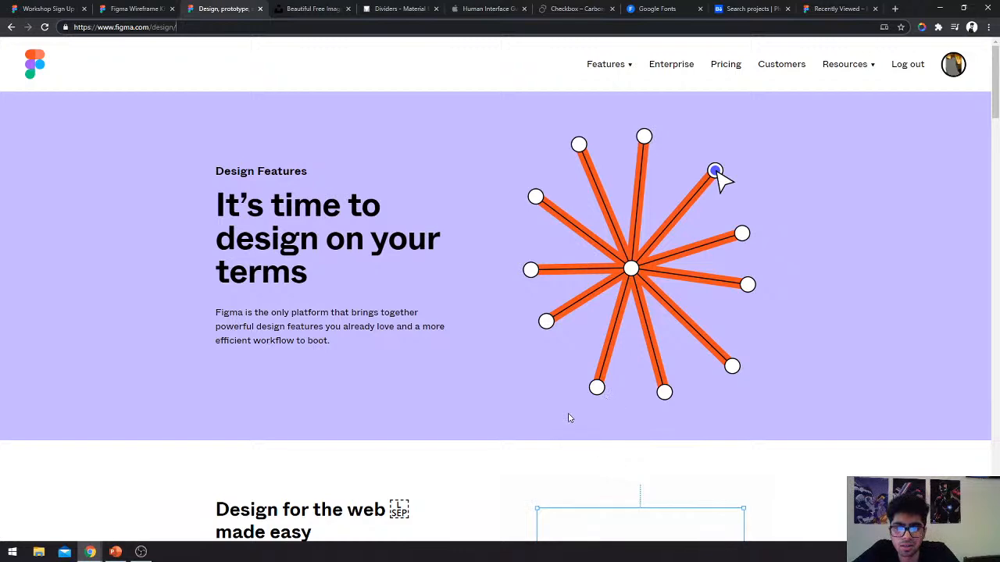
# Read the Figma design features page through its sections on web design, Auto Layout, Plugins, design systems and developer handoff.
pyautogui.scroll(-4, 568, 415)
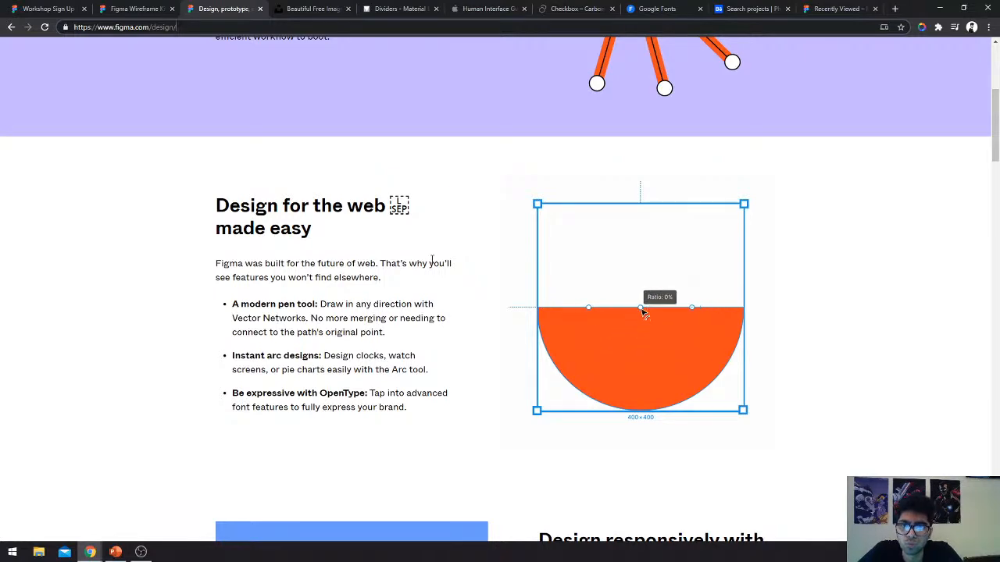
pyautogui.scroll(-3, 432, 260)
pyautogui.scroll(-2, 432, 259)
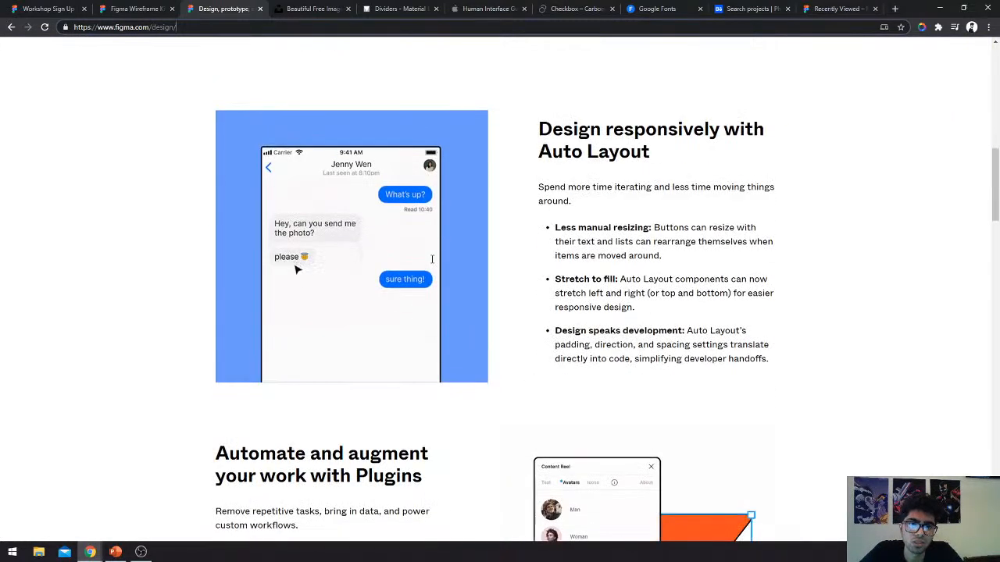
pyautogui.scroll(-1, 432, 260)
pyautogui.scroll(-1, 432, 259)
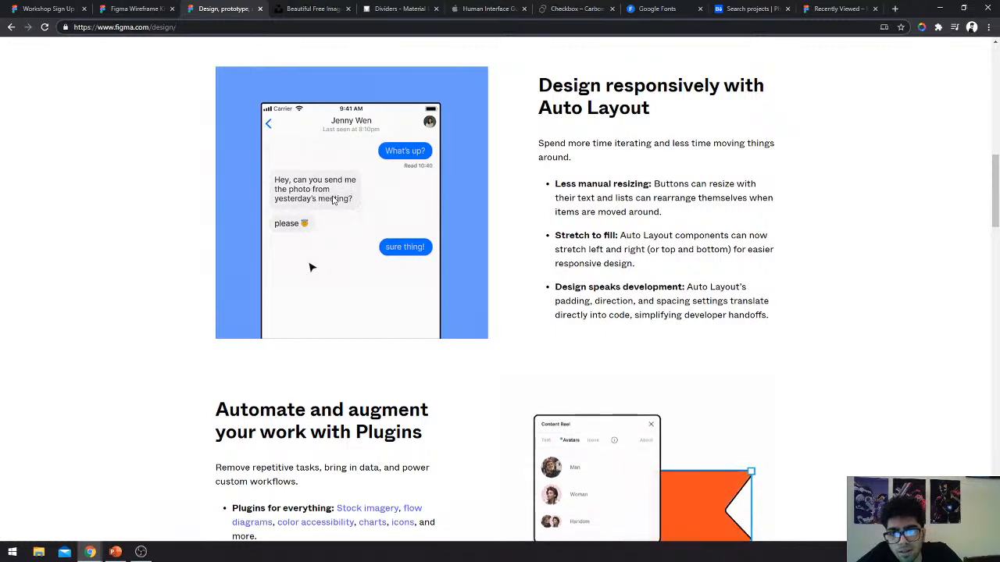
pyautogui.scroll(-4, 332, 201)
pyautogui.scroll(-3, 332, 200)
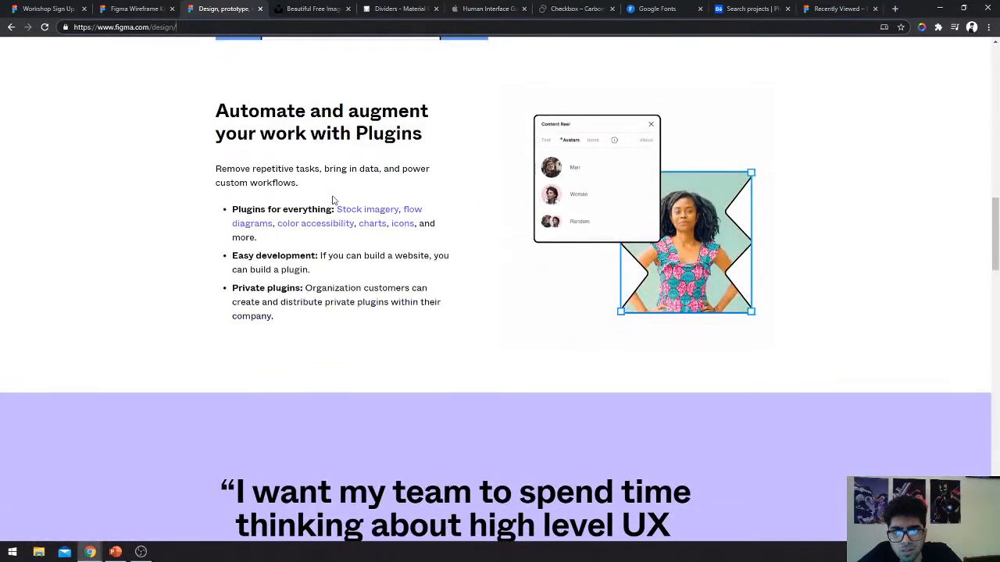
pyautogui.scroll(-8, 332, 201)
pyautogui.scroll(-4, 332, 201)
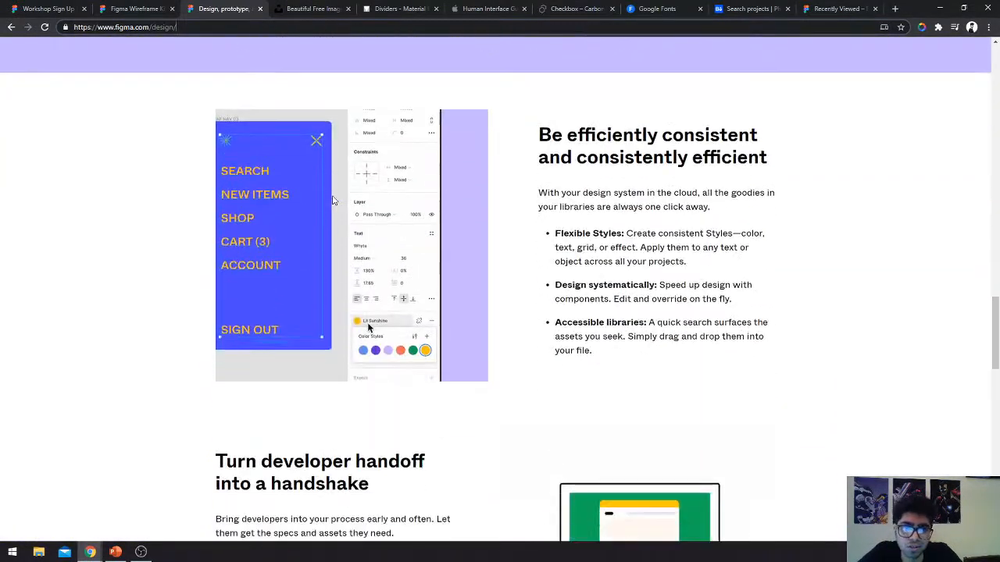
pyautogui.scroll(-4, 332, 200)
pyautogui.scroll(-4, 332, 201)
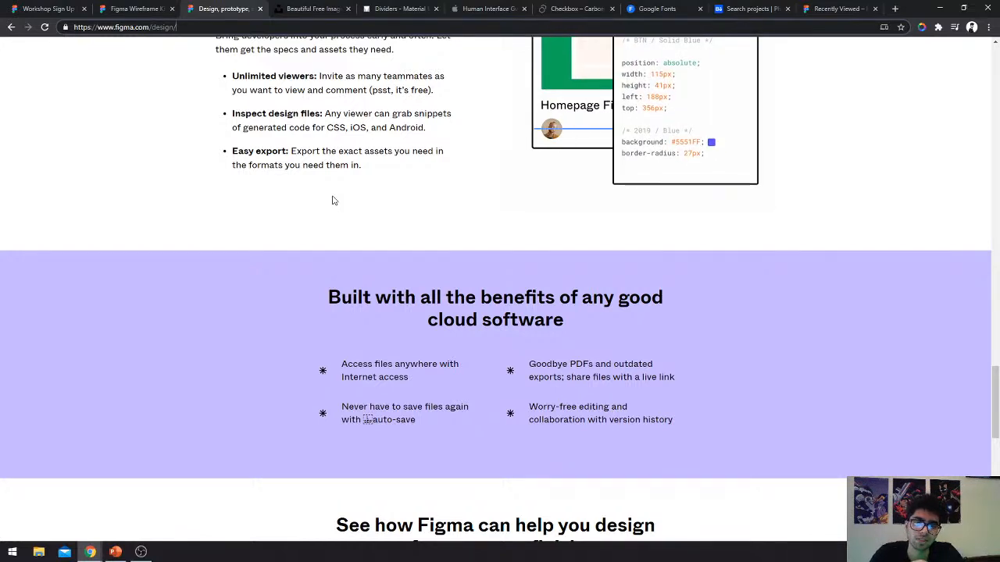
# Look over the cloud software benefits, the Collaboration, Prototyping and Design Systems cards, and the footer links on the Figma design page.
pyautogui.scroll(-3, 332, 200)
pyautogui.scroll(-2, 332, 201)
pyautogui.scroll(4, 332, 201)
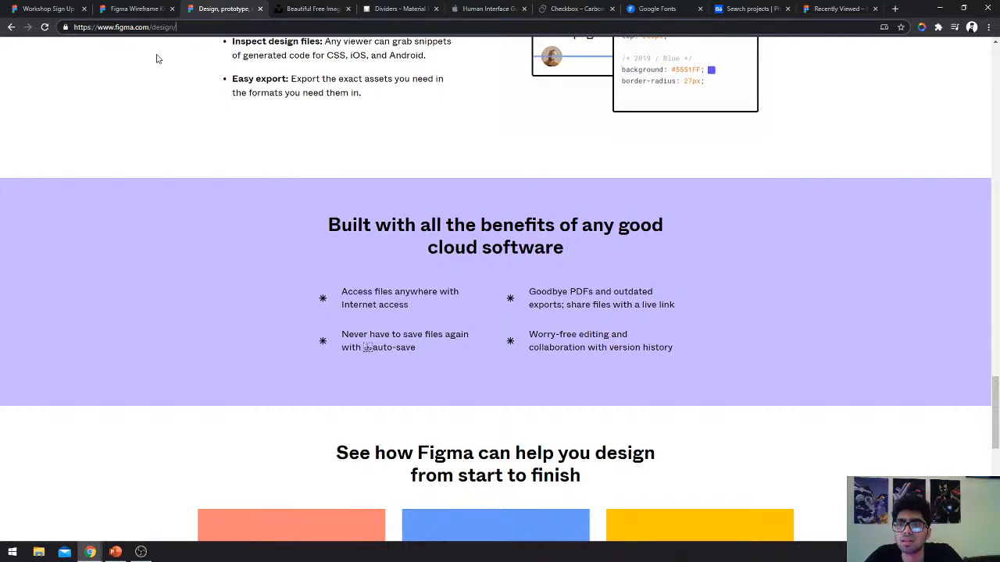
pyautogui.click(134, 9)
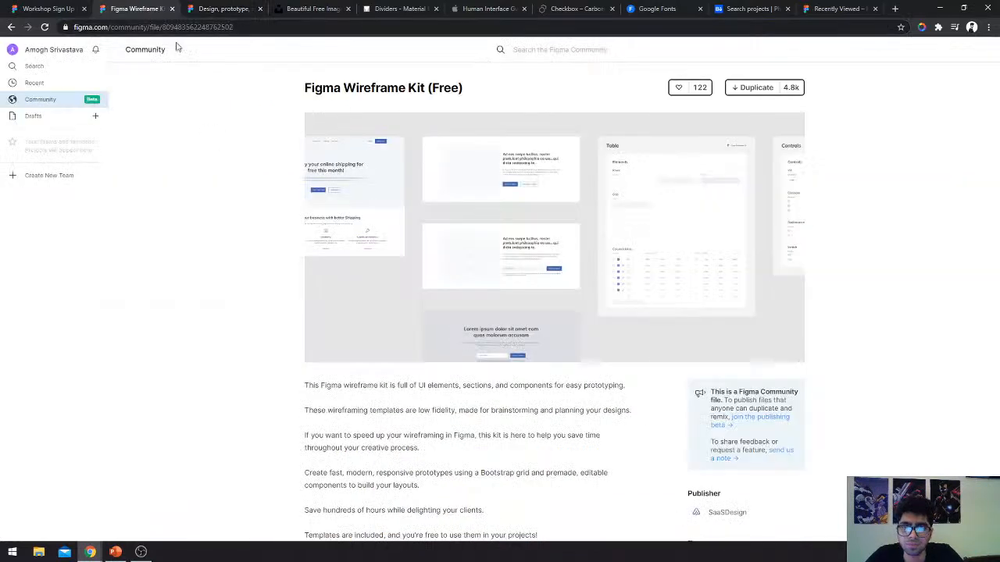
pyautogui.click(219, 9)
pyautogui.scroll(-1, 361, 241)
pyautogui.scroll(-4, 361, 241)
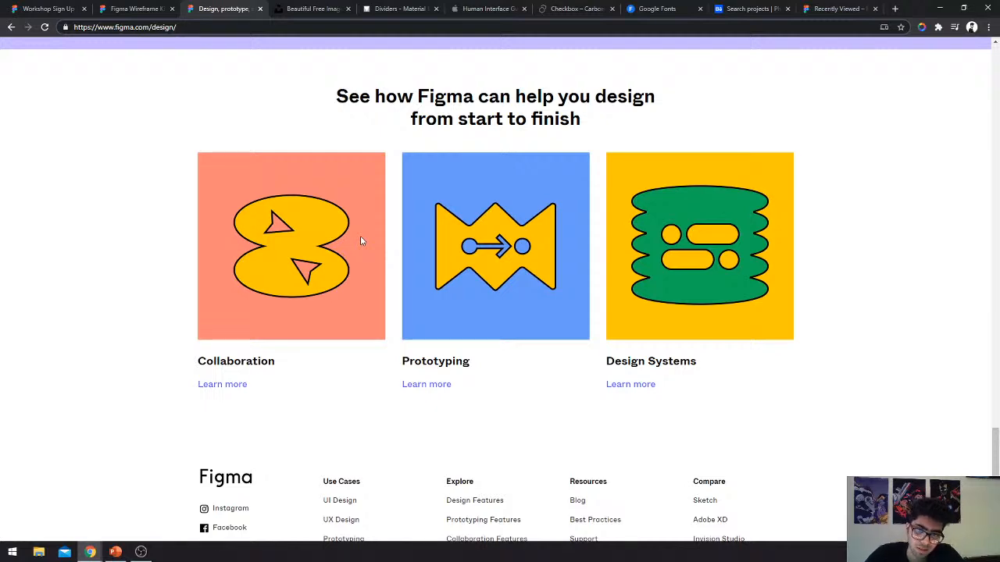
pyautogui.scroll(-3, 700, 414)
pyautogui.scroll(-1, 734, 315)
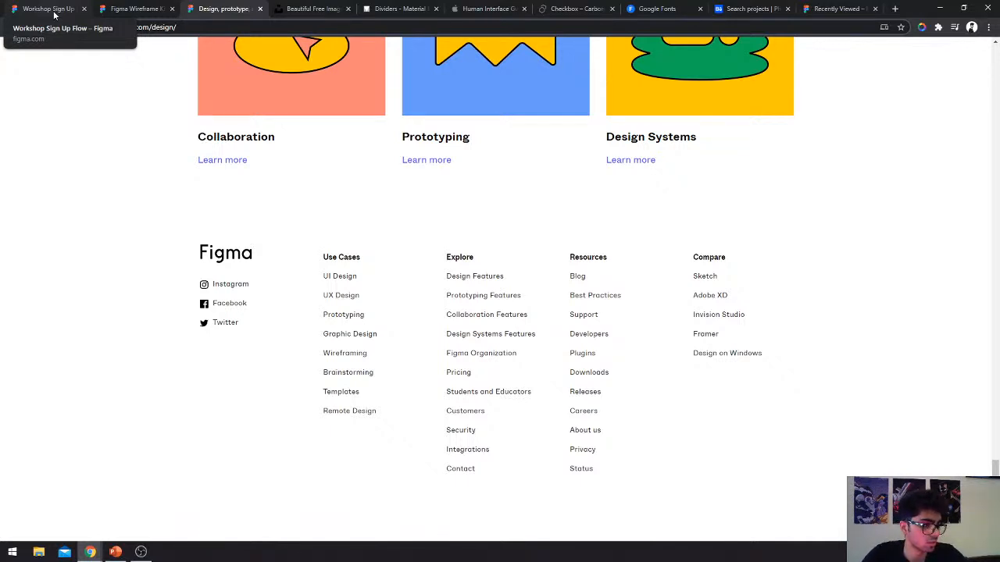
# Switch to the YouTube Studio live streaming window to read the audience questions in the live chat.
pyautogui.click(140, 551)
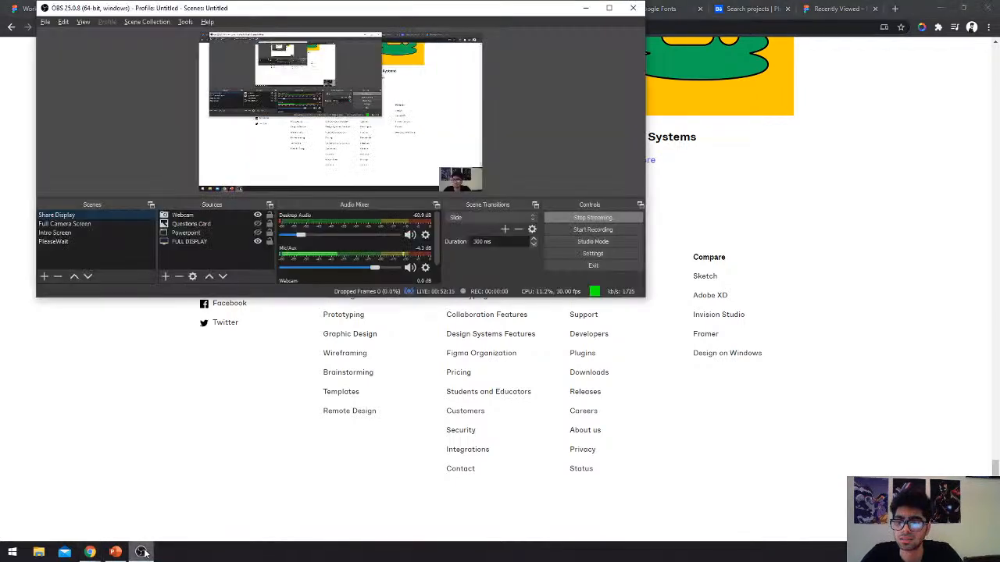
pyautogui.click(367, 342)
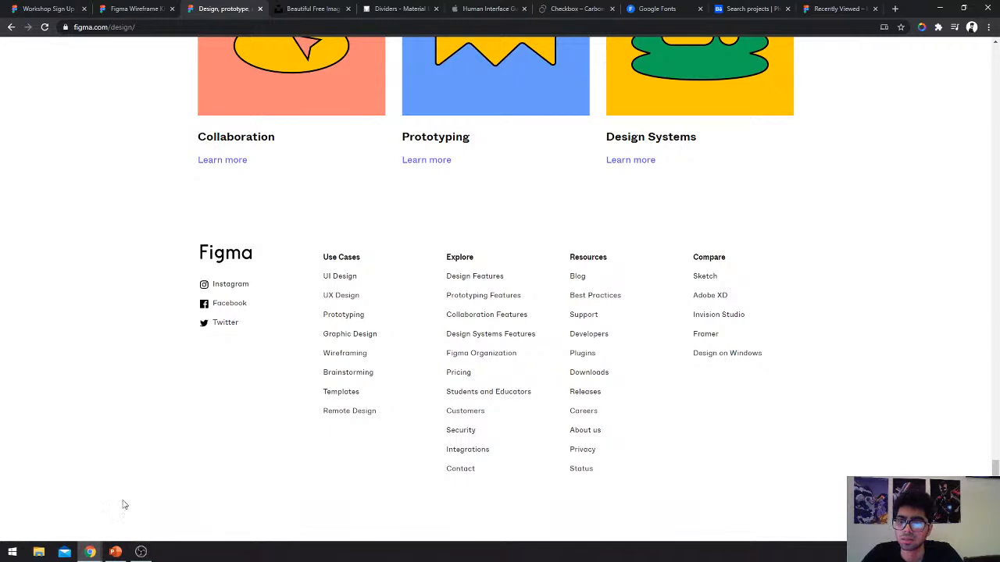
pyautogui.click(92, 550)
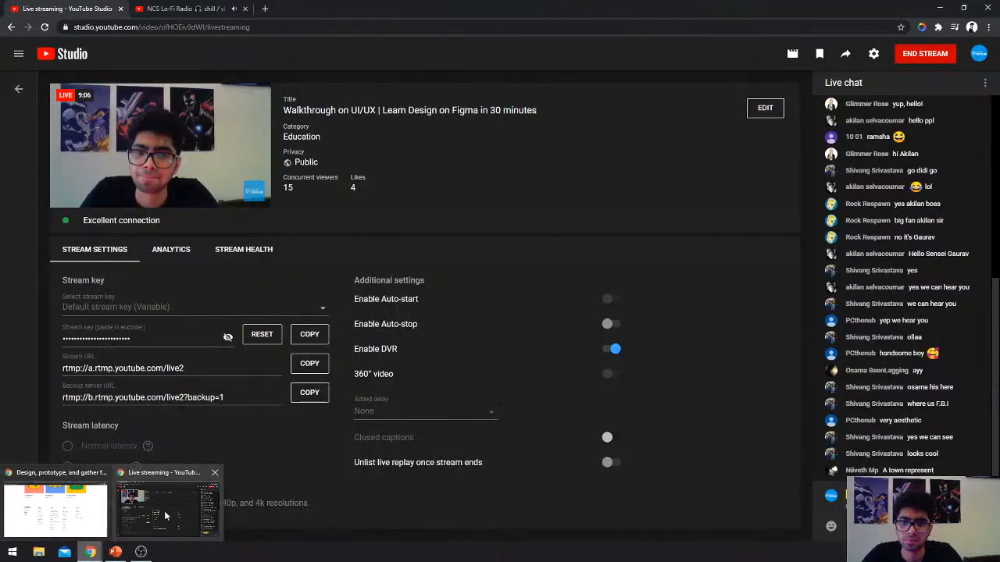
pyautogui.click(164, 511)
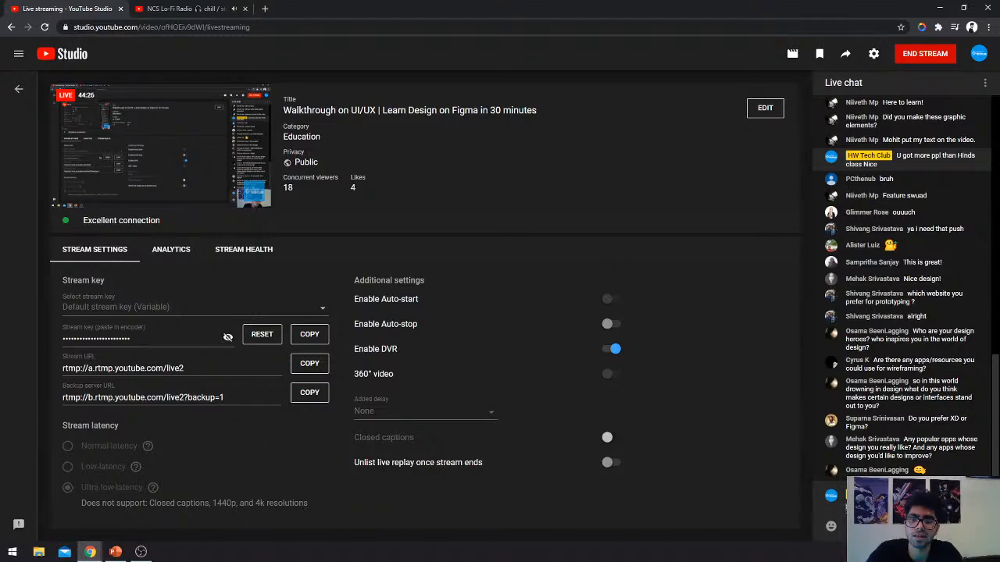
# Search Google Images for "whatsapp ios" in a new browser tab and preview the WhatsApp Business app for iOS image.
pyautogui.hotkey('alt', 'Tab')
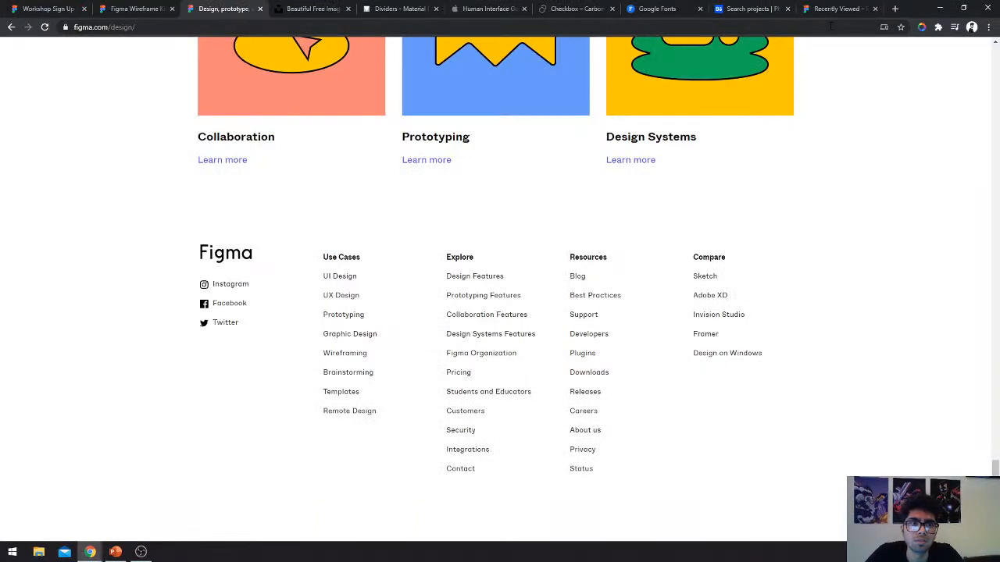
pyautogui.click(895, 8)
pyautogui.write('whatsapp ios')
pyautogui.press('Return')
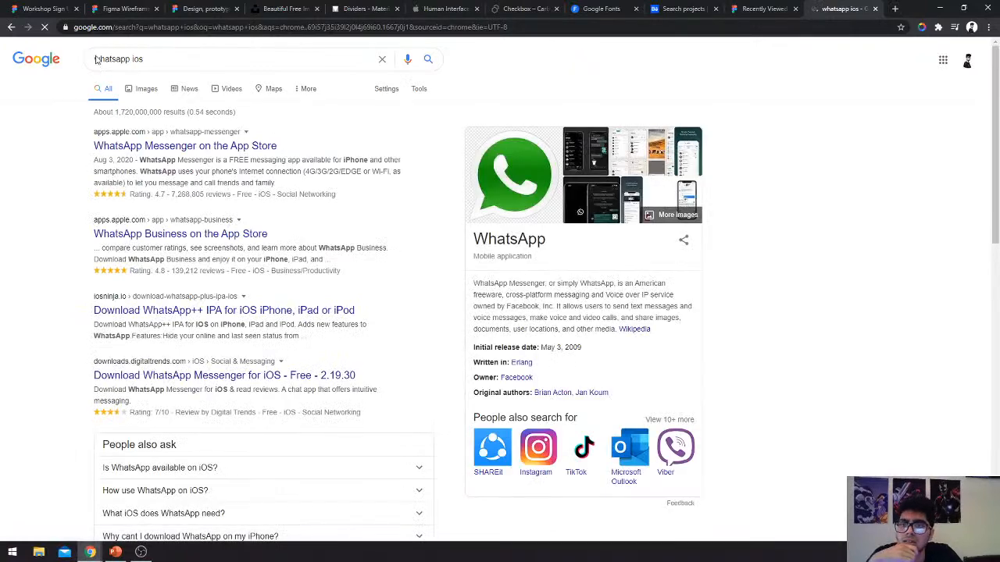
pyautogui.click(152, 91)
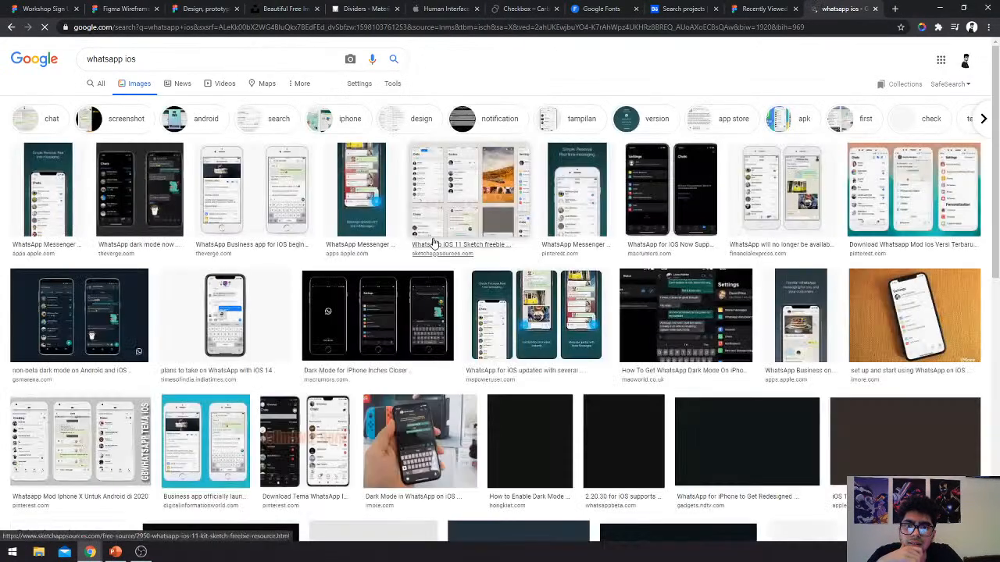
pyautogui.click(216, 194)
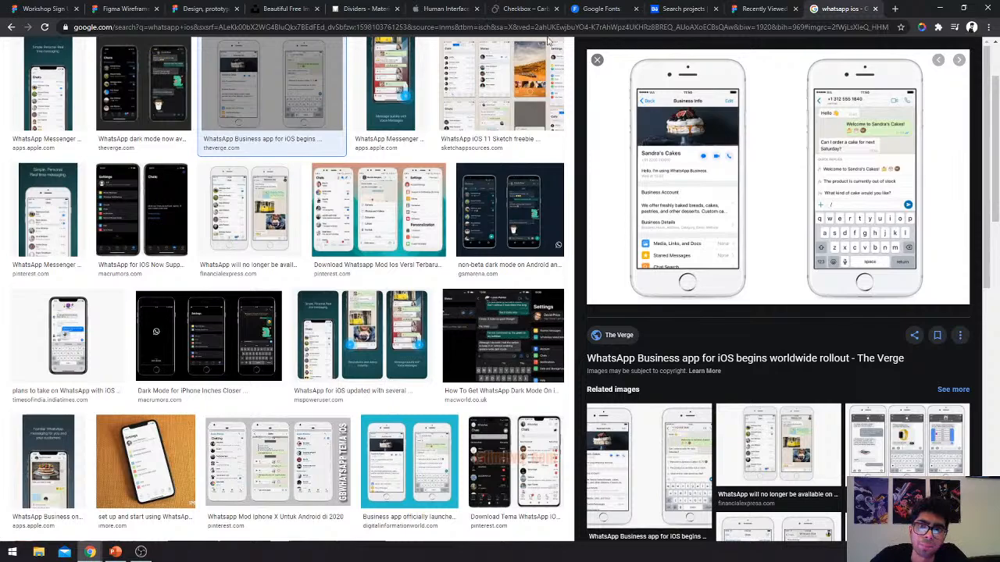
# Check the YouTube Studio live chat for new messages, and return to the WhatsApp image results.
pyautogui.hotkey('alt', 'Tab')
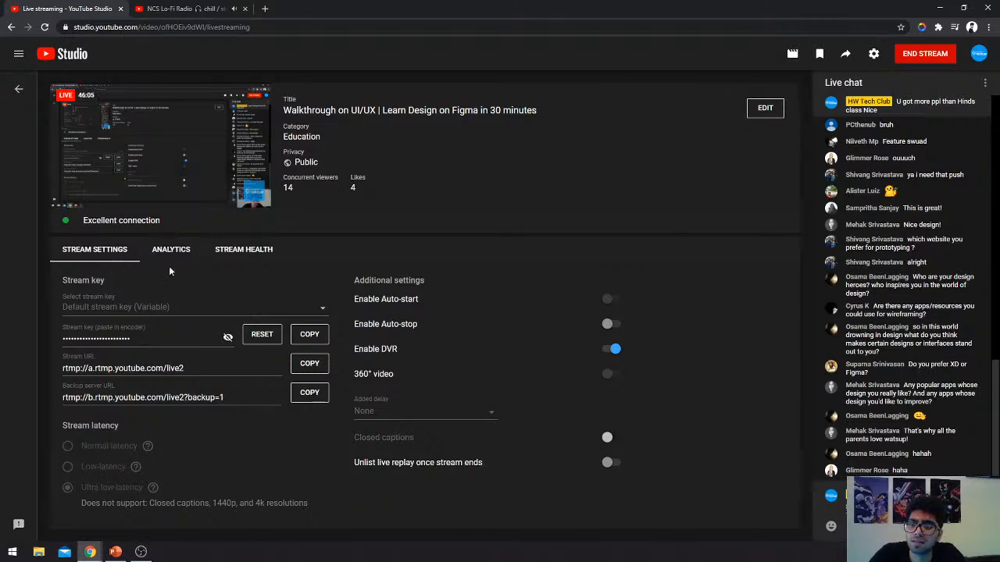
pyautogui.moveTo(91, 553)
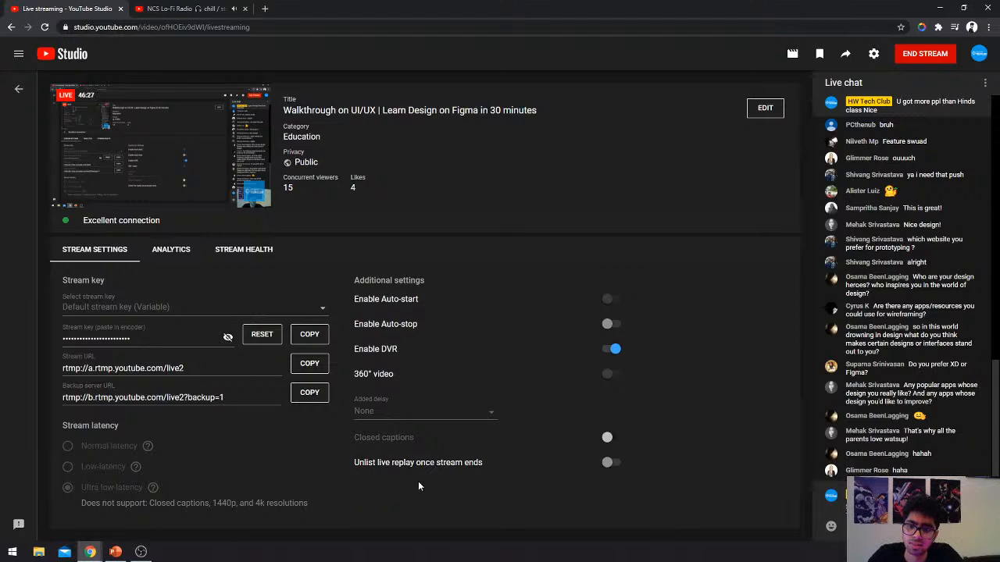
pyautogui.moveTo(90, 551)
pyautogui.click(100, 506)
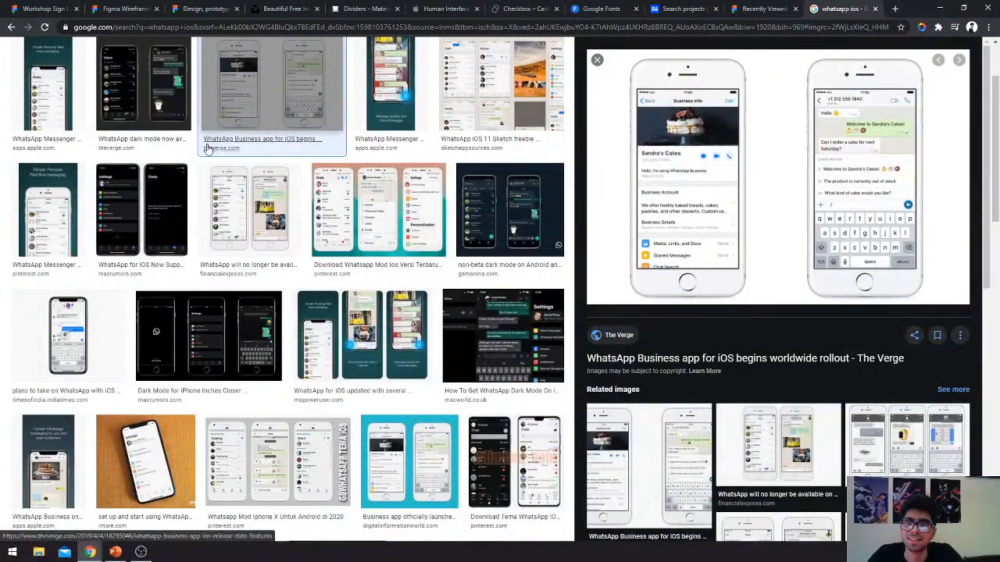
# Go to Figma's recently viewed files and create a new blank design file in Drafts.
pyautogui.click(44, 9)
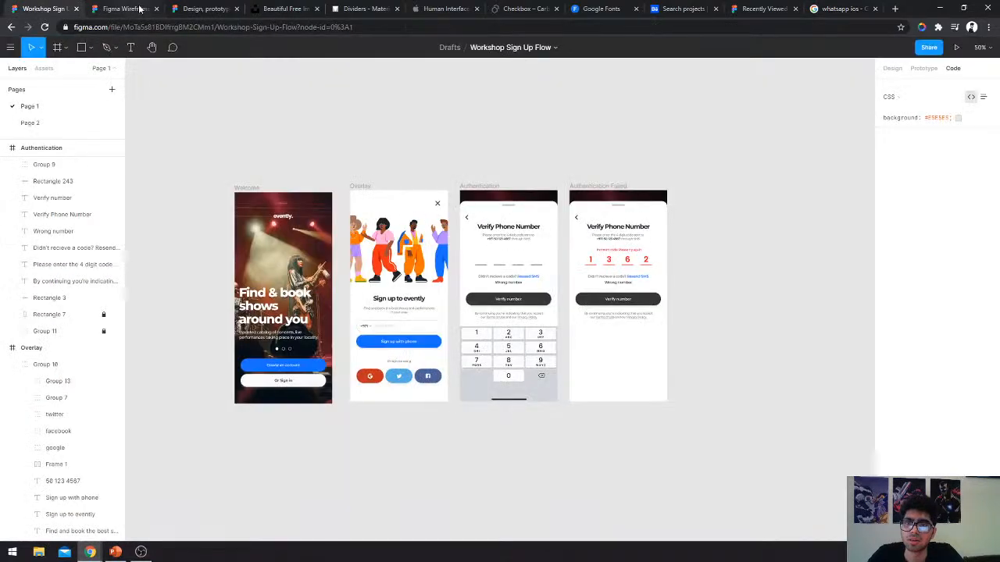
pyautogui.click(186, 9)
pyautogui.click(129, 9)
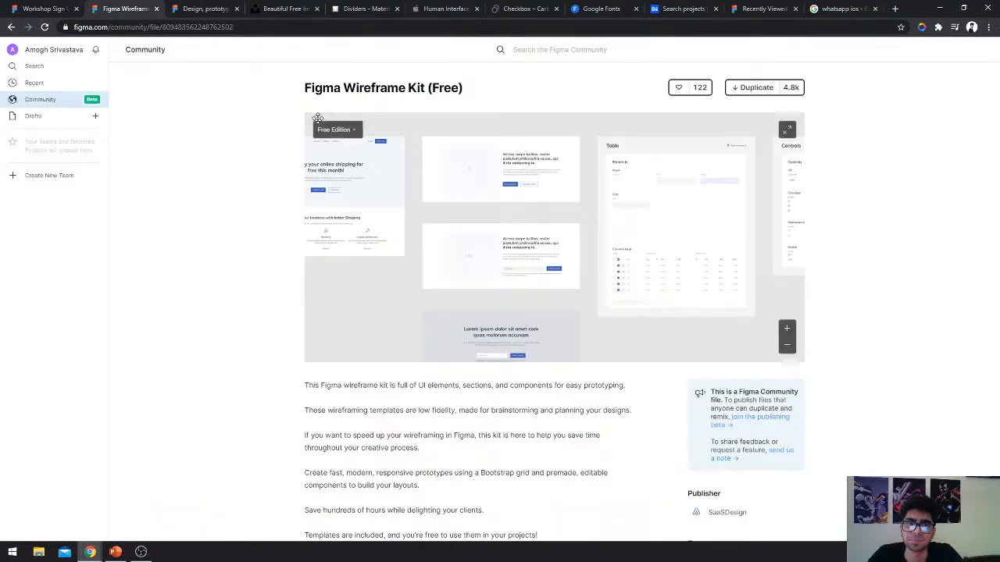
pyautogui.click(759, 10)
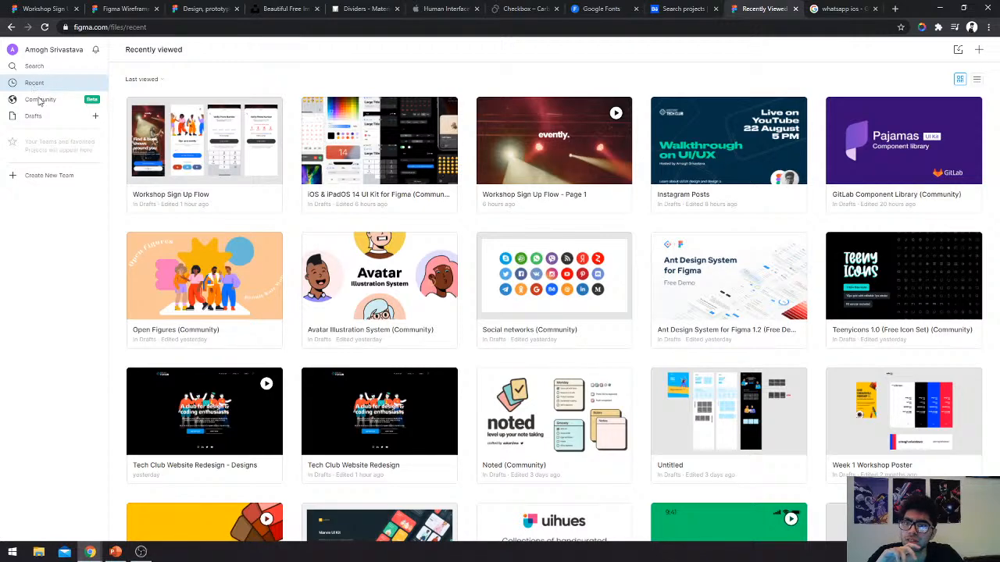
pyautogui.click(97, 117)
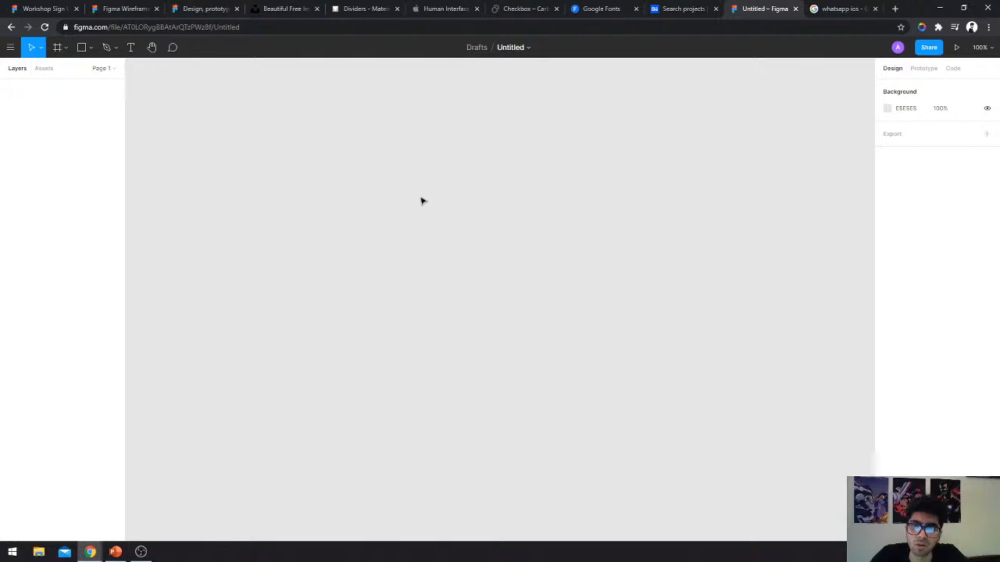
# Add a frame to the empty canvas using the iPhone 11 Pro / X phone preset.
pyautogui.press('f')
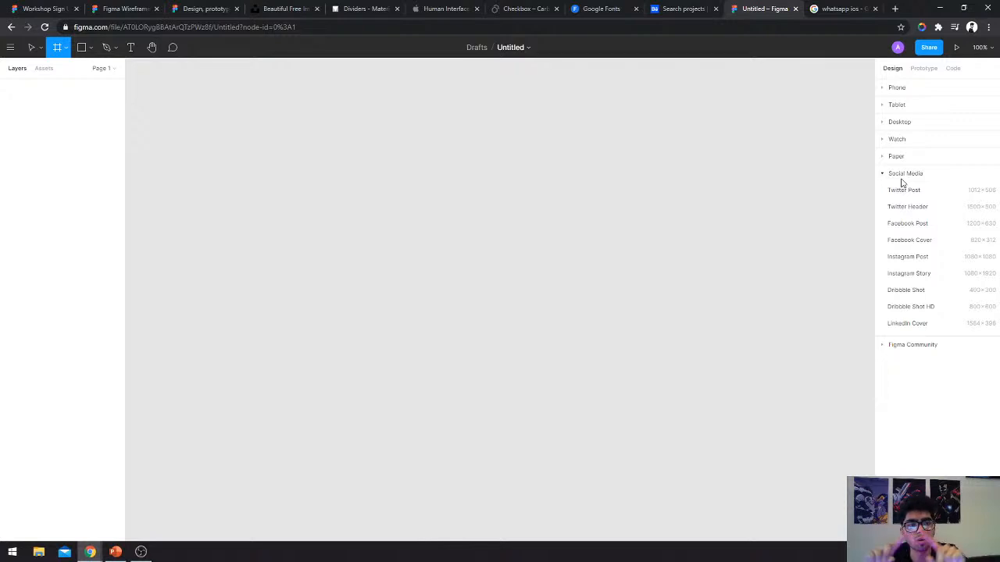
pyautogui.click(884, 90)
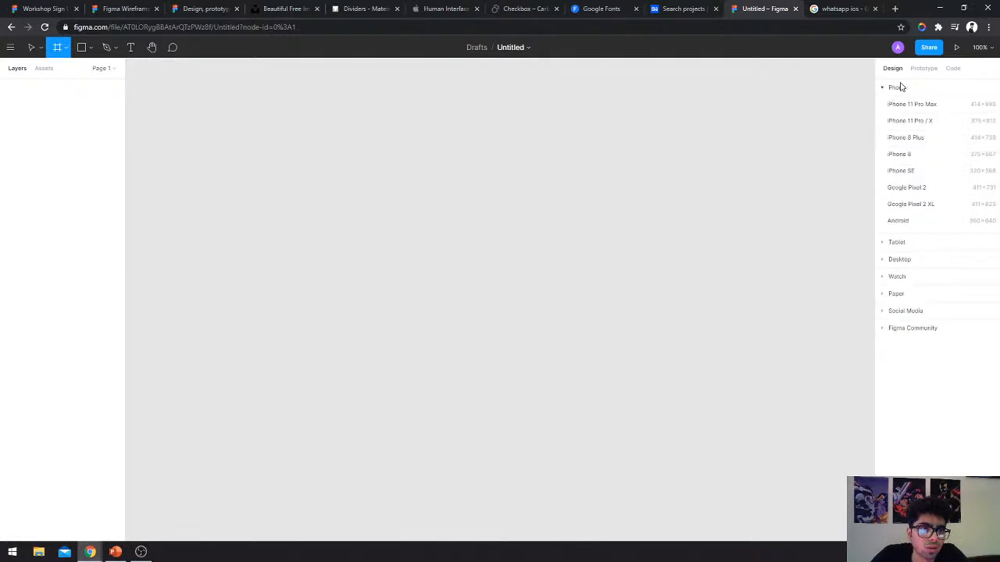
pyautogui.click(927, 129)
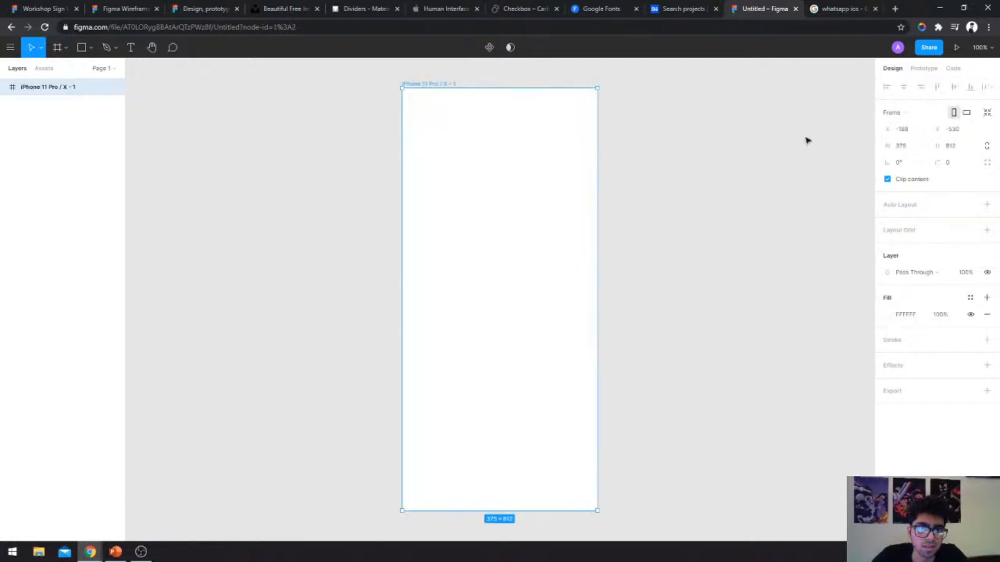
pyautogui.click(730, 160)
# Draw a custom frame of about 569 × 566 beside the iPhone frame, and delete it.
pyautogui.hscroll(2, 729, 160)
pyautogui.hscroll(1, 730, 160)
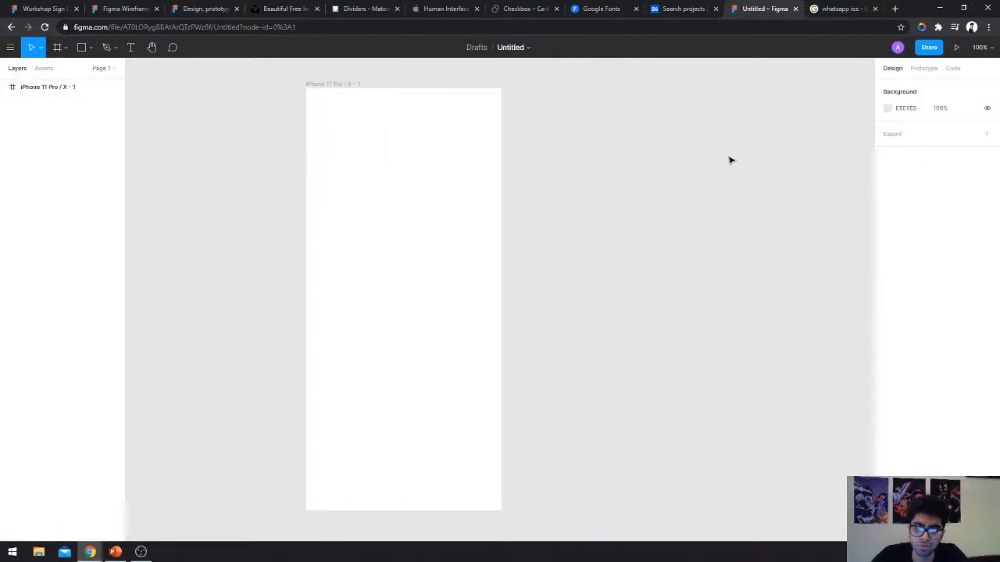
pyautogui.press('f')
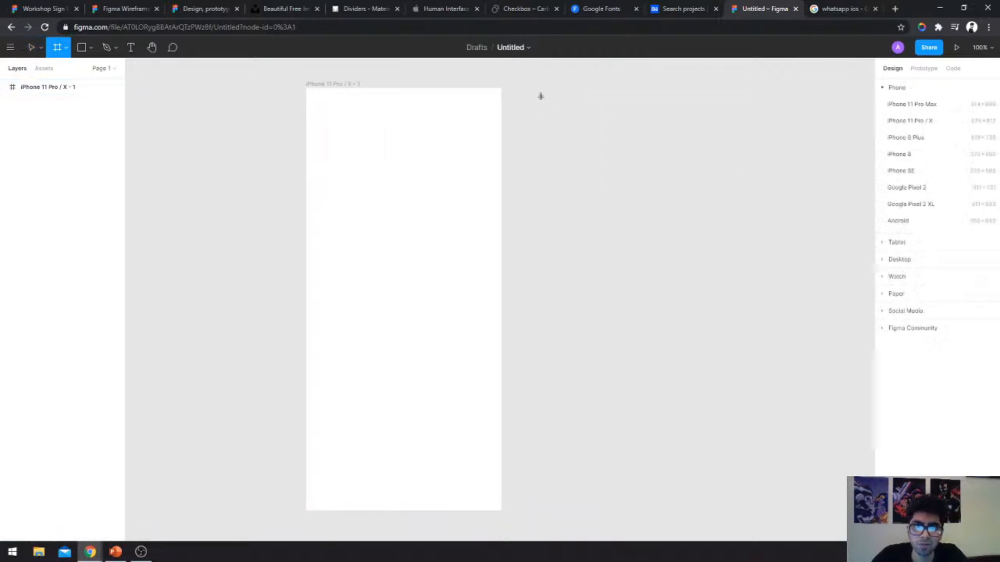
pyautogui.moveTo(532, 89); pyautogui.dragTo(808, 383)
pyautogui.hscroll(1, 810, 386)
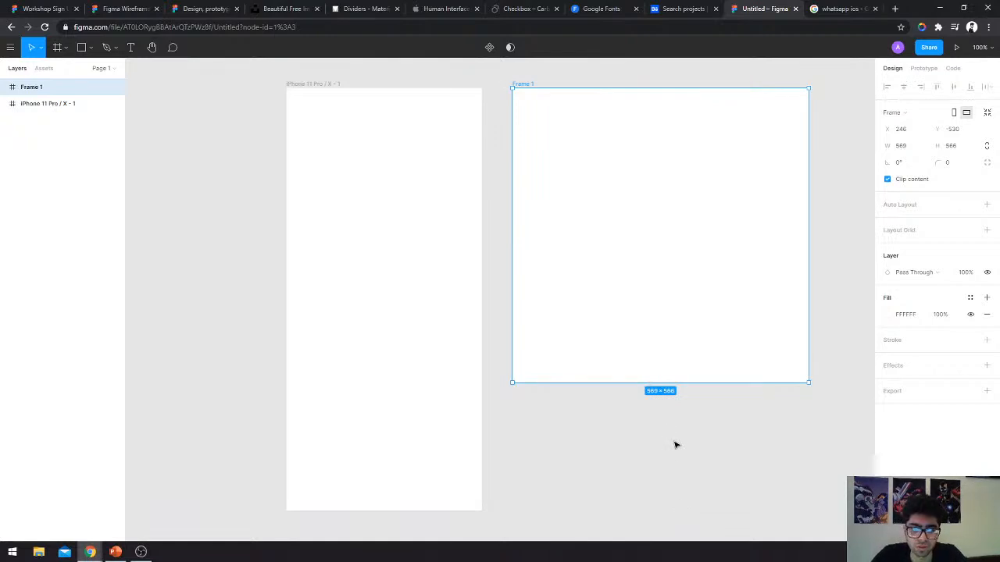
pyautogui.press('Delete')
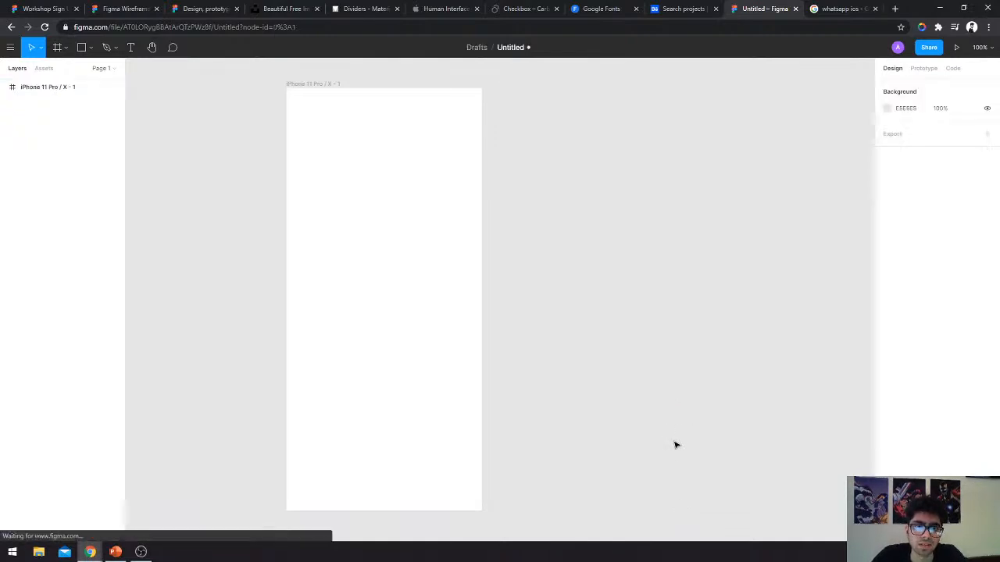
# View the sequence diagram slide in the PowerPoint presentation, and return to the untitled Figma file.
pyautogui.hscroll(-3, 674, 444)
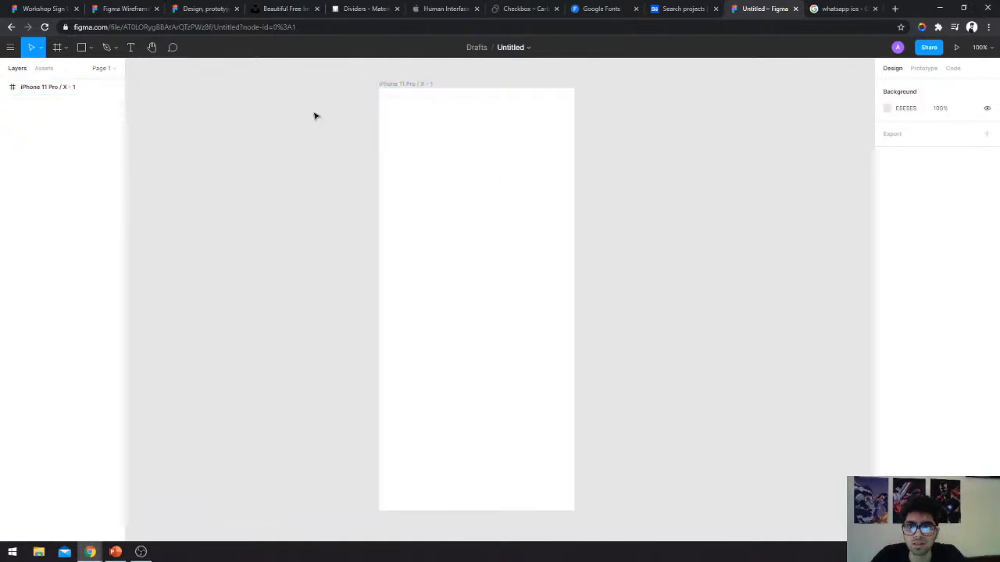
pyautogui.click(422, 83)
pyautogui.click(116, 552)
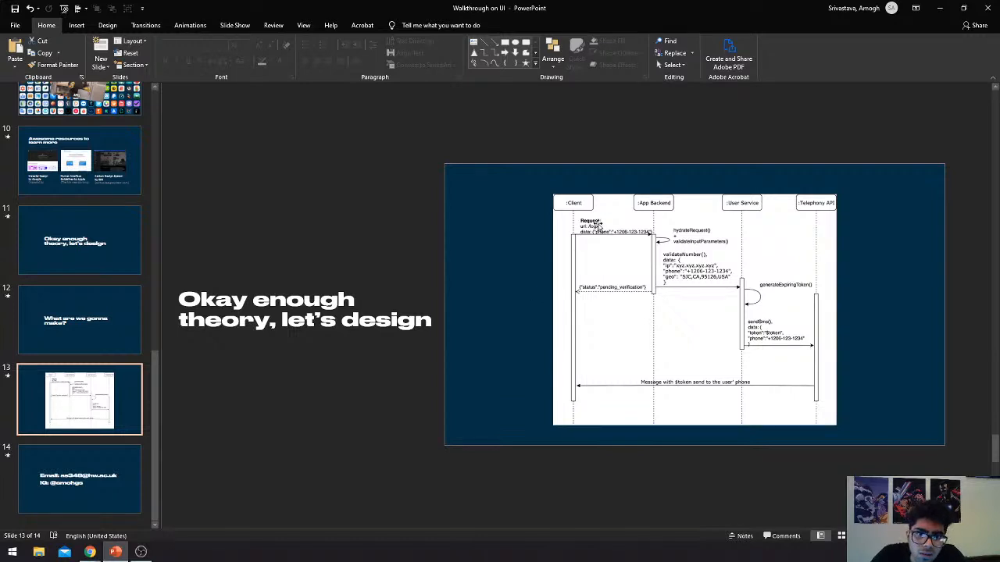
pyautogui.moveTo(90, 552)
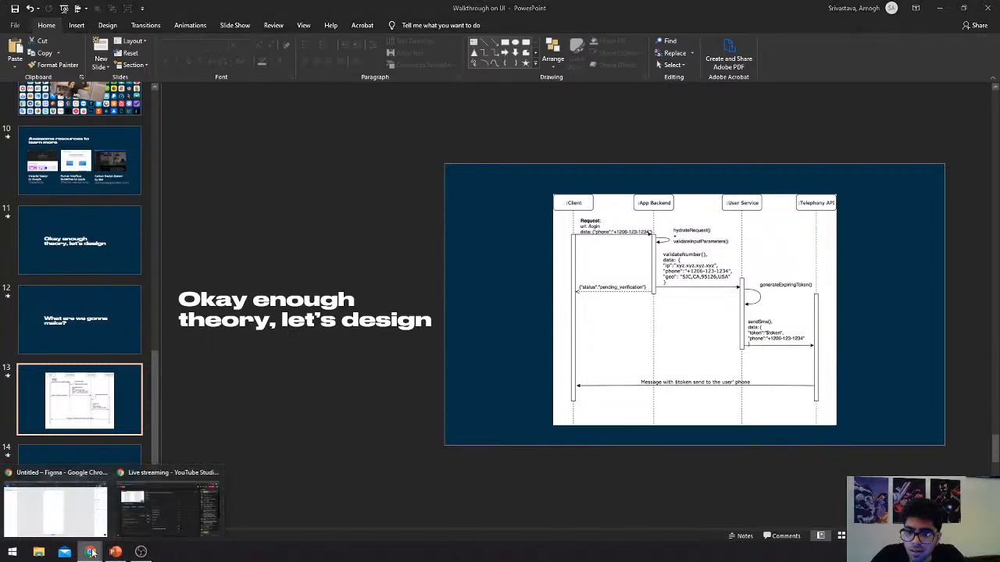
pyautogui.click(57, 511)
pyautogui.click(622, 265)
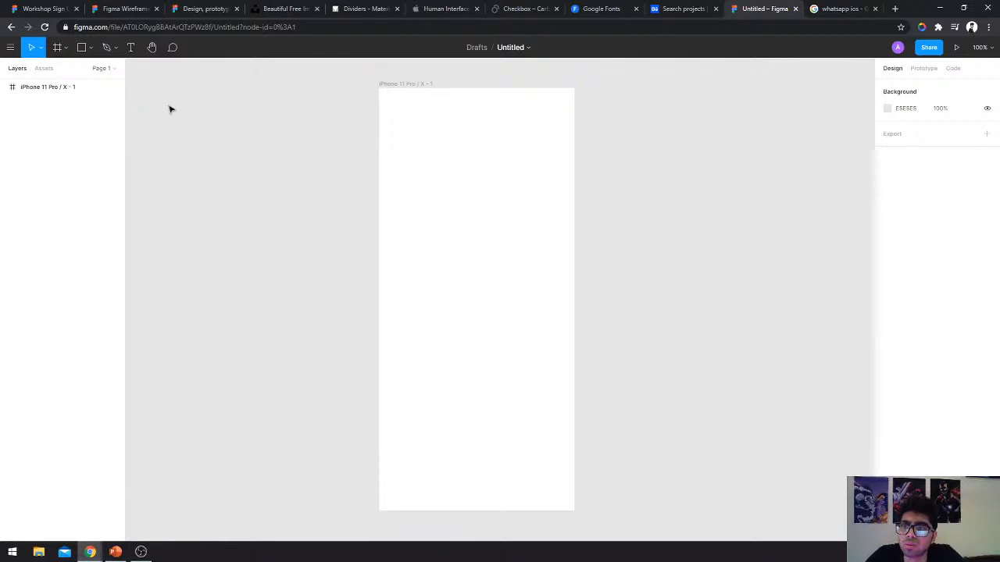
# Add a text box of about 301 × 114 inside the iPhone frame reading "Find and book events around you".
pyautogui.click(12, 91)
pyautogui.click(294, 194)
pyautogui.hscroll(1, 384, 219)
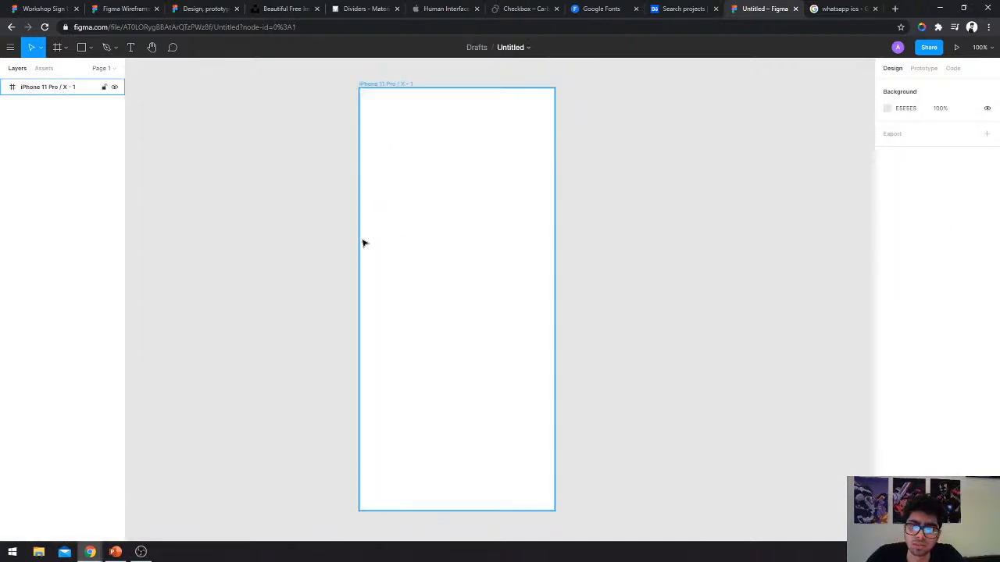
pyautogui.press('t')
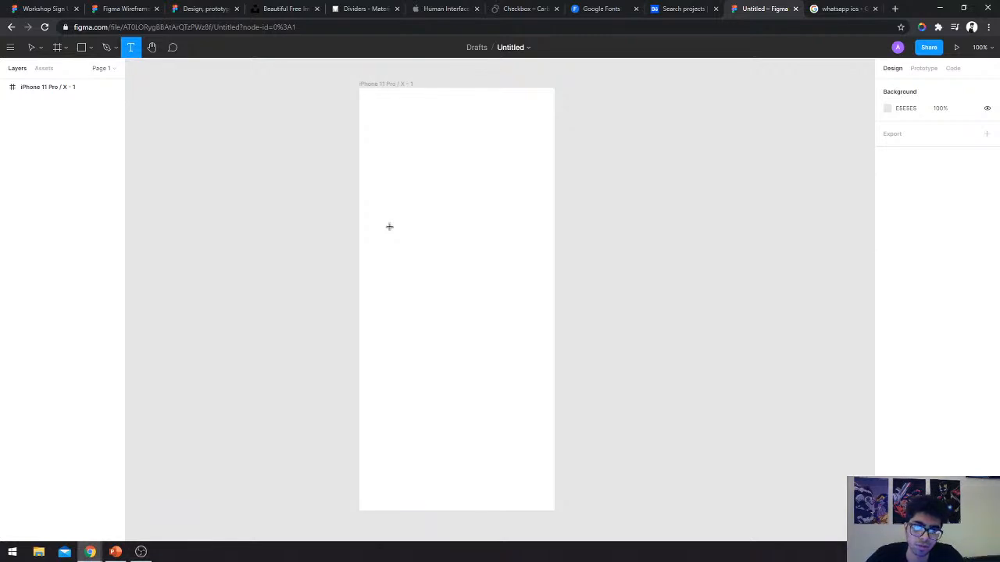
pyautogui.moveTo(369, 211); pyautogui.dragTo(528, 270)
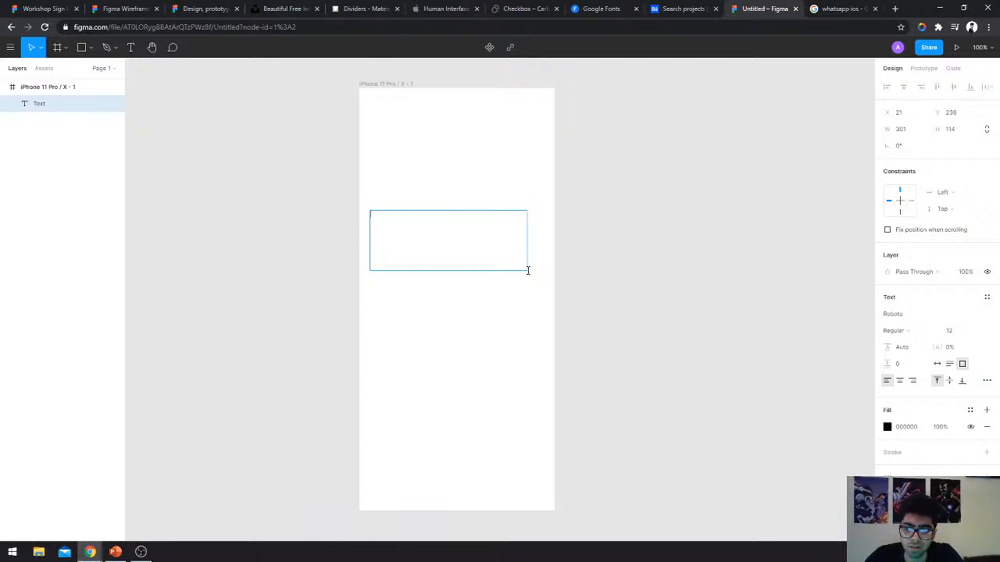
pyautogui.write('Find and book e')
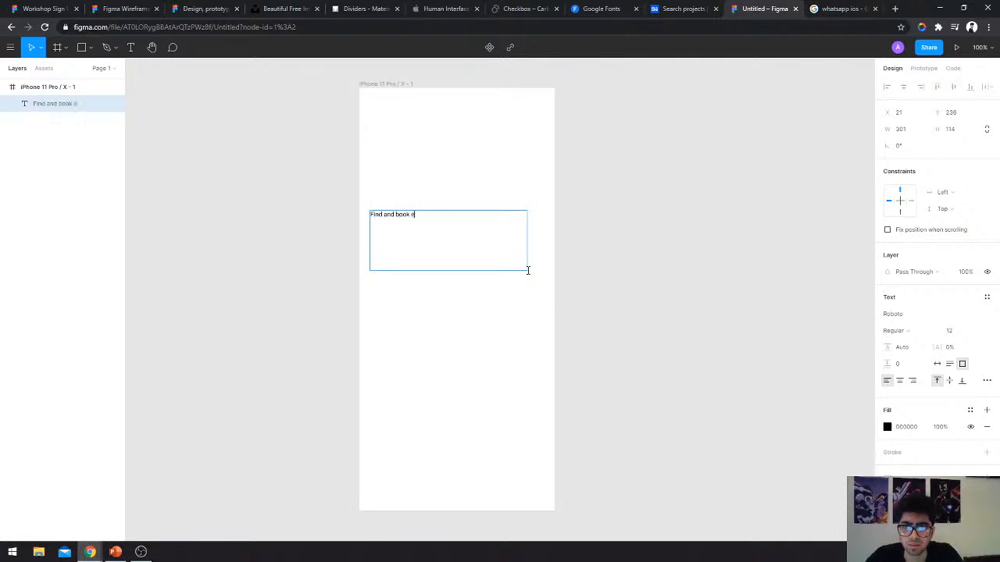
pyautogui.write('vents around you')
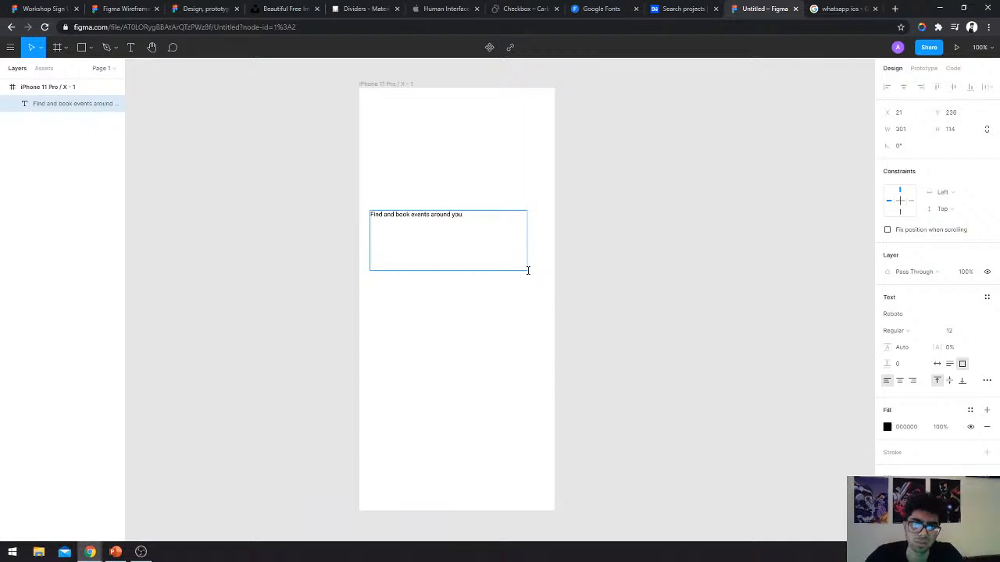
pyautogui.press('Escape')
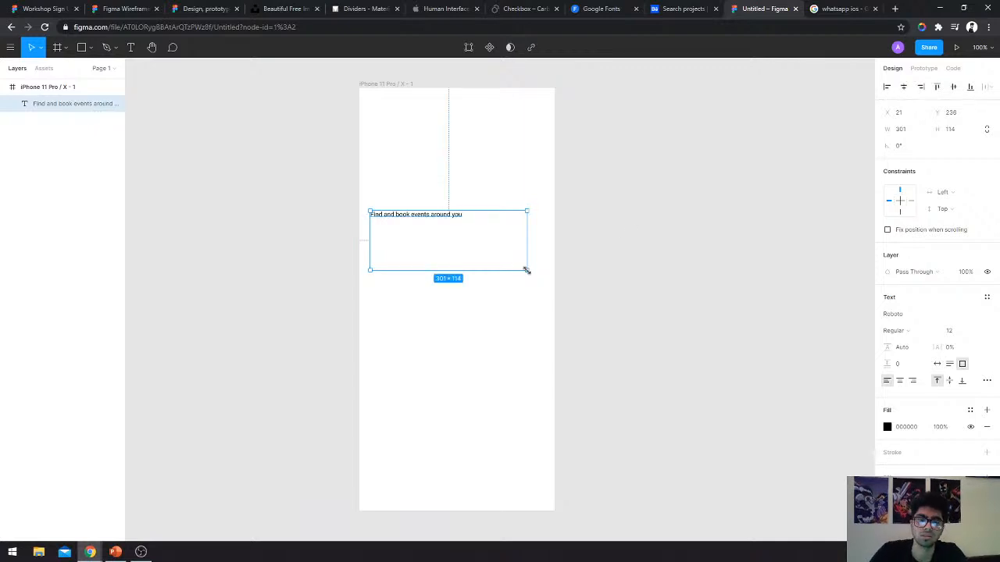
# Set the heading's font size to 36 and move the text down to about Y 287.
pyautogui.click(960, 332)
pyautogui.click(975, 331)
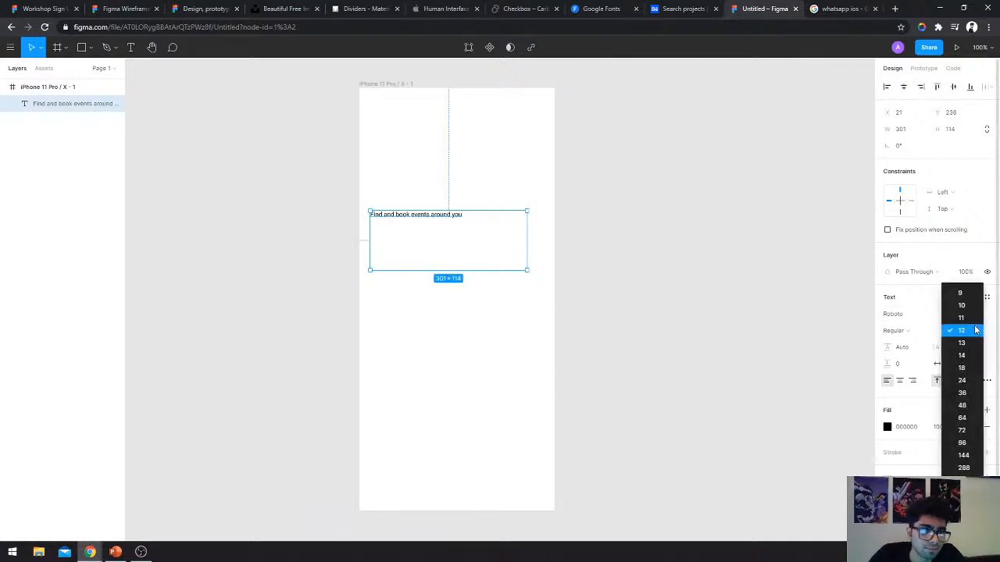
pyautogui.click(962, 393)
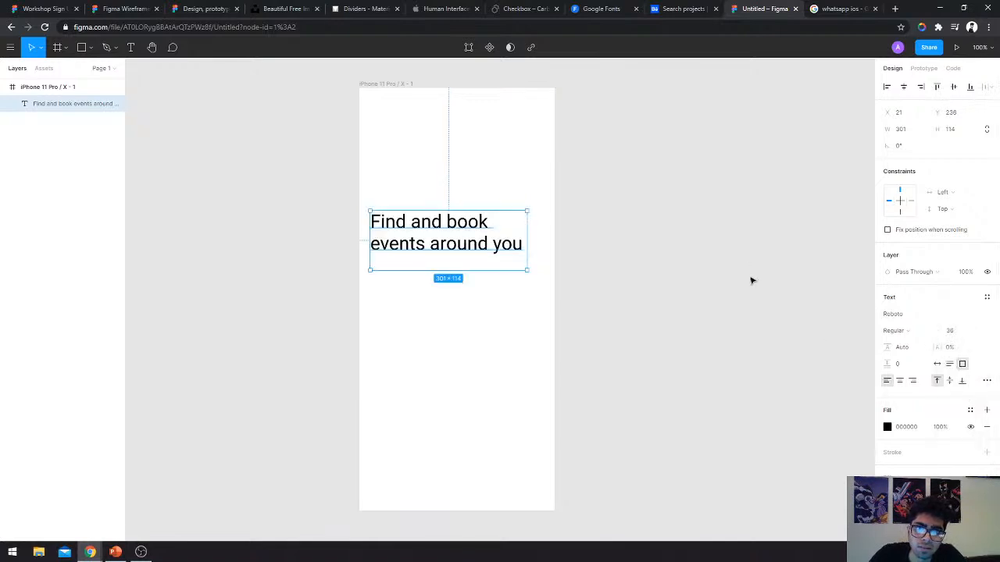
pyautogui.moveTo(467, 226); pyautogui.dragTo(467, 253)
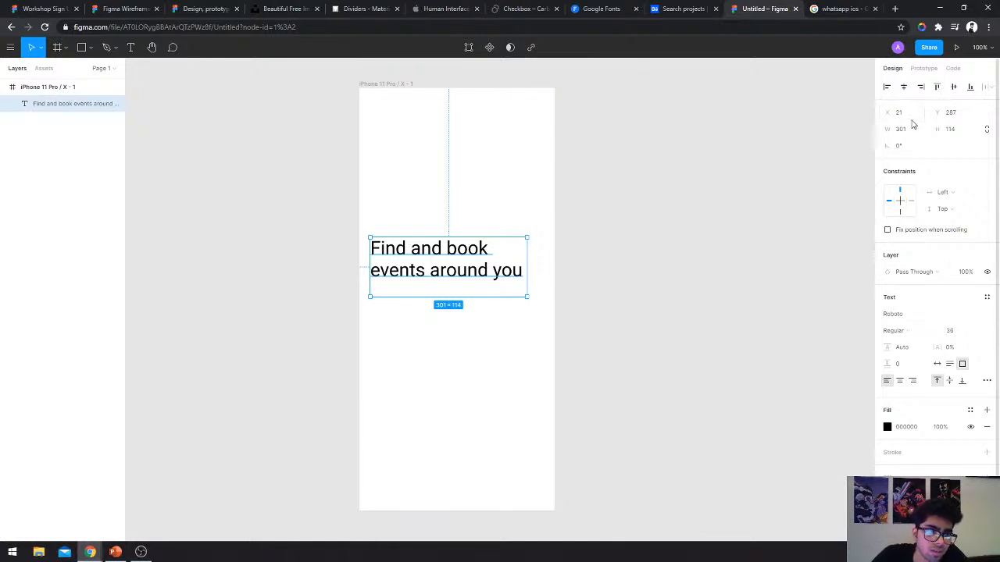
# Align the heading to each side and centre of the frame in turn, and undo the final bottom alignment.
pyautogui.click(755, 204)
pyautogui.click(479, 259)
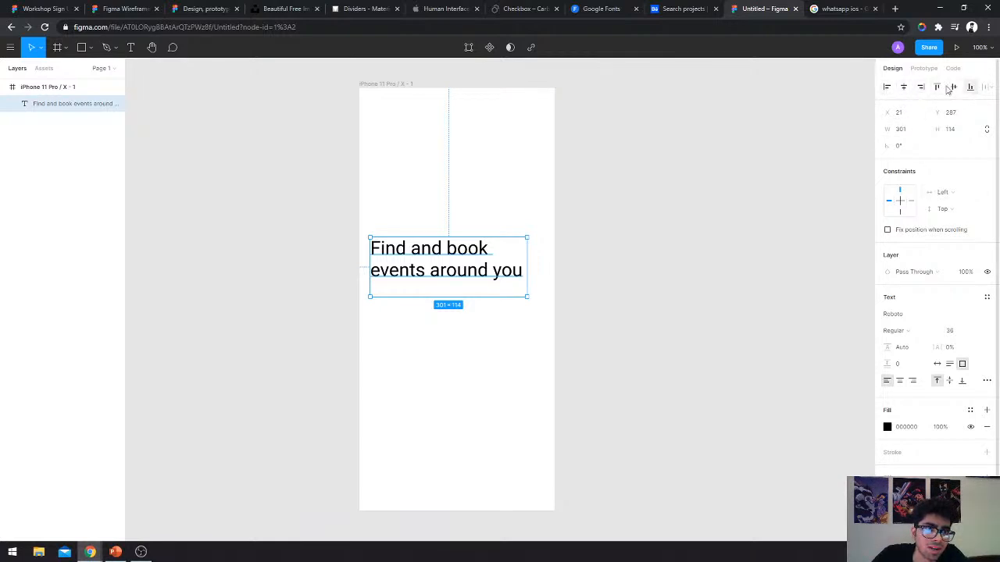
pyautogui.click(886, 88)
pyautogui.click(904, 87)
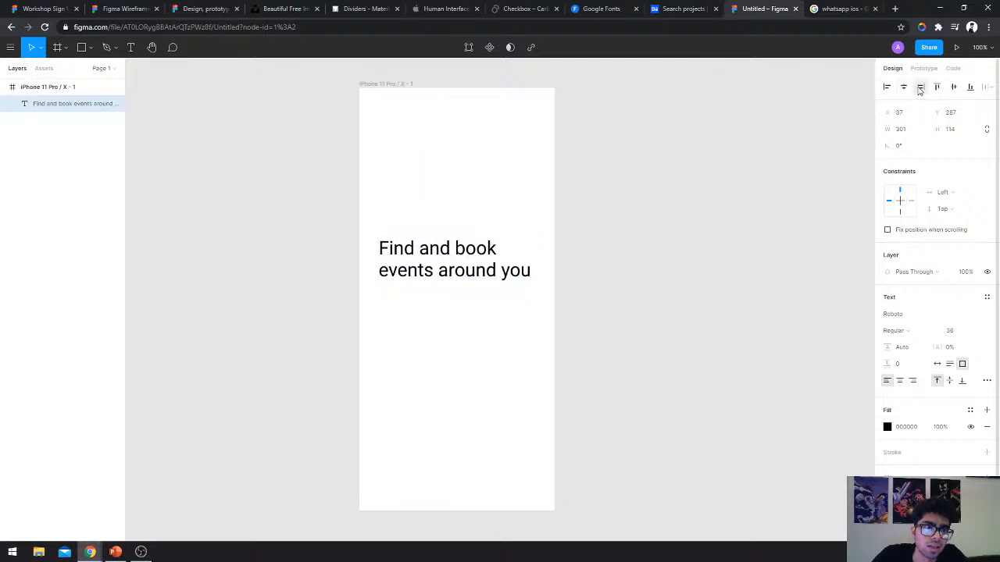
pyautogui.click(920, 87)
pyautogui.click(937, 88)
pyautogui.click(953, 88)
pyautogui.click(971, 87)
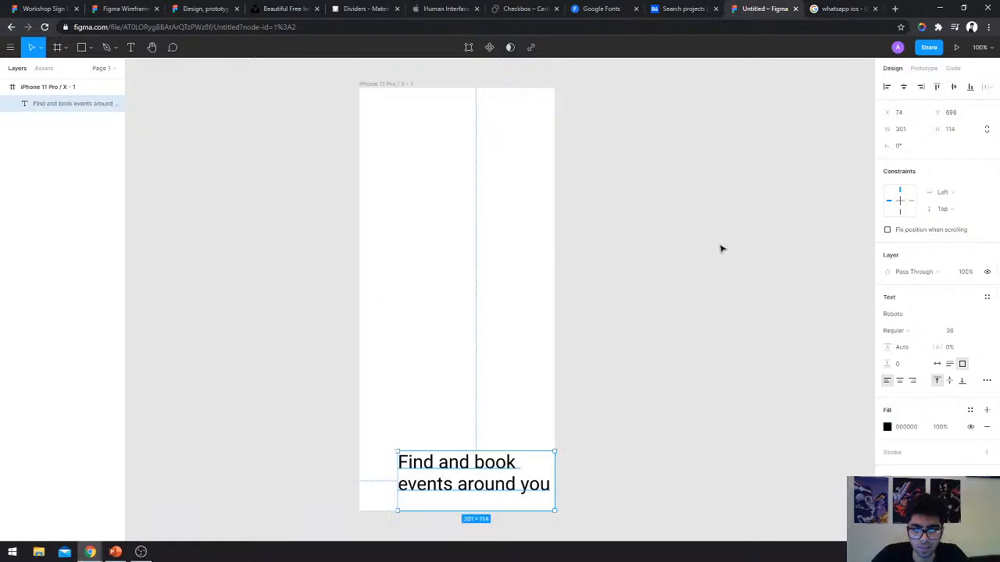
pyautogui.hotkey('ctrl', 'z')
# Duplicate the heading with a gap of about 45 below it, and view the spacing distribution options for both texts.
pyautogui.click(414, 339)
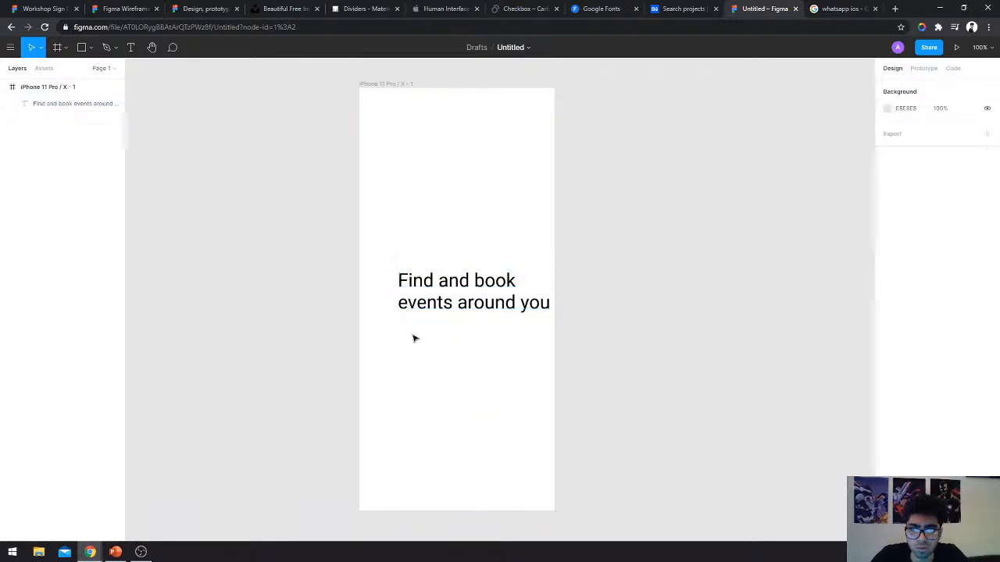
pyautogui.moveTo(435, 286); pyautogui.dragTo(433, 370)
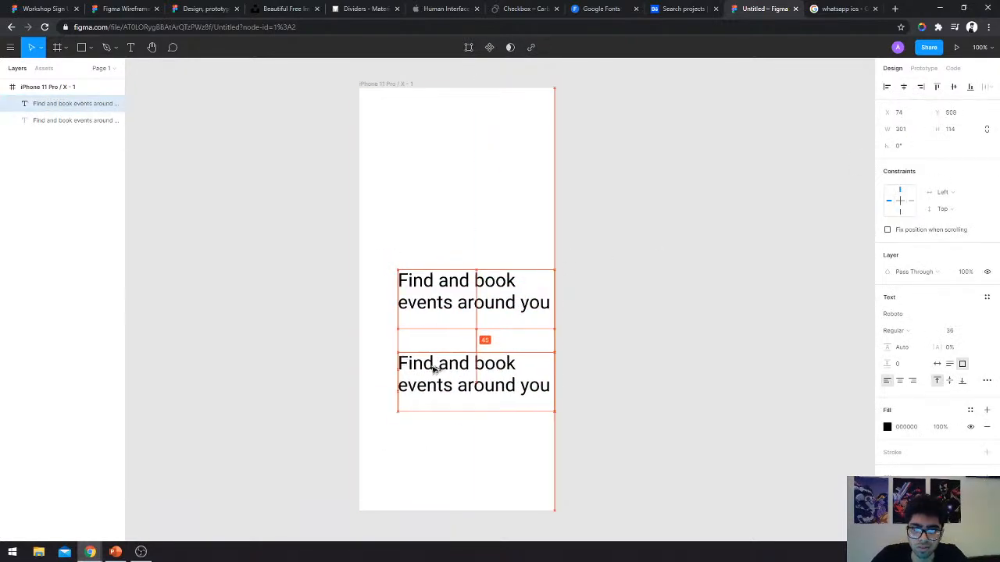
pyautogui.keyDown('shift'); pyautogui.click(435, 291); pyautogui.keyUp('shift')
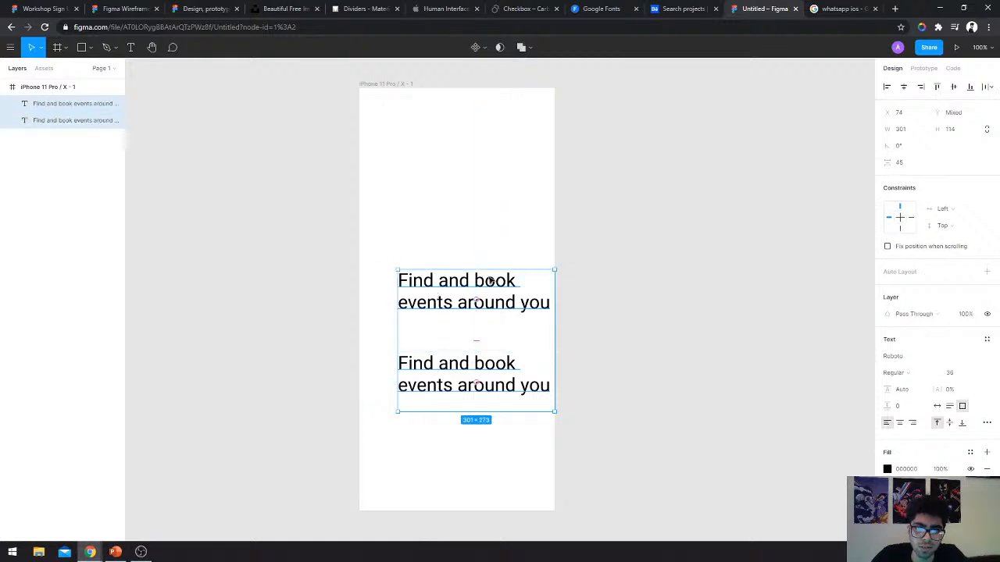
pyautogui.click(987, 88)
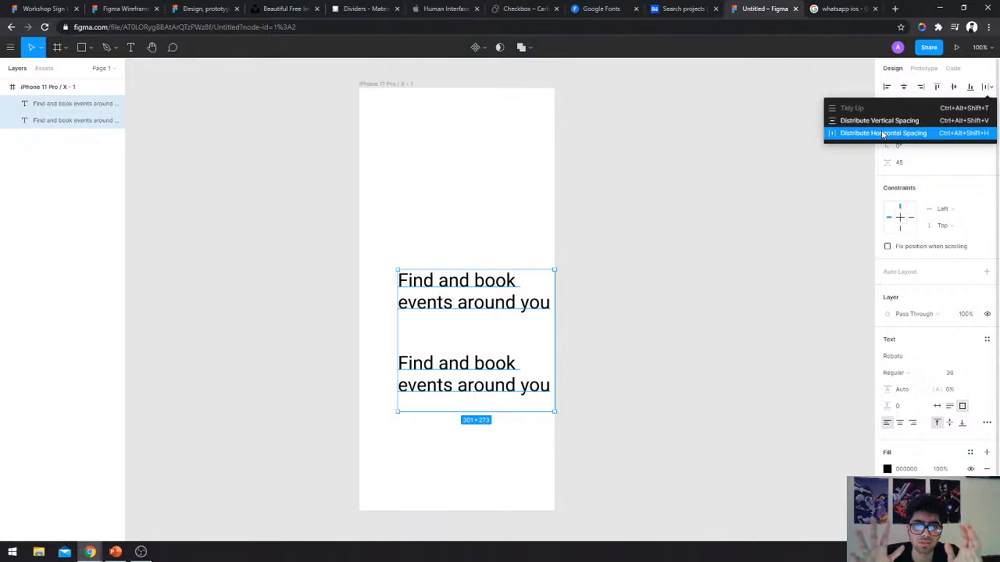
pyautogui.click(514, 208)
# Duplicate the heading above the original at about Y 248, and distribute the vertical spacing of all three texts.
pyautogui.click(475, 283)
pyautogui.moveTo(475, 284); pyautogui.dragTo(478, 217)
pyautogui.keyDown('shift'); pyautogui.click(475, 284); pyautogui.keyUp('shift')
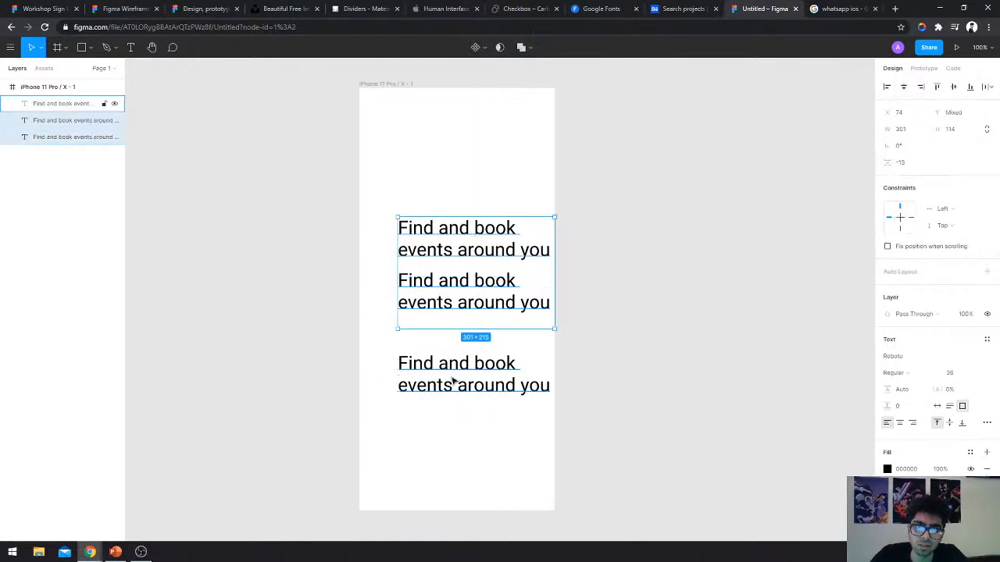
pyautogui.keyDown('shift'); pyautogui.click(453, 379); pyautogui.keyUp('shift')
pyautogui.click(987, 87)
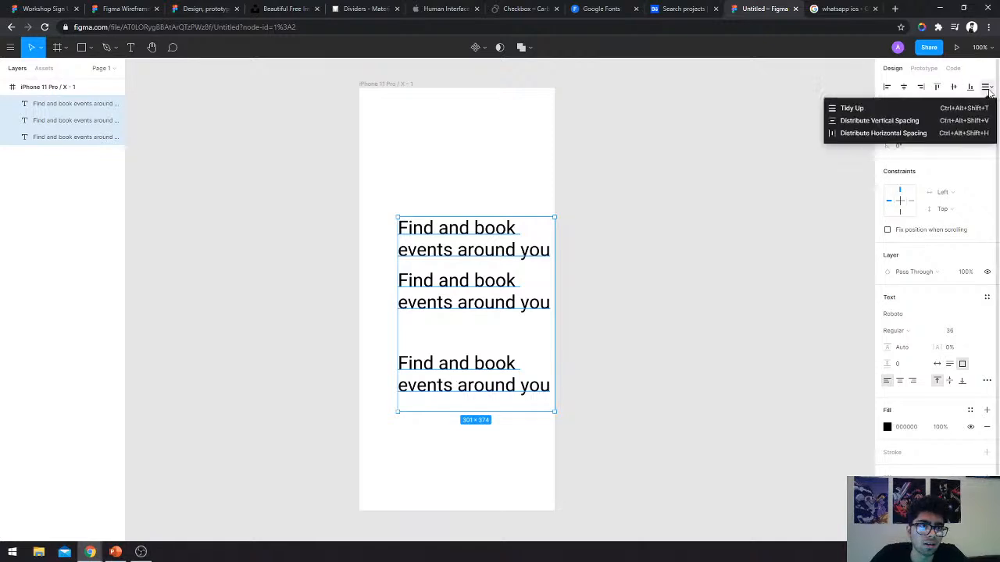
pyautogui.click(858, 124)
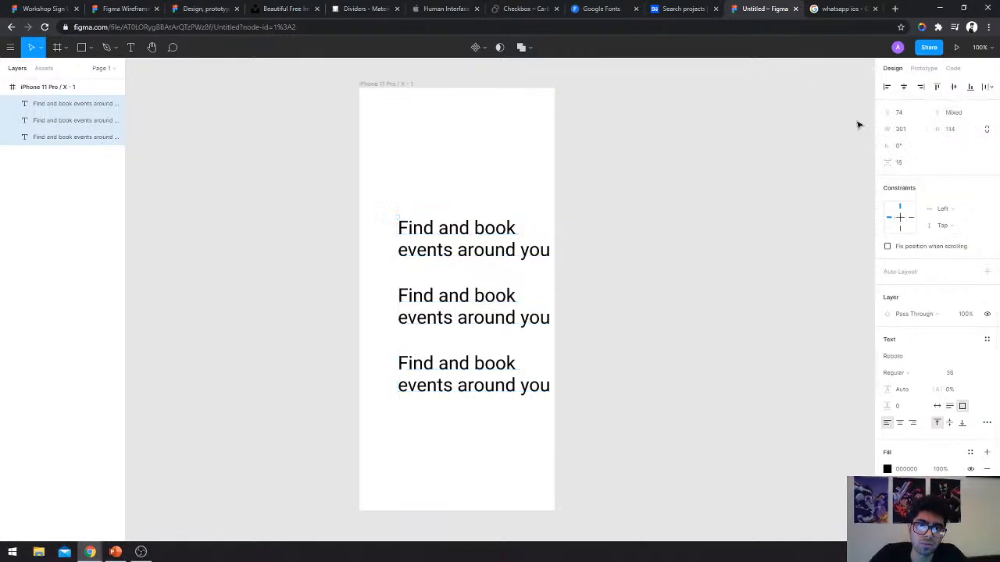
# Undo the vertical distribution, and delete the middle and lowest text copies.
pyautogui.click(661, 290)
pyautogui.hotkey('ctrl', 'z')
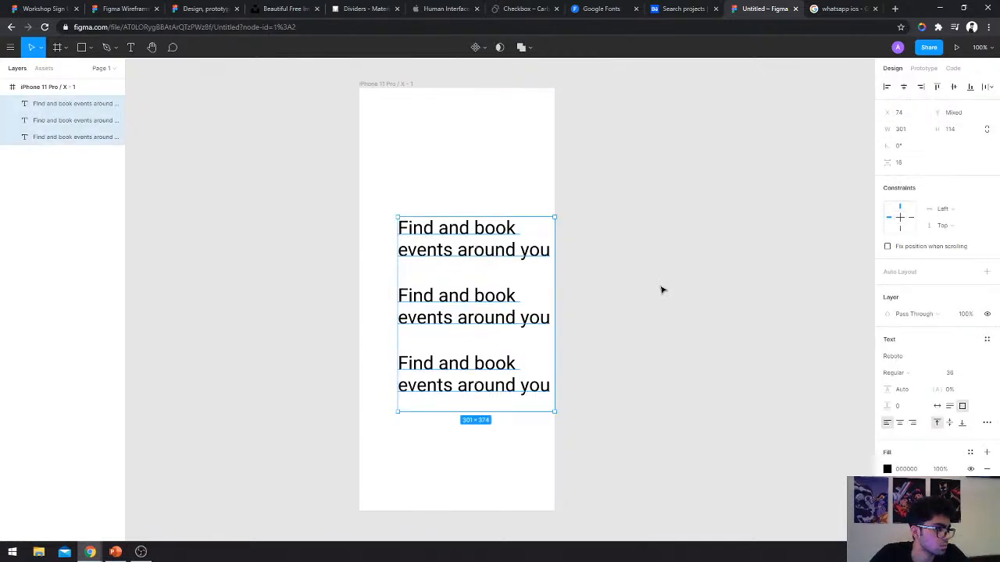
pyautogui.hotkey('ctrl', 'z')
pyautogui.hotkey('ctrl', 'z')
pyautogui.hotkey('ctrl', 'z')
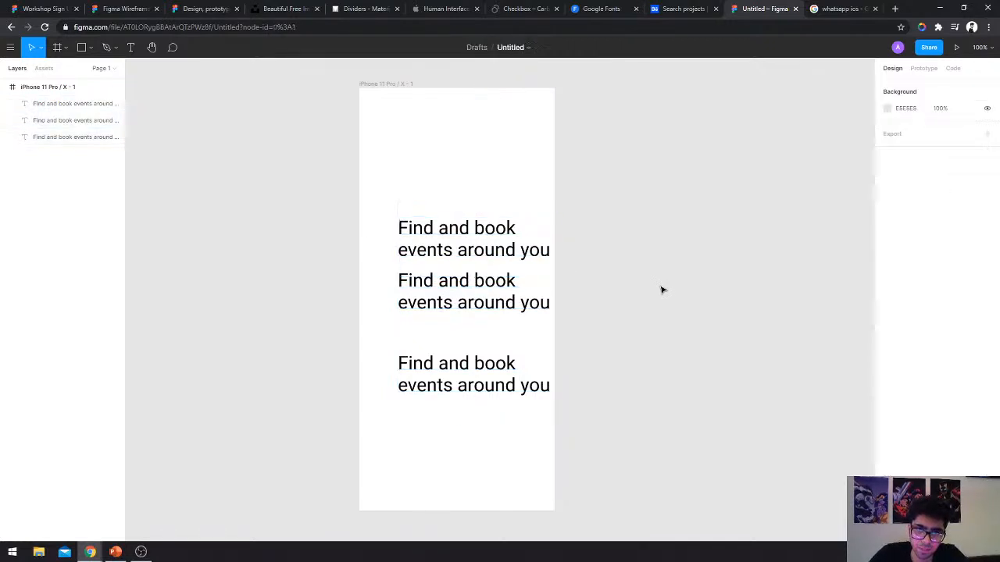
pyautogui.click(70, 137)
pyautogui.keyDown('shift'); pyautogui.click(71, 104); pyautogui.keyUp('shift')
pyautogui.press('Delete')
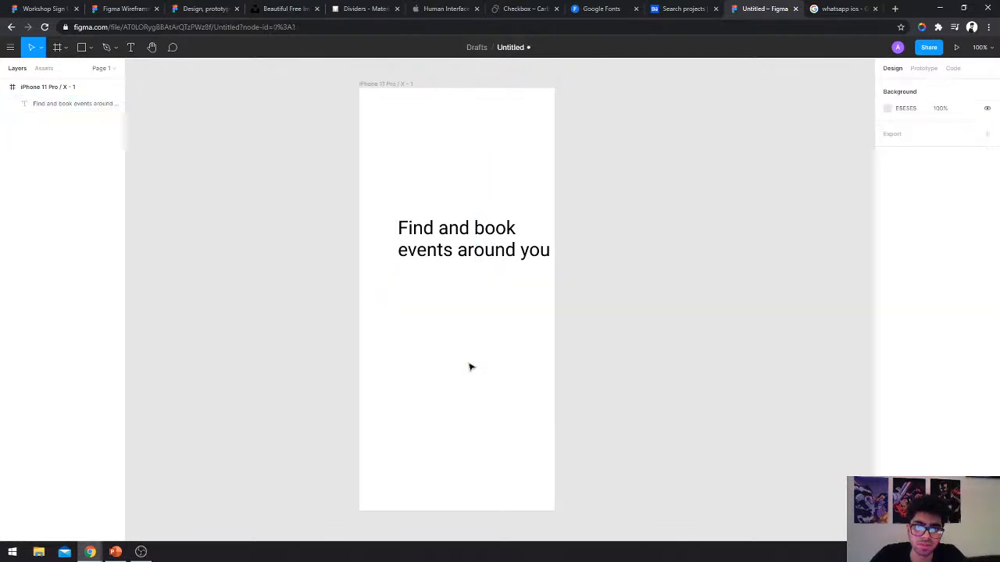
# Rotate the remaining heading by 90°, and undo the rotation.
pyautogui.click(464, 261)
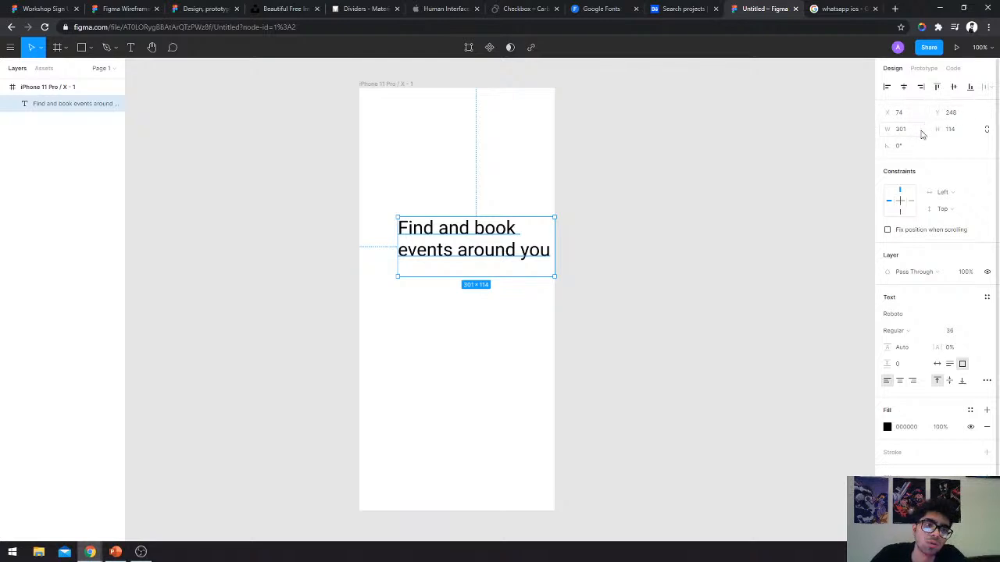
pyautogui.click(900, 146)
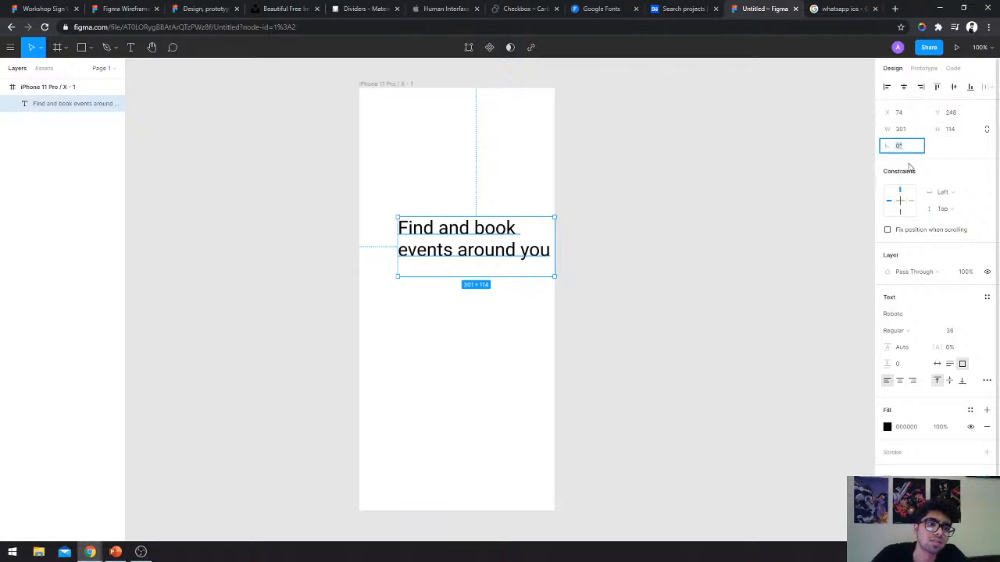
pyautogui.write('90')
pyautogui.press('Return')
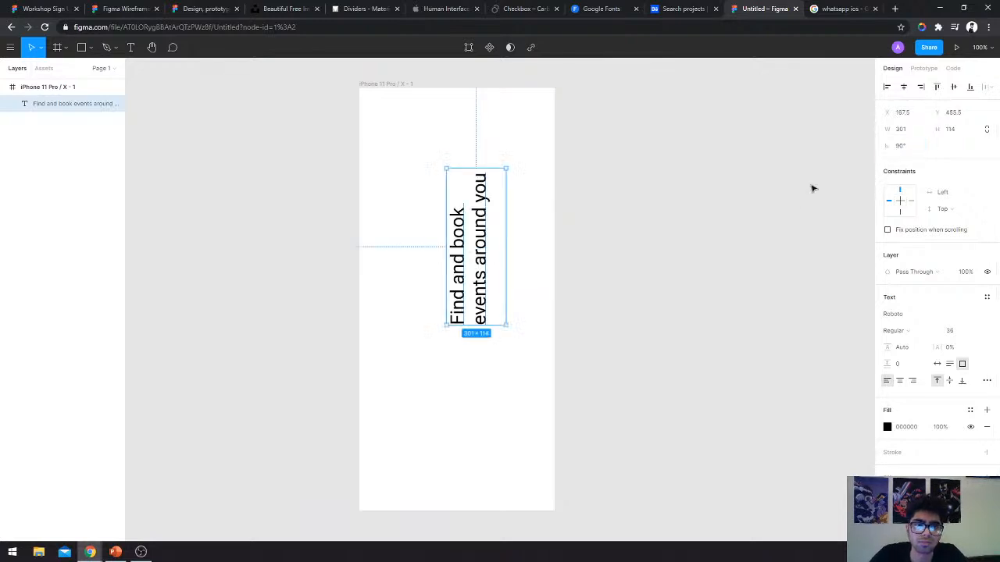
pyautogui.hotkey('ctrl', 'z')
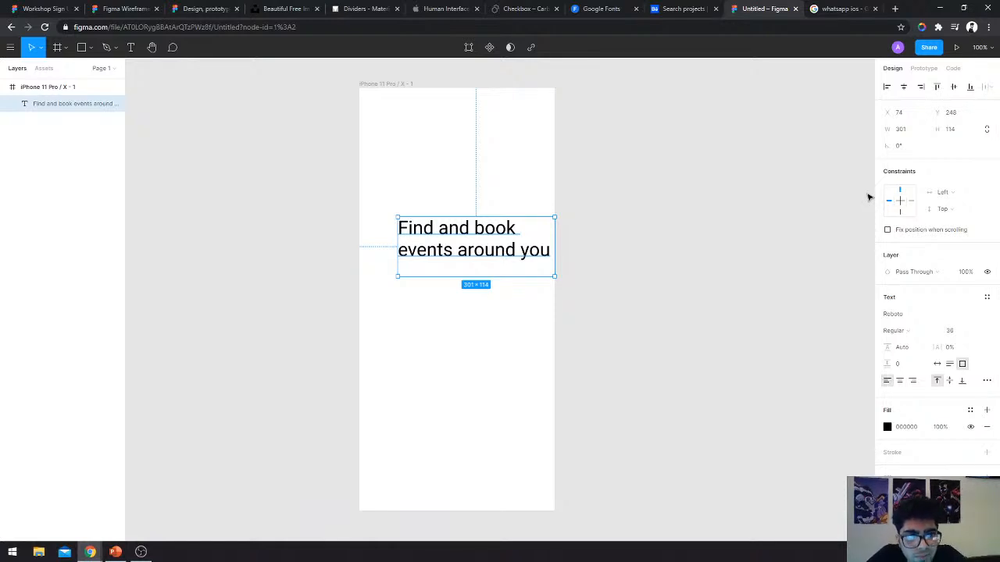
# Choose Left as the heading's horizontal constraint, and widen the iPhone frame rightward to about 625 × 812.
pyautogui.click(944, 193)
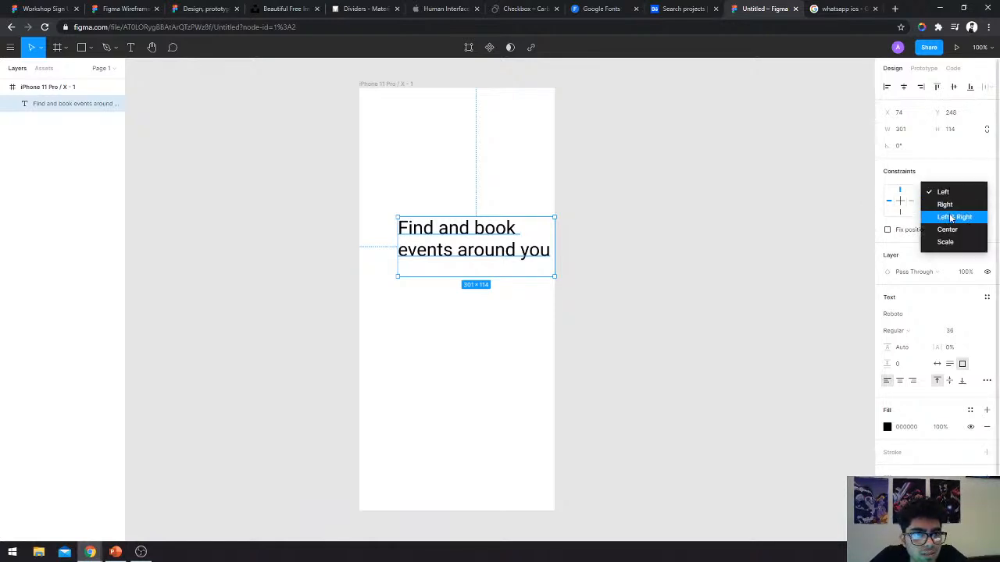
pyautogui.click(943, 192)
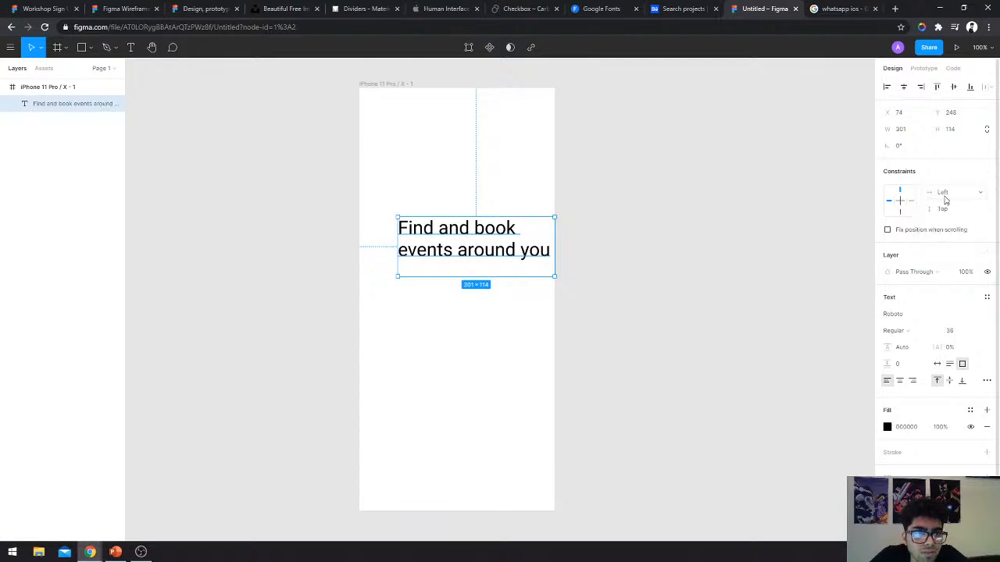
pyautogui.click(450, 103)
pyautogui.moveTo(554, 166); pyautogui.dragTo(685, 171)
pyautogui.click(438, 239)
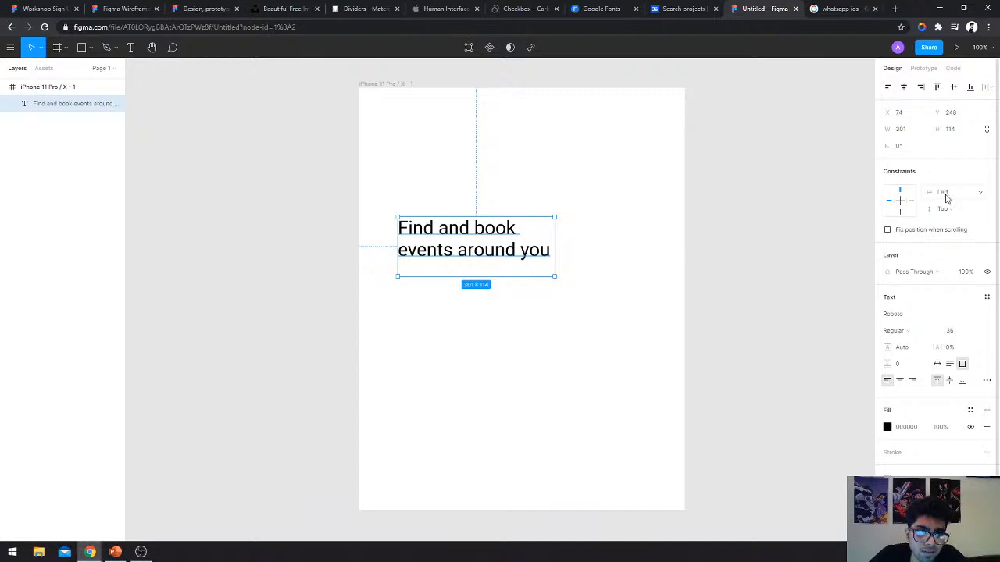
# Extend the iPhone frame's left edge outward to about 1007 × 812, and undo that resize.
pyautogui.click(358, 232)
pyautogui.click(393, 84)
pyautogui.moveTo(356, 151); pyautogui.dragTo(160, 143)
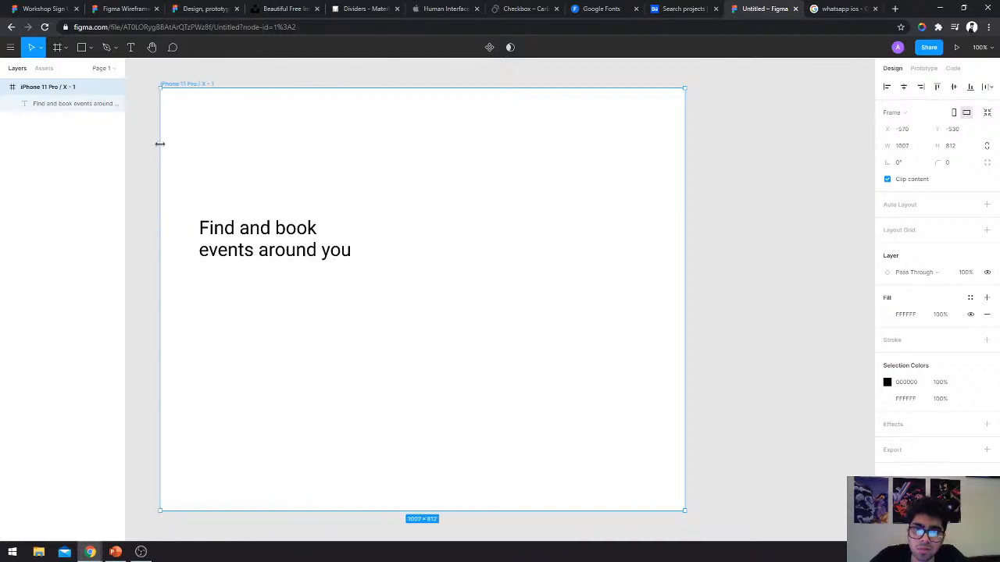
pyautogui.hotkey('ctrl', 'z')
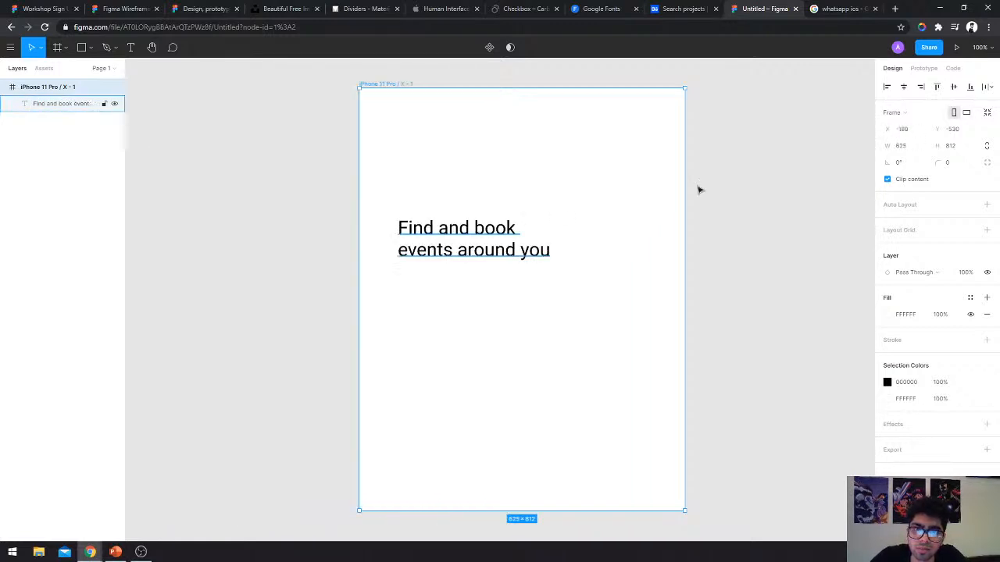
# Undo the iPhone frame's widening, and move the heading within the frame to about X 36, Y 250.
pyautogui.hotkey('ctrl', 'z')
pyautogui.hotkey('ctrl', 'z')
pyautogui.hotkey('ctrl', 'z')
pyautogui.hotkey('ctrl', 'z')
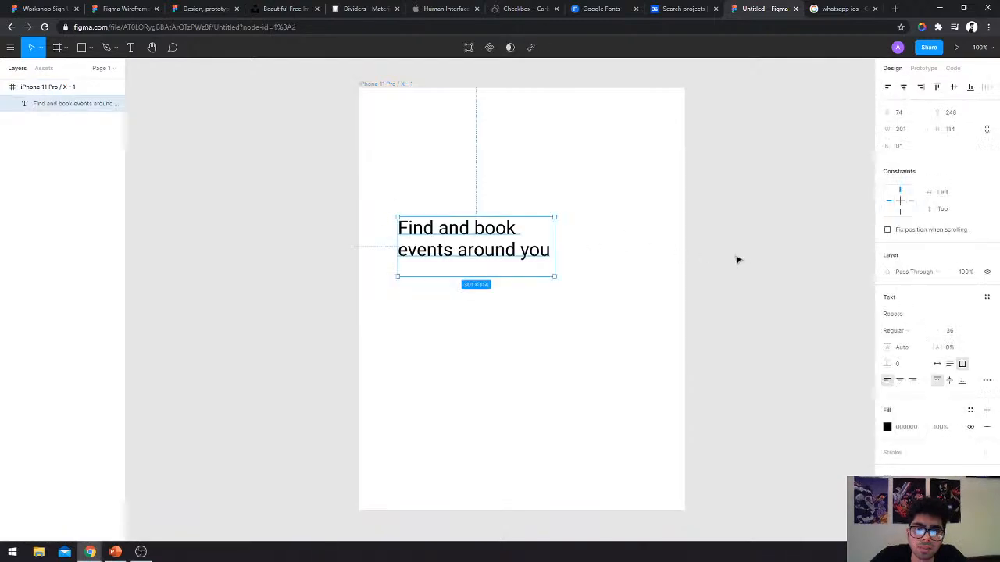
pyautogui.click(533, 258)
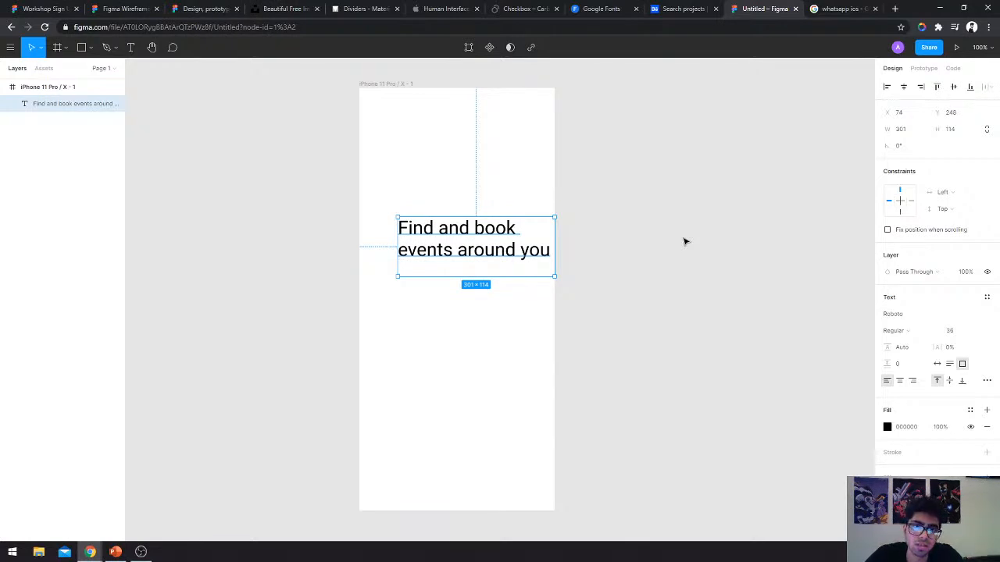
pyautogui.moveTo(505, 244); pyautogui.dragTo(478, 245)
pyautogui.click(396, 99)
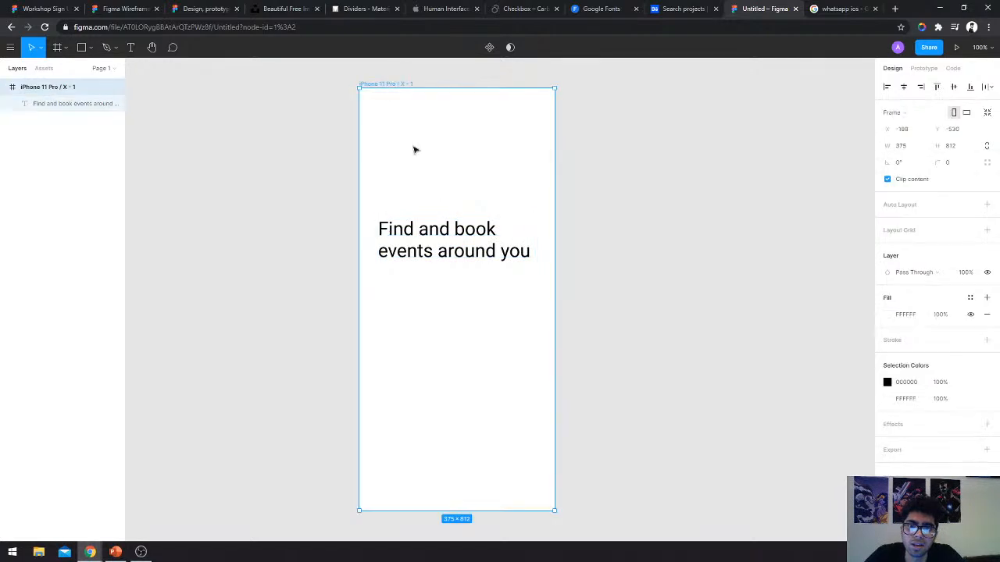
# Set the heading's horizontal constraint to Center.
pyautogui.click(448, 227)
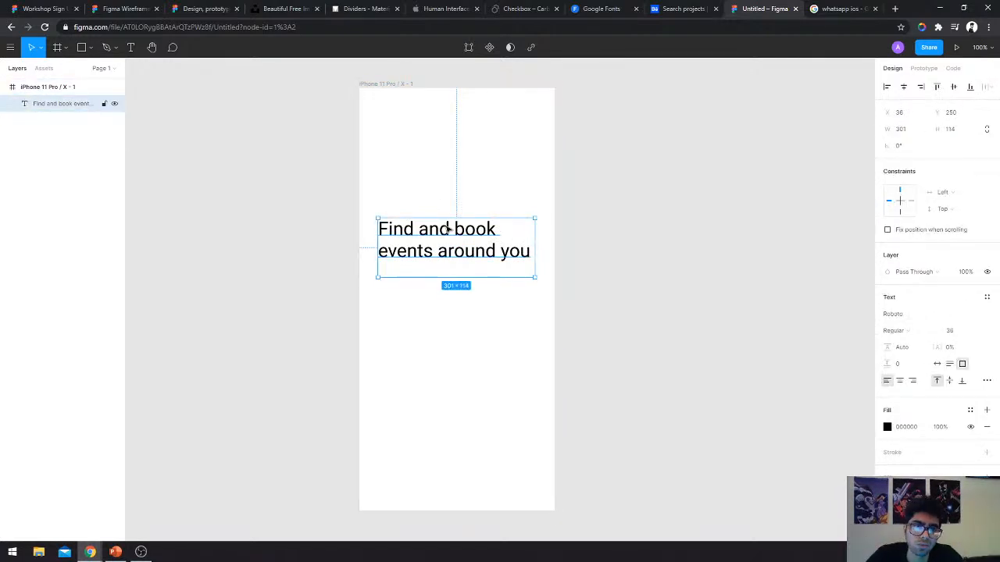
pyautogui.click(943, 194)
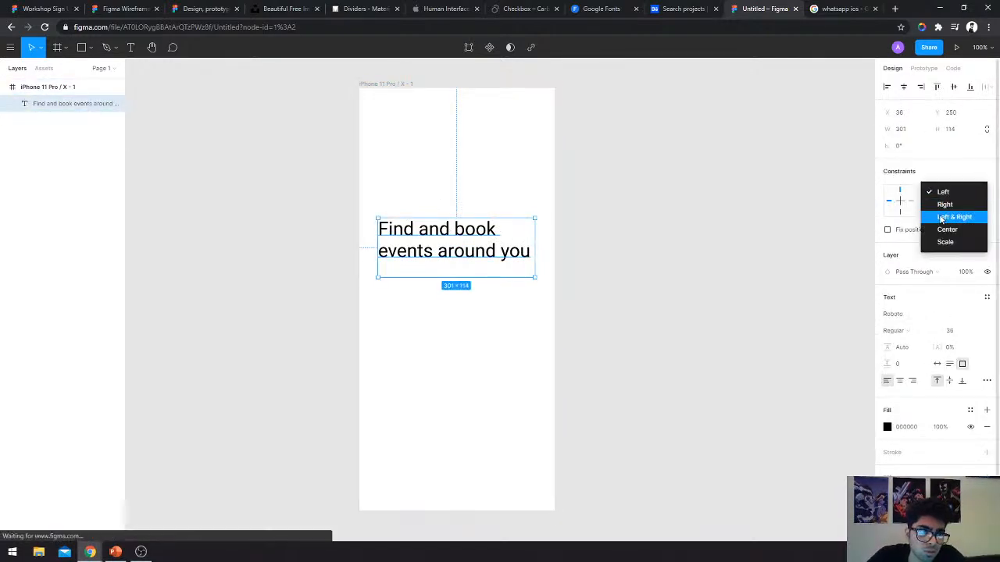
pyautogui.click(943, 229)
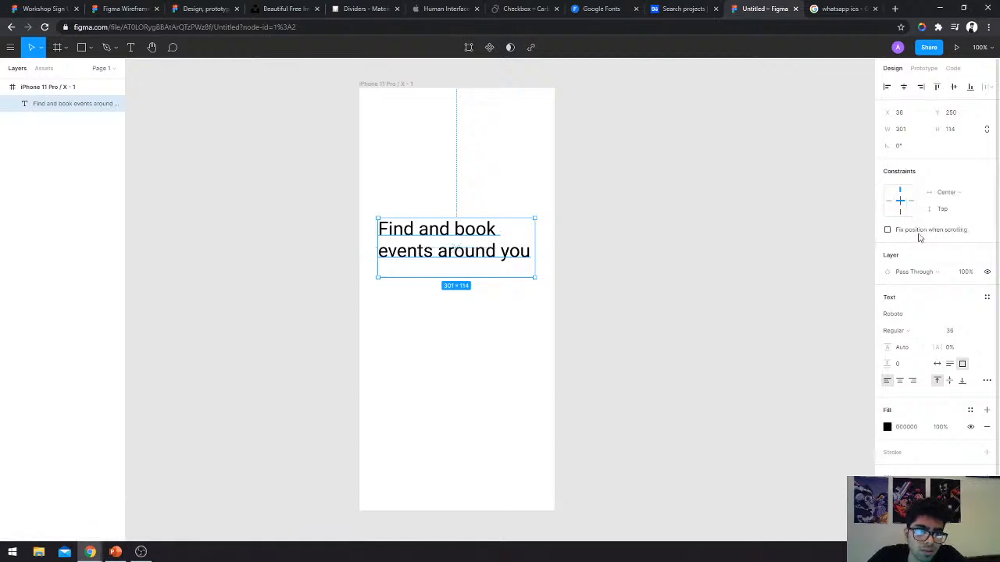
pyautogui.click(728, 251)
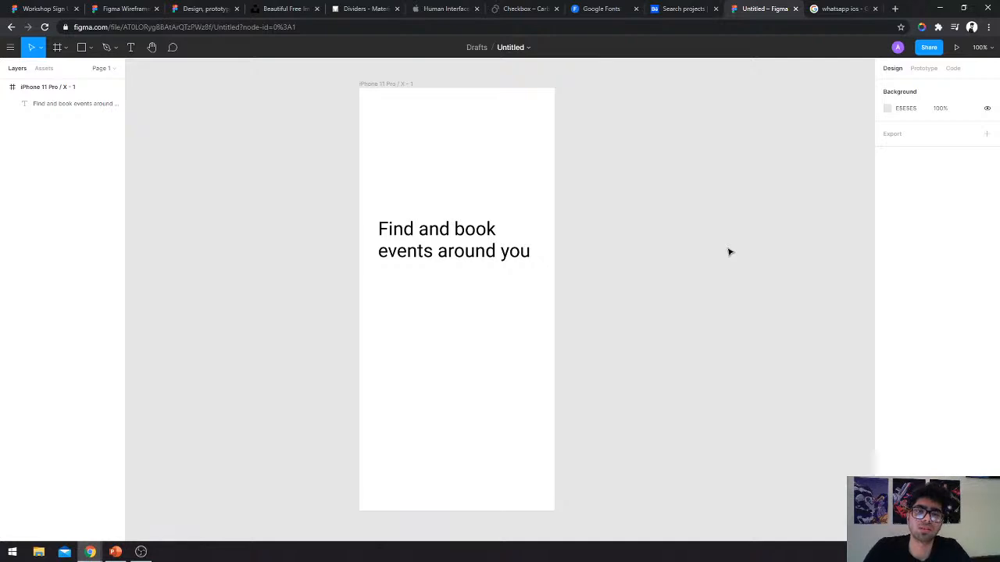
pyautogui.click(75, 103)
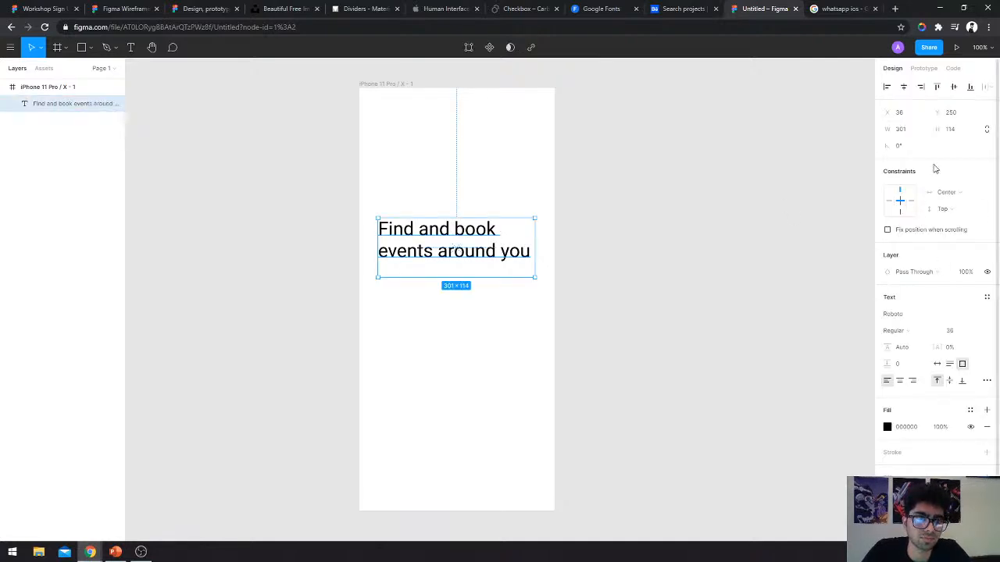
# Widen the iPhone frame rightward to about 881 × 812, and undo that resize.
pyautogui.click(388, 84)
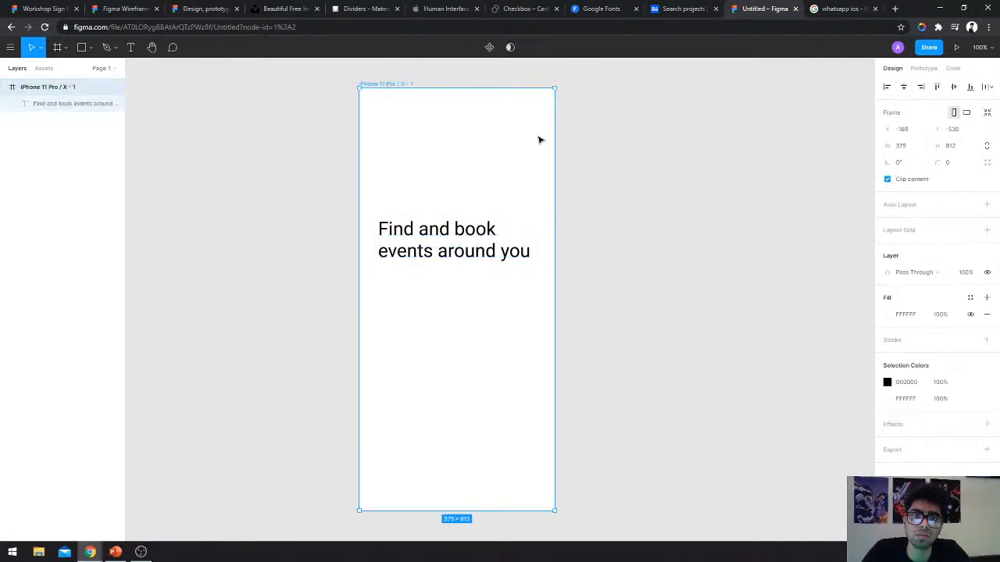
pyautogui.moveTo(556, 136); pyautogui.dragTo(817, 172)
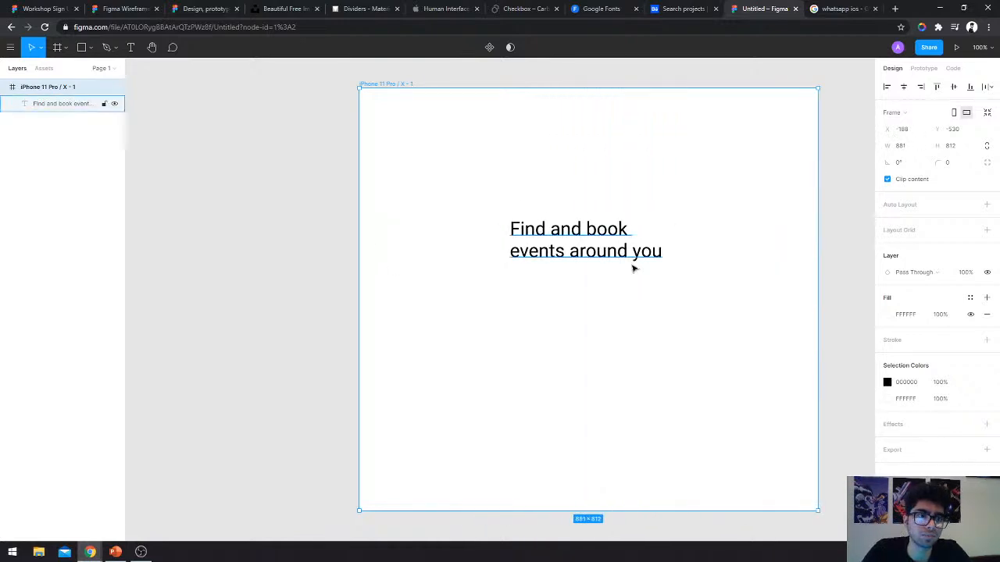
pyautogui.hotkey('ctrl', 'z')
pyautogui.click(667, 263)
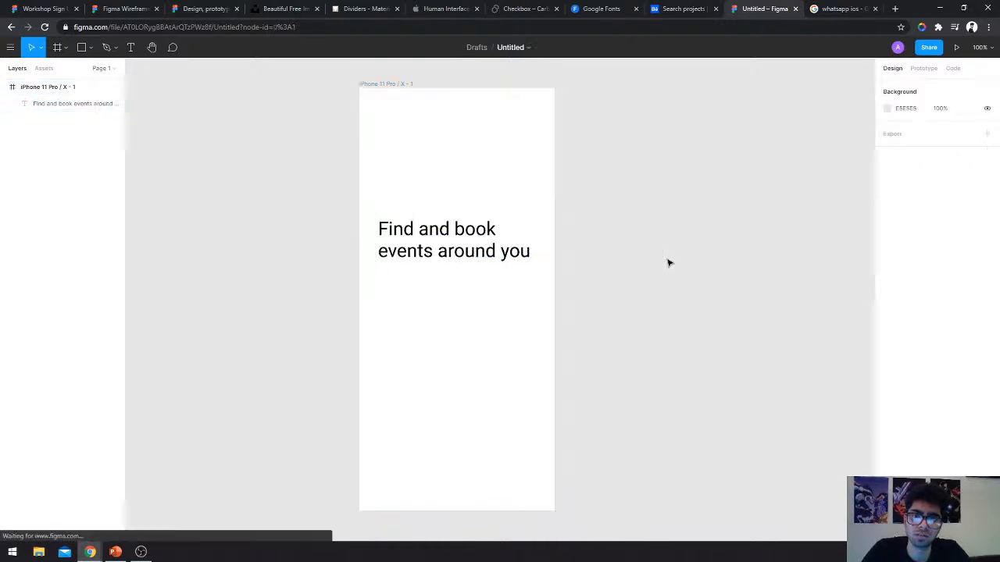
# View the heading's layer blend modes without choosing one, and open its layer opacity for editing.
pyautogui.click(457, 239)
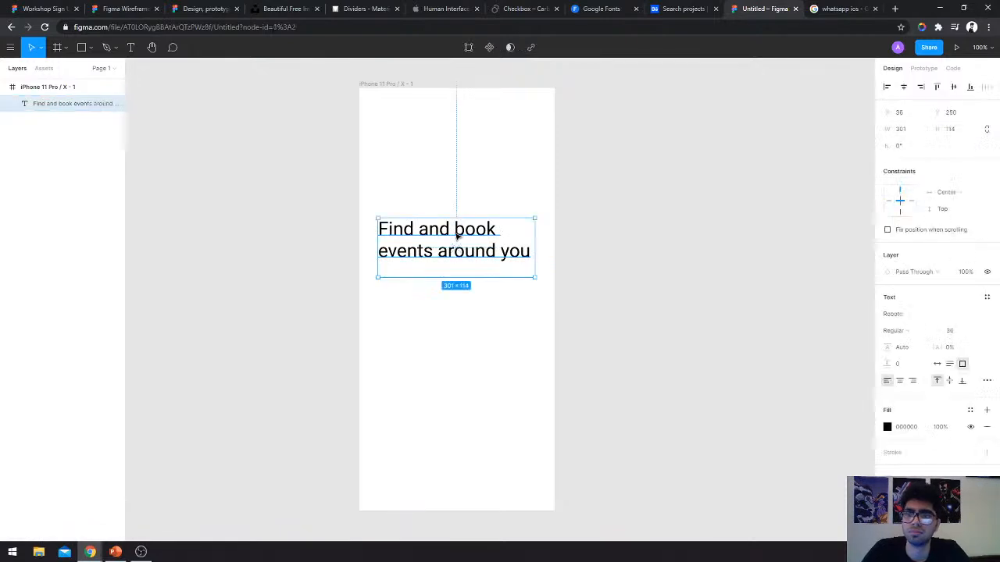
pyautogui.click(928, 273)
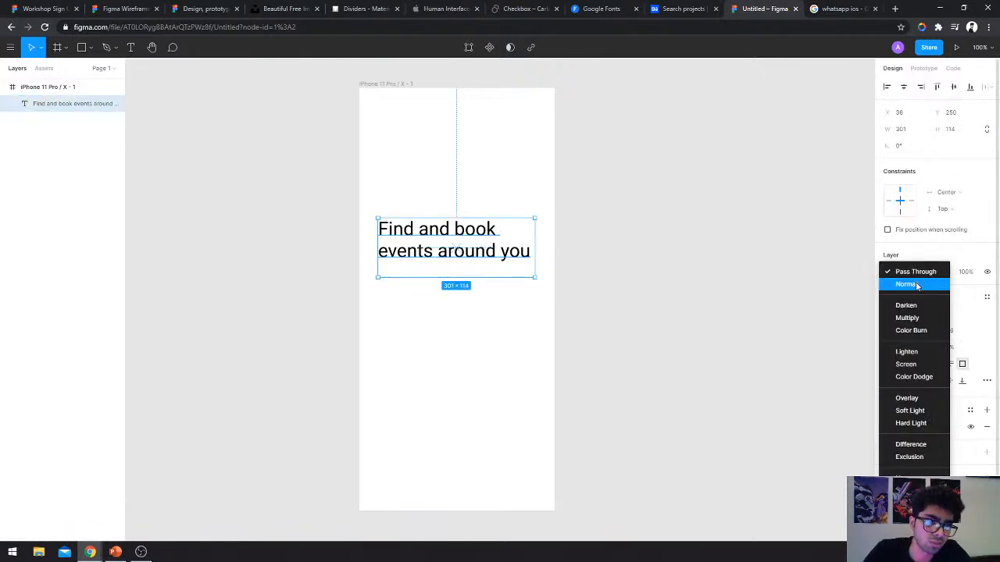
pyautogui.click(979, 237)
pyautogui.click(965, 274)
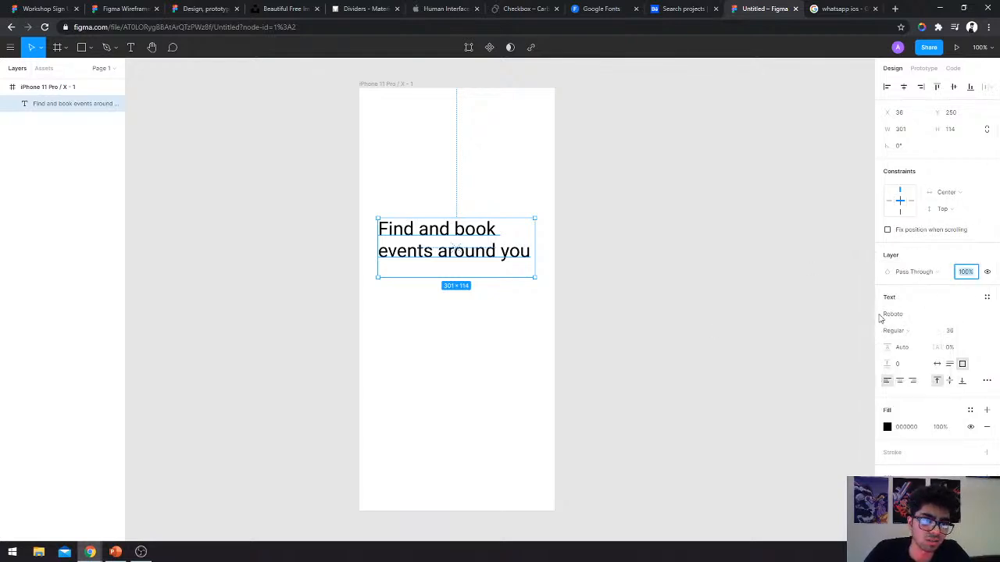
# Change the heading's font to Montserrat, and open its letter spacing for editing without entering a value.
pyautogui.click(911, 316)
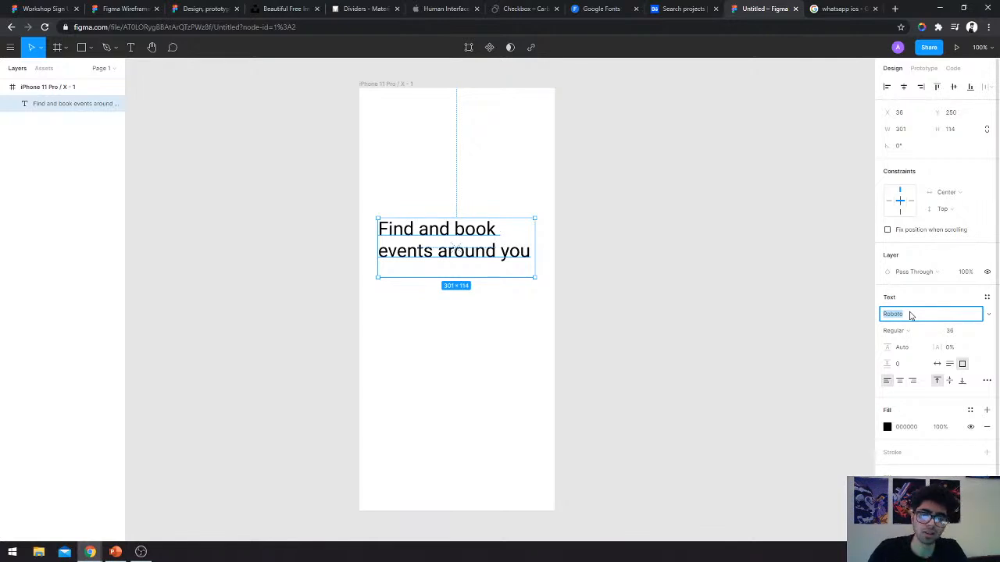
pyautogui.write('Mon')
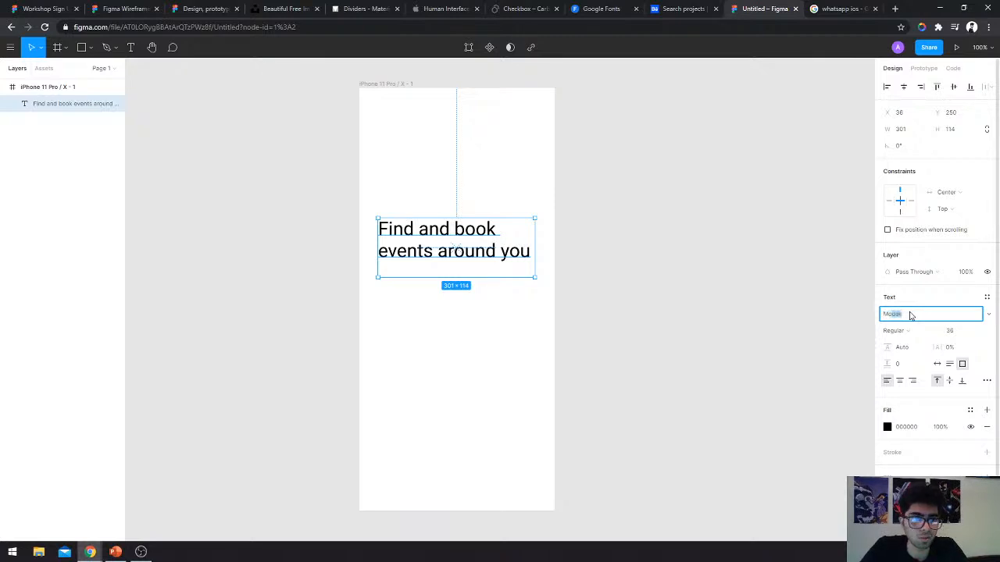
pyautogui.write('t')
pyautogui.press('Return')
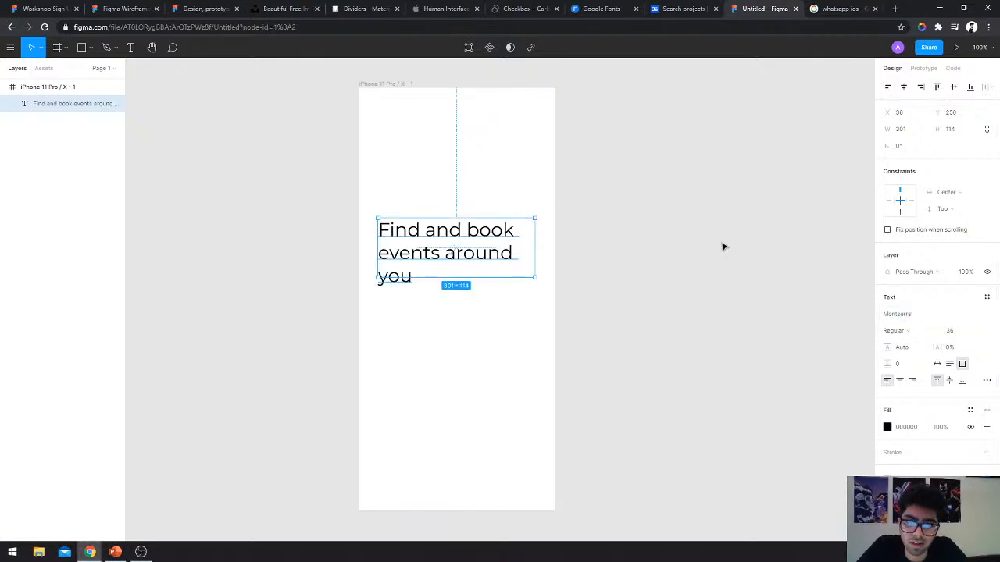
pyautogui.click(951, 349)
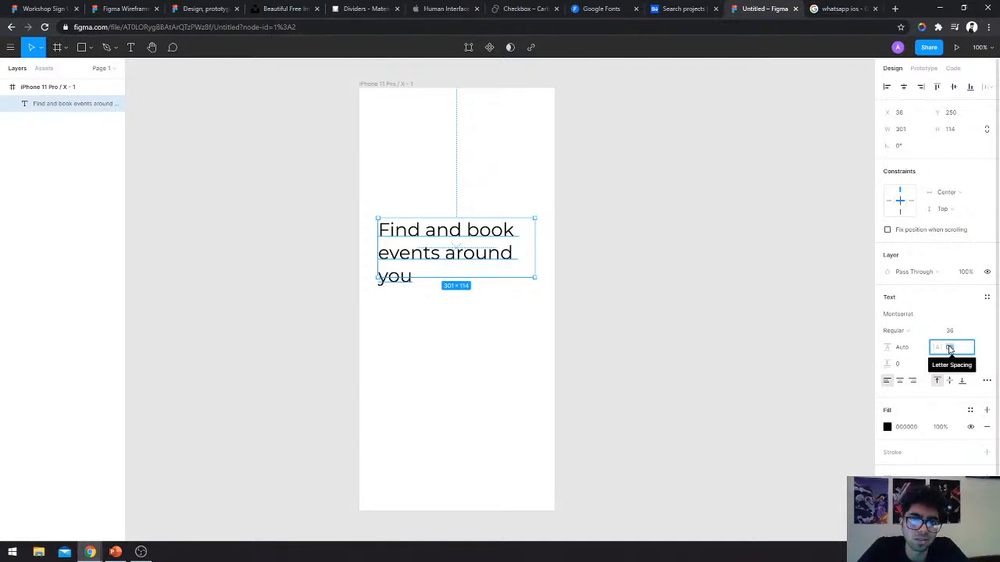
pyautogui.click(690, 243)
# Switch to Google Fonts and browse the samples of the trending font families.
pyautogui.click(604, 9)
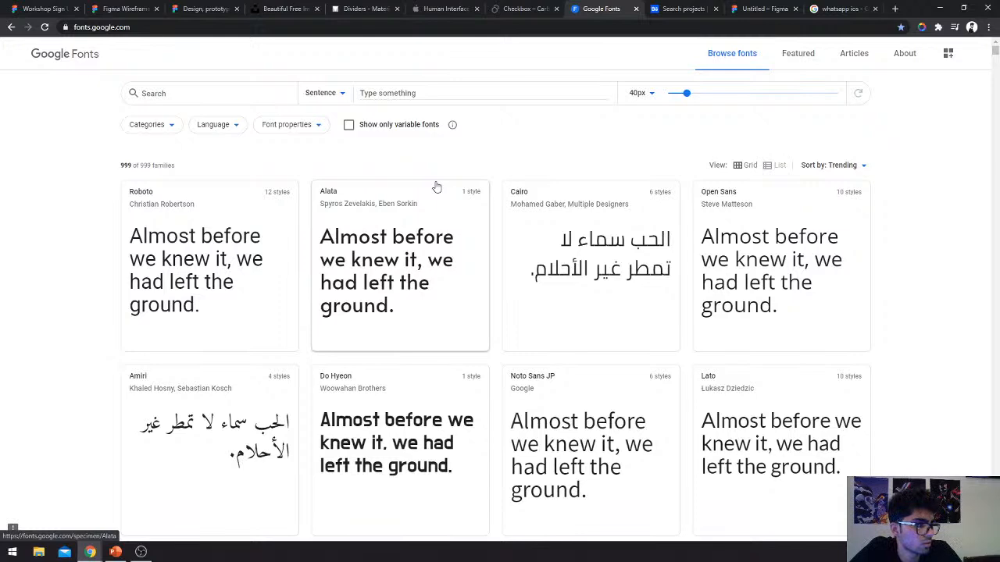
pyautogui.scroll(-1, 327, 225)
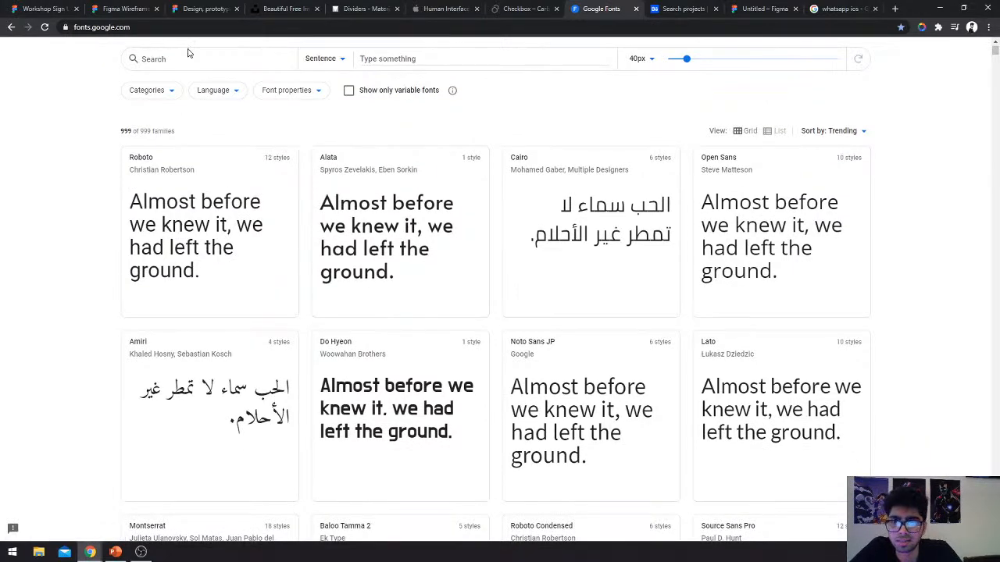
pyautogui.scroll(-1, 224, 183)
pyautogui.scroll(-6, 224, 183)
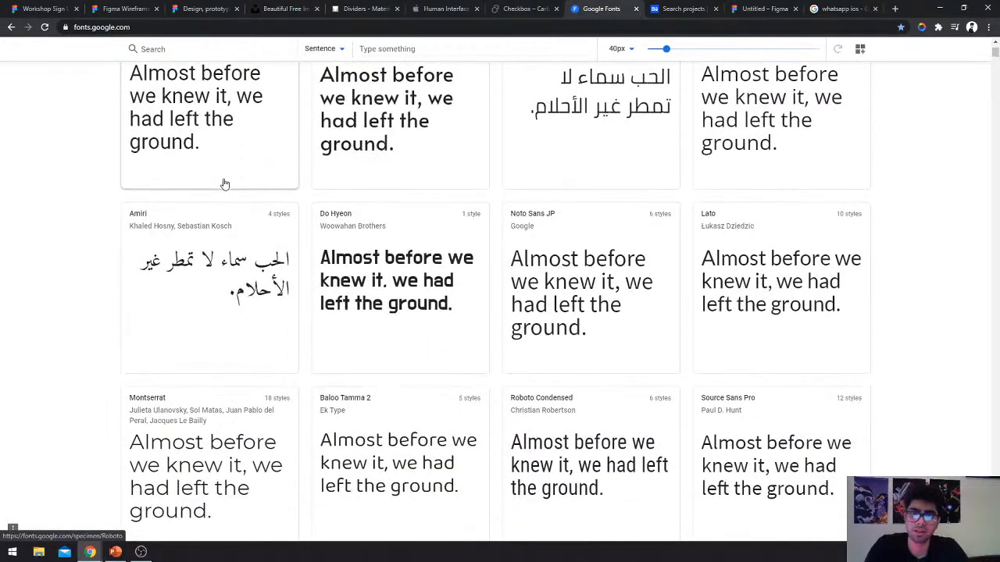
pyautogui.scroll(-3, 225, 183)
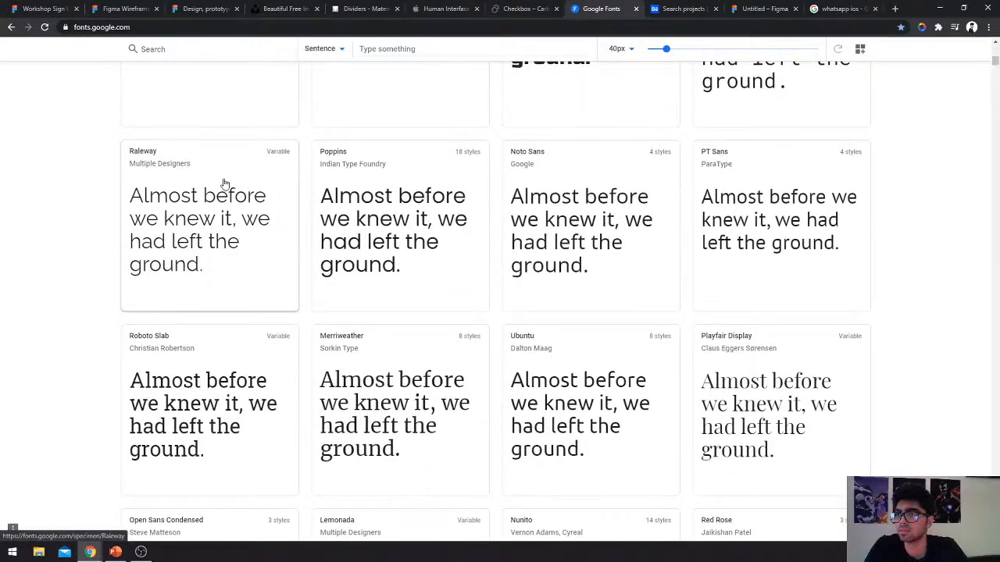
pyautogui.scroll(-2, 328, 275)
pyautogui.scroll(-2, 329, 275)
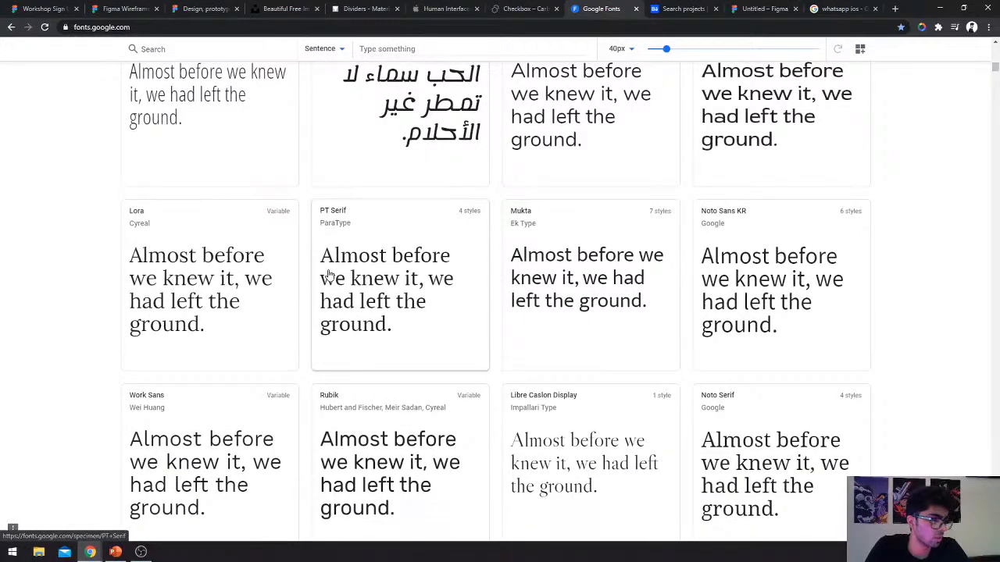
pyautogui.scroll(-4, 328, 275)
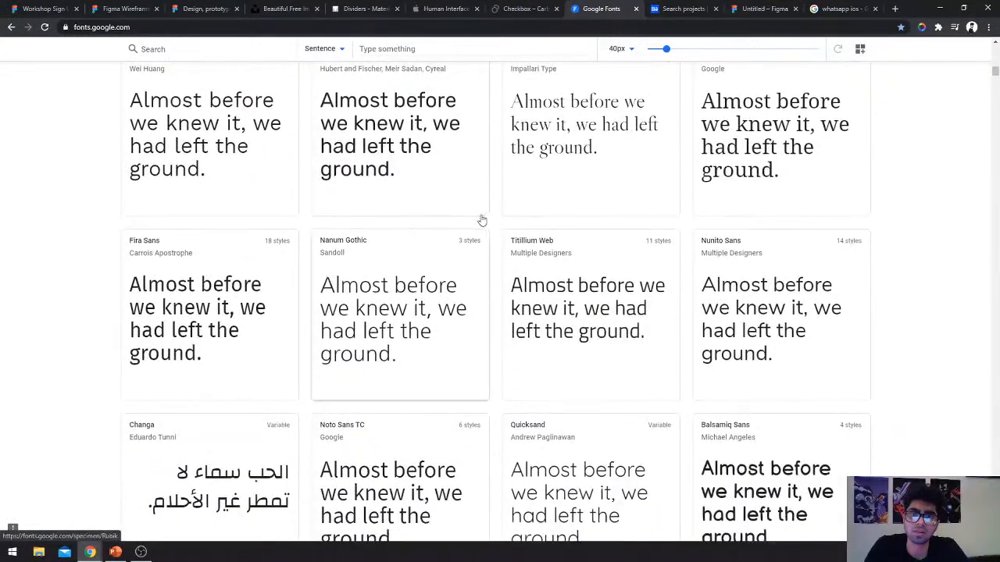
pyautogui.scroll(-3, 482, 219)
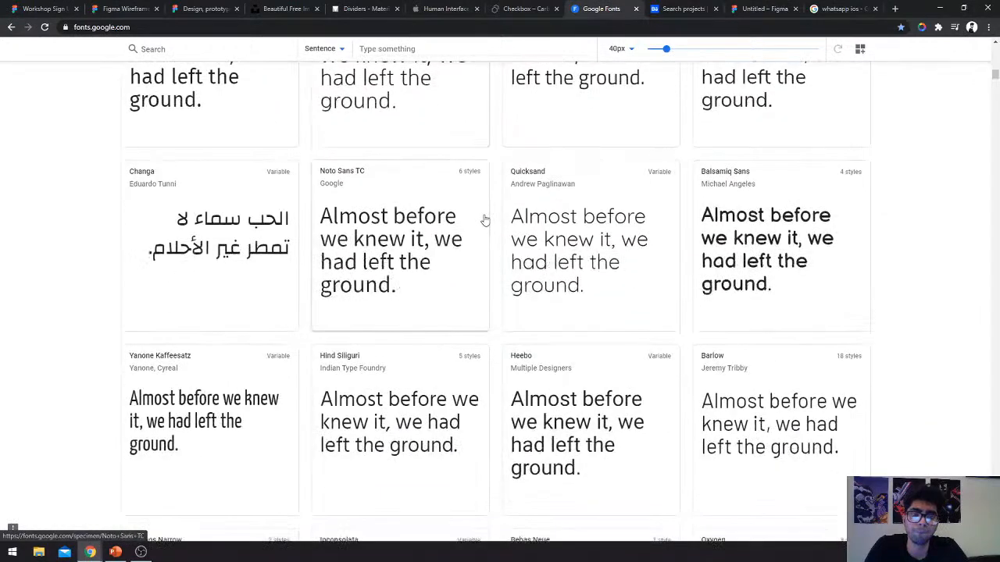
pyautogui.scroll(-2, 484, 220)
pyautogui.scroll(3, 485, 221)
pyautogui.scroll(8, 483, 220)
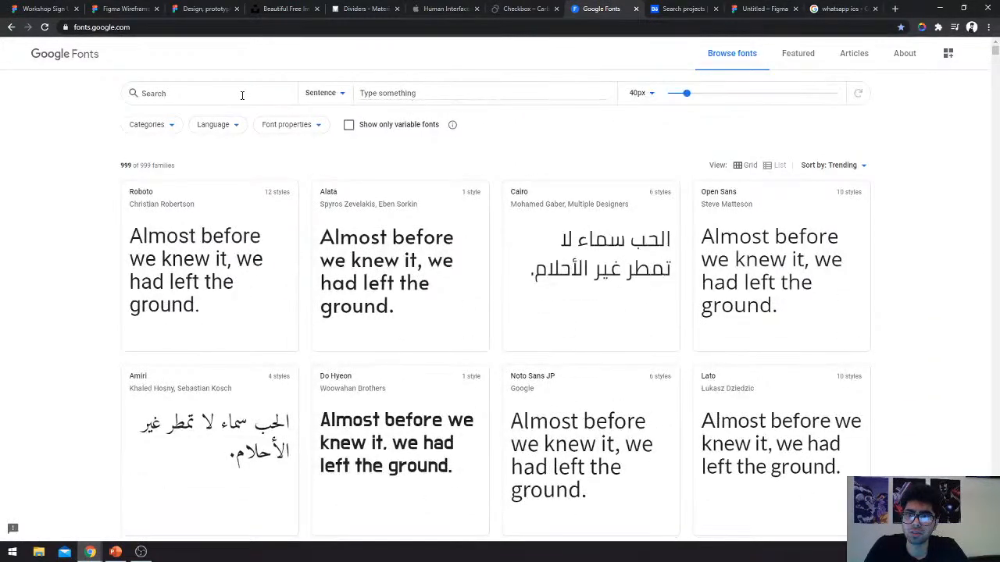
# Filter the Google Fonts catalogue by category so that only Serif is selected.
pyautogui.click(153, 126)
pyautogui.click(136, 205)
pyautogui.click(136, 219)
pyautogui.click(136, 235)
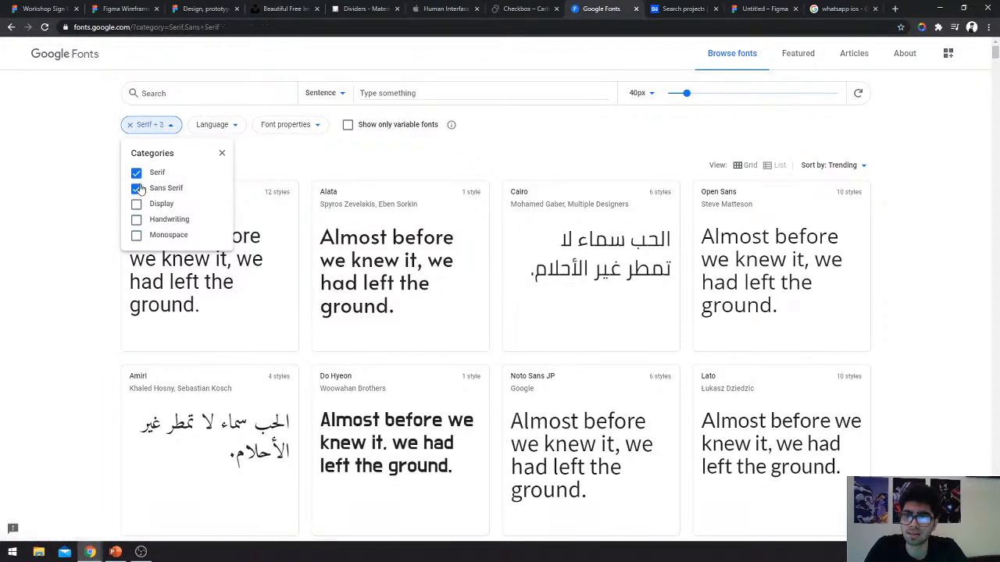
pyautogui.click(137, 189)
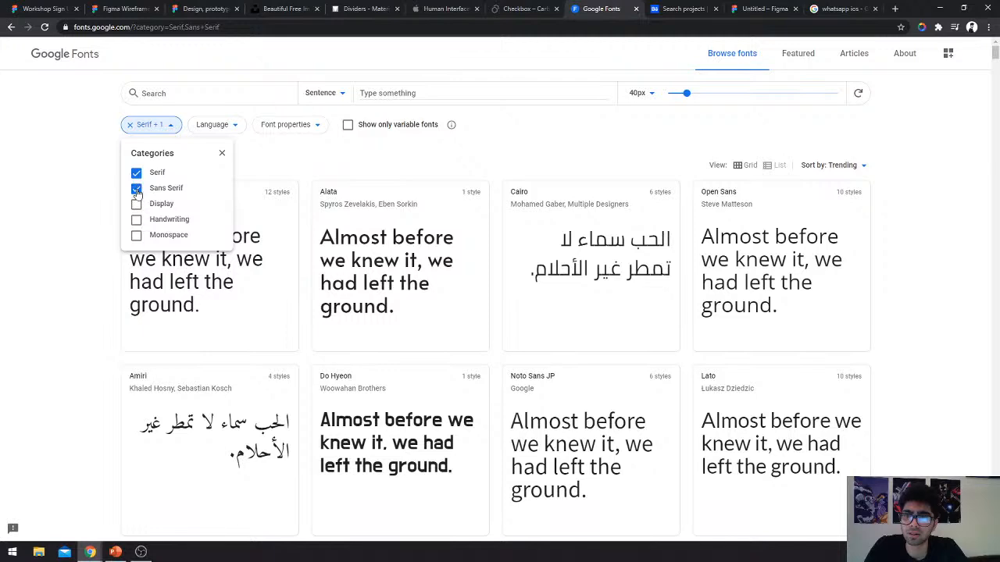
pyautogui.click(51, 231)
pyautogui.scroll(-1, 420, 246)
pyautogui.scroll(1, 710, 248)
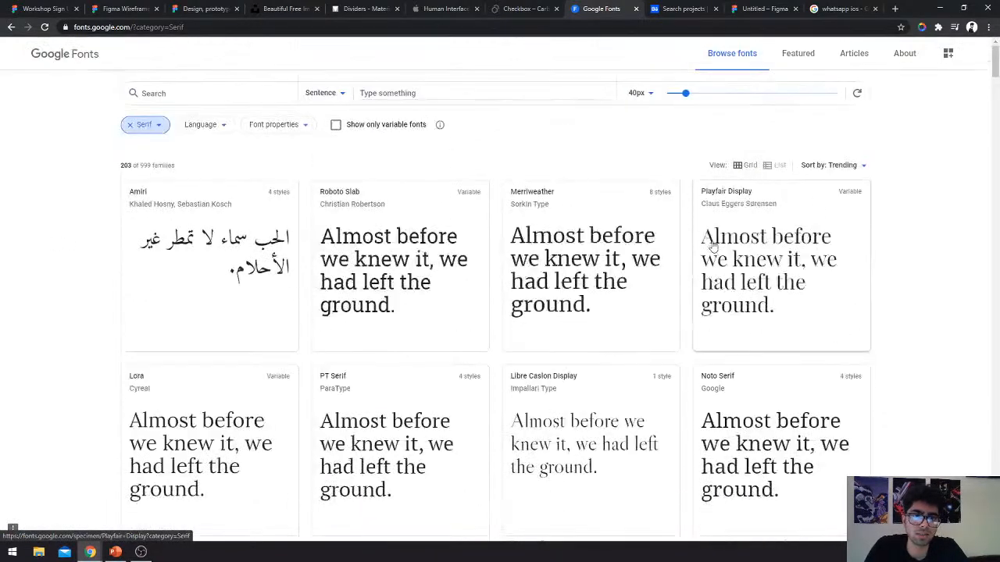
# Preview the serif fonts with the custom text "evently", and open the Zilla Slab family to examine its styles.
pyautogui.click(400, 92)
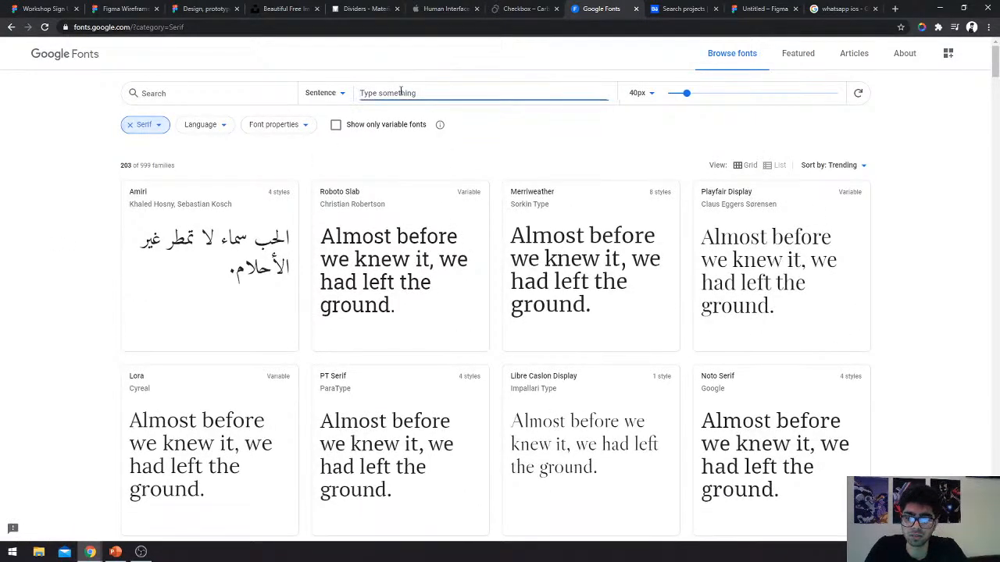
pyautogui.write('evently')
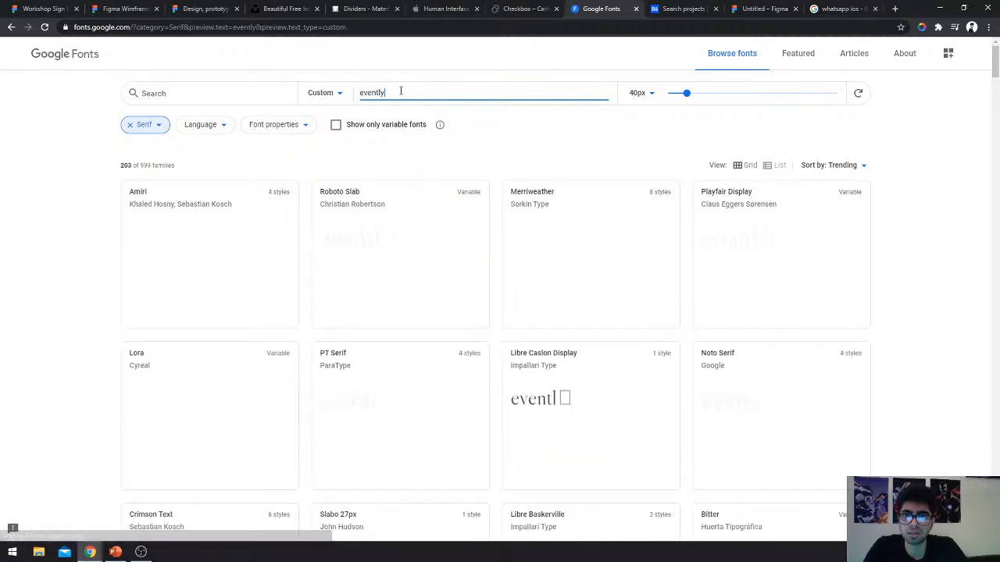
pyautogui.scroll(-3, 420, 328)
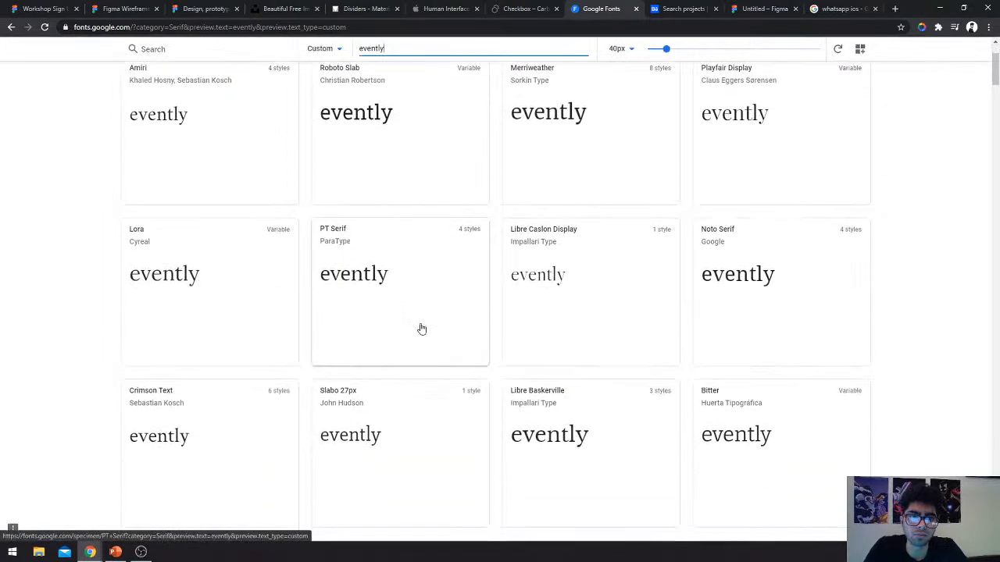
pyautogui.scroll(-4, 420, 328)
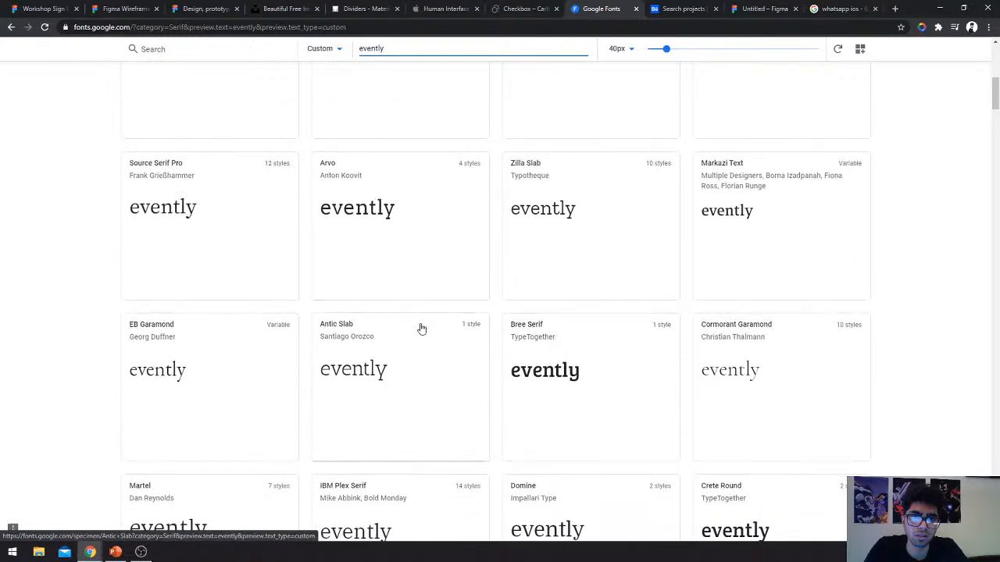
pyautogui.click(556, 218)
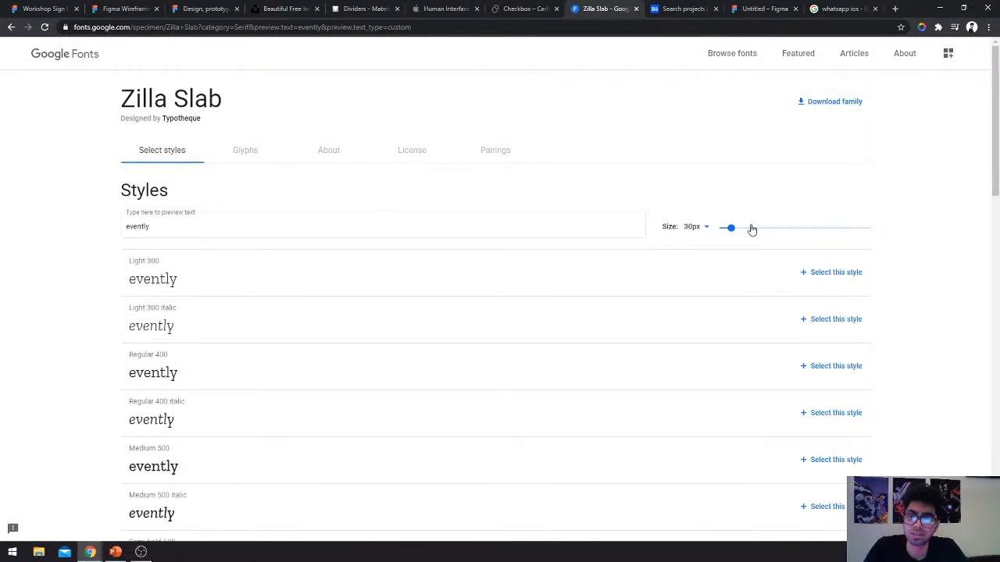
pyautogui.scroll(-3, 578, 265)
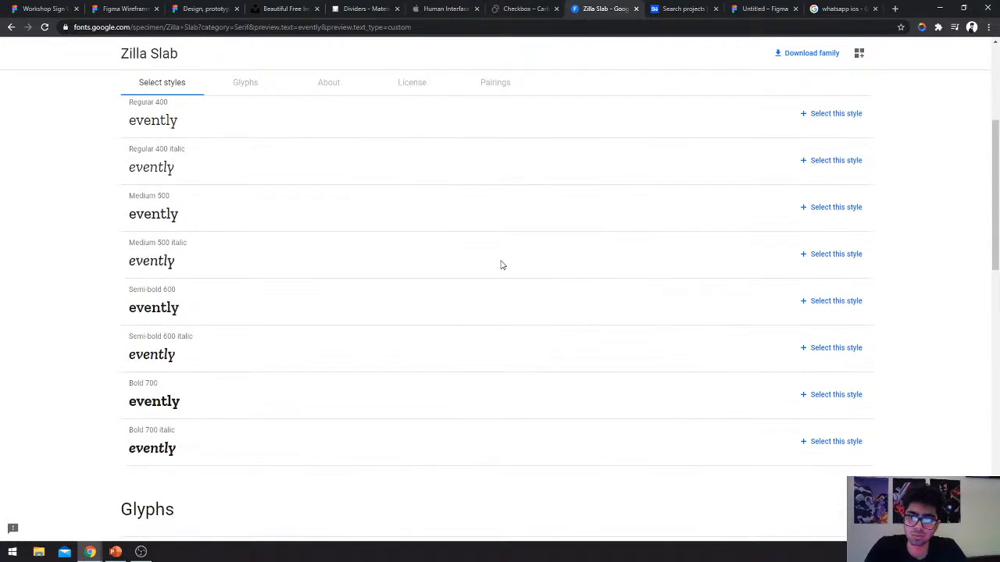
# Examine the remaining Zilla Slab styles and its glyphs, and return to the top of the serif font catalogue.
pyautogui.scroll(-1, 503, 265)
pyautogui.scroll(-1, 502, 266)
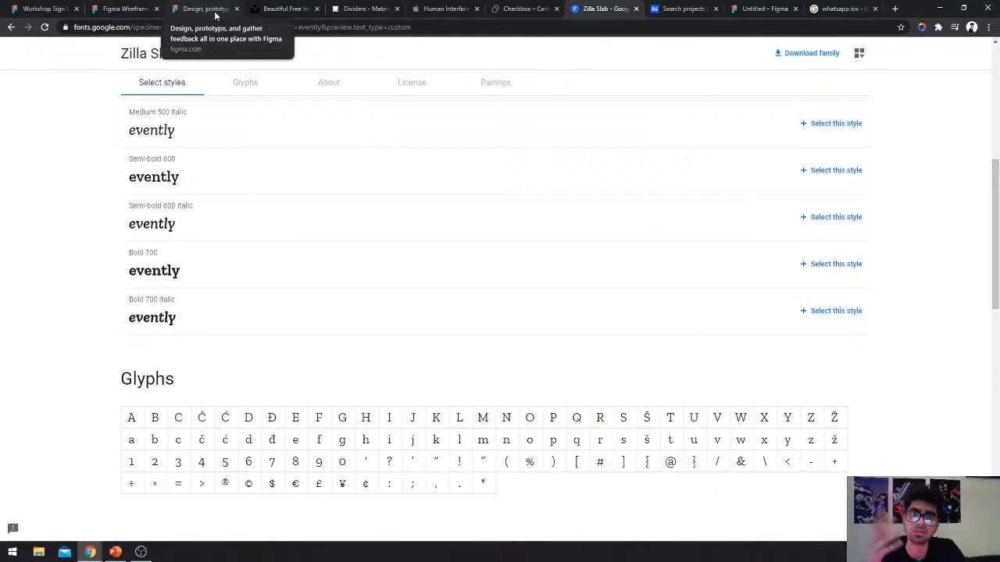
pyautogui.scroll(5, 323, 199)
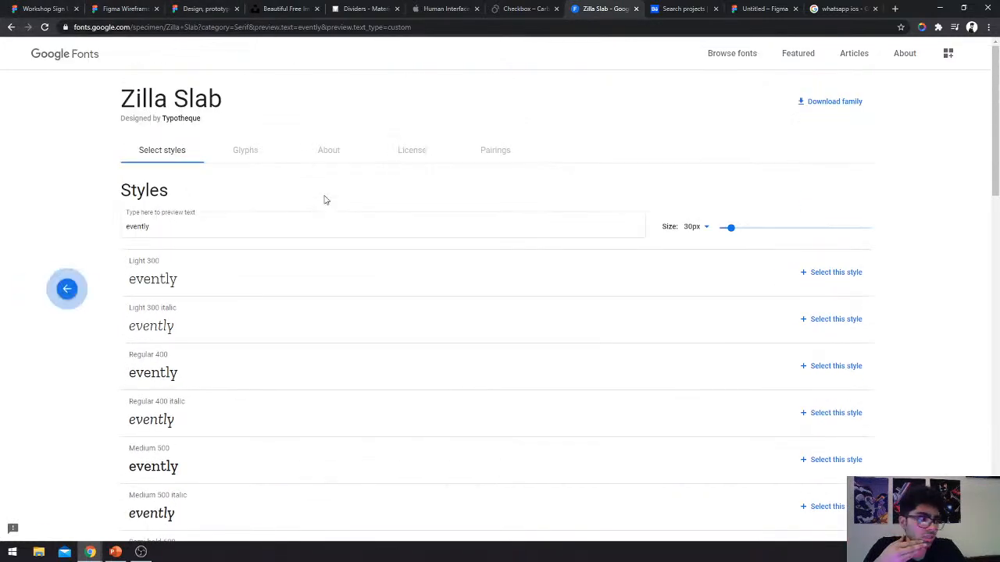
pyautogui.hscroll(-5, 325, 200)
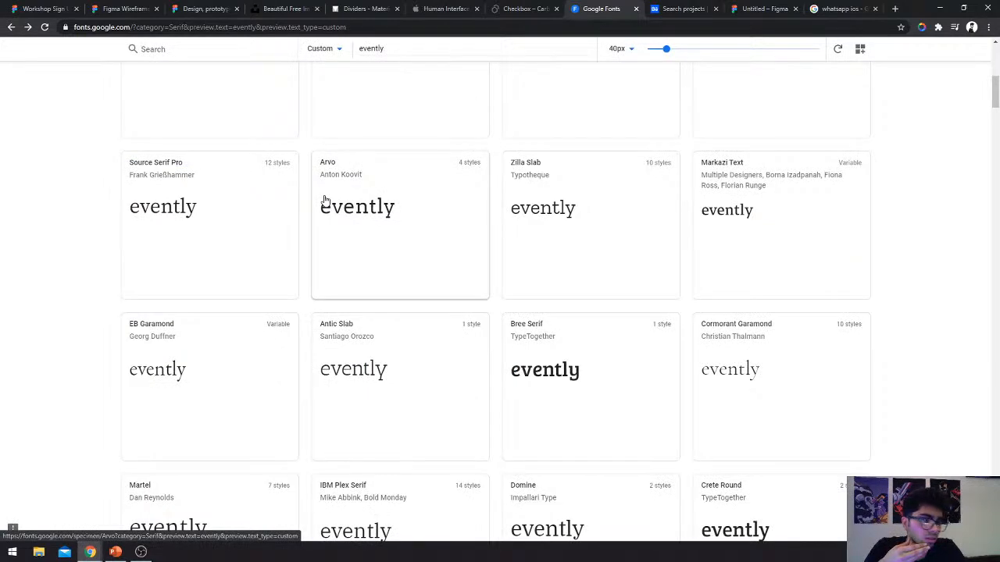
pyautogui.scroll(6, 320, 195)
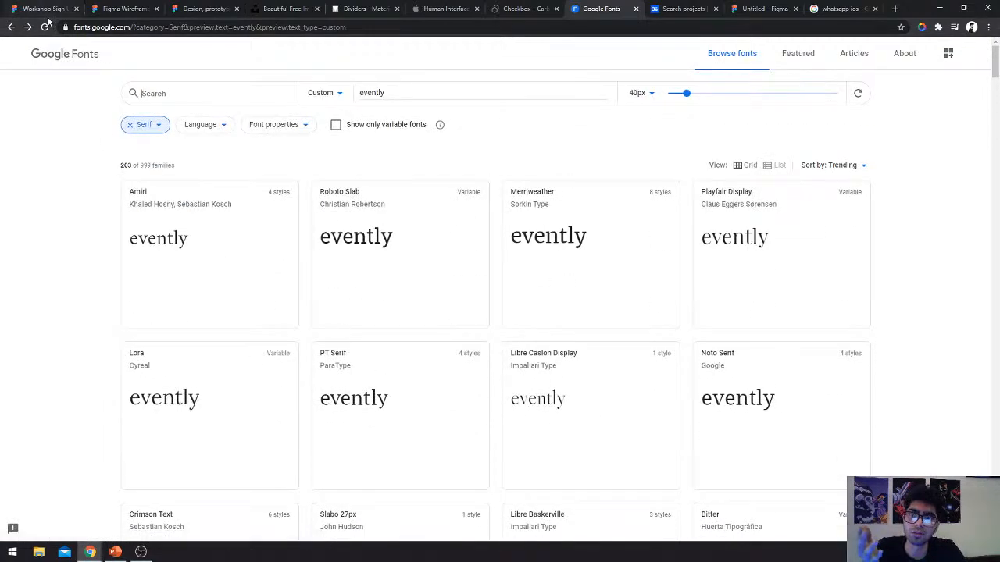
# Switch back to the Untitled design file in Figma and move the heading down to about Y 276.
pyautogui.click(40, 9)
pyautogui.click(121, 8)
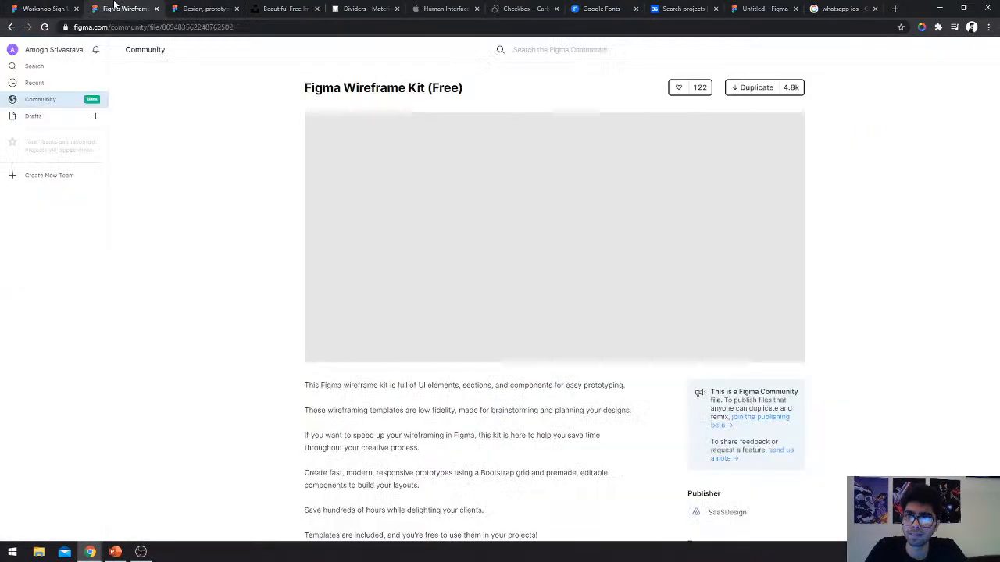
pyautogui.click(222, 8)
pyautogui.click(762, 8)
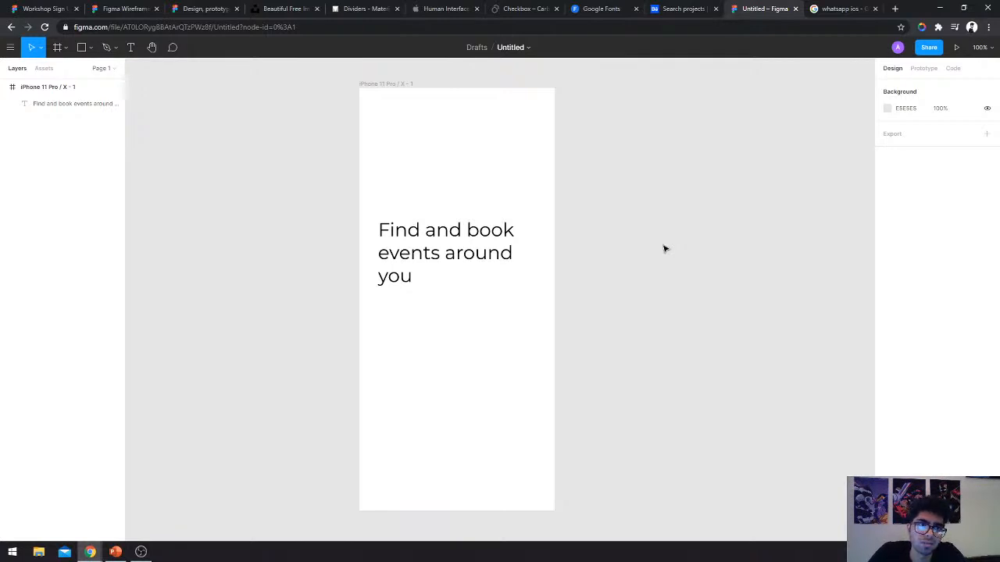
pyautogui.click(498, 264)
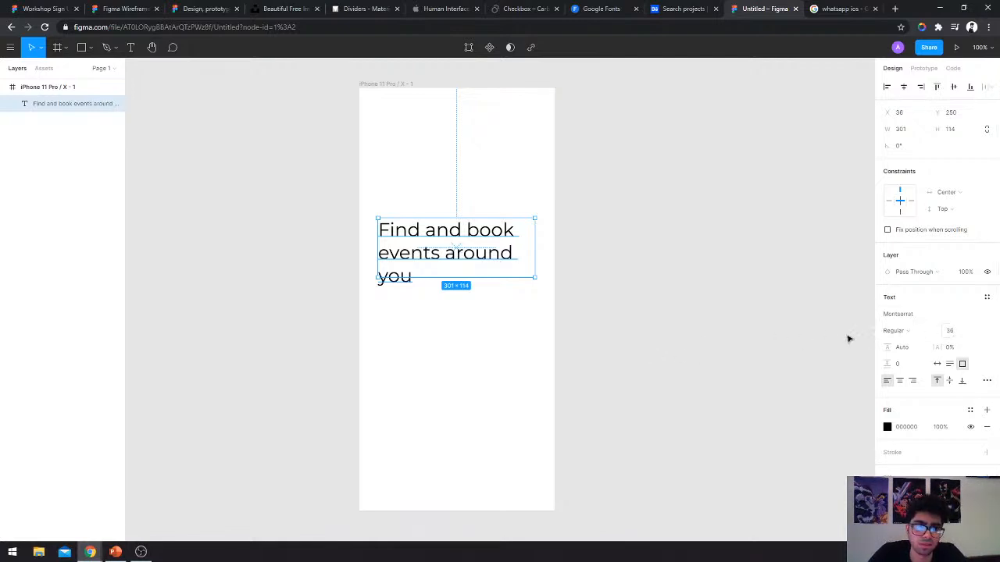
pyautogui.moveTo(443, 218); pyautogui.dragTo(443, 230)
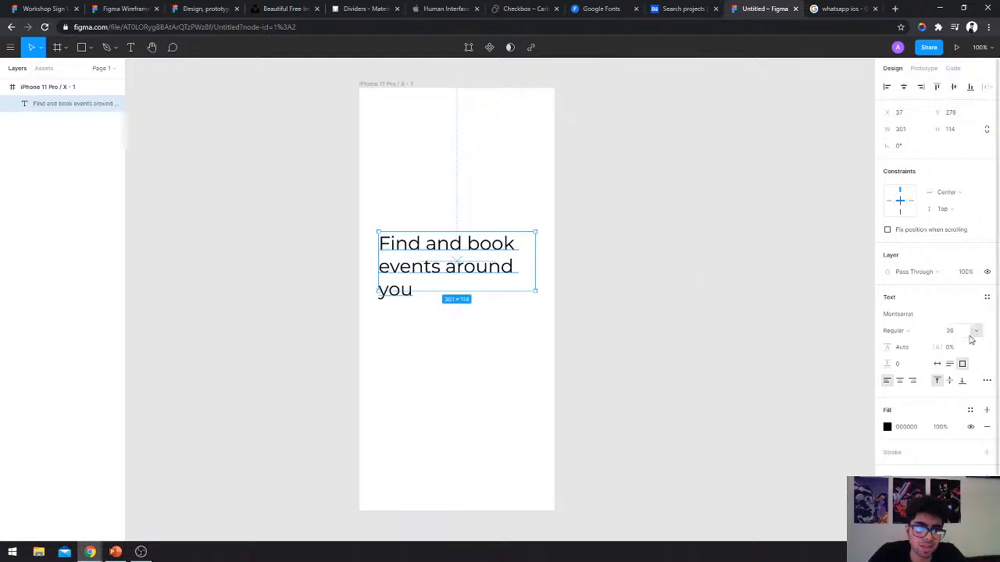
# Try the ExtraBold weight on the heading, and settle on Bold.
pyautogui.click(893, 330)
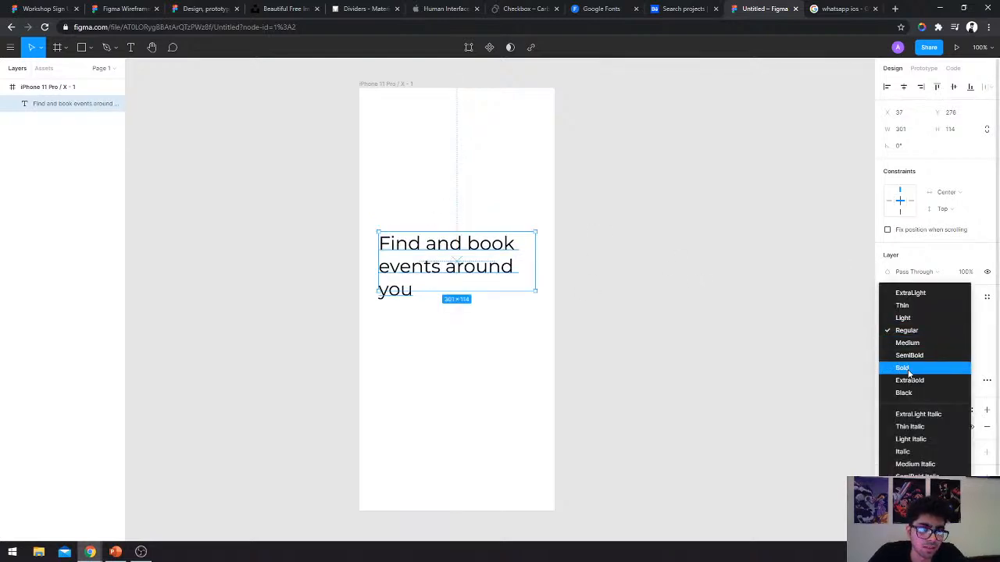
pyautogui.click(908, 380)
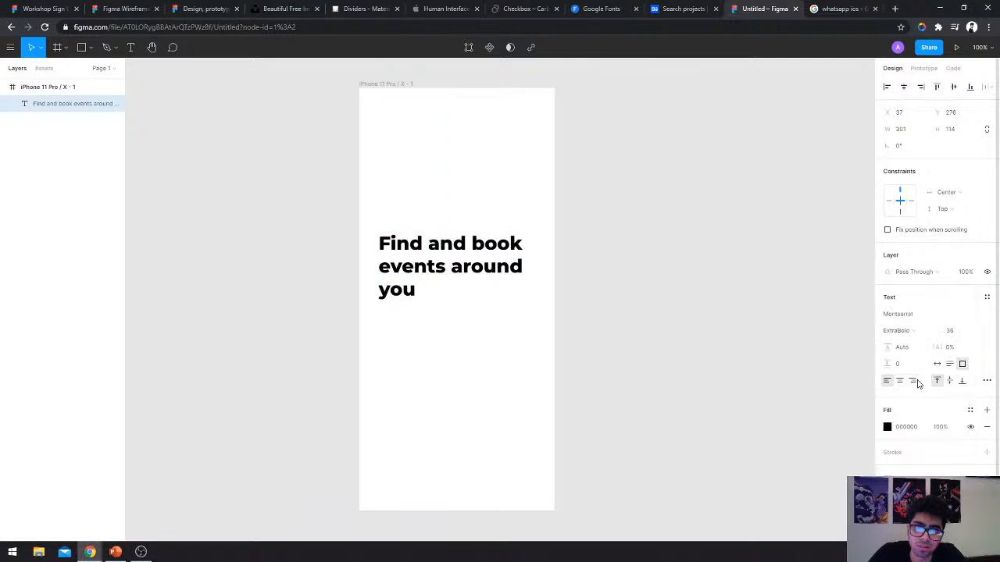
pyautogui.click(909, 331)
pyautogui.click(905, 318)
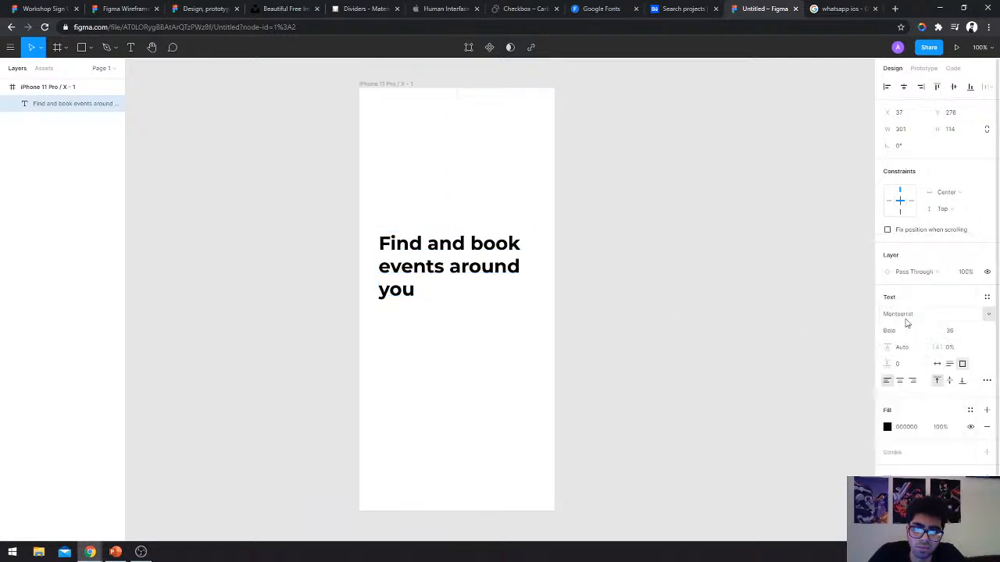
# Set the heading's letter spacing to -4% and check the tightened letters up close.
pyautogui.click(963, 352)
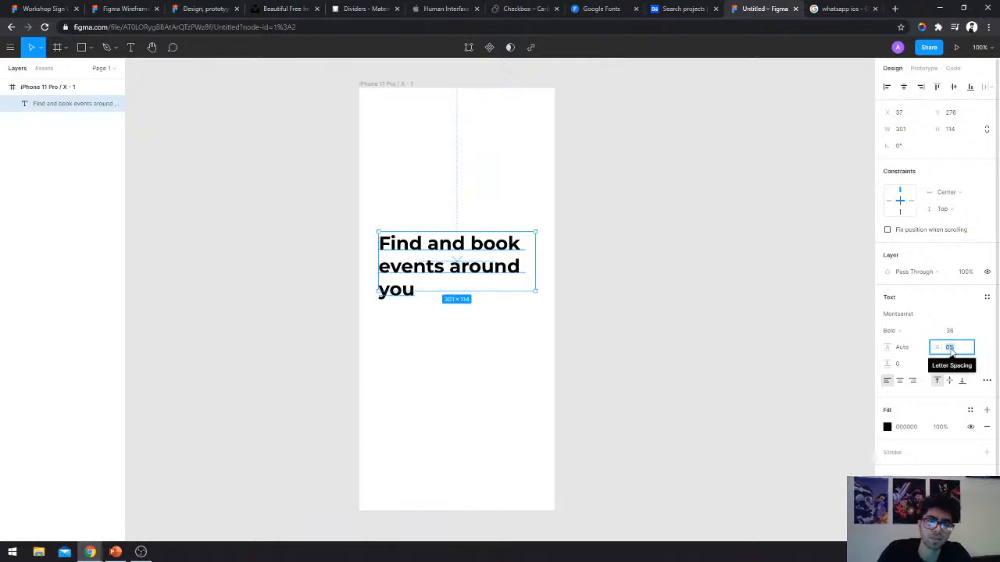
pyautogui.scroll(10, 487, 259)
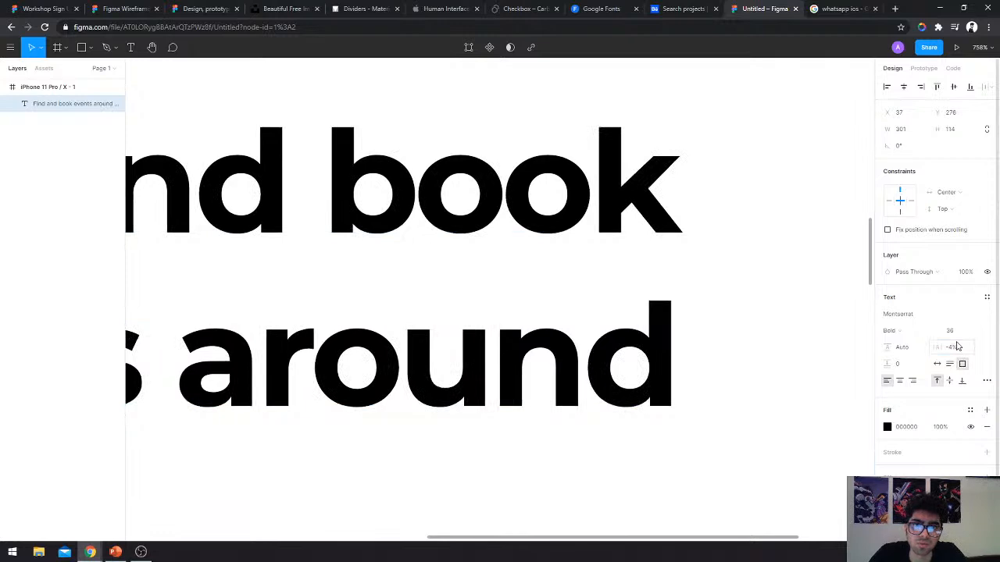
pyautogui.scroll(-6, 788, 346)
pyautogui.click(833, 339)
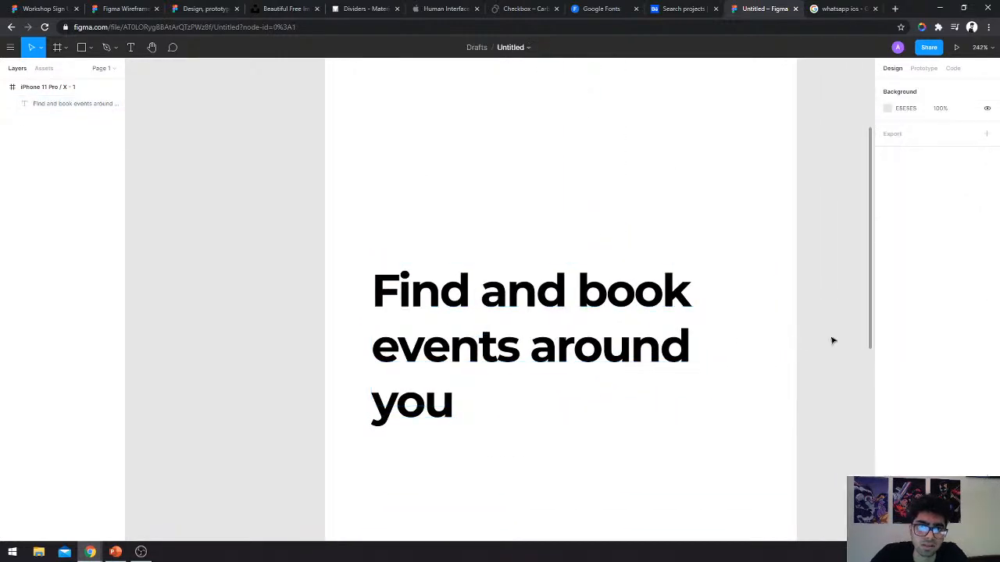
# Move the heading up to about Y 268 and set its line height to 90.1%.
pyautogui.moveTo(549, 292); pyautogui.dragTo(550, 281)
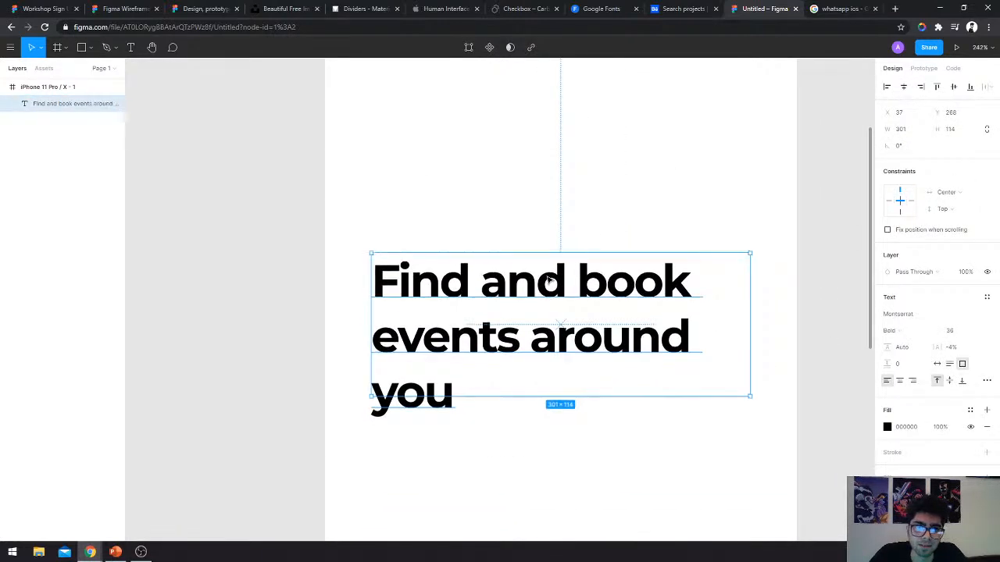
pyautogui.click(908, 350)
pyautogui.write('44')
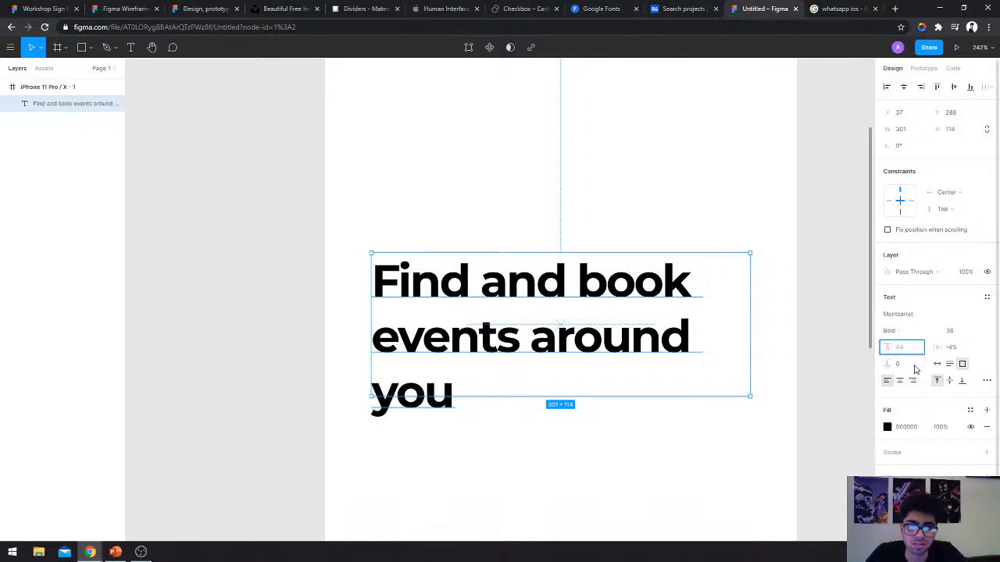
pyautogui.press('Down')
pyautogui.press('Down')
pyautogui.press('Down')
pyautogui.press('Down')
pyautogui.press('Down')
pyautogui.press('Down')
pyautogui.press('Down')
pyautogui.press('Down')
pyautogui.press('Down')
pyautogui.press('Down')
pyautogui.press('Down')
pyautogui.press('Down')
pyautogui.press('Down')
pyautogui.press('Down')
pyautogui.press('Down')
pyautogui.press('Down')
pyautogui.press('Down')
pyautogui.press('Down')
pyautogui.press('Down')
pyautogui.press('Down')
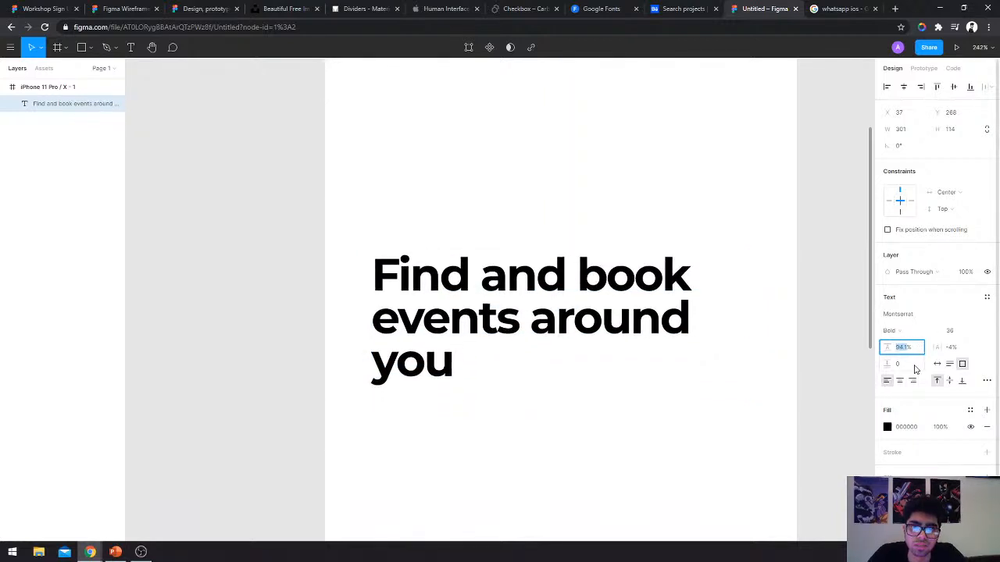
pyautogui.press('Down')
pyautogui.press('Down')
pyautogui.press('Down')
pyautogui.press('Down')
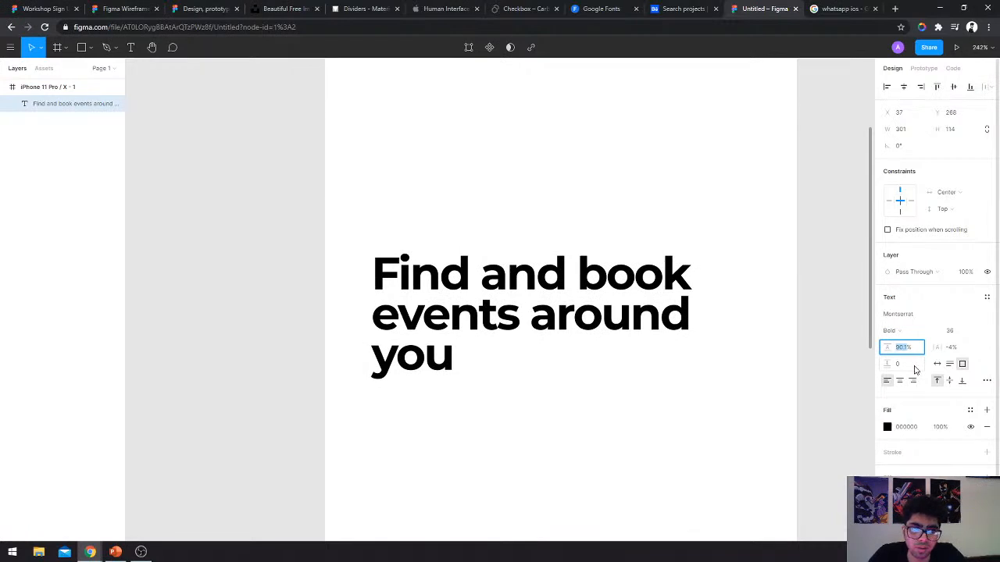
pyautogui.click(842, 379)
pyautogui.click(681, 314)
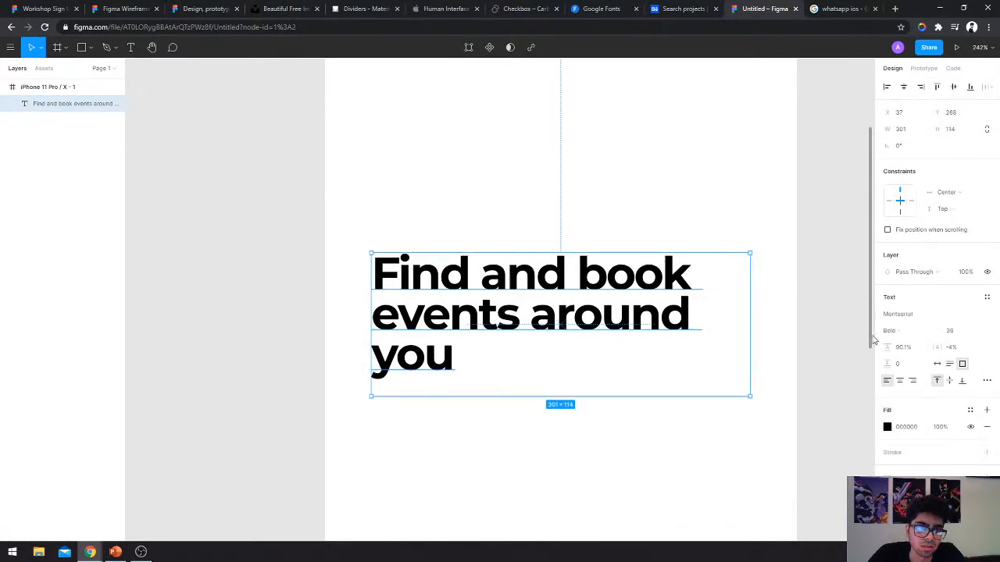
# Move the heading down to about Y 313 within the iPhone frame.
pyautogui.scroll(-5, 678, 304)
pyautogui.moveTo(641, 314); pyautogui.dragTo(642, 335)
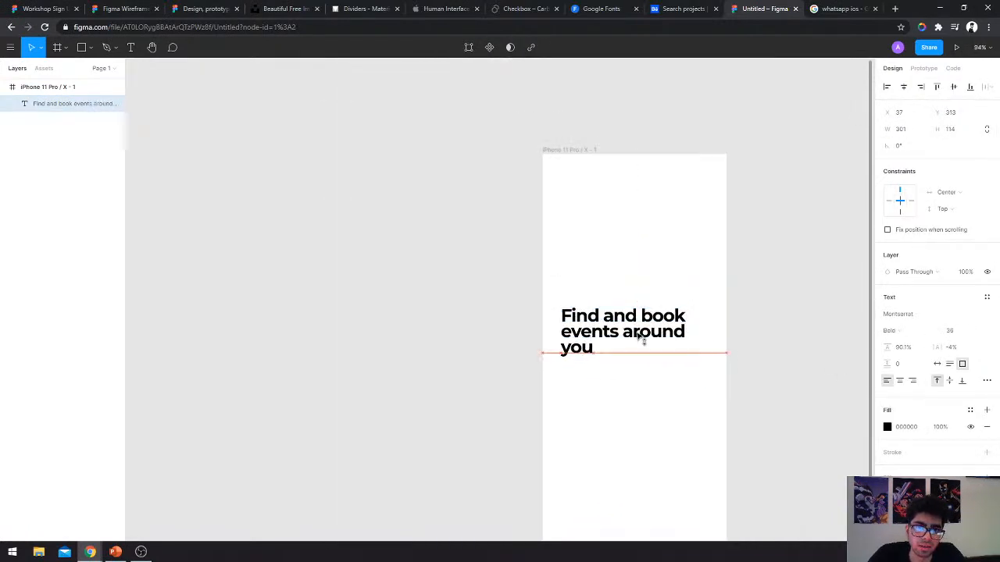
pyautogui.scroll(-4, 465, 384)
pyautogui.click(722, 230)
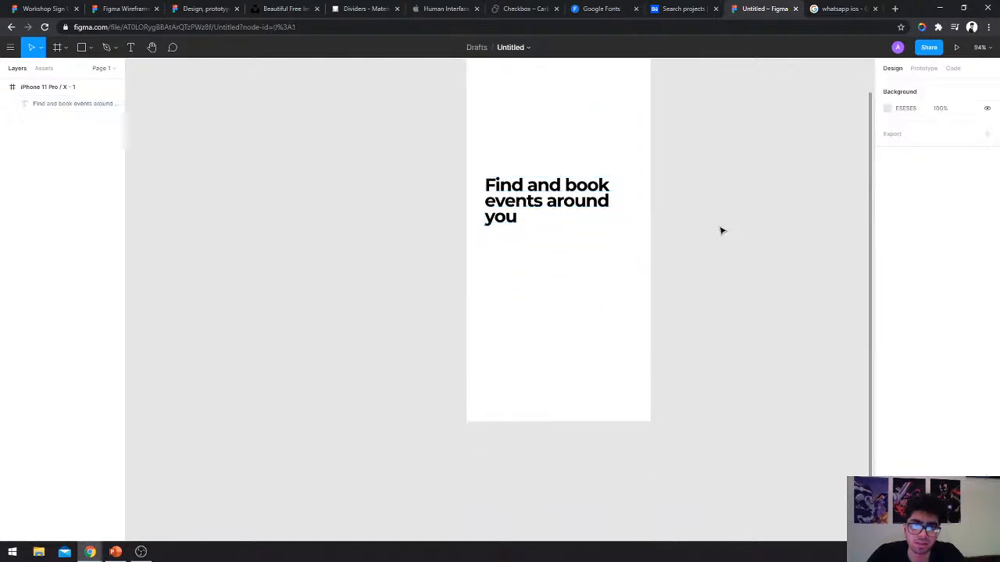
pyautogui.scroll(1, 722, 230)
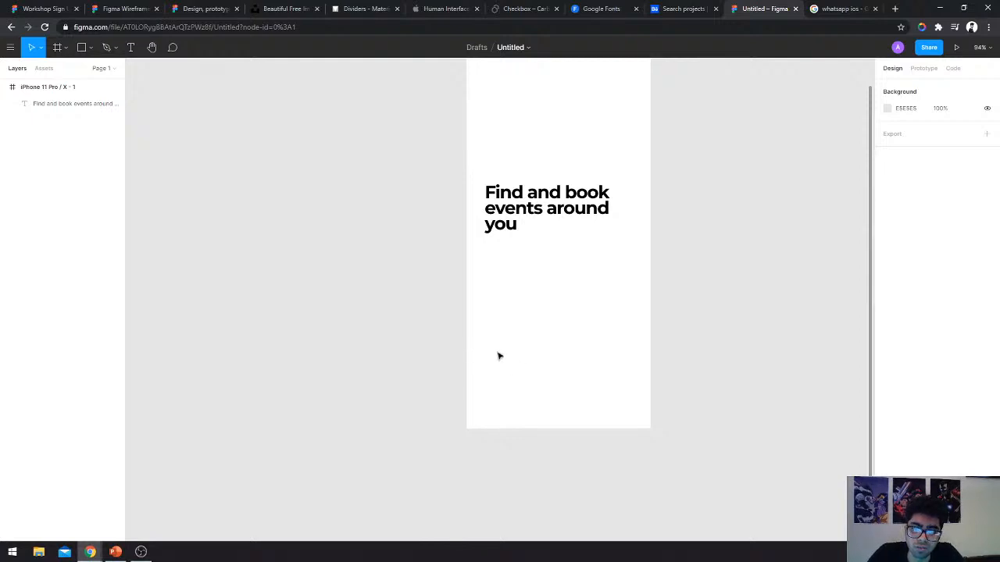
# Draw a rectangle about 305 × 46 near the lower edge of the iPhone frame.
pyautogui.press('r')
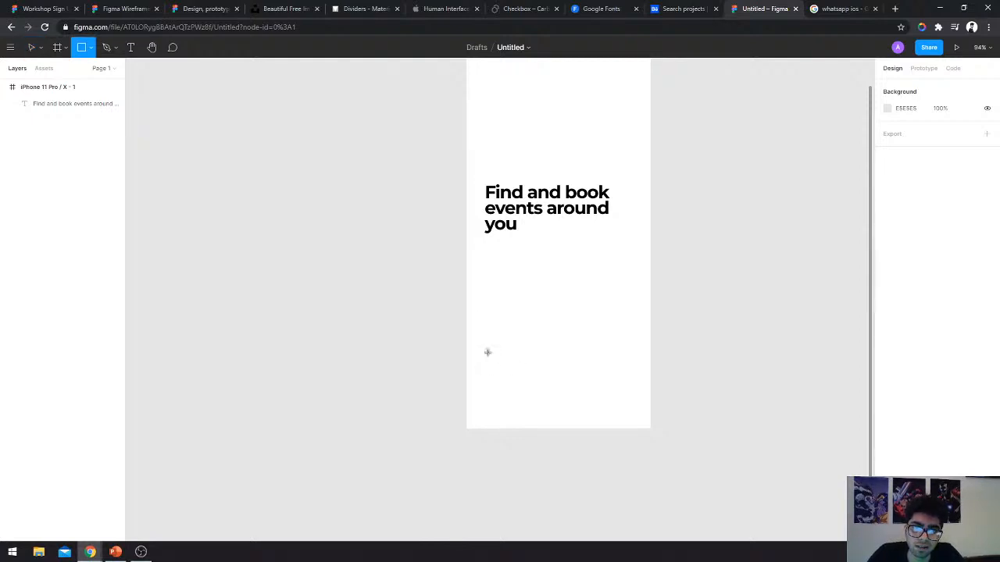
pyautogui.moveTo(482, 359)
pyautogui.mouseDown()
pyautogui.moveTo(632, 380)
pyautogui.moveTo(632, 393)
pyautogui.moveTo(632, 381)
pyautogui.mouseUp()
pyautogui.click(677, 347)
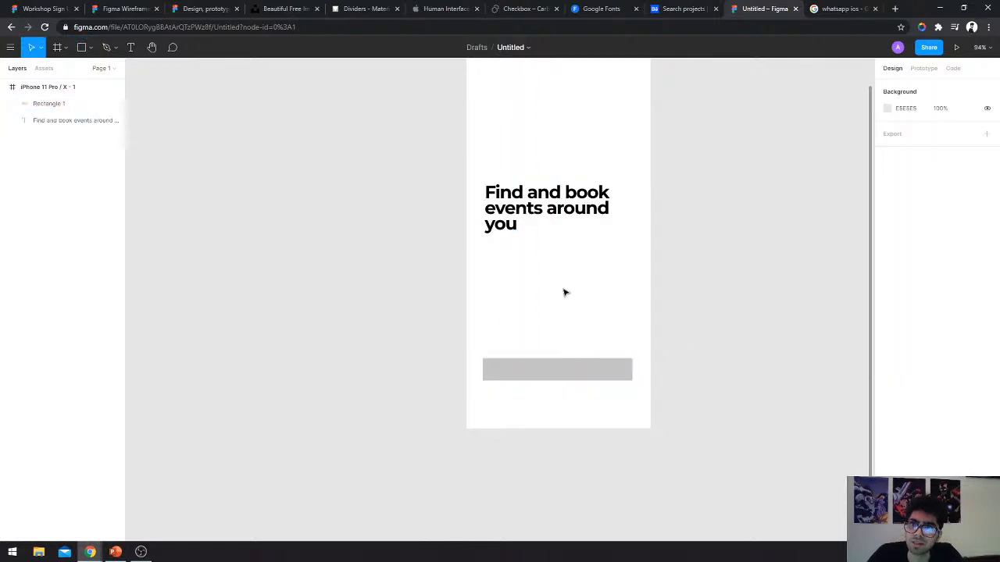
pyautogui.click(523, 376)
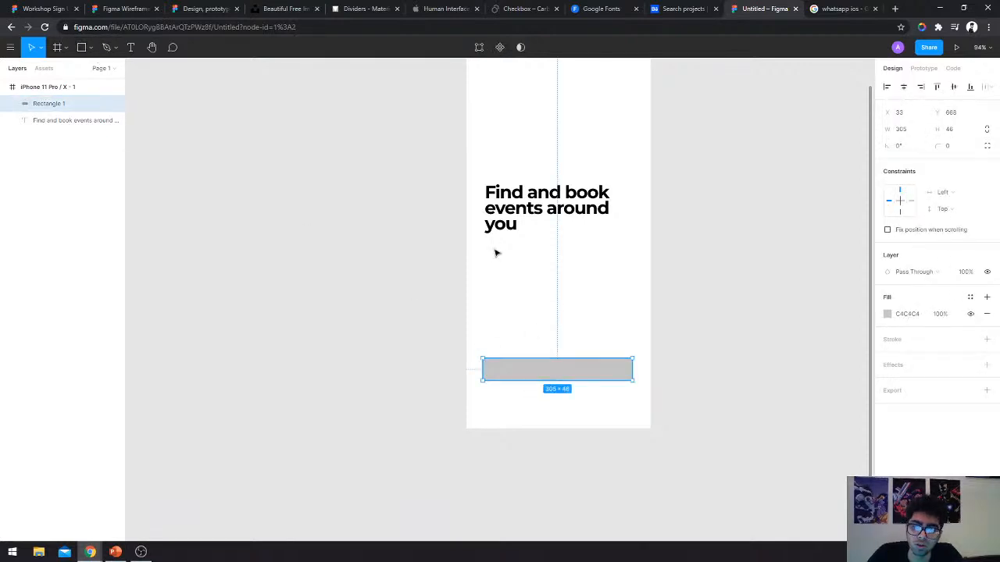
# Draw a slanted line about 246 long on the empty canvas beside the iPhone frame.
pyautogui.click(90, 48)
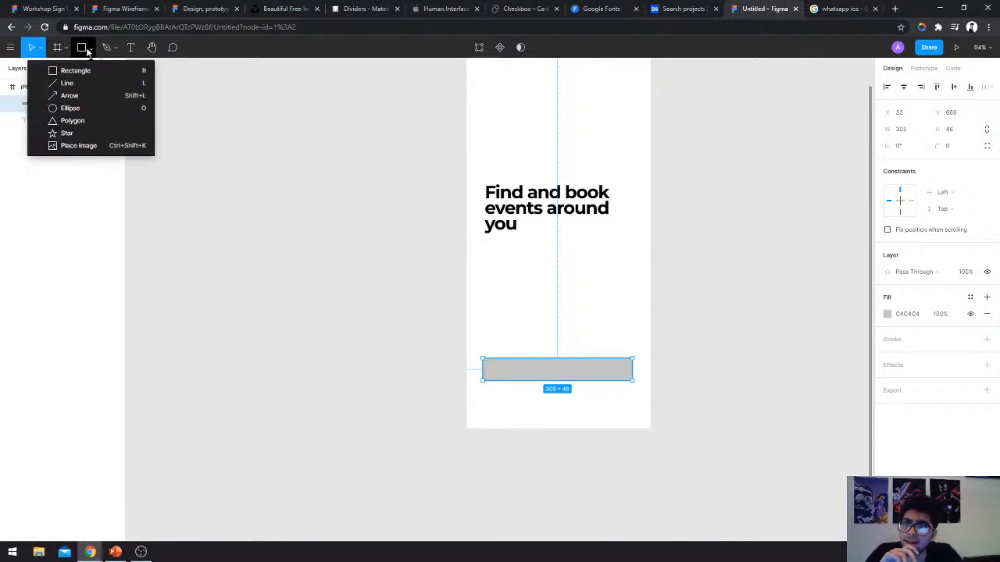
pyautogui.click(66, 86)
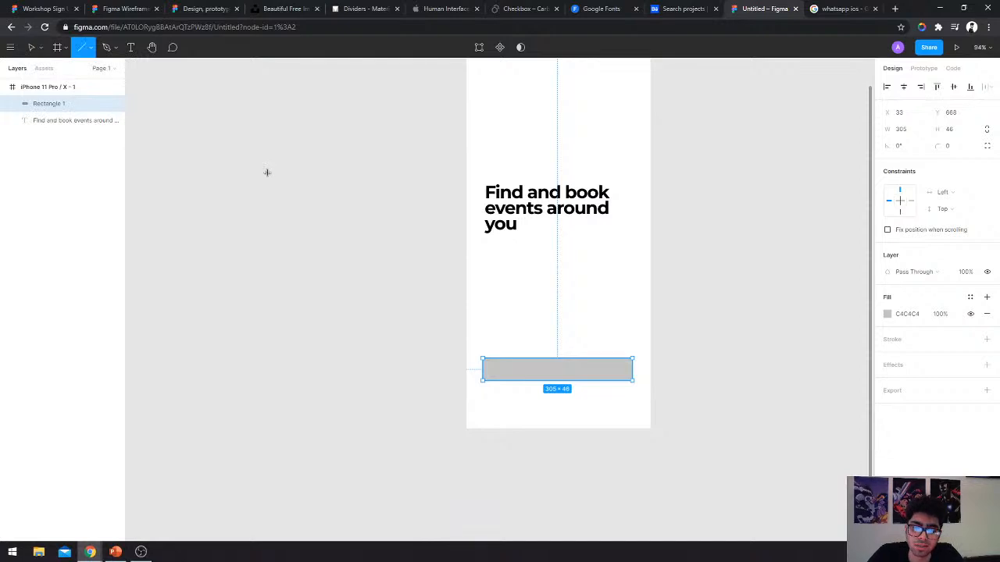
pyautogui.moveTo(267, 173); pyautogui.dragTo(379, 216)
# Draw a circle about 240 × 240 below the slanted line, and delete it.
pyautogui.press('o')
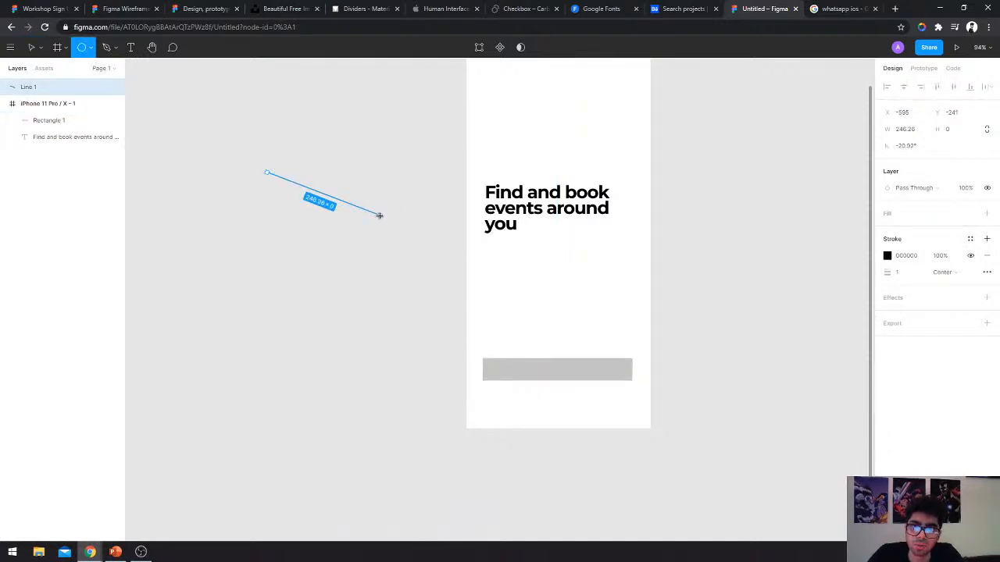
pyautogui.moveTo(284, 239); pyautogui.dragTo(402, 358)
pyautogui.click(355, 167)
pyautogui.click(351, 281)
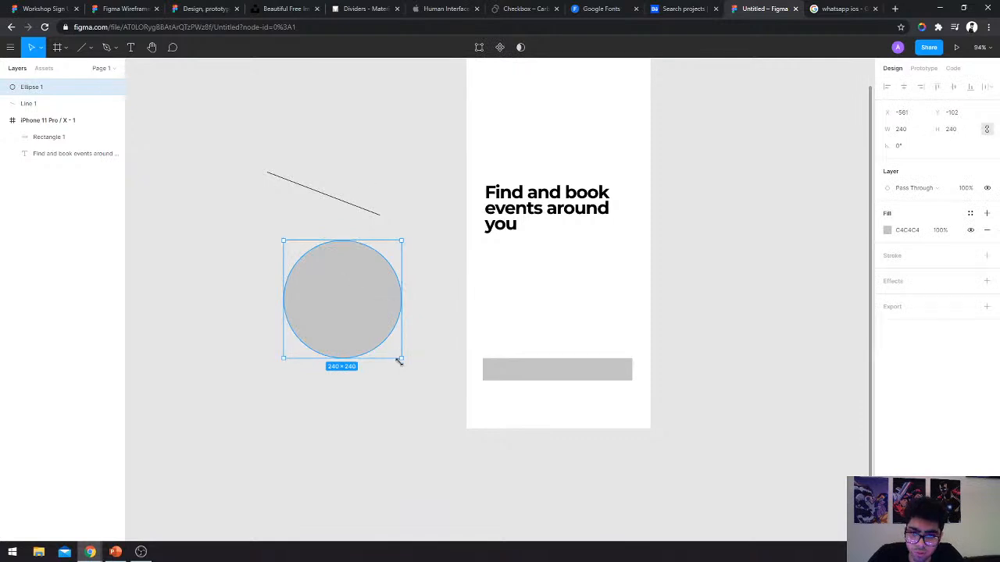
pyautogui.press('Delete')
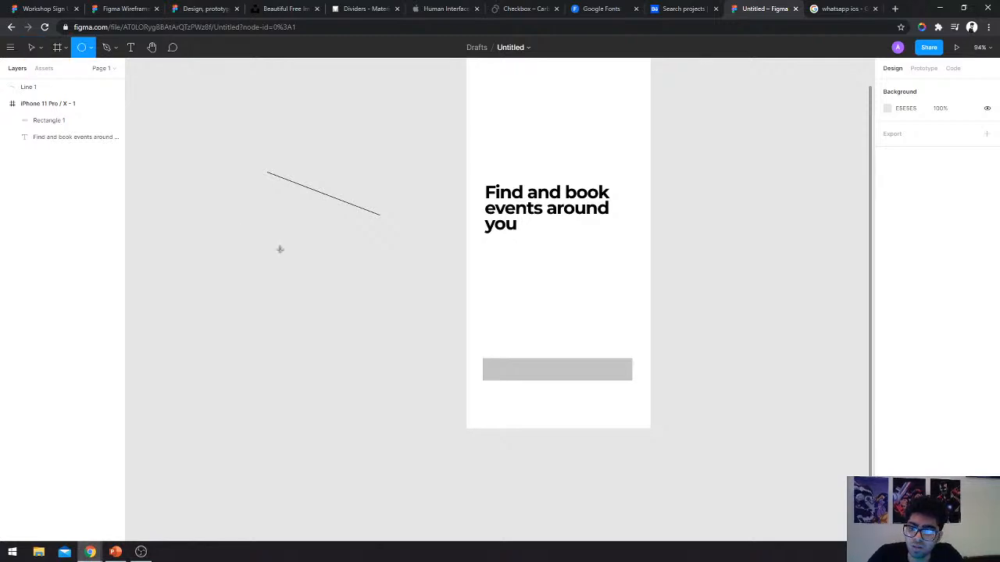
# Draw a circle about 160 × 160 and an ellipse about 213 × 130 beside the frame, and delete both along with the line.
pyautogui.moveTo(280, 249); pyautogui.dragTo(361, 332)
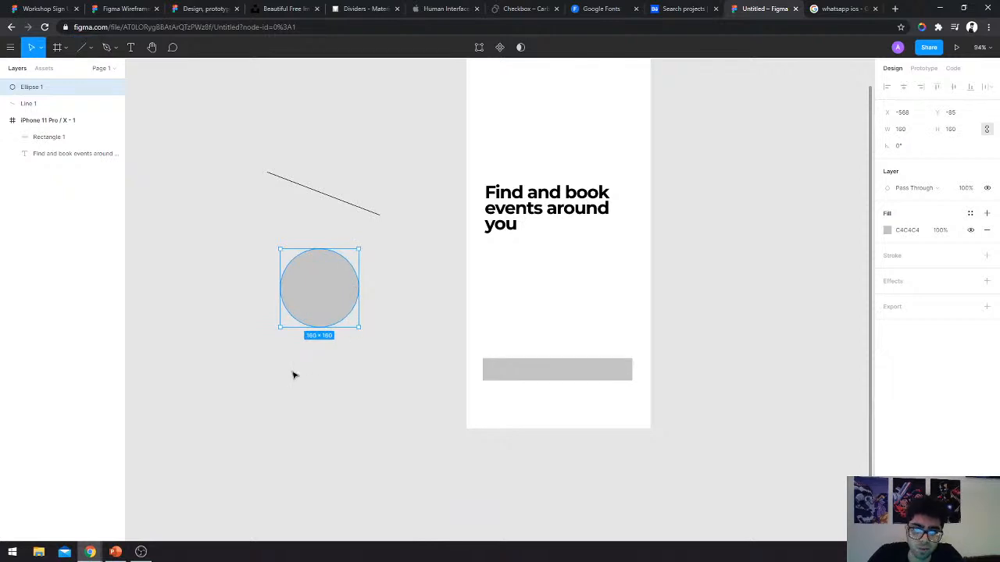
pyautogui.press('o')
pyautogui.moveTo(290, 368); pyautogui.dragTo(395, 432)
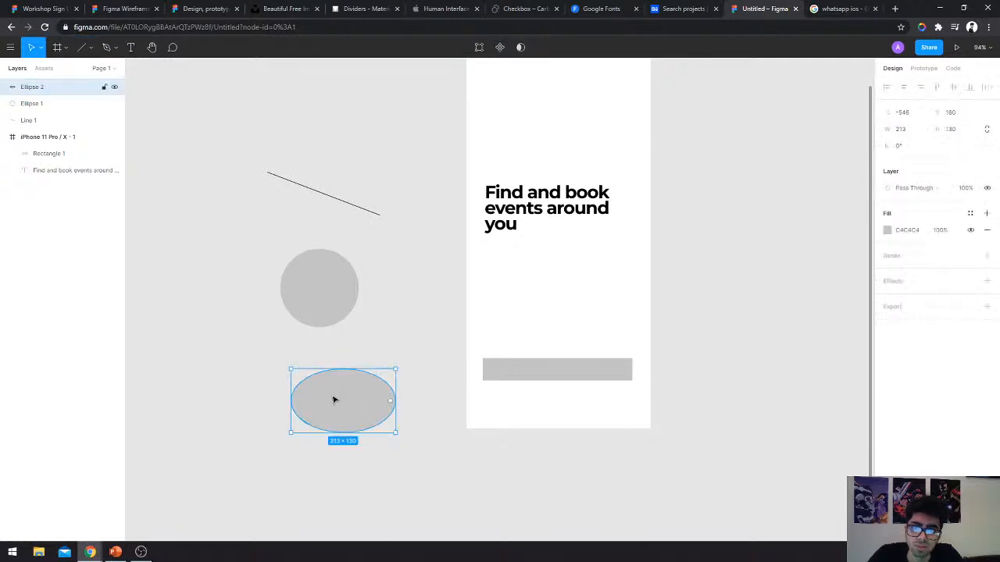
pyautogui.press('Delete')
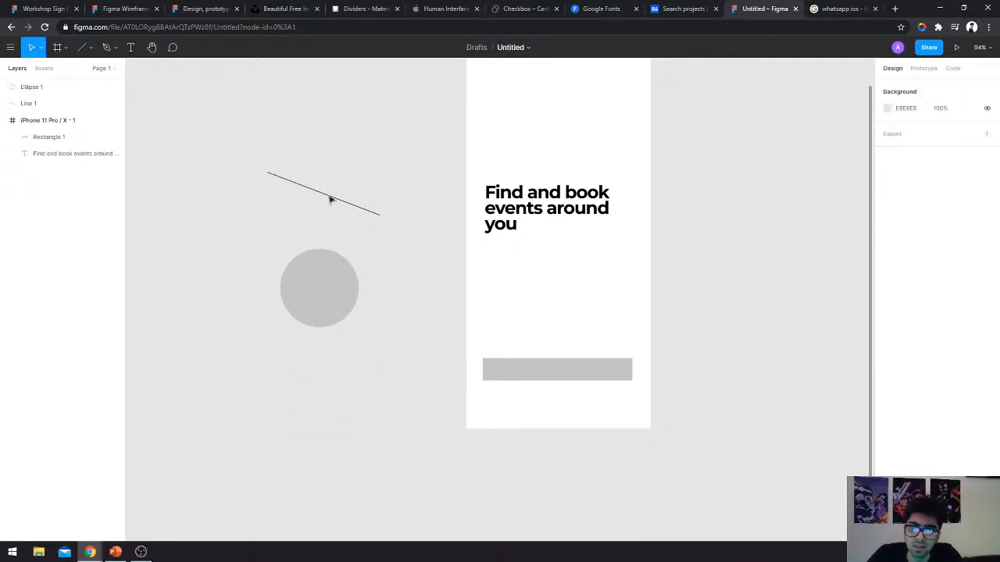
pyautogui.moveTo(314, 154); pyautogui.dragTo(338, 326)
pyautogui.press('Delete')
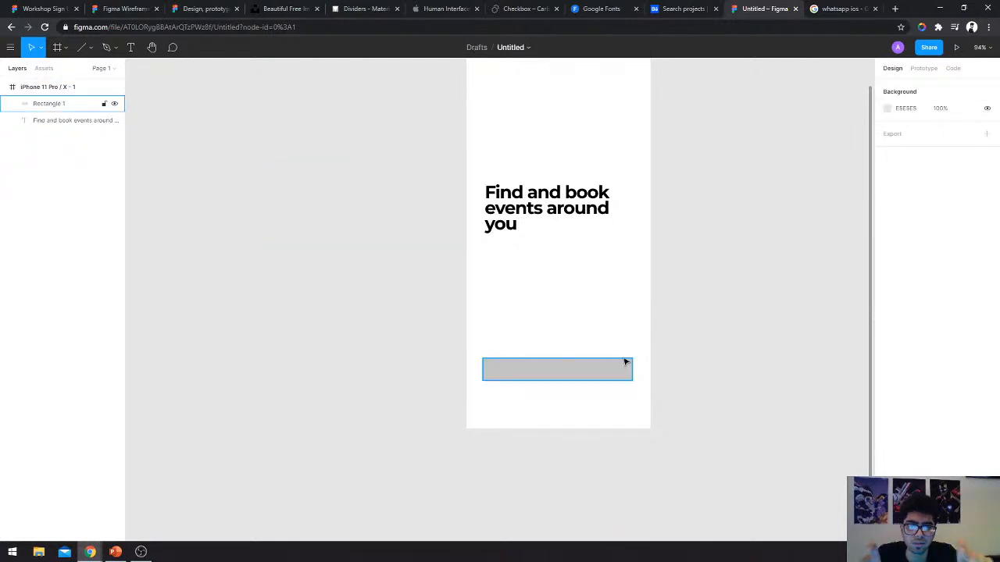
# Set the grey rectangle's width to 328 and centre it horizontally in the iPhone frame.
pyautogui.click(596, 370)
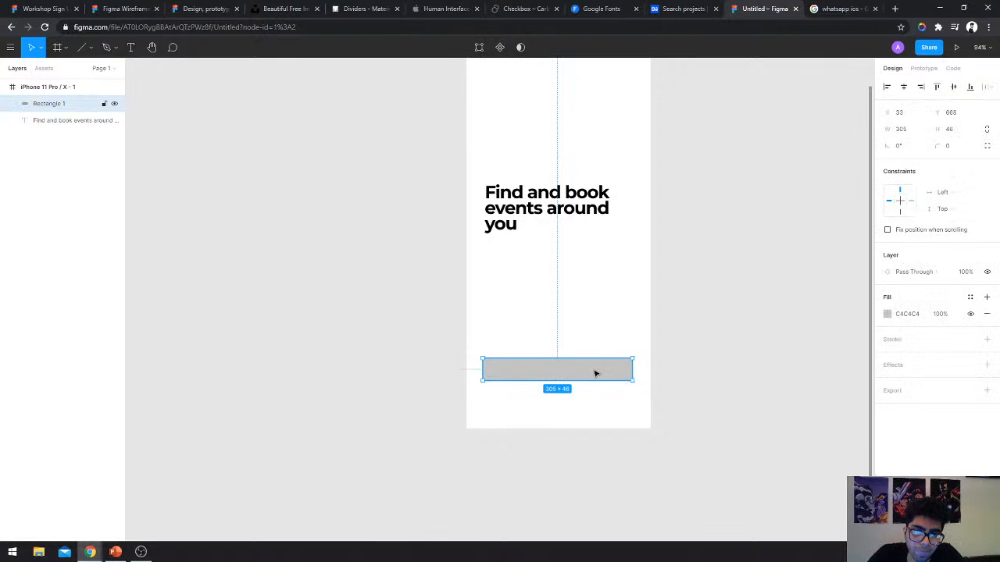
pyautogui.hscroll(1, 596, 370)
pyautogui.scroll(5, 596, 370)
pyautogui.hscroll(-1, 594, 378)
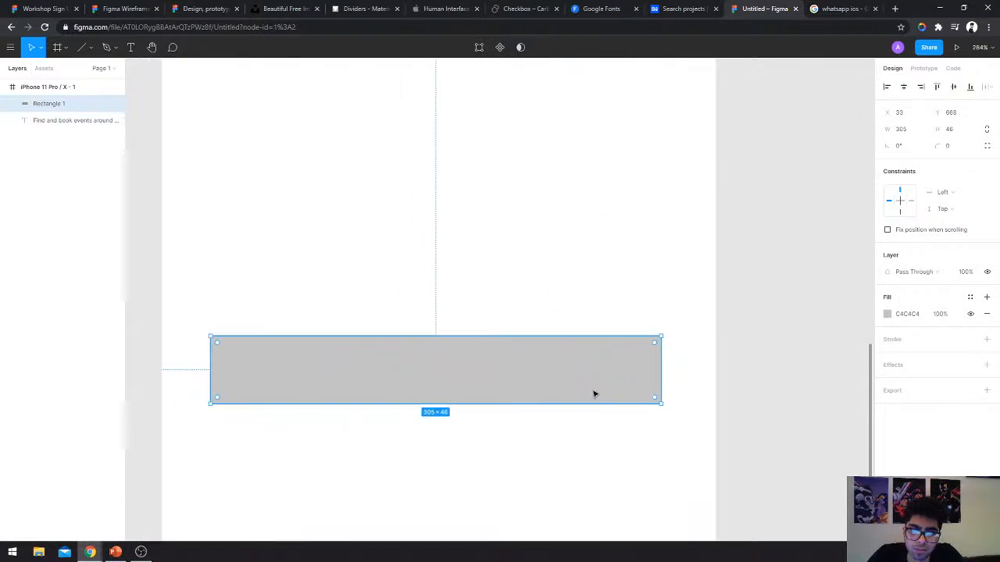
pyautogui.click(903, 130)
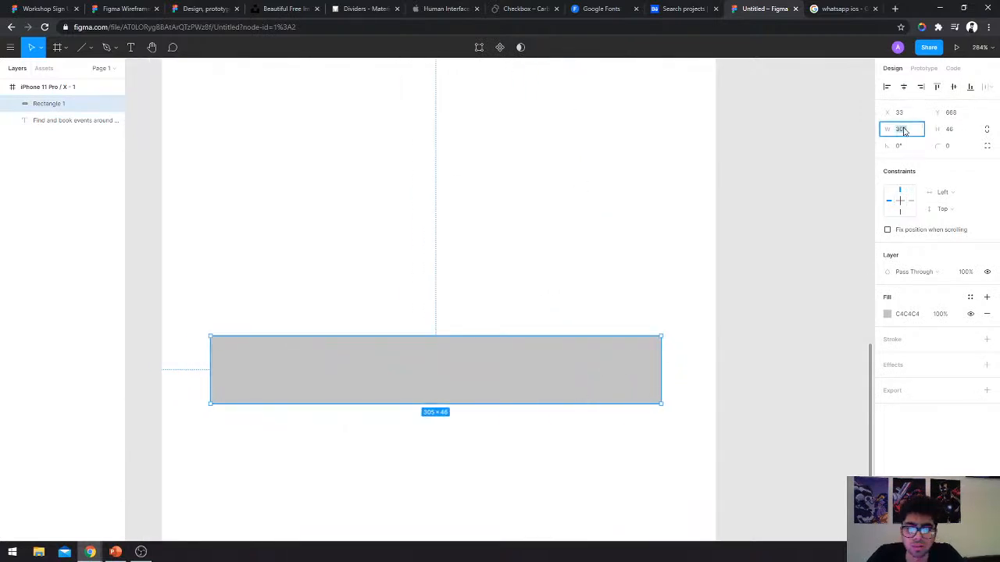
pyautogui.write('327')
pyautogui.press('Return')
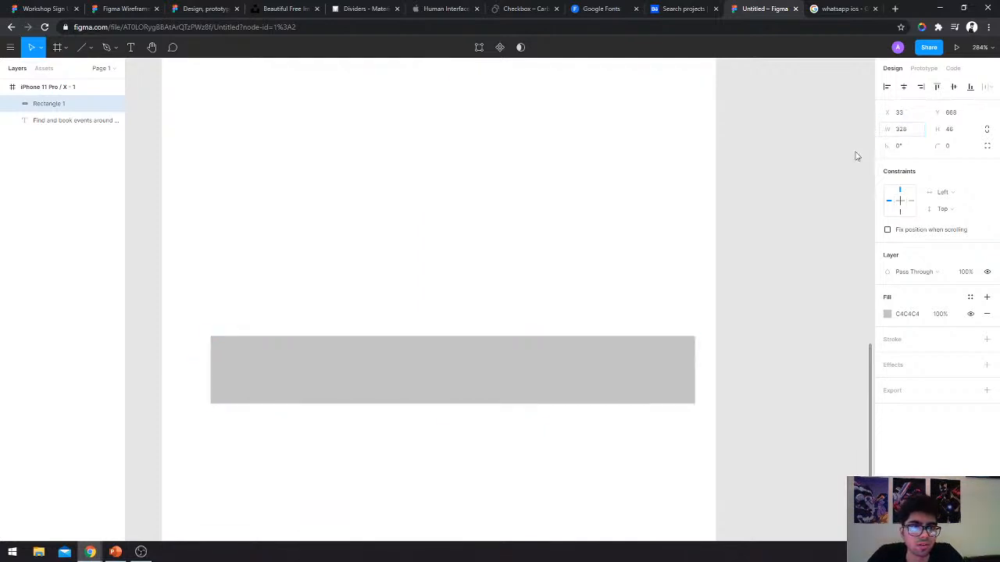
pyautogui.click(903, 87)
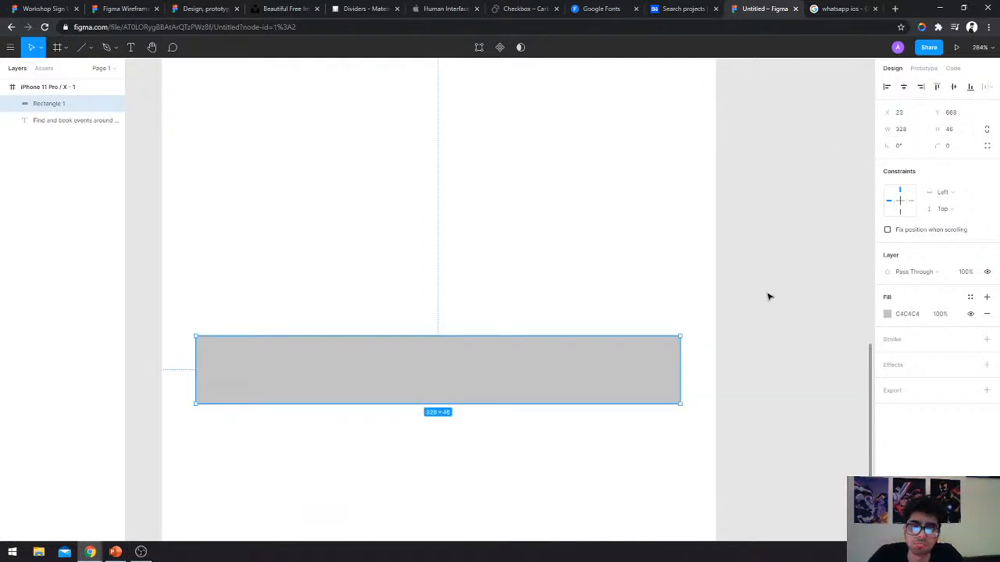
# Set the grey rectangle's height to 50.
pyautogui.click(951, 130)
pyautogui.write('50')
pyautogui.press('Return')
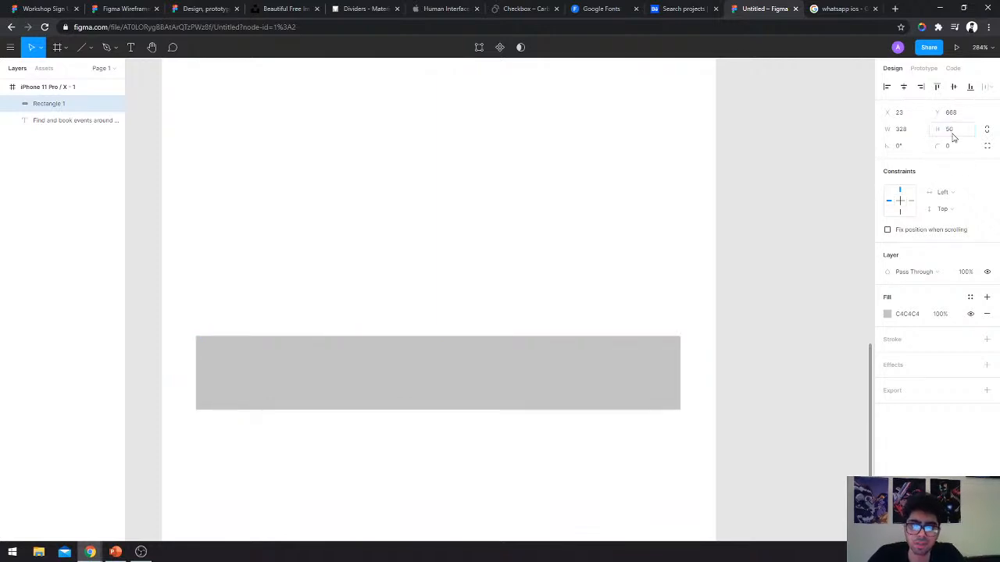
pyautogui.scroll(-2, 710, 310)
pyautogui.click(752, 317)
pyautogui.scroll(-5, 761, 320)
pyautogui.hscroll(3, 763, 319)
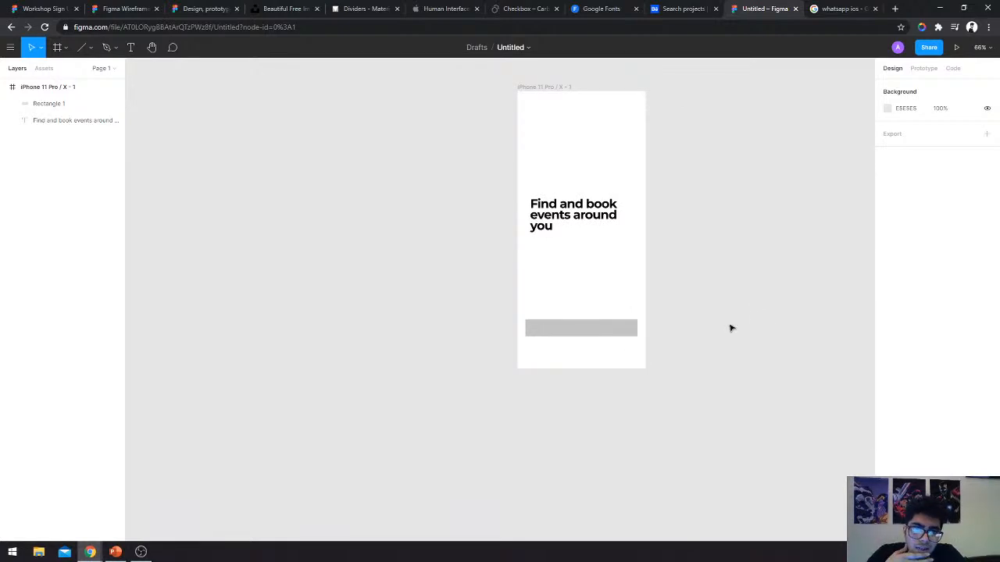
# Change the rectangle's fill colour to black (000000).
pyautogui.click(583, 336)
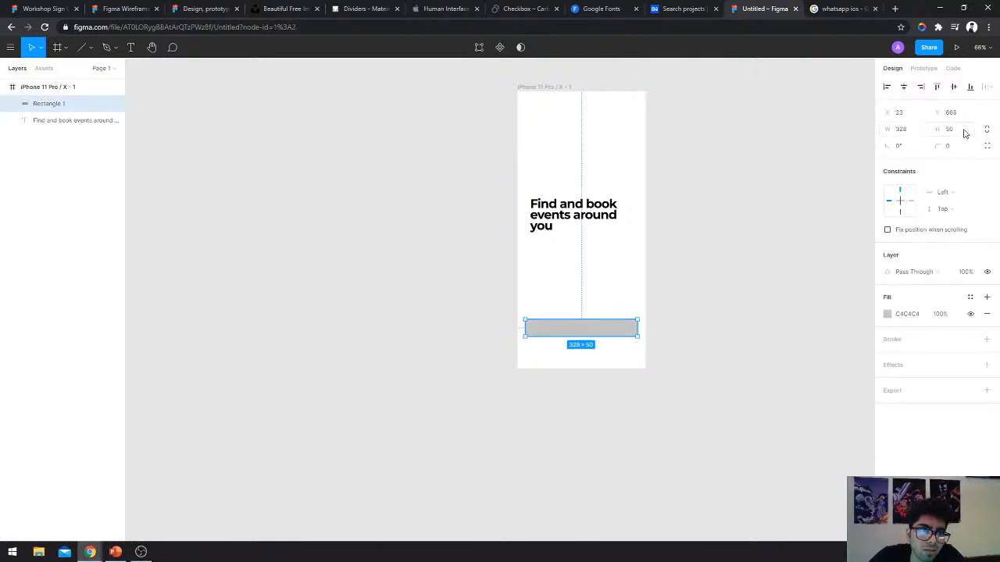
pyautogui.click(552, 88)
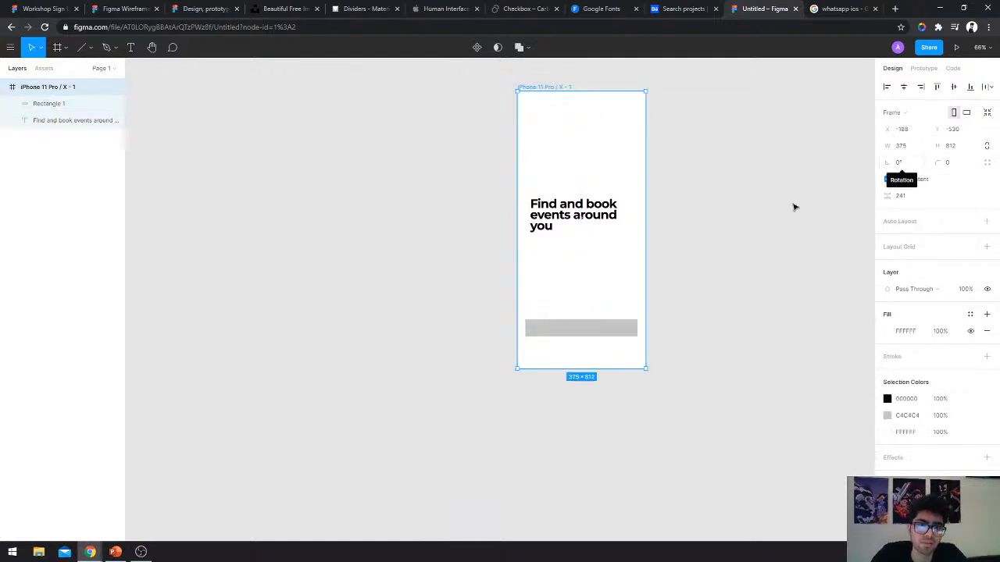
pyautogui.click(589, 335)
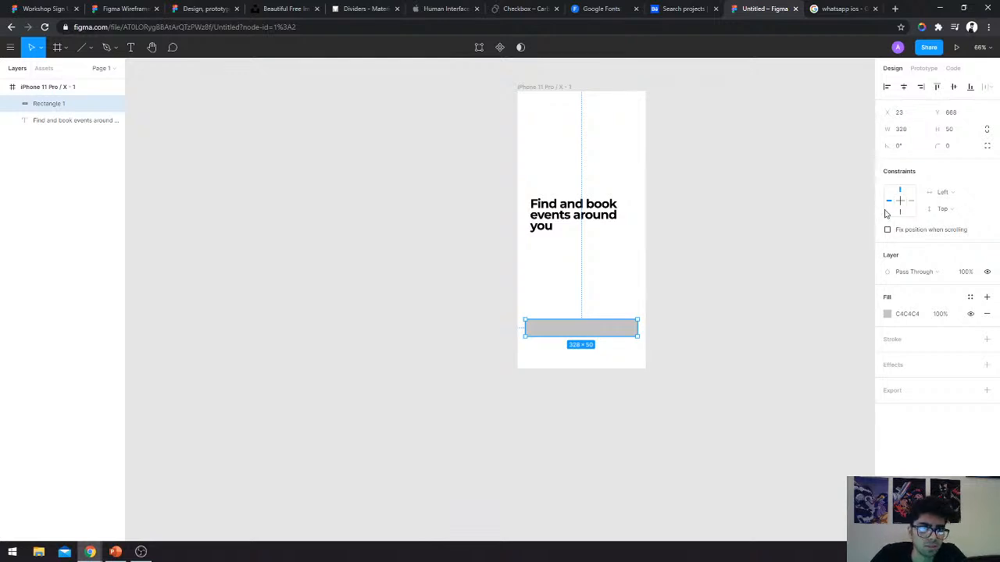
pyautogui.click(886, 317)
pyautogui.moveTo(825, 314); pyautogui.dragTo(685, 440)
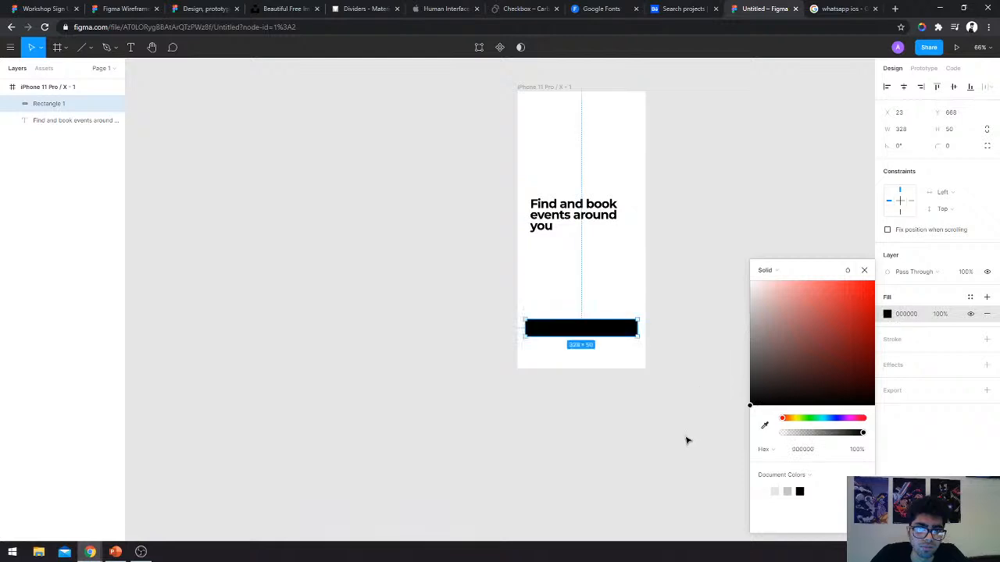
pyautogui.click(681, 297)
# Add a text box about 197 × 21 on the black rectangle reading "Get Started".
pyautogui.scroll(6, 680, 299)
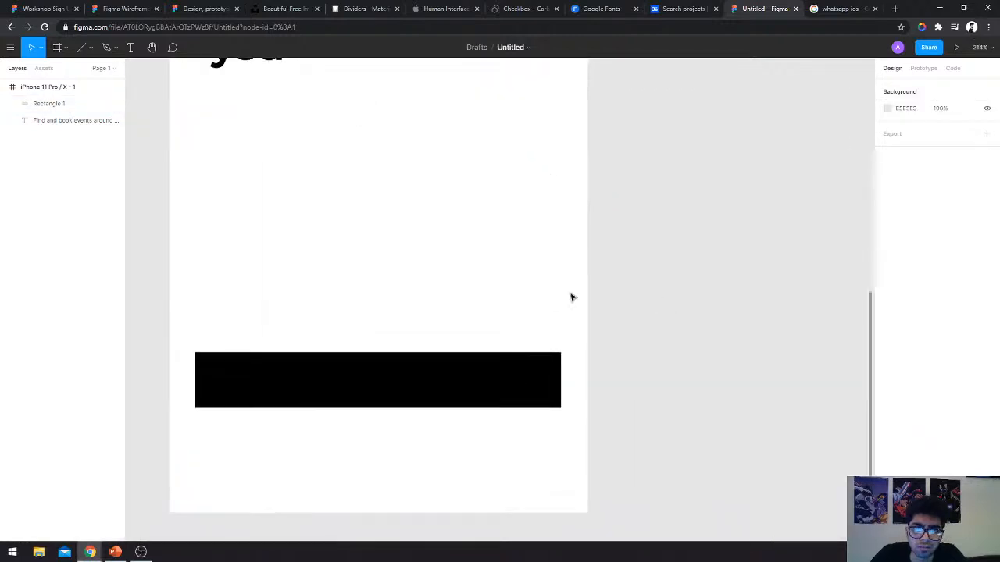
pyautogui.press('t')
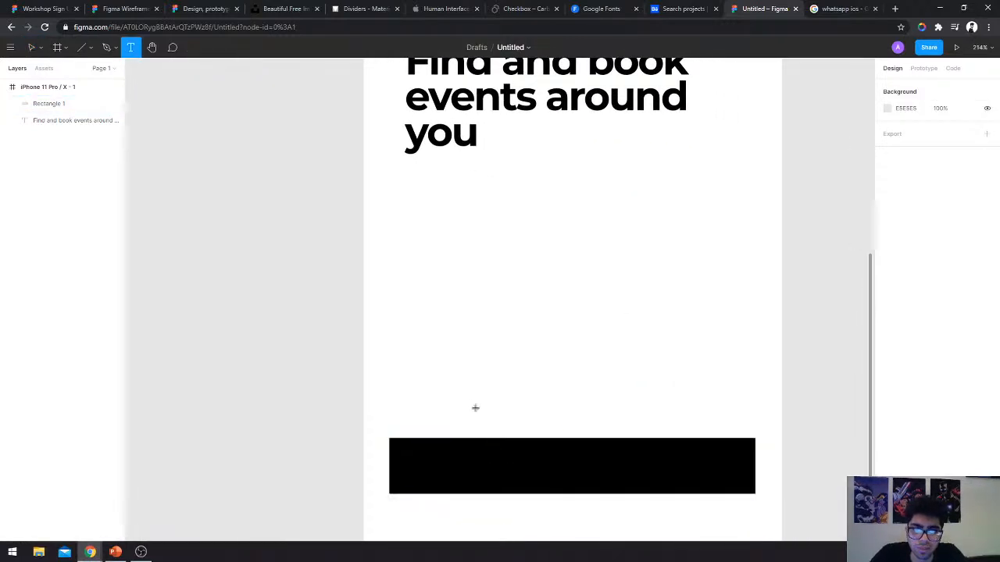
pyautogui.moveTo(473, 456); pyautogui.dragTo(694, 481)
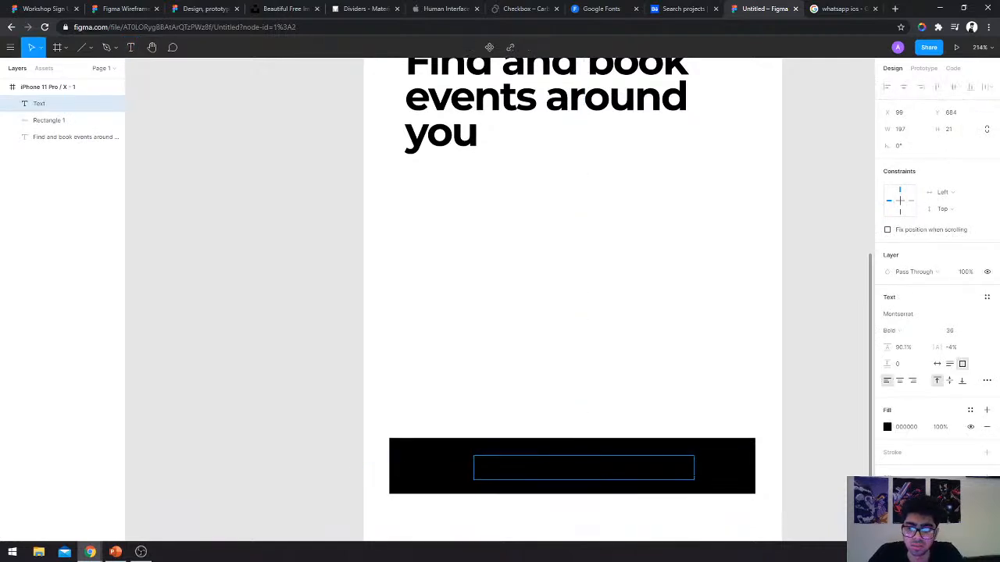
pyautogui.write('Get Start')
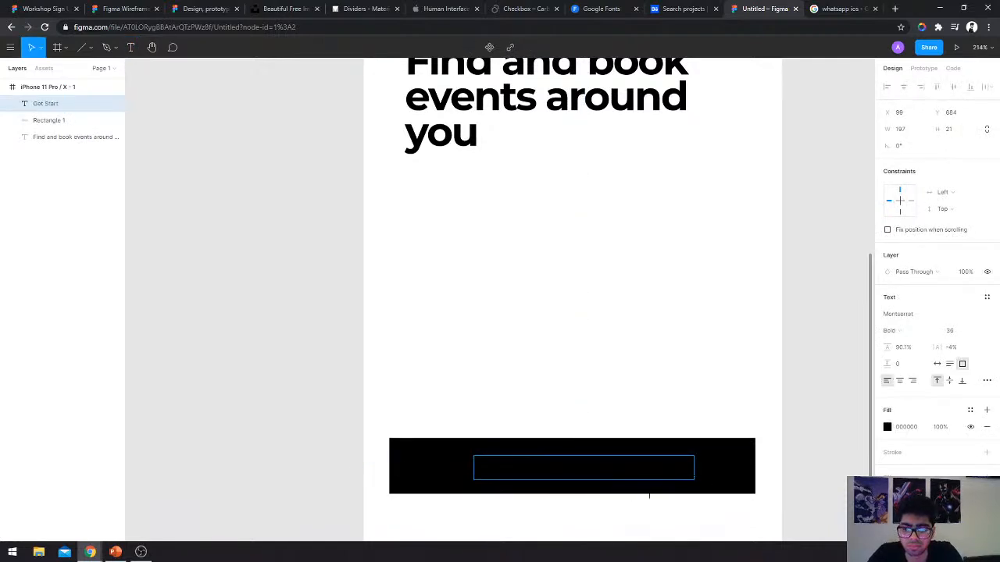
pyautogui.write('ed')
pyautogui.press('Escape')
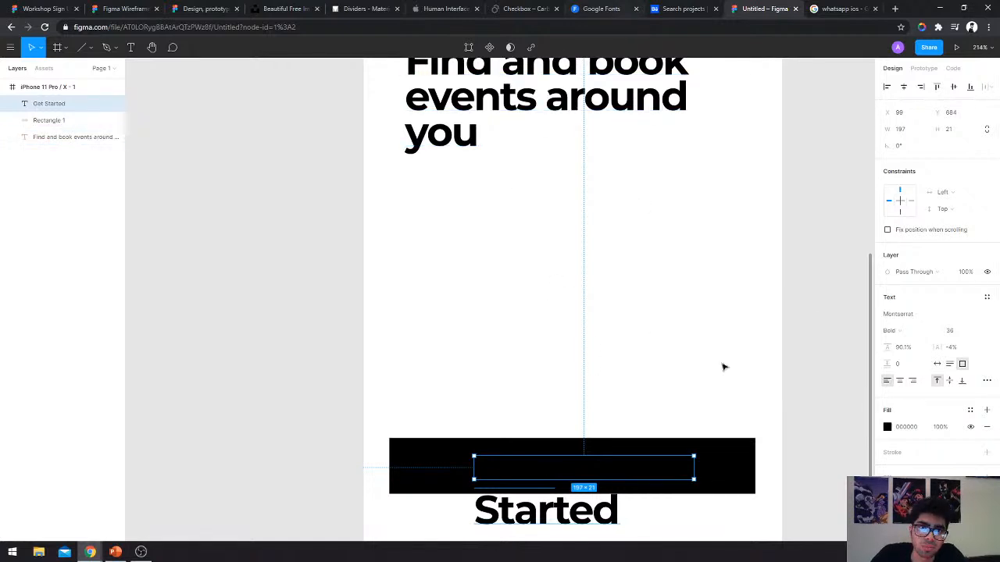
# Set the "Get Started" text to size 14 with a white (FFFFFF) fill and centre alignment.
pyautogui.click(977, 332)
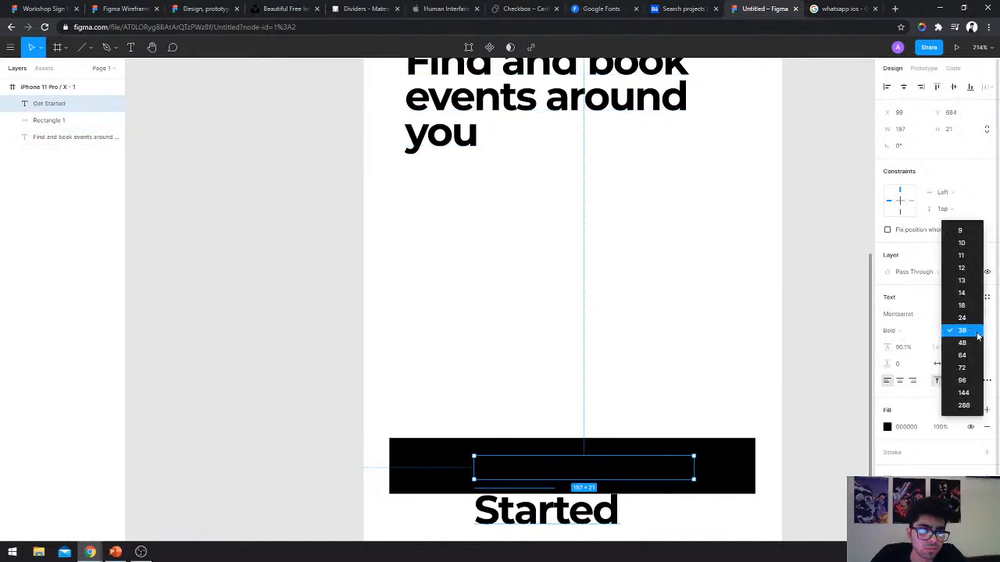
pyautogui.click(965, 293)
pyautogui.click(887, 429)
pyautogui.moveTo(824, 348); pyautogui.dragTo(689, 198)
pyautogui.click(916, 408)
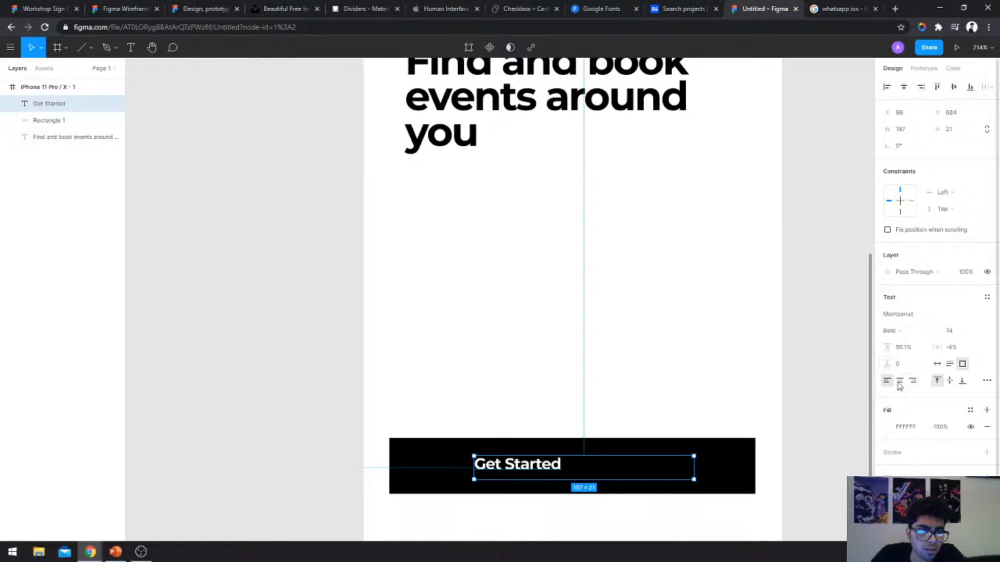
pyautogui.click(900, 381)
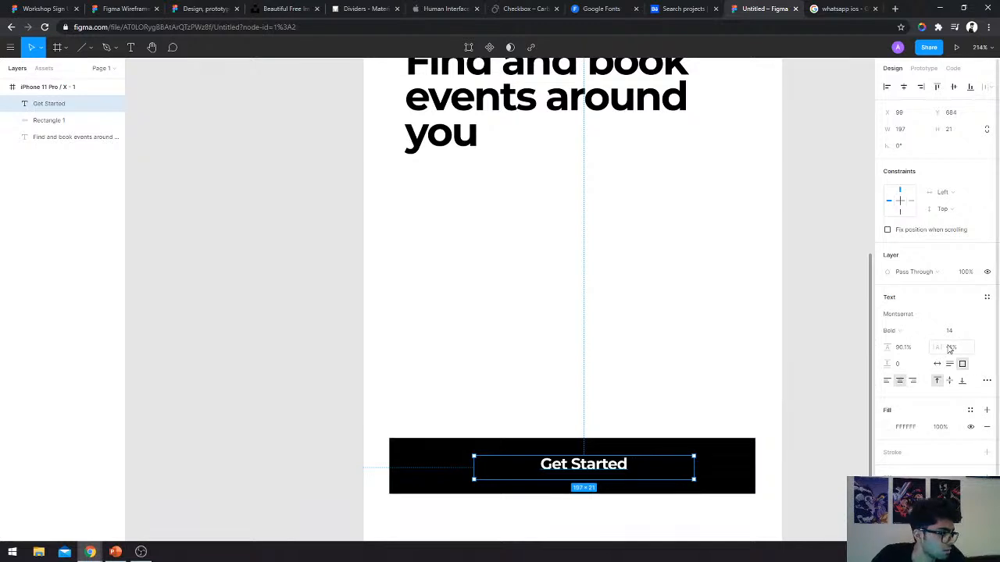
# Move the "Get Started" text box to about X 84, Y 685, near the middle of the black rectangle.
pyautogui.click(649, 427)
pyautogui.hscroll(2, 584, 446)
pyautogui.moveTo(584, 446); pyautogui.dragTo(548, 463)
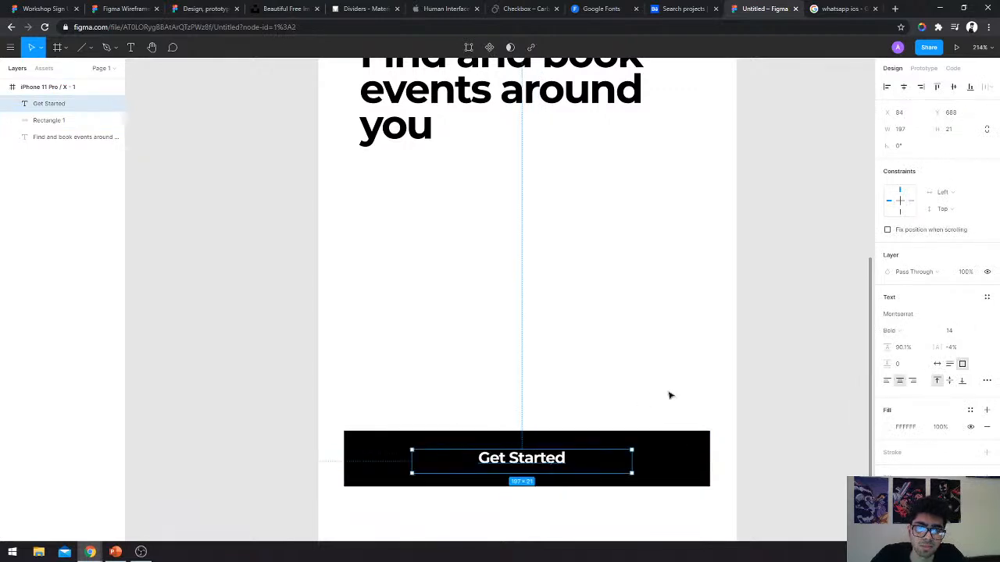
pyautogui.rightClick(674, 391)
pyautogui.click(856, 400)
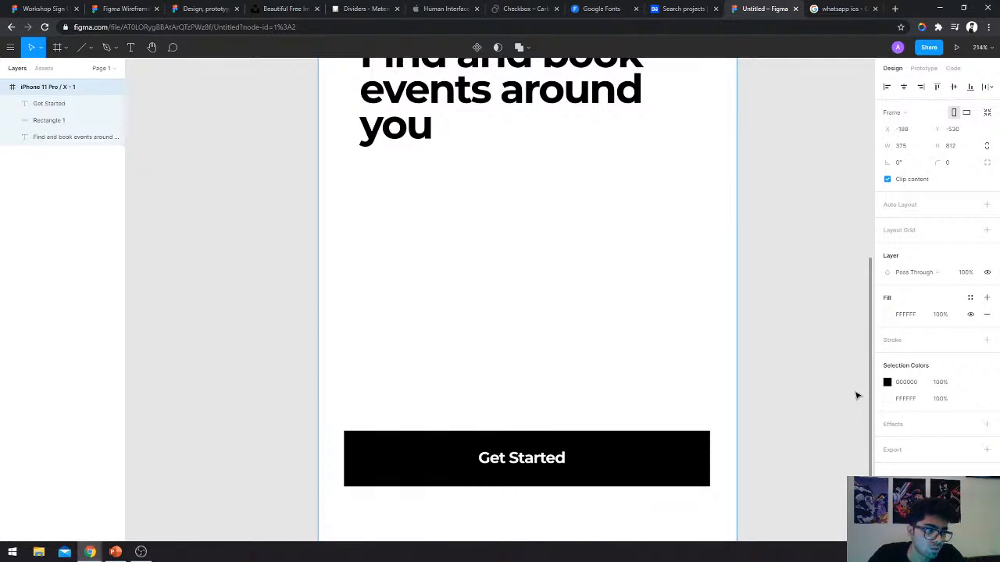
# Change the "Get Started" text's font to Poppins.
pyautogui.click(521, 459)
pyautogui.click(912, 314)
pyautogui.write('Poppins')
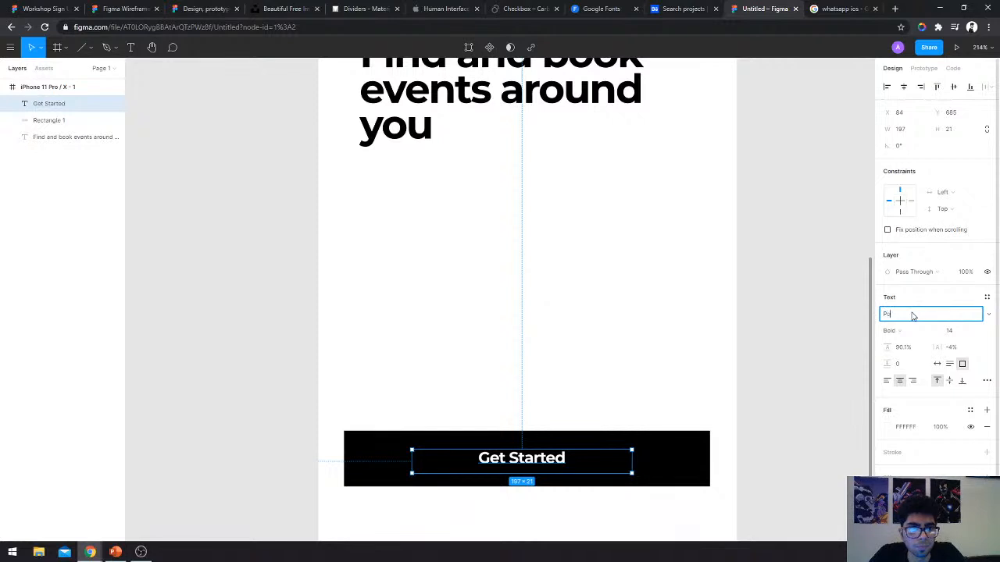
pyautogui.press('Return')
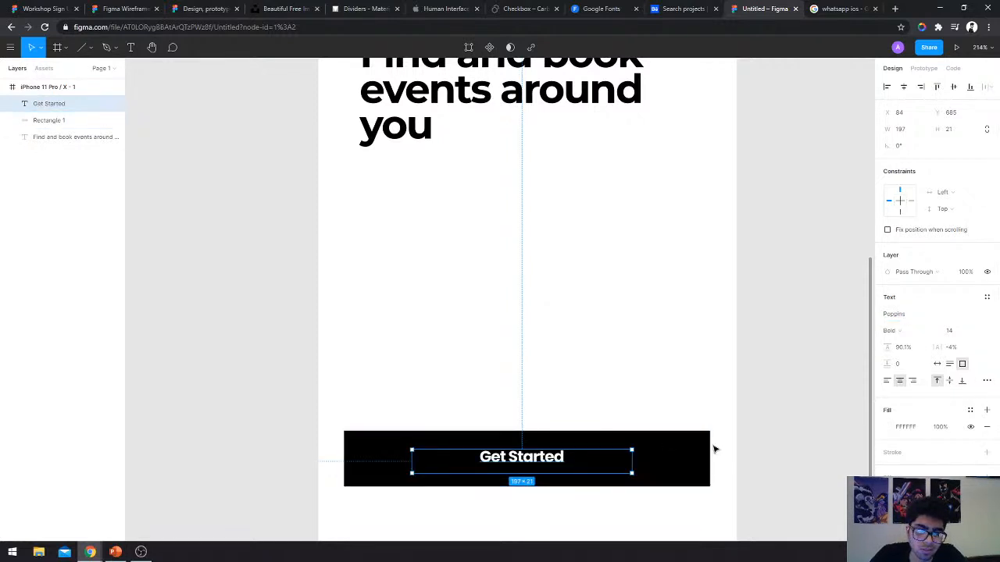
pyautogui.click(810, 440)
# Set the "Get Started" text to Medium weight and its font back to Montserrat.
pyautogui.click(549, 461)
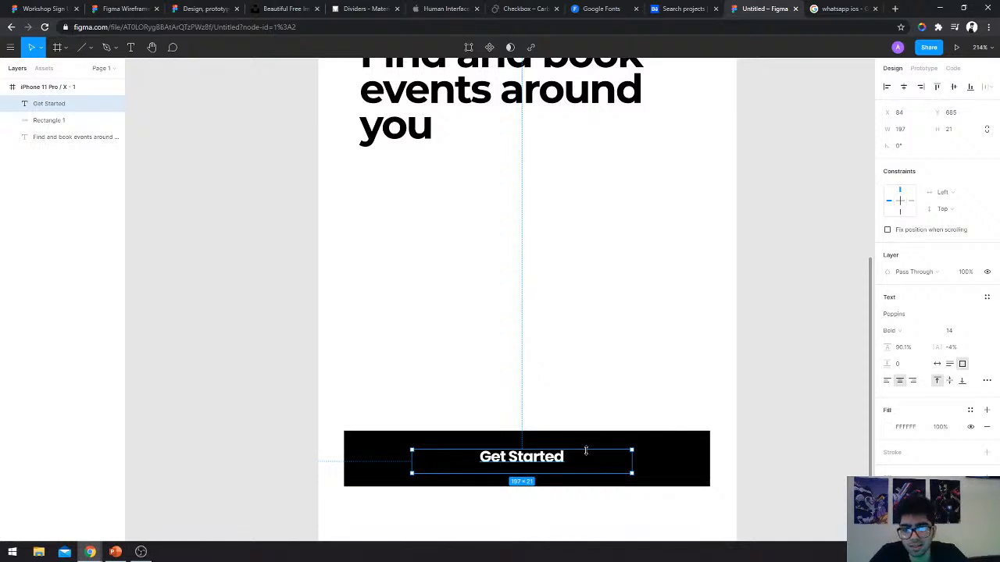
pyautogui.scroll(3, 560, 366)
pyautogui.scroll(-5, 560, 365)
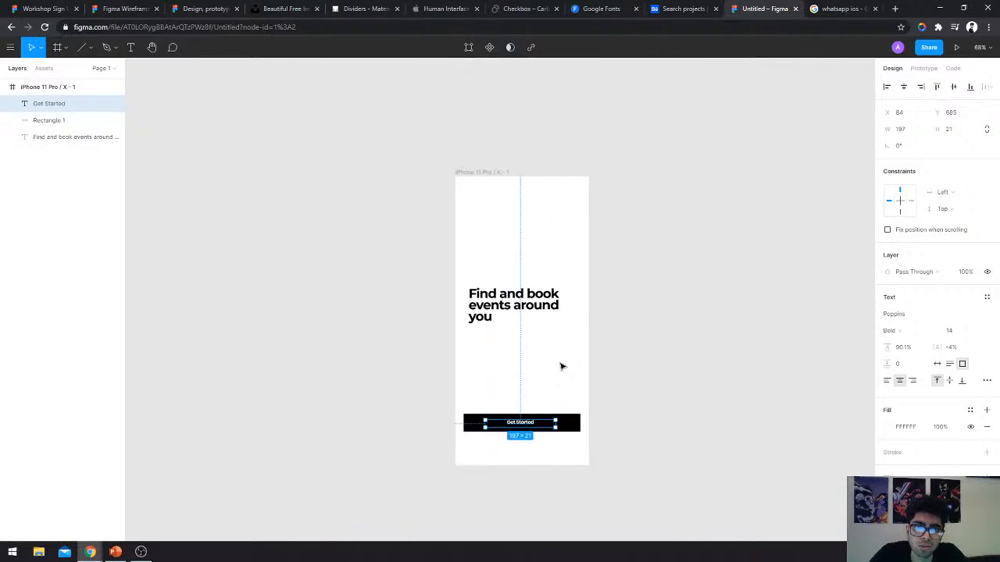
pyautogui.scroll(3, 560, 366)
pyautogui.scroll(-2, 562, 366)
pyautogui.hscroll(-2, 562, 367)
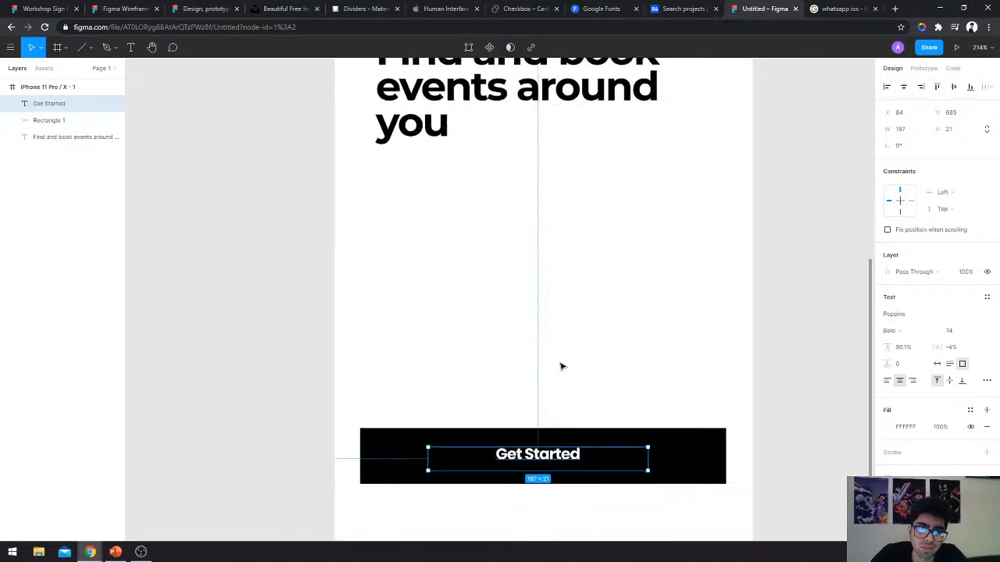
pyautogui.click(678, 372)
pyautogui.click(548, 450)
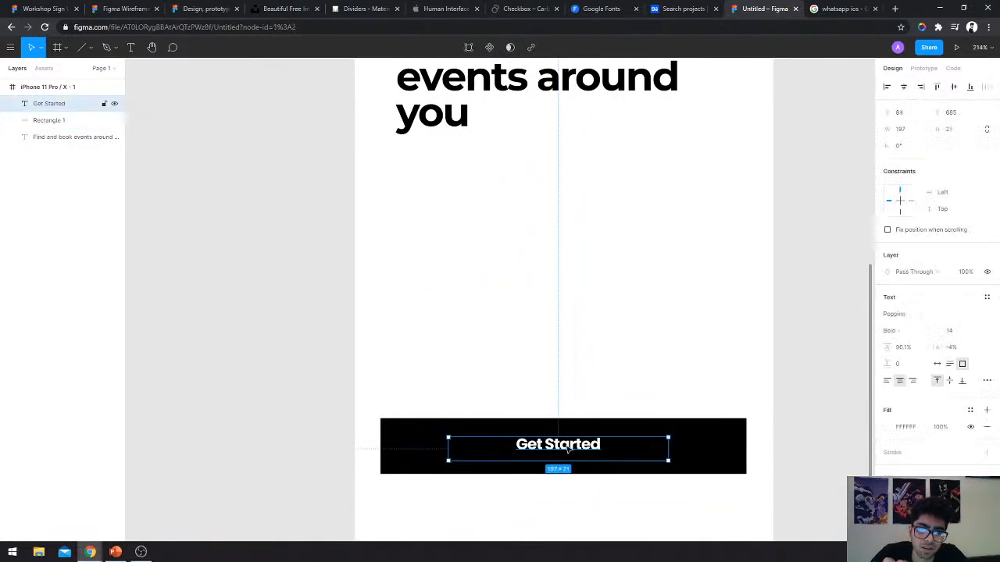
pyautogui.click(897, 332)
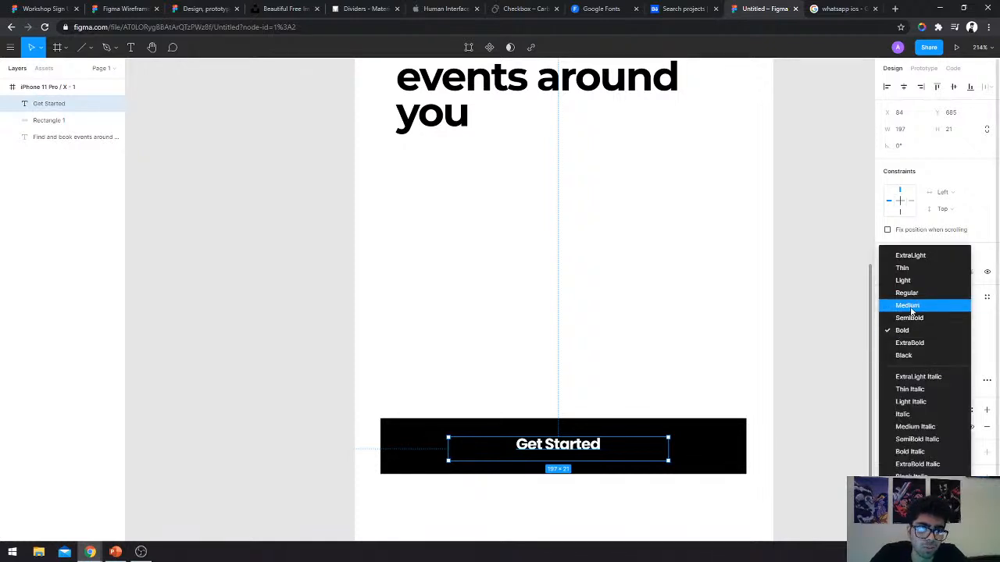
pyautogui.click(911, 311)
pyautogui.click(933, 317)
pyautogui.write('Mont')
pyautogui.press('Return')
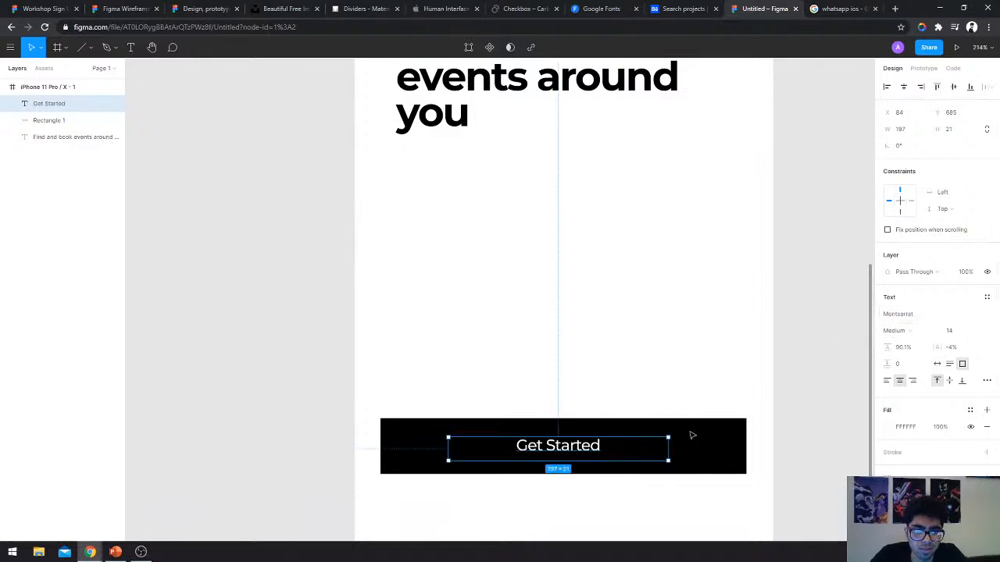
pyautogui.click(755, 440)
pyautogui.scroll(-1, 755, 440)
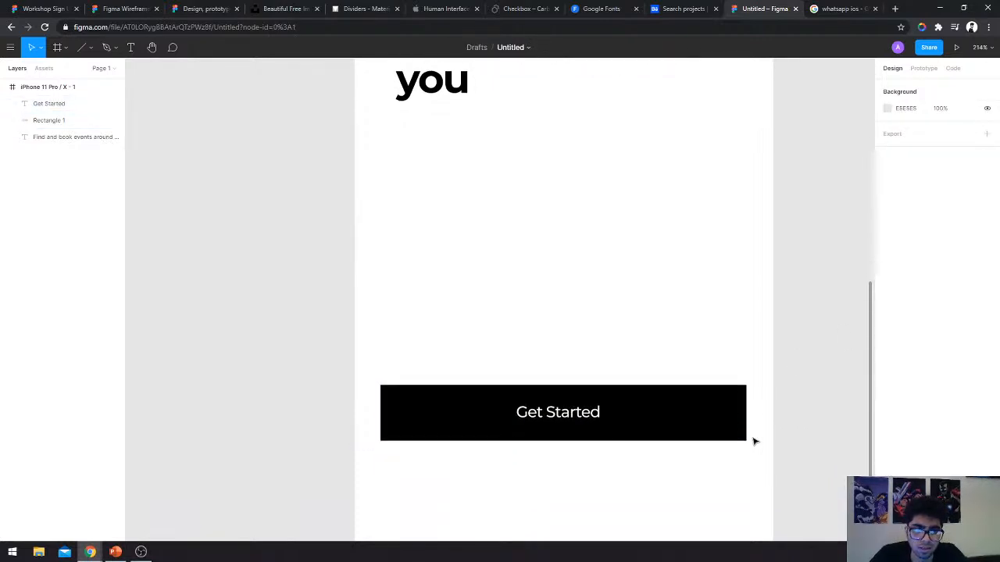
# Set the "Get Started" text's resizing to auto width.
pyautogui.click(592, 418)
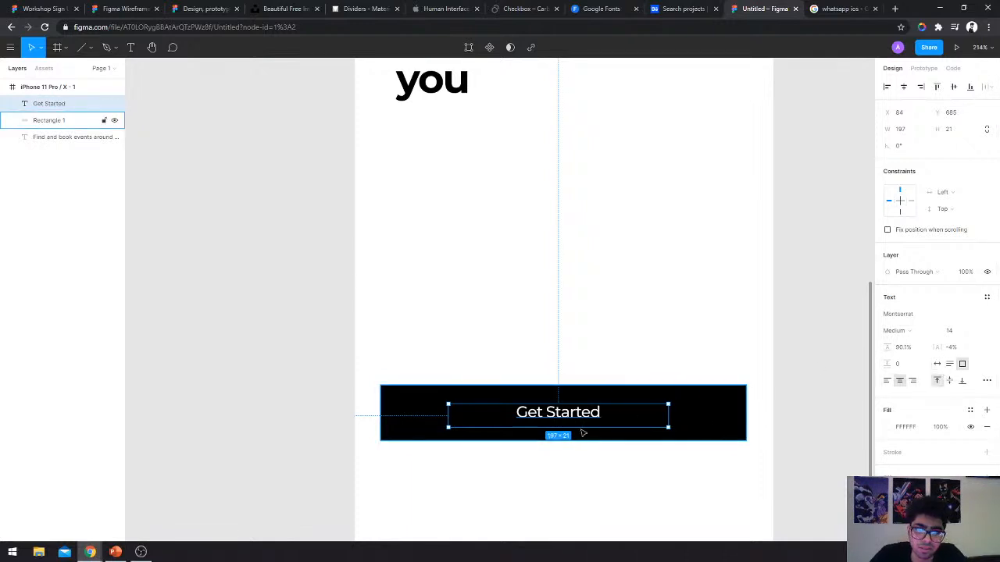
pyautogui.click(937, 364)
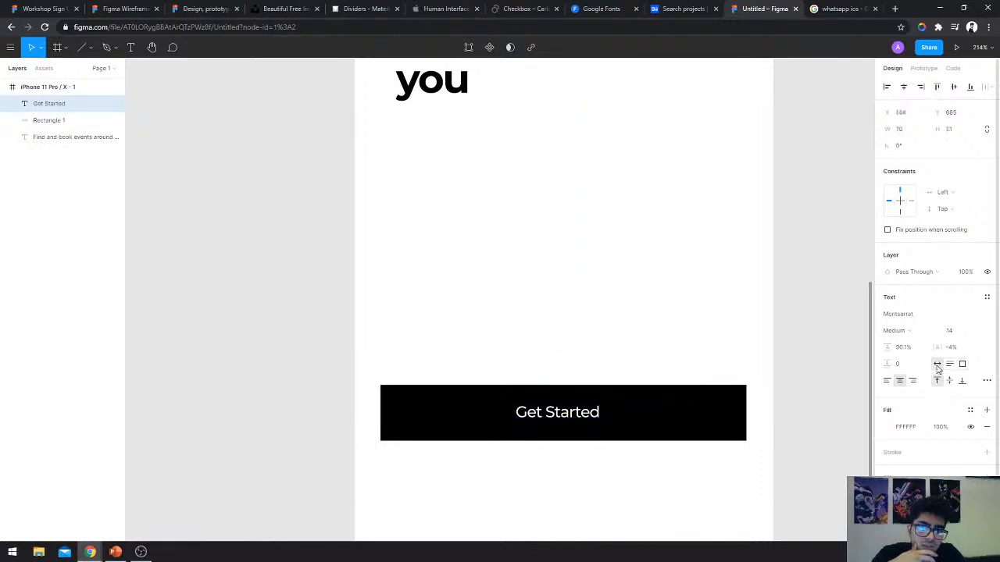
# Append the filler letters "sasbaahbs" to the button text to test its auto width, and restore the text to "Get Started".
pyautogui.doubleClick(577, 417)
pyautogui.press('Right')
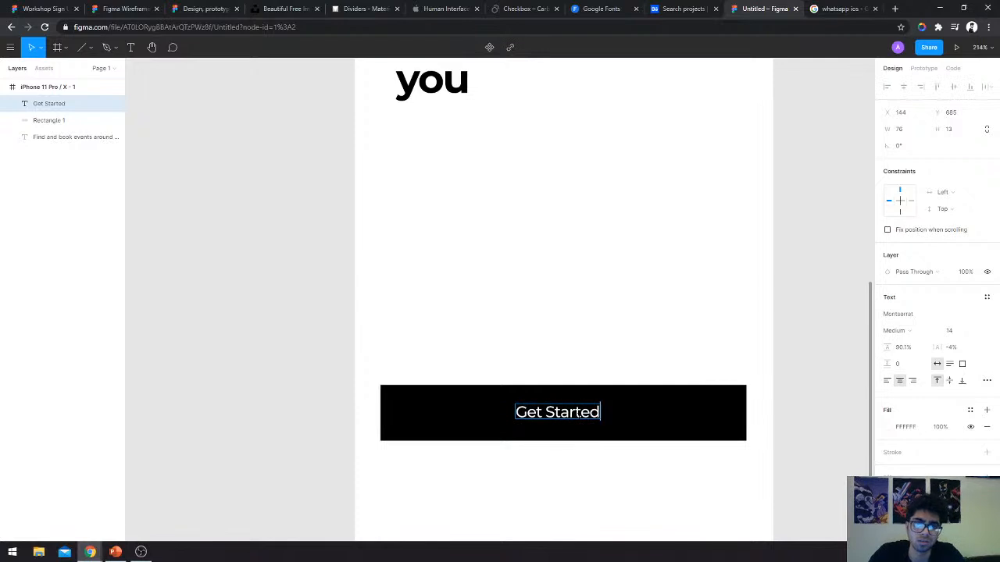
pyautogui.write('sasbaahbs')
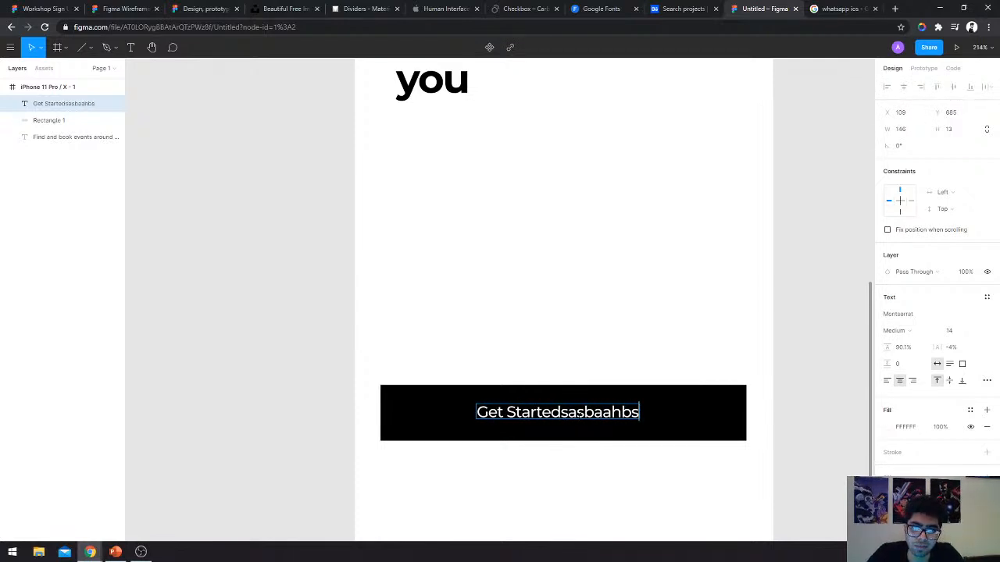
pyautogui.hotkey('ctrl', 'a')
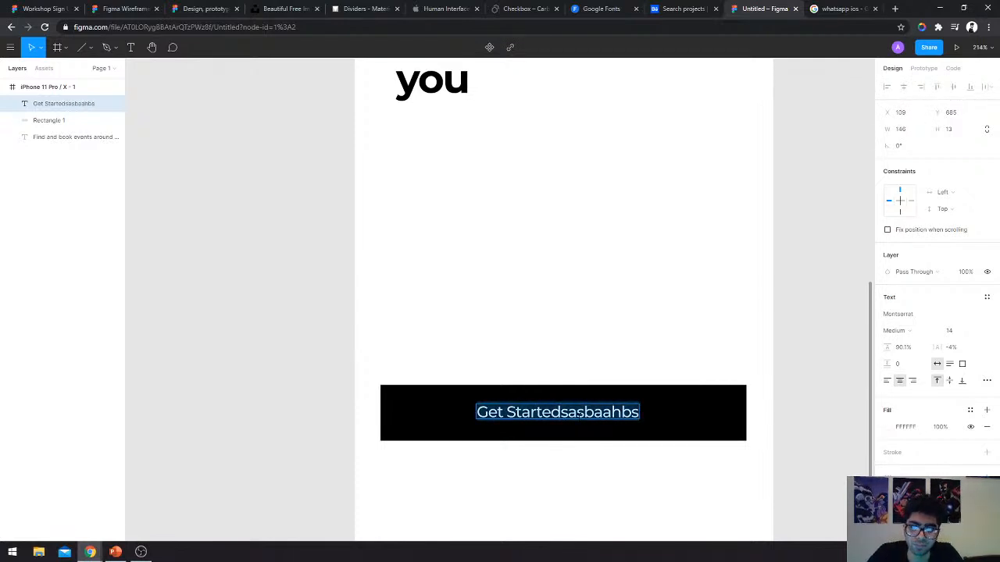
pyautogui.write('Get Started')
pyautogui.press('Escape')
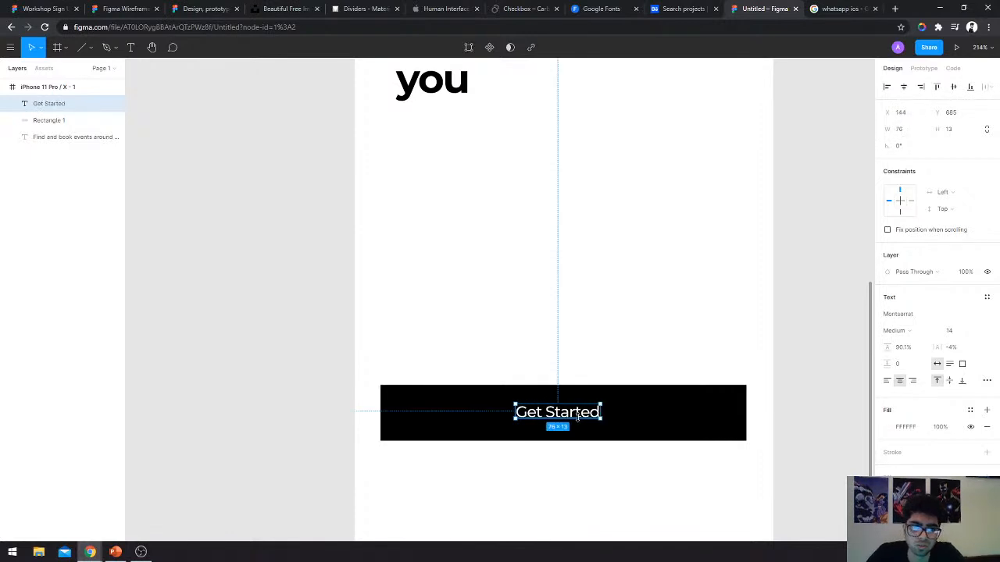
# Align the "Get Started" text and the black rectangle to each other's horizontal and vertical centres.
pyautogui.keyDown('shift'); pyautogui.click(629, 422); pyautogui.keyUp('shift')
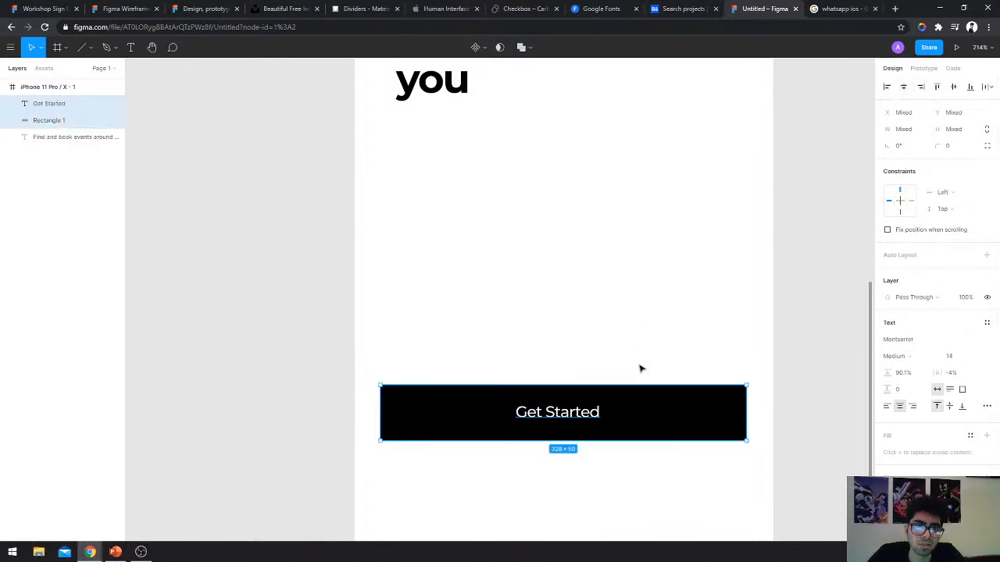
pyautogui.click(904, 87)
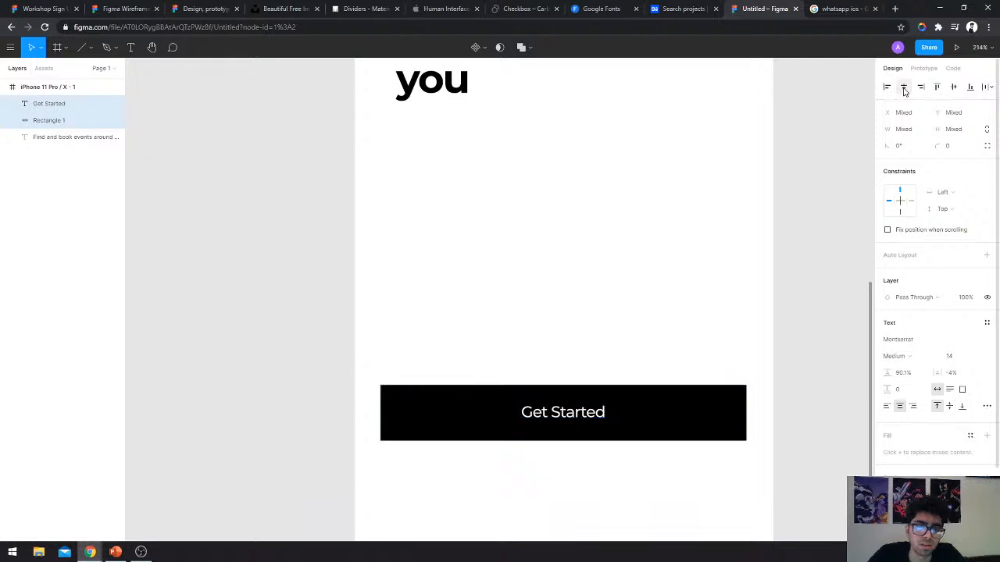
pyautogui.click(953, 88)
pyautogui.click(810, 453)
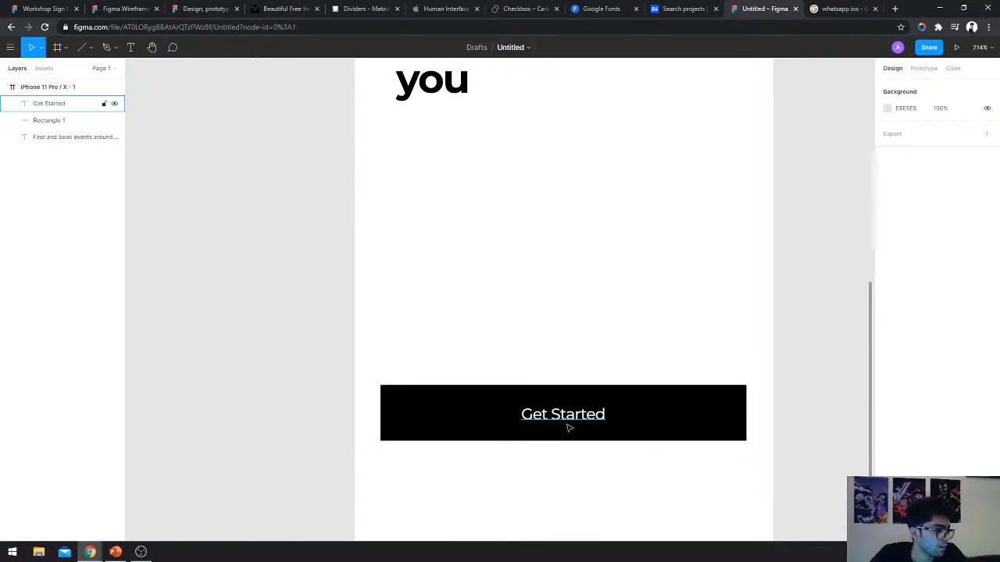
pyautogui.keyDown('ctrl'); pyautogui.scroll(-5, 669, 435); pyautogui.keyUp('ctrl')
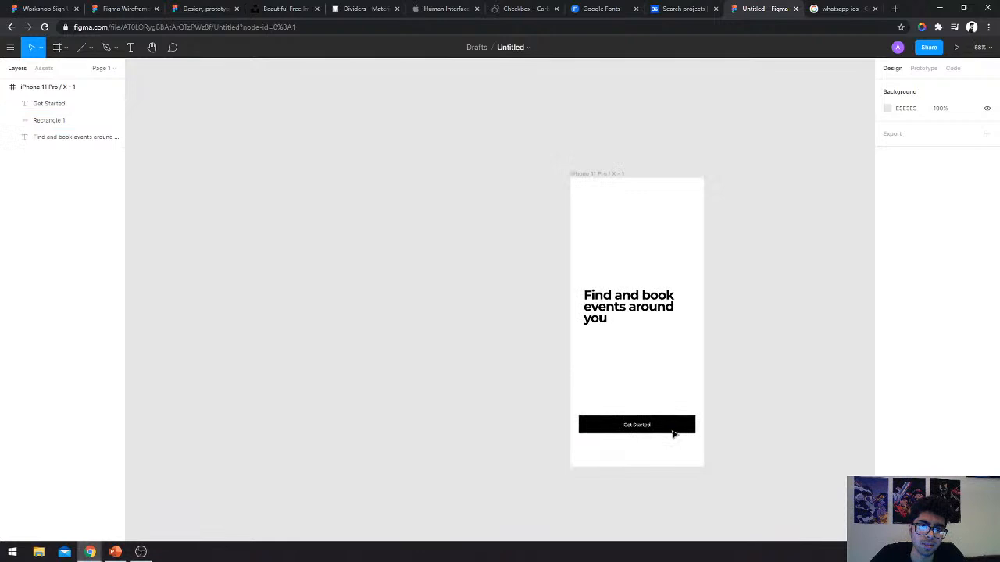
pyautogui.keyDown('ctrl'); pyautogui.scroll(1, 674, 435); pyautogui.keyUp('ctrl')
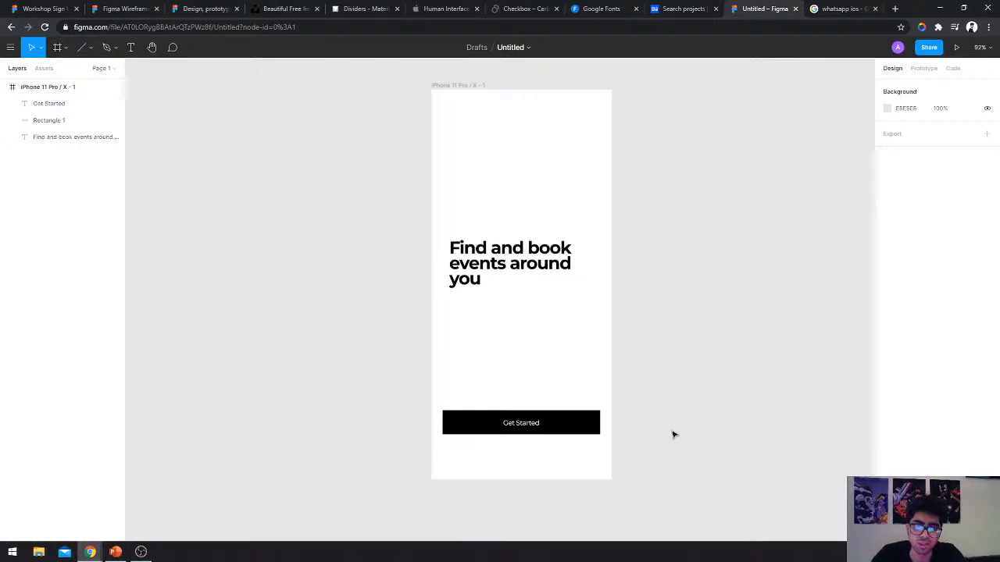
pyautogui.keyDown('ctrl'); pyautogui.scroll(5, 599, 422); pyautogui.keyUp('ctrl')
pyautogui.keyDown('ctrl'); pyautogui.scroll(-5, 669, 436); pyautogui.keyUp('ctrl')
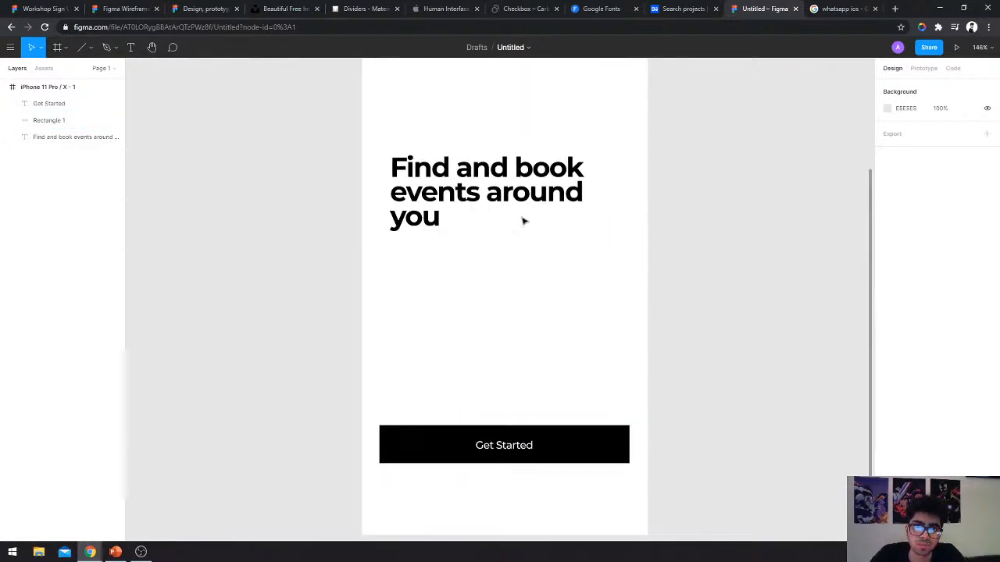
pyautogui.click(594, 438)
pyautogui.click(728, 389)
pyautogui.scroll(-1, 732, 388)
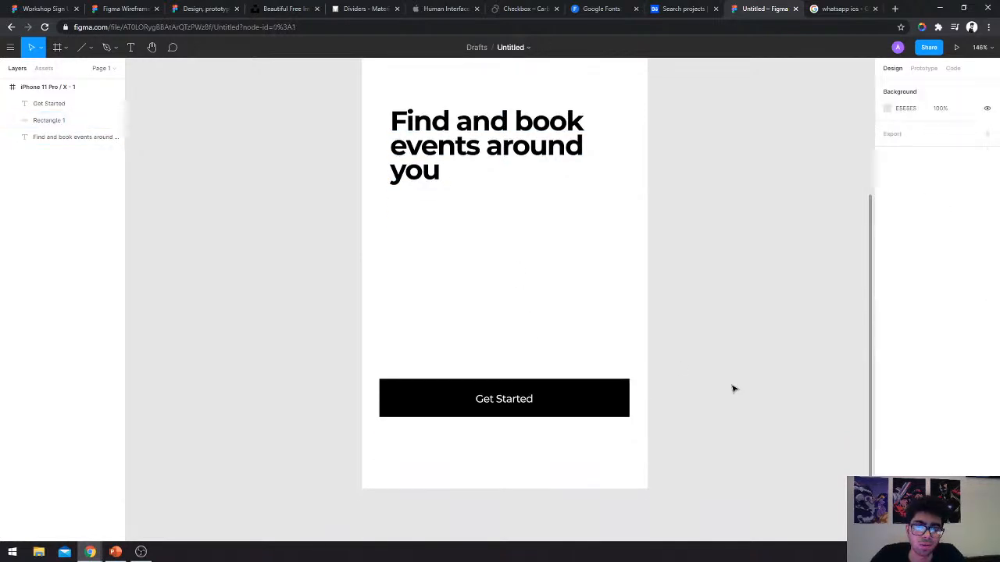
pyautogui.scroll(-1, 732, 388)
# Try duplicating the "Get Started" text and rectangle below the original twice, deleting each copy.
pyautogui.moveTo(525, 422); pyautogui.dragTo(544, 453)
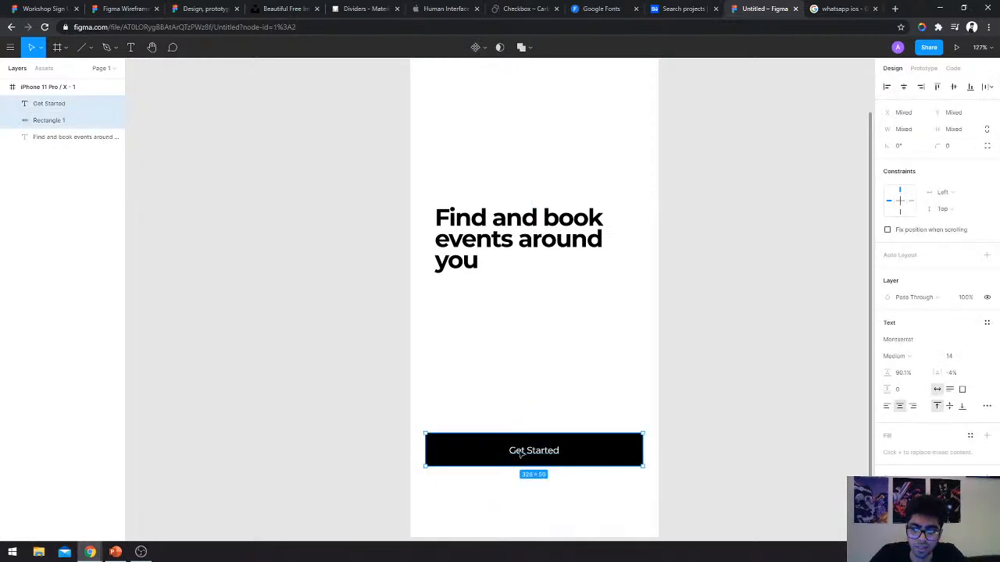
pyautogui.moveTo(526, 454); pyautogui.dragTo(530, 492)
pyautogui.click(699, 461)
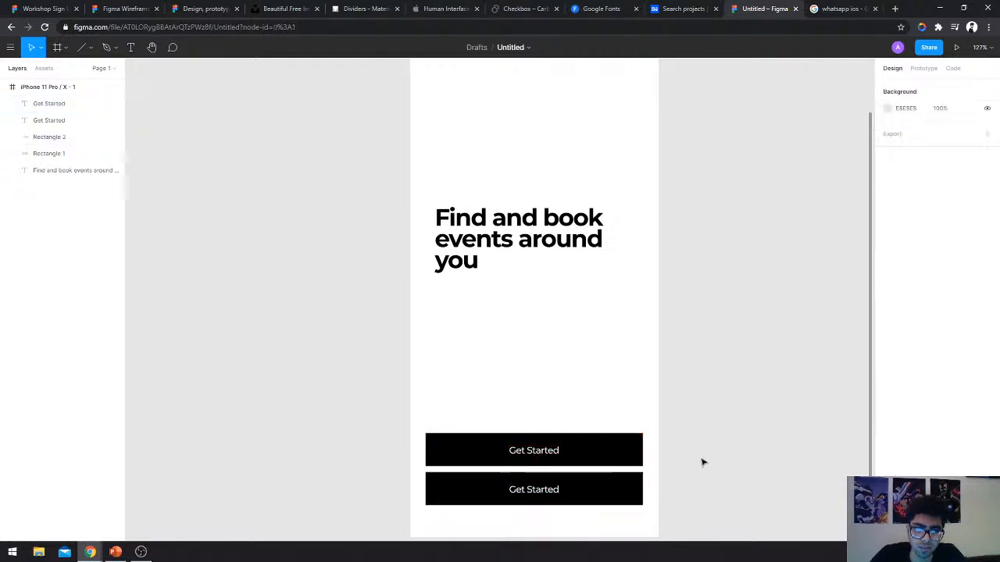
pyautogui.scroll(-1, 701, 462)
pyautogui.moveTo(568, 459); pyautogui.dragTo(536, 442)
pyautogui.press('Delete')
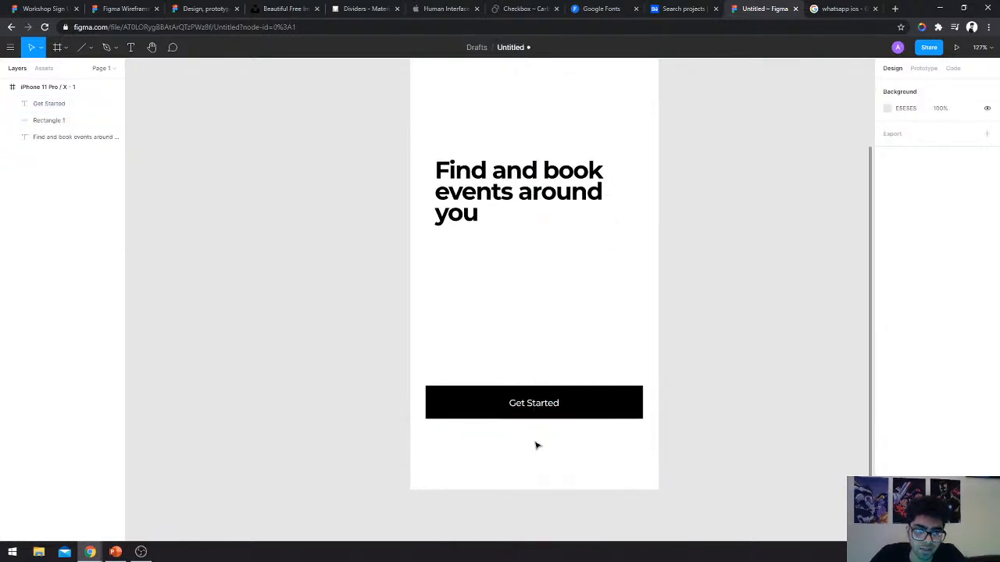
pyautogui.click(506, 395)
pyautogui.keyDown('shift'); pyautogui.click(506, 394); pyautogui.keyUp('shift')
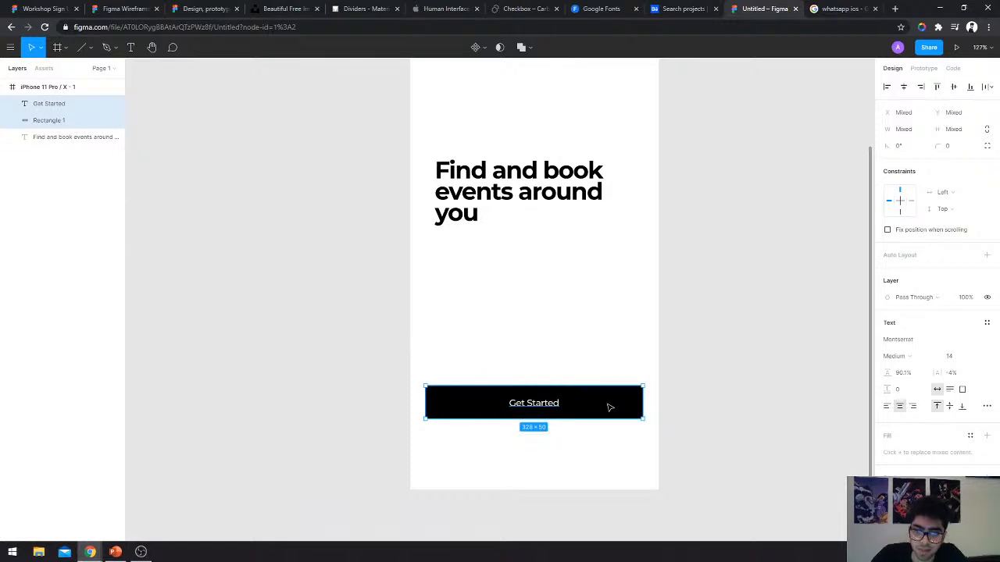
pyautogui.moveTo(612, 407); pyautogui.dragTo(609, 449)
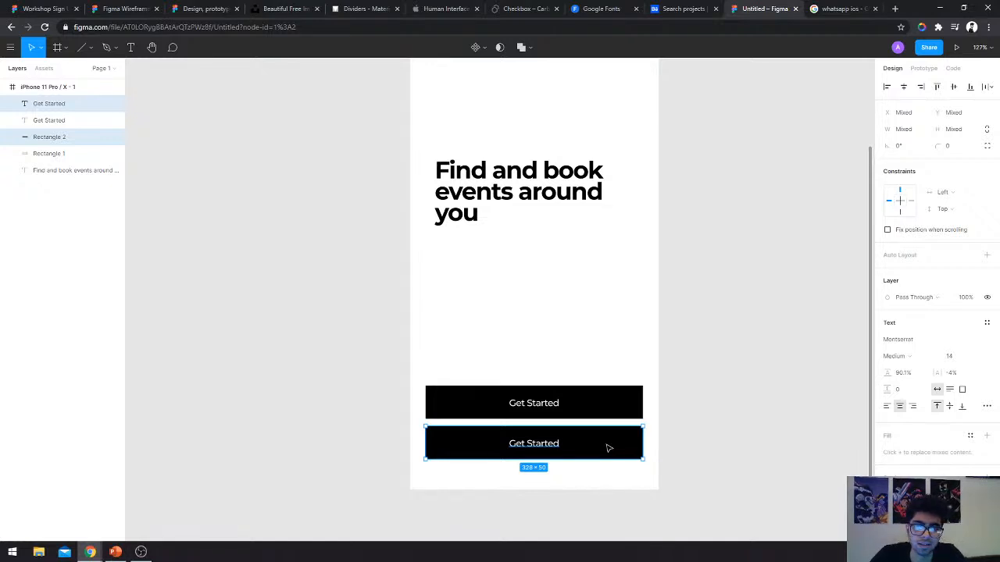
pyautogui.press('Delete')
pyautogui.scroll(5, 607, 444)
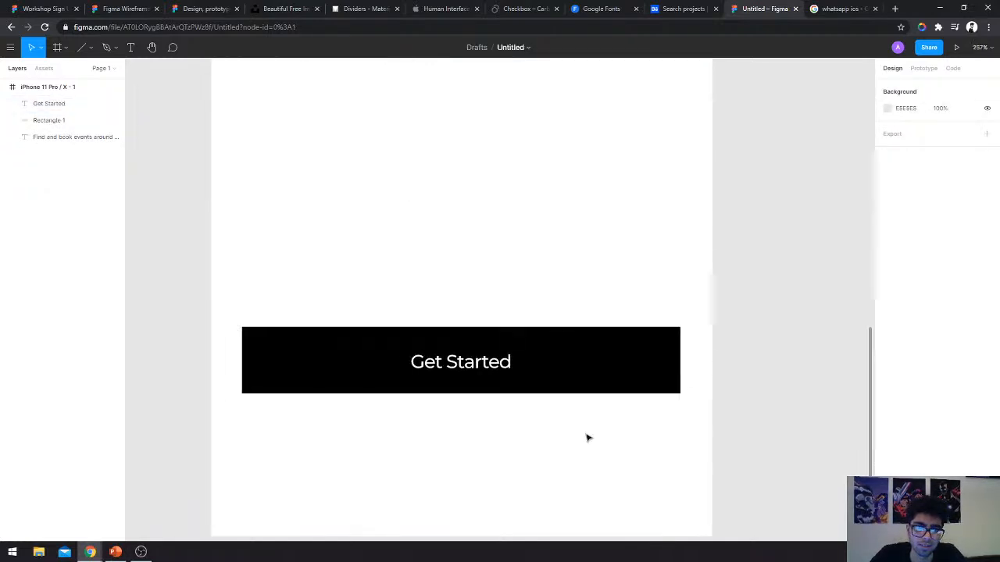
pyautogui.click(527, 379)
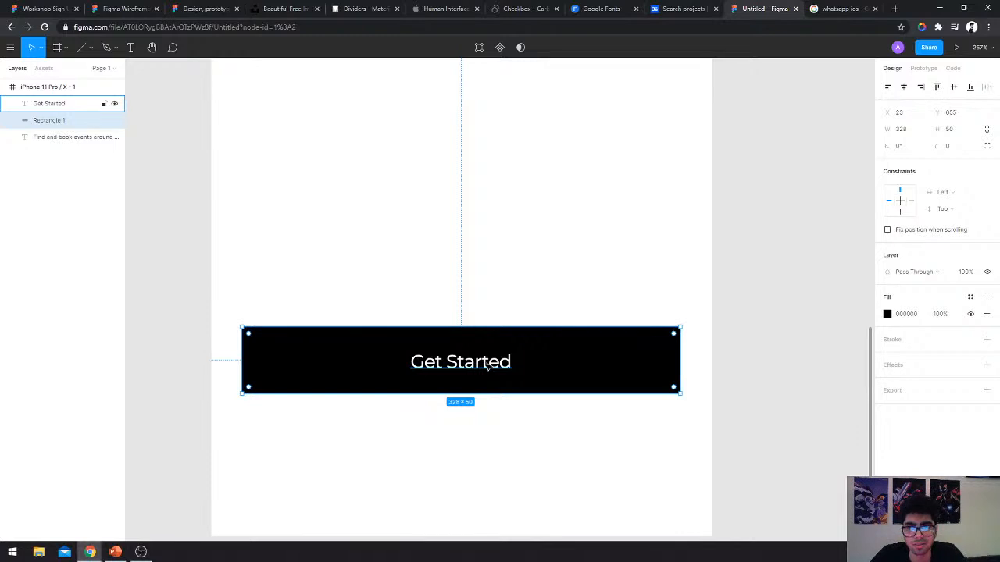
pyautogui.click(494, 445)
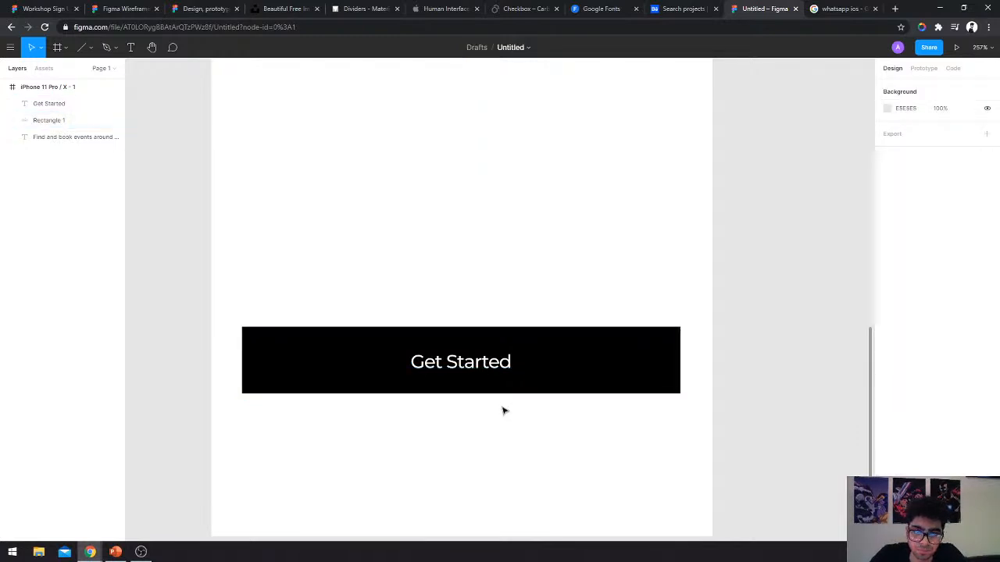
pyautogui.click(426, 333)
pyautogui.click(557, 436)
pyautogui.hotkey('shift', '0')
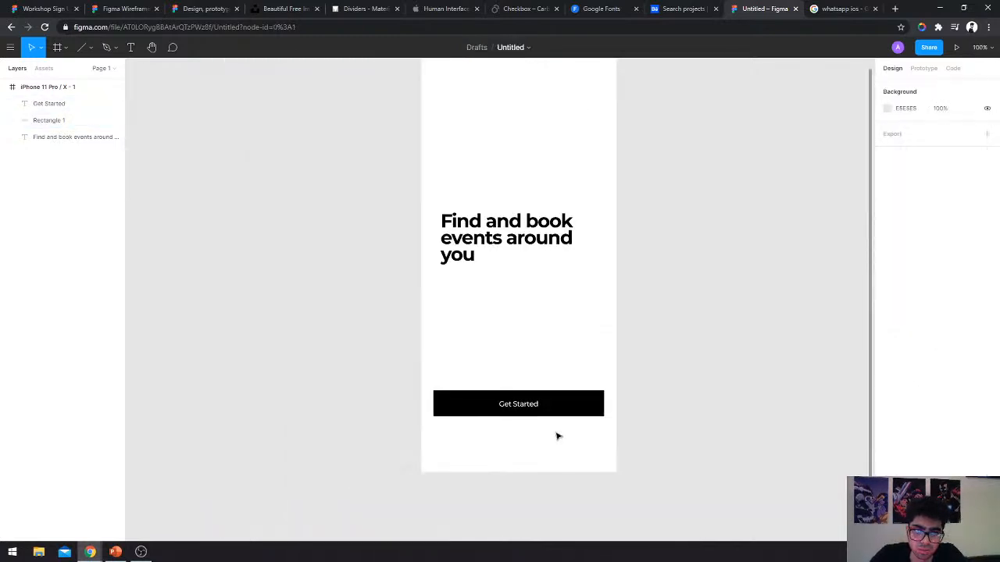
# Duplicate the "Get Started" text and rectangle directly below the original, with the copied text at about X 149, Y 736.
pyautogui.click(566, 408)
pyautogui.keyDown('shift'); pyautogui.click(512, 404); pyautogui.keyUp('shift')
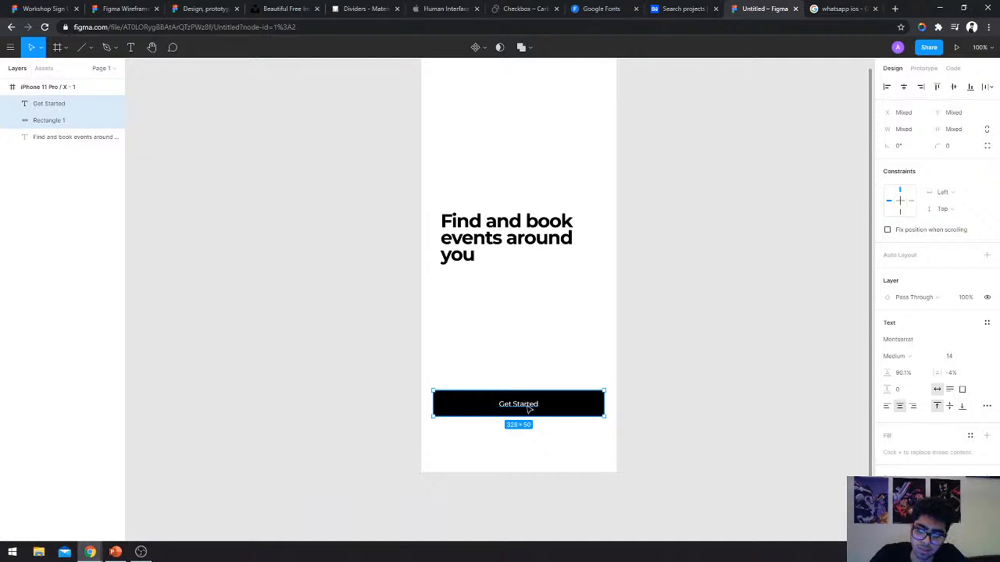
pyautogui.moveTo(530, 408); pyautogui.dragTo(542, 437)
pyautogui.press('Delete')
pyautogui.press('Delete')
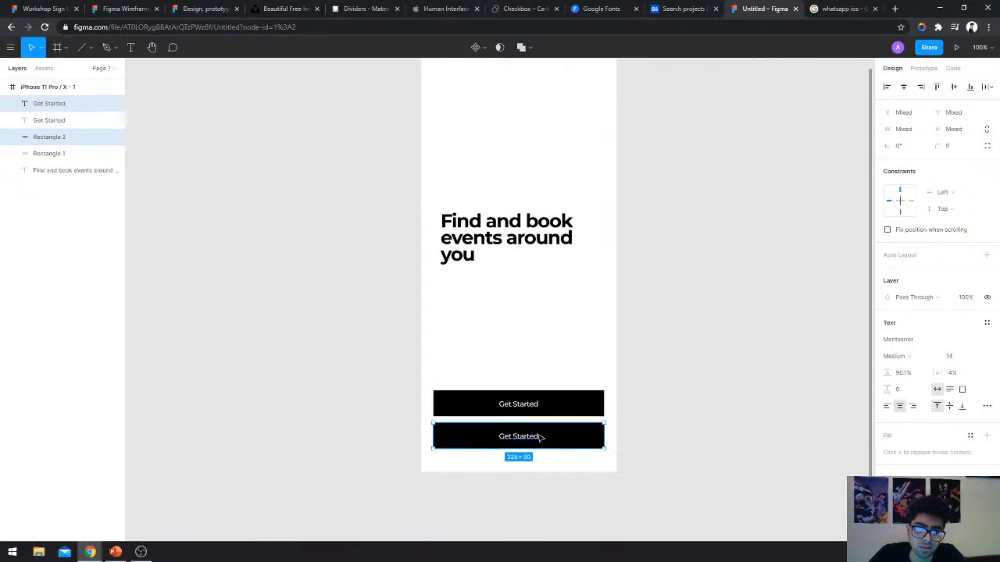
pyautogui.scroll(5, 542, 437)
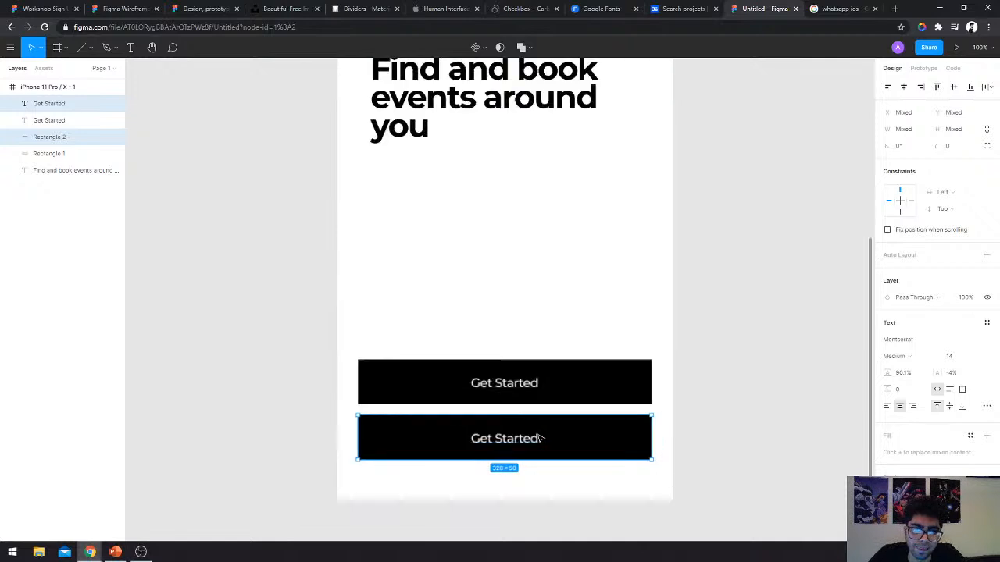
pyautogui.click(512, 385)
pyautogui.keyDown('shift'); pyautogui.click(595, 384); pyautogui.keyUp('shift')
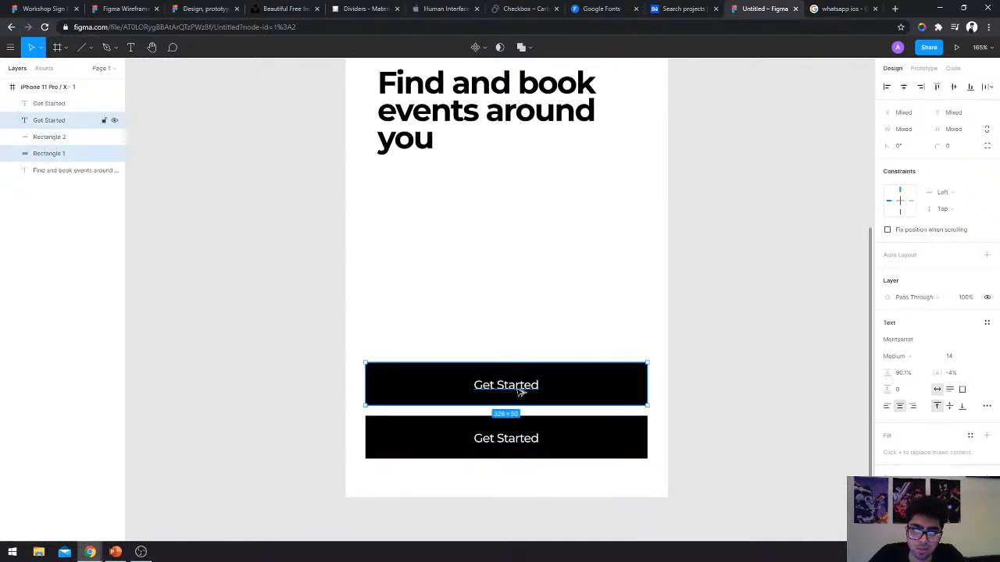
pyautogui.moveTo(520, 392); pyautogui.dragTo(675, 414)
pyautogui.hotkey('ctrl', 'z')
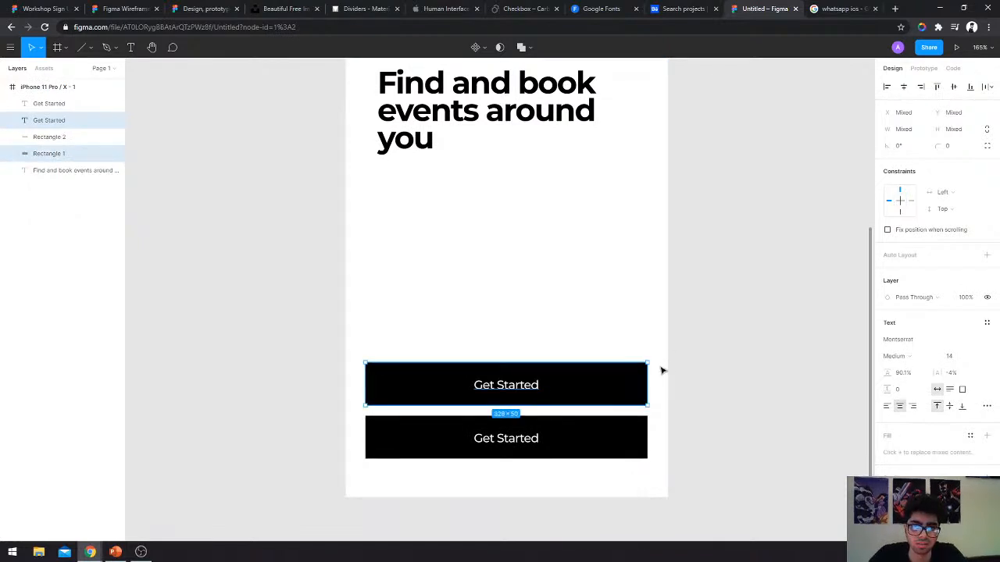
# Change the lower button's text to "Sign in".
pyautogui.click(506, 439)
pyautogui.doubleClick(506, 439)
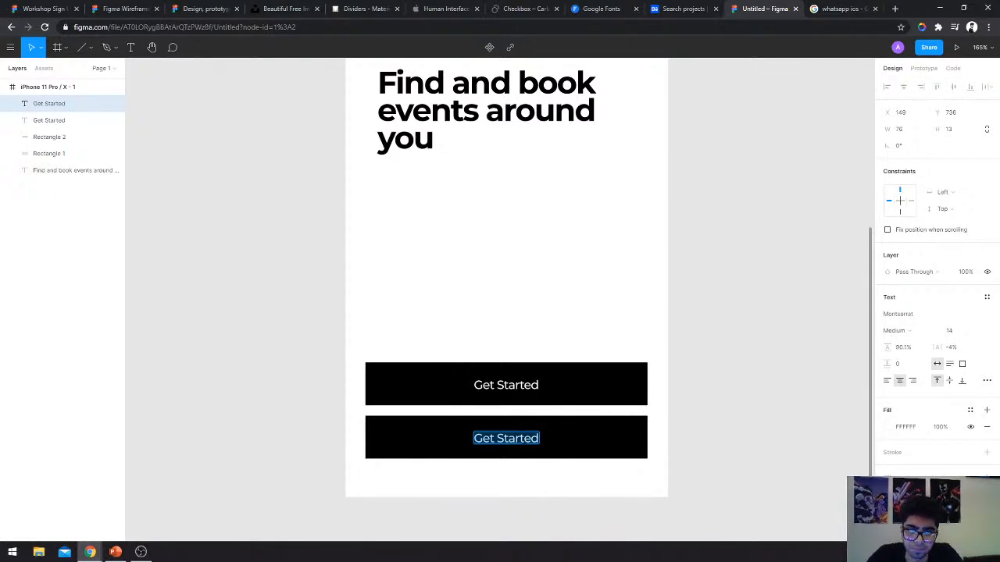
pyautogui.write('Sign in')
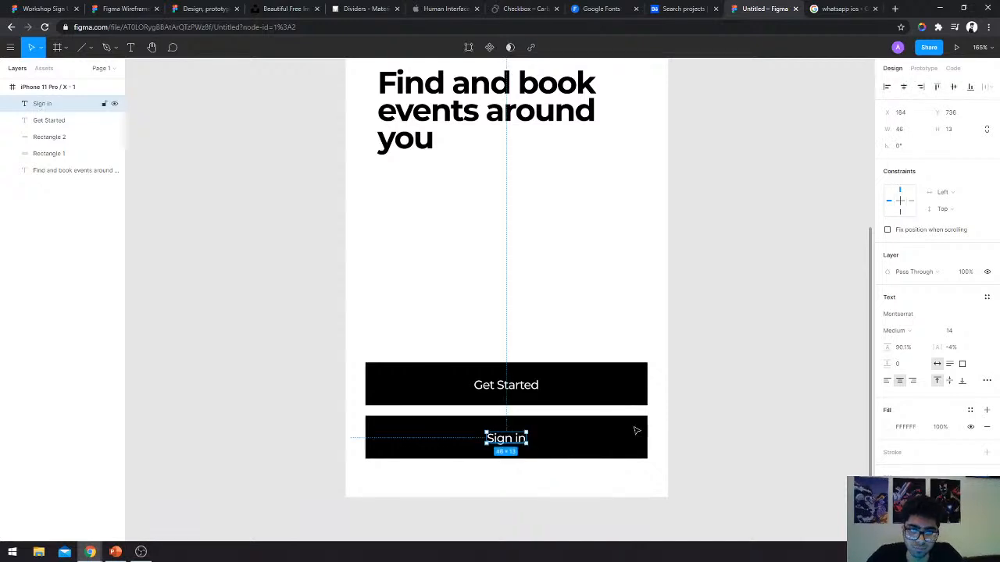
pyautogui.click(709, 429)
# Centre-align the text of the "Find and book events around you" heading.
pyautogui.scroll(-5, 665, 368)
pyautogui.scroll(5, 665, 368)
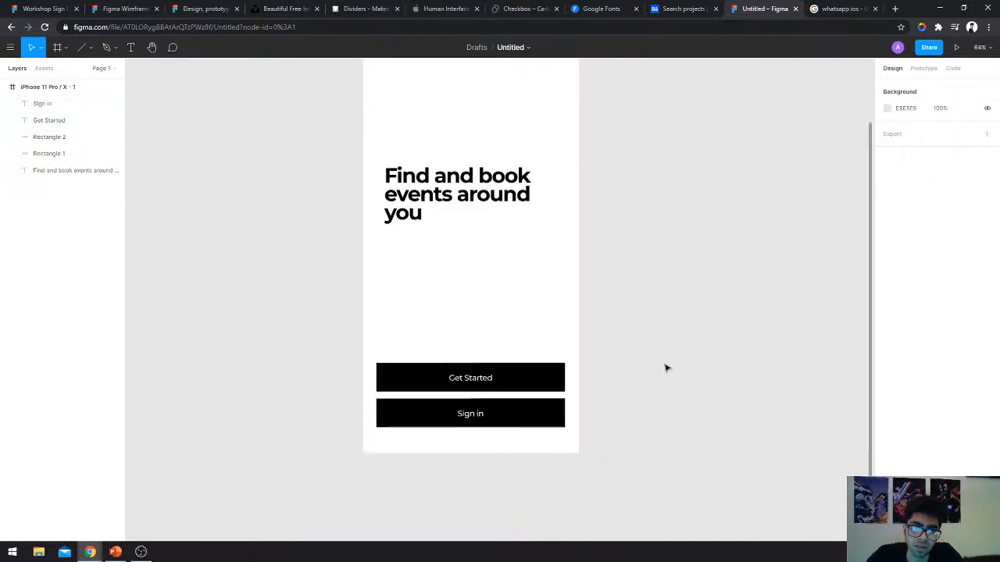
pyautogui.scroll(2, 618, 270)
pyautogui.click(364, 233)
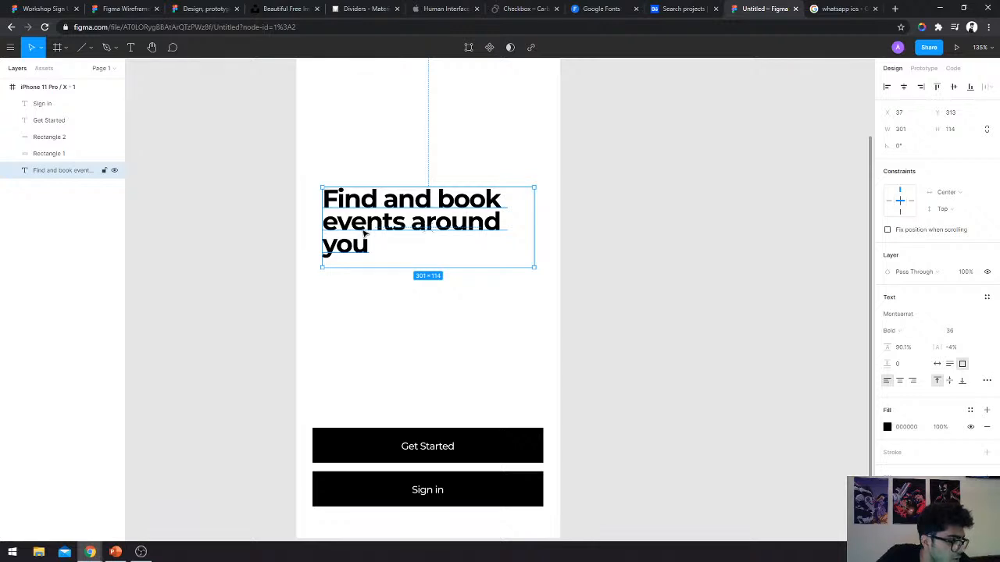
pyautogui.scroll(-4, 586, 264)
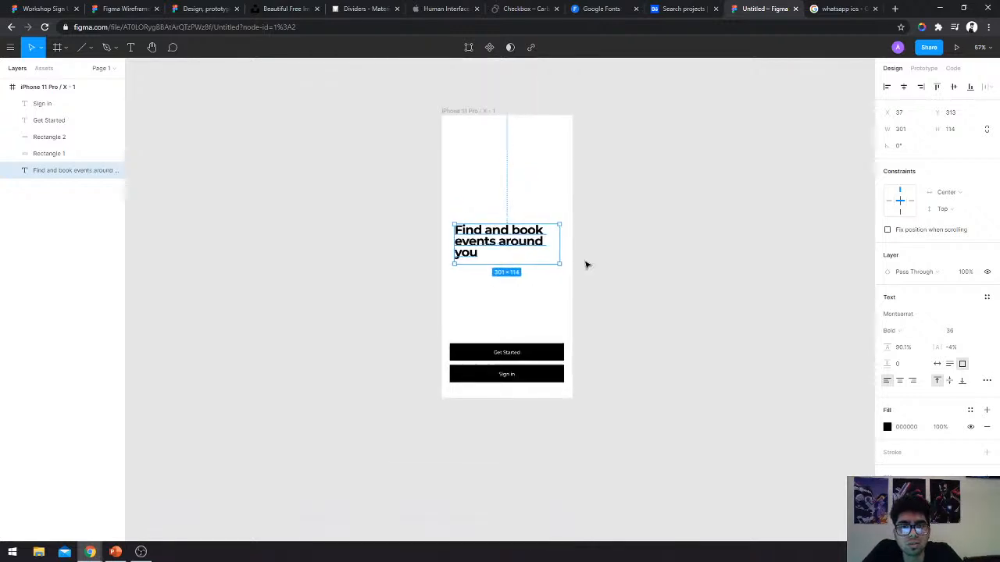
pyautogui.click(587, 265)
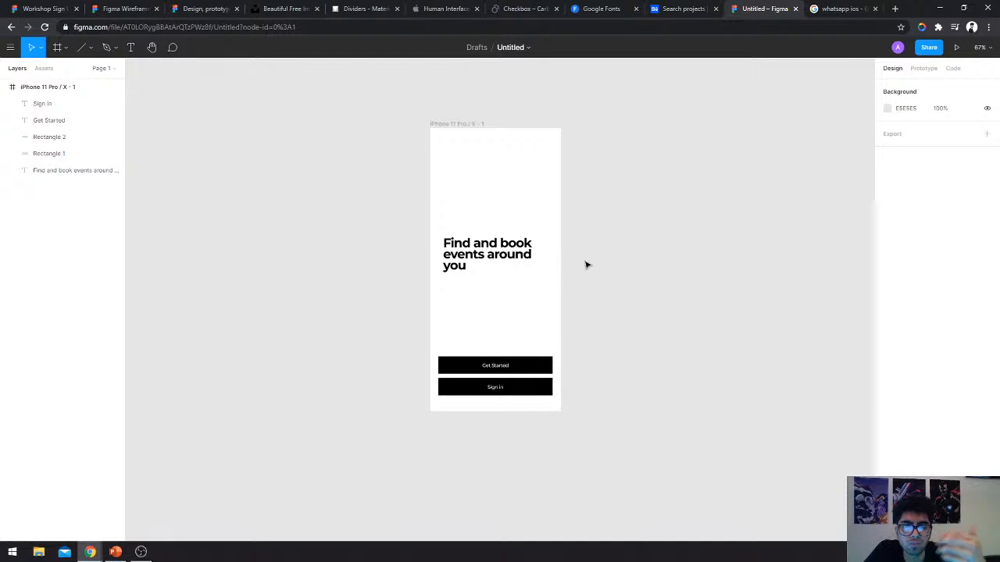
pyautogui.click(494, 252)
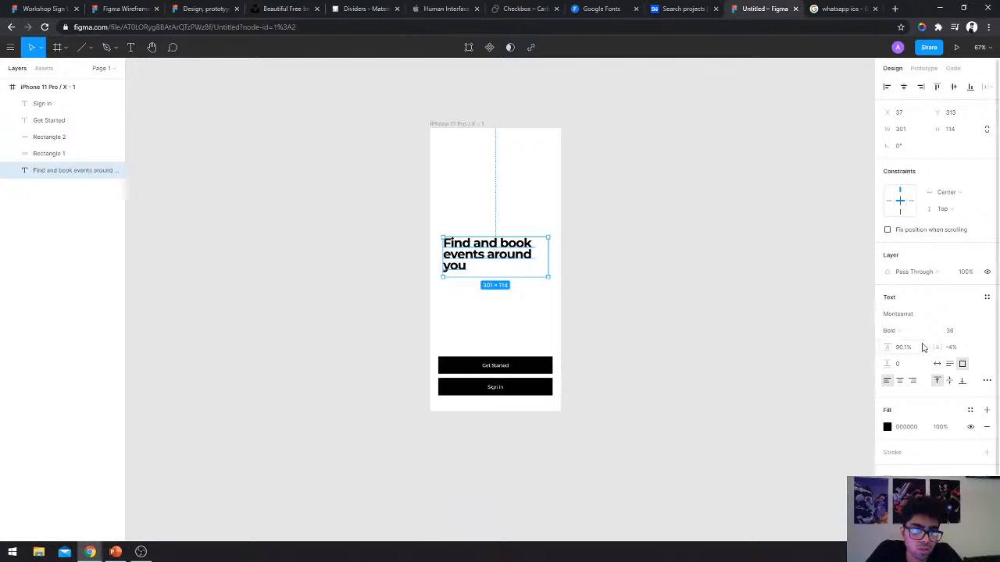
pyautogui.click(900, 380)
pyautogui.click(659, 288)
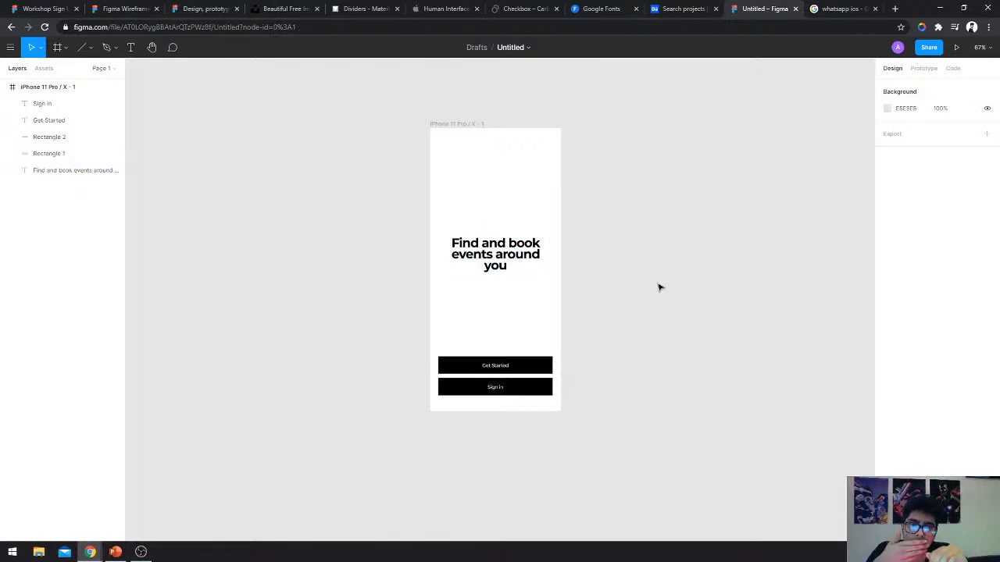
# Left-align the "Find and book events around you" heading and set its font weight to ExtraBold.
pyautogui.click(497, 256)
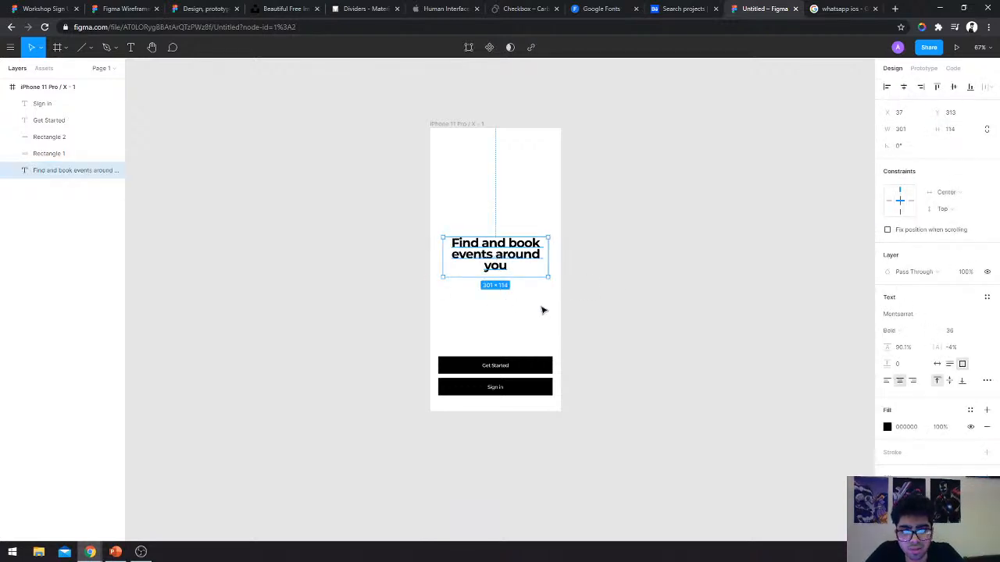
pyautogui.click(886, 381)
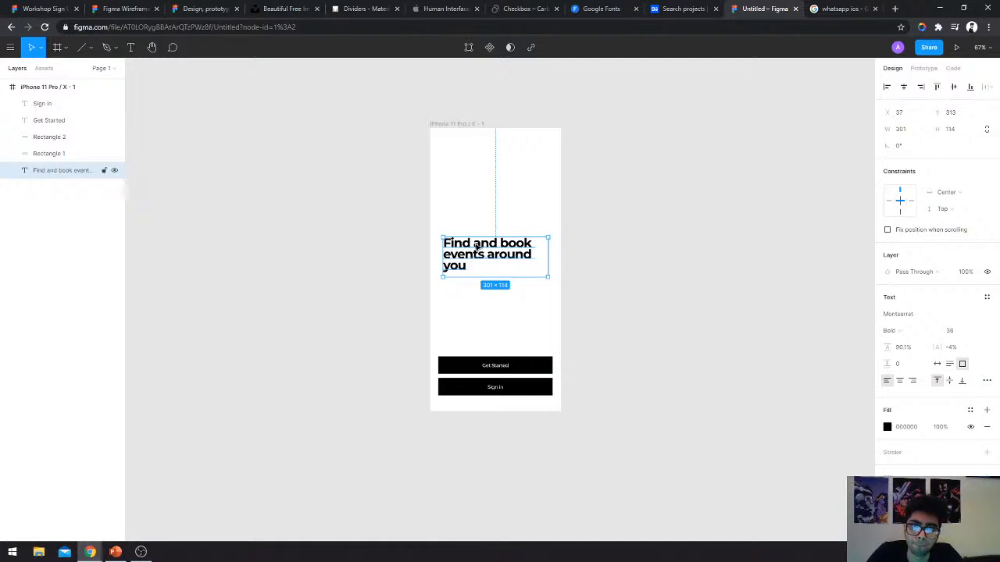
pyautogui.click(898, 332)
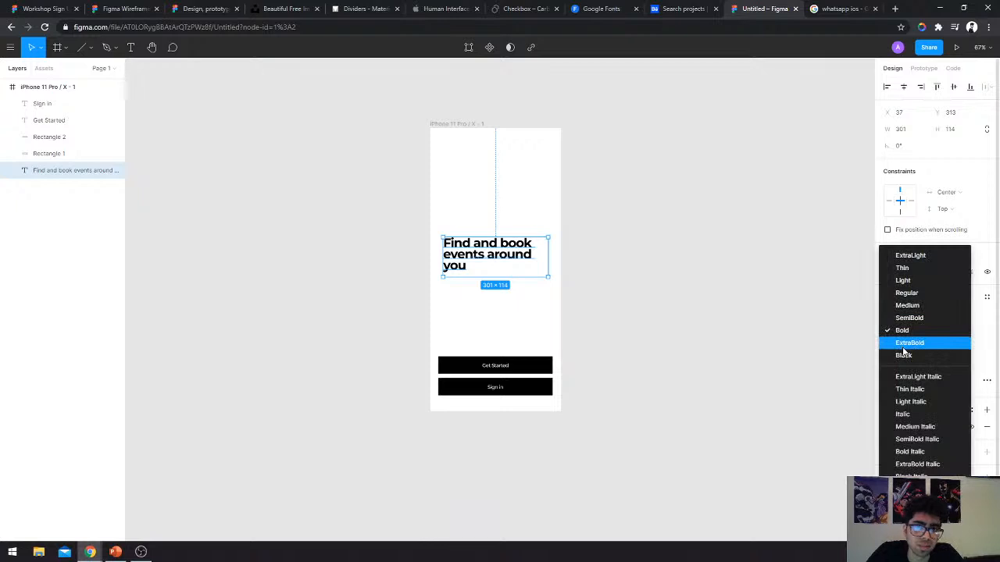
pyautogui.click(905, 344)
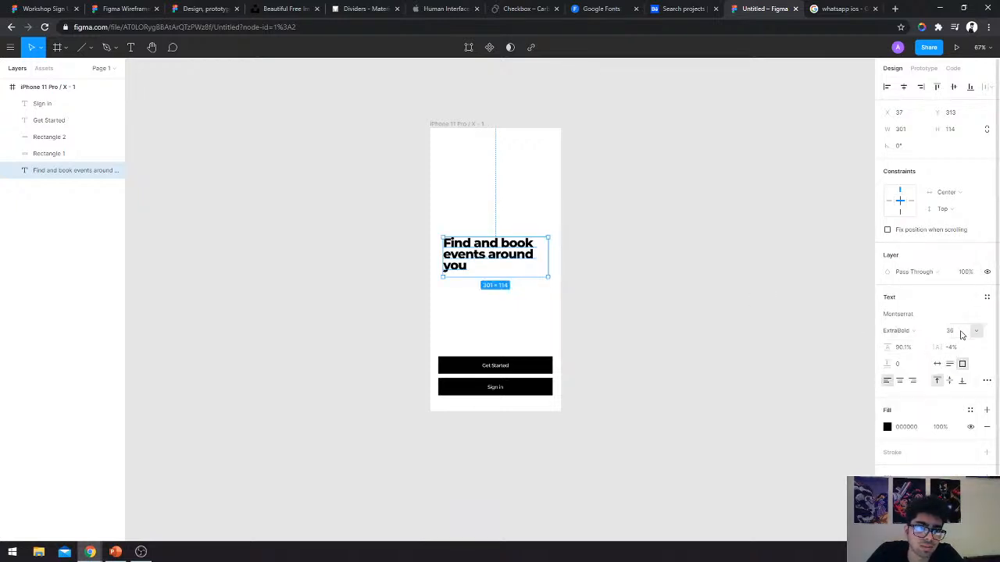
pyautogui.click(693, 358)
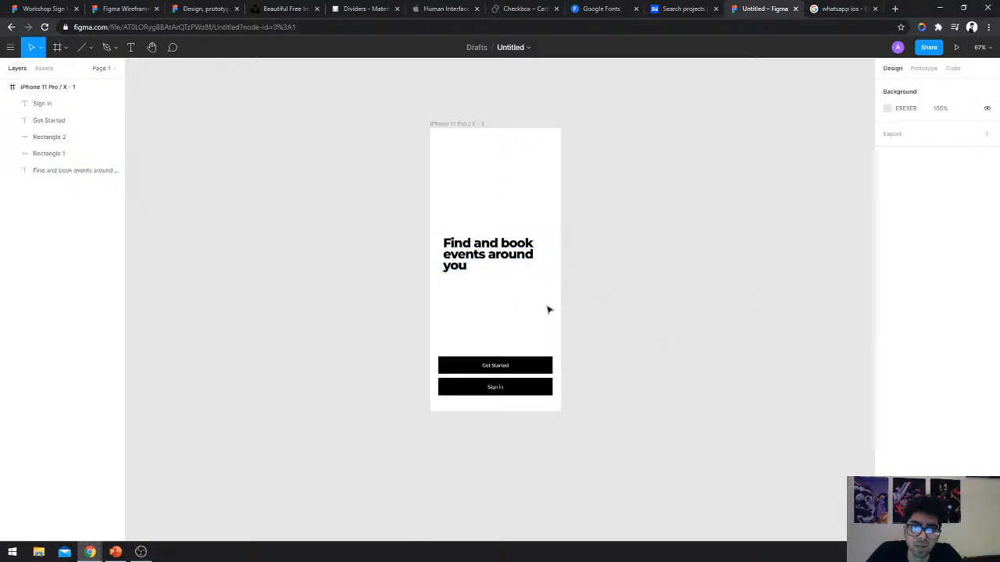
# Move the "Get Started" and "Sign in" buttons together slightly upward on the phone frame.
pyautogui.rightClick(533, 364)
pyautogui.click(513, 432)
pyautogui.moveTo(562, 413); pyautogui.dragTo(437, 340)
pyautogui.moveTo(524, 371); pyautogui.dragTo(522, 362)
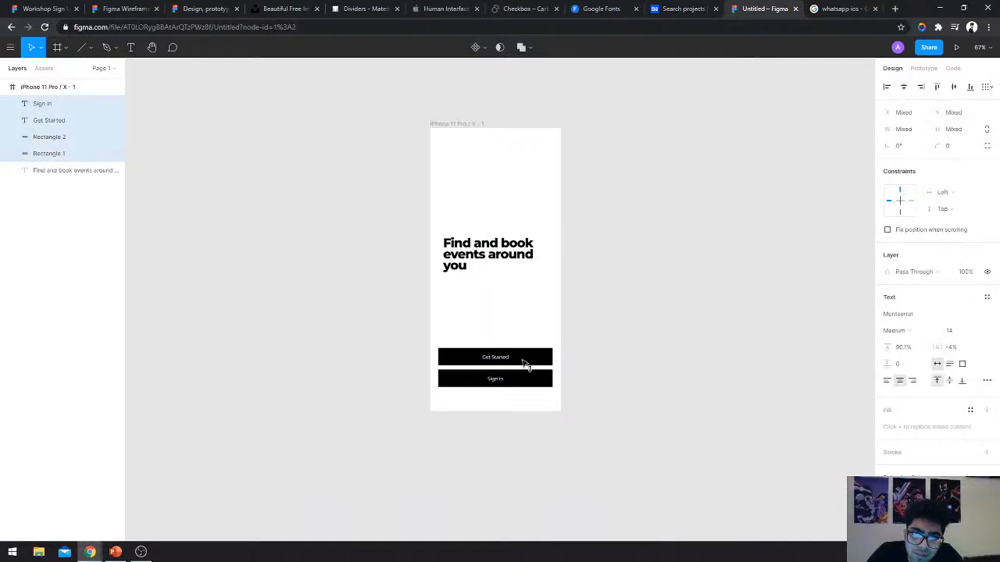
pyautogui.click(578, 339)
# Duplicate the "Get Started" button text into the space between the heading and the buttons, at about X 149, Y 523.
pyautogui.click(463, 266)
pyautogui.scroll(5, 554, 272)
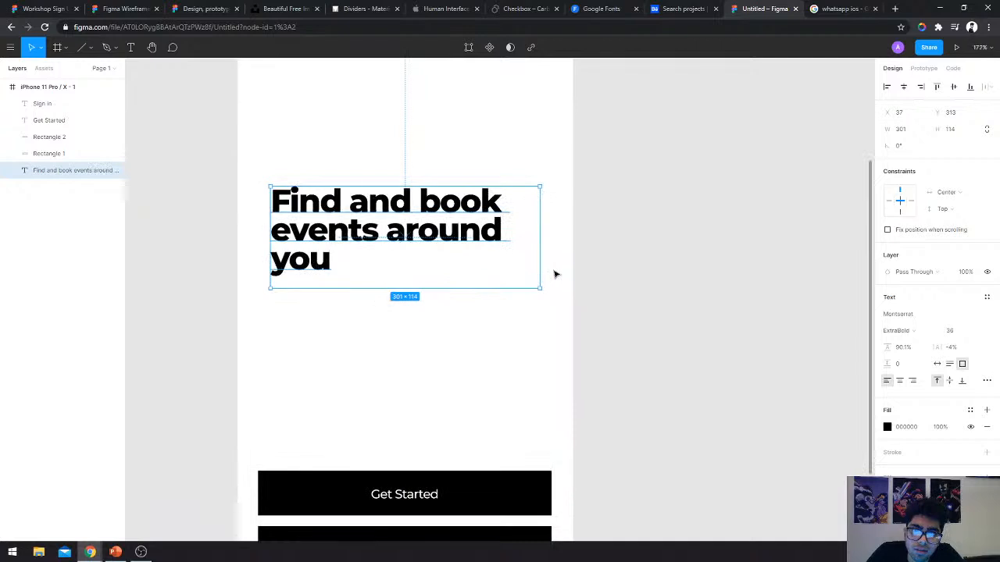
pyautogui.scroll(-6, 578, 246)
pyautogui.click(603, 249)
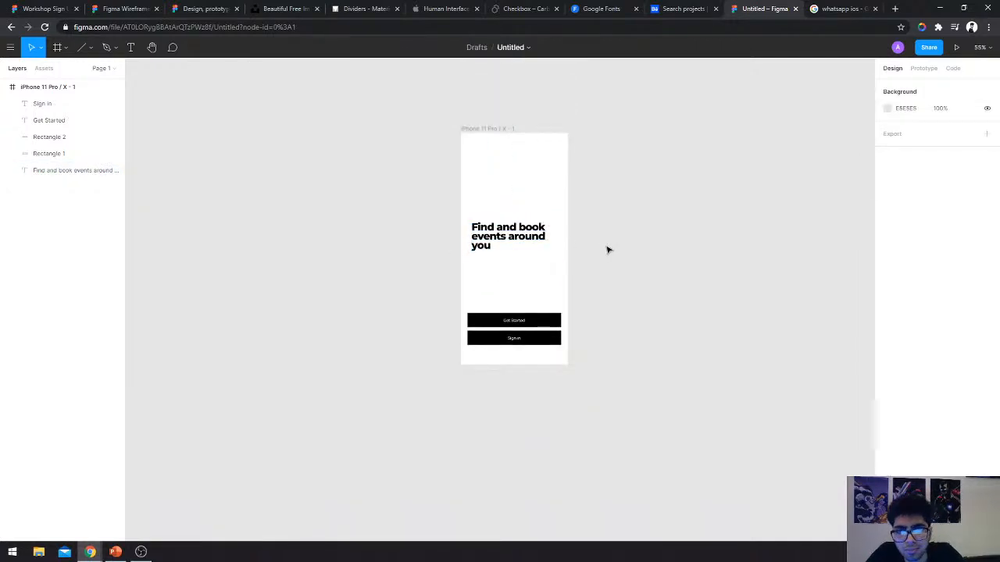
pyautogui.hscroll(2, 607, 250)
pyautogui.hotkey('shift', '0')
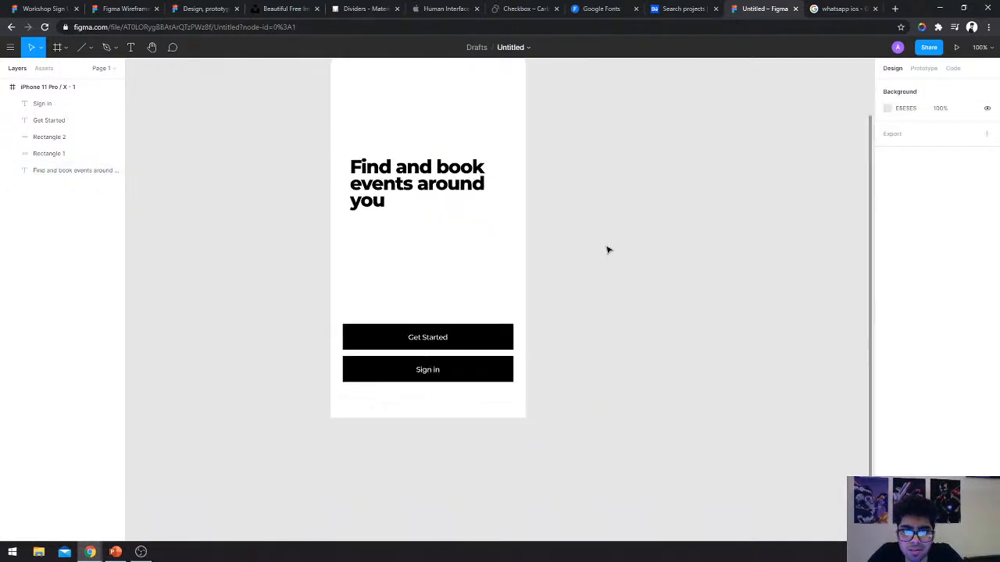
pyautogui.scroll(3, 607, 248)
pyautogui.click(398, 305)
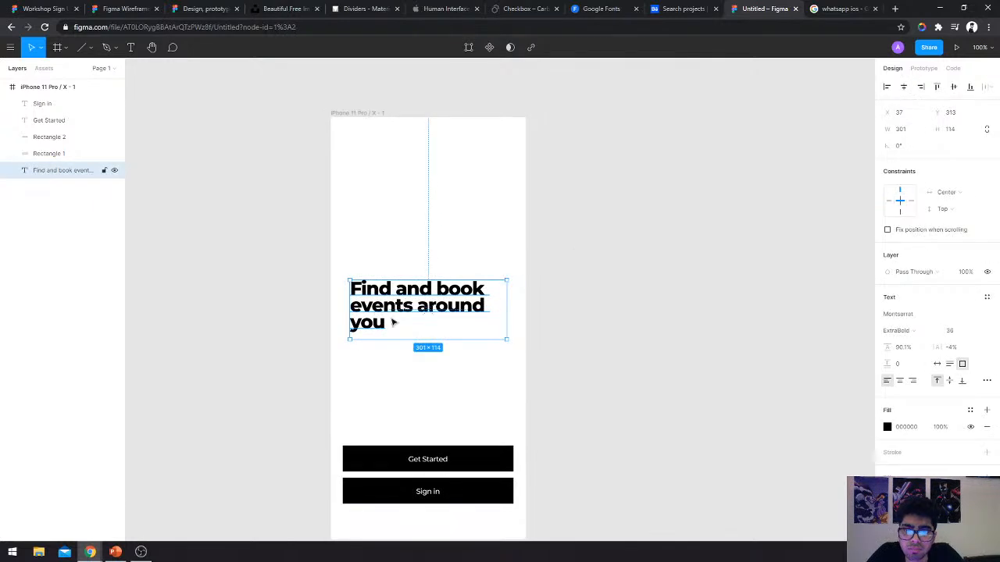
pyautogui.click(440, 460)
pyautogui.moveTo(440, 461); pyautogui.dragTo(439, 394)
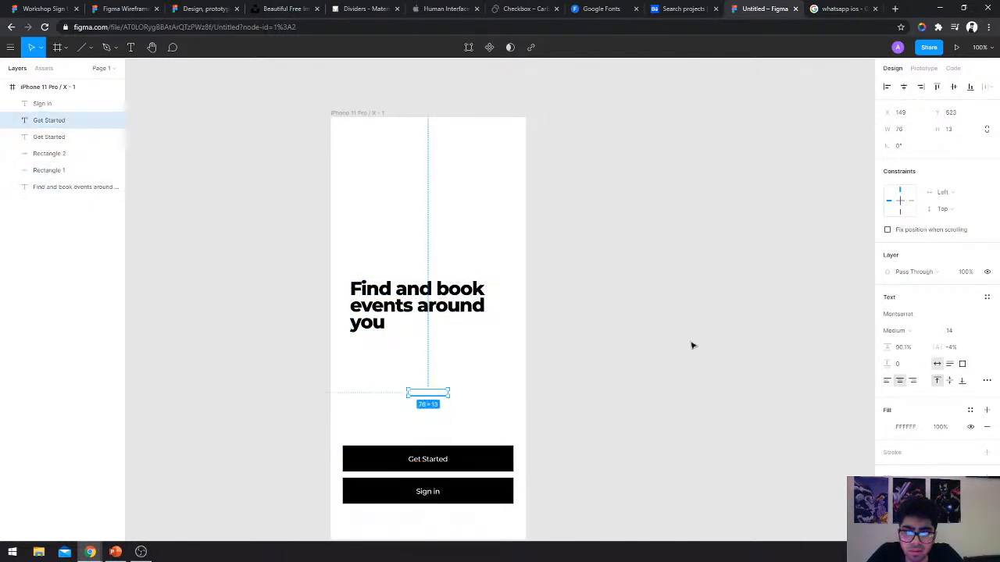
# Left-align the copied "Get Started" text and set its fill to black, 000000.
pyautogui.click(886, 383)
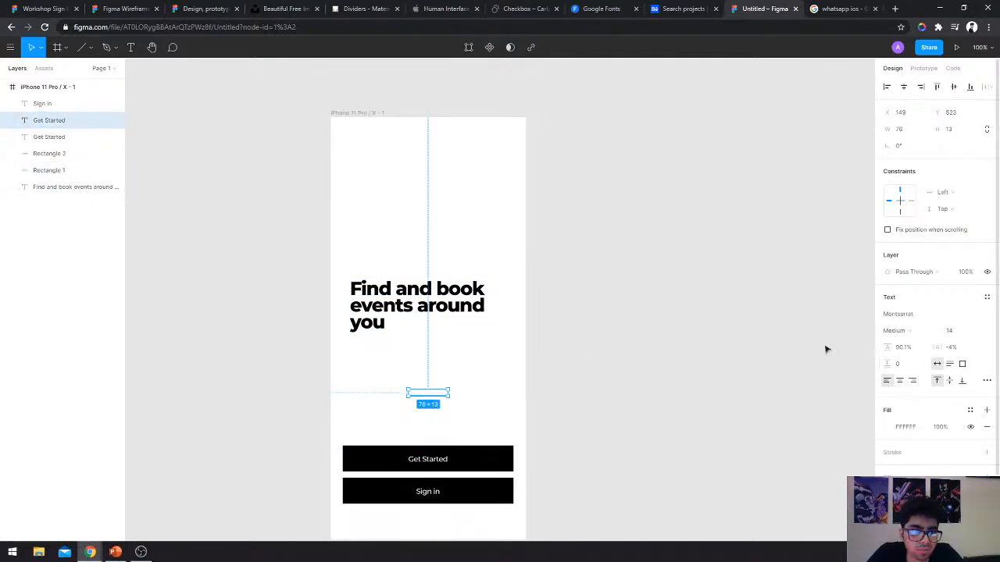
pyautogui.click(889, 429)
pyautogui.moveTo(826, 367); pyautogui.dragTo(813, 434)
pyautogui.click(544, 517)
pyautogui.click(536, 393)
pyautogui.click(420, 393)
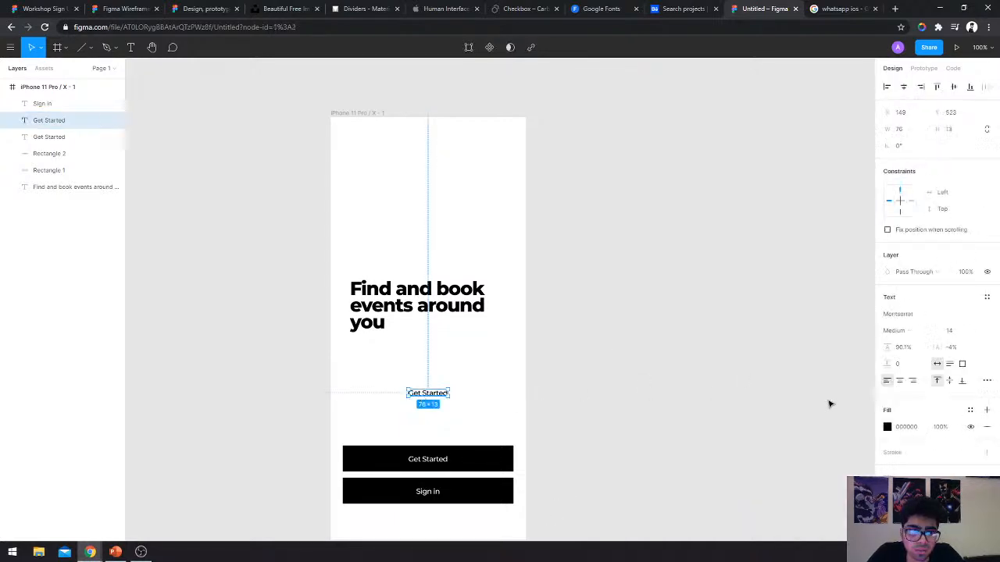
# Enlarge the copied text's box to about 145 × 49.
pyautogui.moveTo(450, 393); pyautogui.dragTo(486, 394)
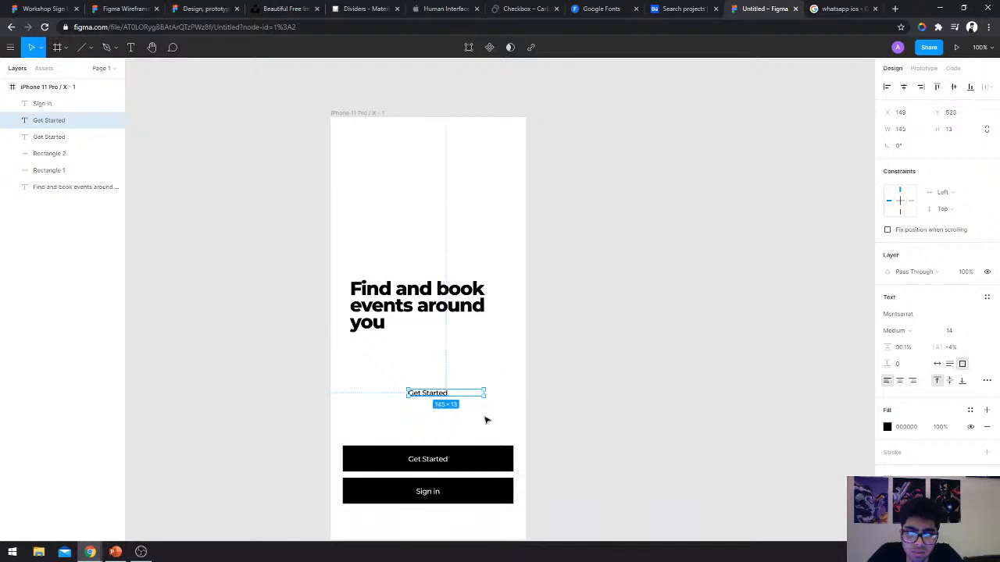
pyautogui.click(950, 365)
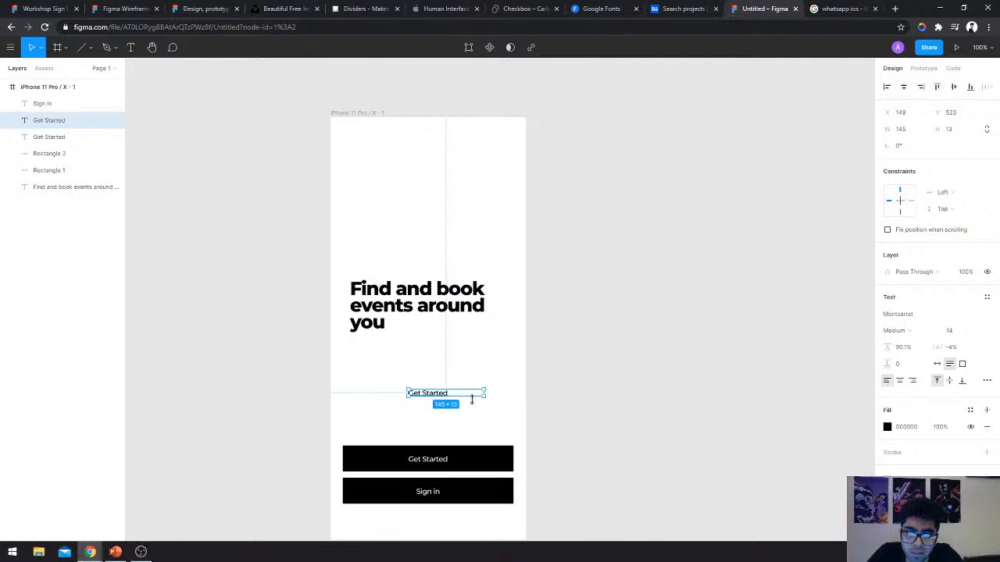
pyautogui.moveTo(473, 399); pyautogui.dragTo(477, 415)
# Replace the copied text with "Look for the best concerts, and live performances in your locality".
pyautogui.doubleClick(434, 398)
pyautogui.click(432, 396)
pyautogui.hotkey('ctrl', 'a')
pyautogui.write('Find')
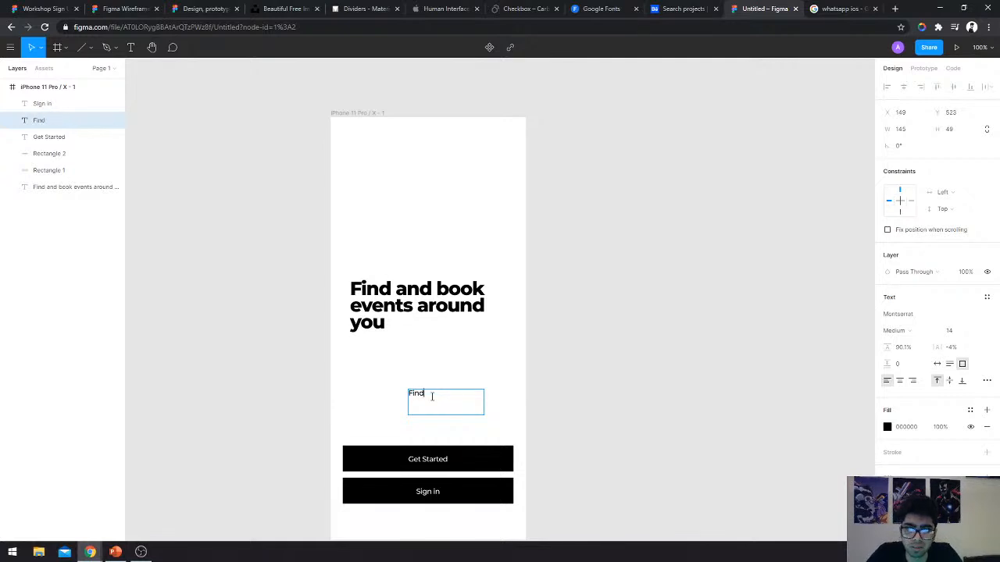
pyautogui.hotkey('ctrl', 'a')
pyautogui.write('Look for th')
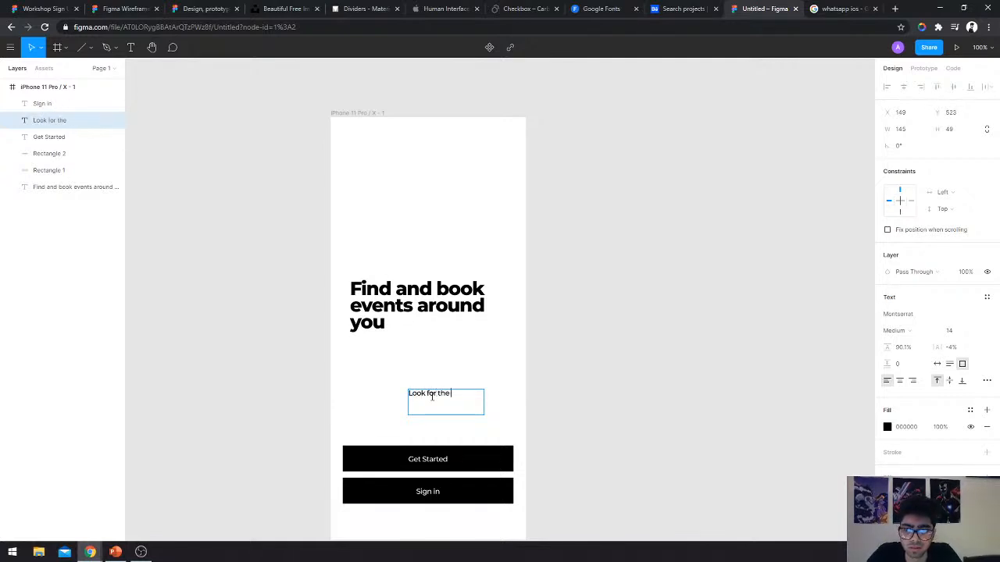
pyautogui.write('e best concerts, and live per')
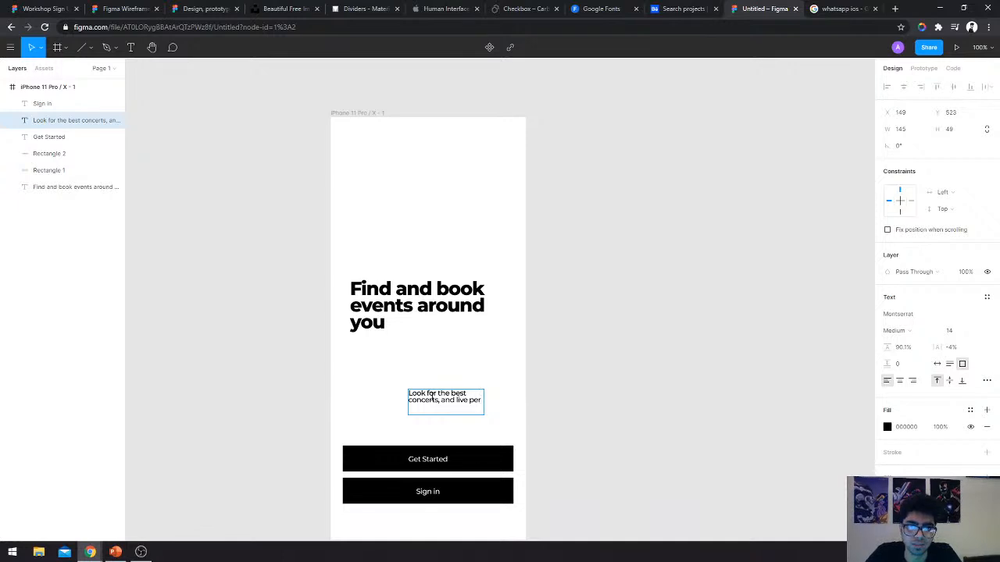
pyautogui.write('formances in your local')
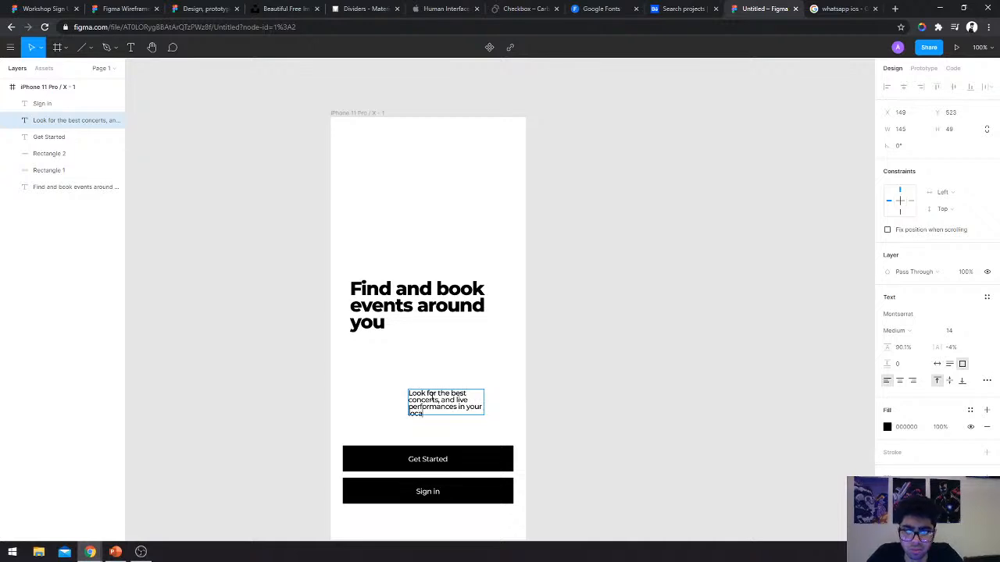
pyautogui.press('Escape')
# Widen the description's text box, and line up the description and the heading with the buttons' left edge at X 23.
pyautogui.moveTo(484, 400); pyautogui.dragTo(515, 401)
pyautogui.moveTo(440, 395); pyautogui.dragTo(376, 407)
pyautogui.moveTo(380, 304); pyautogui.dragTo(372, 305)
pyautogui.scroll(-2, 350, 336)
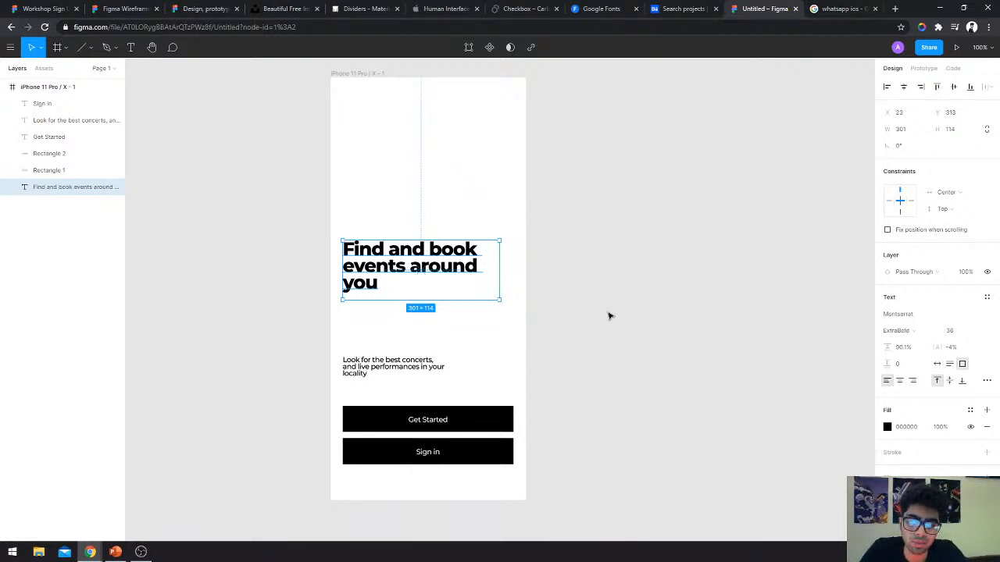
# Widen the description's text box to about 268 and move it up beneath the heading, at about Y 441.
pyautogui.click(414, 364)
pyautogui.moveTo(446, 367); pyautogui.dragTo(480, 367)
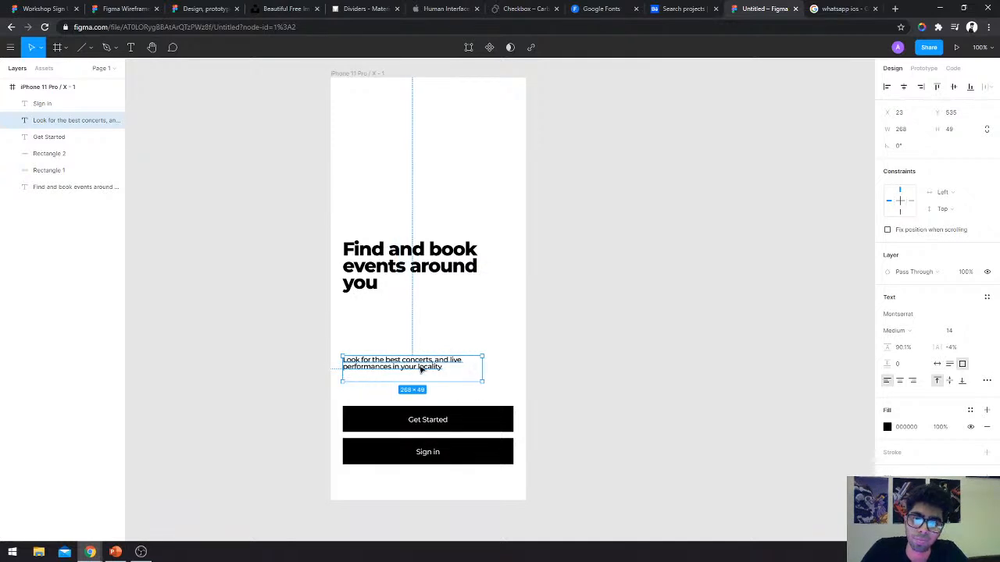
pyautogui.moveTo(378, 370); pyautogui.dragTo(375, 320)
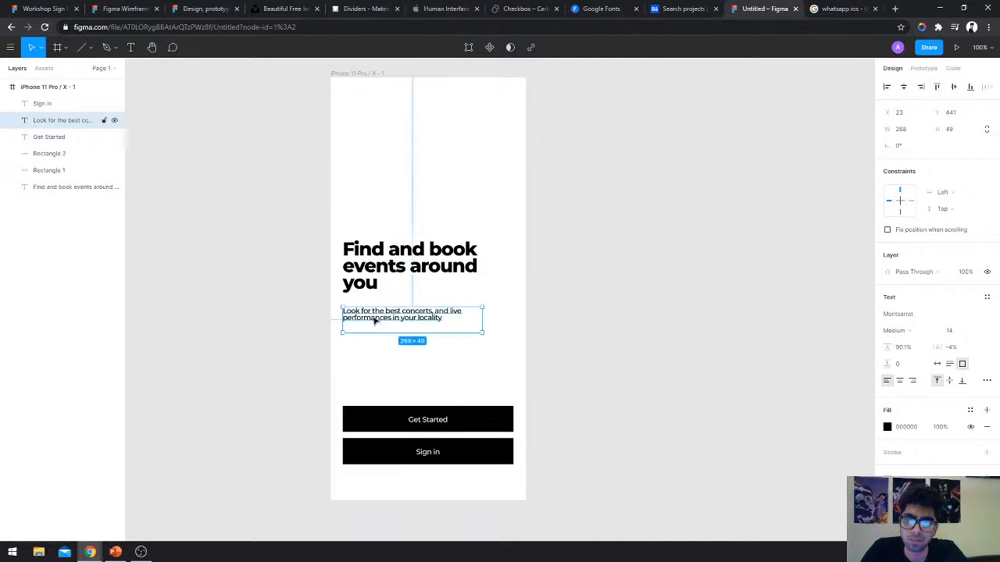
pyautogui.click(391, 353)
pyautogui.click(366, 314)
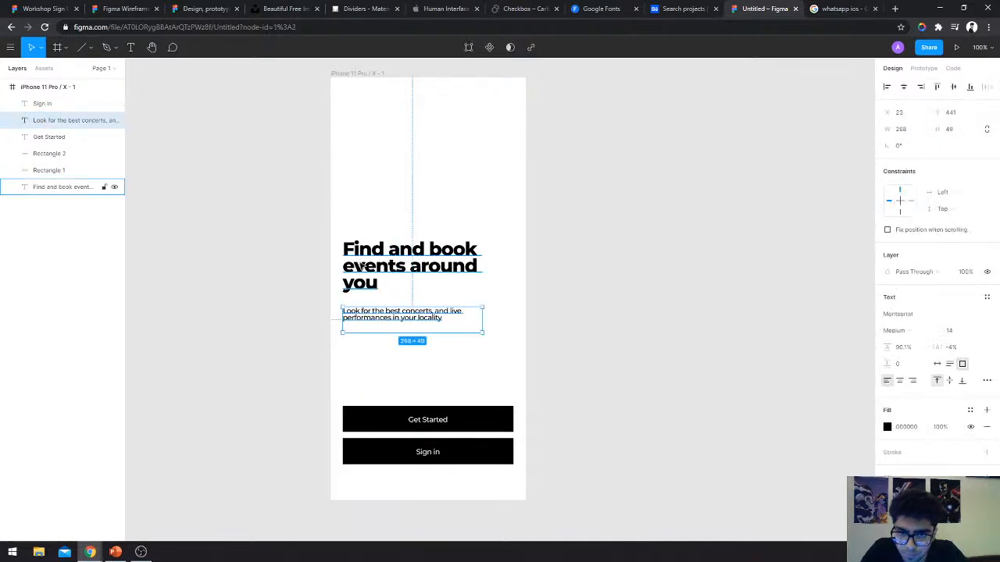
pyautogui.keyDown('shift'); pyautogui.click(70, 187); pyautogui.keyUp('shift')
pyautogui.click(634, 281)
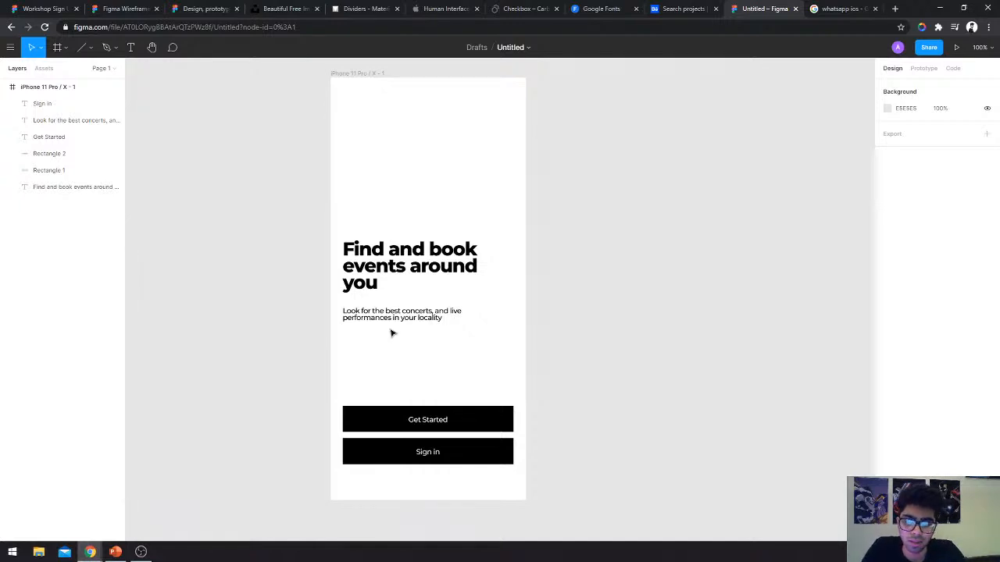
# Lower the top edge of the description's text box slightly to widen its gap from the heading.
pyautogui.click(418, 318)
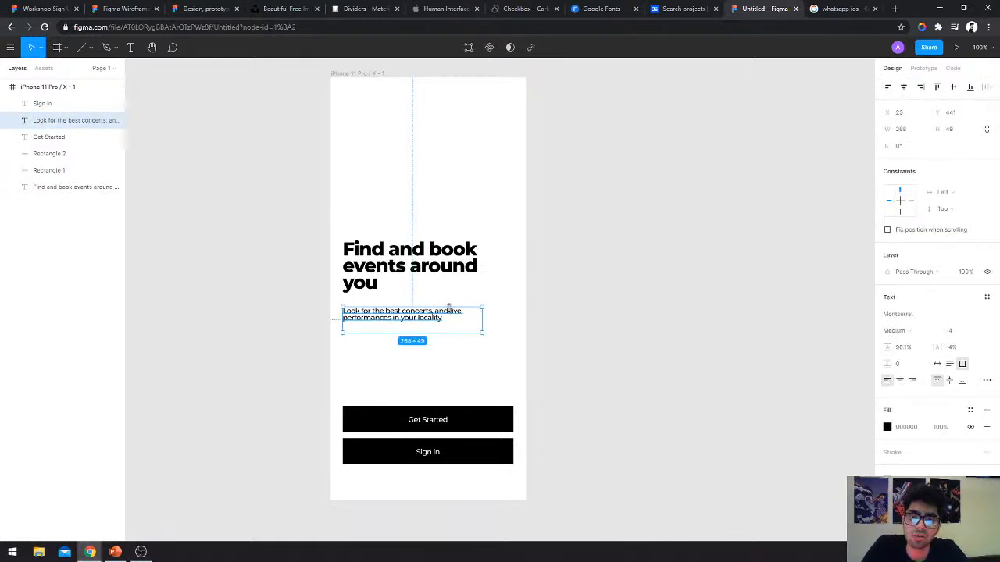
pyautogui.moveTo(450, 307); pyautogui.dragTo(450, 311)
pyautogui.click(507, 316)
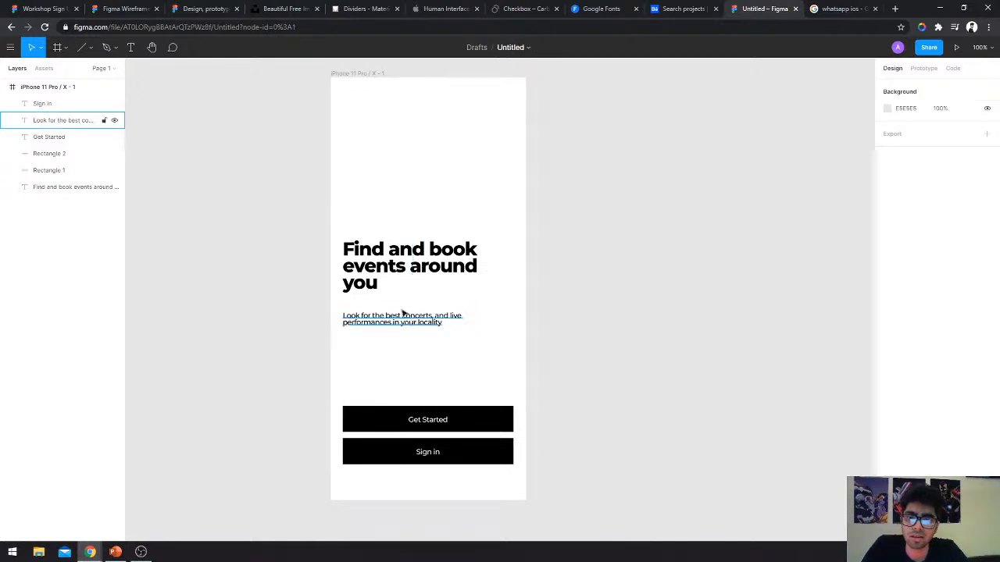
pyautogui.click(343, 318)
pyautogui.moveTo(340, 321); pyautogui.dragTo(342, 322)
pyautogui.click(363, 408)
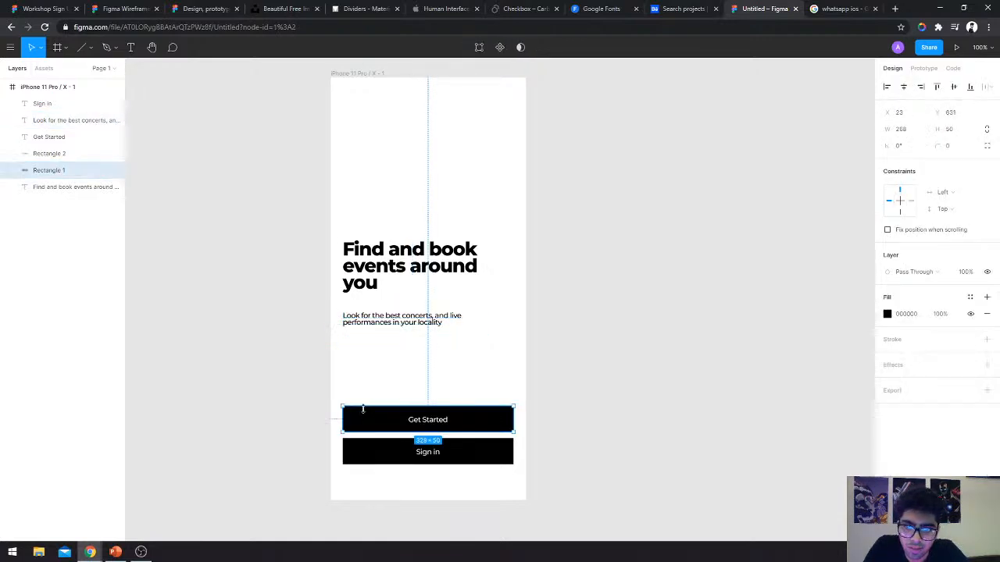
pyautogui.click(562, 351)
# Move the heading and description together downward, closer to the "Get Started" button.
pyautogui.scroll(-1, 437, 343)
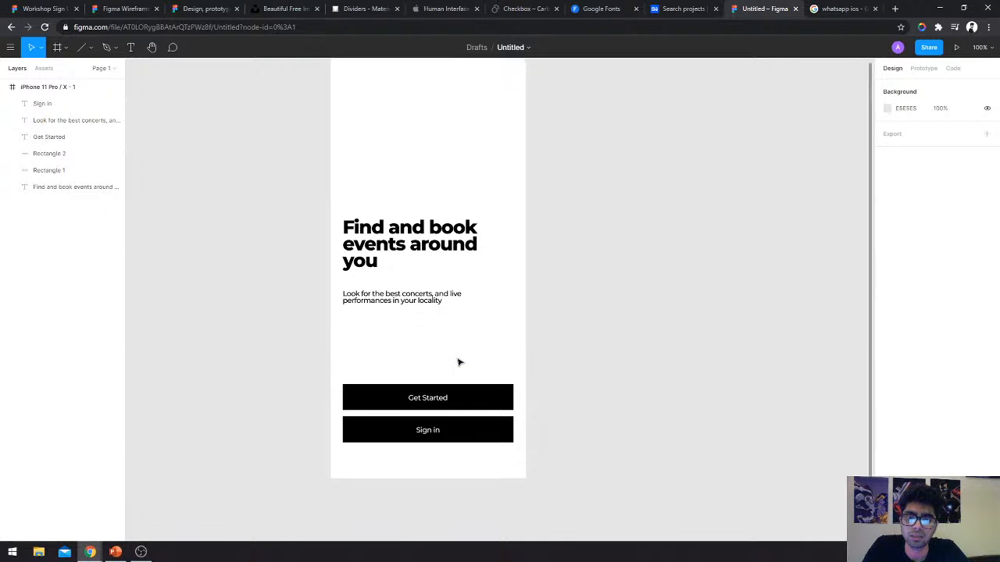
pyautogui.moveTo(396, 198); pyautogui.dragTo(367, 308)
pyautogui.click(549, 273)
pyautogui.scroll(4, 549, 273)
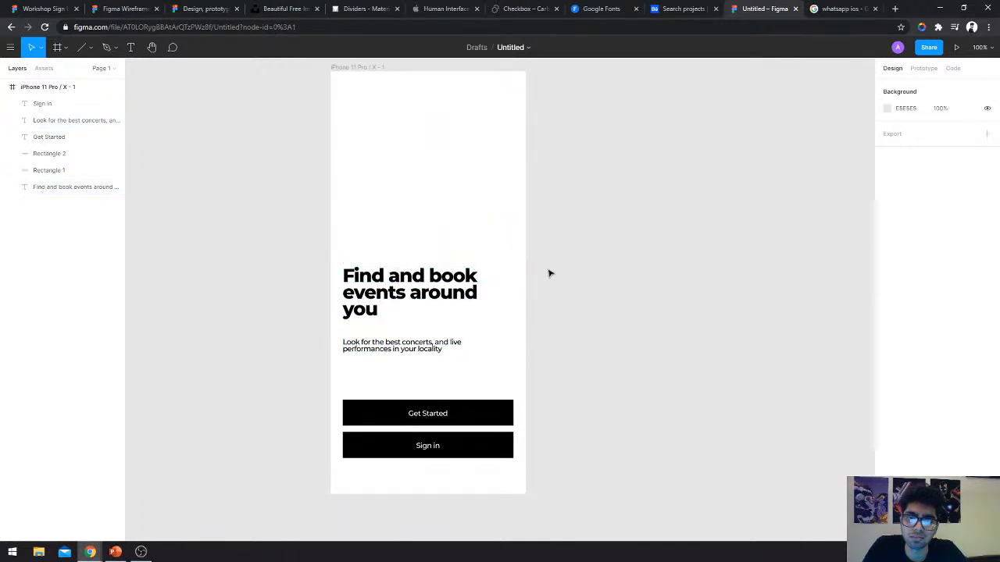
pyautogui.scroll(-3, 518, 263)
pyautogui.scroll(-1, 505, 273)
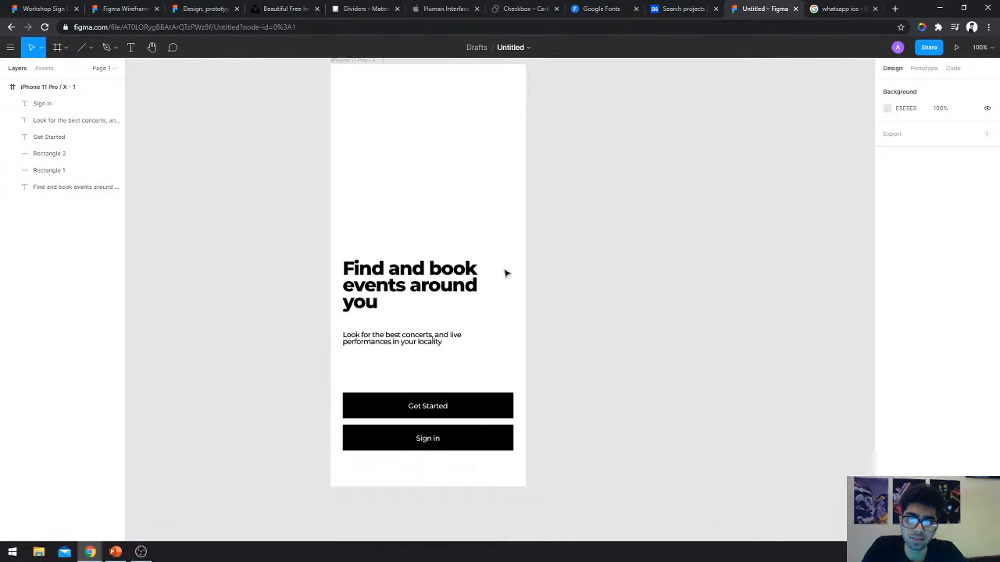
pyautogui.scroll(2, 505, 274)
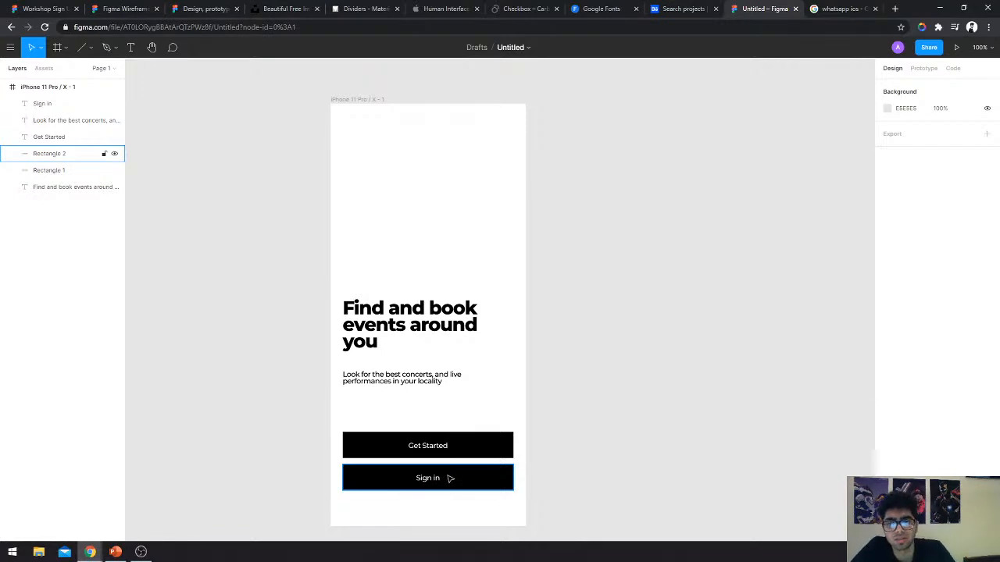
pyautogui.scroll(-1, 309, 117)
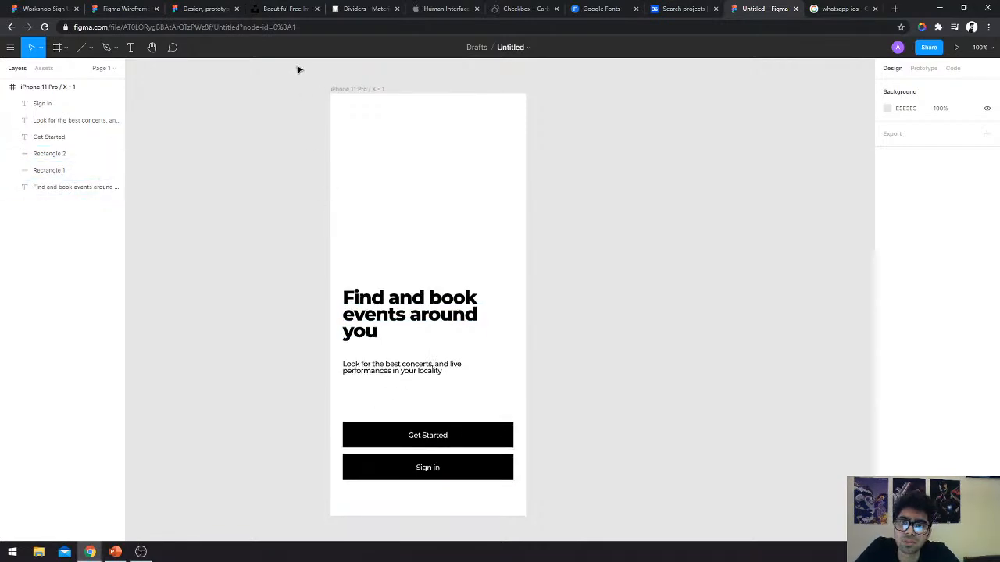
# Switch to the Unsplash website and look over its homepage of free photos.
pyautogui.click(274, 11)
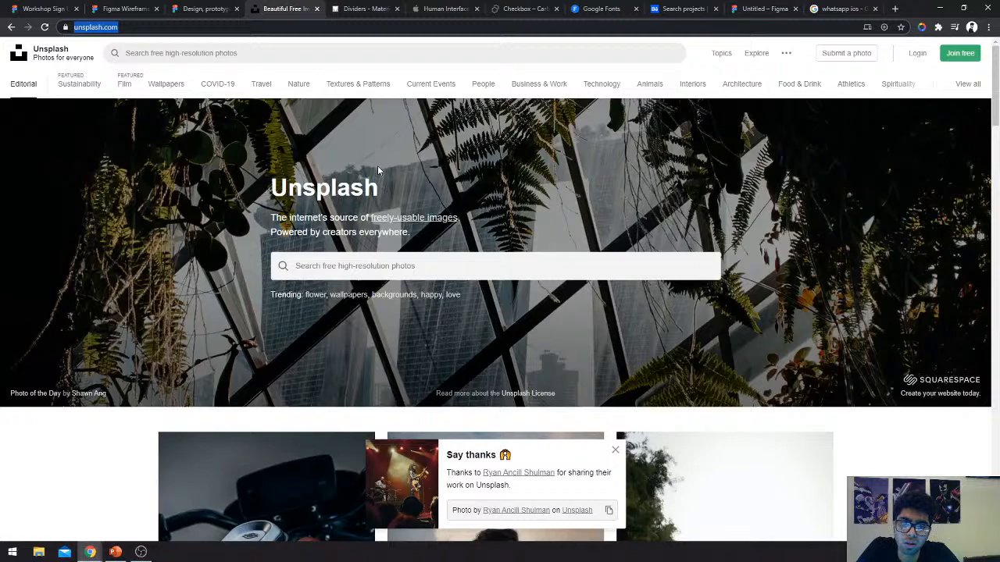
pyautogui.scroll(-1, 461, 274)
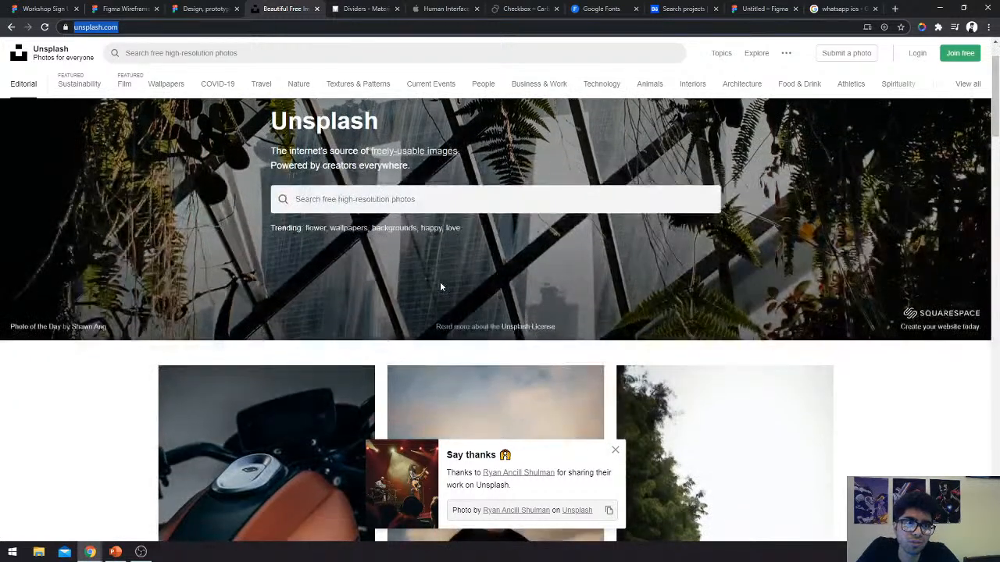
pyautogui.scroll(-1, 440, 287)
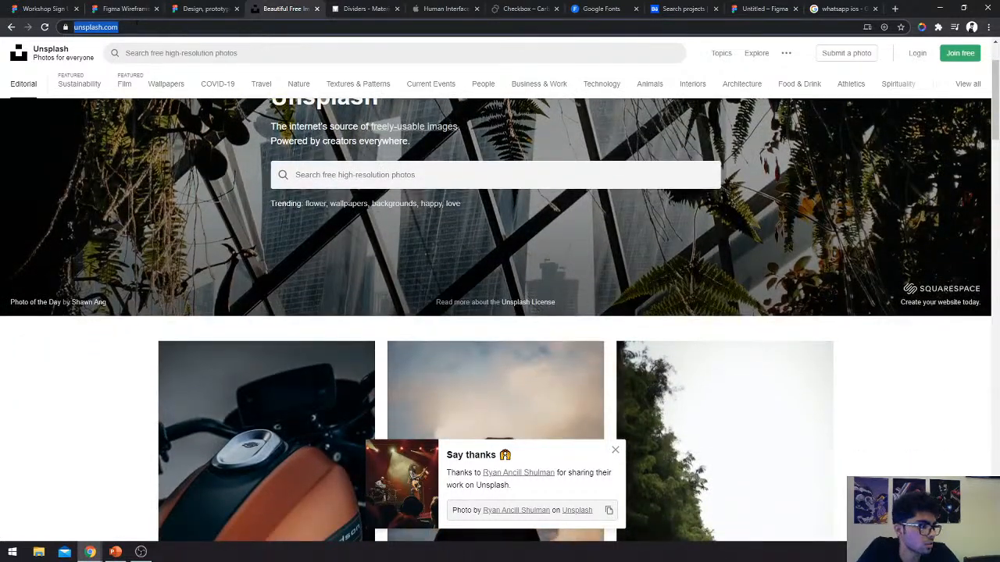
# Search Unsplash for "rock band" and browse the photo results for a concert image.
pyautogui.click(167, 55)
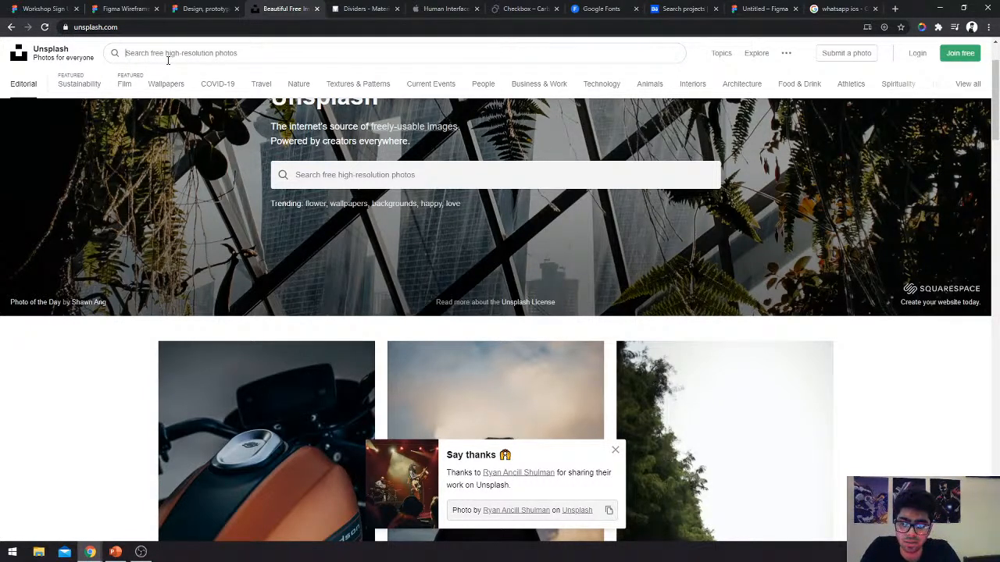
pyautogui.write('rock')
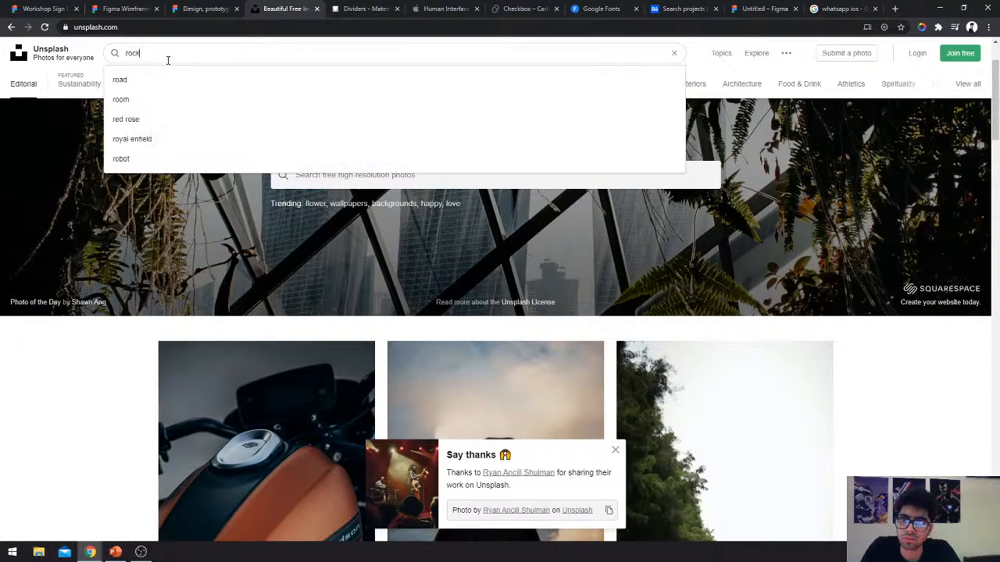
pyautogui.write(' band')
pyautogui.press('Return')
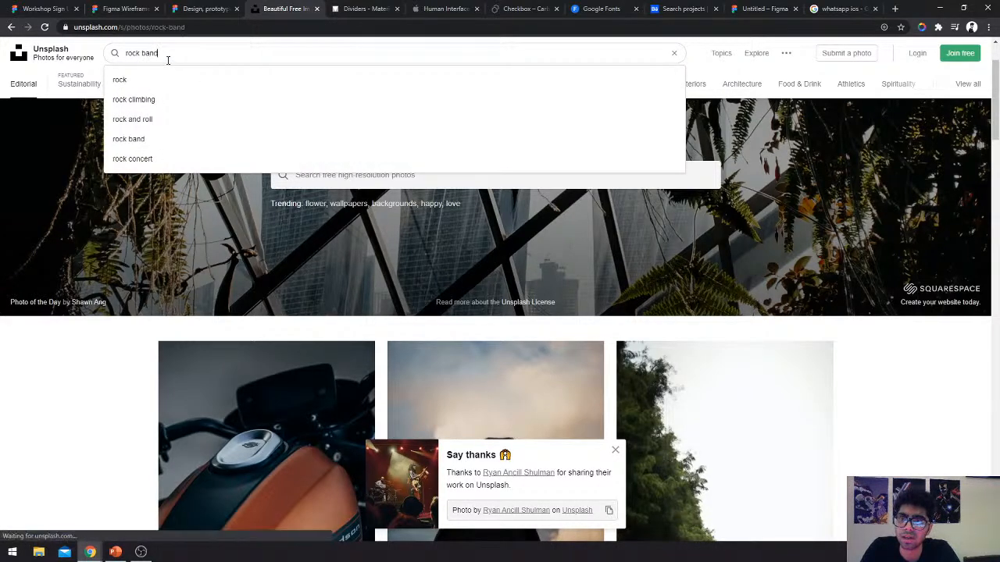
pyautogui.scroll(-1, 231, 149)
pyautogui.scroll(-3, 231, 148)
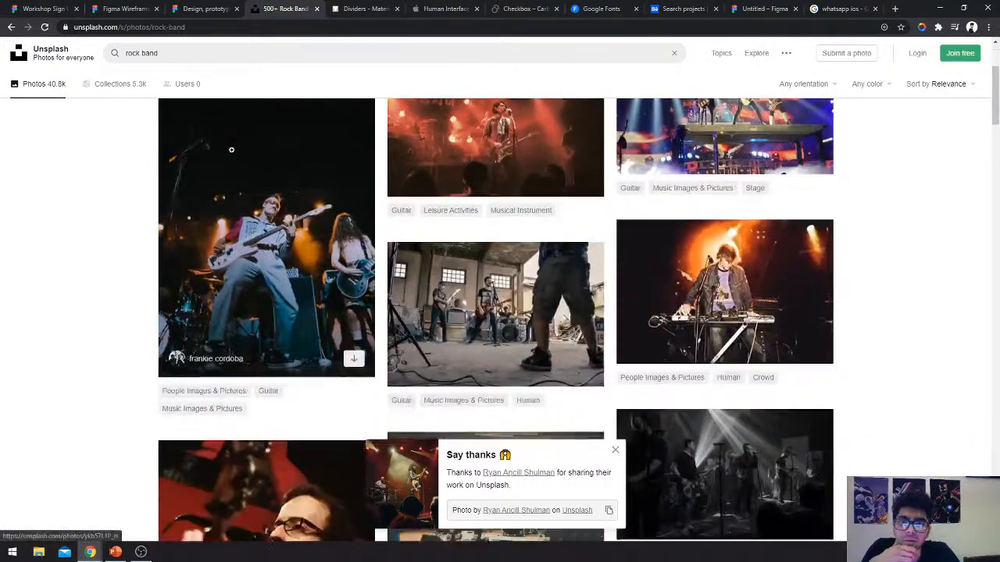
pyautogui.scroll(-8, 231, 149)
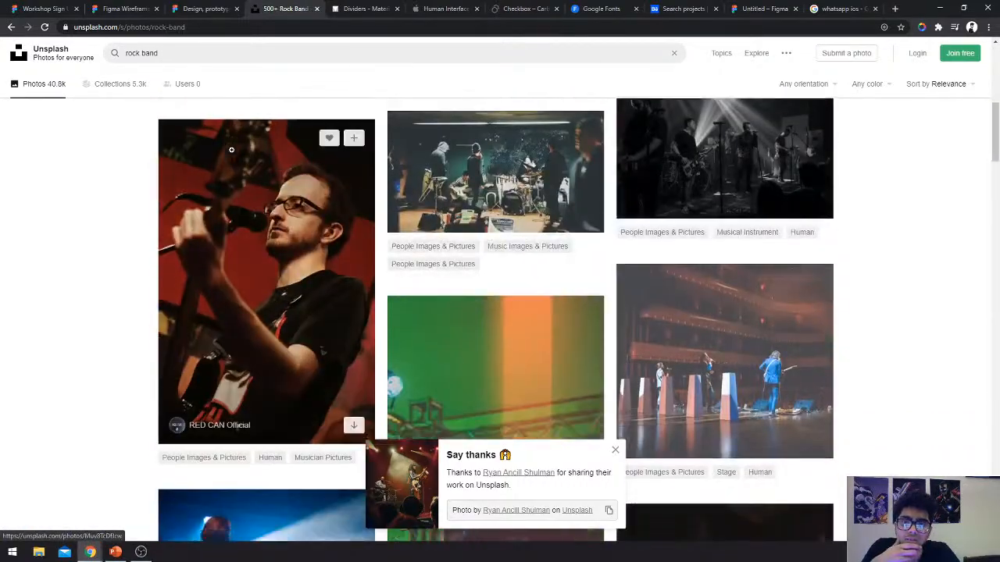
pyautogui.scroll(-4, 231, 154)
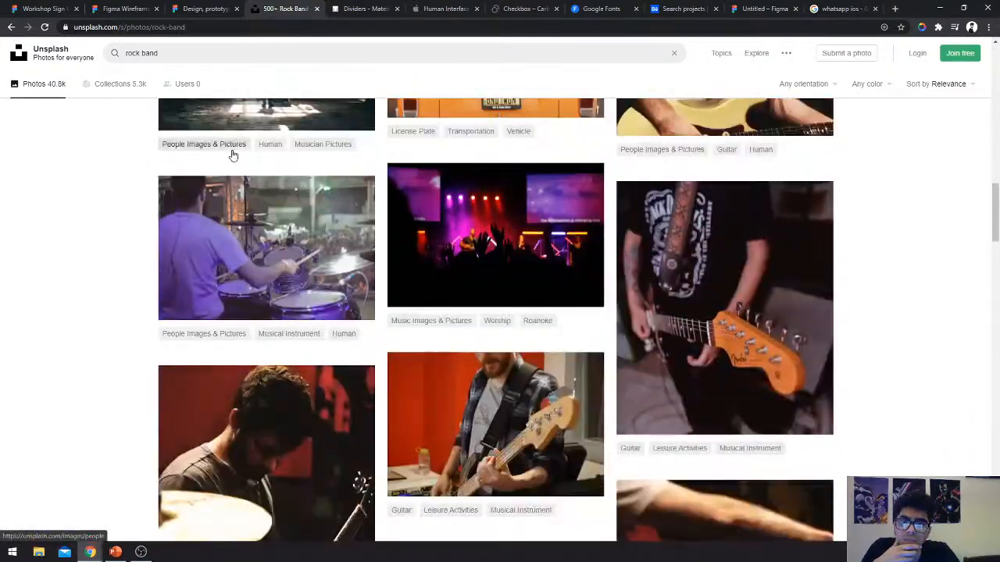
pyautogui.scroll(2, 386, 216)
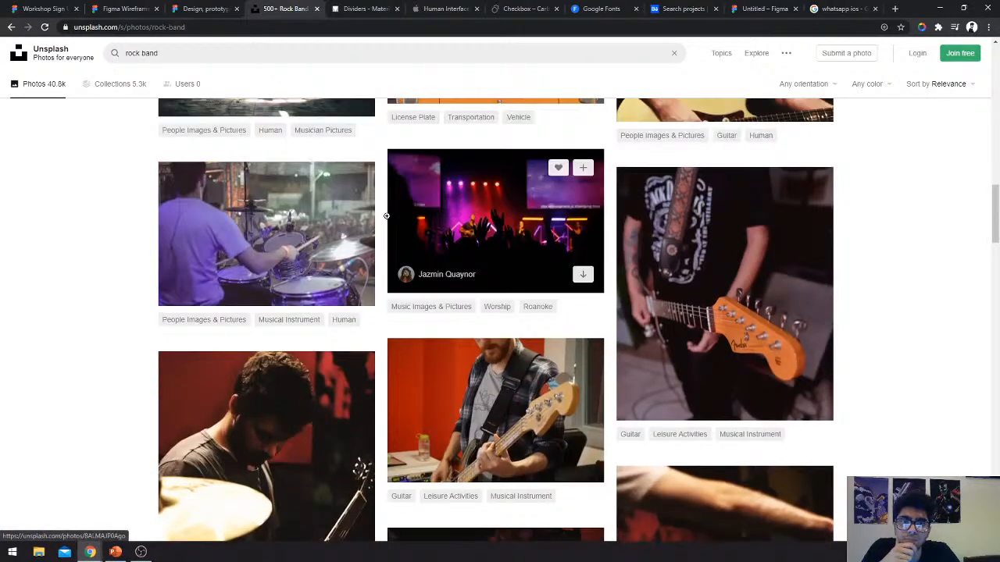
# Open the concert photo with raised hands and purple-red stage lights and download it in the Large (2400x1600) size.
pyautogui.click(488, 220)
pyautogui.scroll(-2, 580, 287)
pyautogui.scroll(3, 580, 287)
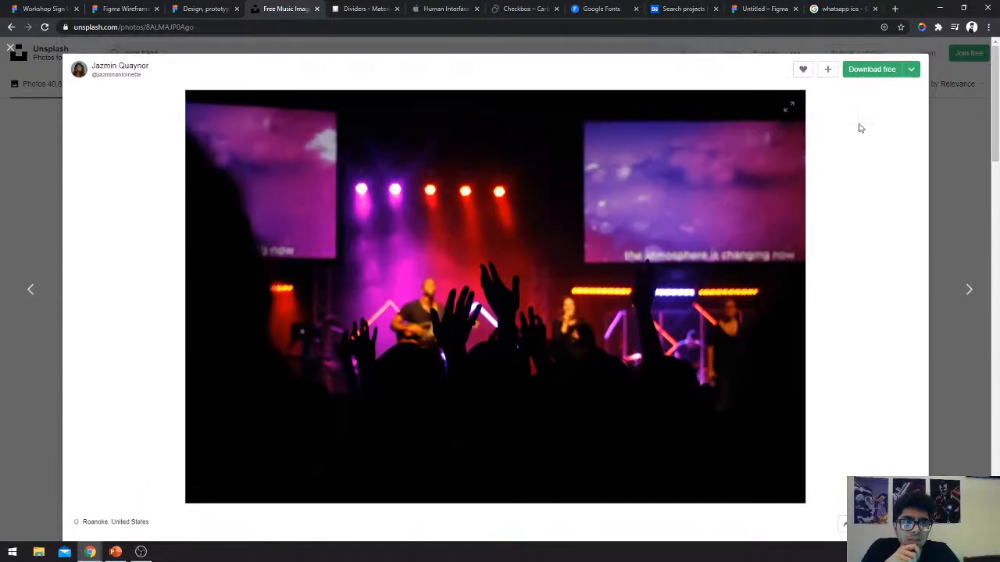
pyautogui.click(910, 72)
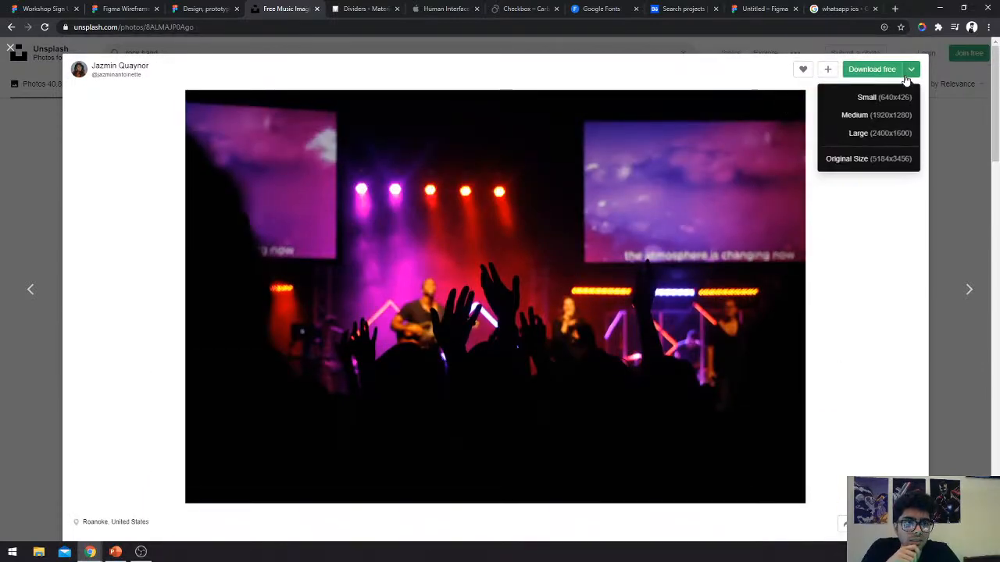
pyautogui.click(861, 133)
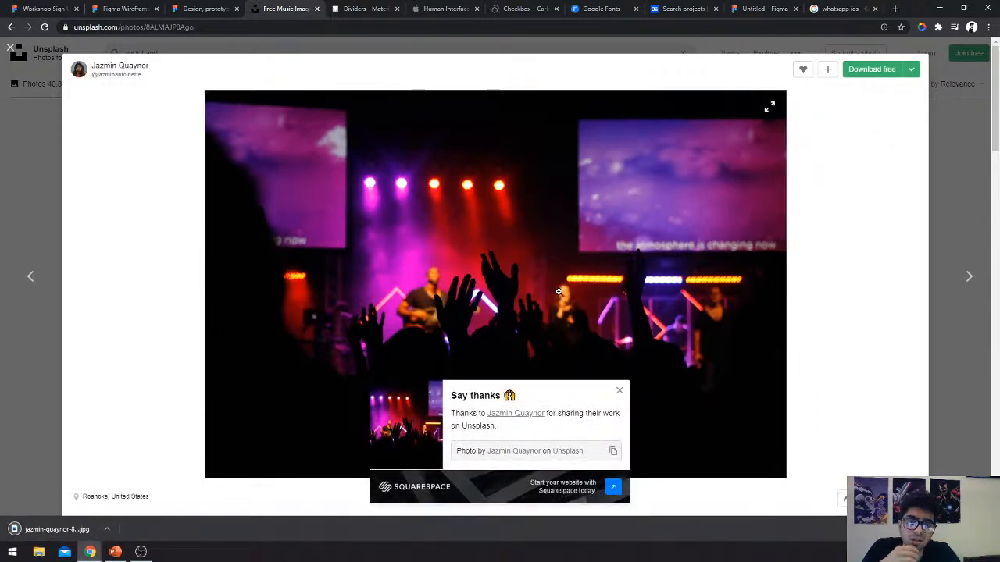
pyautogui.click(622, 398)
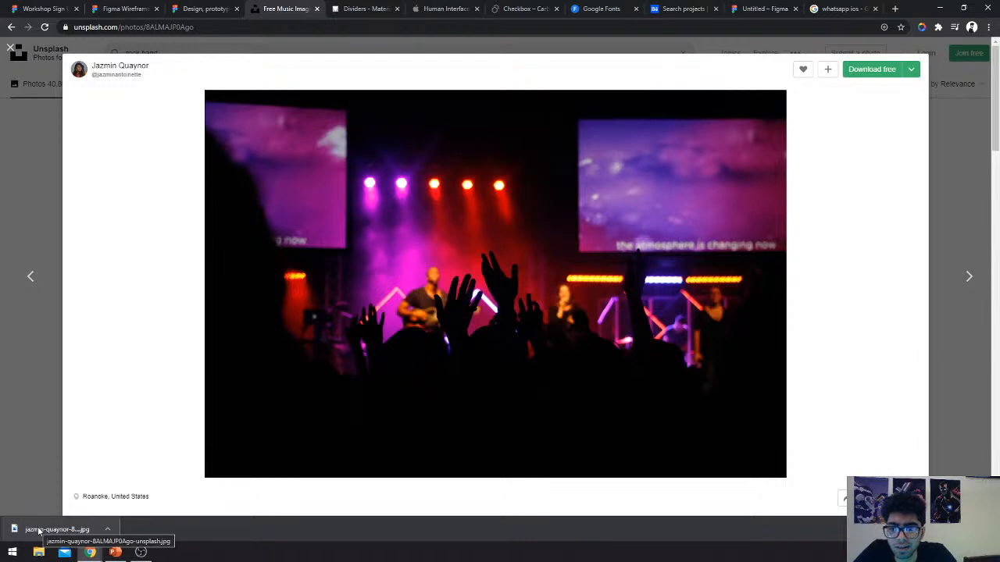
# Switch to Figma, place the downloaded concert photo in the iPhone 11 Pro / X - 1 frame and scale it proportionally to 1218 × 812.
pyautogui.moveTo(39, 531); pyautogui.dragTo(401, 187)
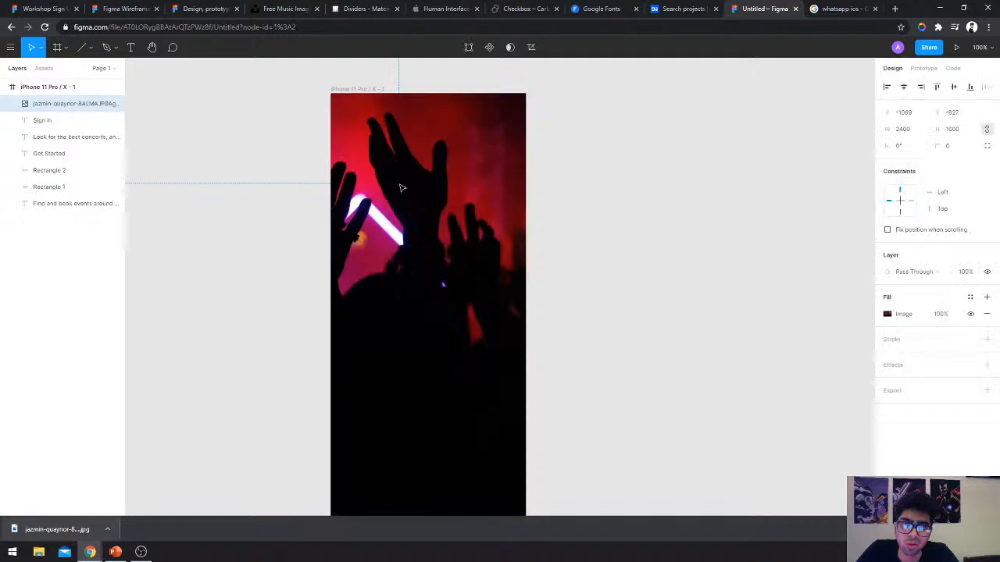
pyautogui.scroll(-5, 402, 187)
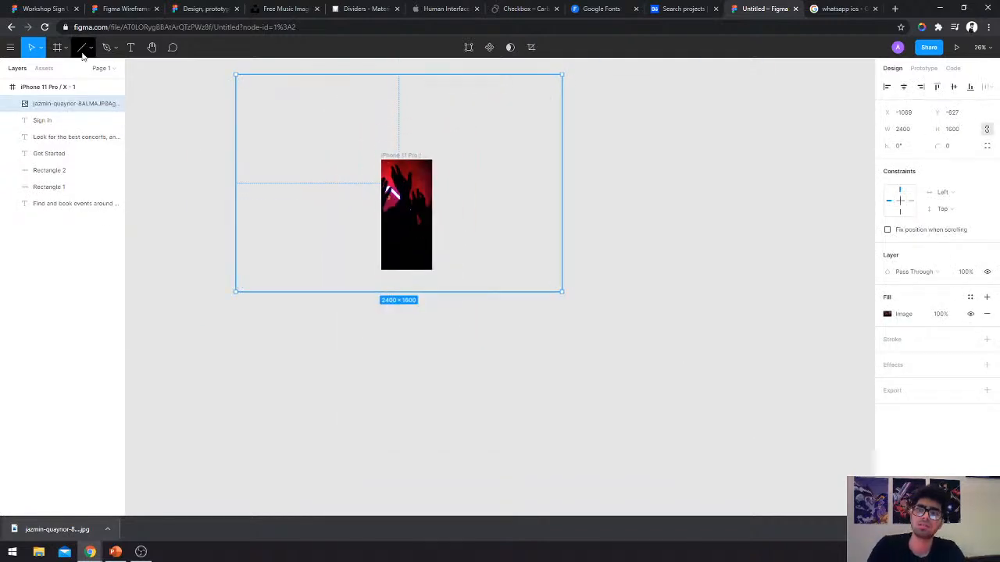
pyautogui.moveTo(413, 74); pyautogui.dragTo(415, 116)
pyautogui.hotkey('ctrl', 'z')
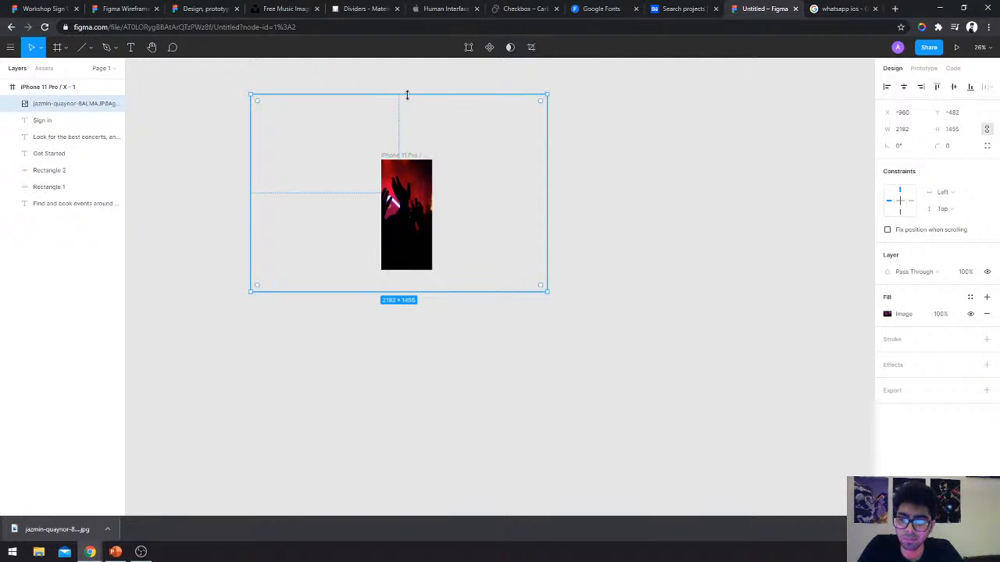
pyautogui.moveTo(406, 94); pyautogui.dragTo(408, 158)
pyautogui.moveTo(409, 292); pyautogui.dragTo(406, 269)
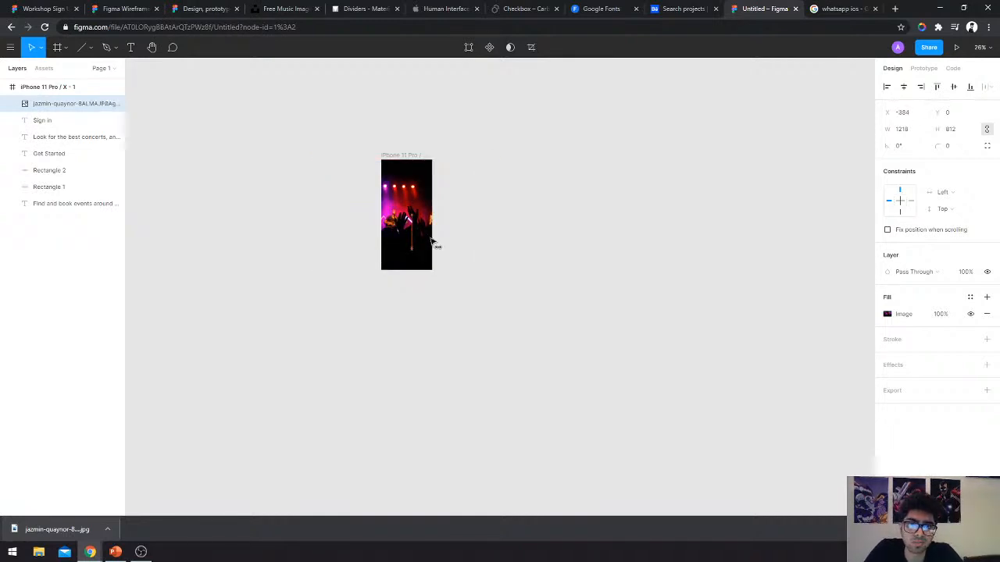
pyautogui.click(504, 239)
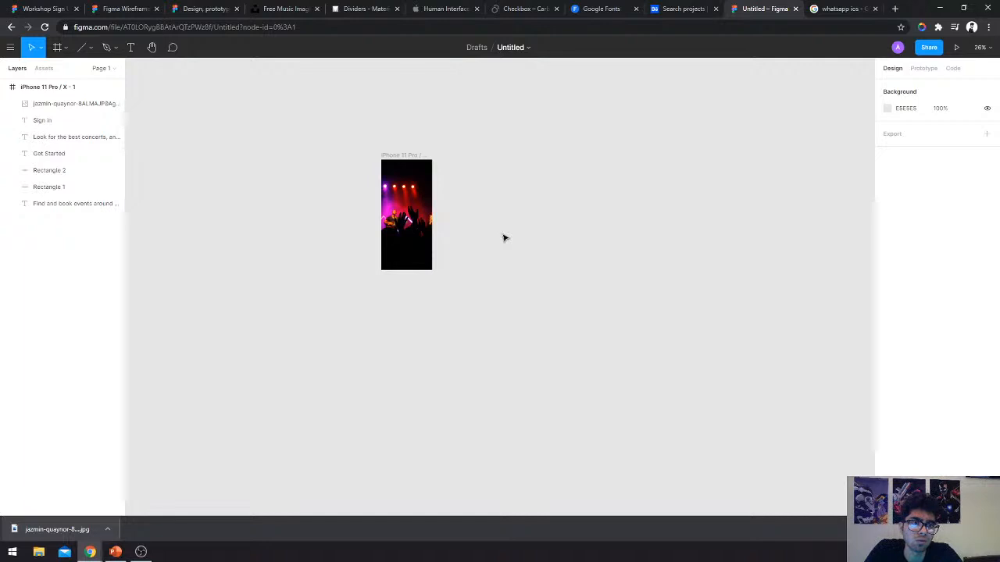
pyautogui.click(408, 222)
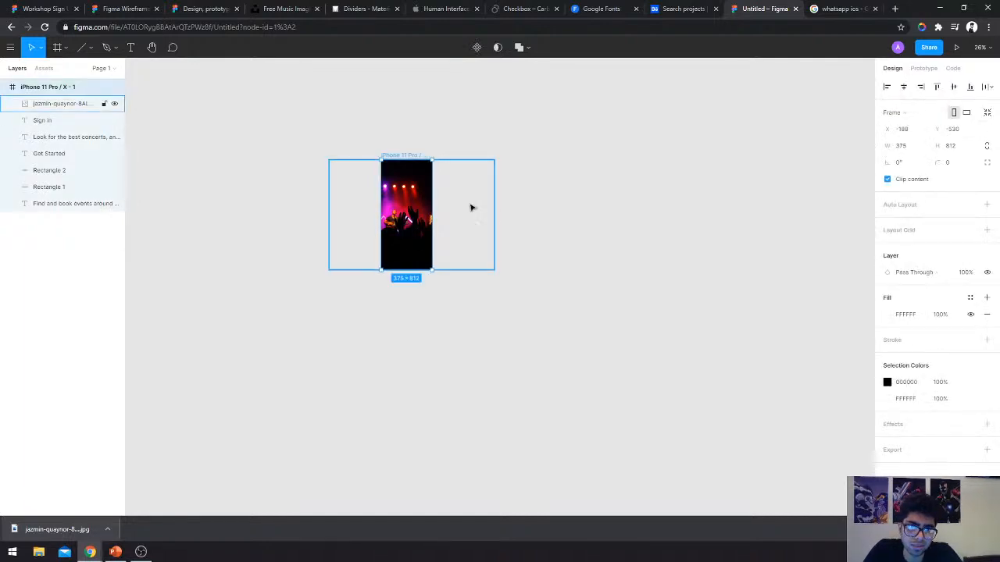
pyautogui.click(520, 217)
pyautogui.scroll(5, 522, 219)
pyautogui.scroll(-2, 521, 220)
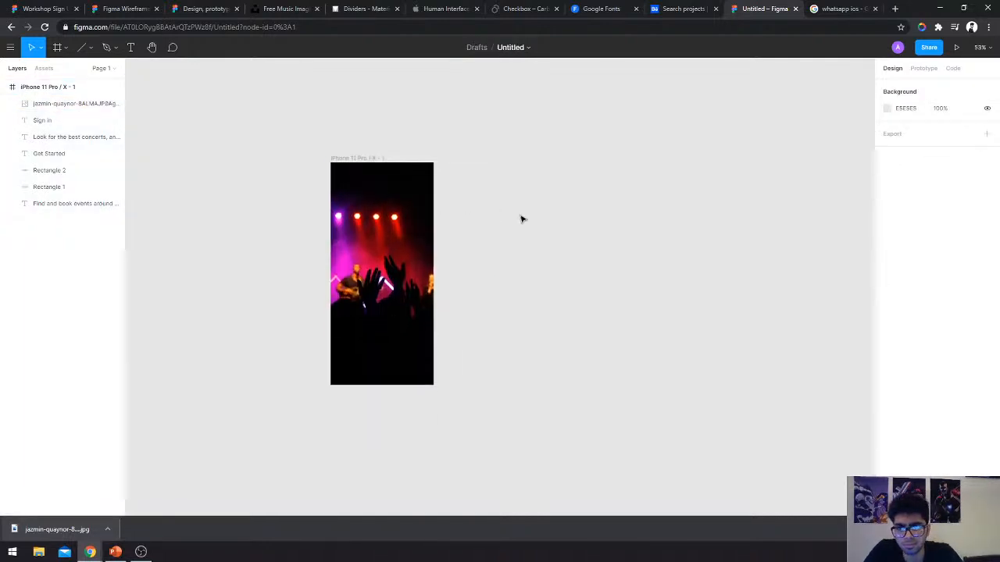
pyautogui.click(378, 230)
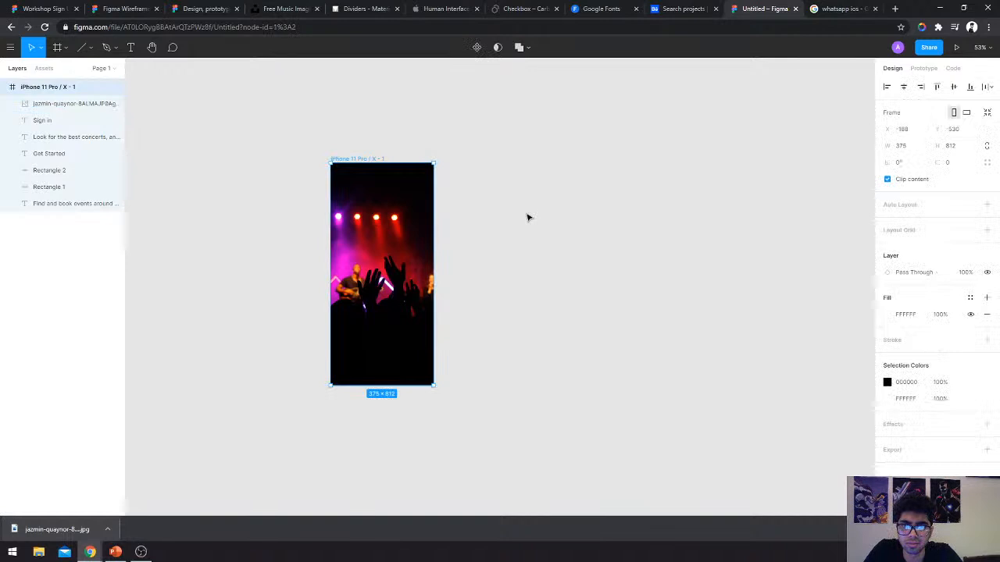
# Send the concert photo to the back of the frame, behind the texts and button rectangles.
pyautogui.click(63, 204)
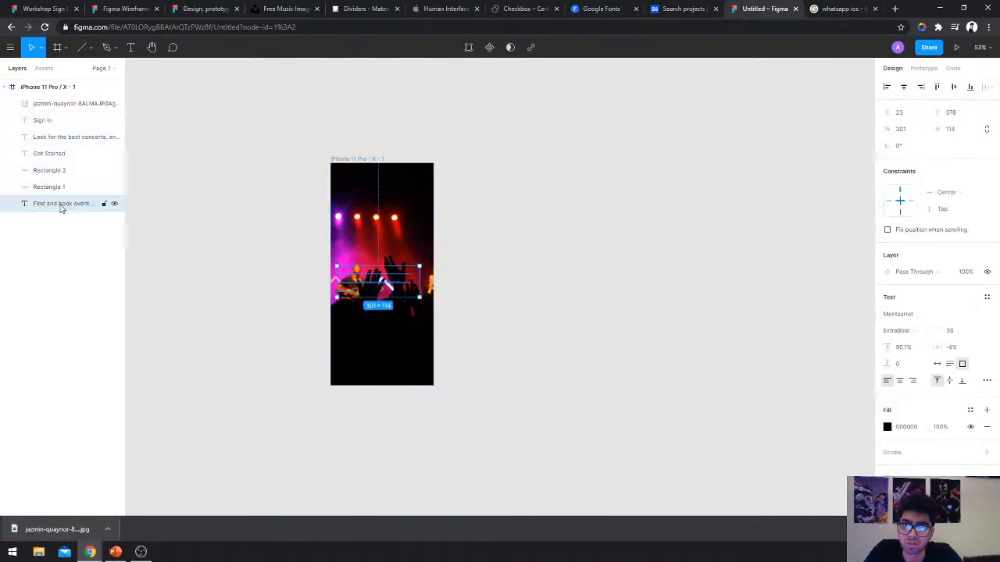
pyautogui.click(57, 109)
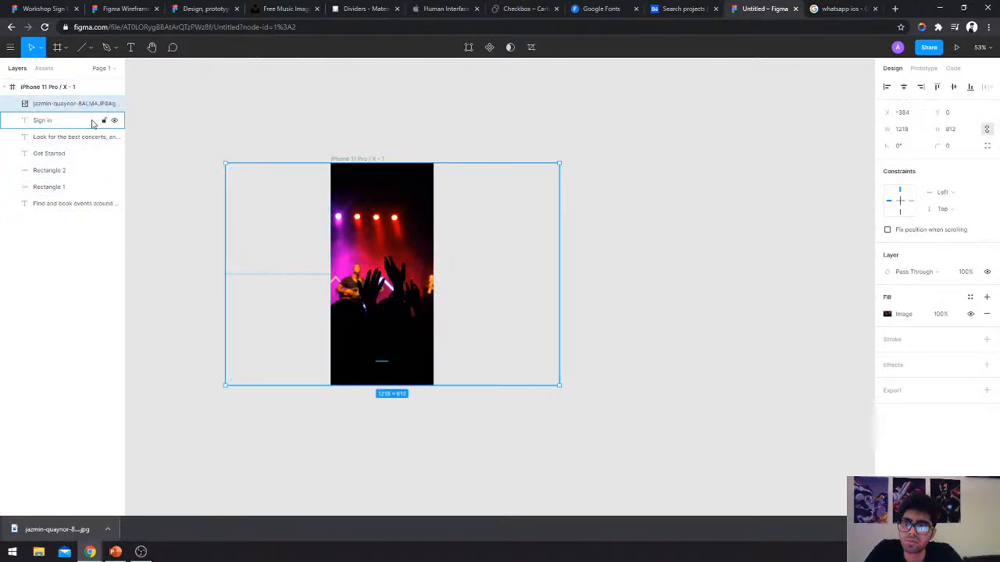
pyautogui.rightClick(50, 107)
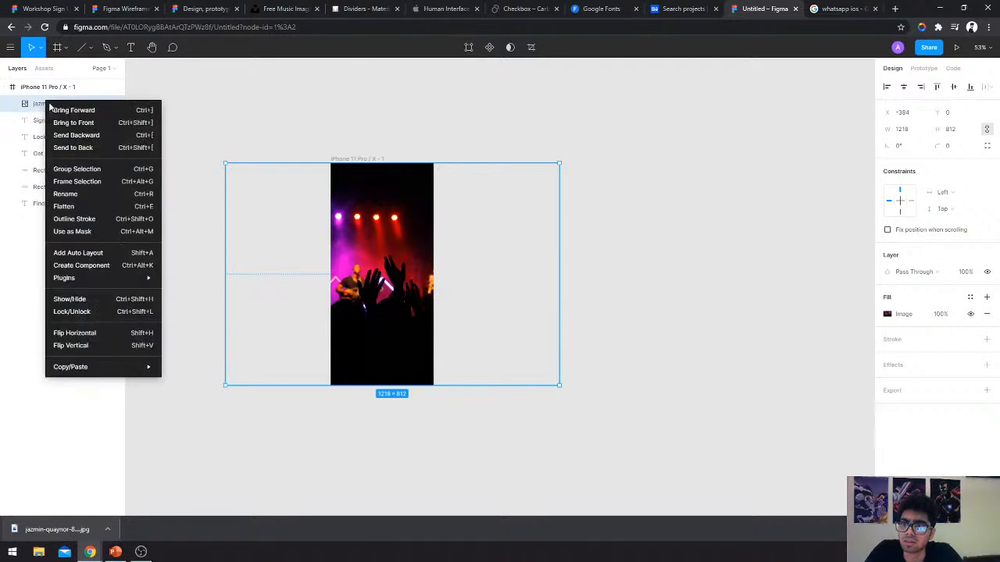
pyautogui.click(243, 109)
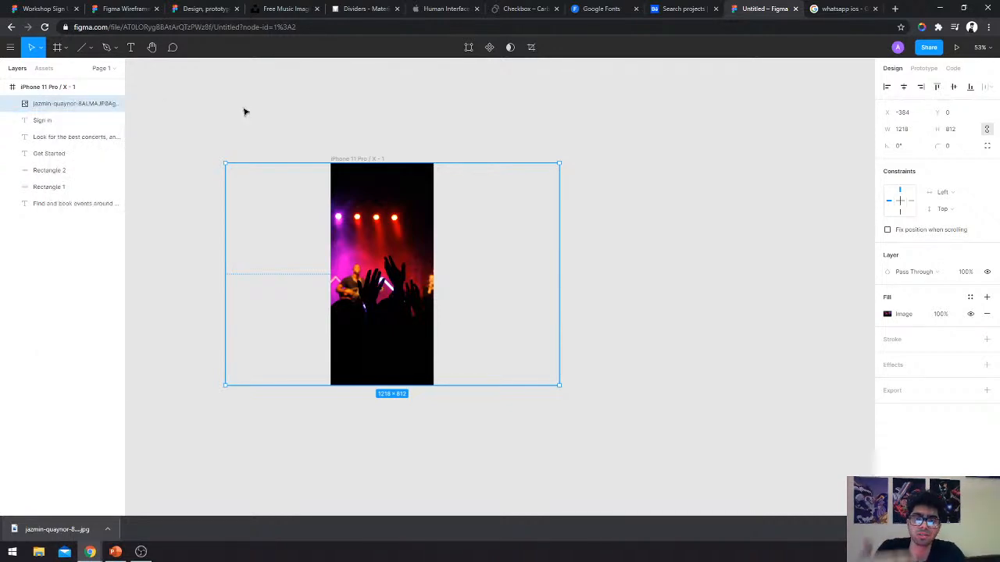
pyautogui.rightClick(49, 102)
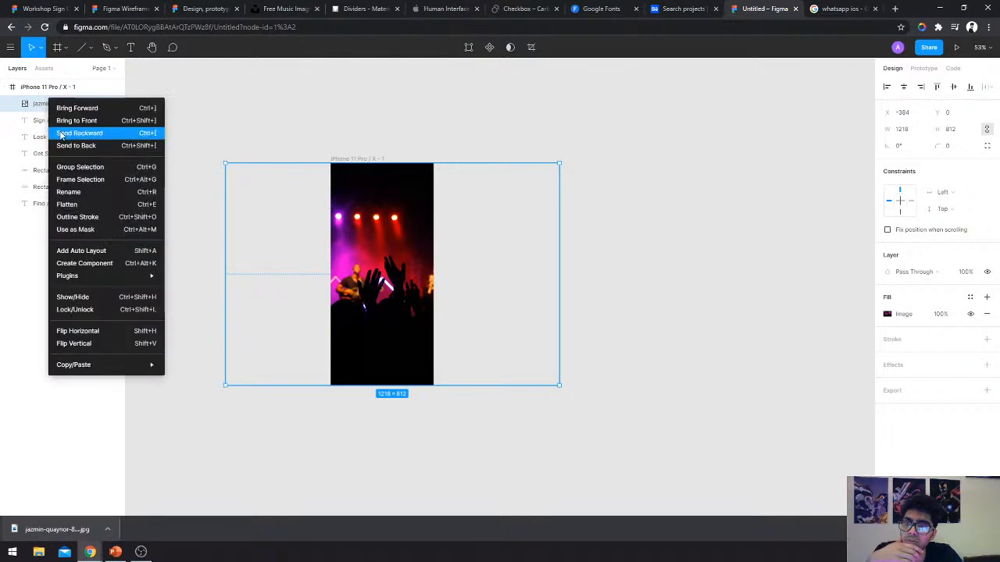
pyautogui.click(266, 91)
pyautogui.rightClick(57, 108)
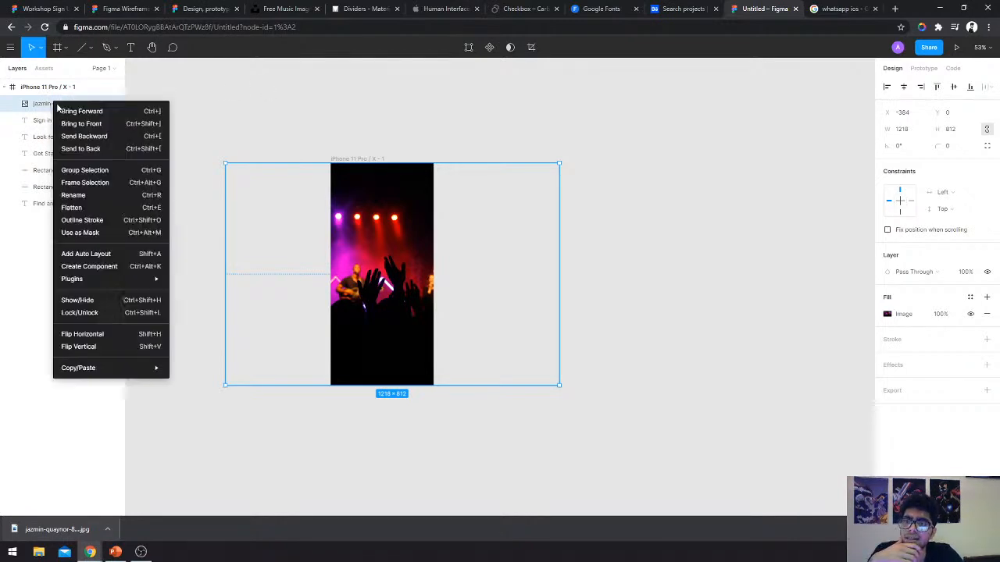
pyautogui.click(119, 149)
pyautogui.click(582, 218)
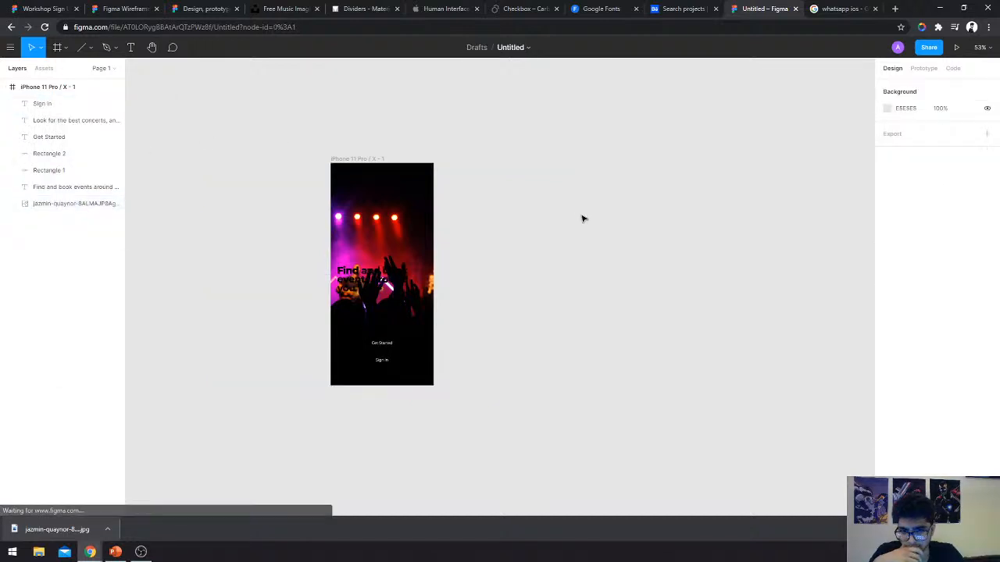
# Recolor all black elements within the iPhone 11 Pro / X - 1 frame to white, FFFFFF.
pyautogui.hscroll(-2, 582, 219)
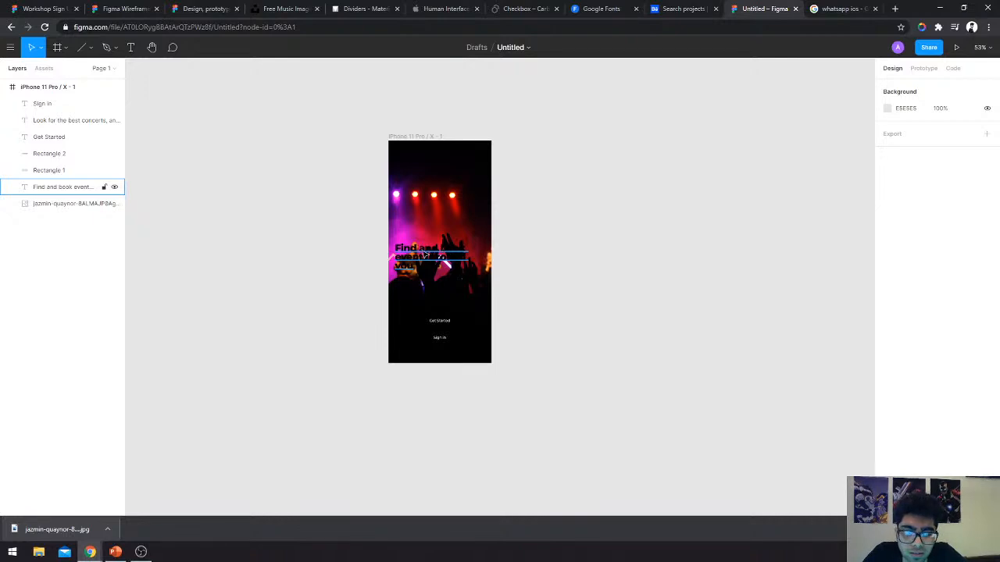
pyautogui.hotkey('shift', '0')
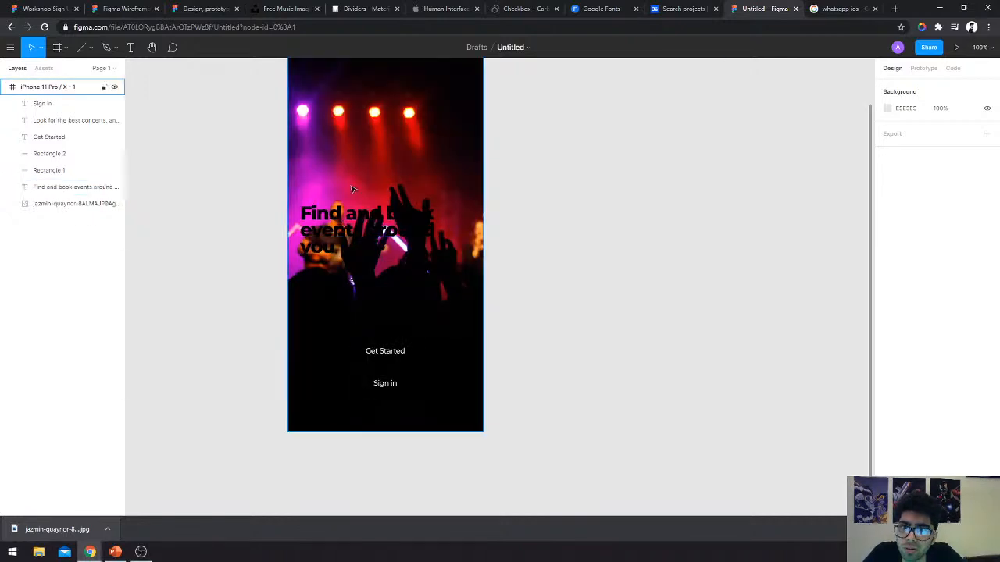
pyautogui.scroll(2, 352, 189)
pyautogui.click(315, 75)
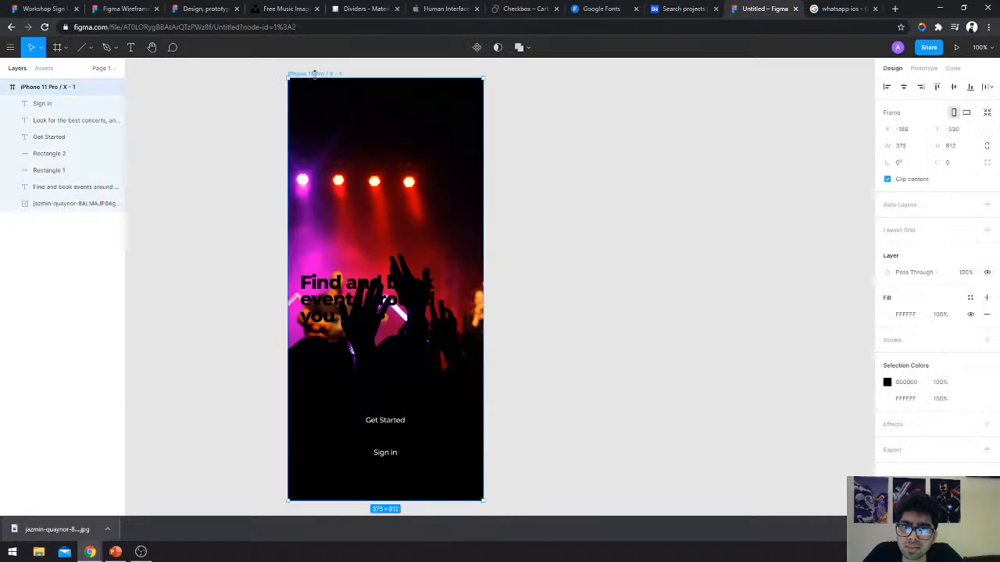
pyautogui.click(888, 383)
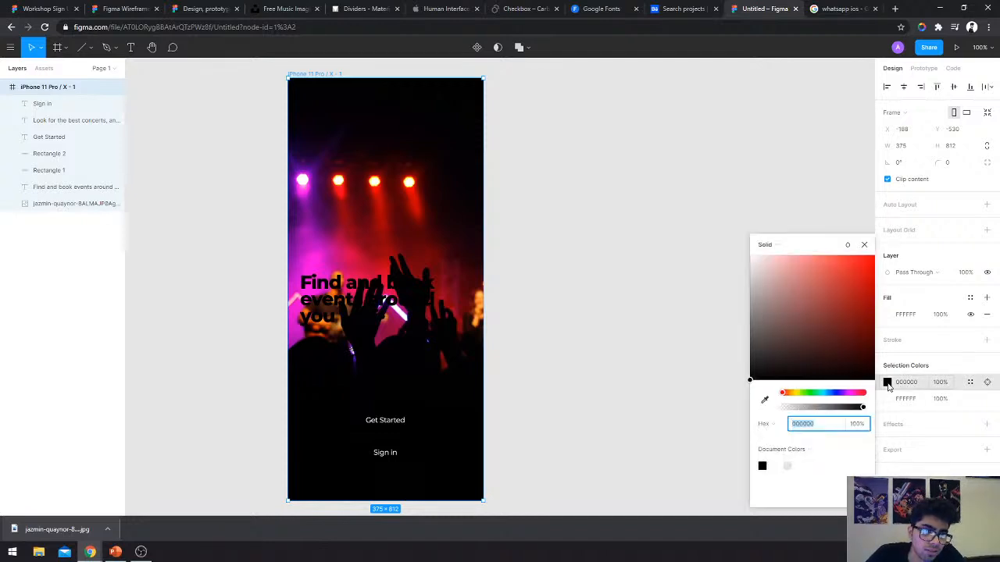
pyautogui.write('FFFFFF')
pyautogui.press('Return')
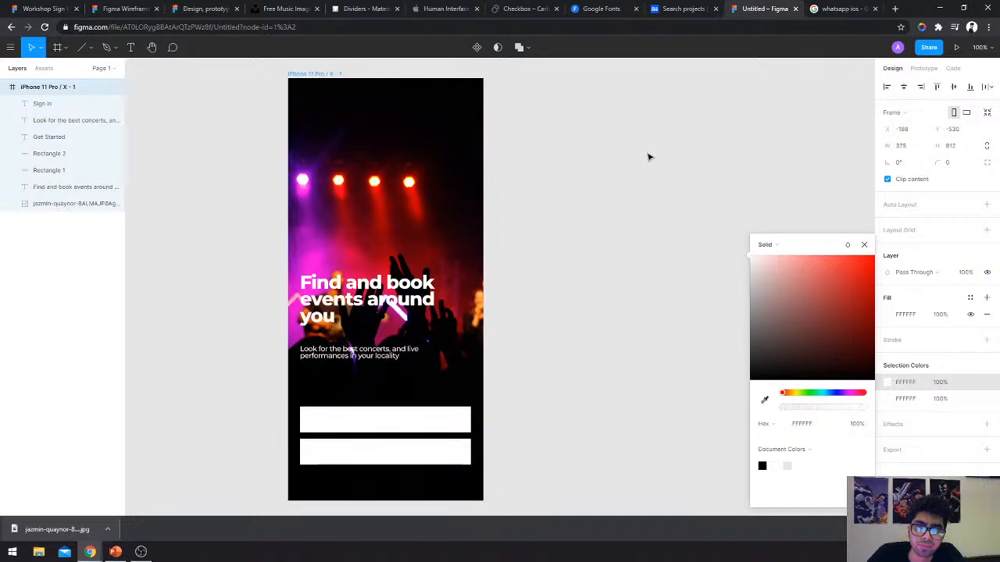
# Recolor the frame's originally white elements, the button labels and the frame fill, to black, 000000.
pyautogui.click(888, 399)
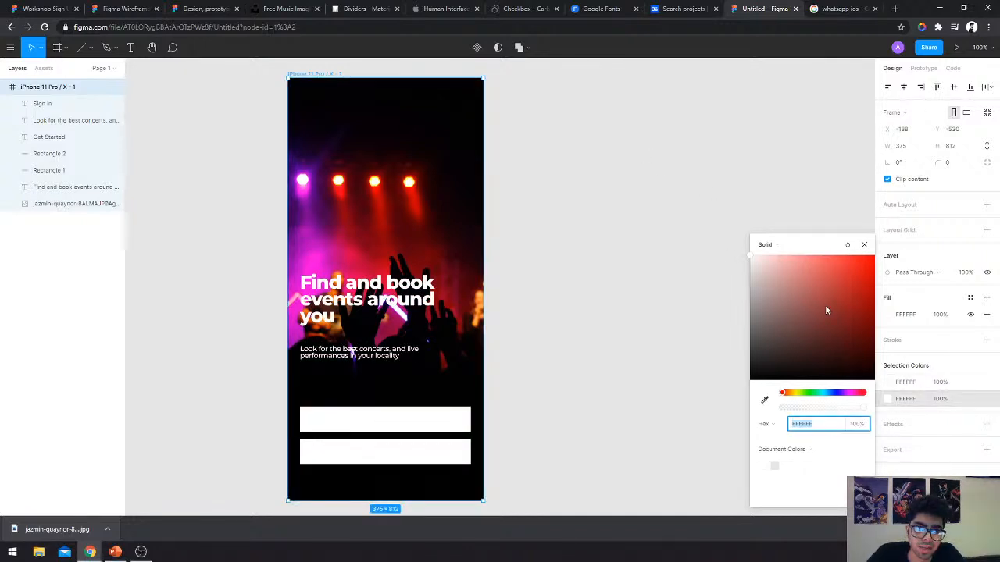
pyautogui.write('000000')
pyautogui.press('Return')
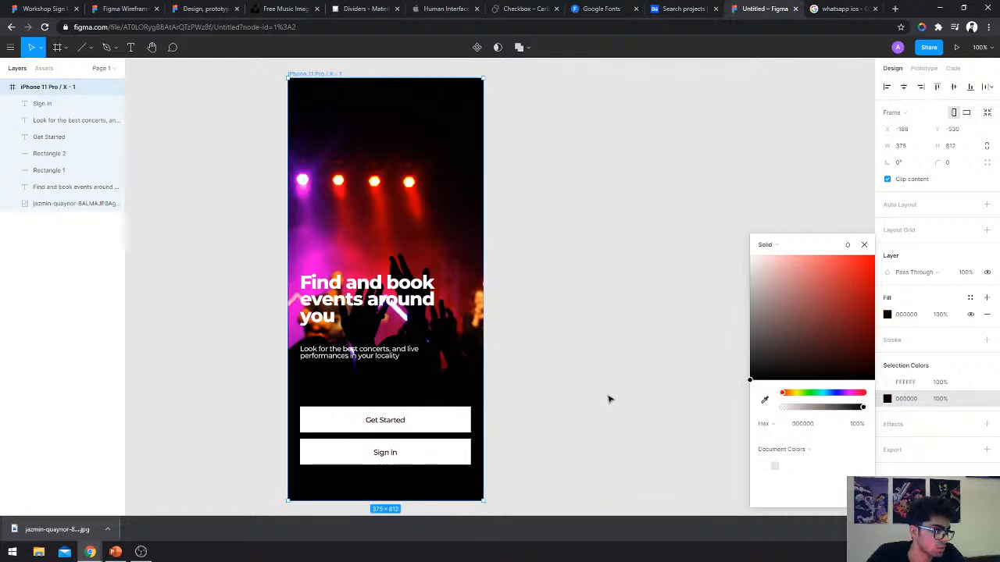
pyautogui.click(610, 399)
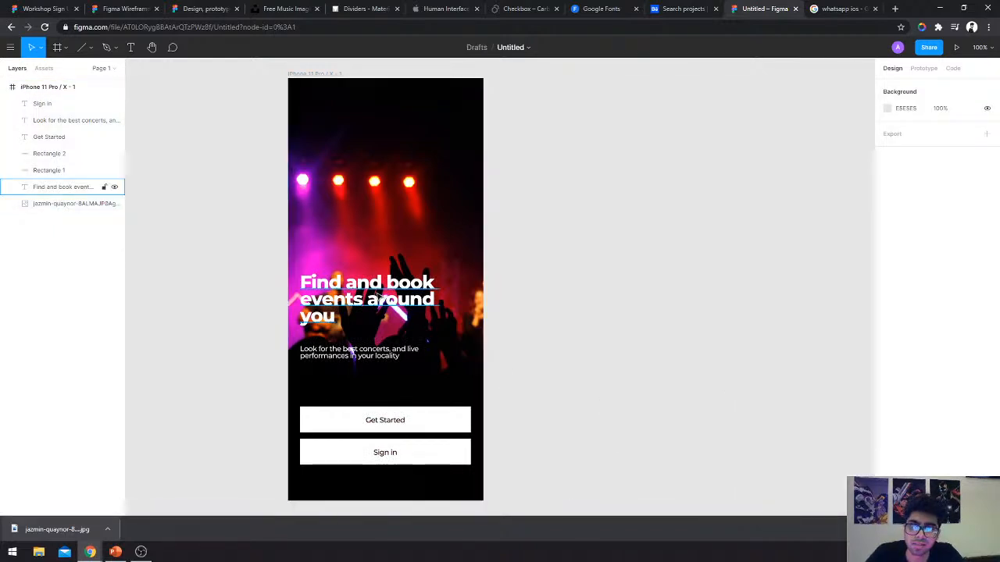
# Widen the heading and description text boxes together to 328, matching the width of the button rectangles.
pyautogui.click(377, 295)
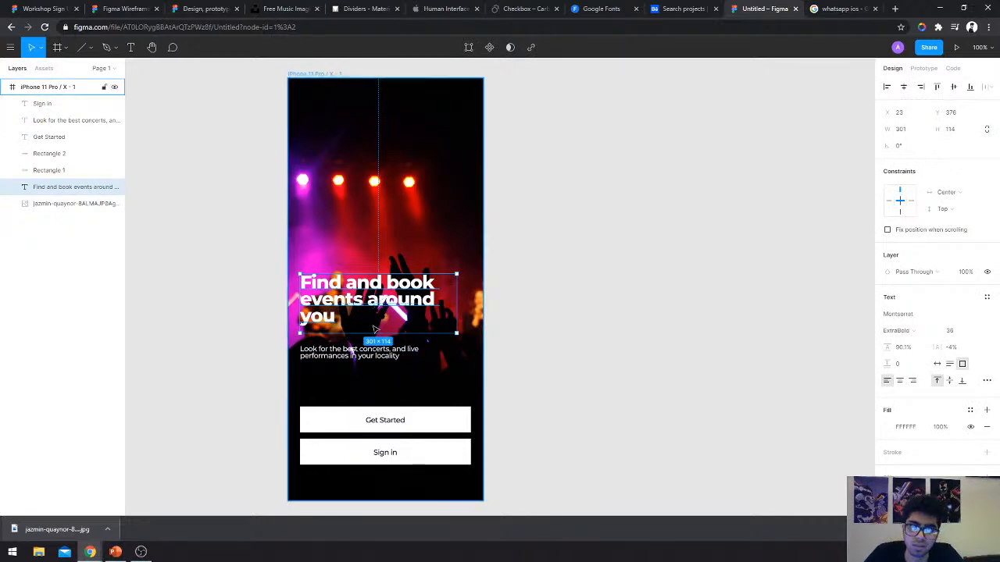
pyautogui.keyDown('shift'); pyautogui.click(340, 354); pyautogui.keyUp('shift')
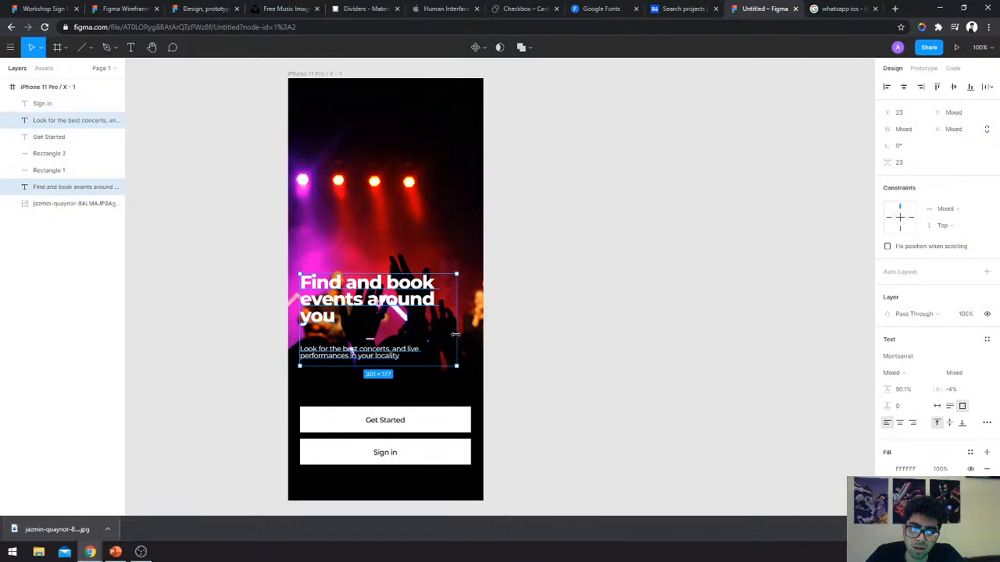
pyautogui.moveTo(455, 334); pyautogui.dragTo(471, 342)
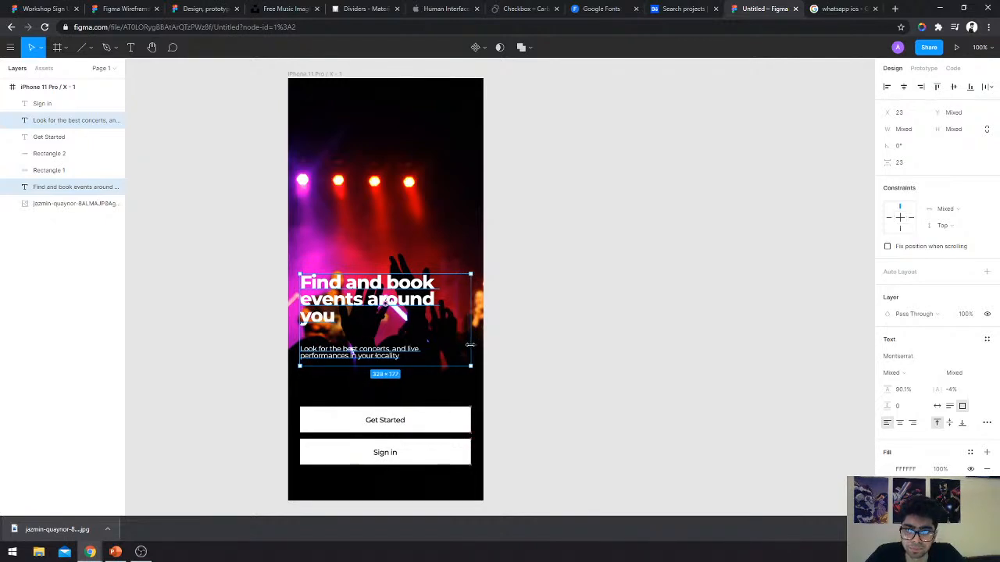
pyautogui.click(559, 321)
pyautogui.click(347, 314)
pyautogui.scroll(1, 352, 355)
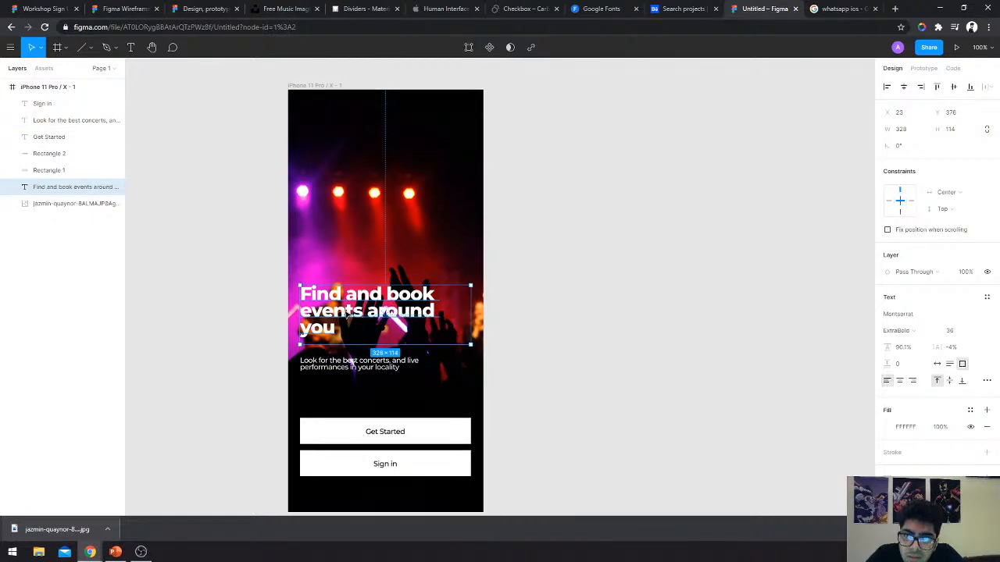
pyautogui.click(544, 427)
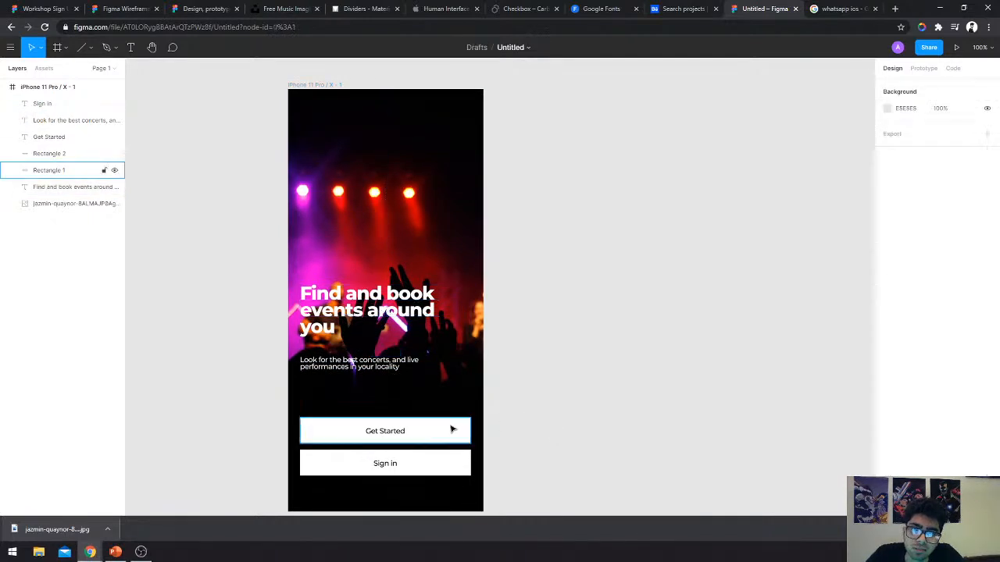
# Recolor all white elements in the iPhone 11 Pro / X - 1 frame to the off-white FAFAFA.
pyautogui.click(453, 429)
pyautogui.keyDown('shift'); pyautogui.click(452, 464); pyautogui.keyUp('shift')
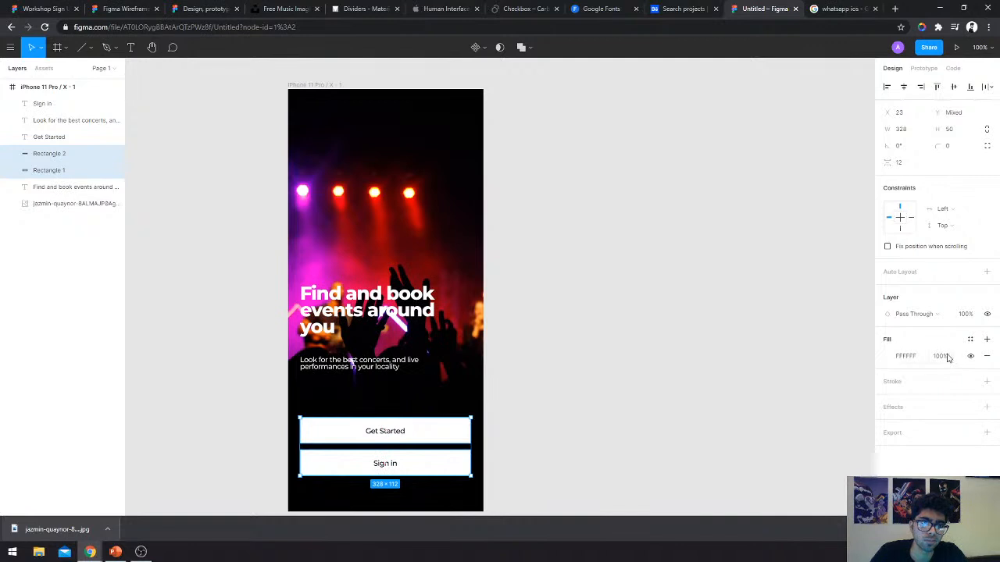
pyautogui.click(643, 341)
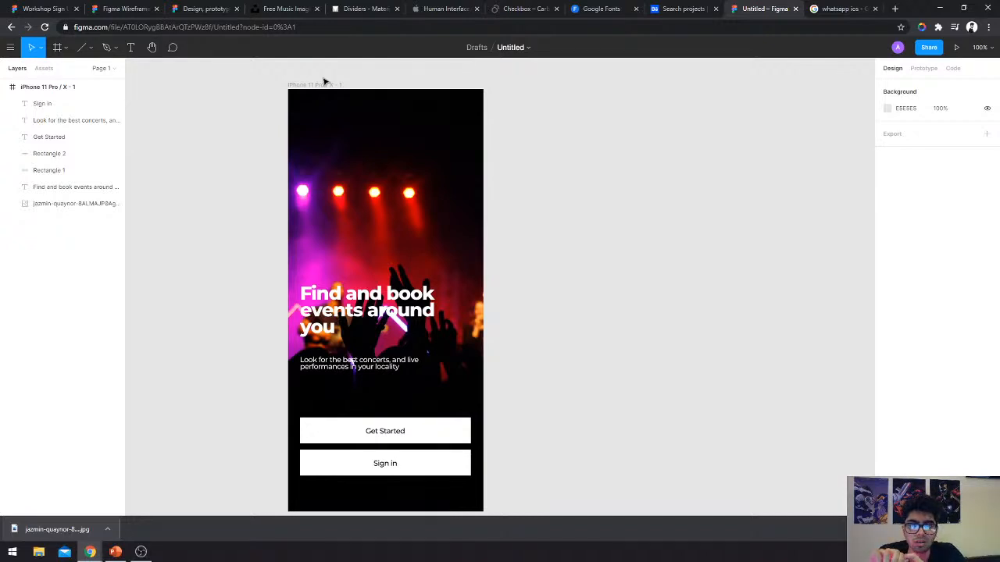
pyautogui.click(298, 85)
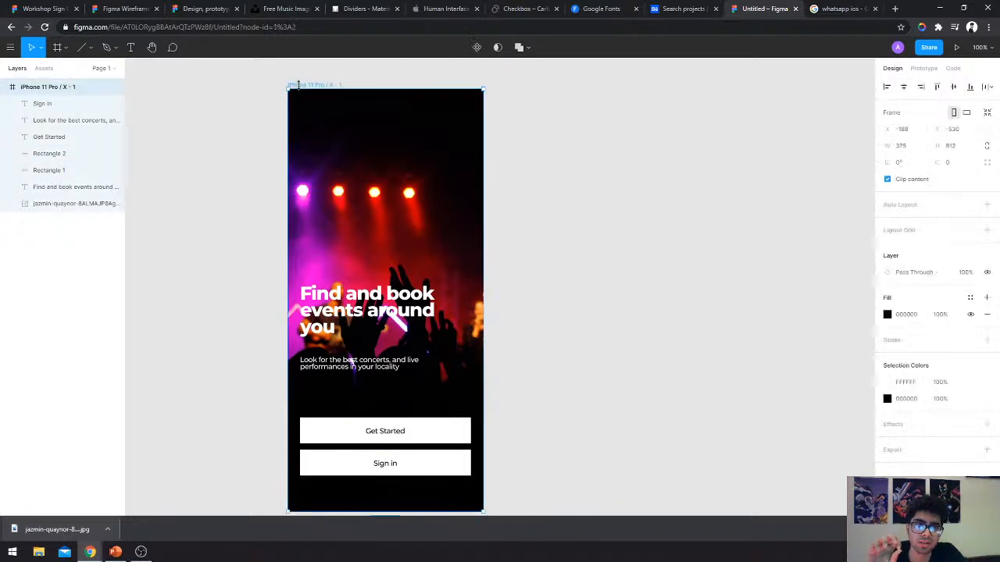
pyautogui.click(910, 382)
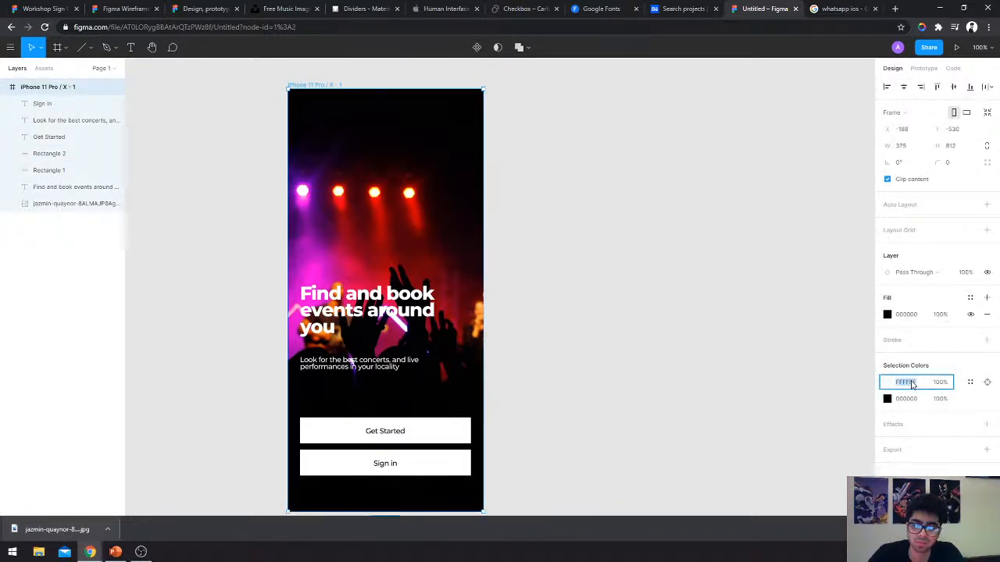
pyautogui.write('fafafa')
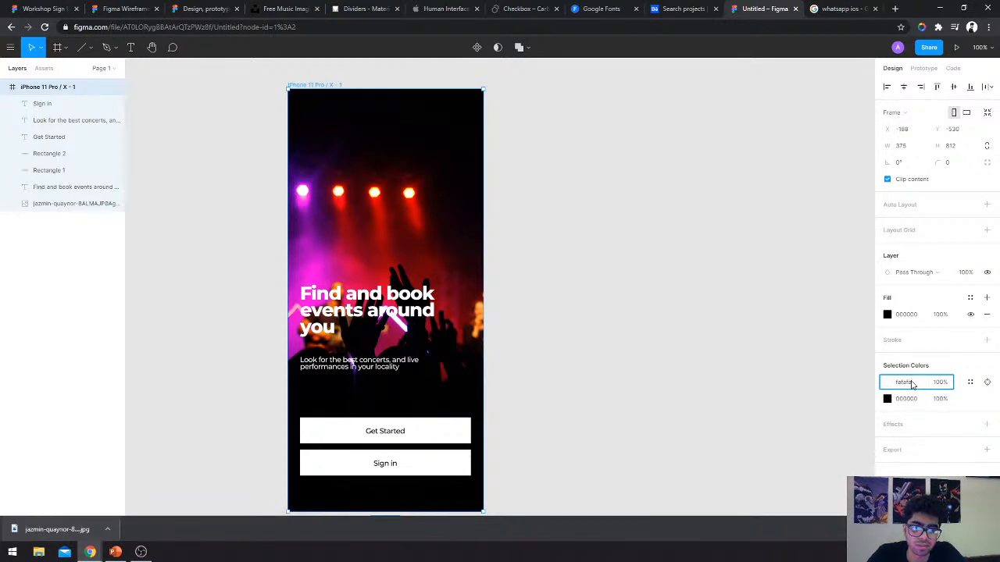
pyautogui.click(659, 422)
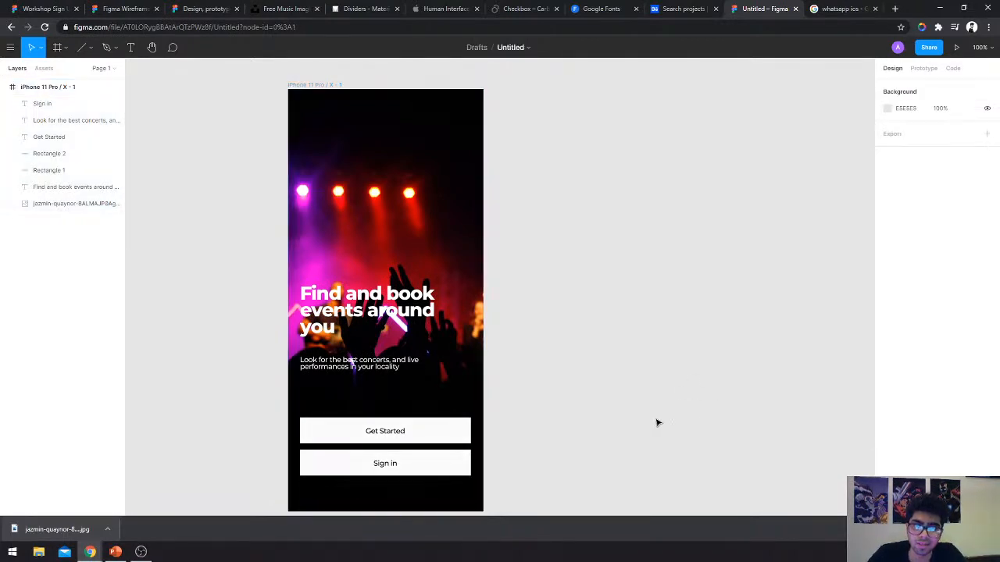
# Inspect the heading's fill color, along with the description text and the Sign in button.
pyautogui.hscroll(-1, 658, 422)
pyautogui.click(106, 187)
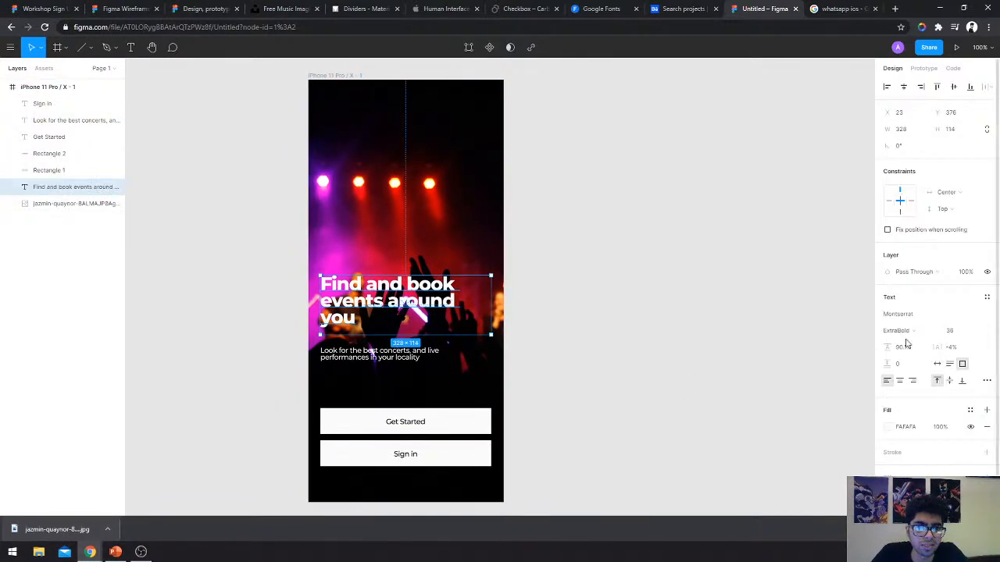
pyautogui.click(908, 428)
pyautogui.click(631, 351)
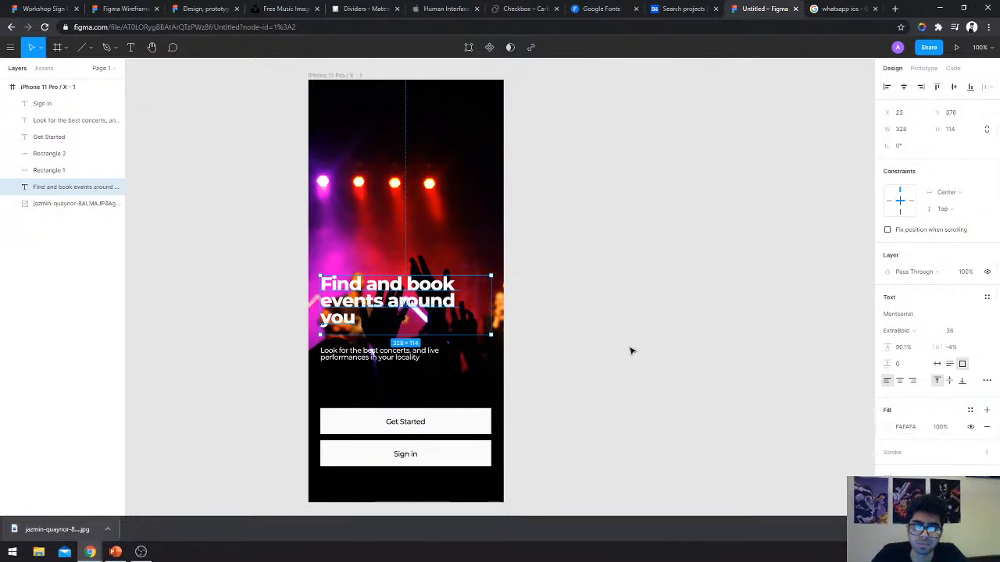
pyautogui.click(632, 351)
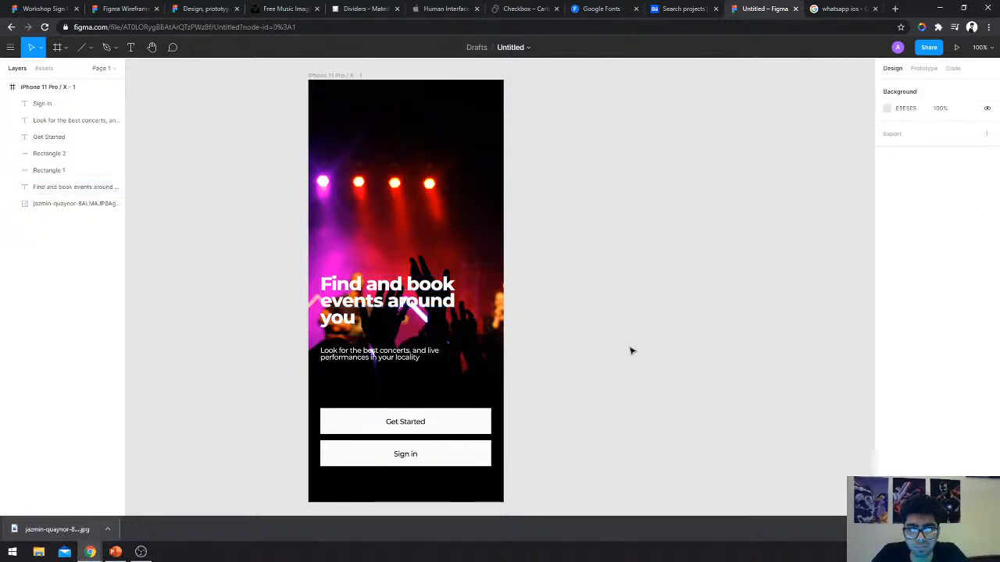
pyautogui.click(373, 353)
pyautogui.click(644, 377)
pyautogui.click(462, 453)
pyautogui.click(524, 408)
# Set the font weight of the Get Started and Sign in button labels to SemiBold.
pyautogui.click(407, 421)
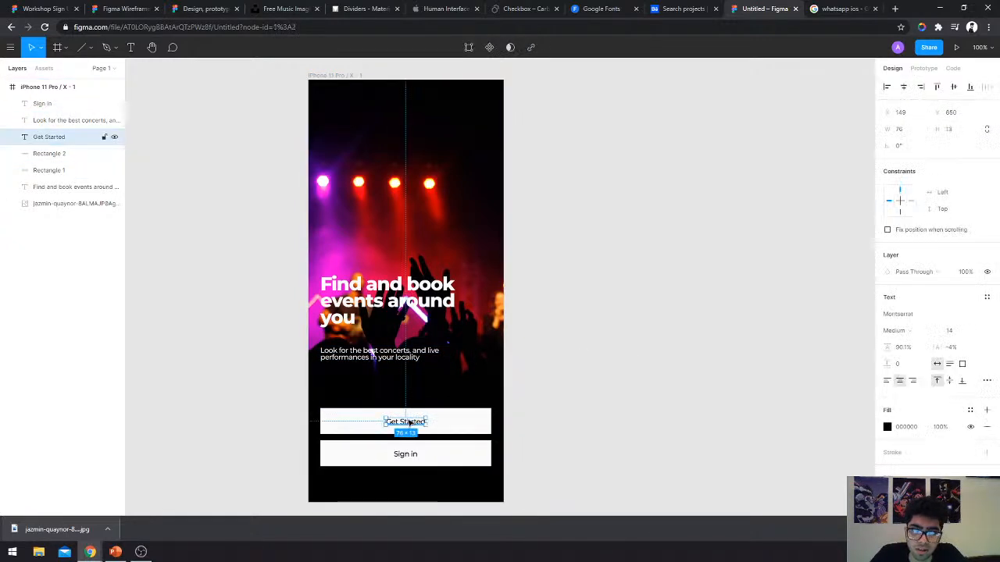
pyautogui.scroll(3, 462, 420)
pyautogui.scroll(2, 464, 421)
pyautogui.rightClick(464, 419)
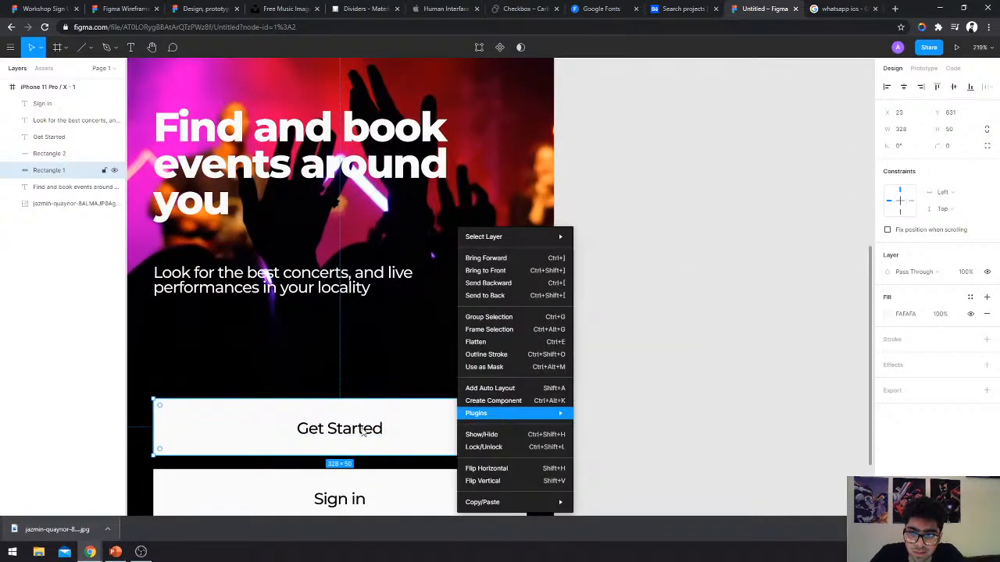
pyautogui.click(743, 328)
pyautogui.click(343, 434)
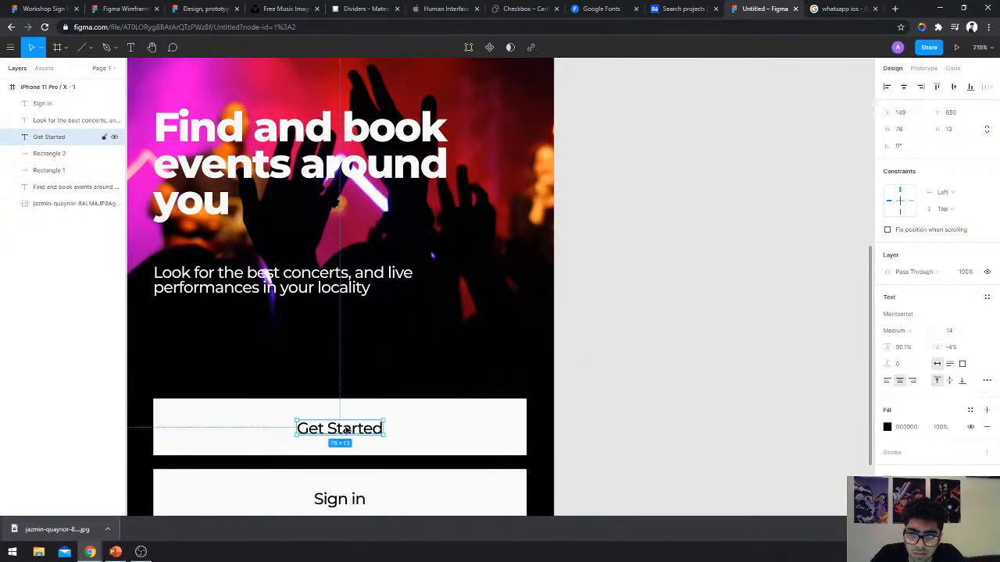
pyautogui.keyDown('shift'); pyautogui.click(351, 497); pyautogui.keyUp('shift')
pyautogui.click(906, 372)
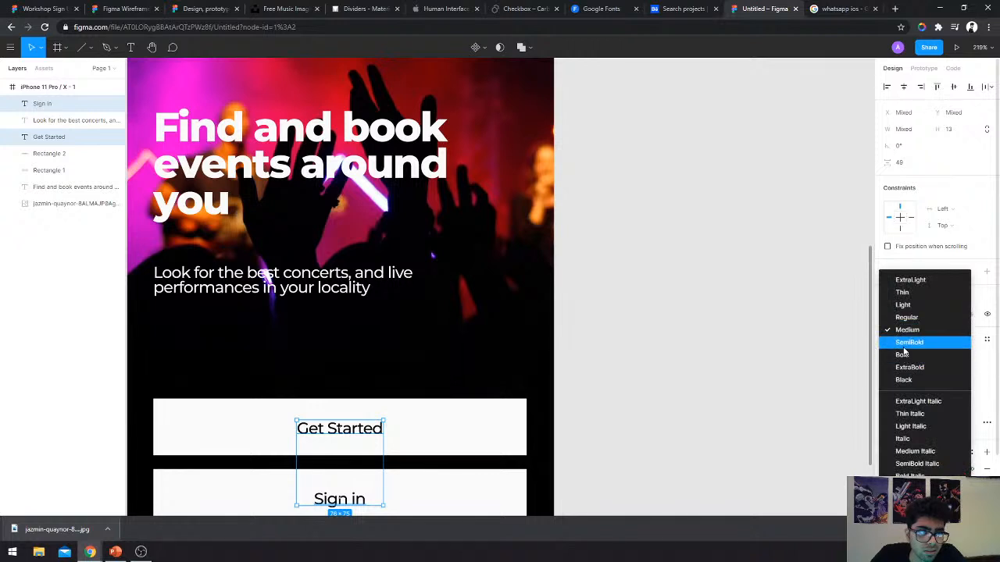
pyautogui.click(903, 342)
pyautogui.click(743, 393)
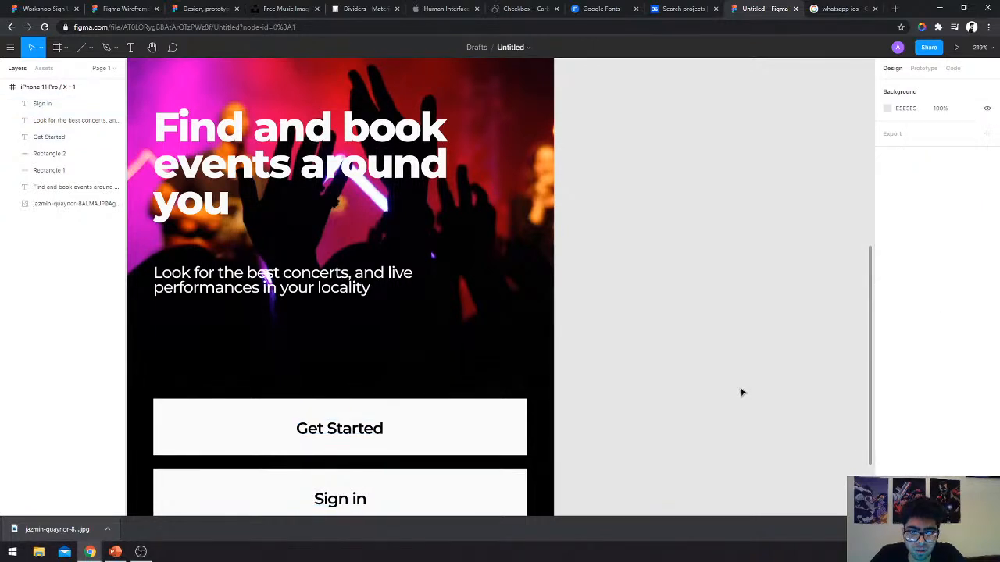
pyautogui.hotkey('shift', '0')
pyautogui.scroll(2, 547, 367)
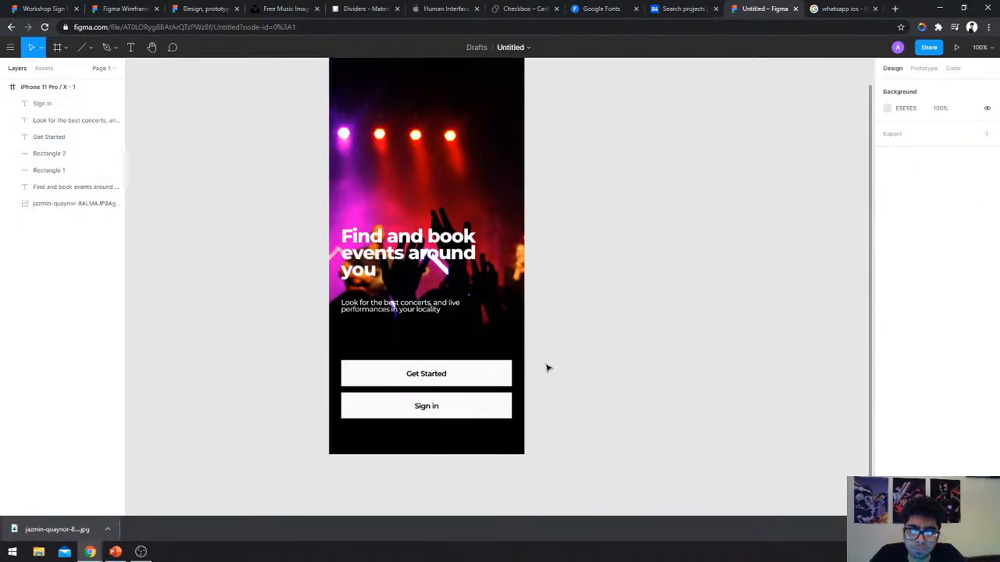
pyautogui.scroll(1, 547, 368)
pyautogui.click(407, 285)
pyautogui.click(616, 367)
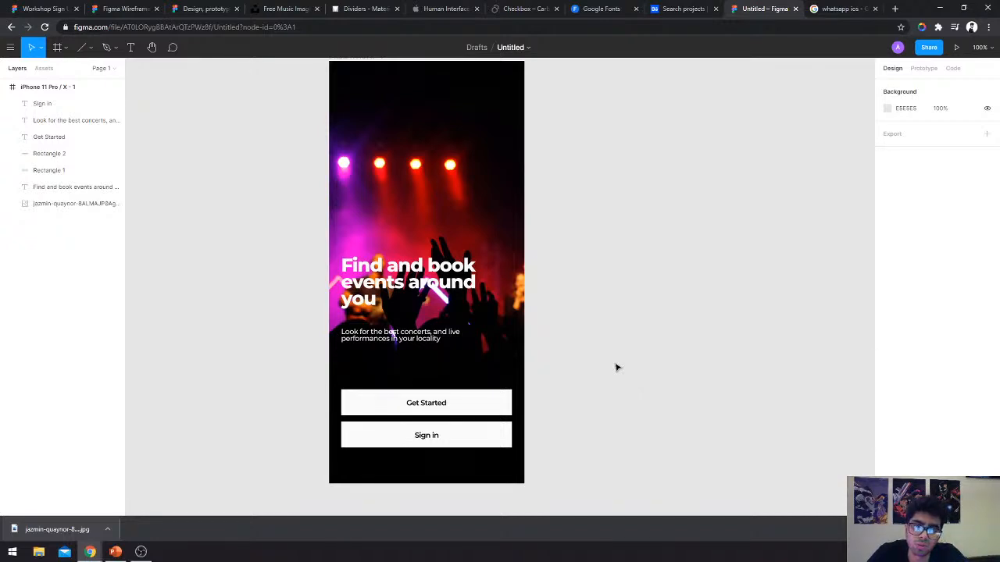
# Fill the Get Started button rectangle with the red D50103 sampled from the stage lights in the concert photo.
pyautogui.click(474, 404)
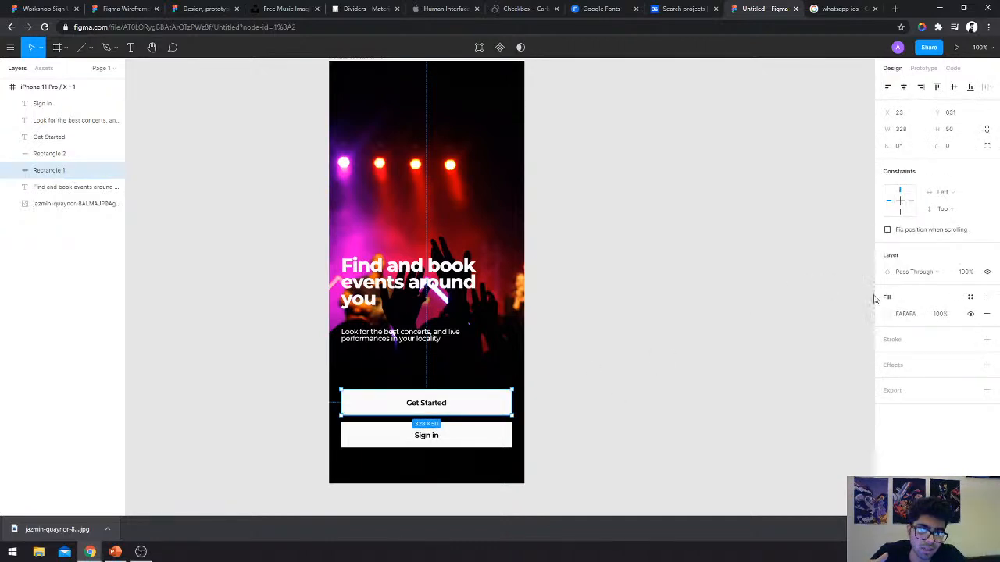
pyautogui.click(888, 316)
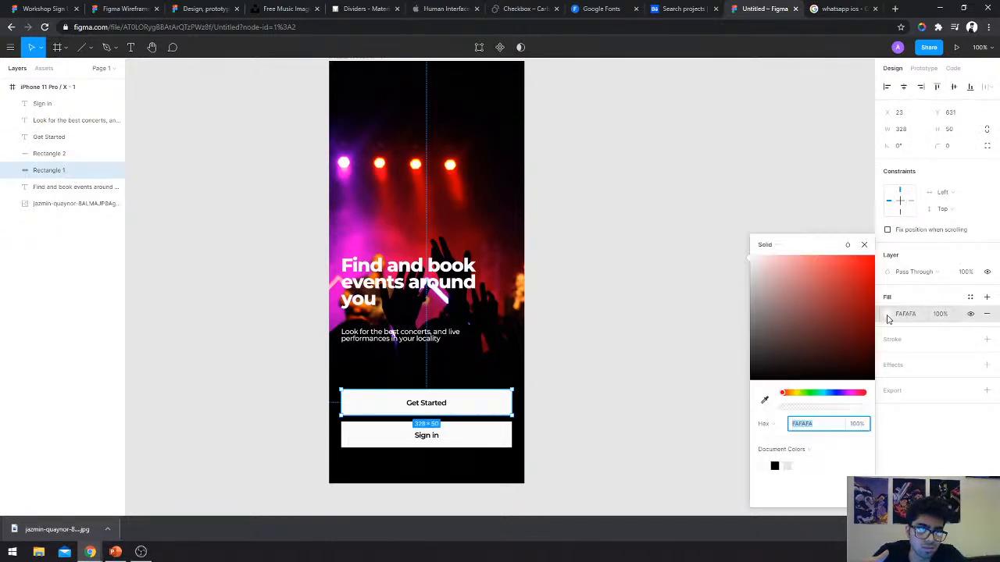
pyautogui.moveTo(847, 300)
pyautogui.mouseDown()
pyautogui.moveTo(903, 279)
pyautogui.moveTo(922, 248)
pyautogui.moveTo(834, 256)
pyautogui.mouseUp()
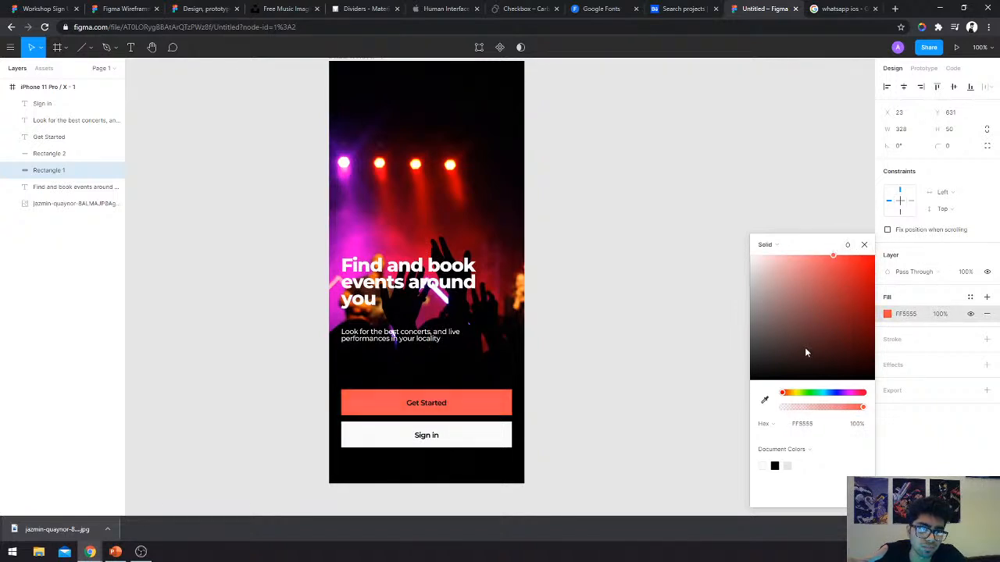
pyautogui.click(765, 403)
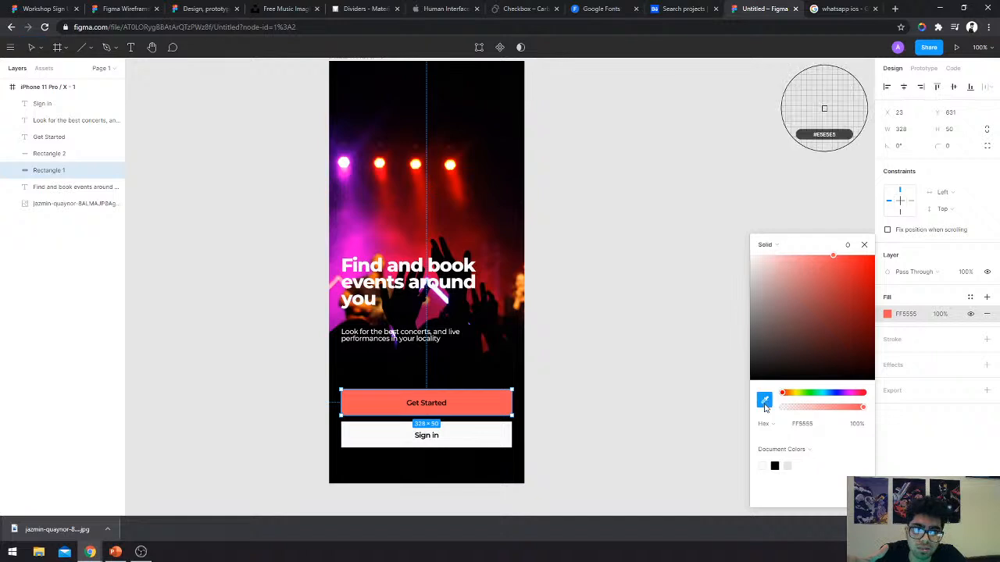
pyautogui.click(455, 182)
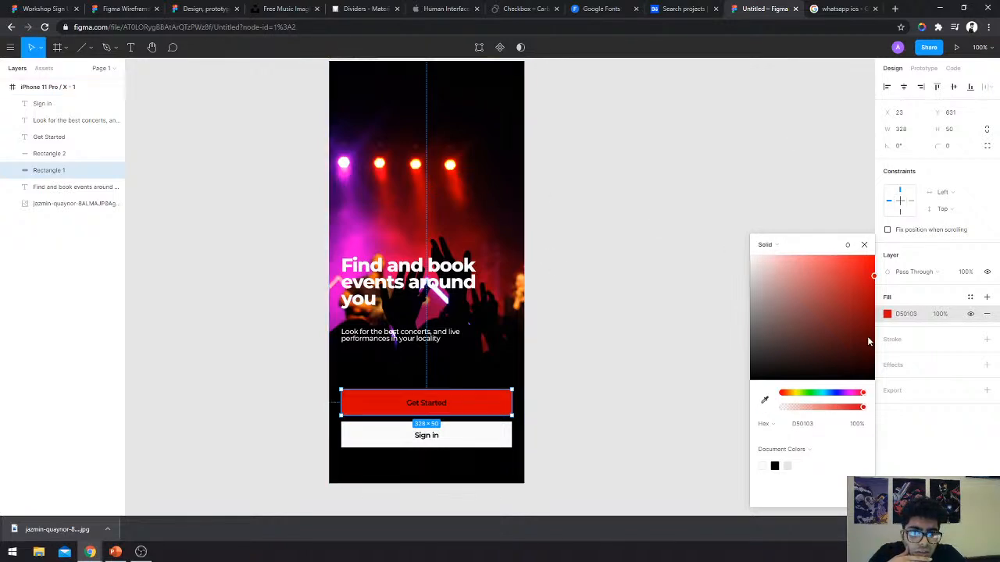
# Shift the Get Started button's fill hue to a purple of about AB01D5 and brighten it slightly.
pyautogui.moveTo(862, 398); pyautogui.dragTo(848, 398)
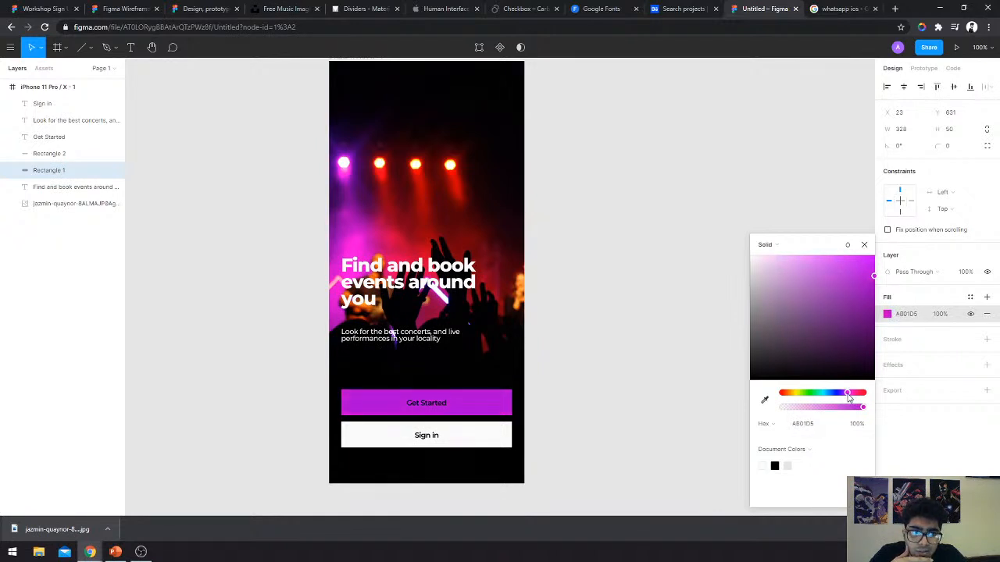
pyautogui.moveTo(875, 275); pyautogui.dragTo(875, 271)
pyautogui.click(665, 297)
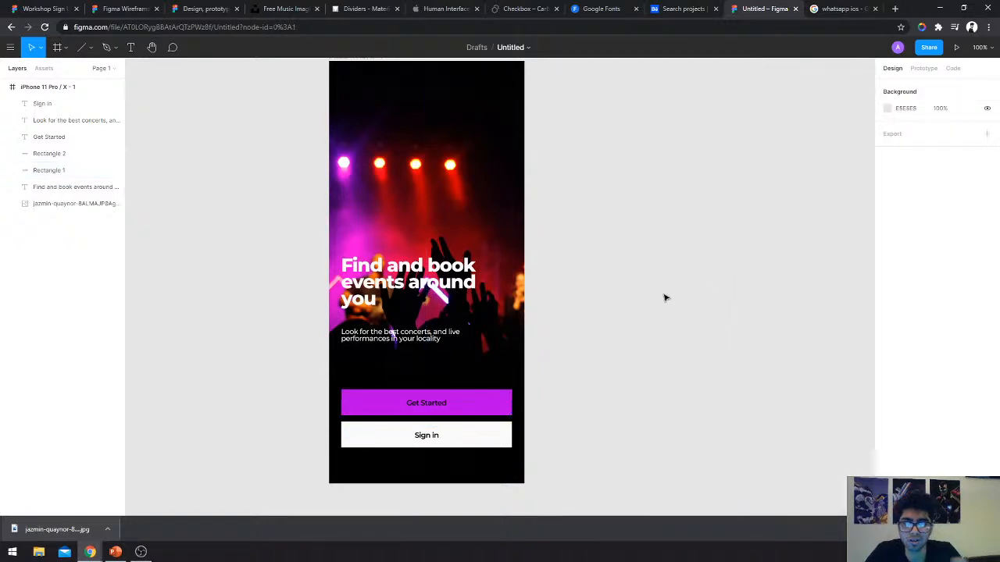
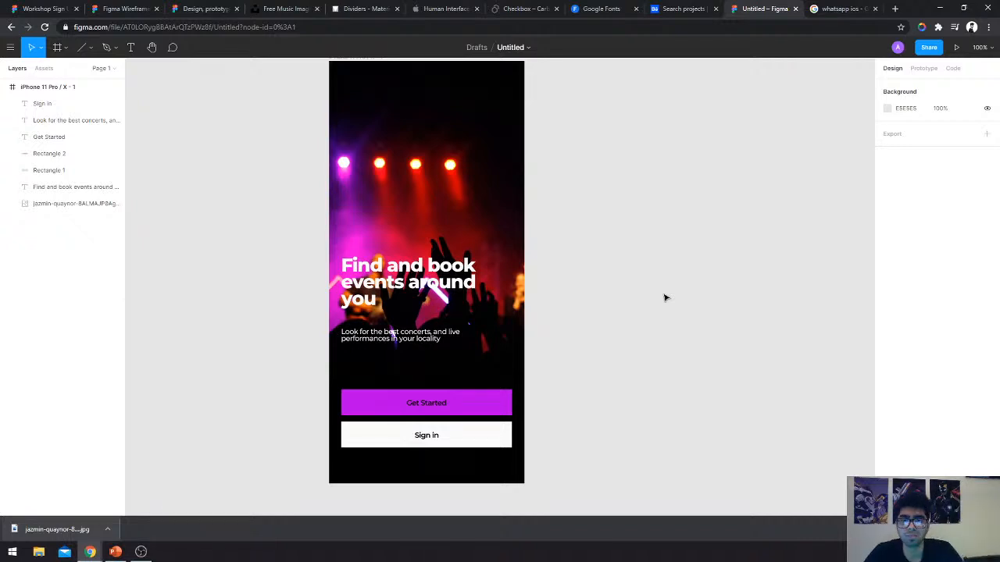
# Duplicate the Sign in button's rectangle just below it, extending past the frame's edge, and set the copy's fill to FFFFFF.
pyautogui.keyDown('ctrl'); pyautogui.scroll(5, 609, 342); pyautogui.keyUp('ctrl')
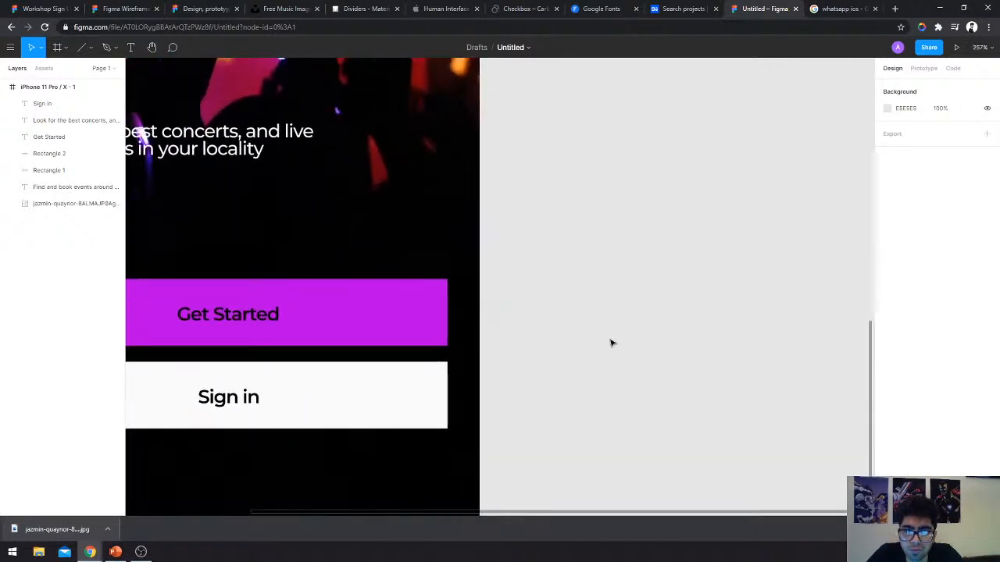
pyautogui.hscroll(-3, 594, 363)
pyautogui.click(576, 384)
pyautogui.hscroll(2, 576, 386)
pyautogui.scroll(-1, 531, 394)
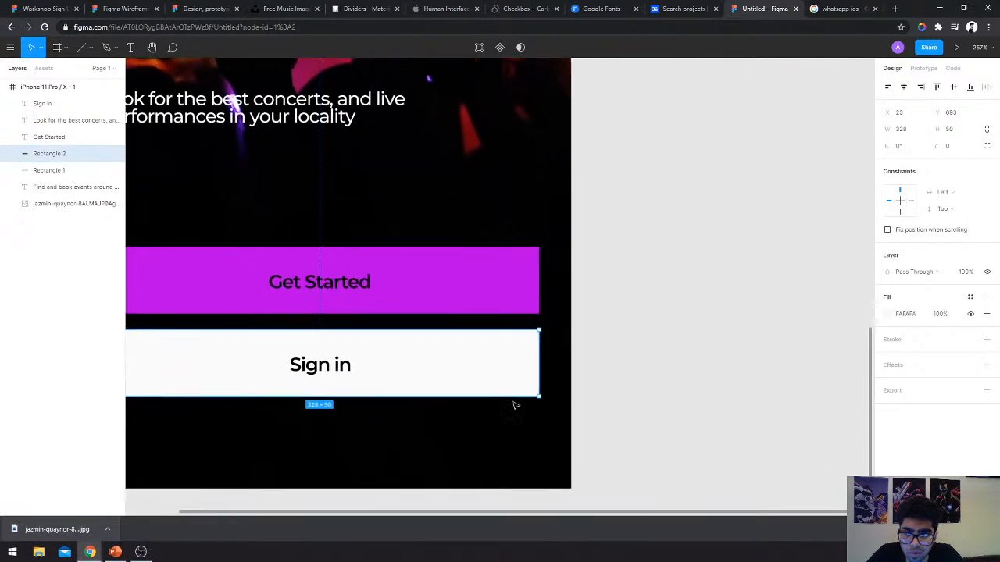
pyautogui.moveTo(438, 364); pyautogui.dragTo(636, 435)
pyautogui.click(901, 231)
pyautogui.write('ff')
pyautogui.press('Return')
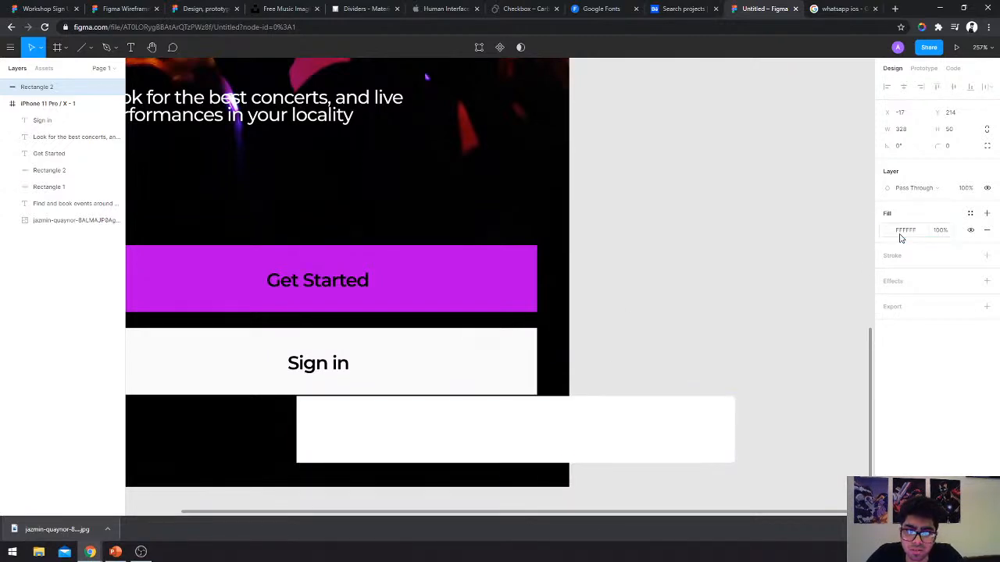
# Compare the off-white Sign in button rectangle with its pure white copy at close range.
pyautogui.scroll(10, 516, 407)
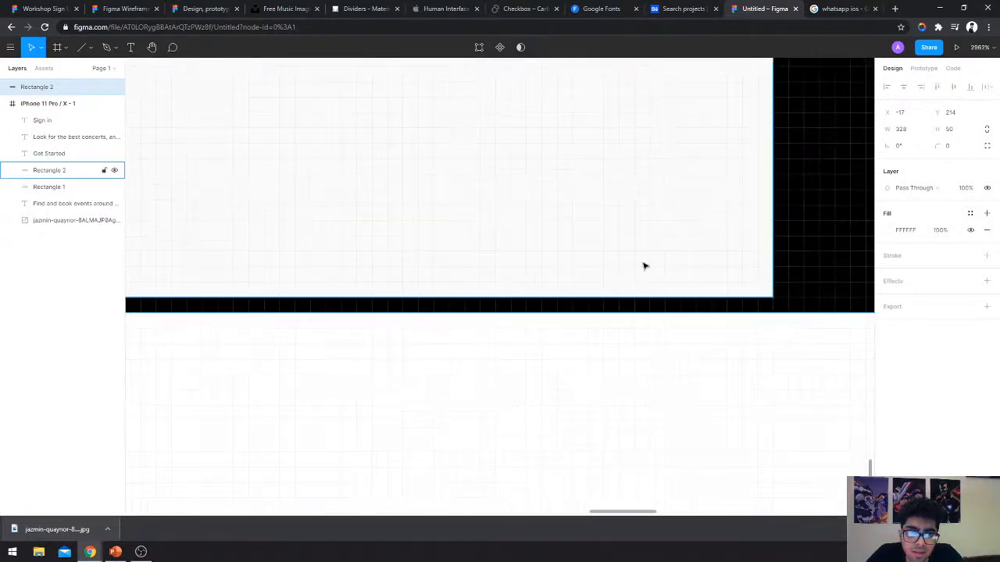
pyautogui.scroll(-8, 643, 266)
pyautogui.click(810, 207)
pyautogui.click(494, 349)
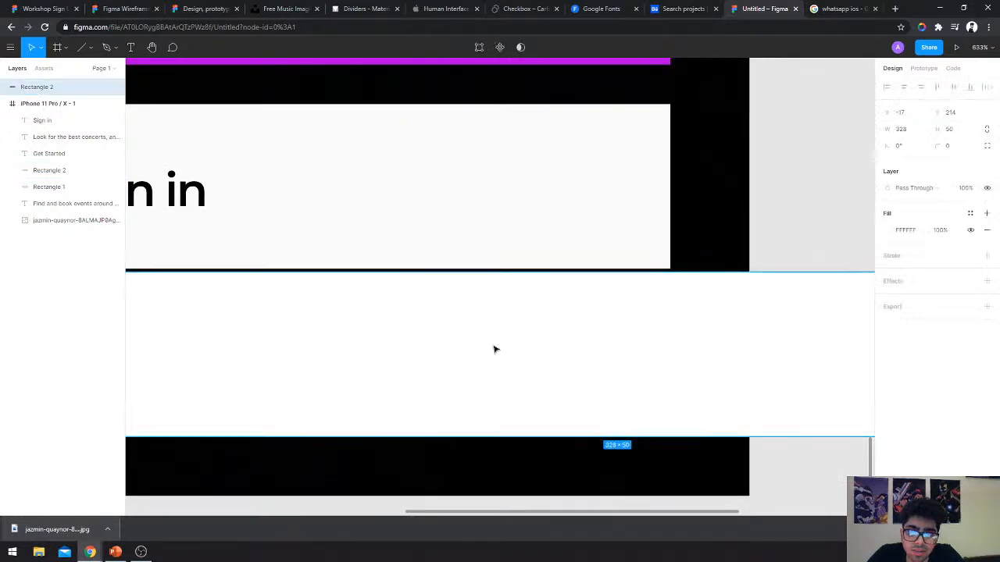
pyautogui.scroll(-4, 495, 351)
pyautogui.click(673, 249)
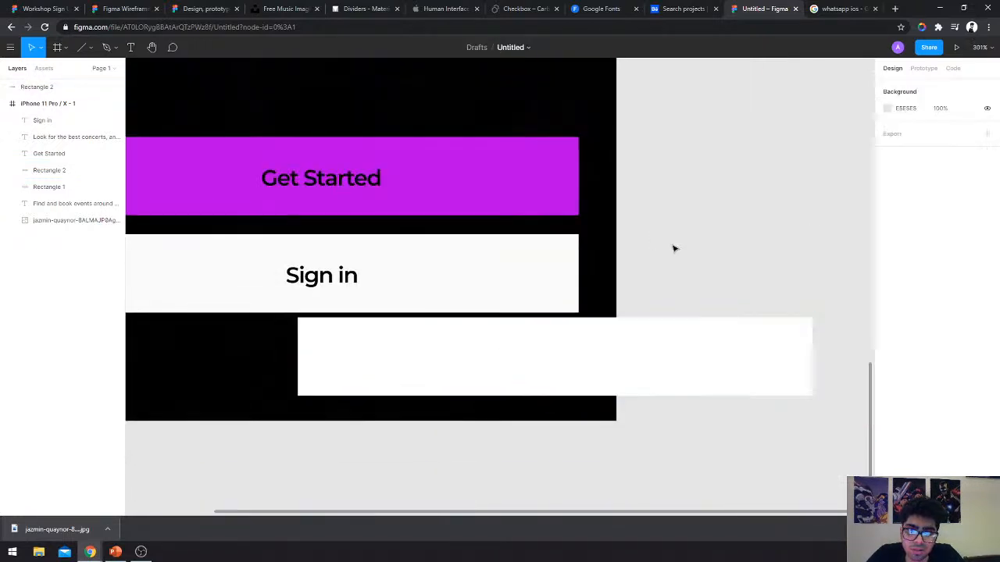
# Delete the pure white copy of the Sign in button's rectangle below the button.
pyautogui.scroll(5, 674, 250)
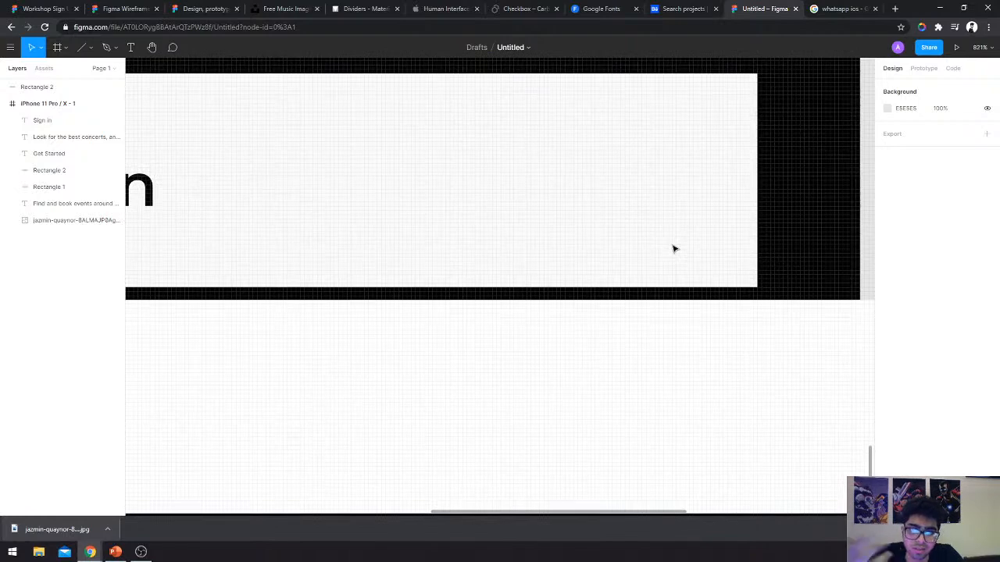
pyautogui.scroll(-5, 675, 249)
pyautogui.scroll(4, 674, 250)
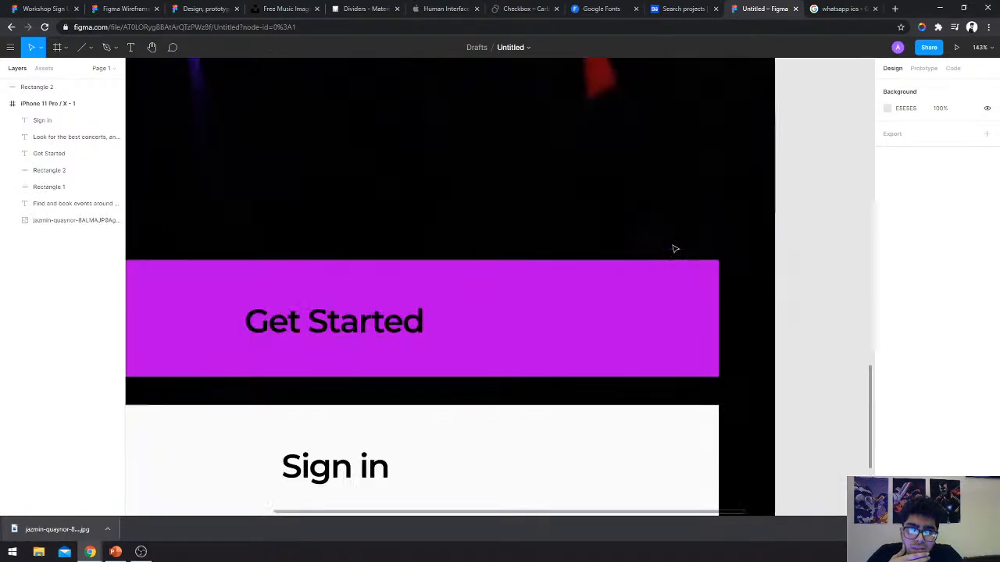
pyautogui.scroll(-4, 675, 249)
pyautogui.click(633, 388)
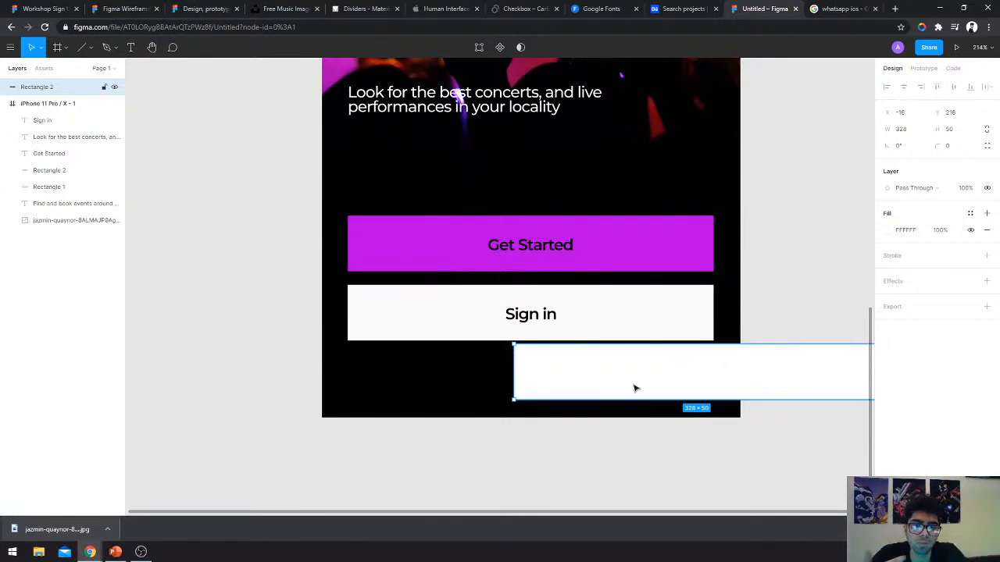
pyautogui.click(639, 467)
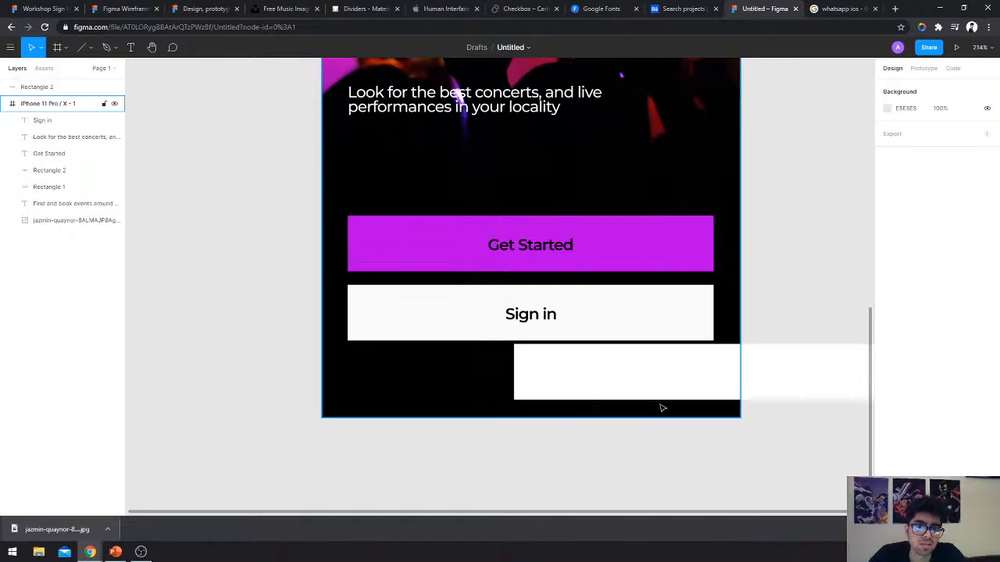
pyautogui.click(719, 384)
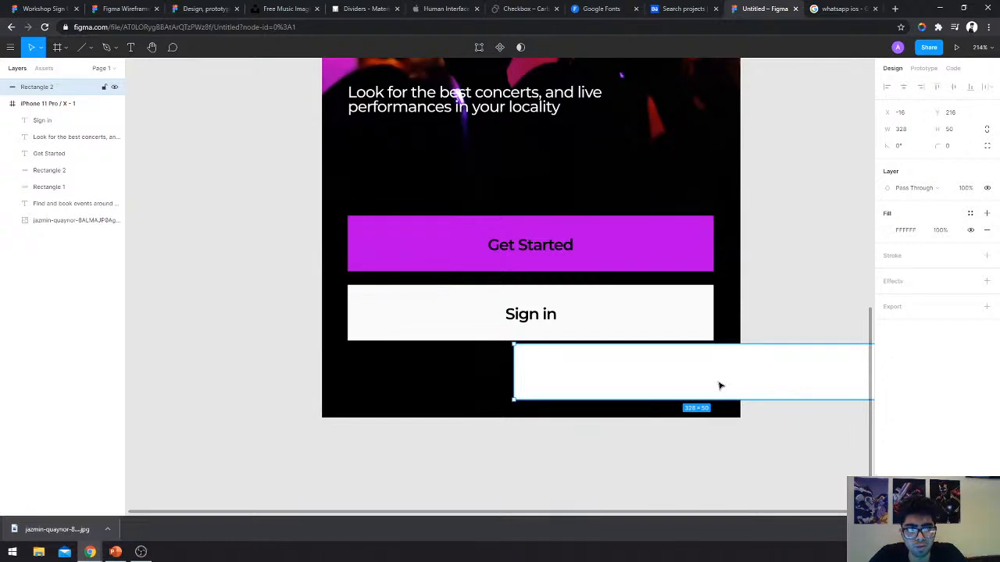
pyautogui.press('Delete')
pyautogui.hotkey('shift', '0')
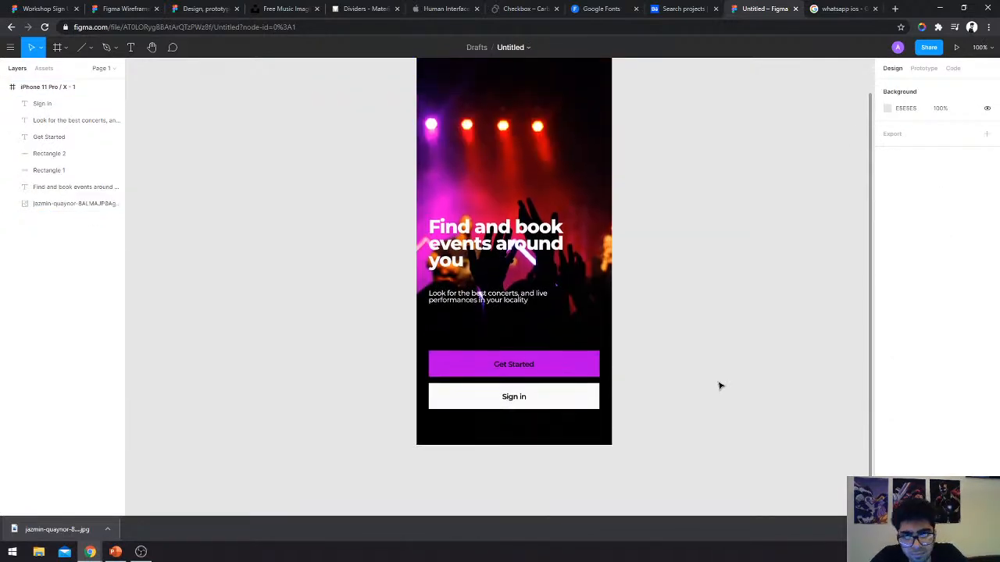
# Select the Get Started label and examine its black text against the purple button at close range.
pyautogui.keyDown('ctrl'); pyautogui.scroll(5, 635, 392); pyautogui.keyUp('ctrl')
pyautogui.hscroll(-4, 586, 406)
pyautogui.click(510, 361)
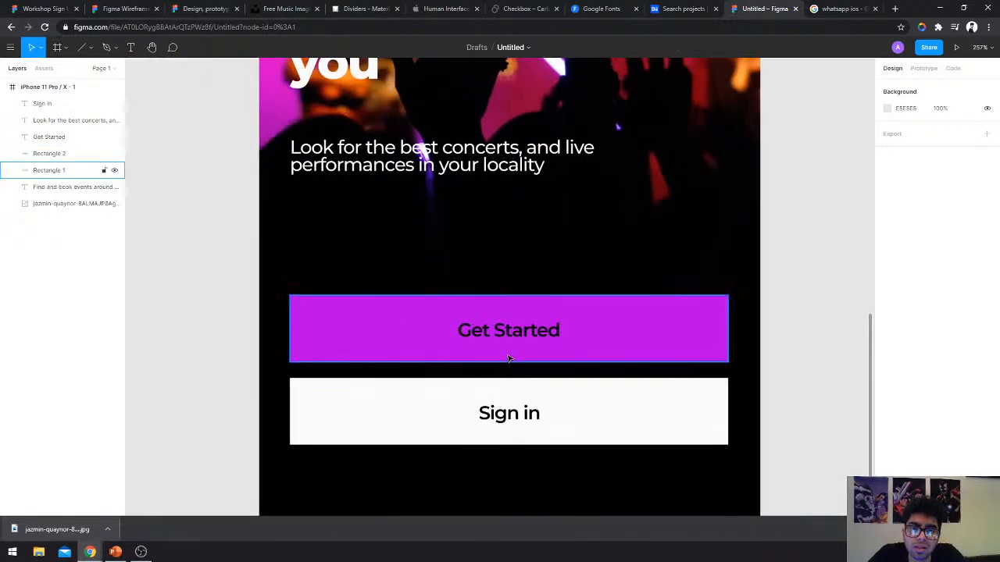
pyautogui.keyDown('ctrl'); pyautogui.scroll(5, 663, 314); pyautogui.keyUp('ctrl')
pyautogui.hscroll(-3, 630, 326)
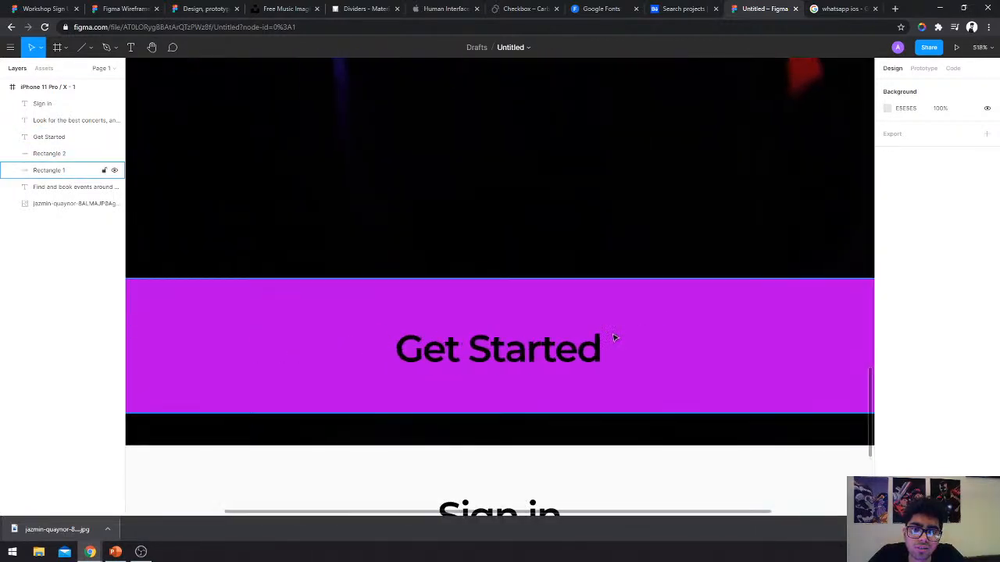
pyautogui.click(539, 363)
pyautogui.scroll(5, 546, 347)
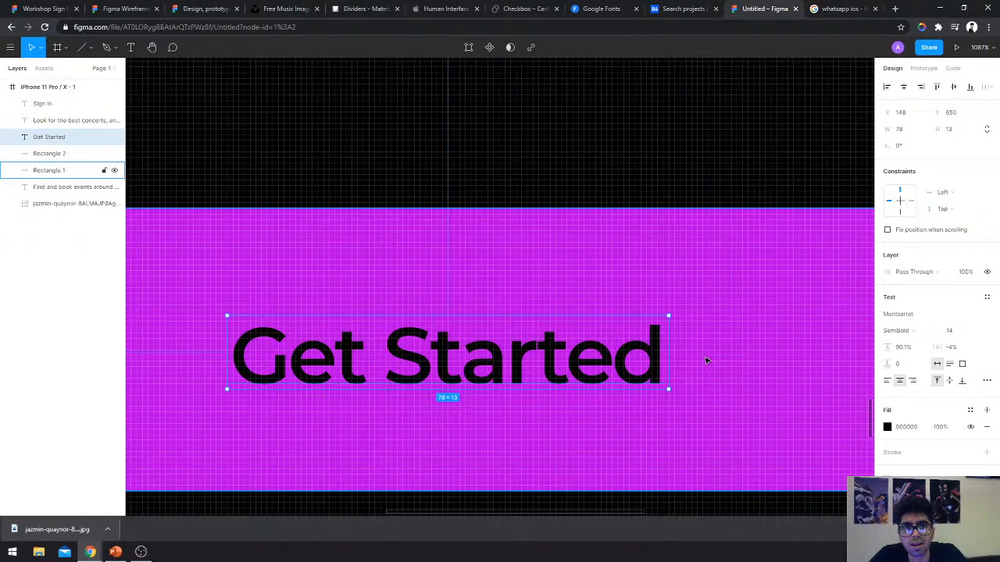
# Search the web for wcag in a new browser tab and read W3C's Web Content Accessibility Guidelines overview.
pyautogui.click(896, 9)
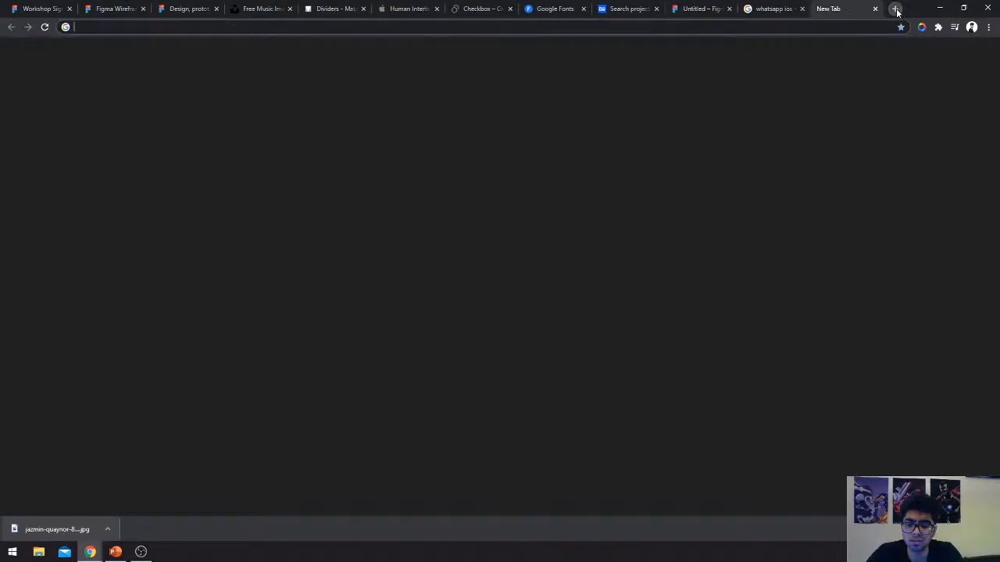
pyautogui.write('wcag')
pyautogui.press('Return')
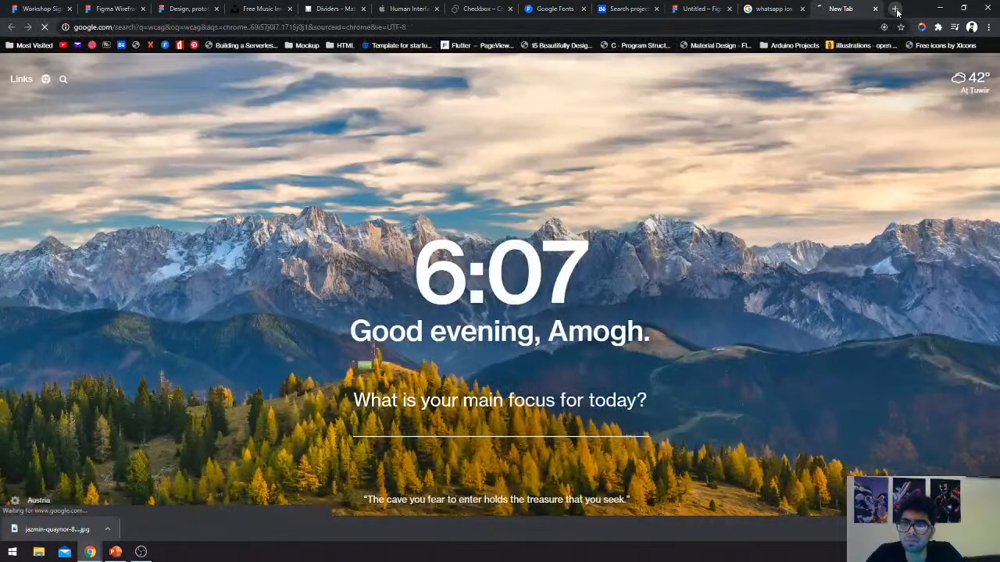
pyautogui.click(158, 149)
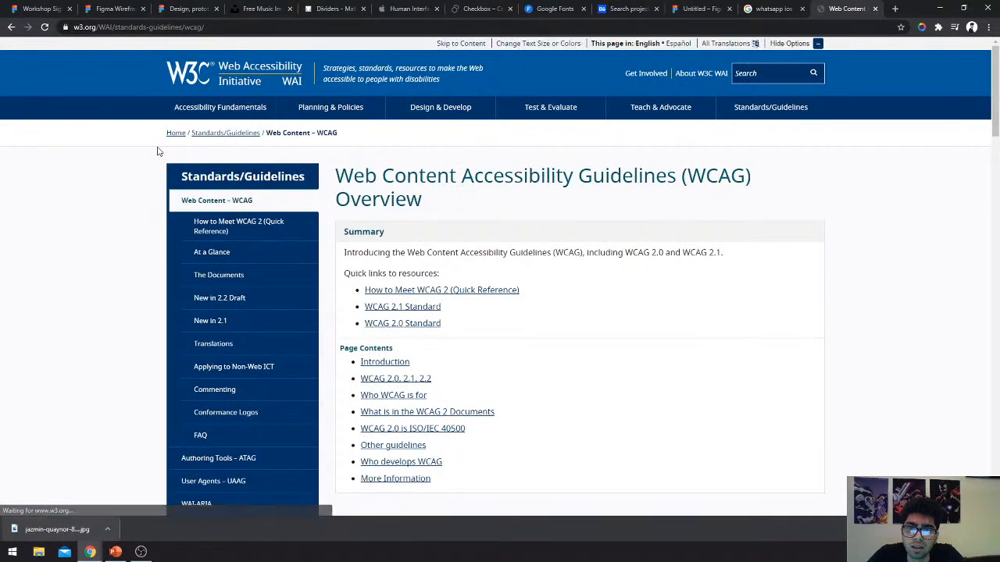
pyautogui.scroll(-3, 367, 313)
pyautogui.scroll(-3, 367, 313)
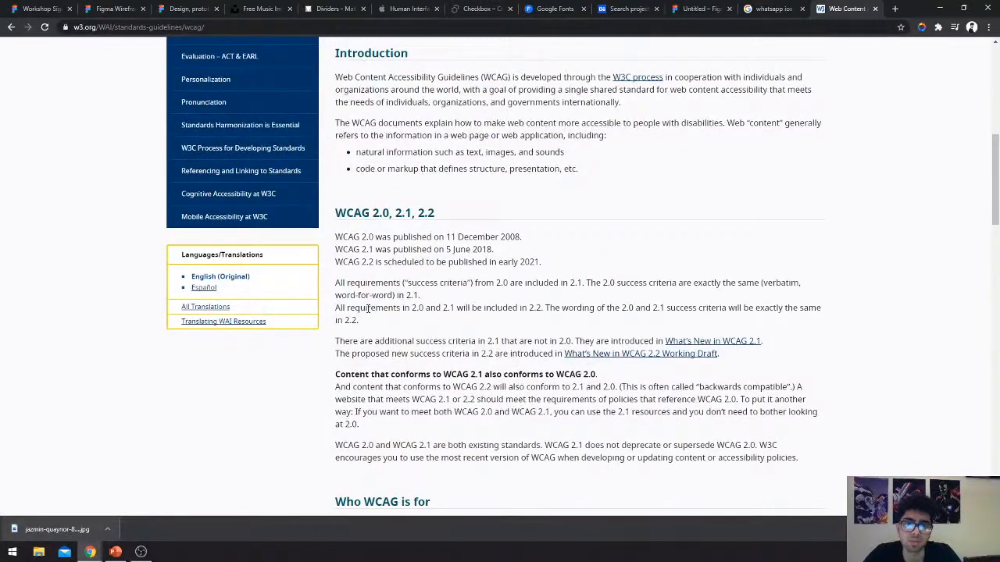
pyautogui.scroll(-4, 383, 491)
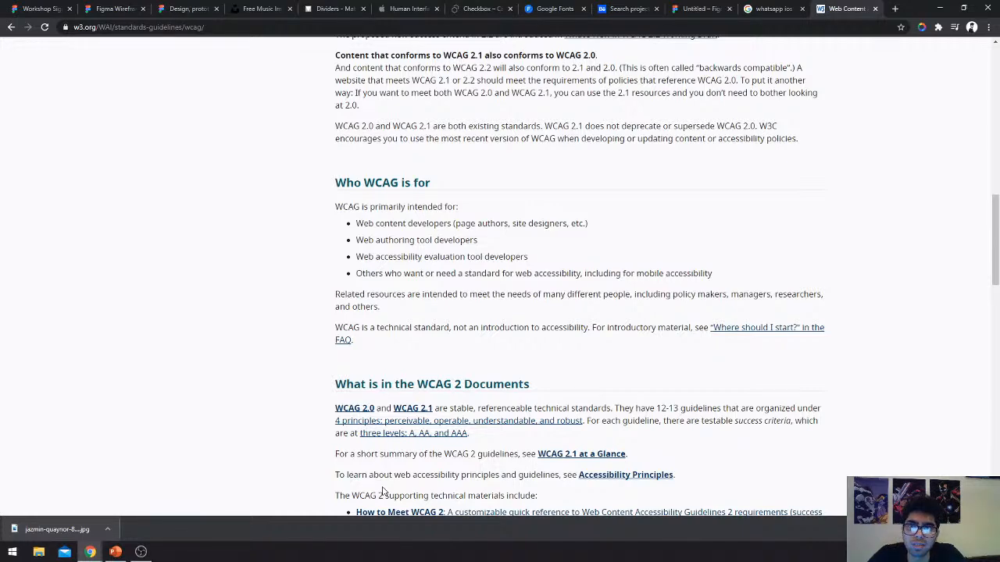
# Revisit the Human Interface Guidelines and Material Dividers pages, and continue reading the WCAG overview's intended audience and documents sections.
pyautogui.click(410, 16)
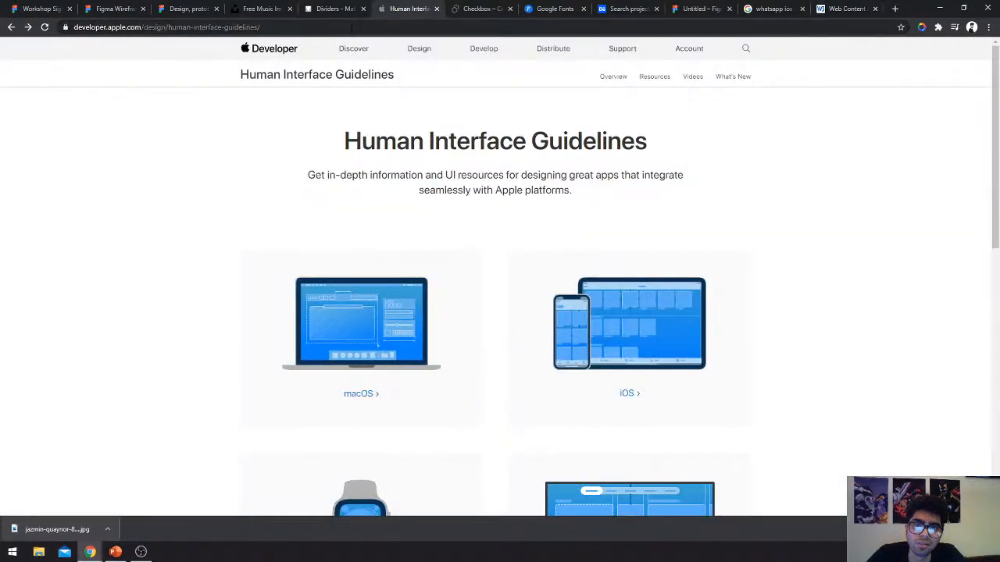
pyautogui.click(337, 14)
pyautogui.click(844, 9)
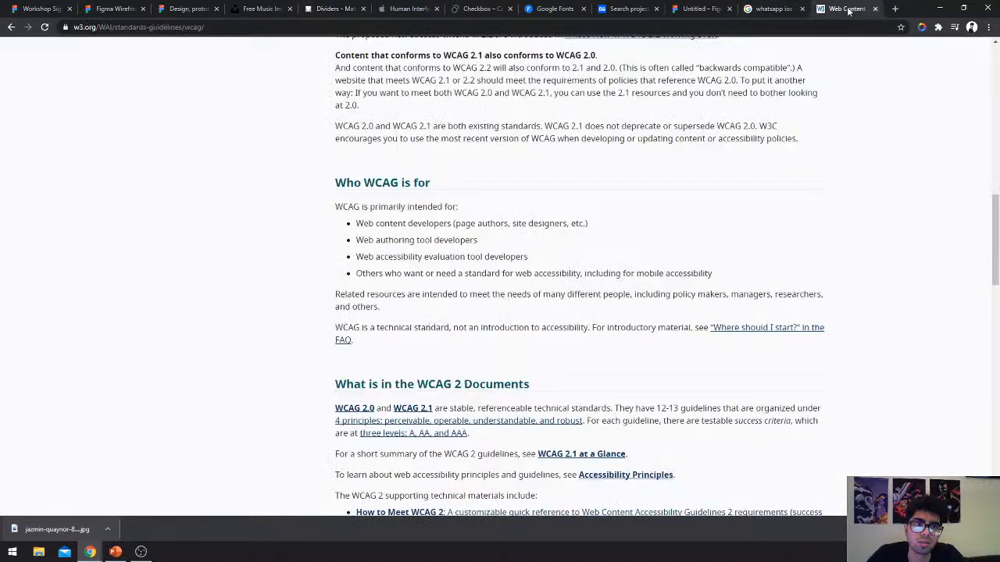
pyautogui.scroll(-1, 603, 190)
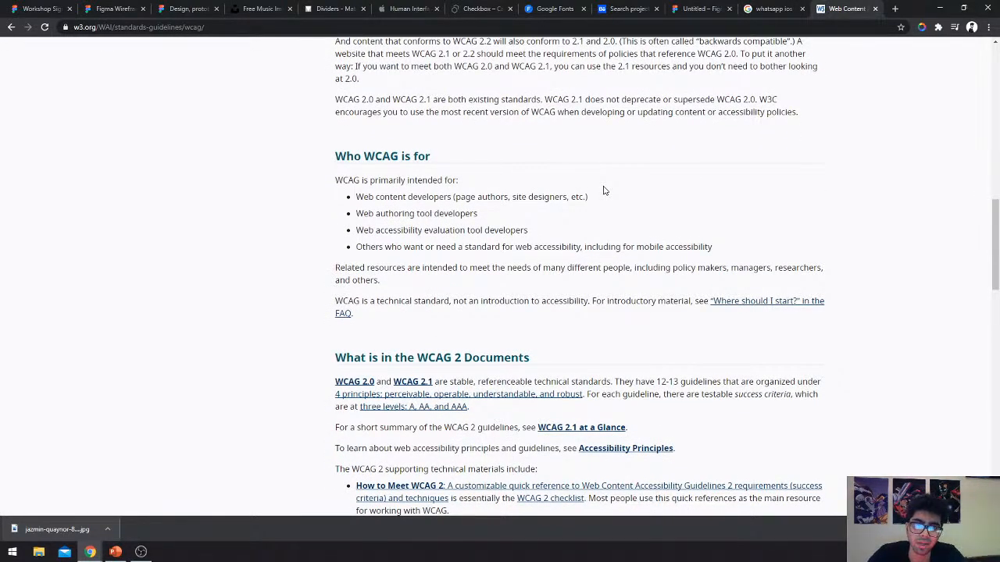
pyautogui.scroll(-1, 497, 352)
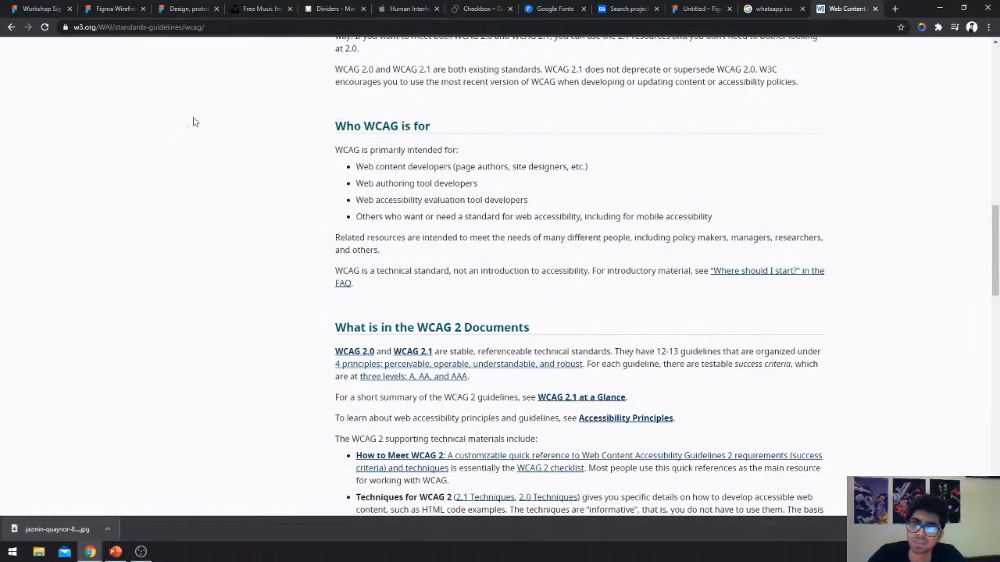
# Return to the Untitled Figma design and set the Get Started label's fill to FFFFFF.
pyautogui.click(686, 10)
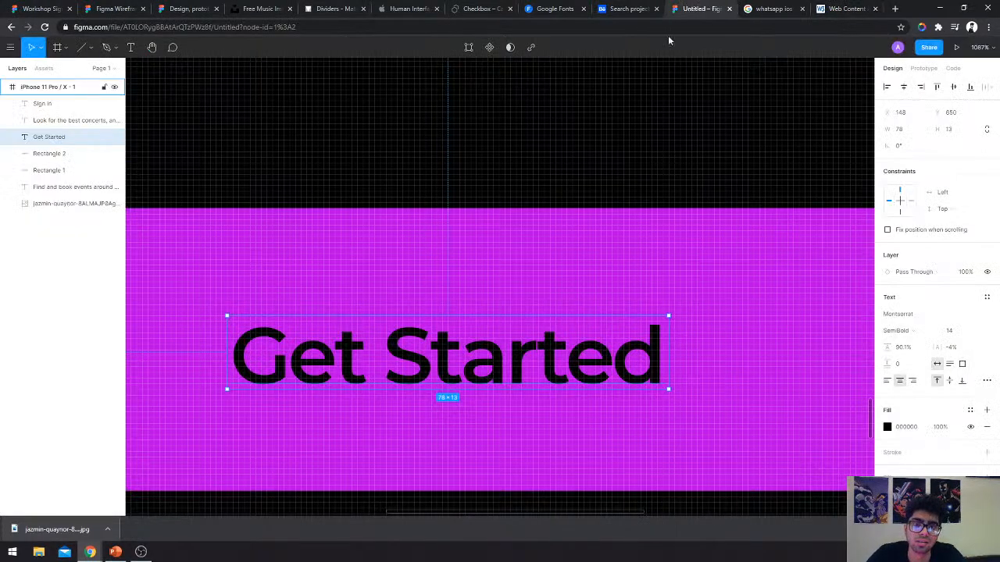
pyautogui.click(887, 426)
pyautogui.moveTo(808, 343); pyautogui.dragTo(675, 189)
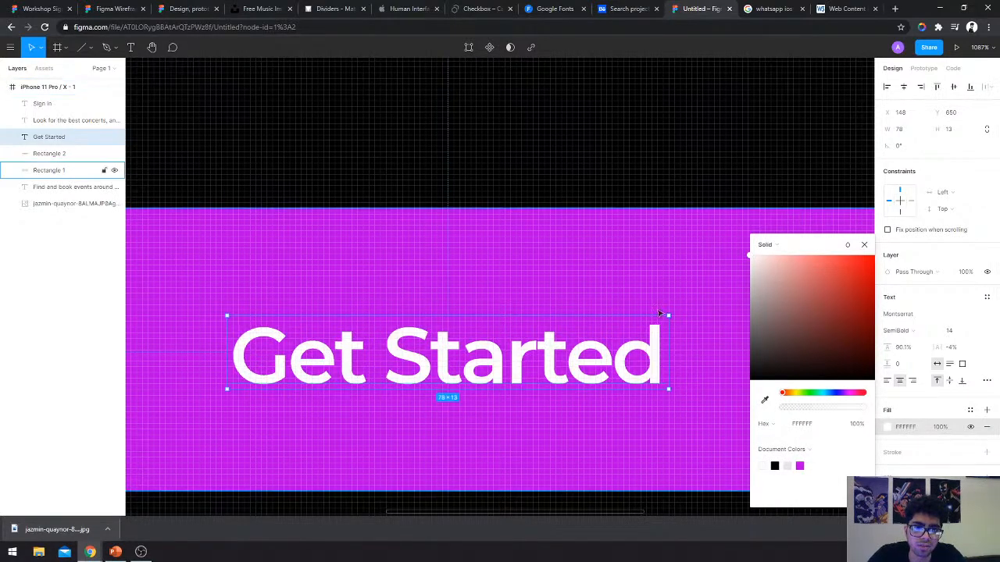
pyautogui.click(658, 313)
pyautogui.scroll(-1, 767, 294)
pyautogui.scroll(-5, 767, 294)
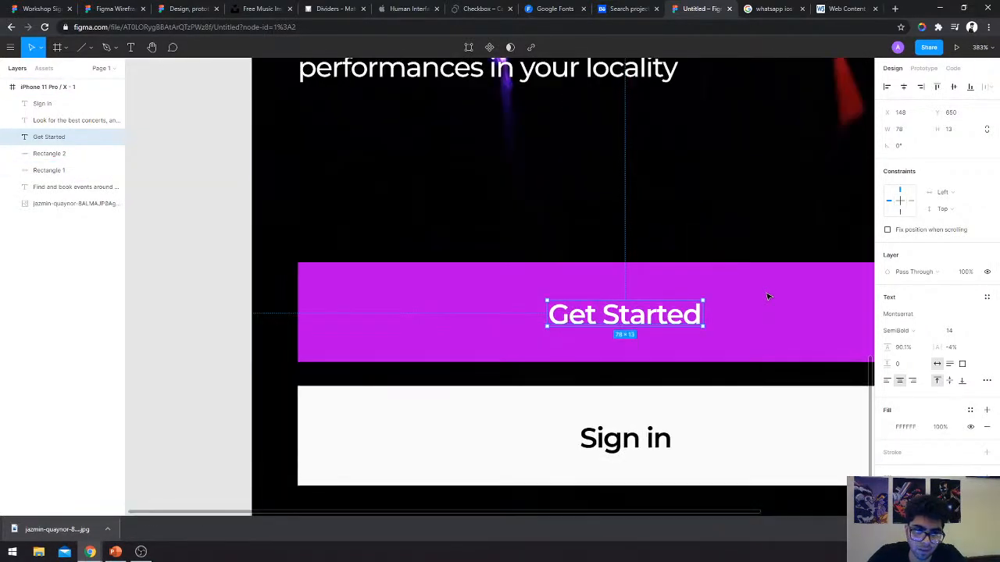
pyautogui.click(839, 317)
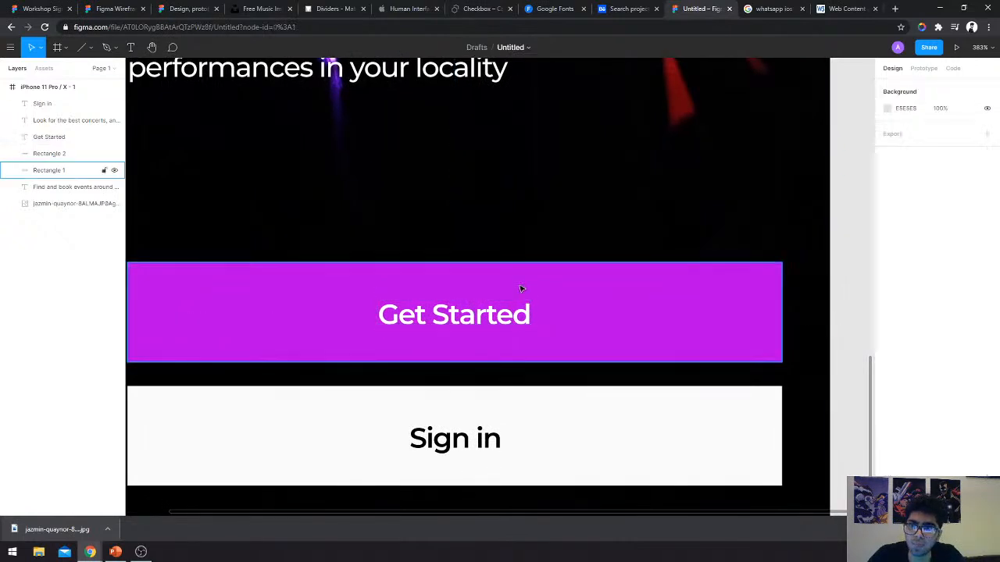
# Select the Get Started label together with its purple rectangle and open the plugin management page.
pyautogui.click(477, 314)
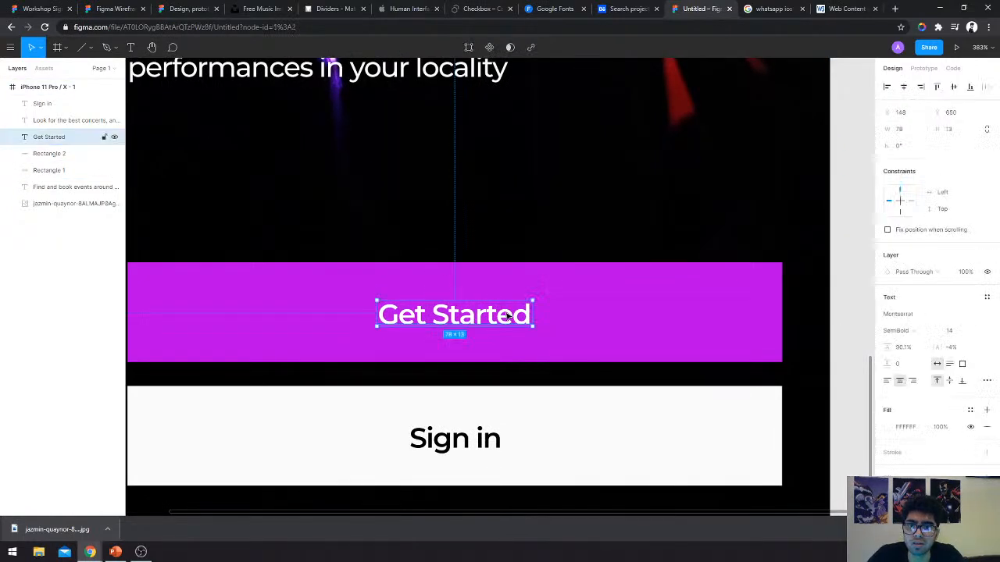
pyautogui.keyDown('shift'); pyautogui.click(672, 351); pyautogui.keyUp('shift')
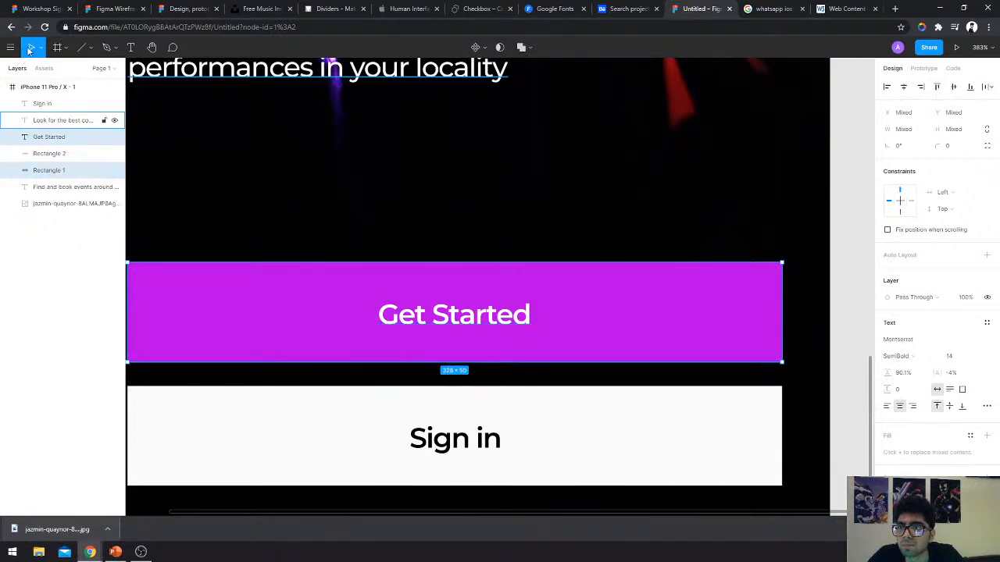
pyautogui.click(11, 48)
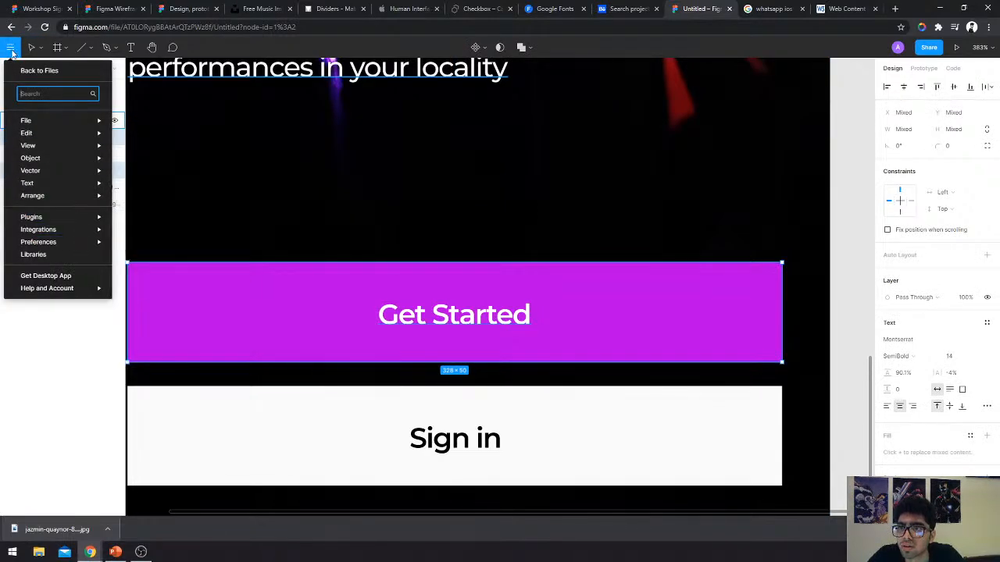
pyautogui.moveTo(69, 222)
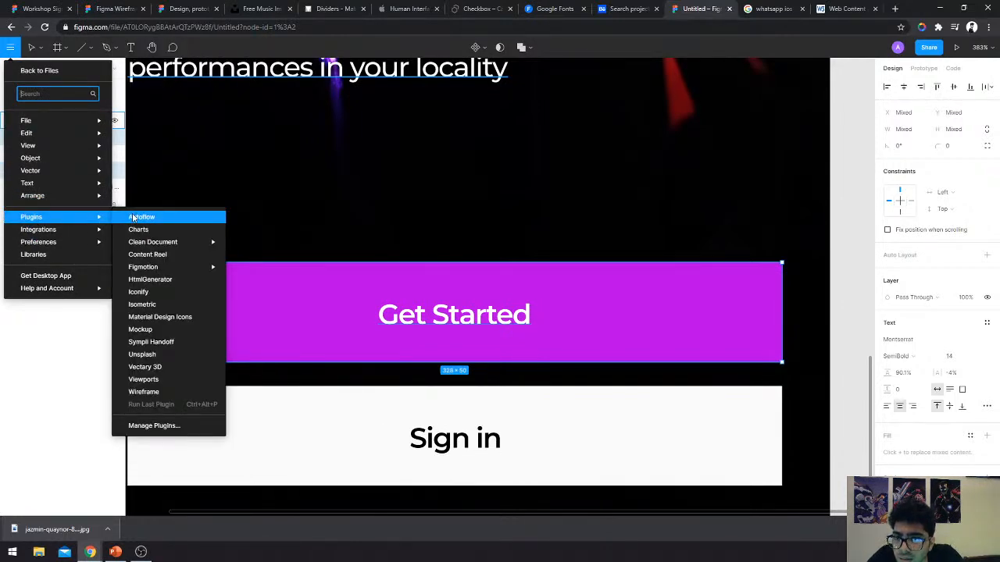
pyautogui.click(154, 426)
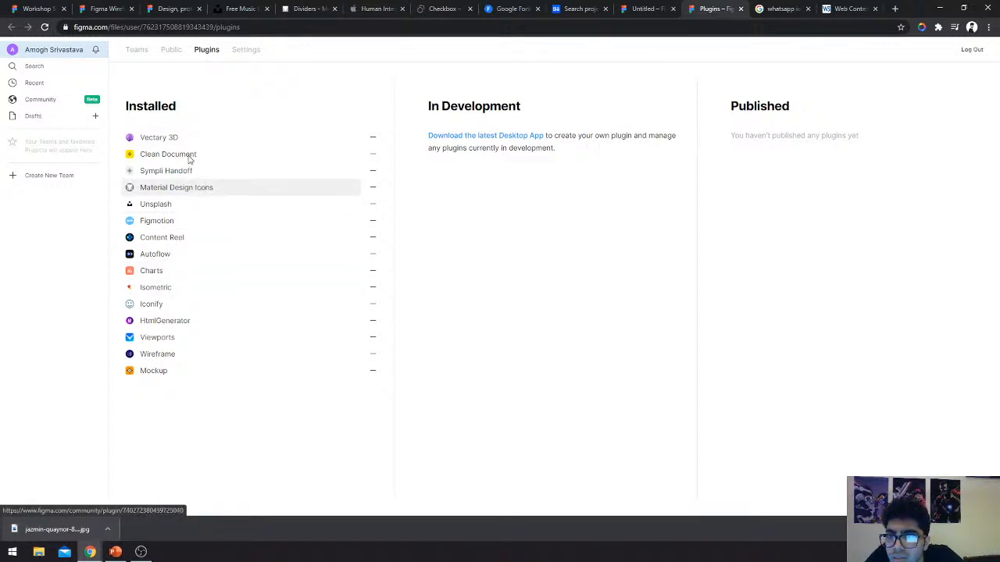
# Look through the account's public profile and installed plugins pages.
pyautogui.click(166, 50)
pyautogui.click(209, 49)
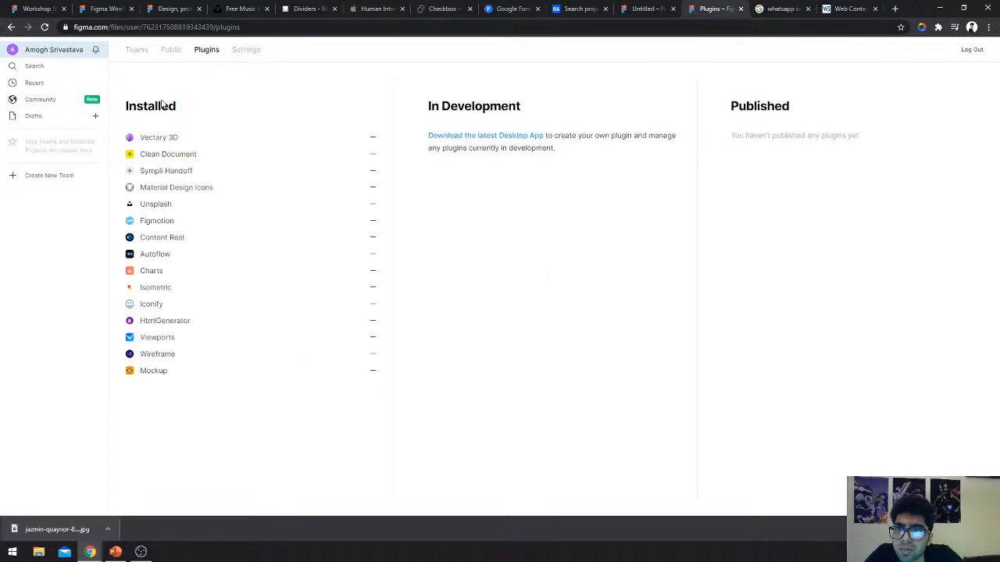
pyautogui.click(18, 50)
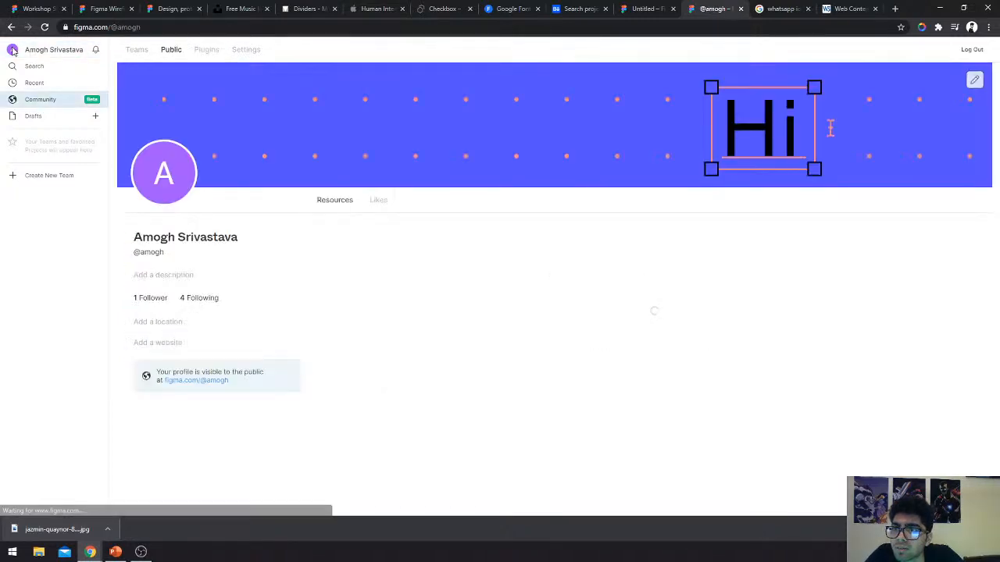
# Search the Figma Community for "contrast".
pyautogui.click(23, 66)
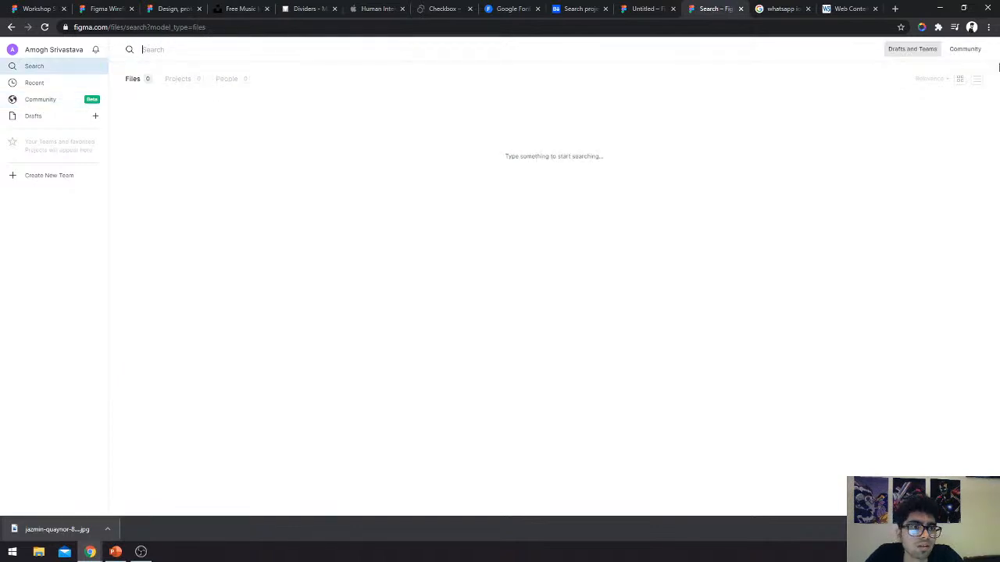
pyautogui.click(966, 48)
pyautogui.write('contrast')
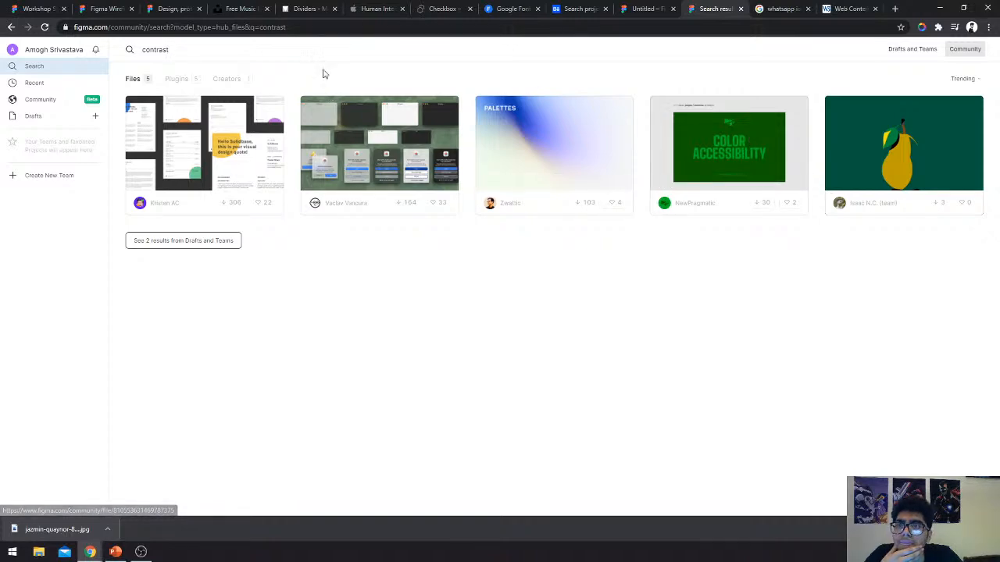
# Search the web for "contrast checker" in a new browser page and open the WebAIM Contrast Checker.
pyautogui.click(893, 8)
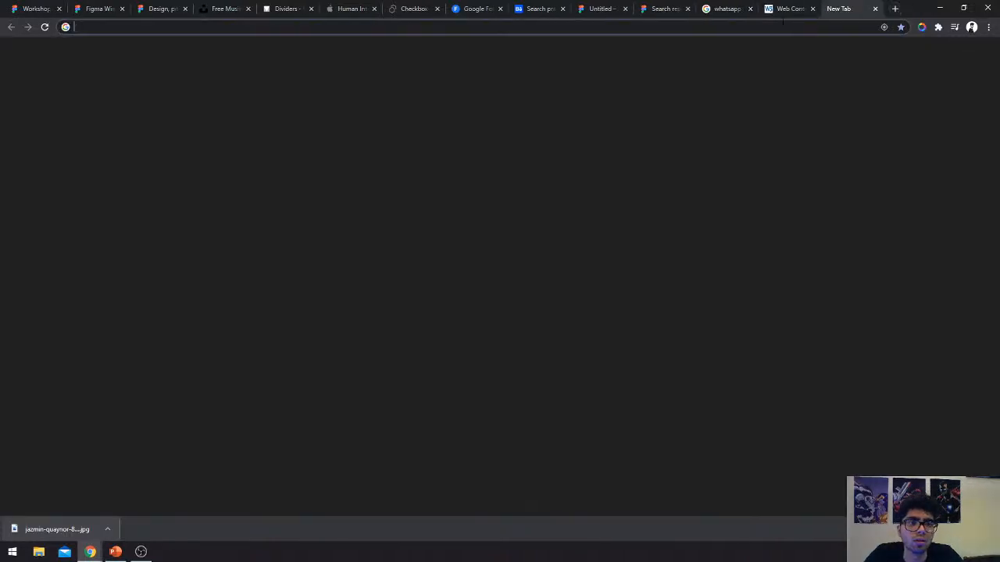
pyautogui.write('contrast')
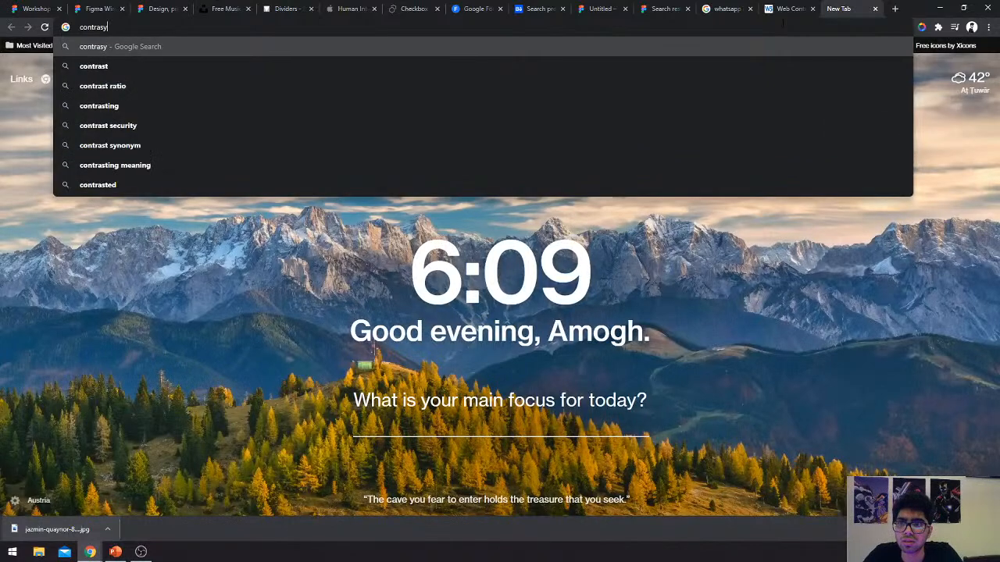
pyautogui.press('Down')
pyautogui.press('Down')
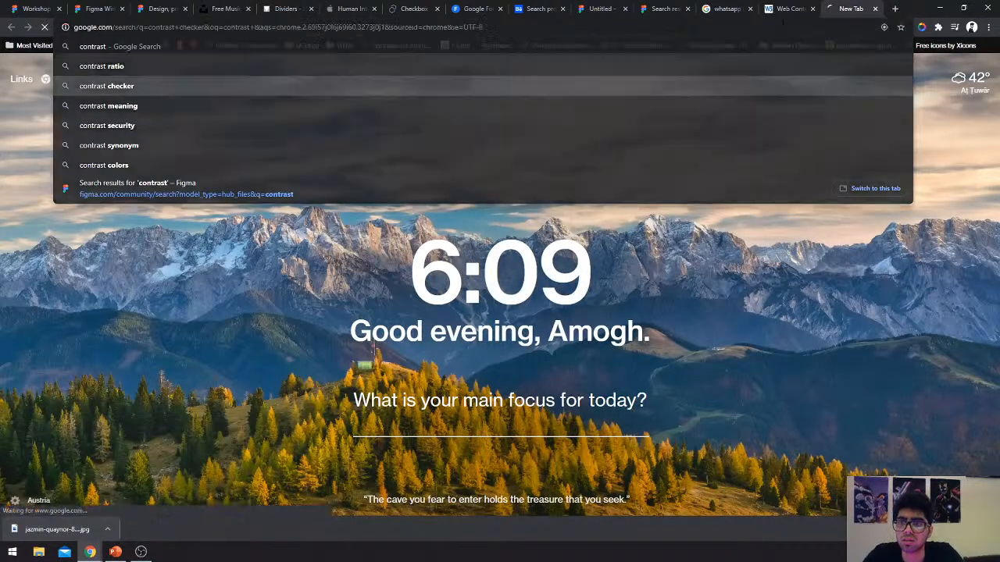
pyautogui.press('Return')
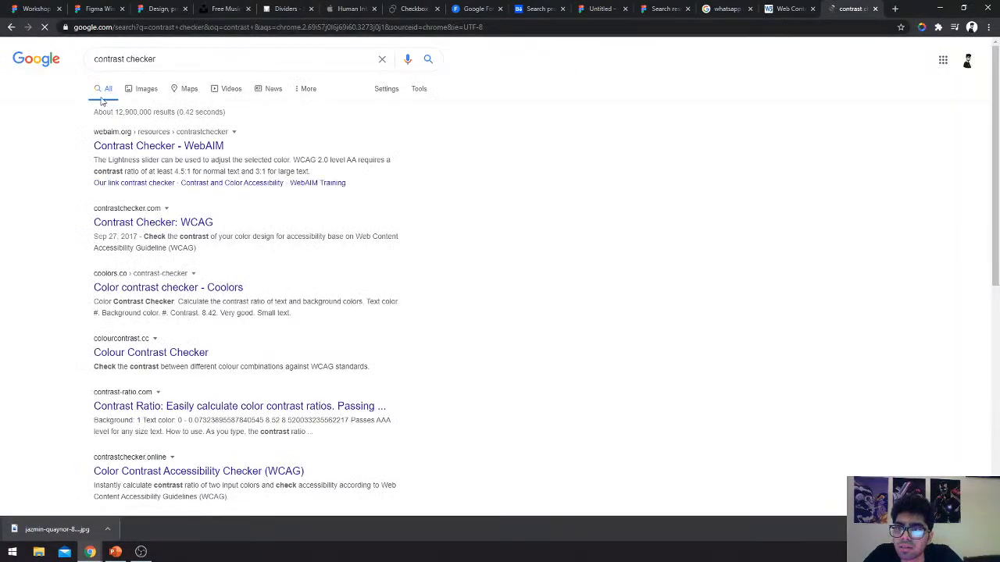
pyautogui.click(129, 148)
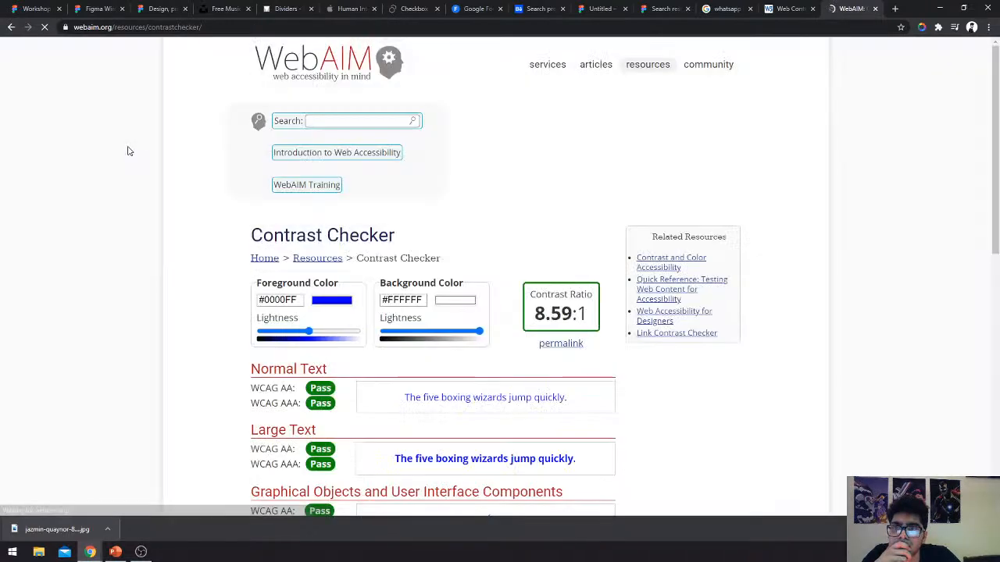
pyautogui.scroll(-1, 377, 251)
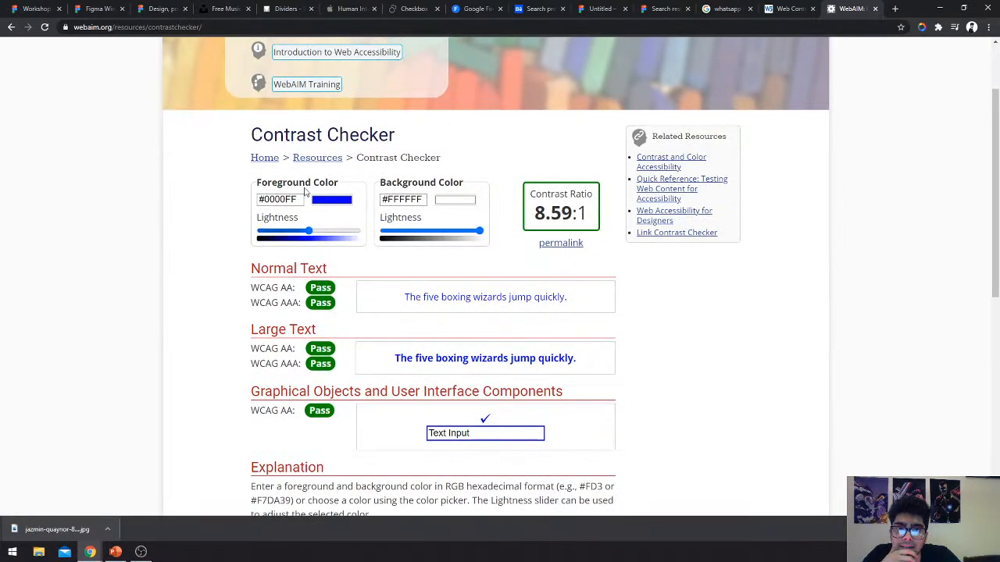
# Copy the Get Started button's fill color from the Untitled design and set it as the contrast checker's background color, B800E5.
pyautogui.click(36, 9)
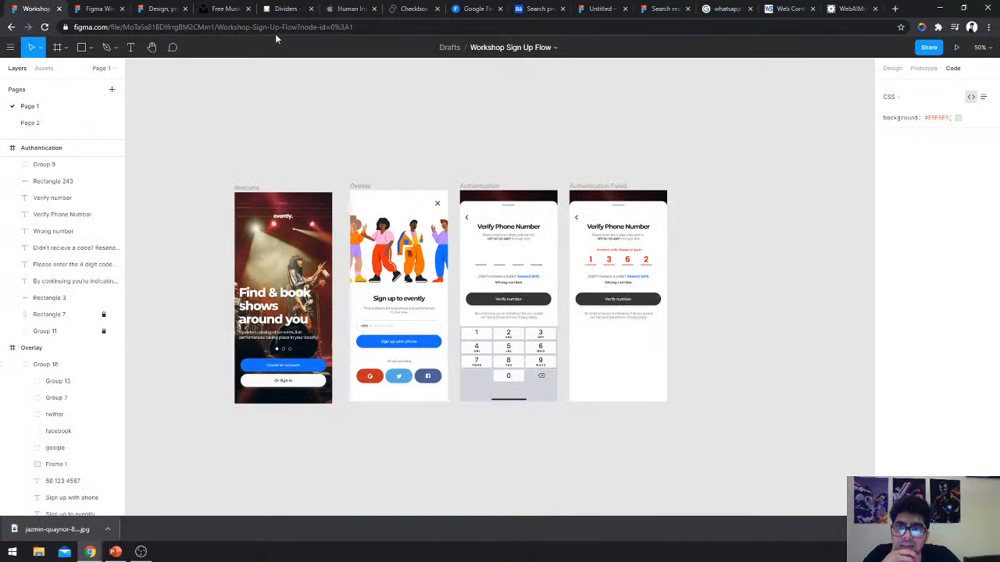
pyautogui.click(660, 9)
pyautogui.click(605, 9)
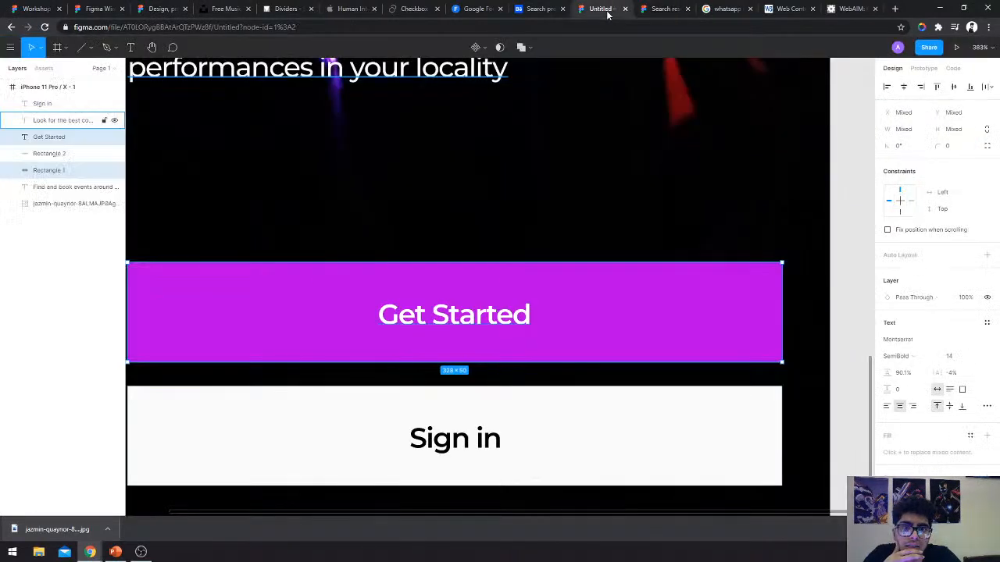
pyautogui.click(659, 346)
pyautogui.click(920, 315)
pyautogui.click(850, 8)
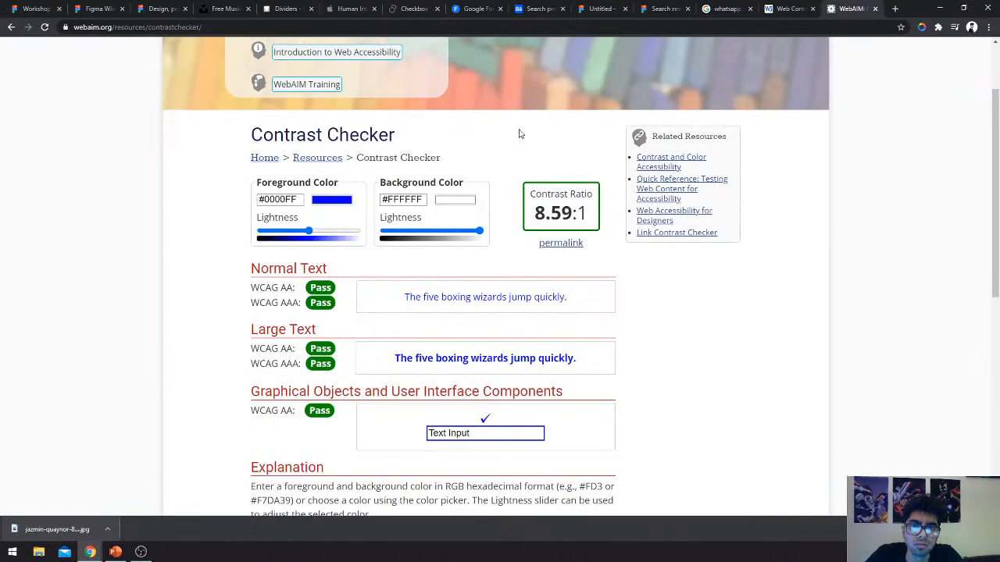
pyautogui.click(418, 197)
pyautogui.write('B800E5')
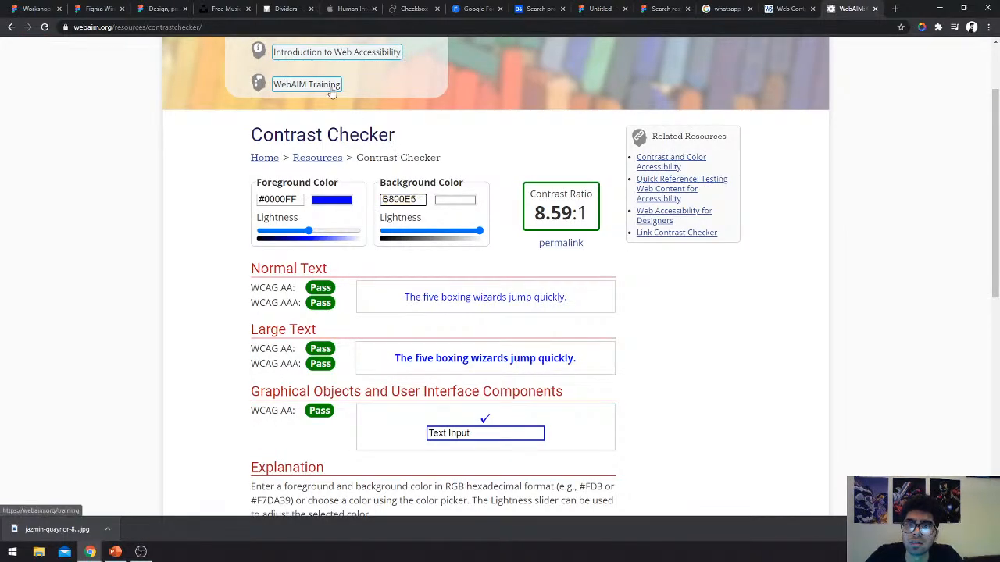
# Try FFFFF as the contrast checker's foreground color and look over the results.
pyautogui.click(279, 199)
pyautogui.write('FFFF')
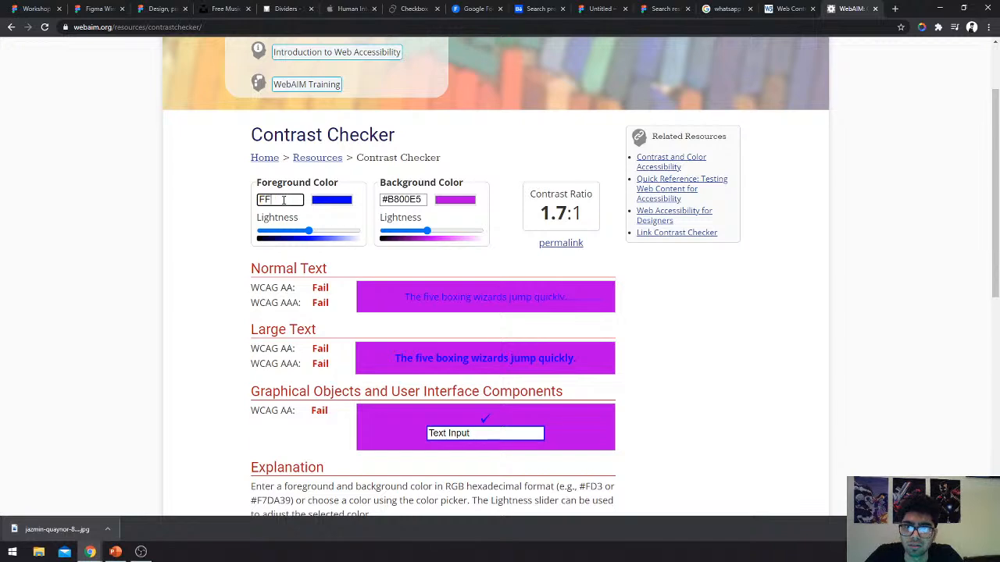
pyautogui.click(322, 205)
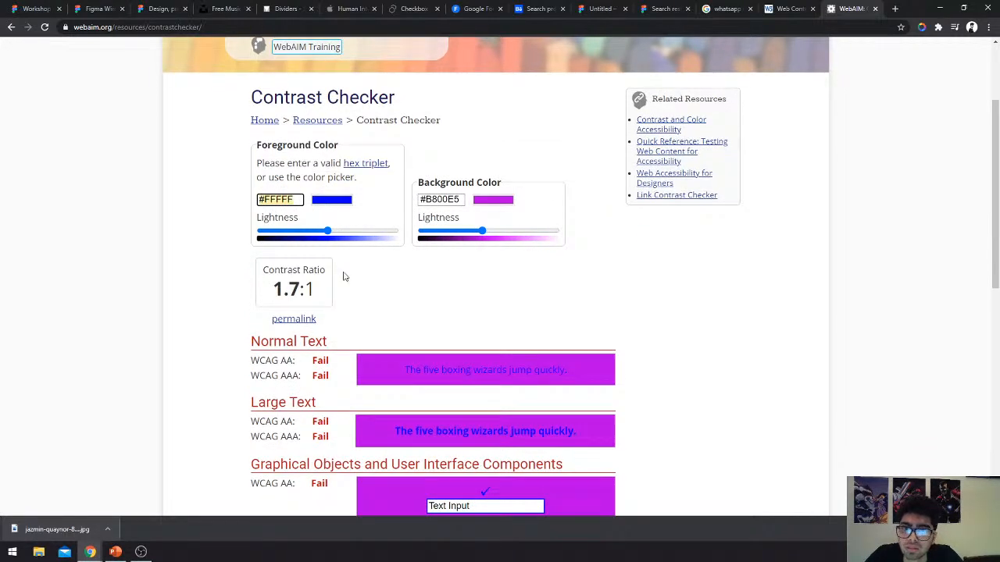
pyautogui.scroll(1, 355, 282)
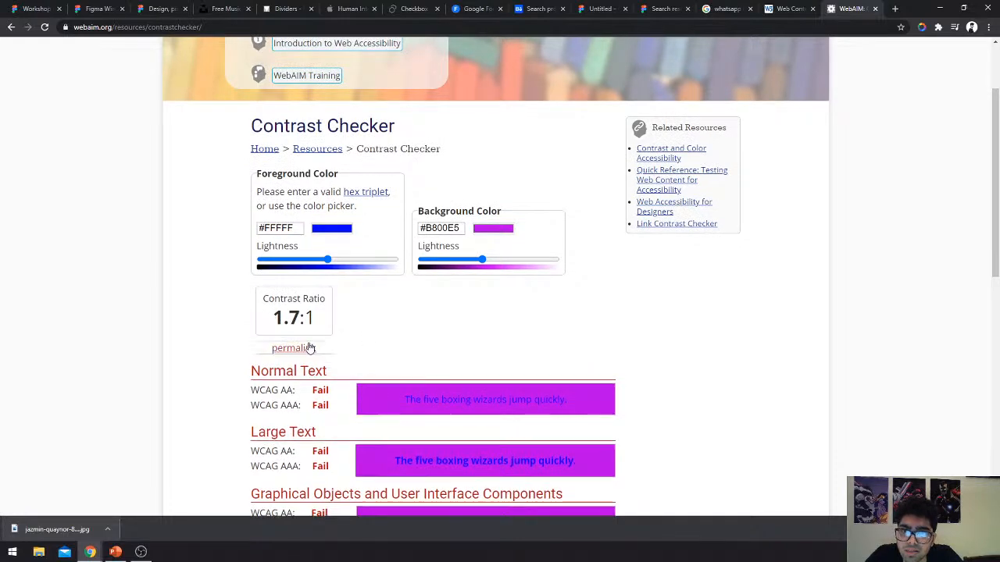
pyautogui.moveTo(272, 294); pyautogui.dragTo(275, 315)
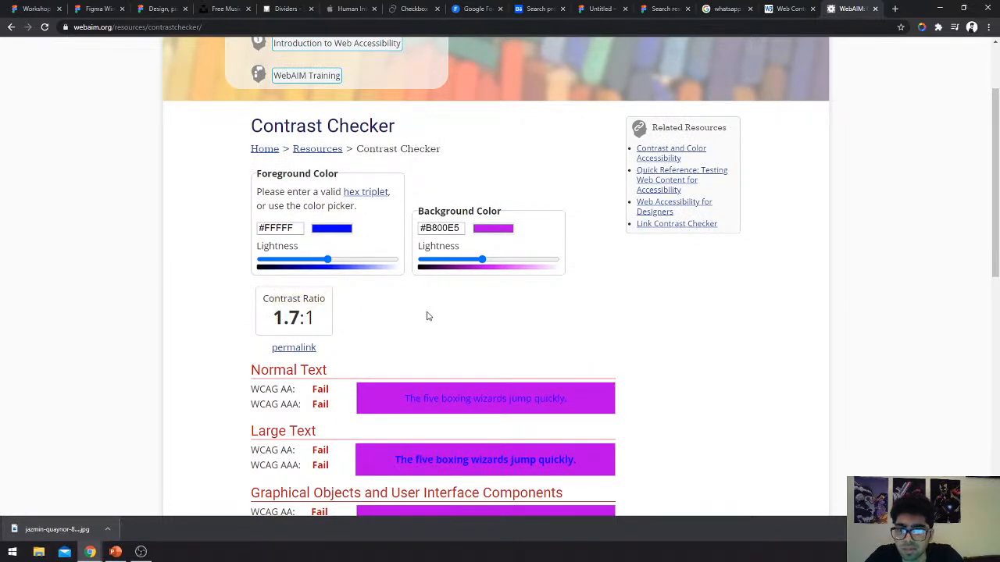
pyautogui.click(427, 315)
pyautogui.scroll(-2, 428, 314)
pyautogui.scroll(2, 437, 352)
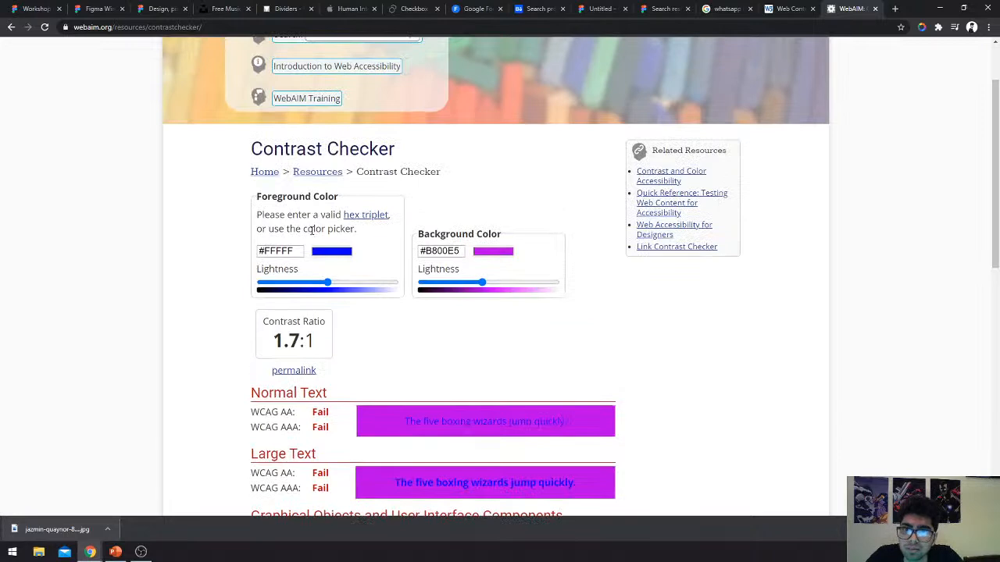
# Set the foreground color to FFFFFF and review the WCAG results for normal text, large text and interface components.
pyautogui.click(292, 251)
pyautogui.write('#B800E5')
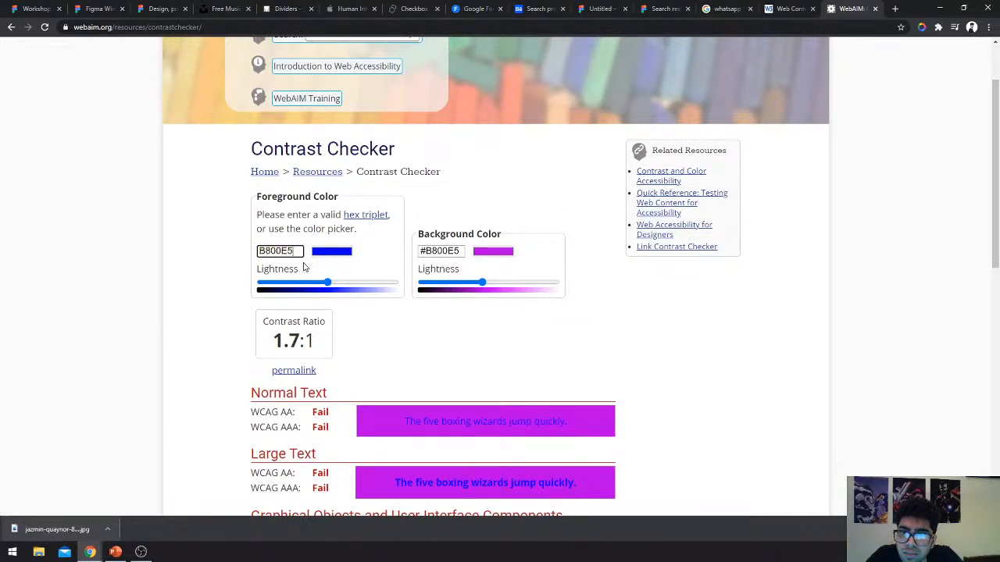
pyautogui.hotkey('ctrl', 'a')
pyautogui.press('BackSpace')
pyautogui.write('FFFFFF')
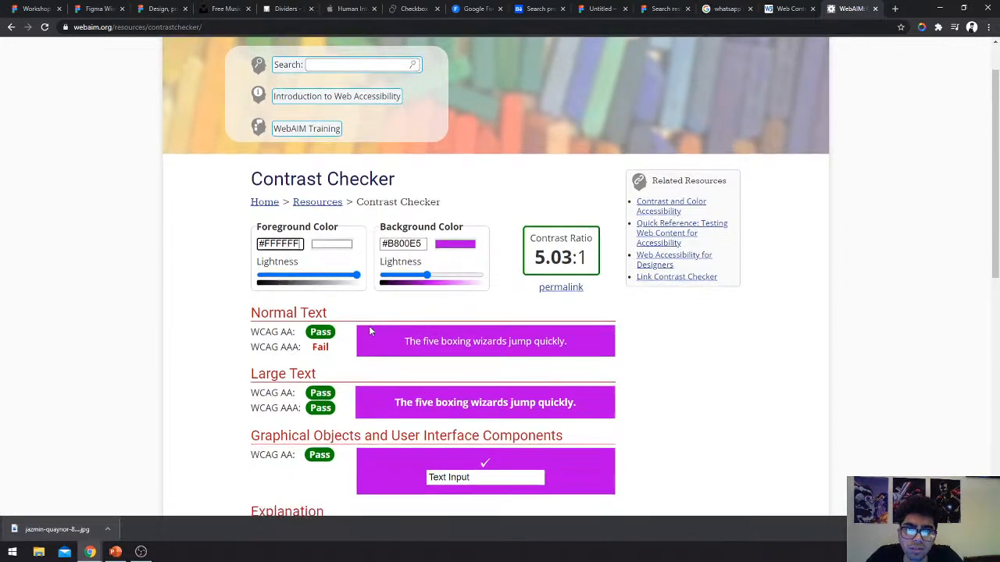
pyautogui.scroll(1, 456, 255)
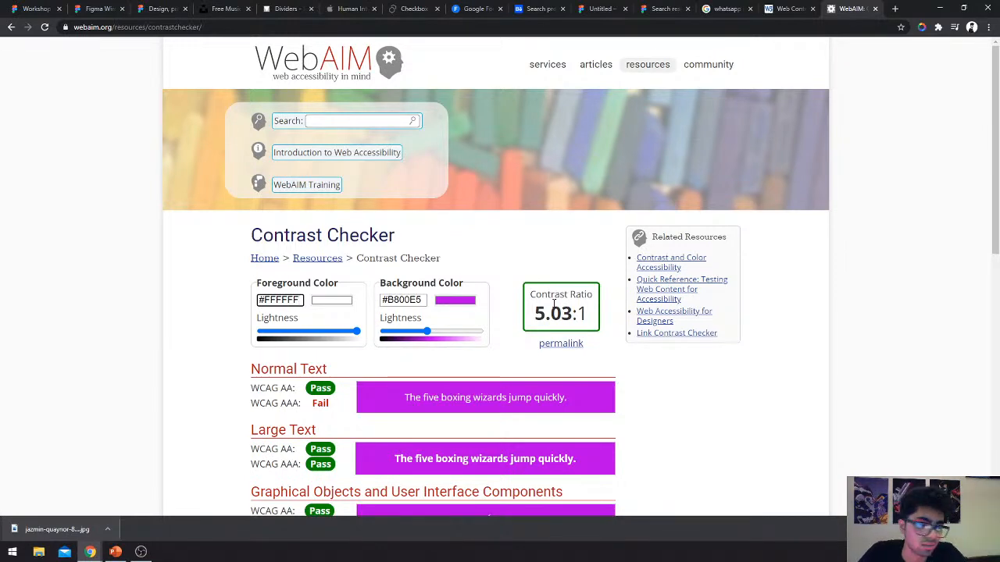
pyautogui.scroll(-2, 553, 304)
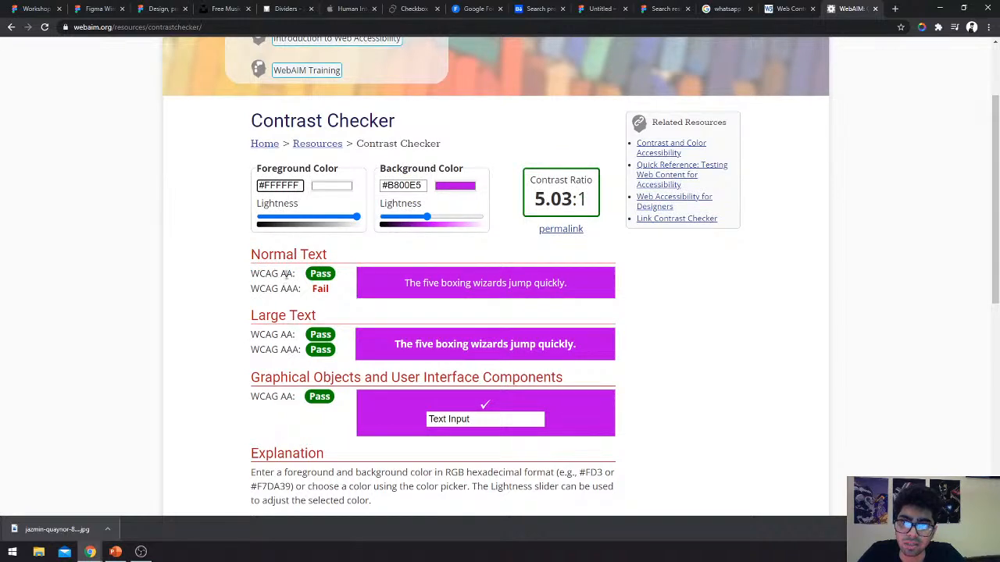
pyautogui.scroll(-1, 291, 291)
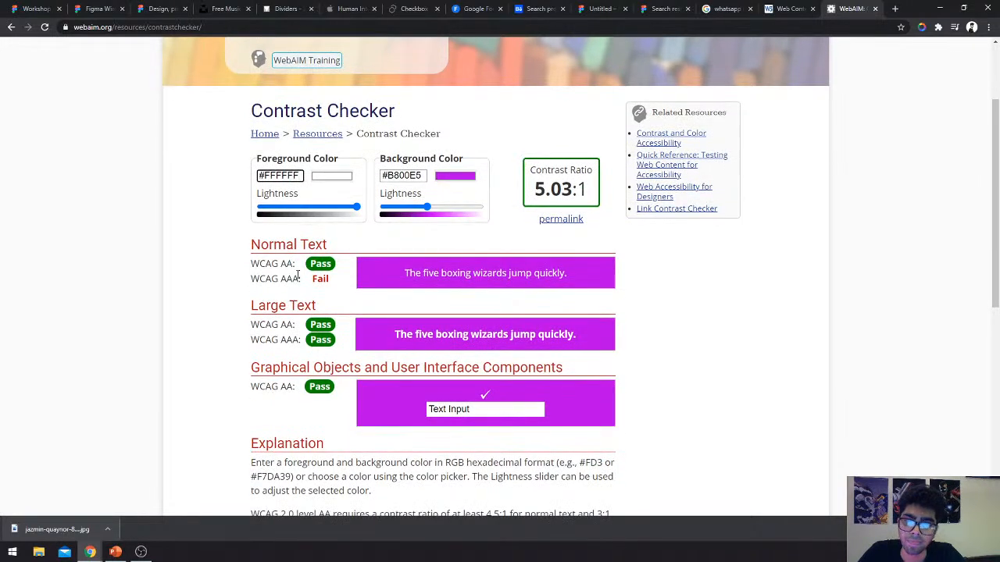
pyautogui.scroll(-2, 291, 295)
# Return to the Untitled design file, show the Get Started and Sign in buttons, and clear the selection.
pyautogui.click(36, 9)
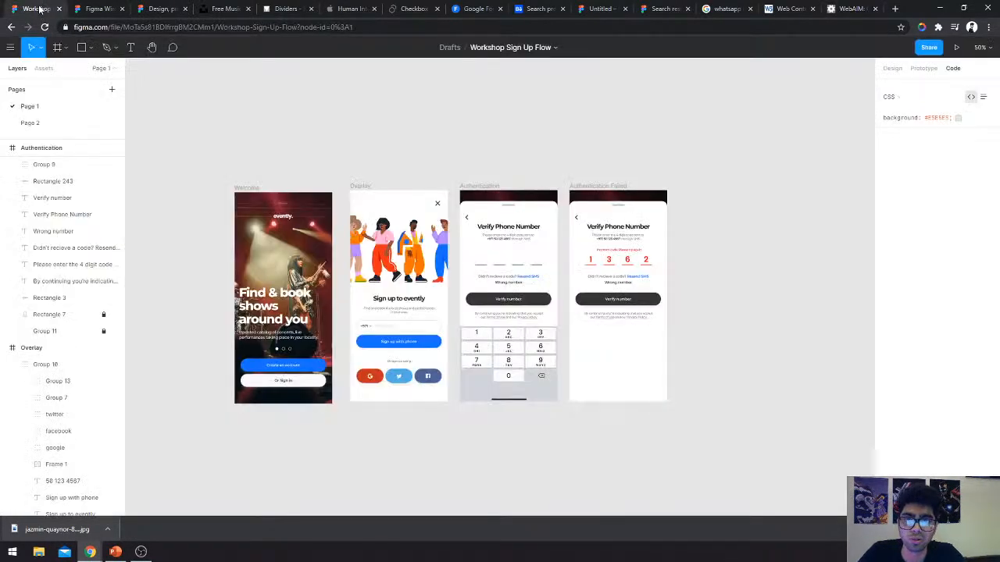
pyautogui.click(665, 9)
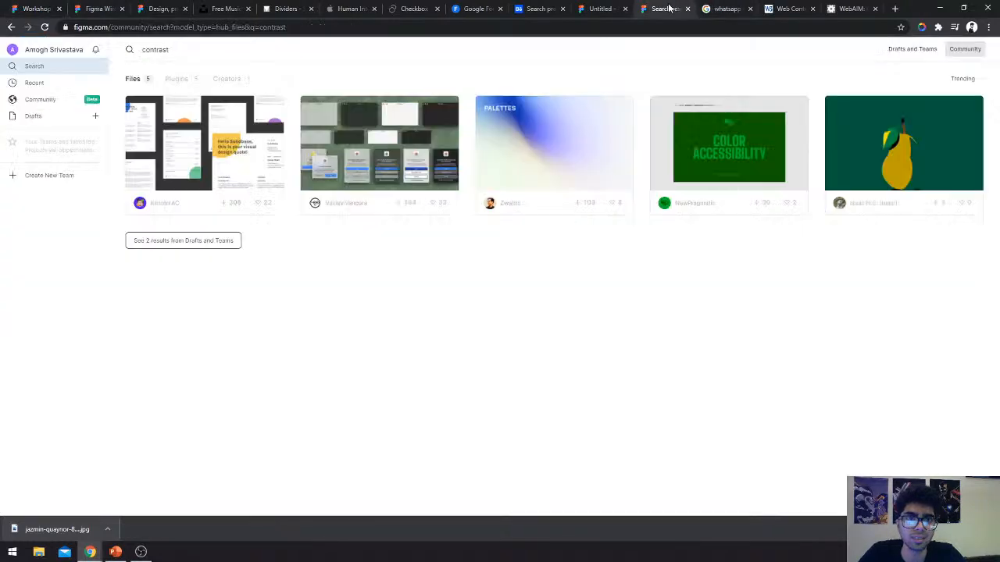
pyautogui.click(598, 8)
pyautogui.scroll(-2, 515, 323)
pyautogui.scroll(-3, 516, 324)
pyautogui.click(740, 255)
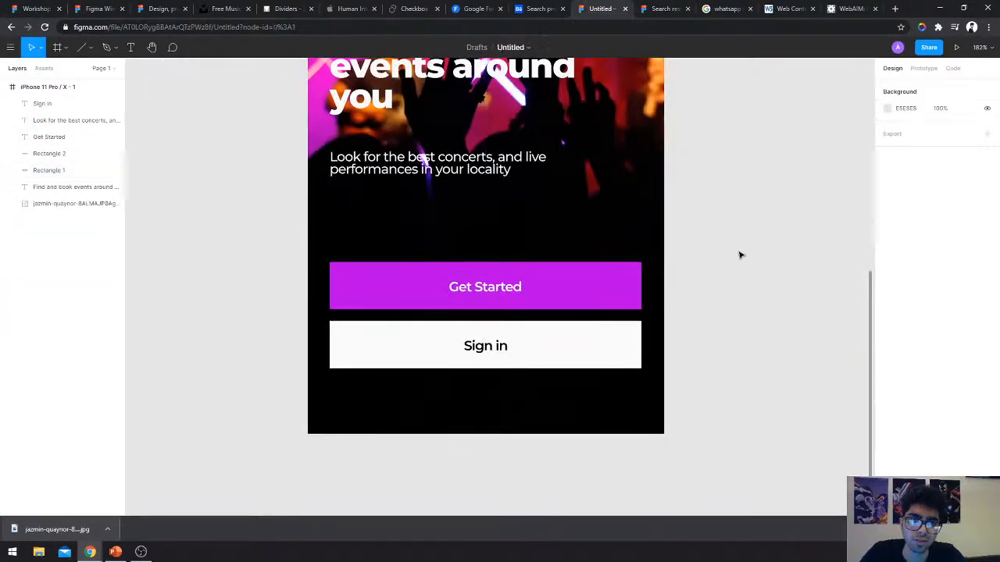
# Try rounding the Get Started rectangle's corners to a radius of about 14, and return them to 0.
pyautogui.click(603, 304)
pyautogui.scroll(1, 728, 334)
pyautogui.scroll(3, 727, 334)
pyautogui.scroll(2, 704, 263)
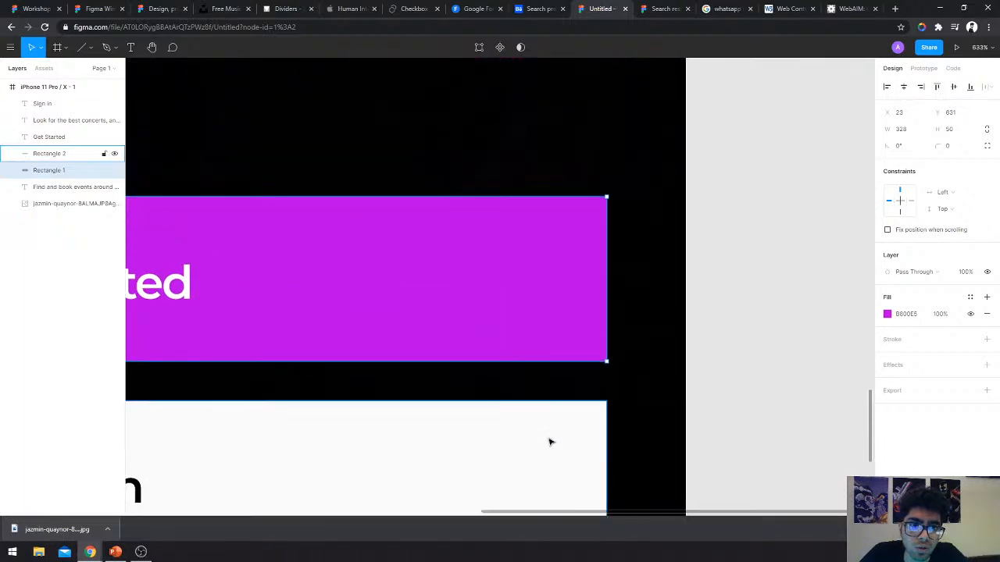
pyautogui.scroll(3, 792, 209)
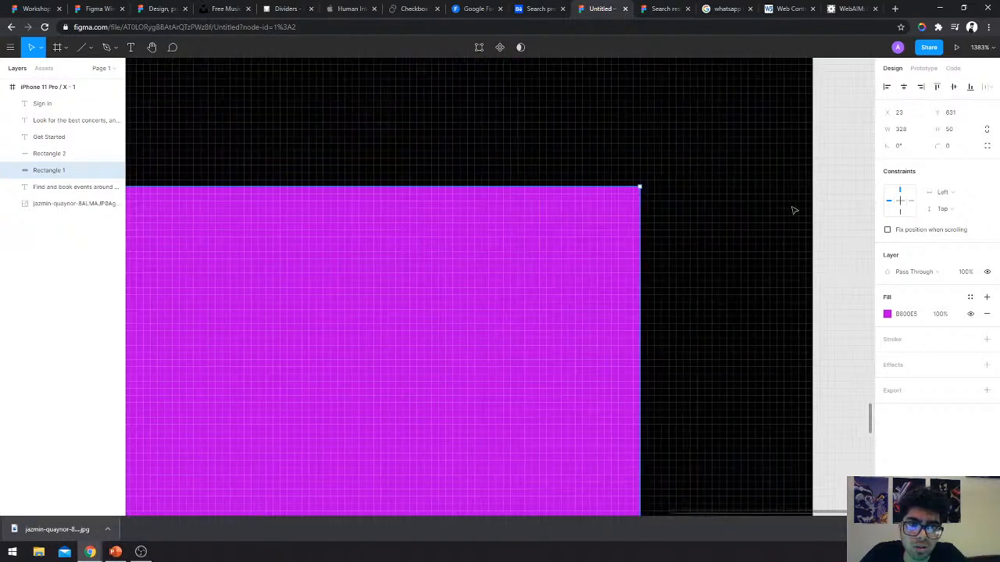
pyautogui.scroll(-3, 616, 238)
pyautogui.scroll(3, 621, 232)
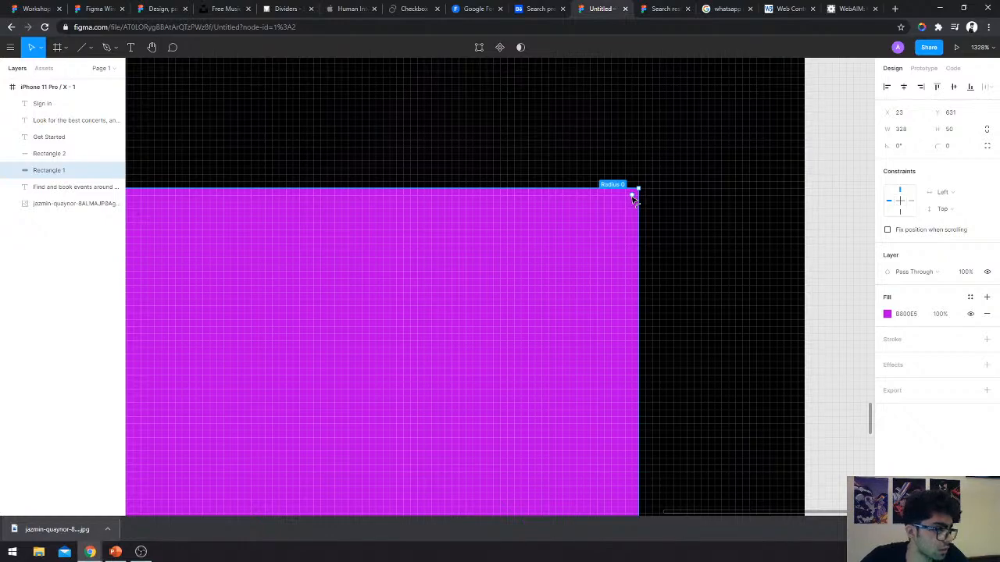
pyautogui.moveTo(634, 200); pyautogui.dragTo(540, 283)
pyautogui.scroll(-5, 540, 283)
pyautogui.click(602, 276)
pyautogui.hscroll(-4, 617, 277)
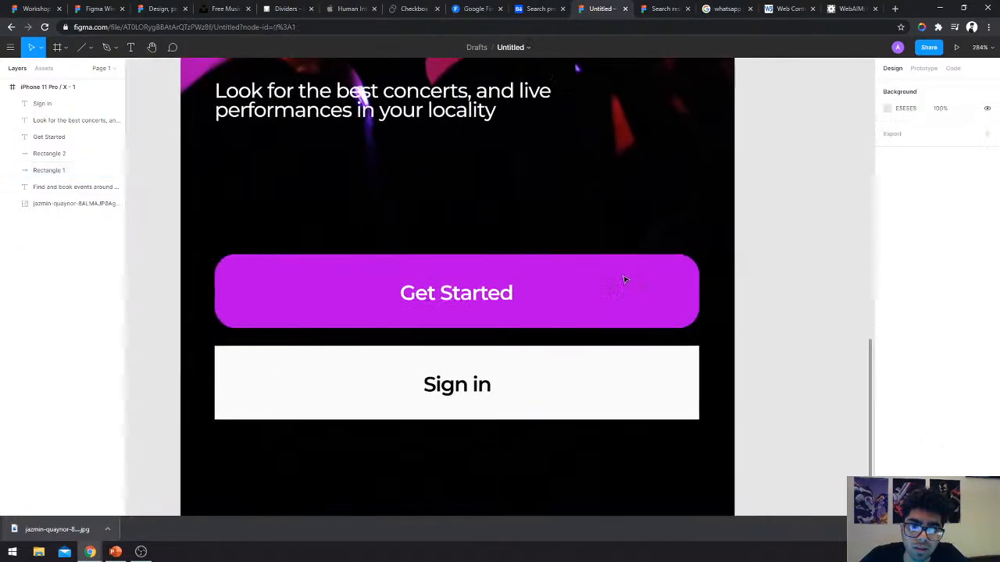
pyautogui.click(656, 298)
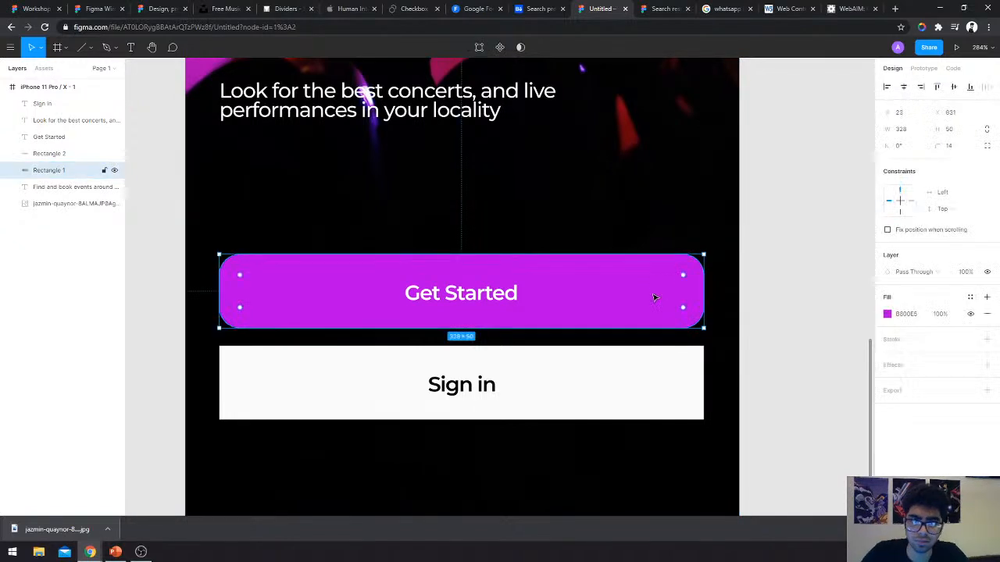
pyautogui.moveTo(685, 275); pyautogui.dragTo(707, 249)
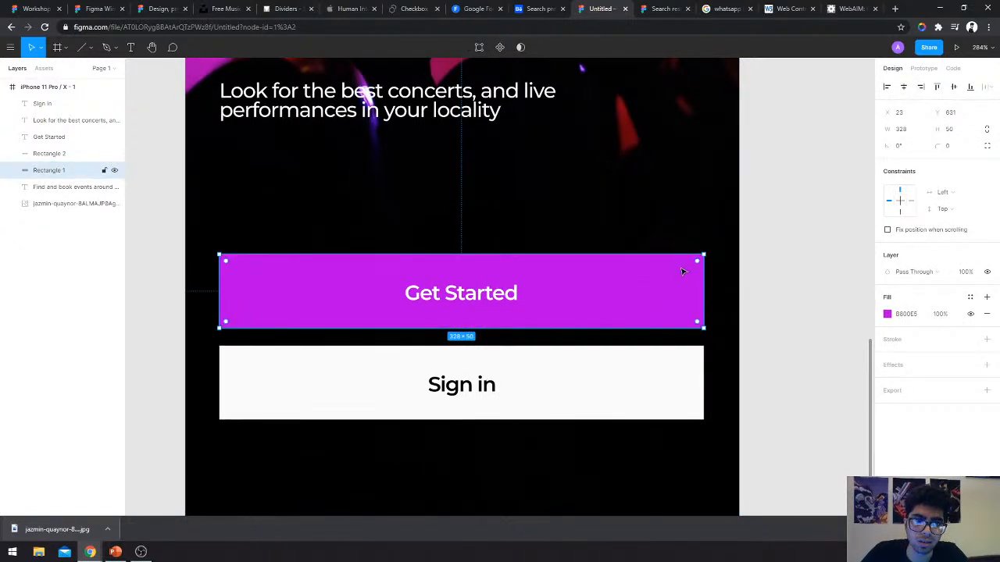
# Try a corner radius of 20 on the Get Started rectangle and undo it.
pyautogui.click(954, 148)
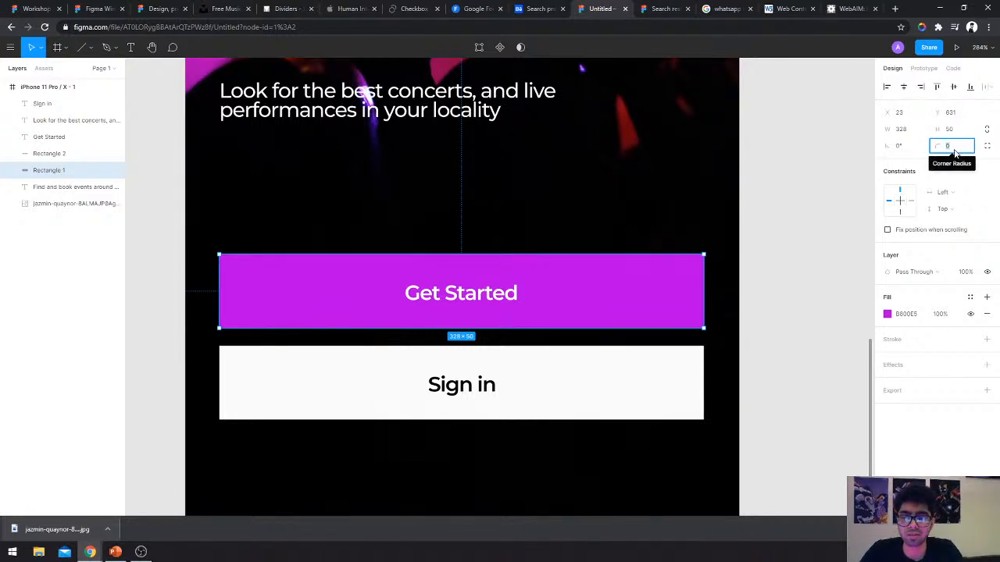
pyautogui.write('20')
pyautogui.press('Return')
pyautogui.hotkey('ctrl', 'z')
# Set the Get Started rectangle's corner radius to 10.
pyautogui.click(949, 150)
pyautogui.write('10')
pyautogui.press('Return')
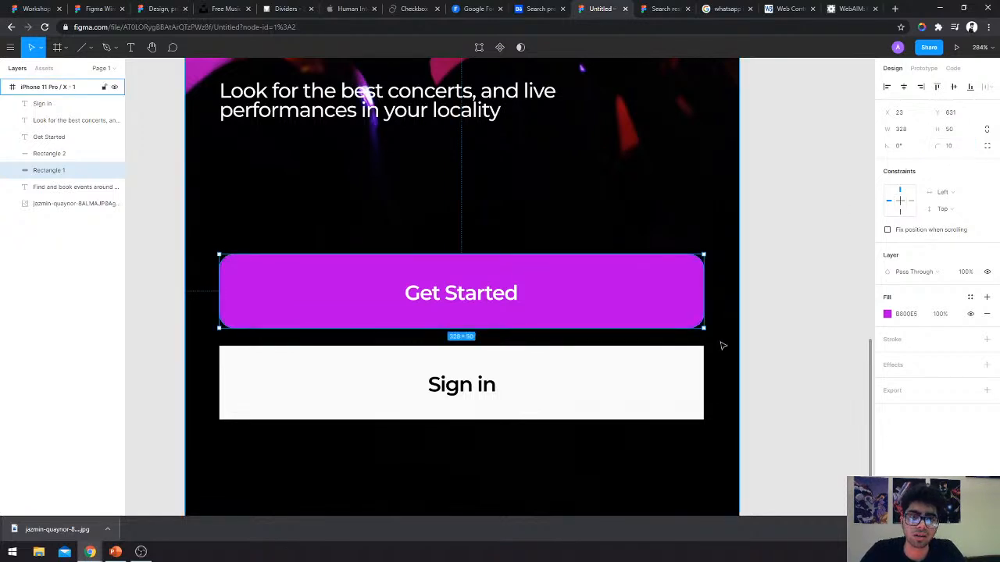
# Round the Get Started rectangle's corners fully into a pill shape and deselect it.
pyautogui.click(960, 149)
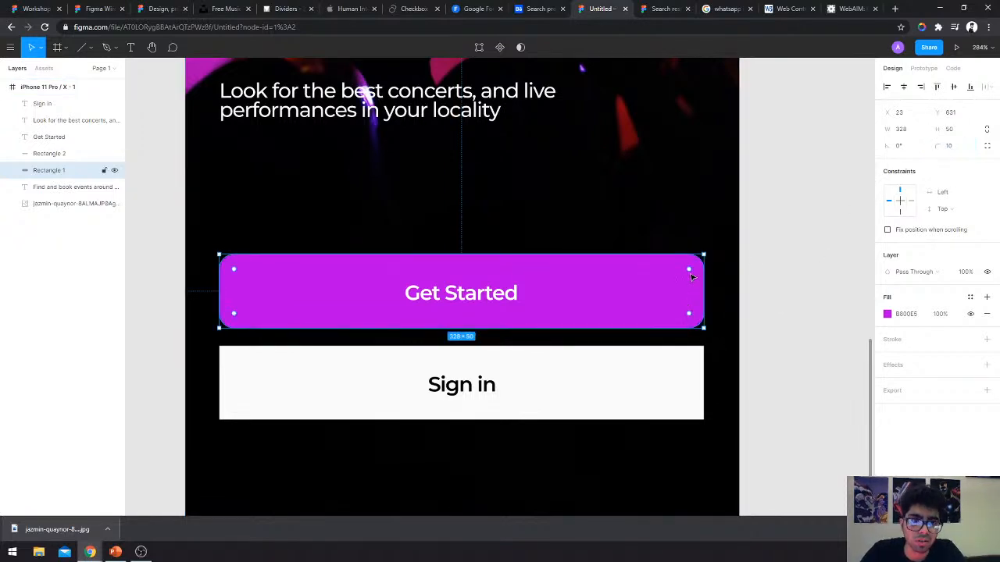
pyautogui.moveTo(691, 273); pyautogui.dragTo(600, 324)
pyautogui.click(761, 289)
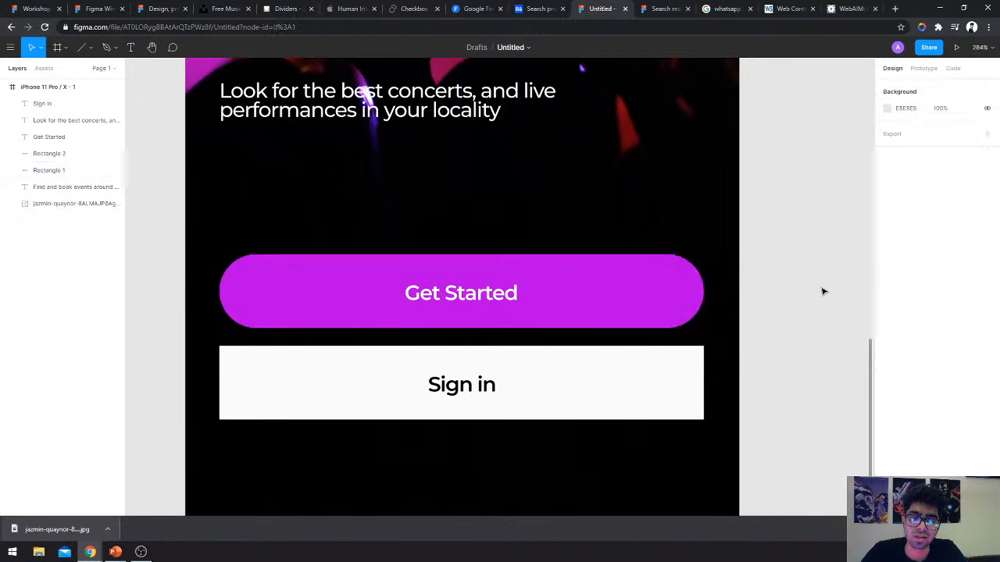
# Try a pill shape on the Sign in rectangle, and undo it along with the Get Started rectangle's last corner rounding.
pyautogui.click(613, 381)
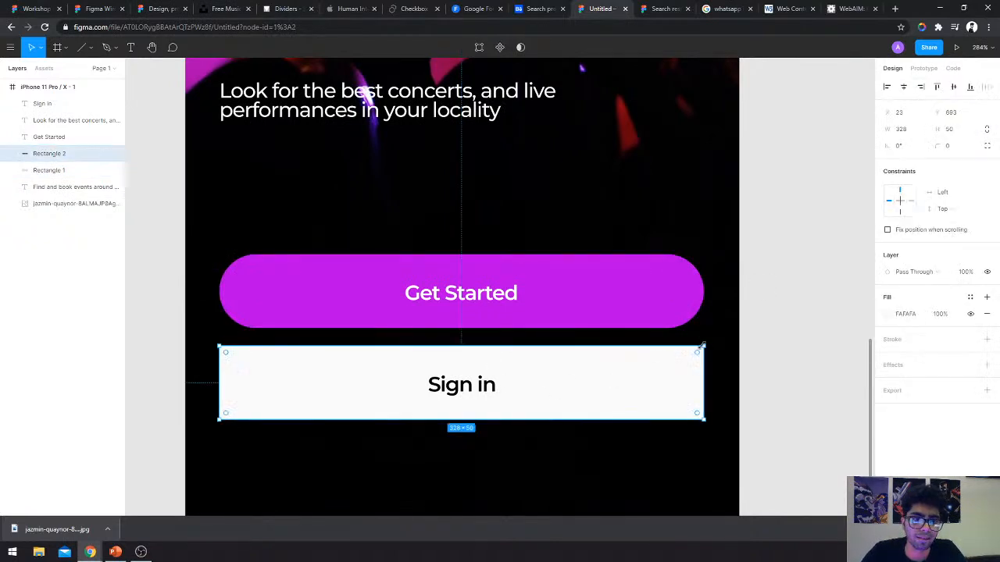
pyautogui.moveTo(695, 352); pyautogui.dragTo(600, 453)
pyautogui.click(852, 340)
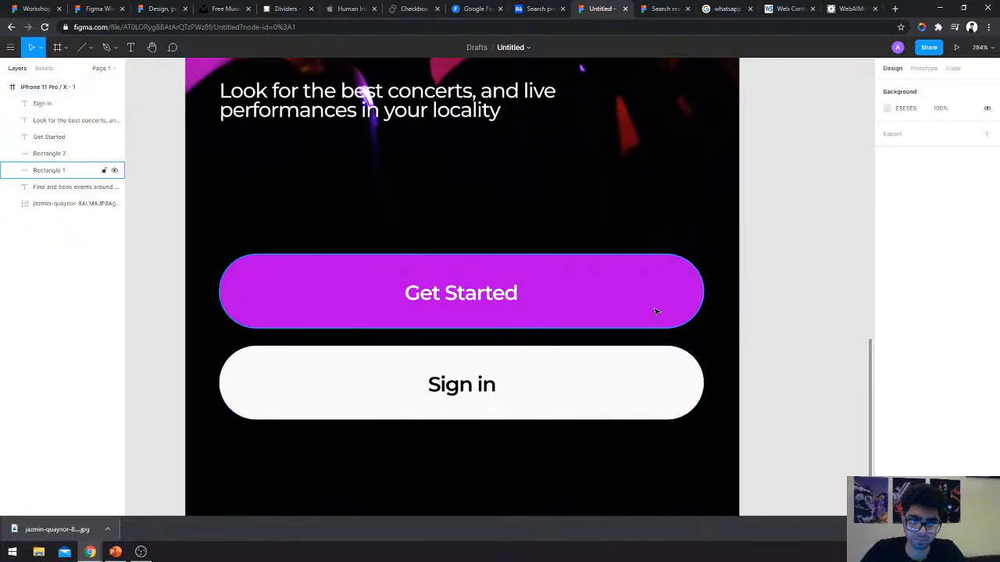
pyautogui.hotkey('ctrl', 'z')
pyautogui.hotkey('ctrl', 'z')
pyautogui.hotkey('ctrl', 'z')
pyautogui.hotkey('ctrl', 'z')
pyautogui.hotkey('ctrl', 'z')
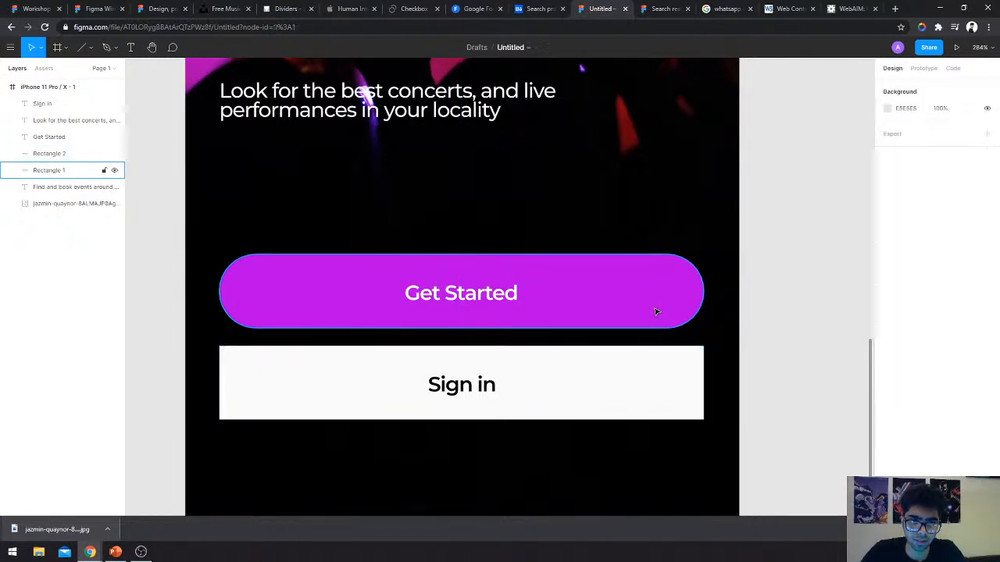
# Set the corner radius of both the Get Started and Sign in rectangles to 100 and deselect them.
pyautogui.click(672, 323)
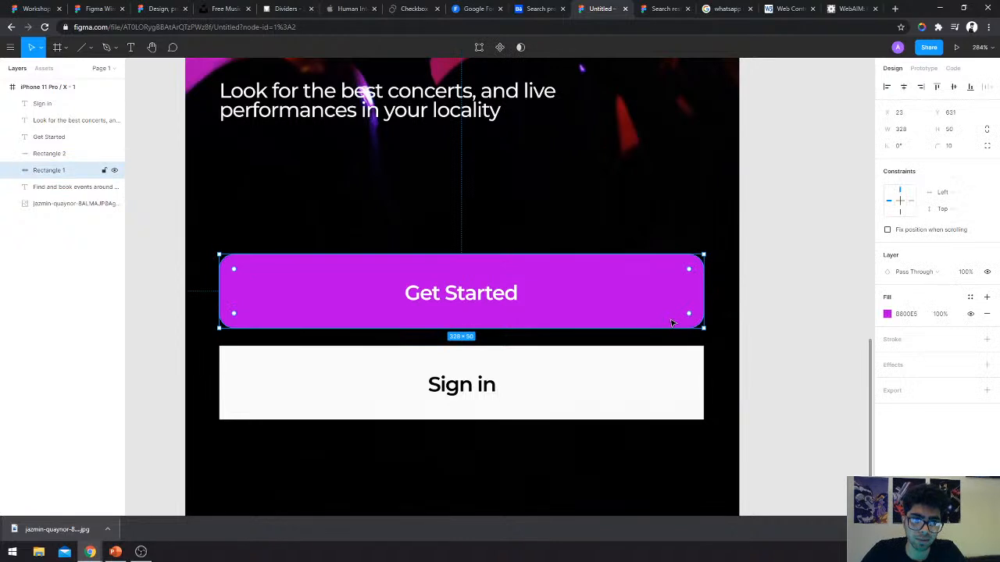
pyautogui.keyDown('shift'); pyautogui.click(680, 388); pyautogui.keyUp('shift')
pyautogui.click(966, 148)
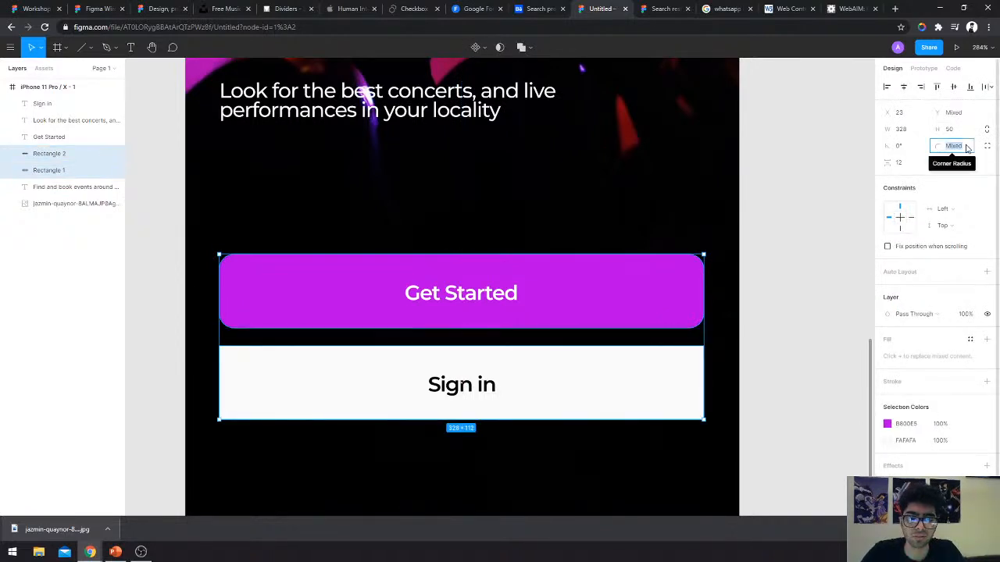
pyautogui.write('100')
pyautogui.press('Return')
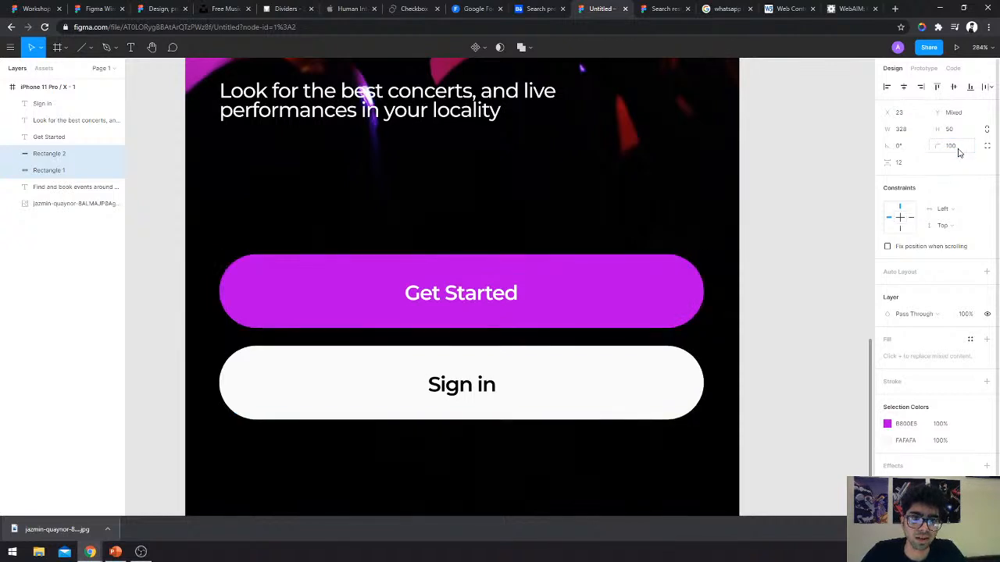
pyautogui.click(828, 340)
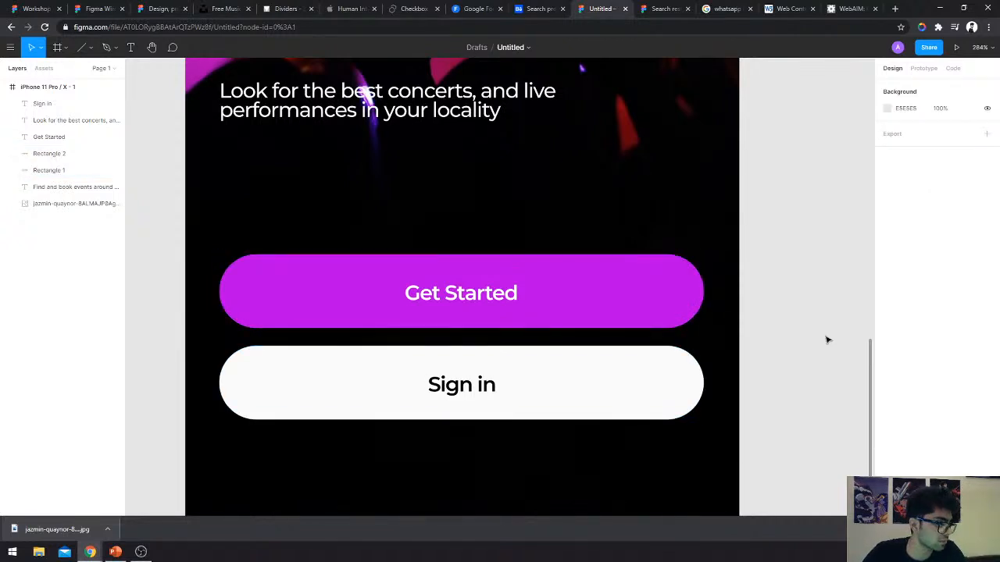
# Examine the whole welcome screen and how legible the headline is over the bright parts of the concert photo.
pyautogui.press('-')
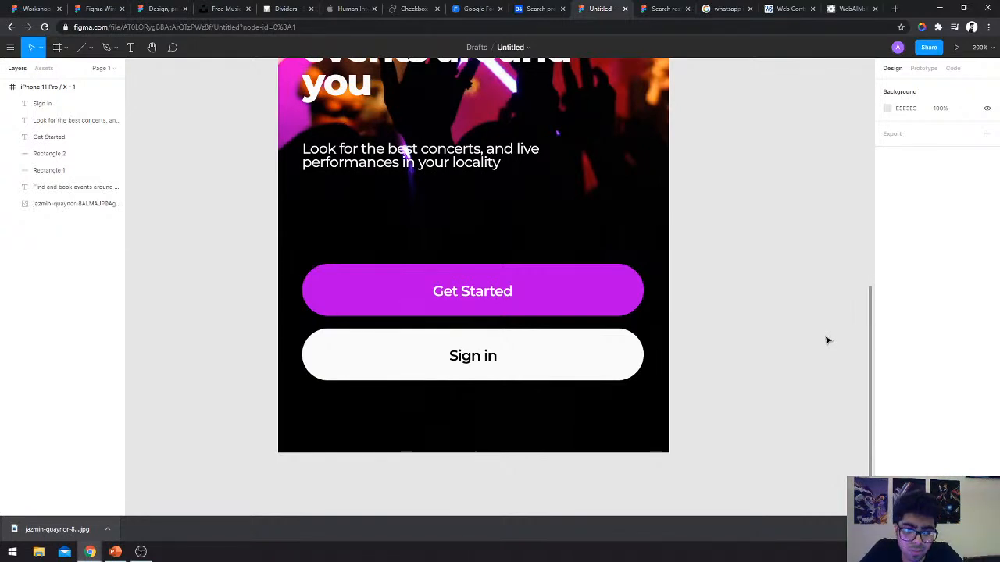
pyautogui.hotkey('shift', '0')
pyautogui.scroll(3, 827, 340)
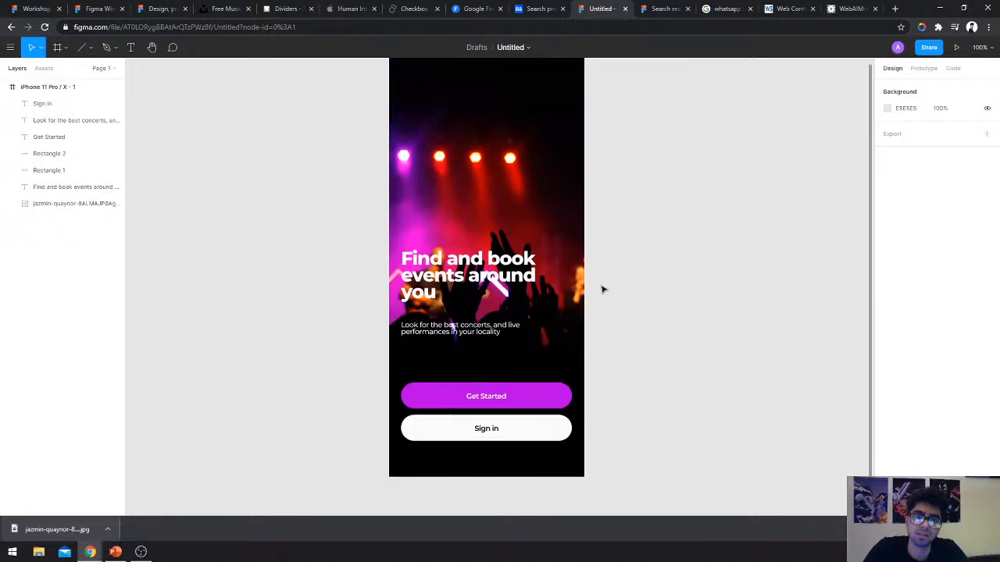
pyautogui.scroll(5, 541, 254)
pyautogui.click(541, 254)
pyautogui.scroll(4, 461, 301)
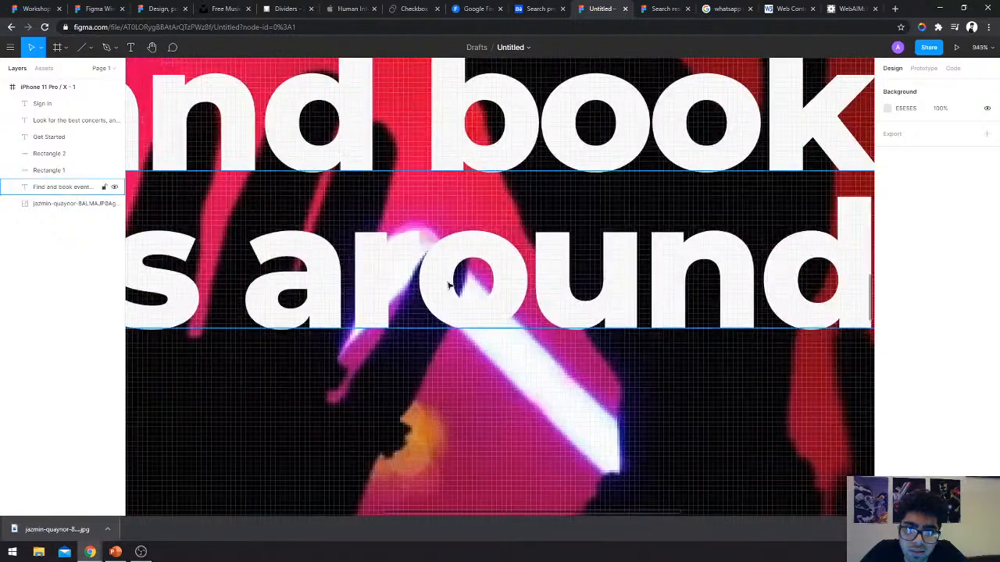
pyautogui.scroll(-4, 539, 367)
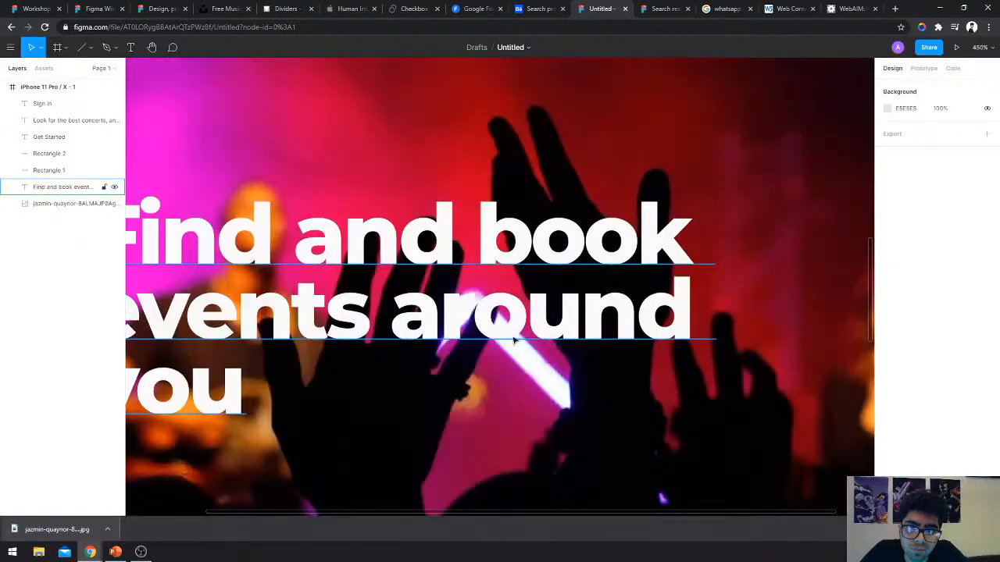
# Add a drop shadow to the "Find and book events around you" headline.
pyautogui.click(535, 334)
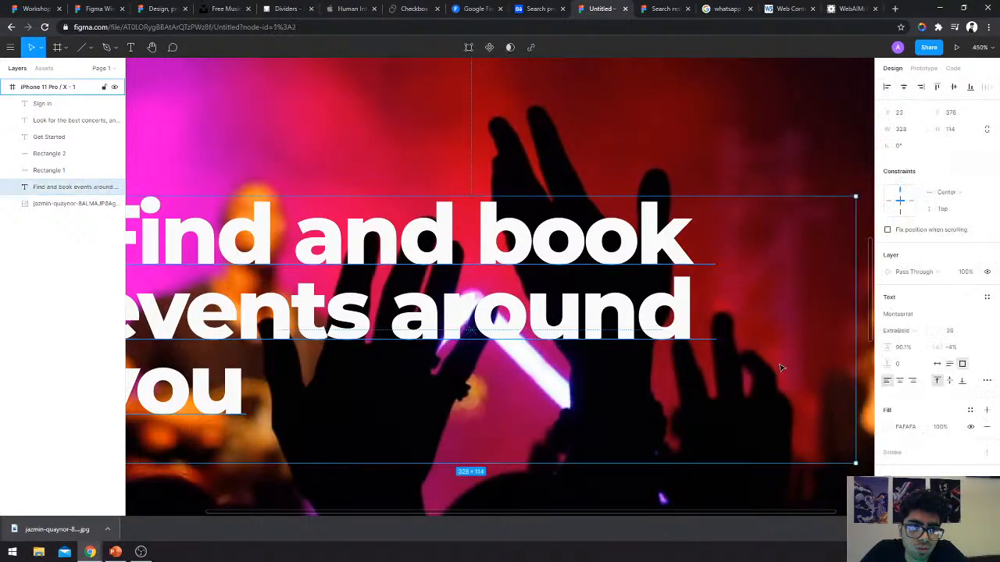
pyautogui.scroll(-2, 688, 291)
pyautogui.scroll(-2, 687, 291)
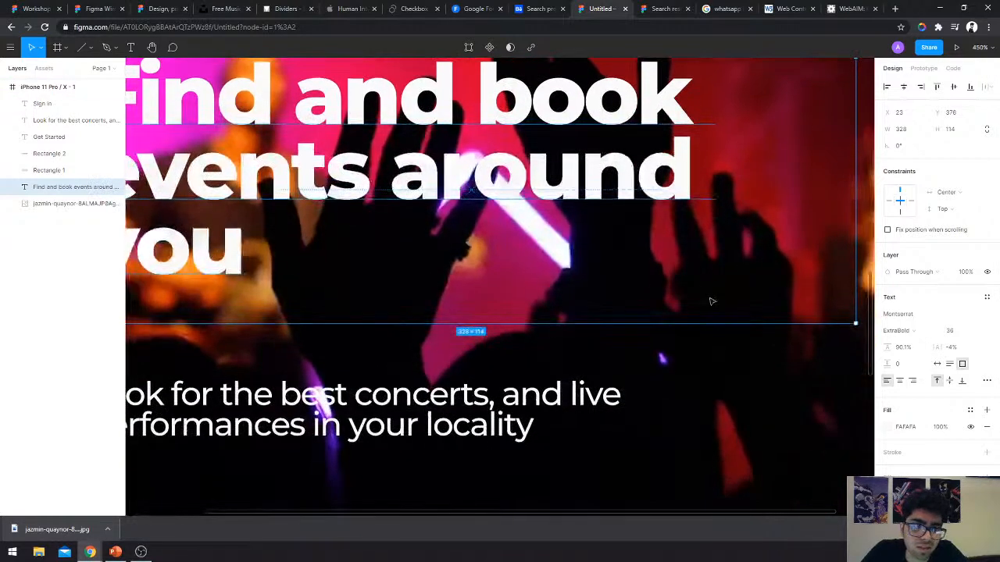
pyautogui.scroll(-1, 910, 391)
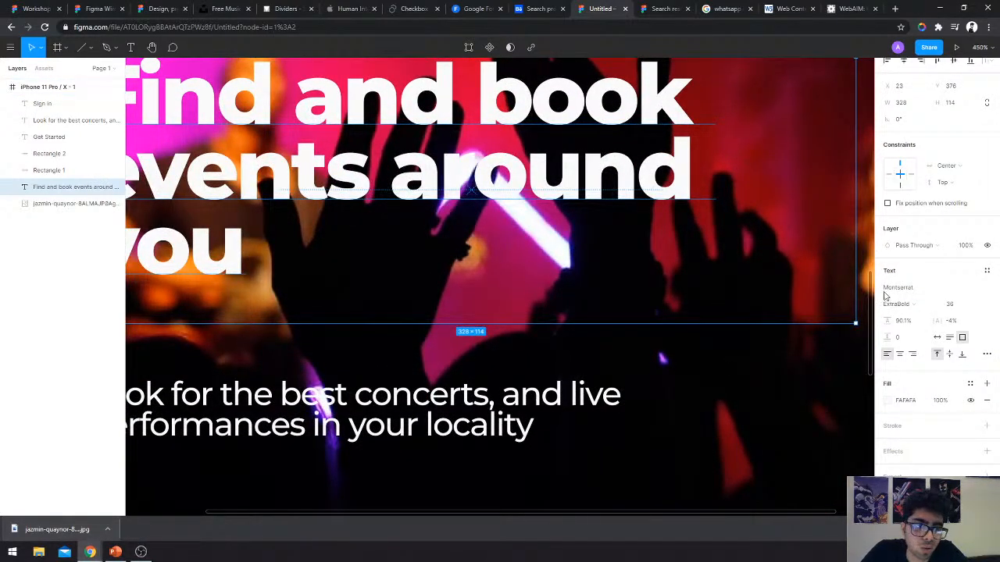
pyautogui.click(989, 530)
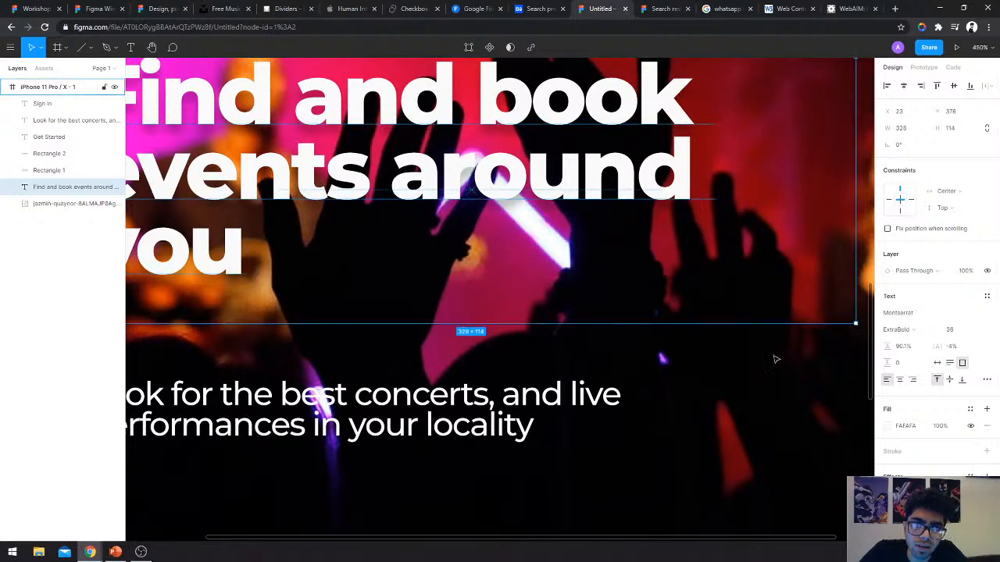
pyautogui.scroll(-5, 600, 222)
pyautogui.click(627, 203)
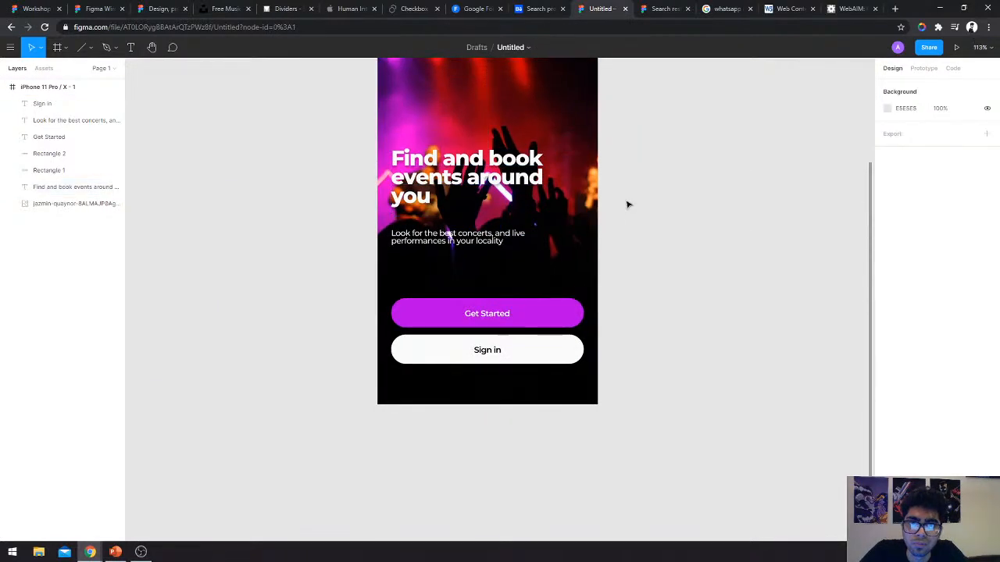
pyautogui.scroll(3, 627, 205)
pyautogui.hscroll(-3, 628, 205)
pyautogui.click(76, 187)
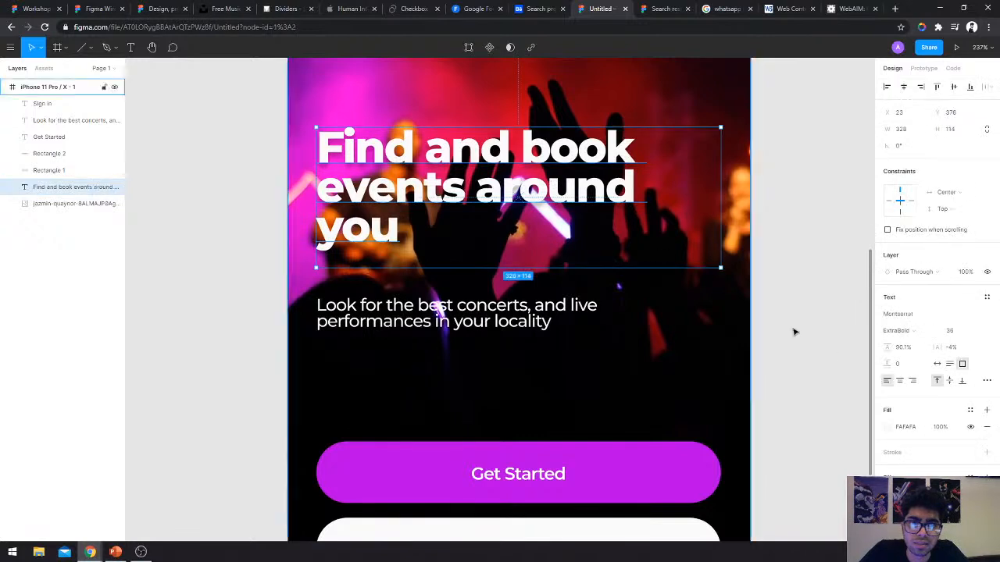
pyautogui.scroll(-1, 929, 459)
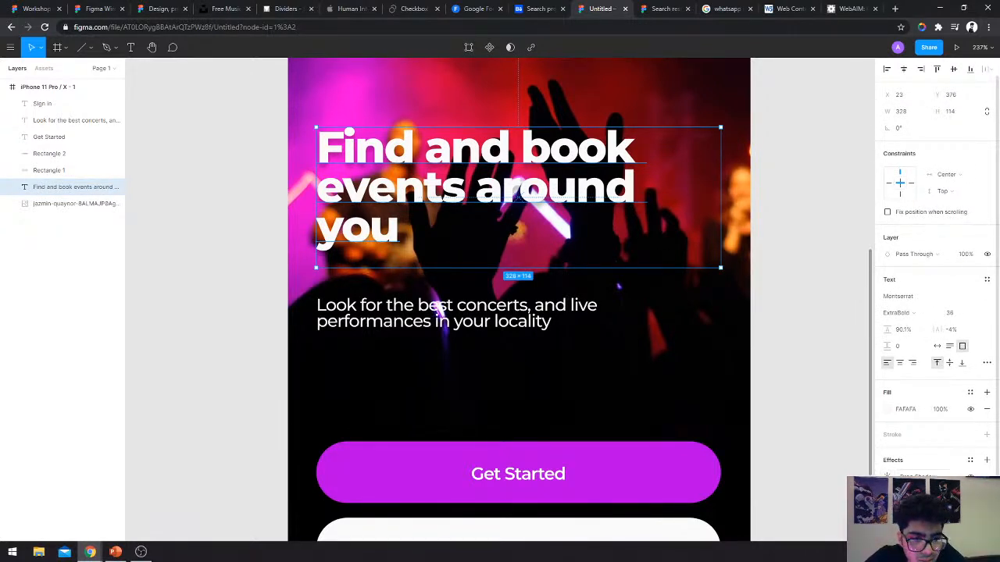
# Try raising the headline's black drop shadow to 100% opacity, undo it, and deselect the headline.
pyautogui.click(888, 476)
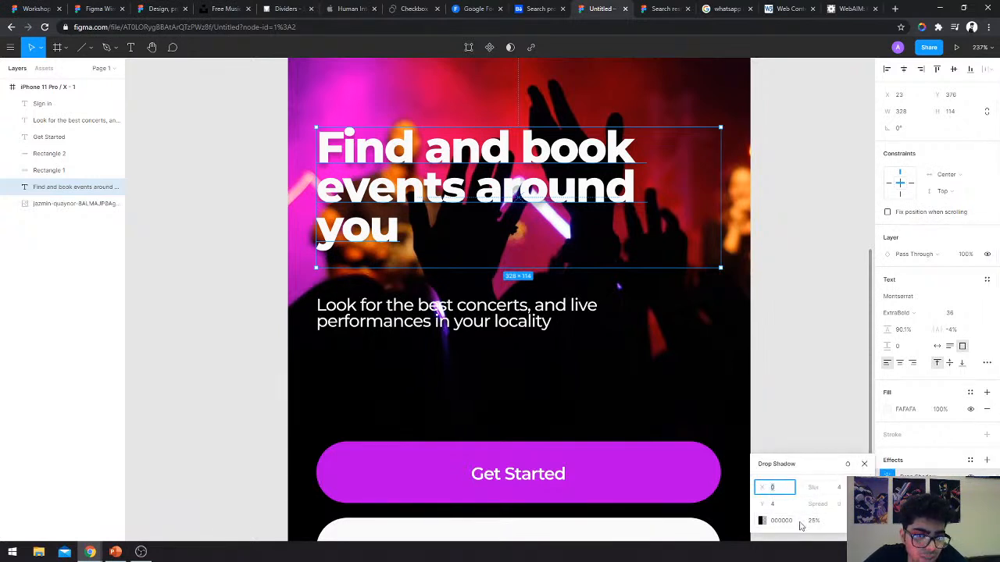
pyautogui.click(840, 487)
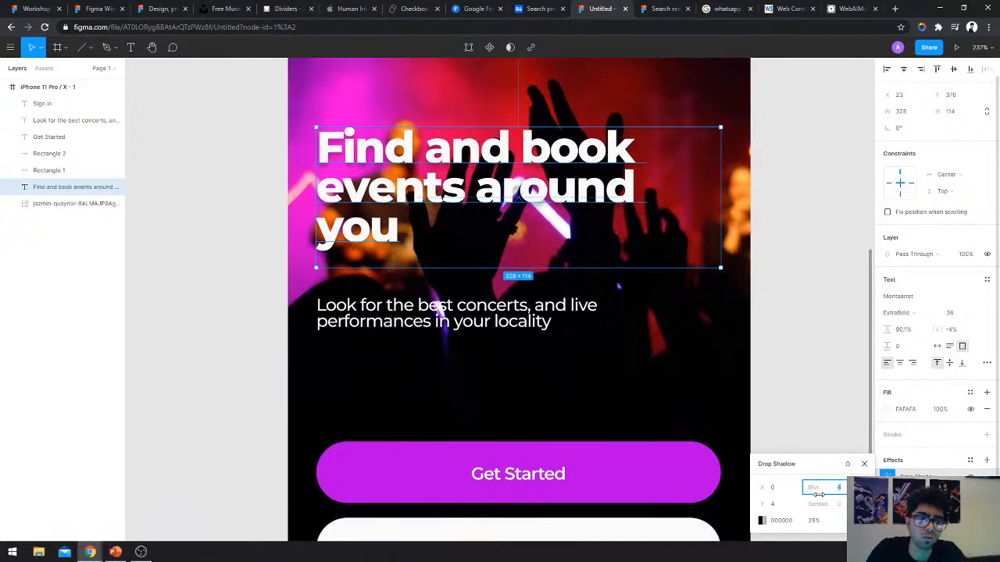
pyautogui.click(848, 514)
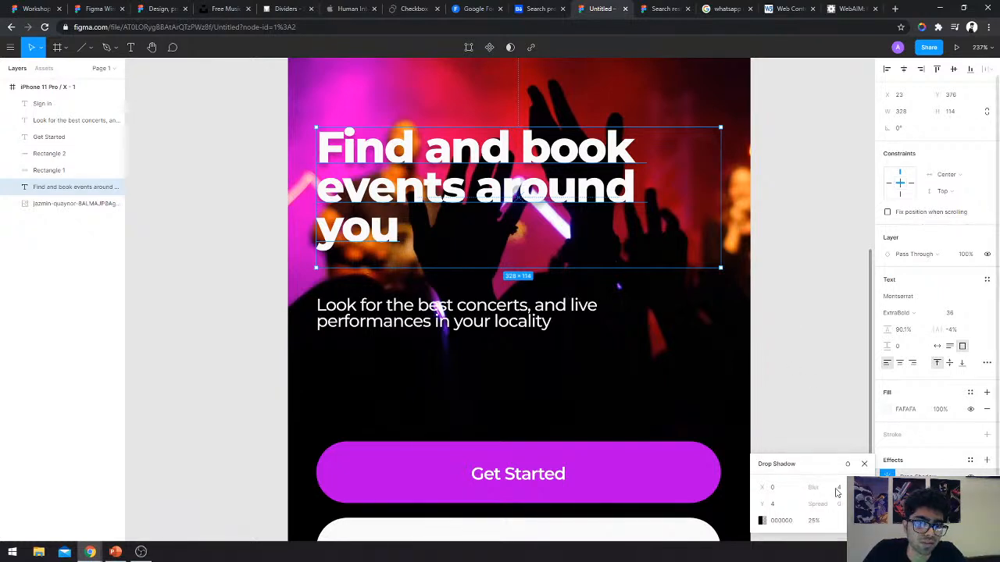
pyautogui.click(762, 520)
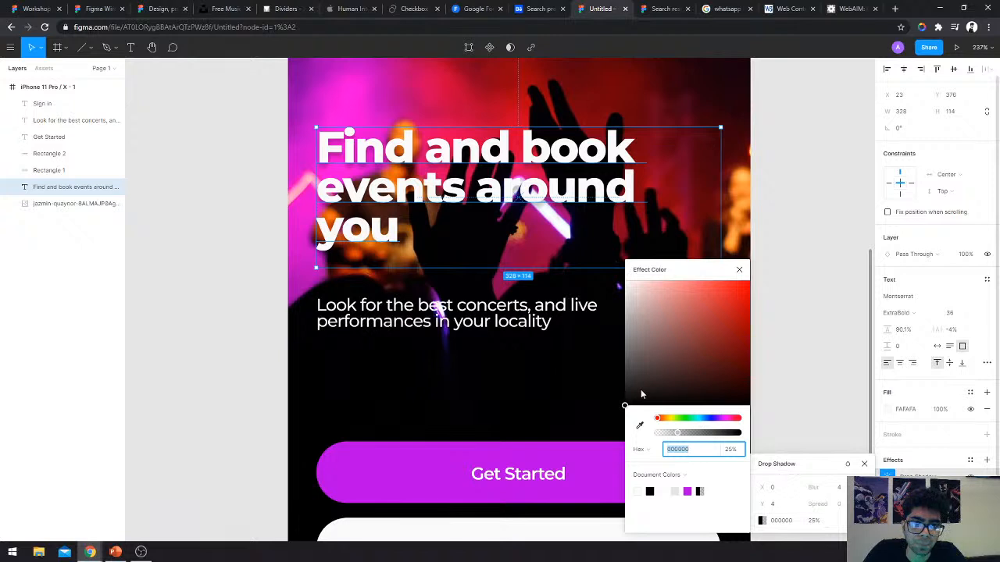
pyautogui.moveTo(678, 436); pyautogui.dragTo(768, 424)
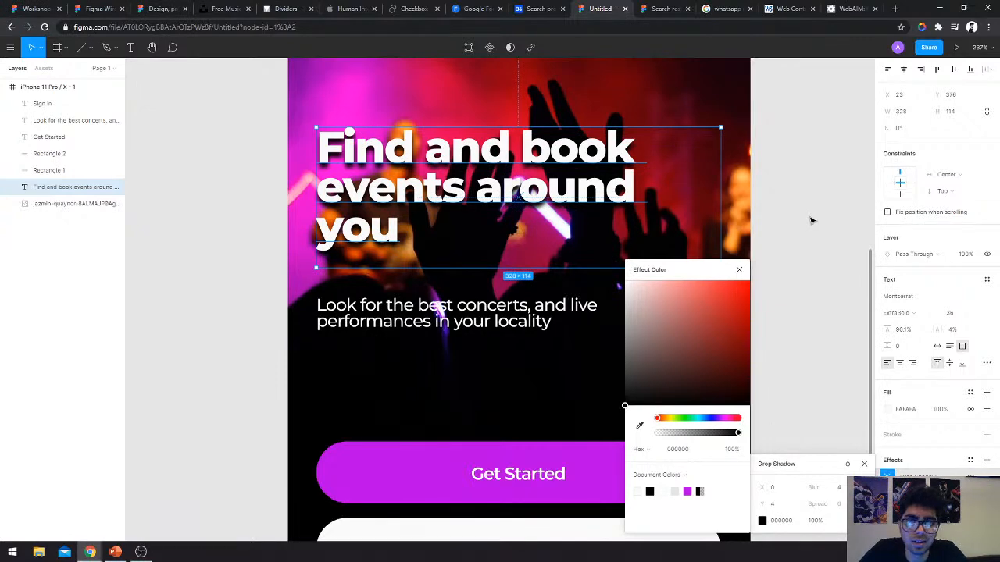
pyautogui.hotkey('ctrl', 'z')
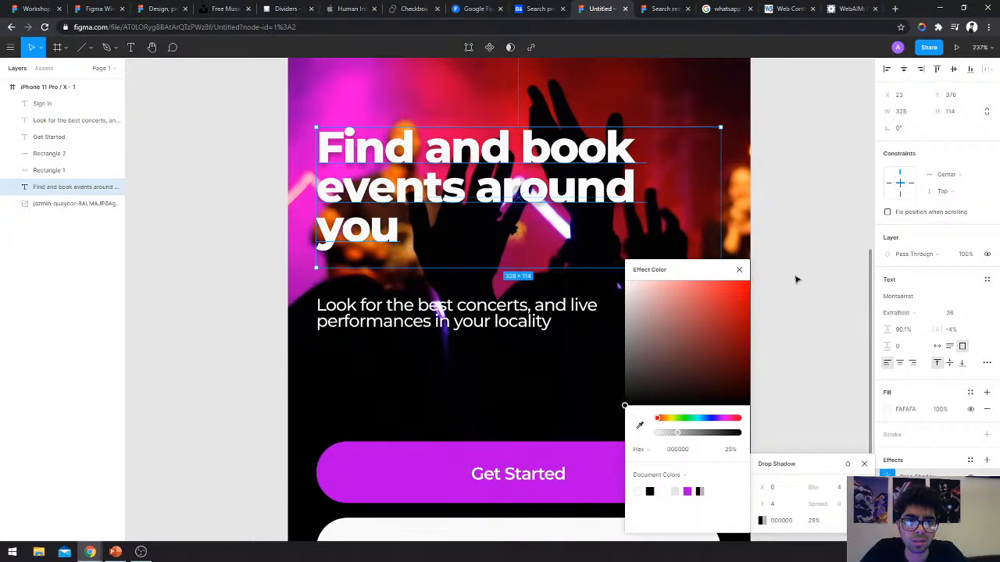
pyautogui.click(797, 280)
# Move the headline and the description text together straight down, closer to the Get Started button.
pyautogui.hotkey('shift', '0')
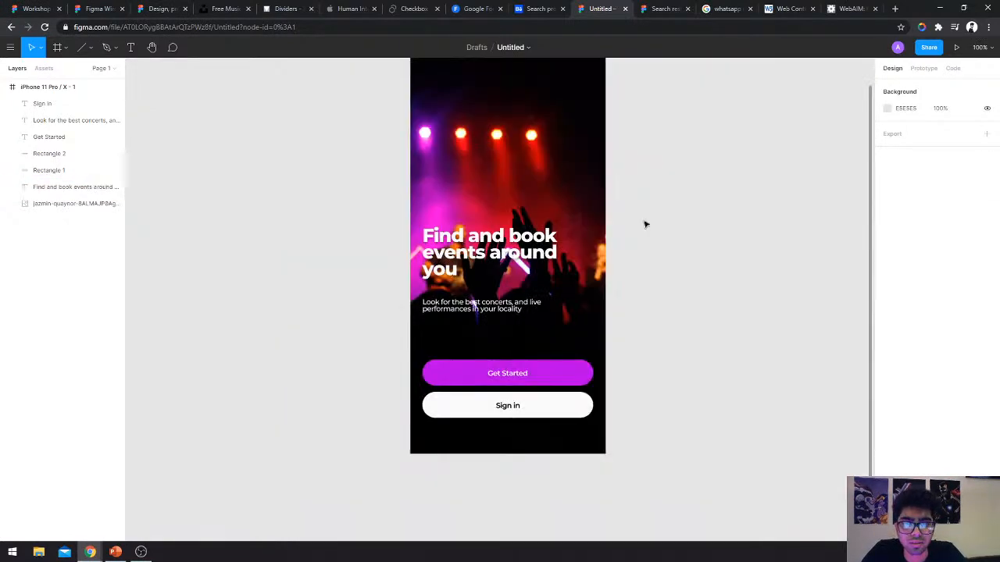
pyautogui.click(471, 305)
pyautogui.keyDown('shift'); pyautogui.click(443, 269); pyautogui.keyUp('shift')
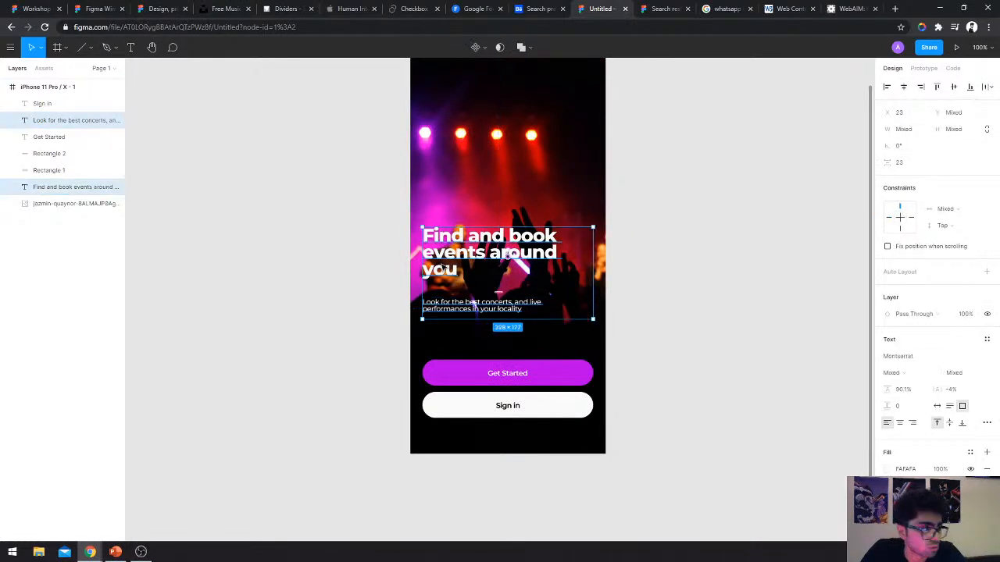
pyautogui.moveTo(443, 269); pyautogui.dragTo(443, 295)
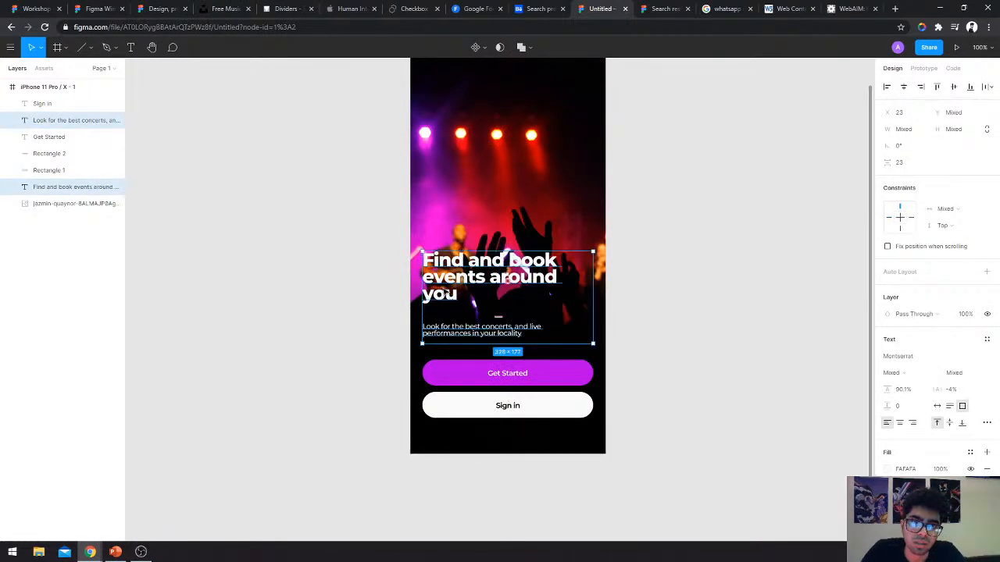
pyautogui.click(647, 224)
# Move the iPhone 11 Pro / X frame on the canvas to about X -139, Y -439.
pyautogui.scroll(3, 647, 223)
pyautogui.click(565, 232)
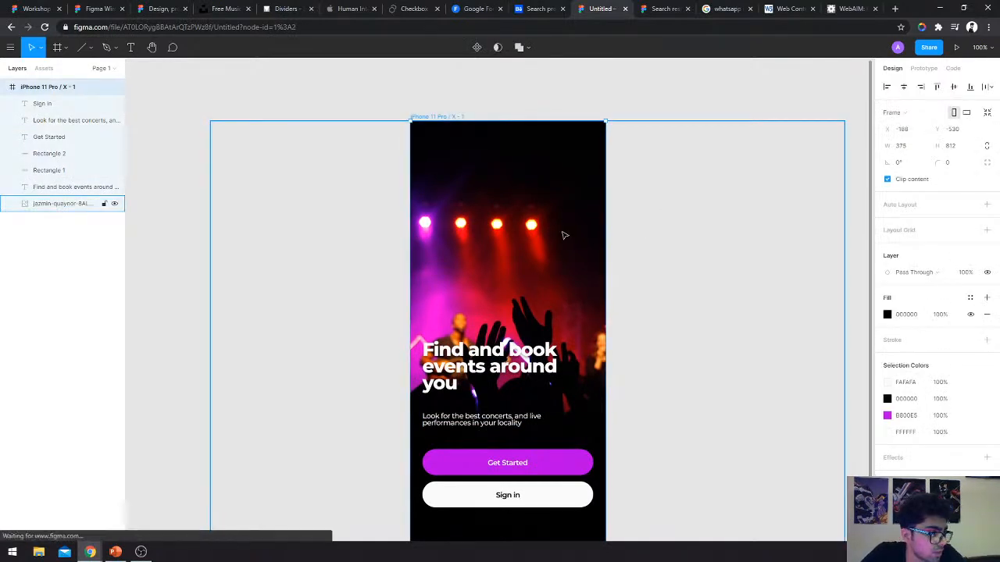
pyautogui.scroll(-1, 565, 235)
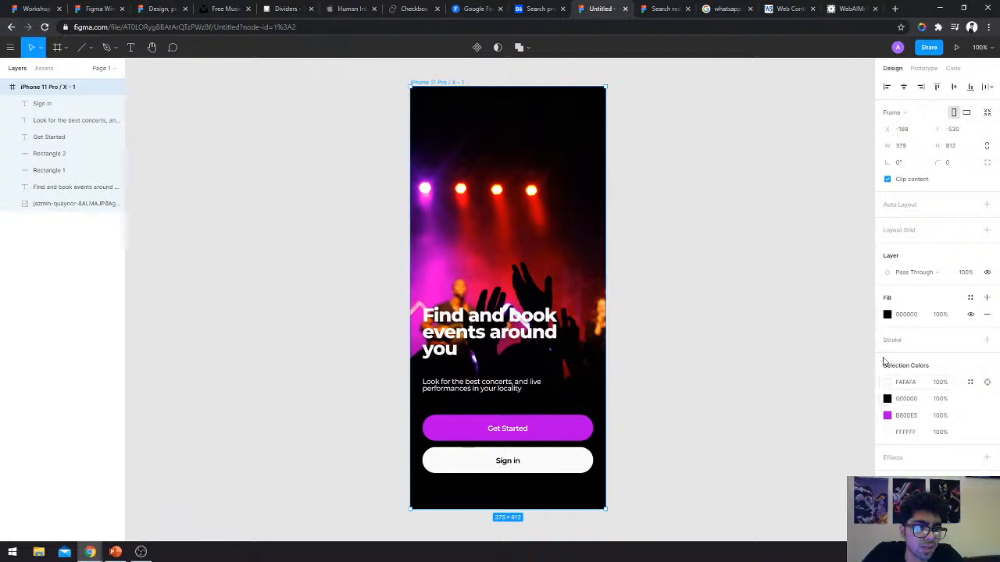
pyautogui.scroll(1, 550, 166)
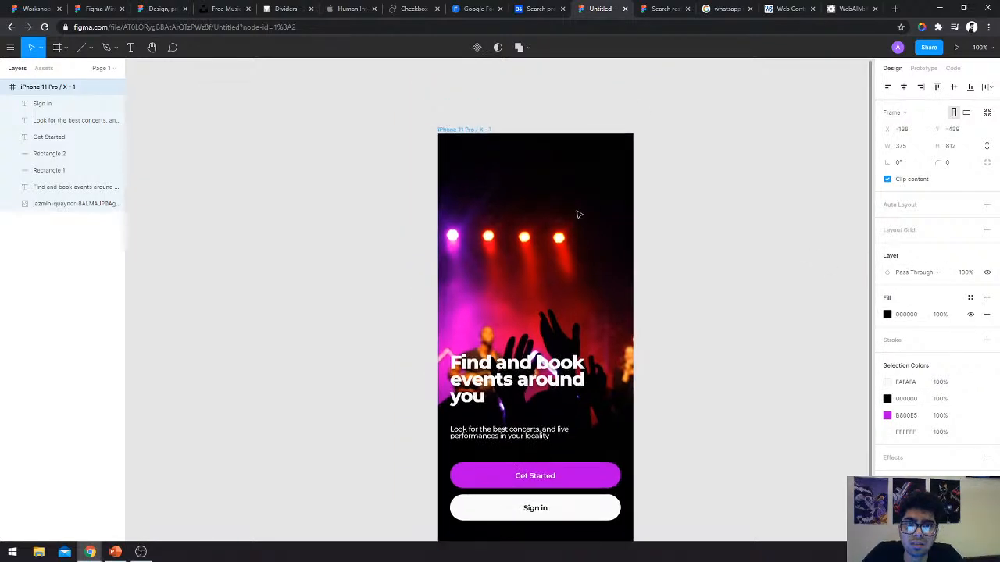
# Try moving the background concert photo down inside the frame and undo it.
pyautogui.click(71, 204)
pyautogui.moveTo(479, 191); pyautogui.dragTo(481, 271)
pyautogui.hotkey('ctrl', 'z')
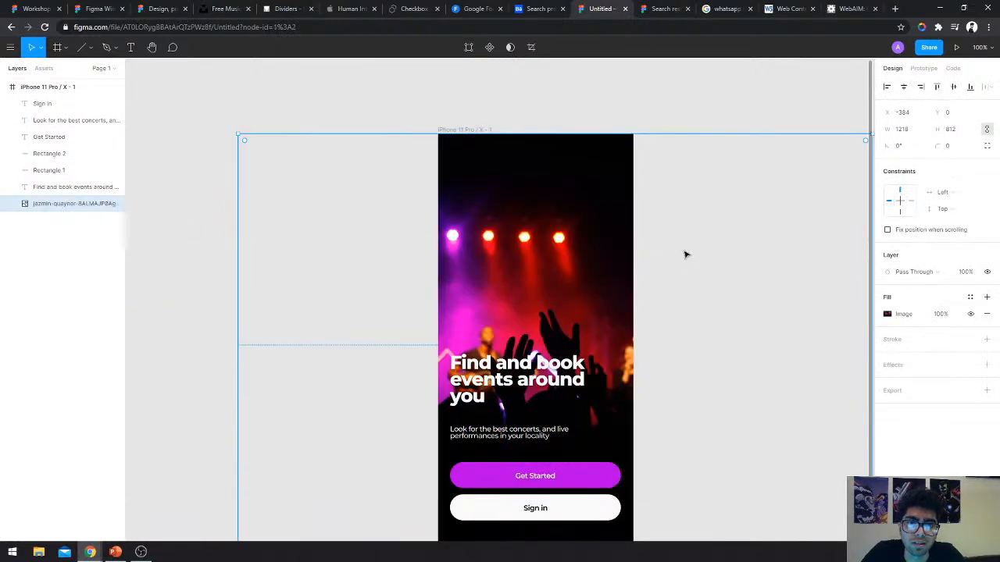
# Reduce the background concert photo's layer opacity to 80% and further to 70%, and deselect it.
pyautogui.scroll(-1, 686, 254)
pyautogui.click(962, 277)
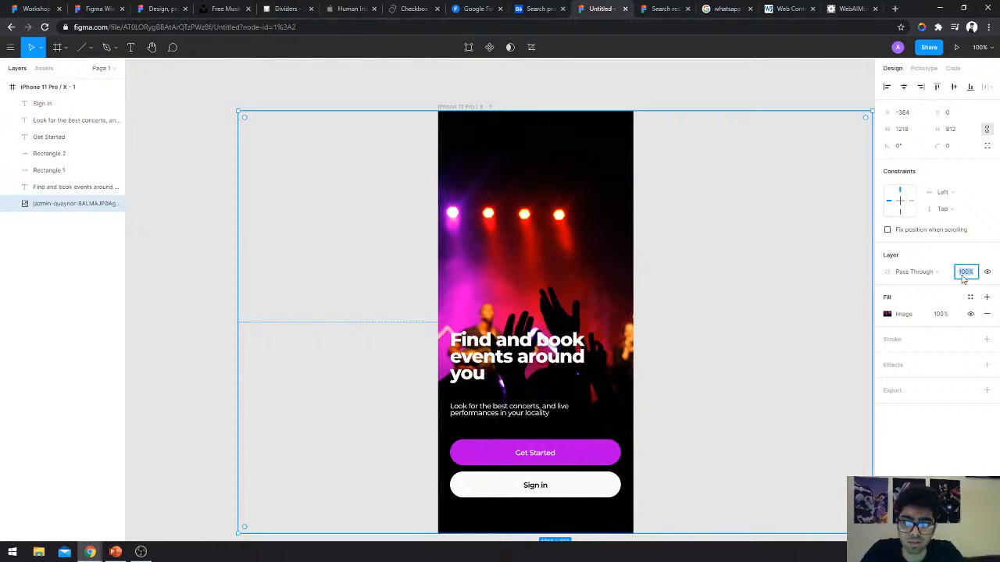
pyautogui.write('80')
pyautogui.press('Return')
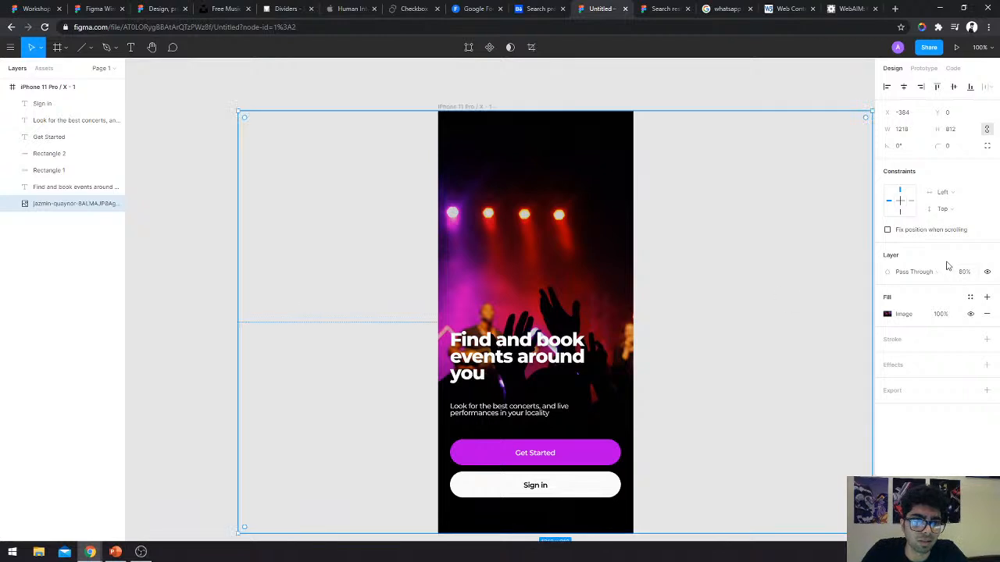
pyautogui.write('70')
pyautogui.press('Return')
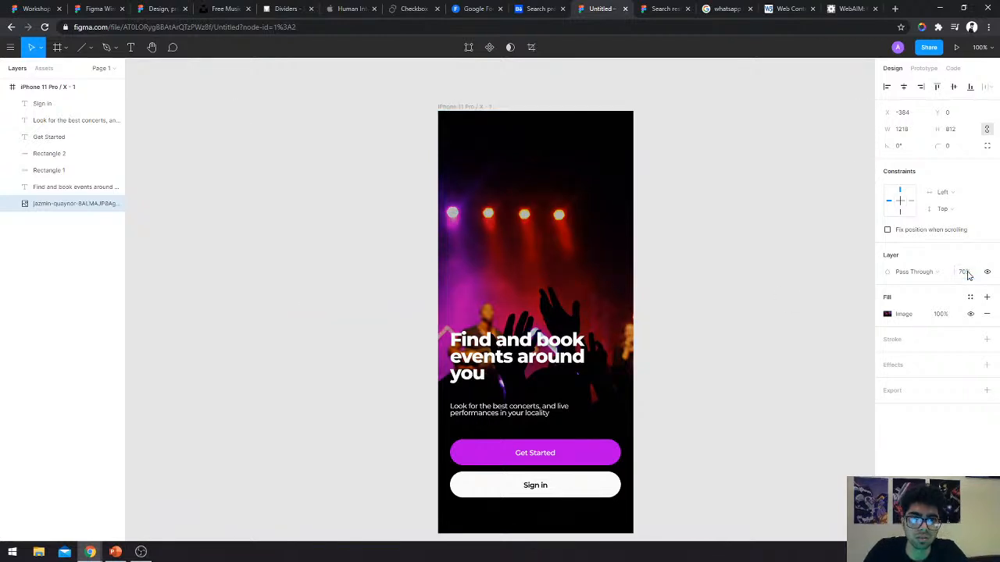
pyautogui.click(765, 328)
pyautogui.scroll(-1, 739, 341)
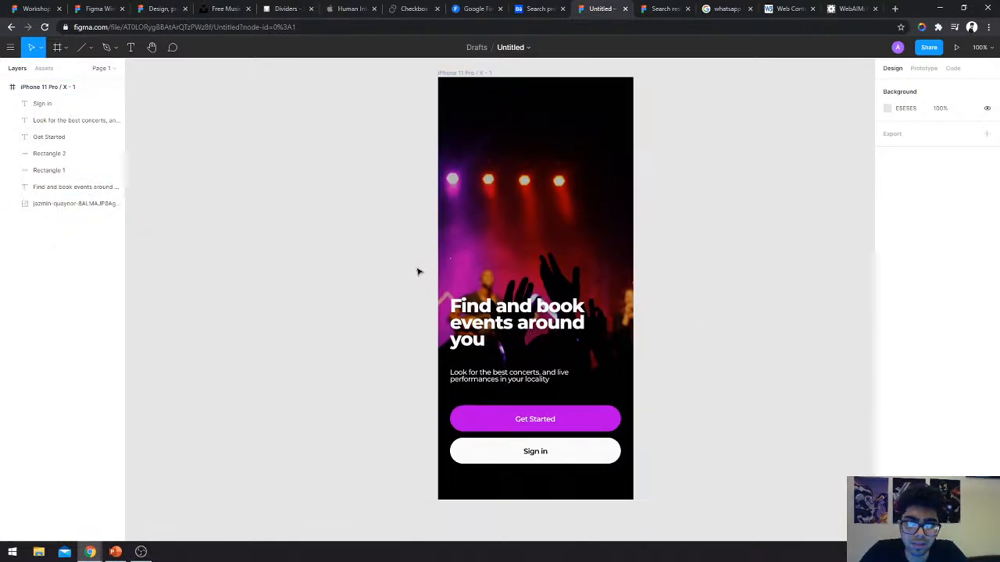
pyautogui.click(511, 268)
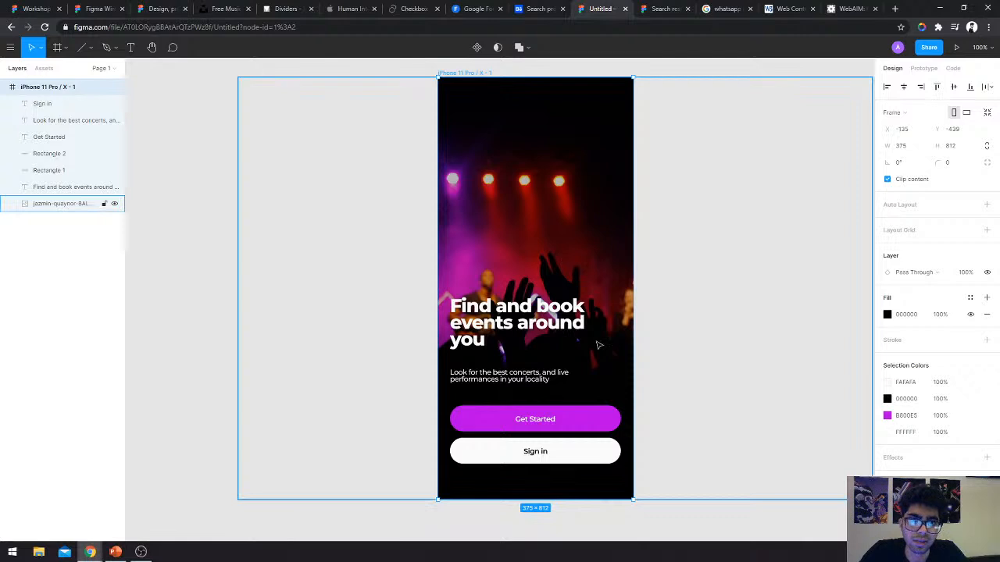
pyautogui.click(519, 204)
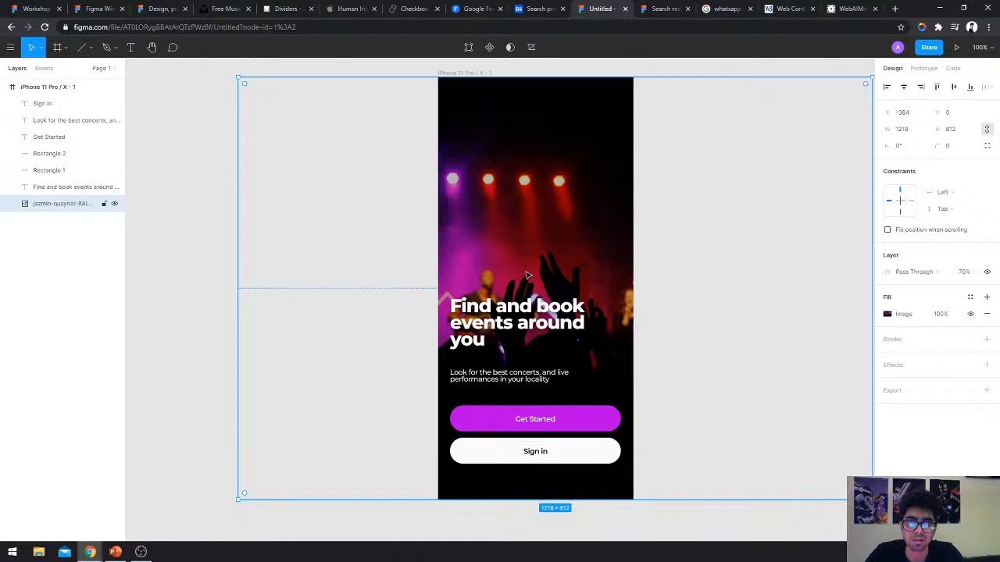
pyautogui.click(564, 334)
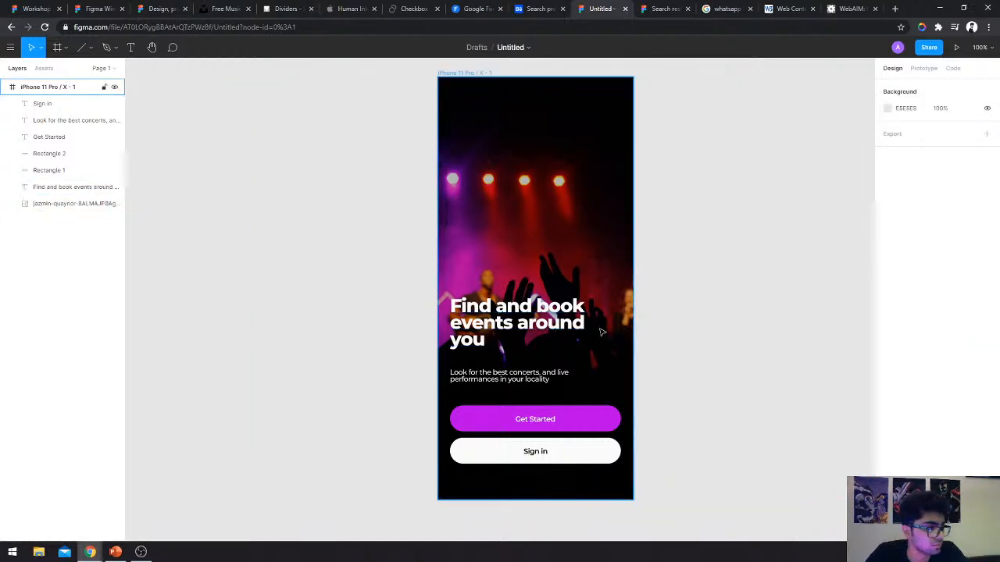
# Widen the headline text box to 328 and move the description text up slightly, closer to the headline.
pyautogui.click(484, 332)
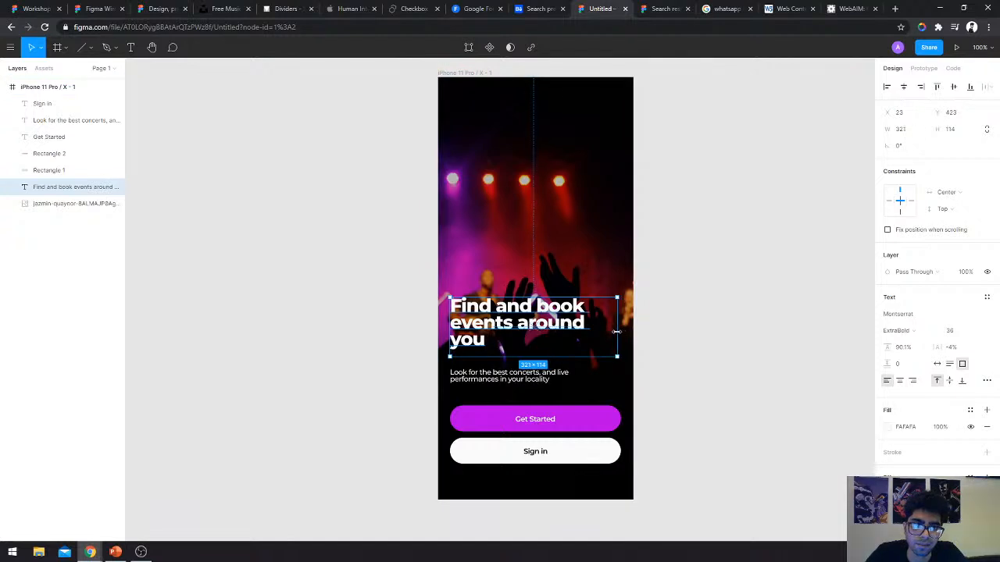
pyautogui.click(683, 331)
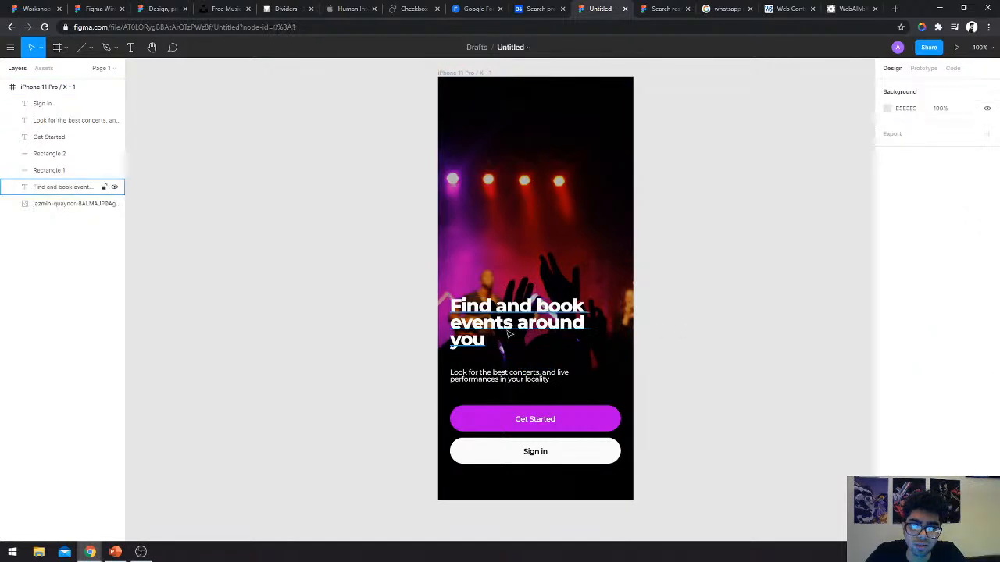
pyautogui.moveTo(512, 376); pyautogui.dragTo(509, 370)
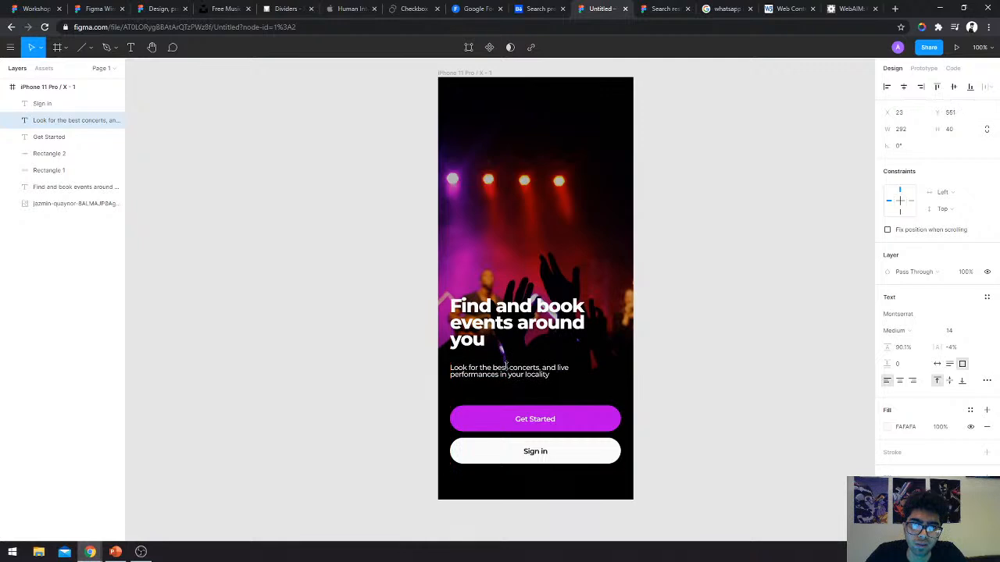
pyautogui.click(695, 366)
# Add a text box of about 193 × 44 above the stage lights in the phone frame, reading "evently.".
pyautogui.scroll(2, 568, 439)
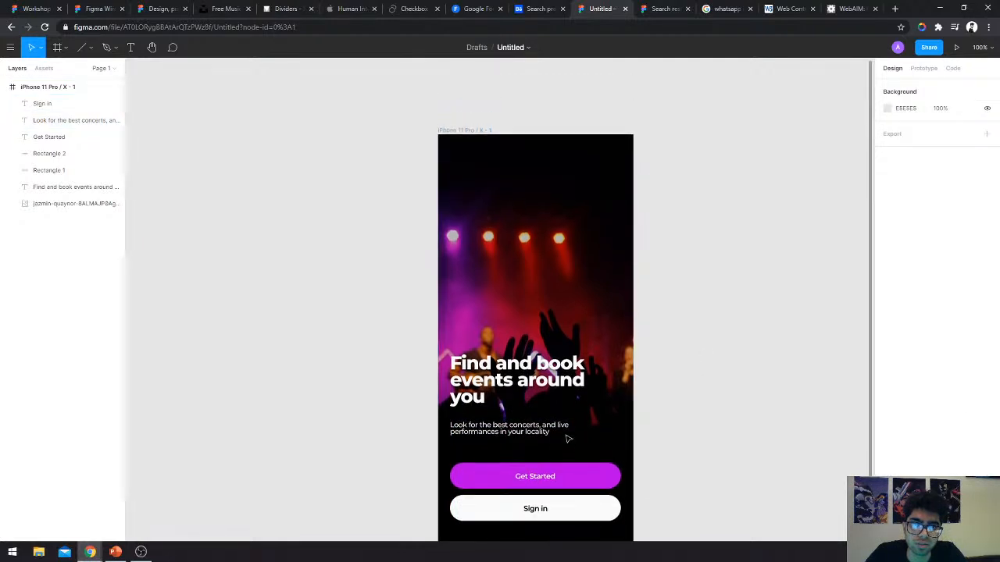
pyautogui.scroll(-2, 571, 431)
pyautogui.scroll(2, 617, 167)
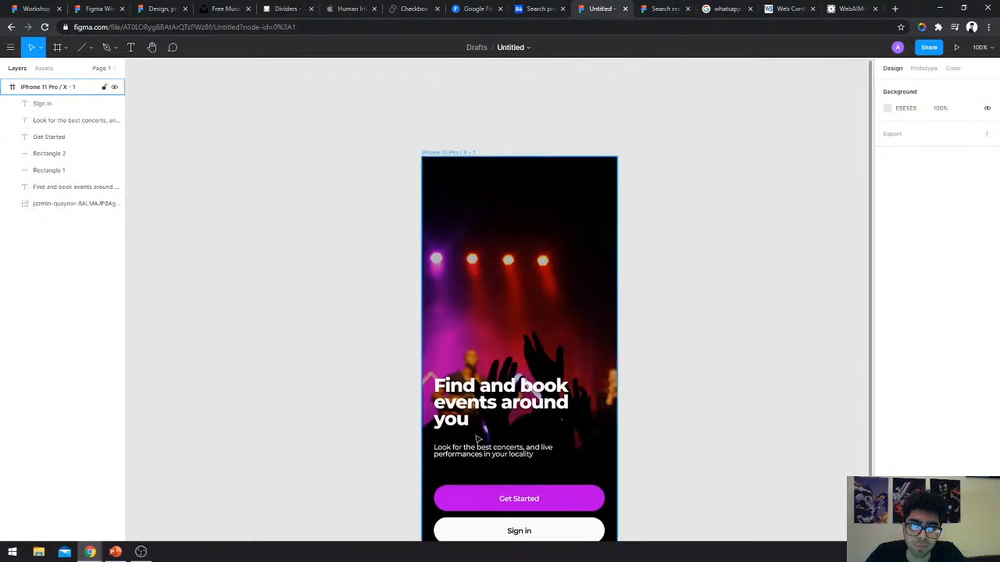
pyautogui.scroll(-2, 478, 437)
pyautogui.click(496, 233)
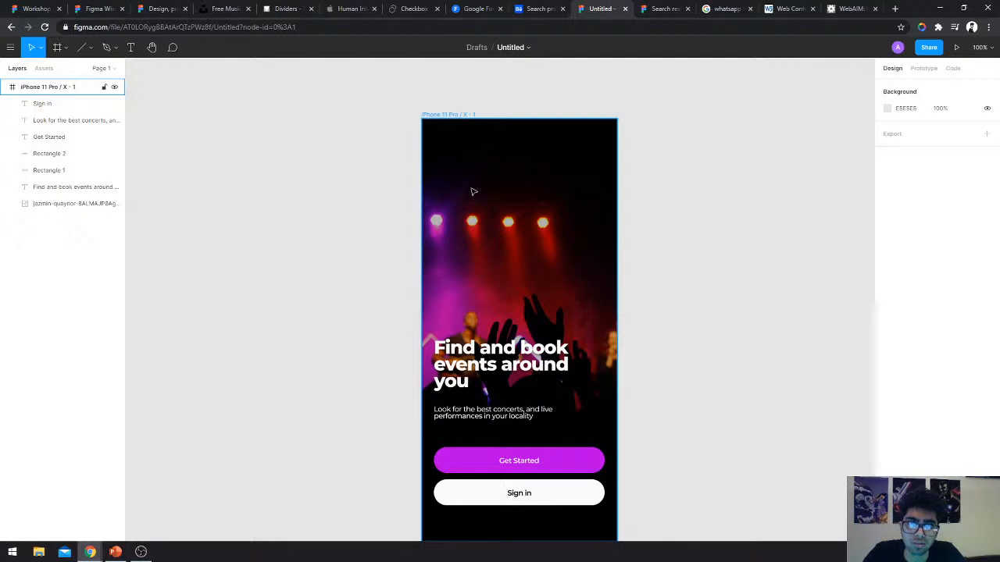
pyautogui.press('t')
pyautogui.moveTo(451, 178); pyautogui.dragTo(551, 200)
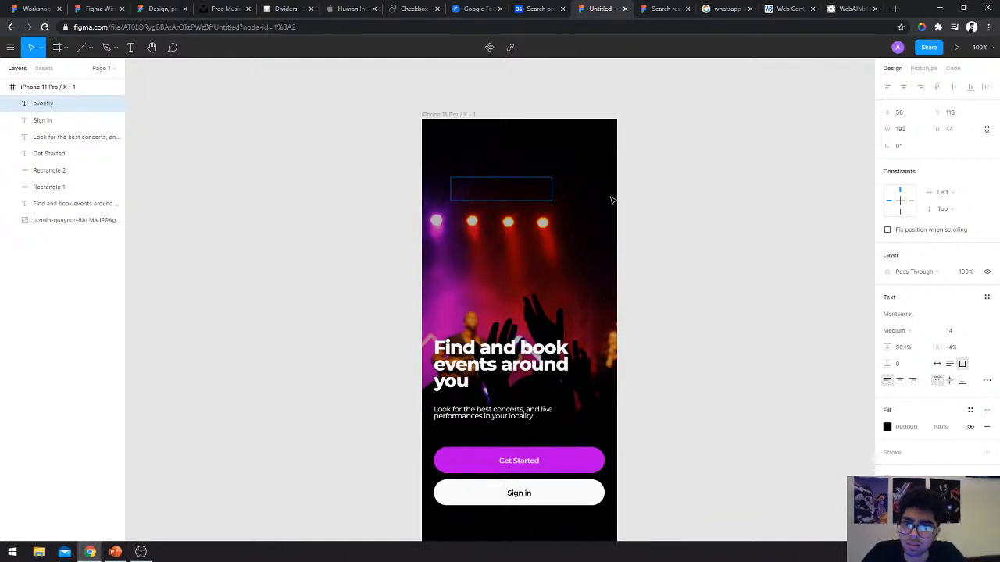
pyautogui.press('Escape')
# Set the "evently." text's font to Poppins in ExtraBold weight.
pyautogui.click(906, 320)
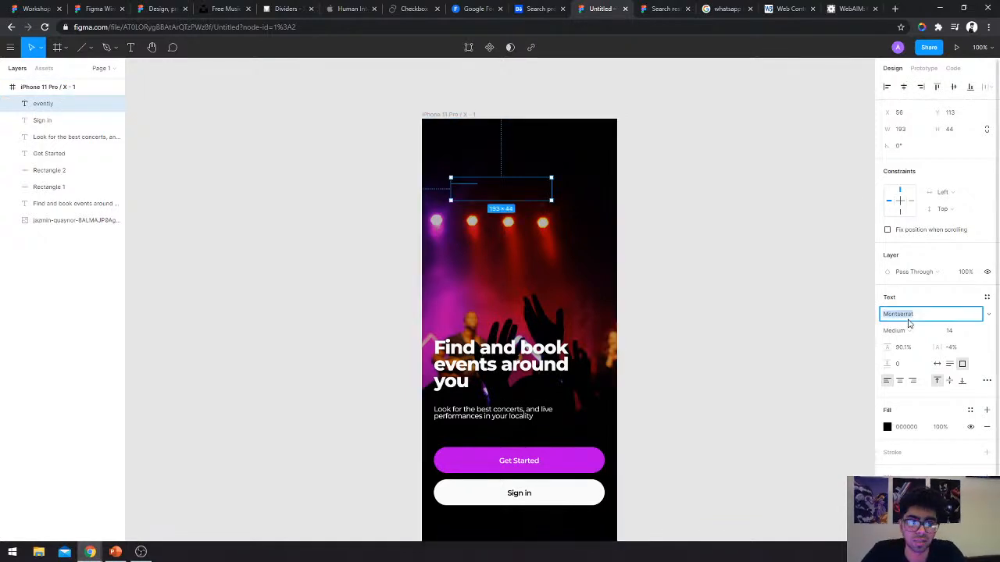
pyautogui.write('Poppins')
pyautogui.press('Return')
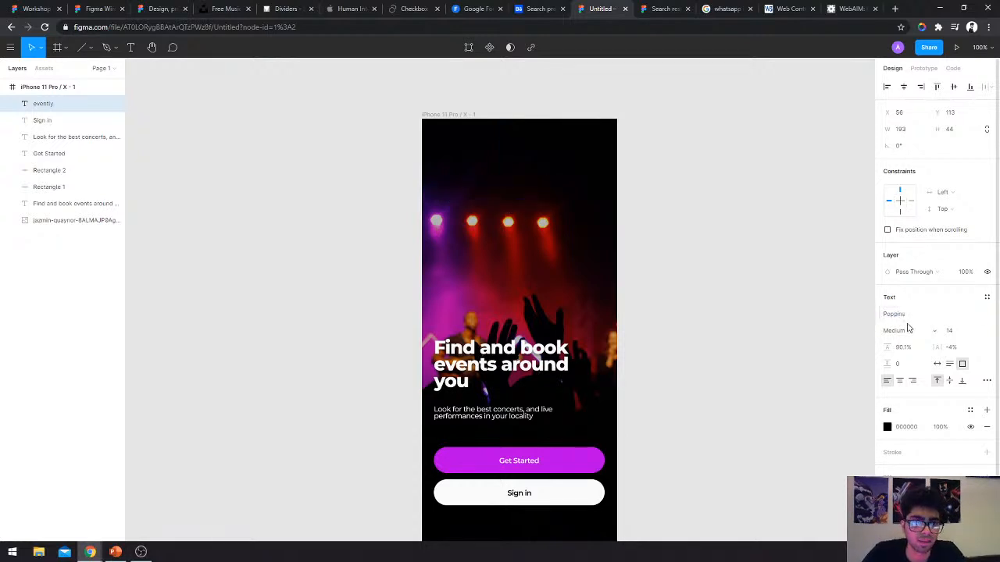
pyautogui.click(909, 327)
pyautogui.click(903, 370)
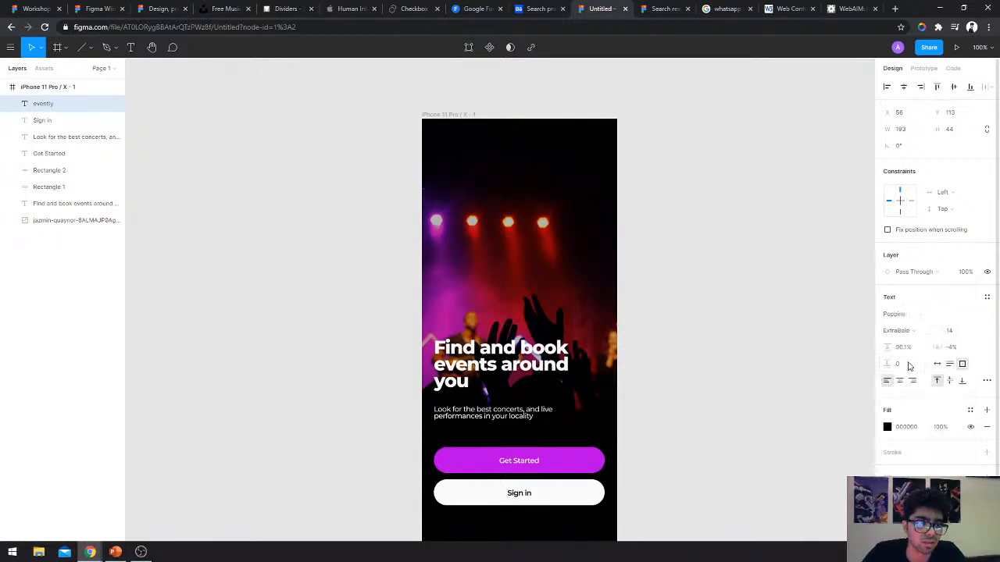
# Change the "evently." text's fill colour to white, FFFFFF.
pyautogui.click(886, 427)
pyautogui.write('fff')
pyautogui.press('Return')
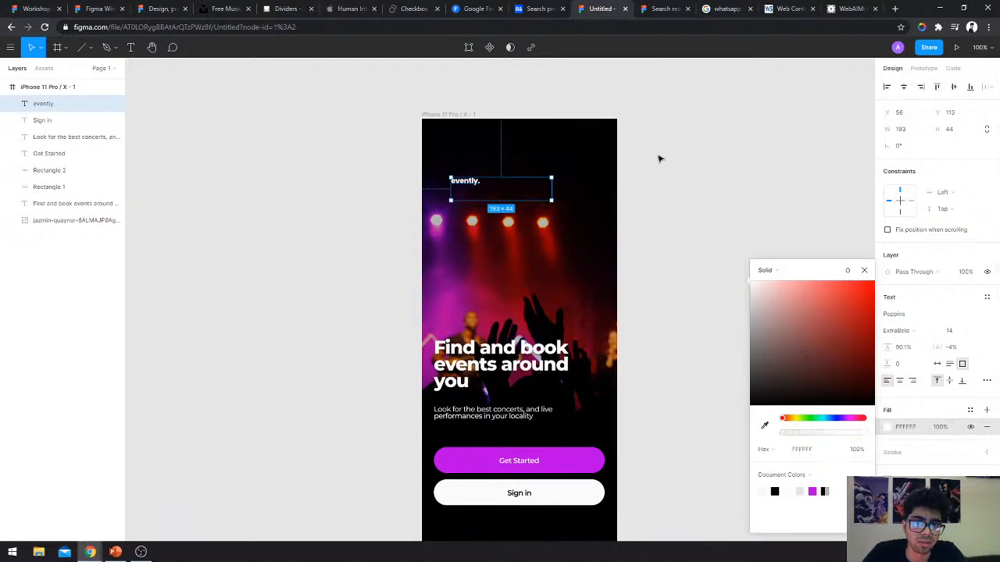
pyautogui.press('Escape')
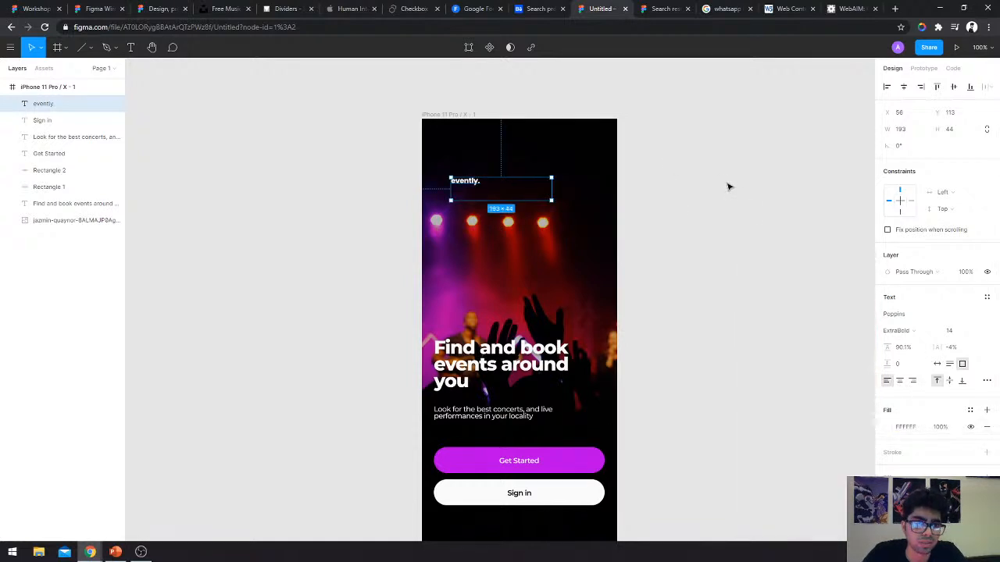
# Center-align the "evently." text and place its box centered horizontally near the frame's upper edge at X 91, Y 70.
pyautogui.click(899, 381)
pyautogui.click(904, 87)
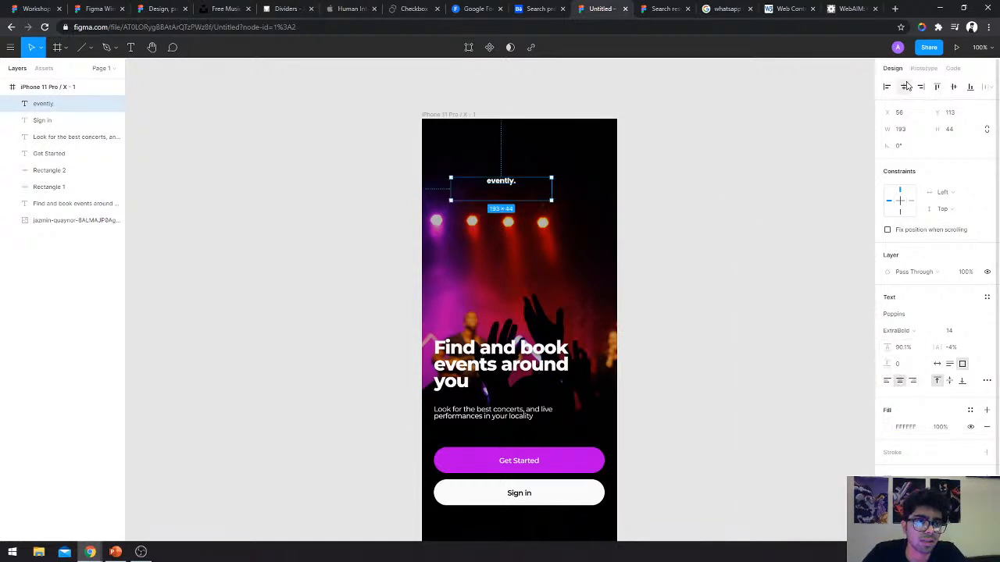
pyautogui.moveTo(531, 188); pyautogui.dragTo(531, 164)
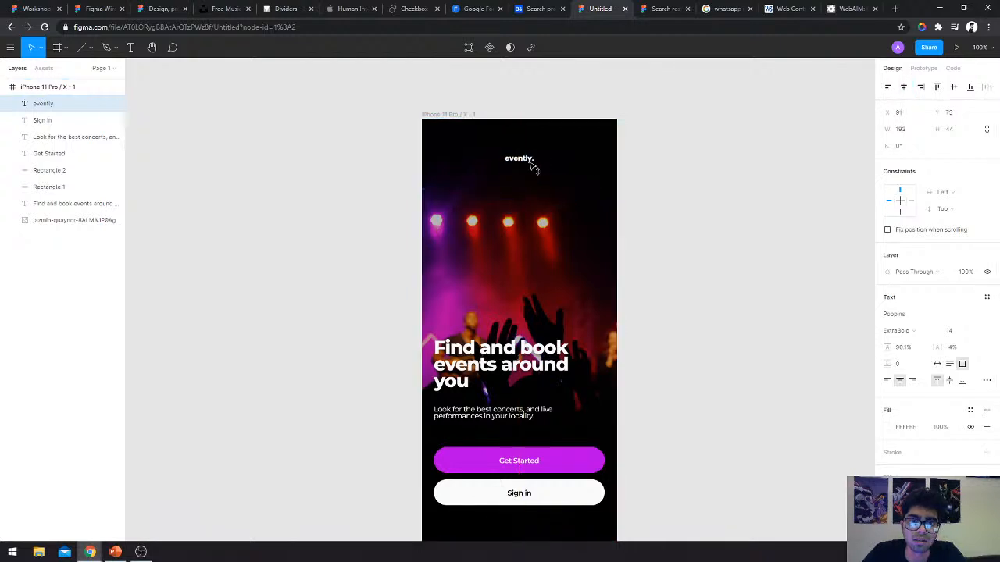
# Set the "evently." text's font size to 24.
pyautogui.click(949, 331)
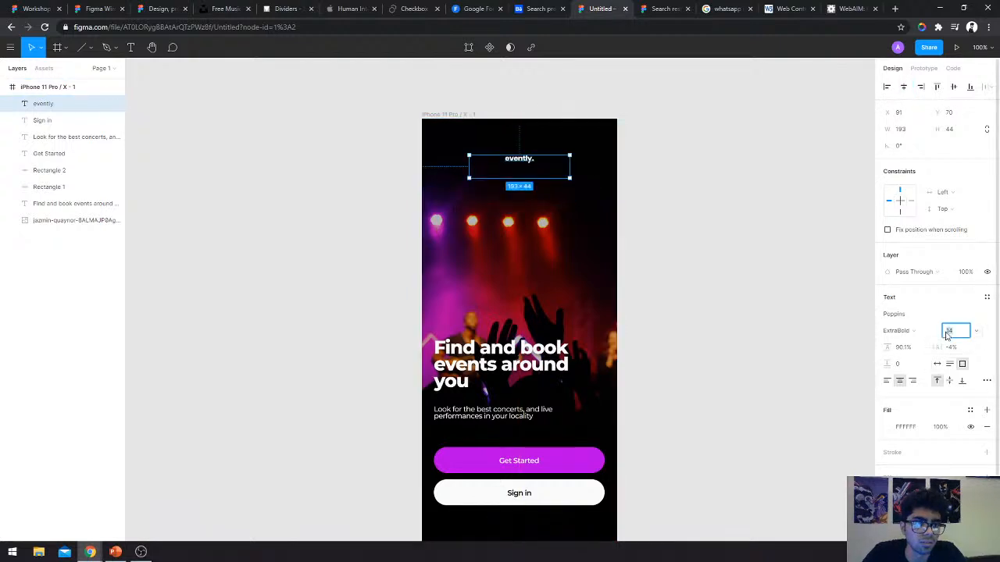
pyautogui.click(976, 331)
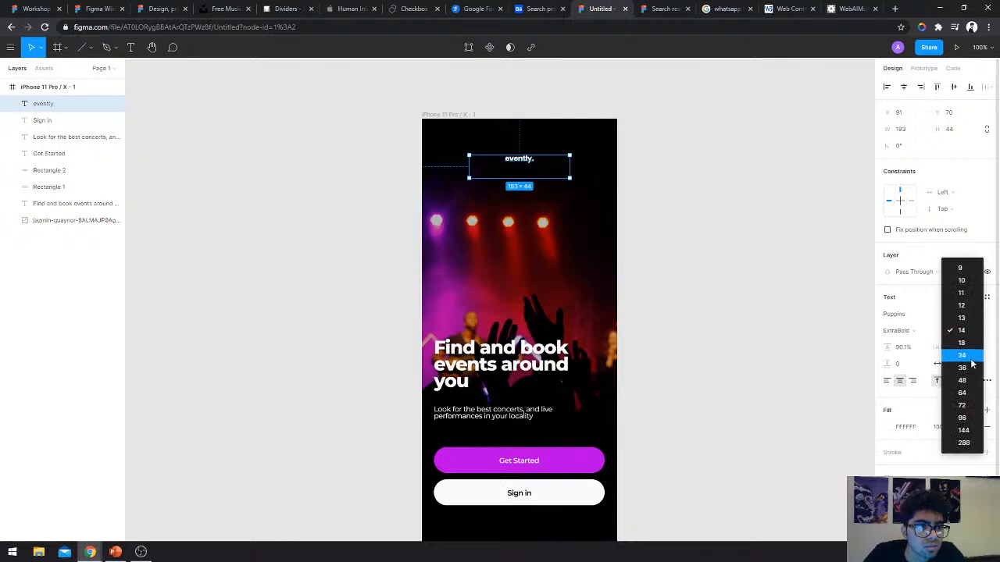
pyautogui.click(973, 363)
# Left-align the "evently." text and move its box to X 23, Y 110, in line with the headline's left edge.
pyautogui.moveTo(514, 157); pyautogui.dragTo(466, 183)
pyautogui.click(887, 381)
pyautogui.click(759, 234)
pyautogui.scroll(-2, 759, 234)
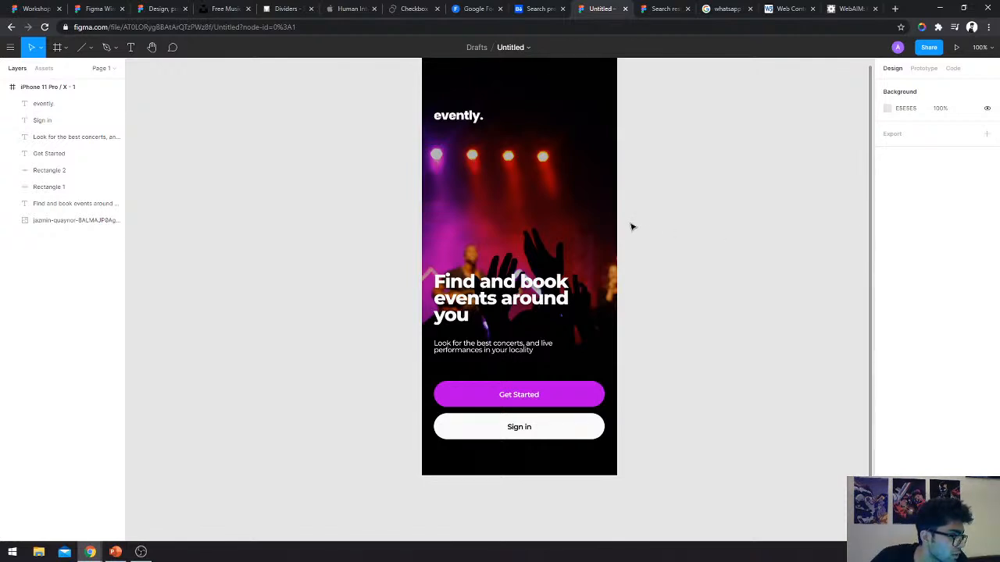
pyautogui.scroll(1, 632, 227)
pyautogui.scroll(-1, 701, 324)
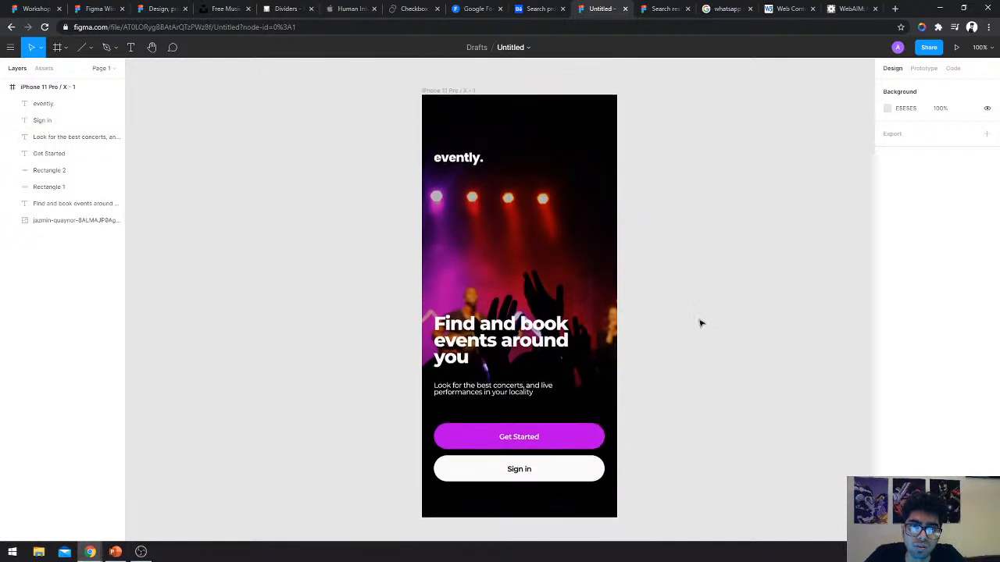
# Match the "evently." text's fill to the headline's FAFAFA and move the text down slightly to about Y 114.
pyautogui.click(78, 203)
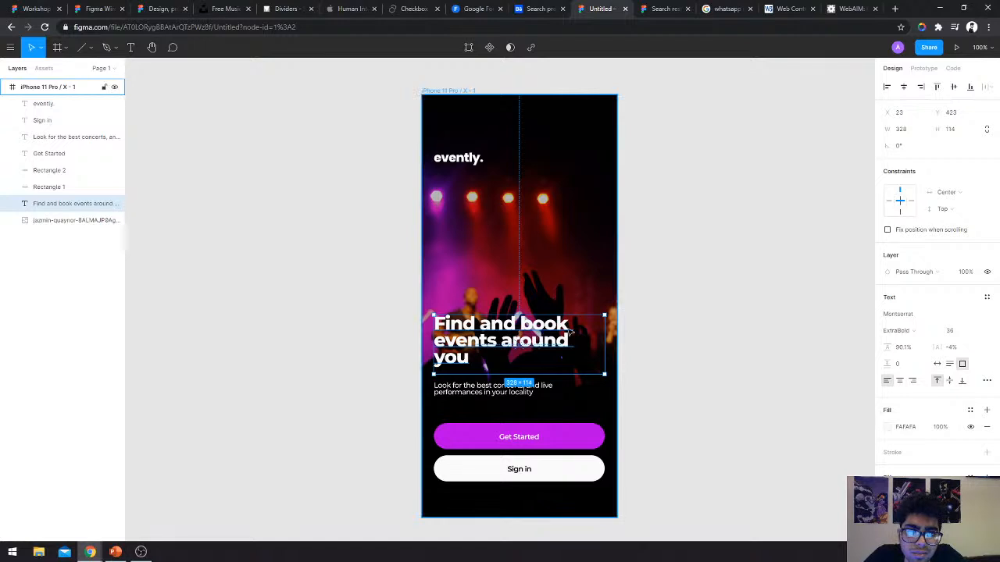
pyautogui.scroll(-1, 663, 351)
pyautogui.click(665, 286)
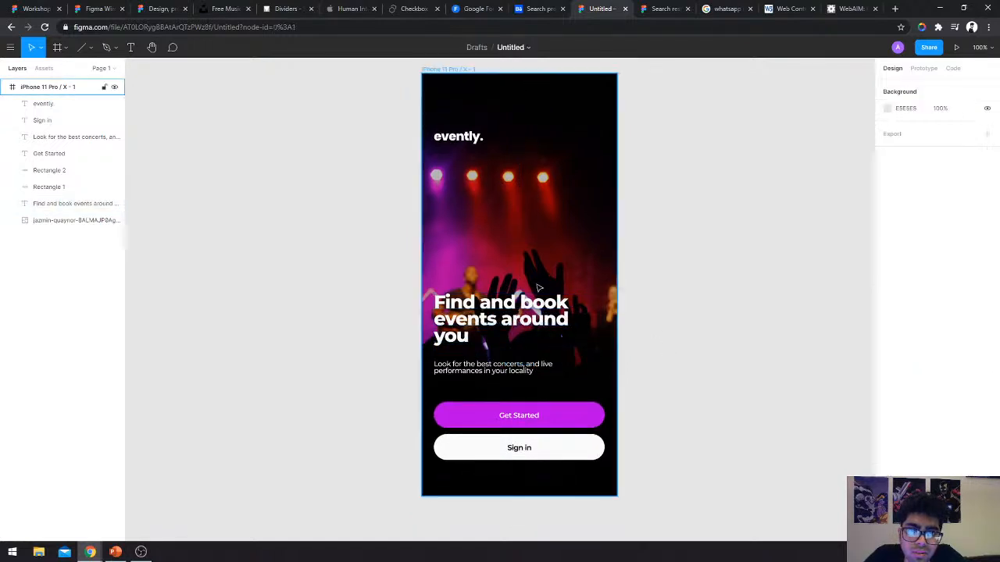
pyautogui.click(546, 320)
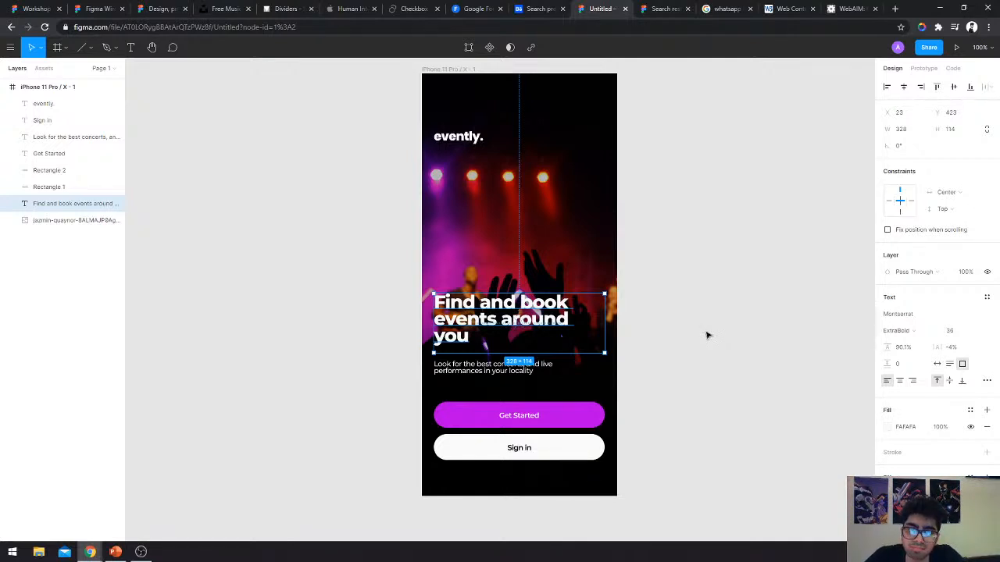
pyautogui.click(459, 139)
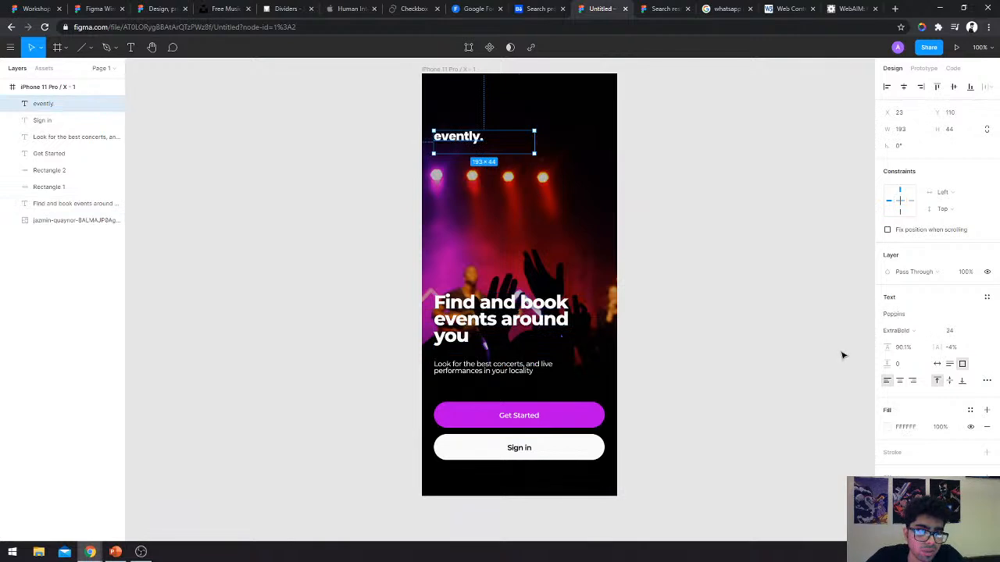
pyautogui.click(911, 428)
pyautogui.write('fafafa')
pyautogui.press('Return')
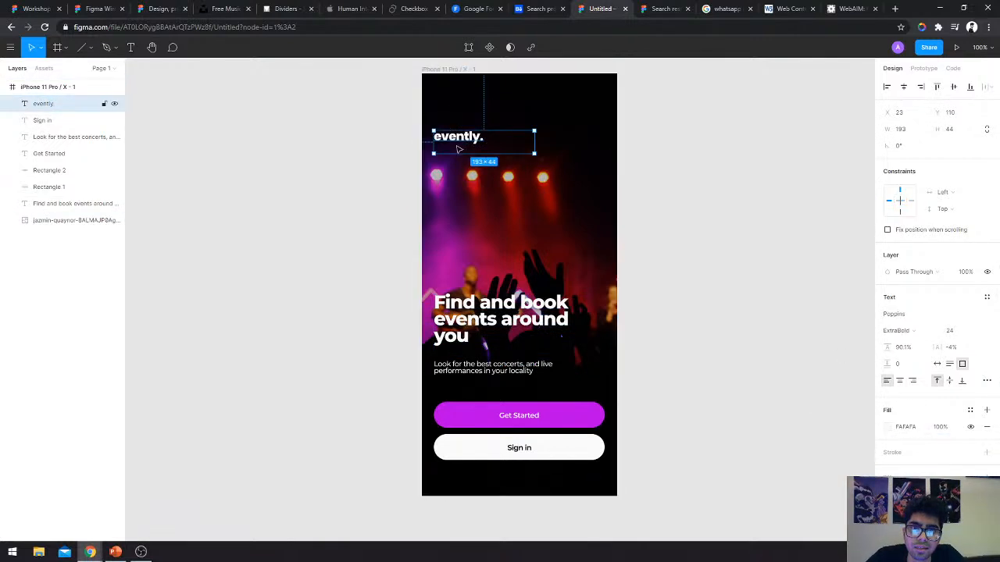
pyautogui.moveTo(459, 148); pyautogui.dragTo(459, 151)
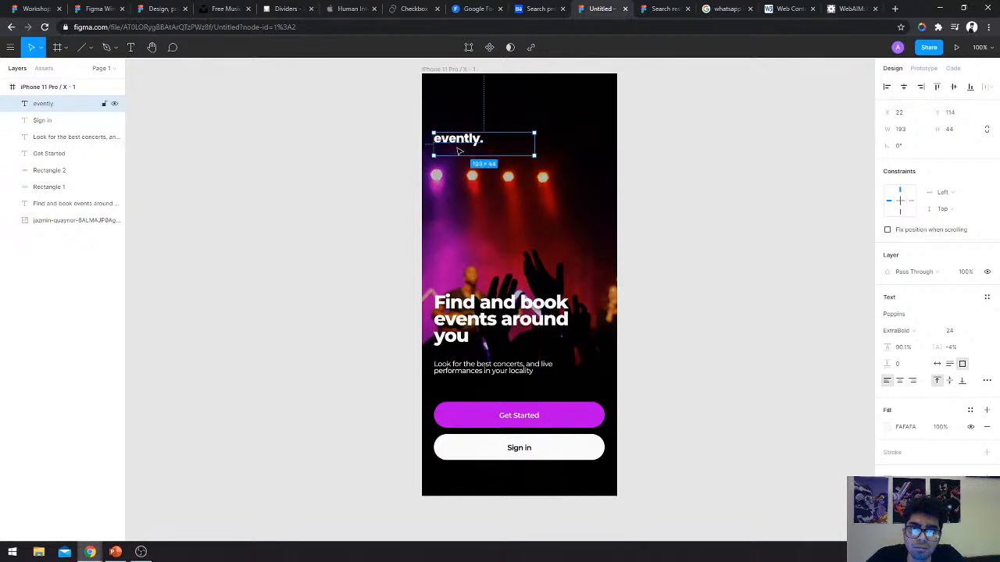
# Replace the FFFFFF color used within the iPhone 11 Pro / X frame with FAFAFA.
pyautogui.click(441, 70)
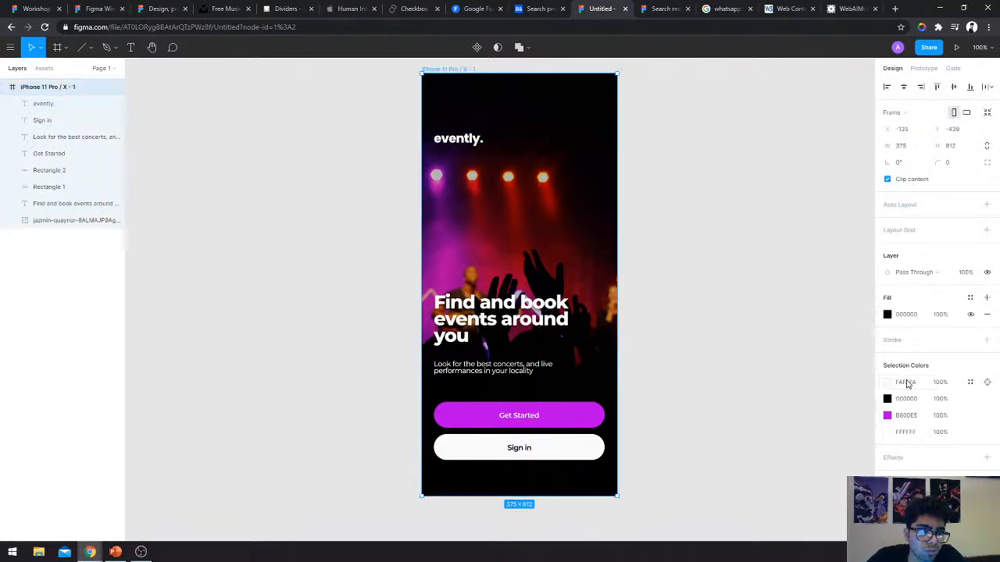
pyautogui.click(906, 432)
pyautogui.write('fafafa')
pyautogui.press('Return')
# Change all FAFAFA elements in the phone frame to the slightly darker off-white F5F5F5 and deselect the frame.
pyautogui.click(911, 383)
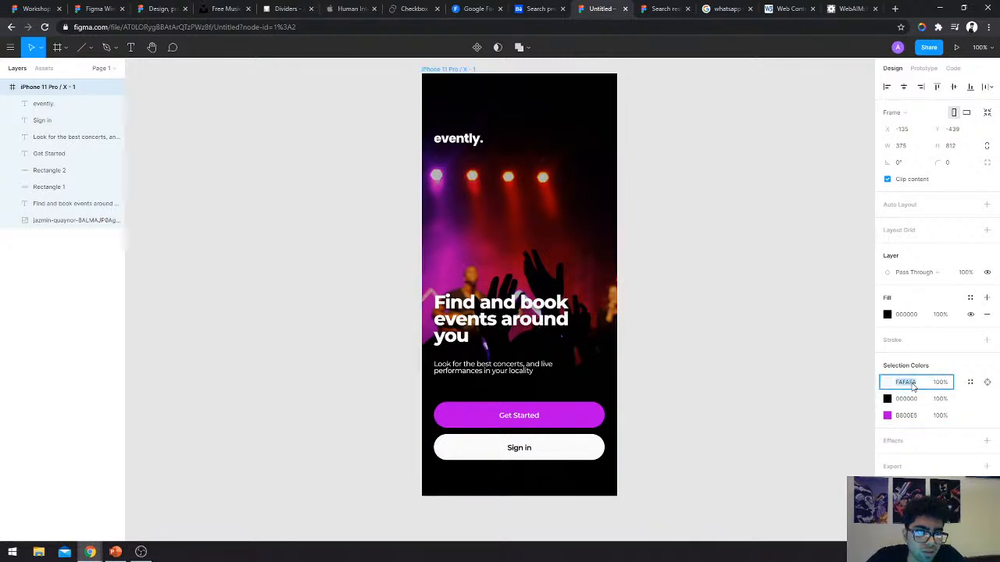
pyautogui.click(887, 382)
pyautogui.write('e8e8e8')
pyautogui.press('Return')
pyautogui.moveTo(745, 297); pyautogui.dragTo(743, 290)
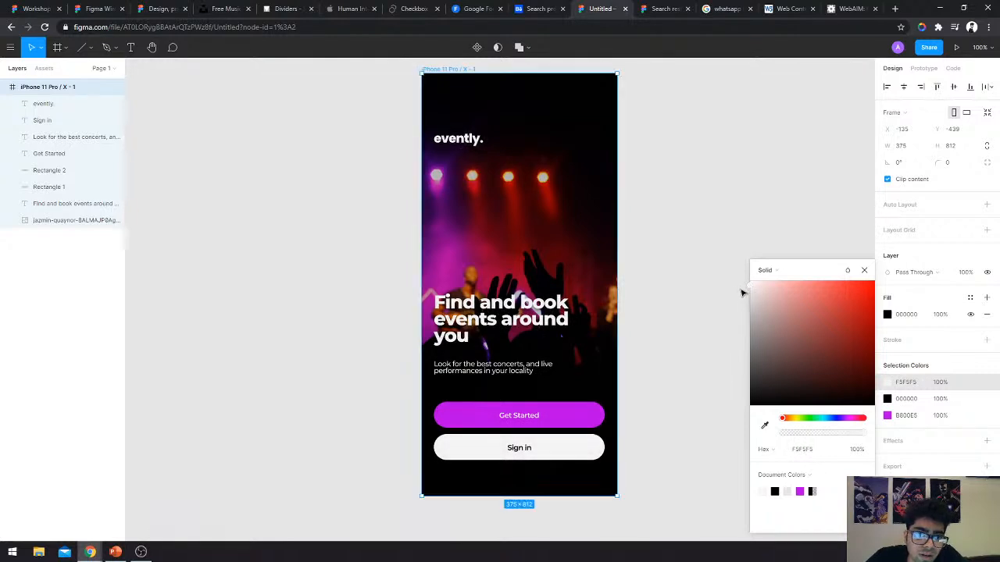
pyautogui.click(711, 350)
pyautogui.click(710, 350)
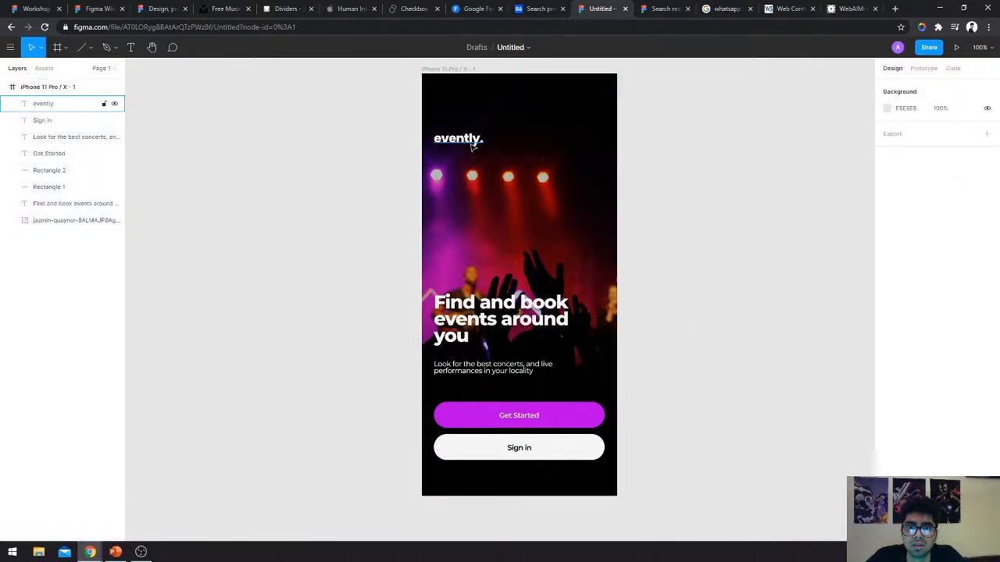
# Change the purple button's label from "Get Started" to "Create an account".
pyautogui.hscroll(2, 699, 374)
pyautogui.scroll(1, 605, 235)
pyautogui.scroll(-1, 604, 235)
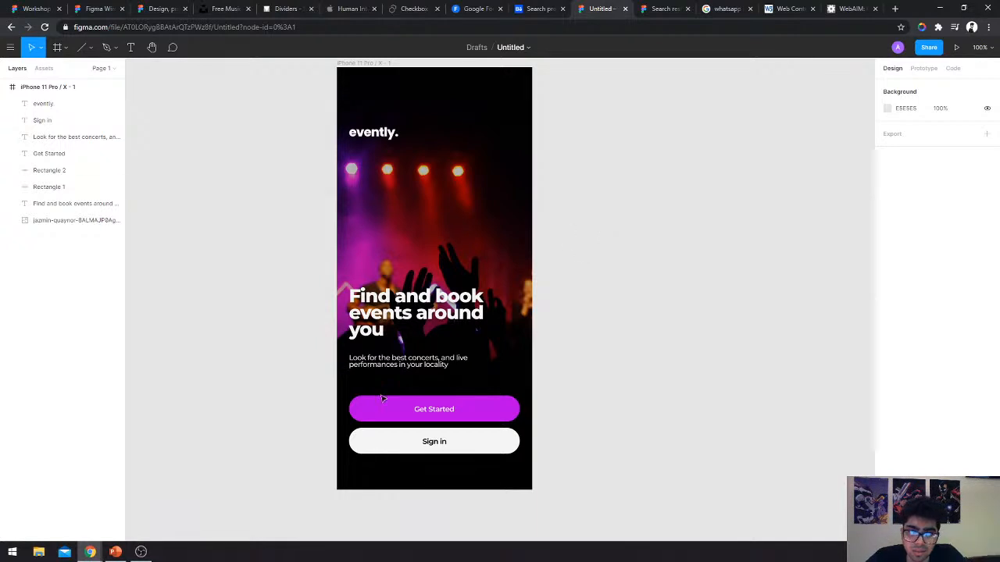
pyautogui.click(434, 411)
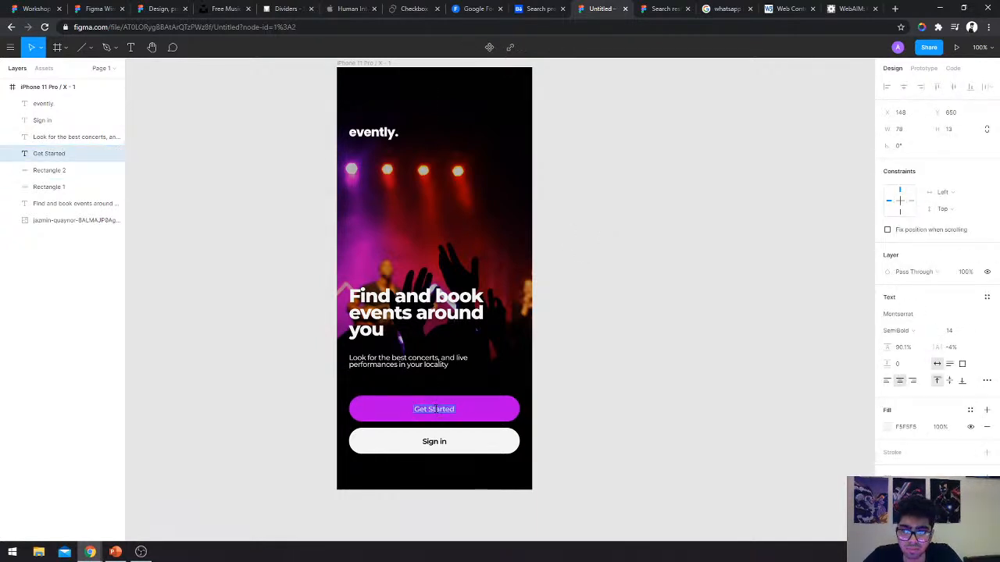
pyautogui.write('Create an account')
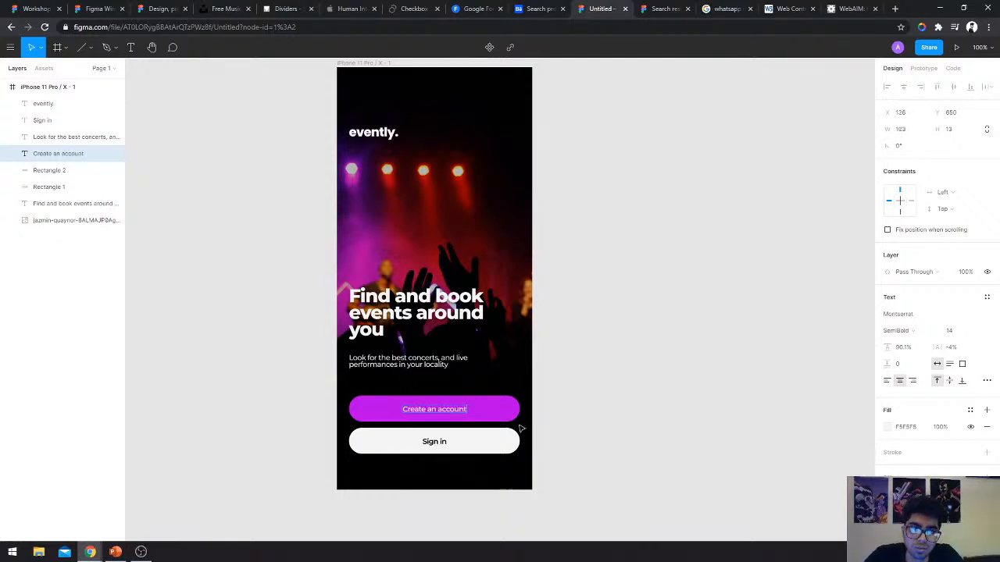
pyautogui.click(564, 450)
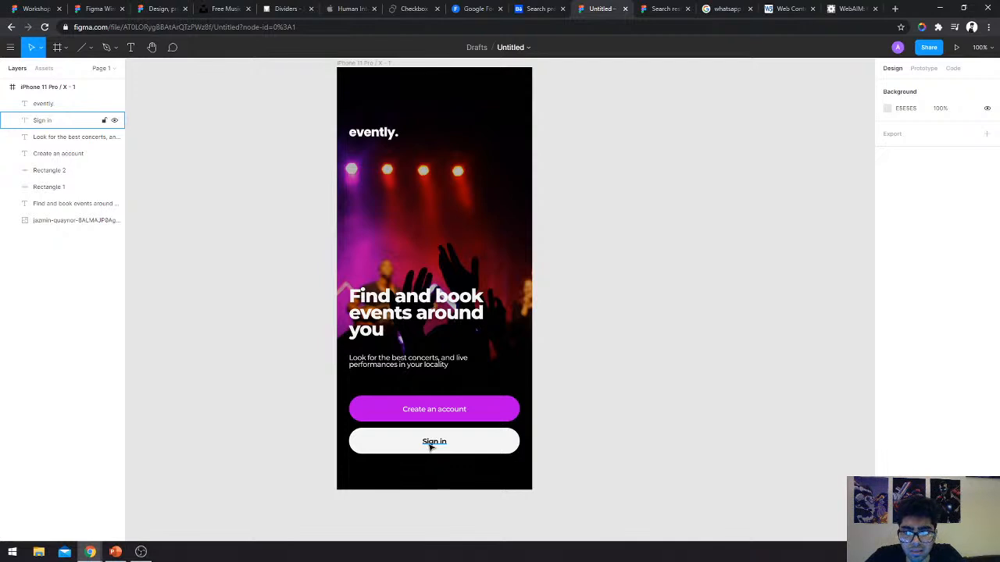
# Rename the iPhone 11 Pro / X - 1 frame to "Welcome".
pyautogui.click(473, 445)
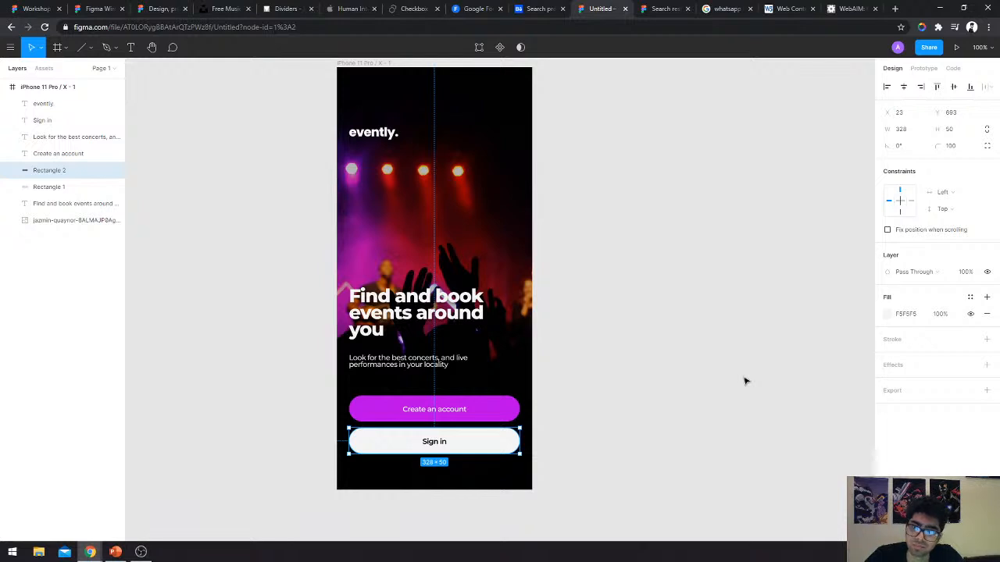
pyautogui.scroll(-5, 685, 391)
pyautogui.hscroll(2, 685, 391)
pyautogui.click(658, 358)
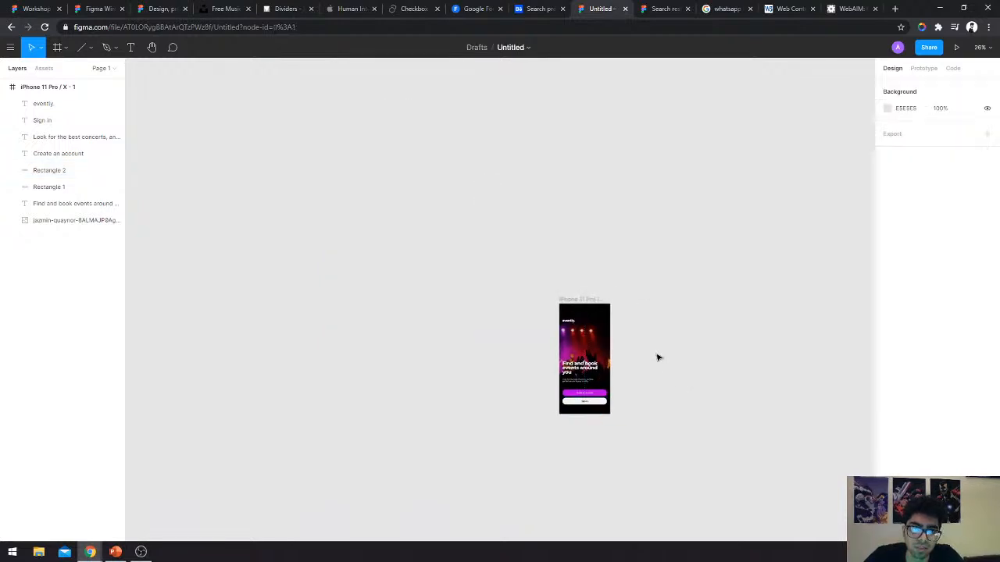
pyautogui.scroll(3, 658, 358)
pyautogui.hscroll(1, 656, 357)
pyautogui.click(445, 250)
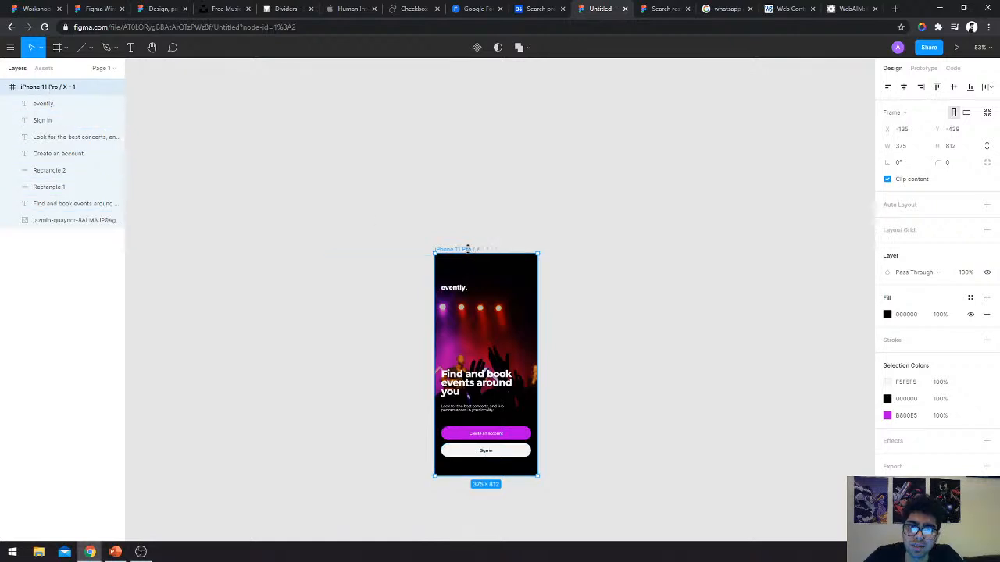
pyautogui.doubleClick(55, 92)
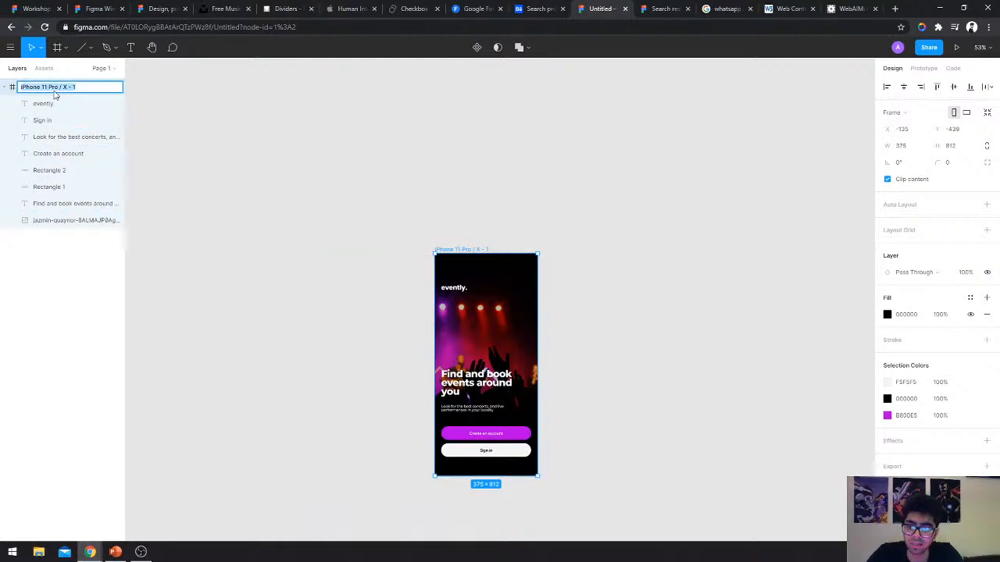
pyautogui.write('Welco')
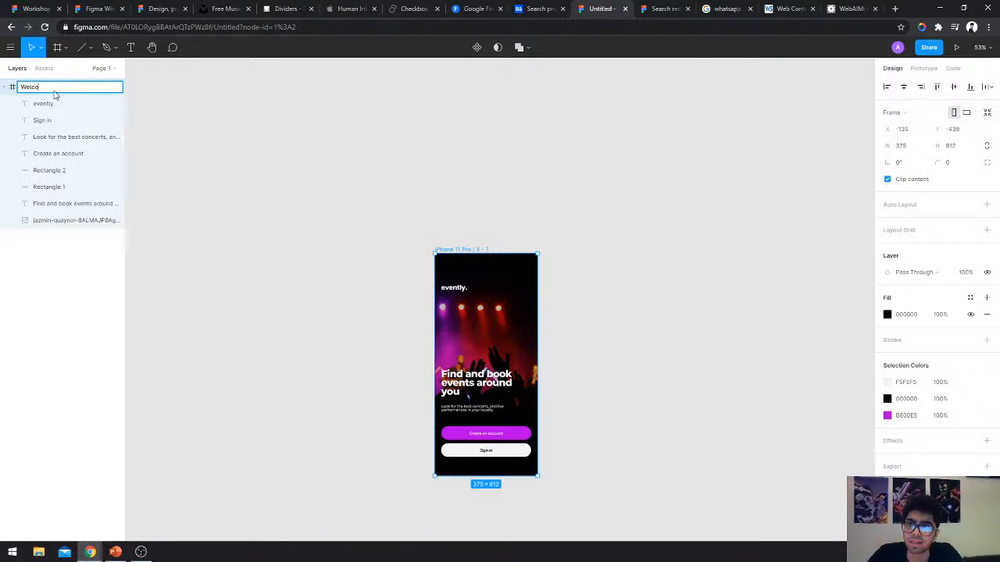
pyautogui.press('Return')
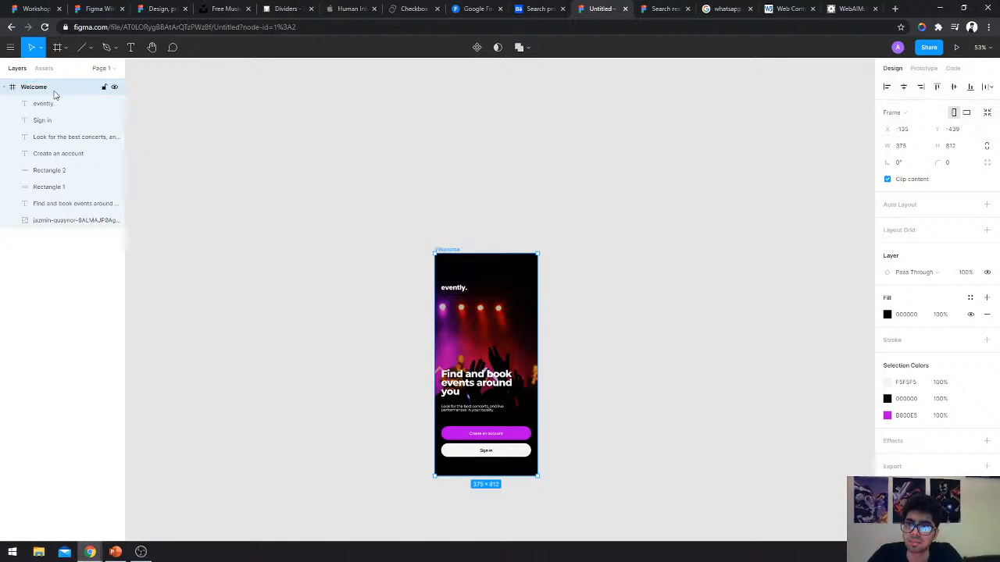
# Review the welcome screen's wordmark, headline, subtitle and button layout at different magnifications.
pyautogui.click(415, 200)
pyautogui.click(353, 267)
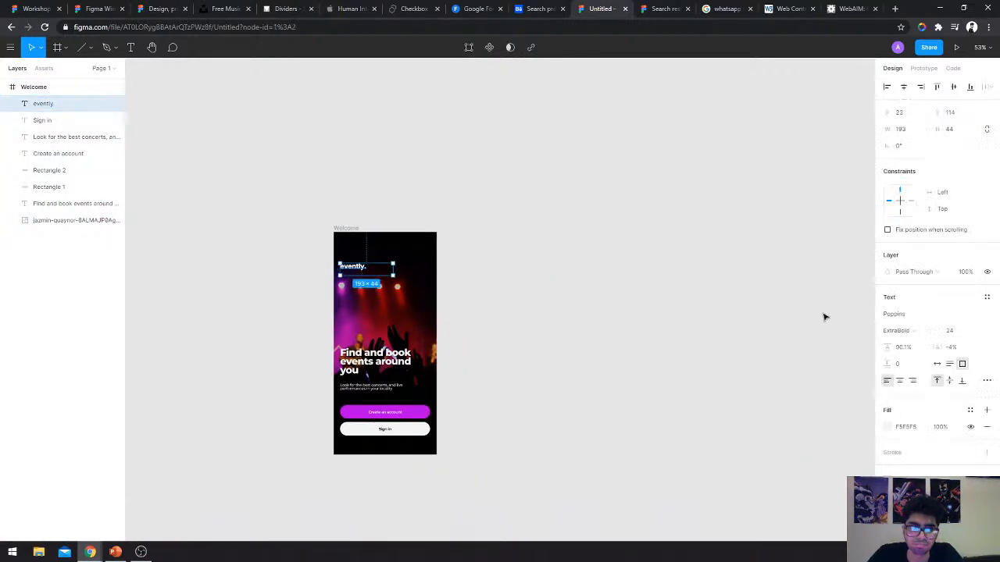
pyautogui.click(531, 286)
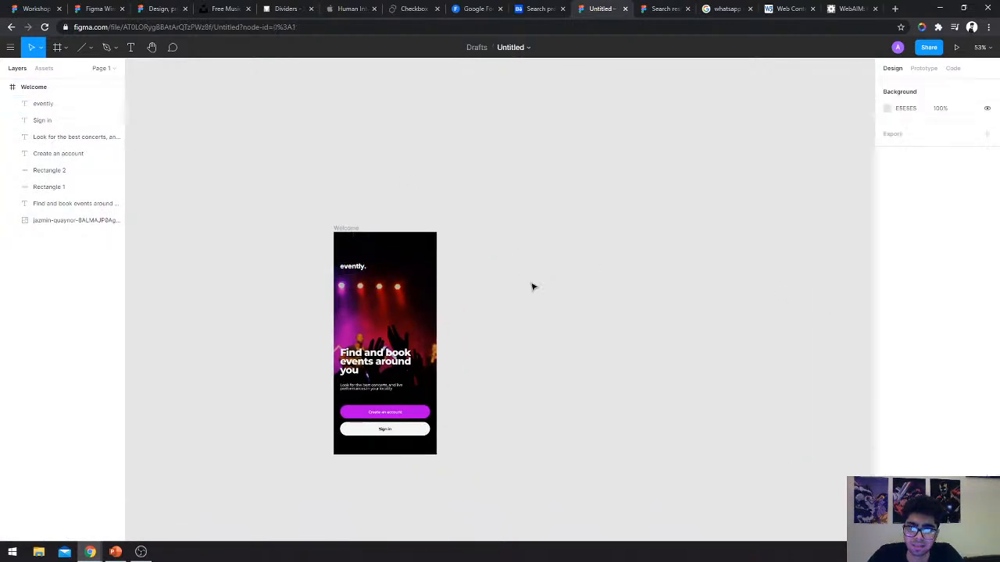
pyautogui.scroll(-2, 531, 286)
pyautogui.scroll(5, 532, 287)
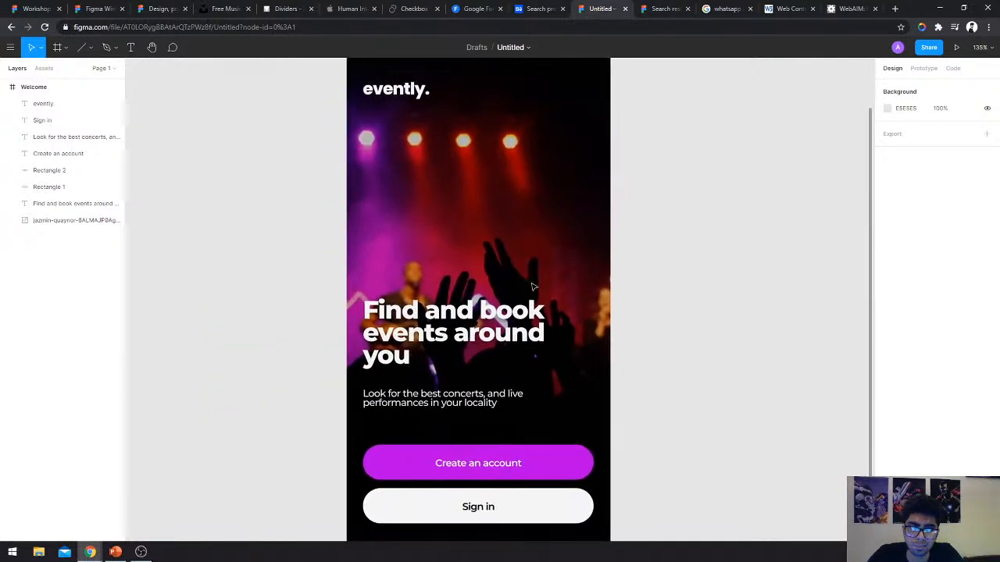
pyautogui.click(411, 400)
pyautogui.click(698, 349)
pyautogui.scroll(2, 698, 348)
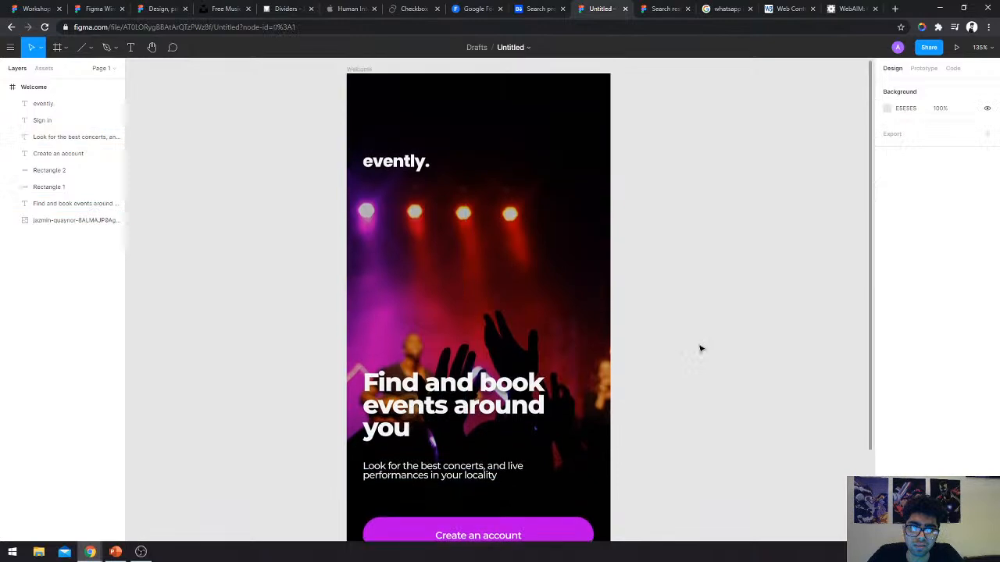
pyautogui.scroll(-2, 483, 267)
# Move the Welcome frame slightly on the canvas to about X -121, Y -392.
pyautogui.click(491, 246)
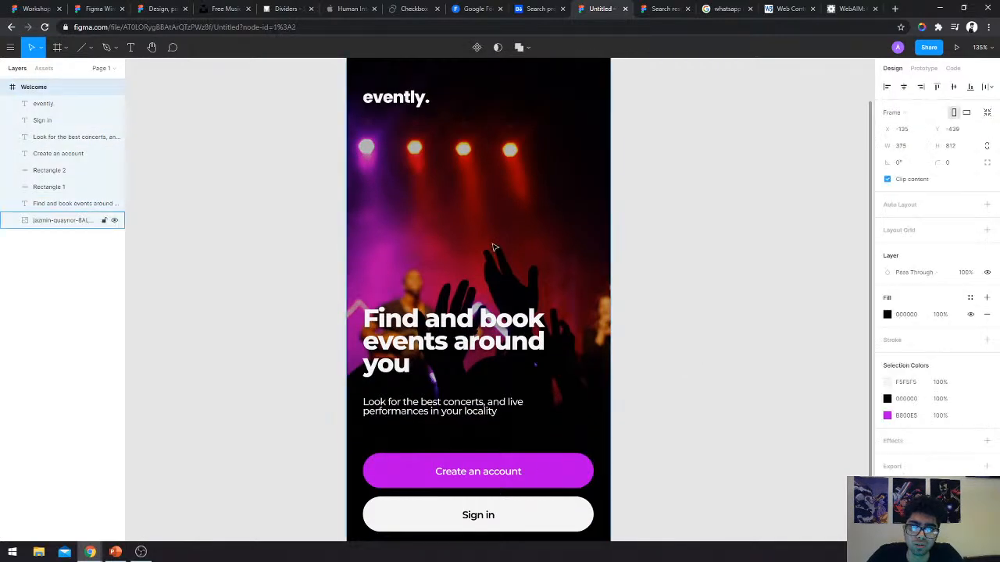
pyautogui.scroll(5, 491, 245)
pyautogui.scroll(-3, 473, 393)
pyautogui.scroll(-4, 473, 393)
pyautogui.scroll(-2, 473, 391)
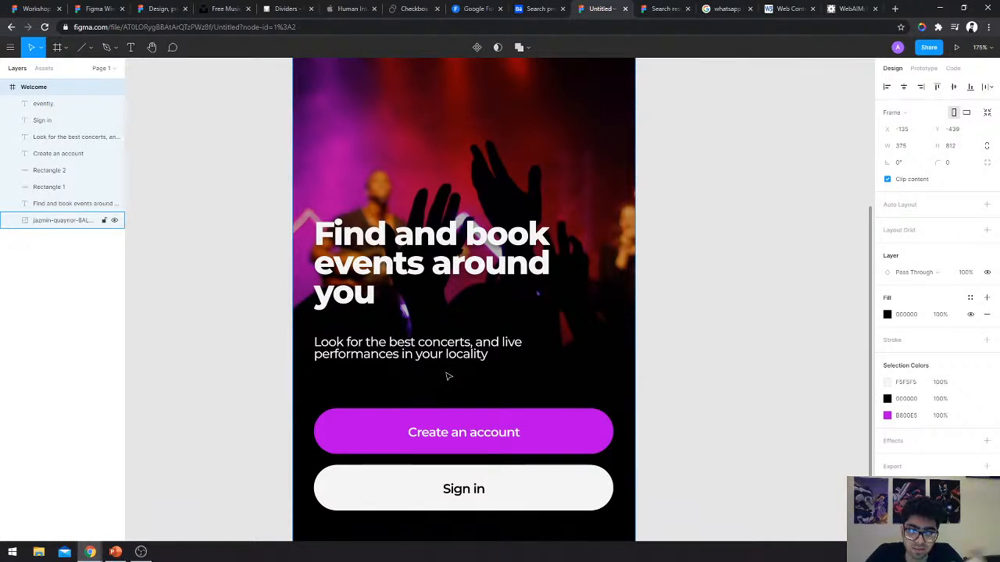
pyautogui.moveTo(446, 375); pyautogui.dragTo(460, 419)
pyautogui.scroll(-5, 623, 388)
pyautogui.scroll(5, 622, 388)
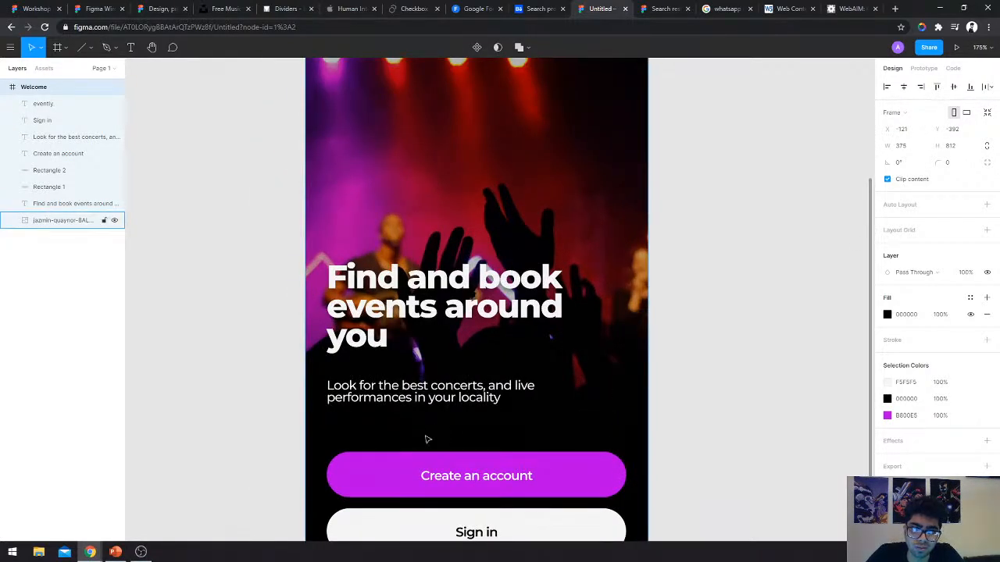
# Draw a circle of about 14 × 14 between the subtitle and the purple button.
pyautogui.scroll(3, 478, 436)
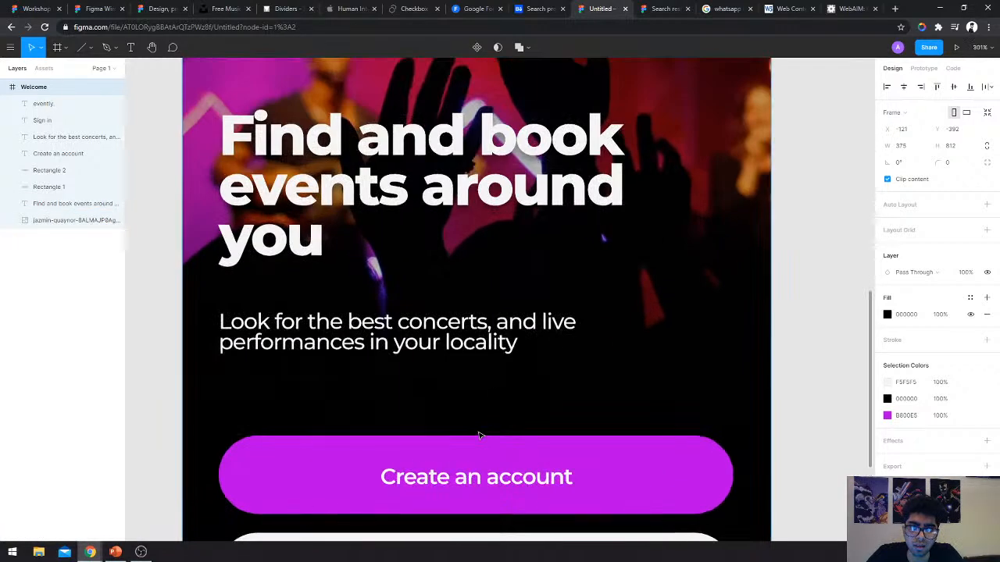
pyautogui.scroll(-1, 479, 436)
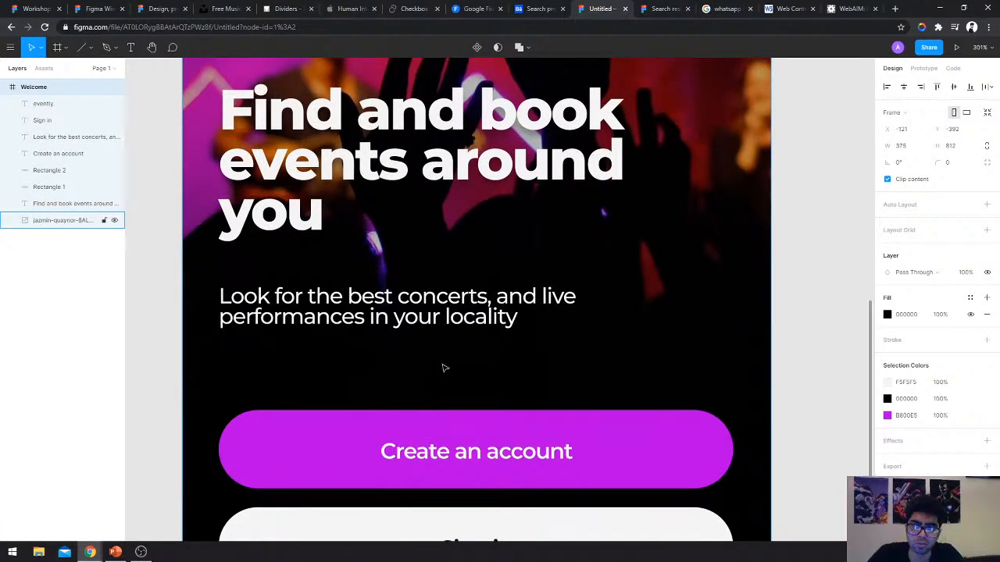
pyautogui.scroll(4, 442, 367)
pyautogui.press('r')
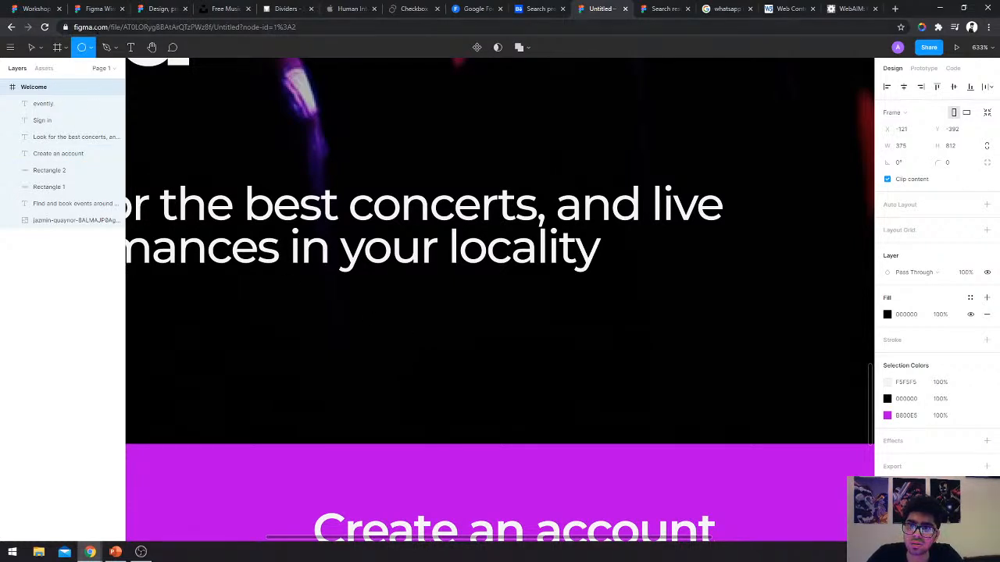
pyautogui.moveTo(341, 346); pyautogui.dragTo(384, 396)
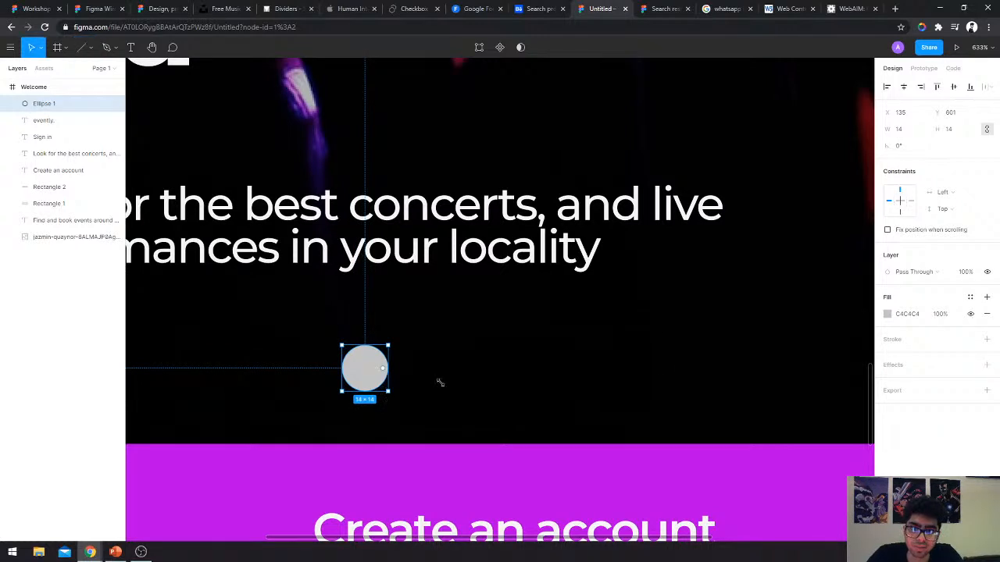
# Add a stroke to the small circle and set both its stroke and its fill to white, FFFFFF.
pyautogui.click(987, 339)
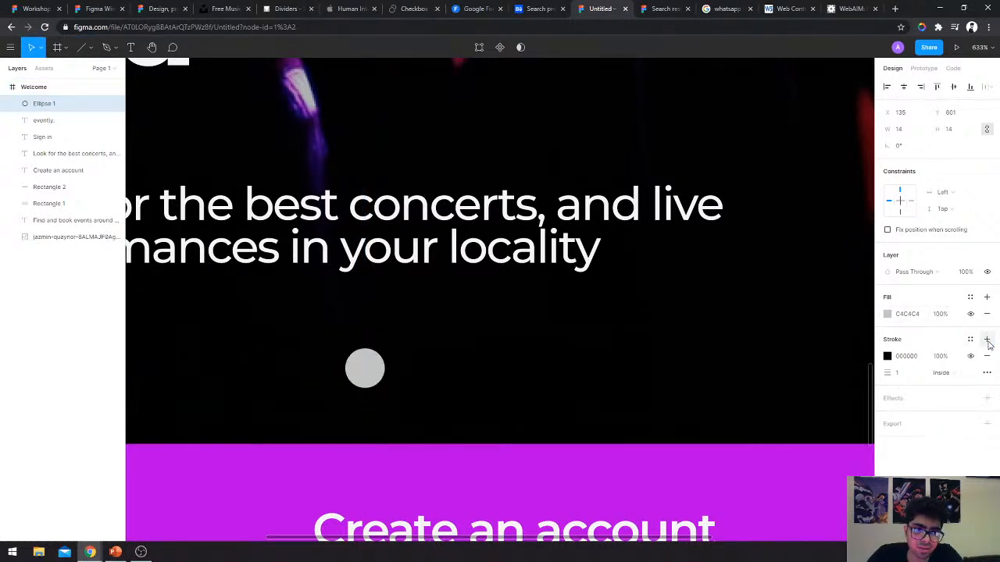
pyautogui.click(887, 357)
pyautogui.moveTo(794, 365); pyautogui.dragTo(715, 240)
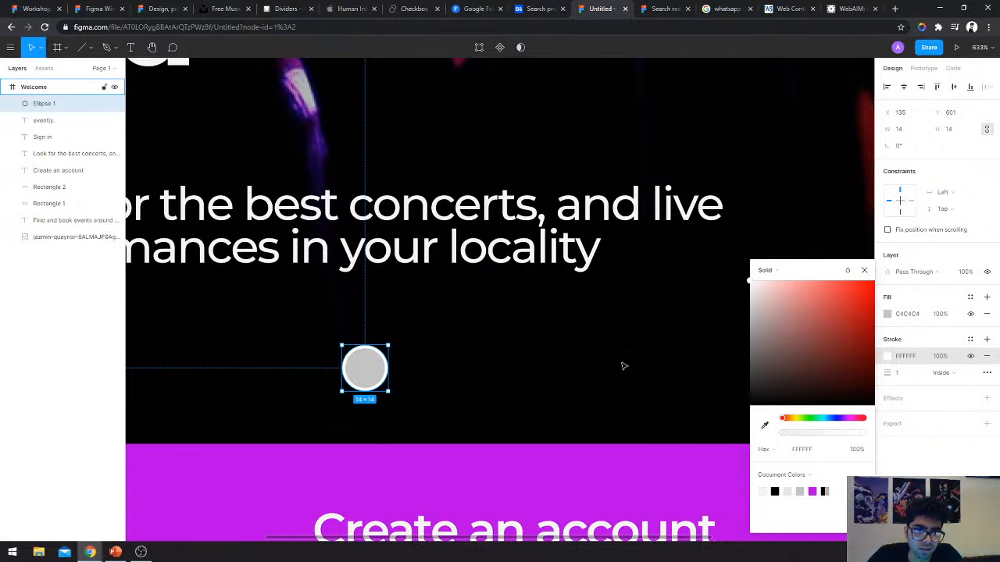
pyautogui.click(887, 316)
pyautogui.moveTo(820, 321); pyautogui.dragTo(625, 239)
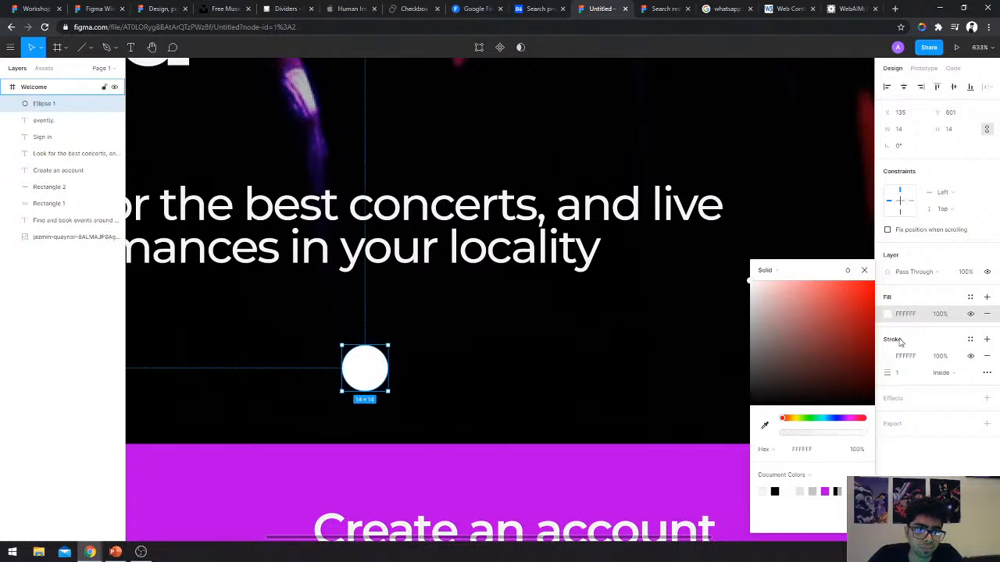
pyautogui.click(520, 379)
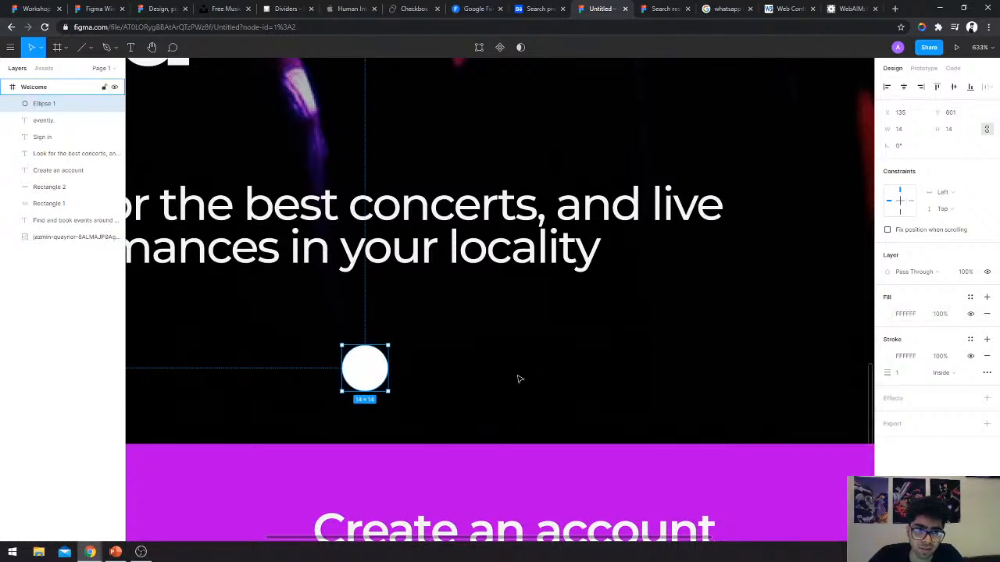
pyautogui.click(518, 380)
# Duplicate the white circle twice in place for a total of three circles.
pyautogui.click(339, 375)
pyautogui.click(361, 375)
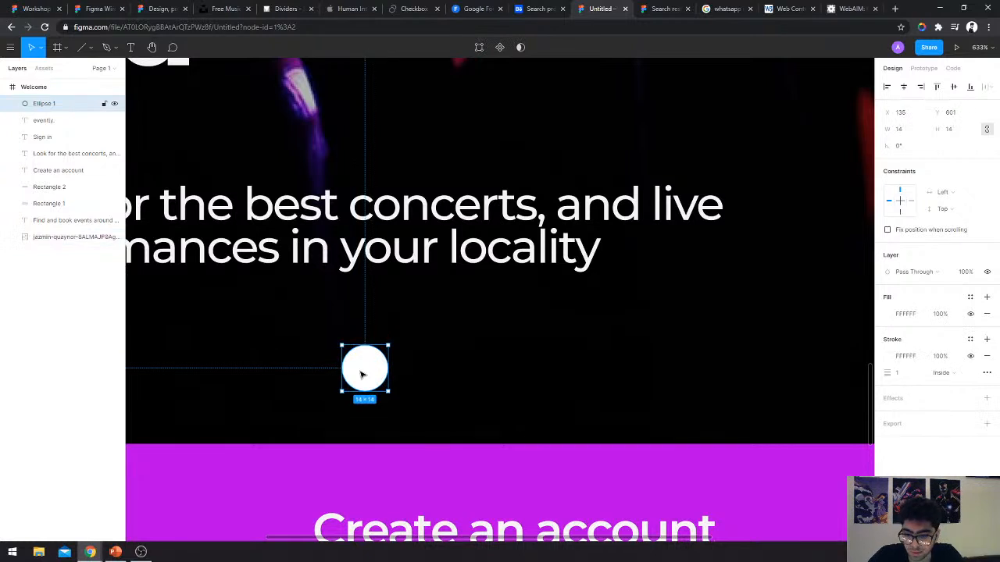
pyautogui.hotkey('ctrl', 'v')
pyautogui.hotkey('ctrl', 'v')
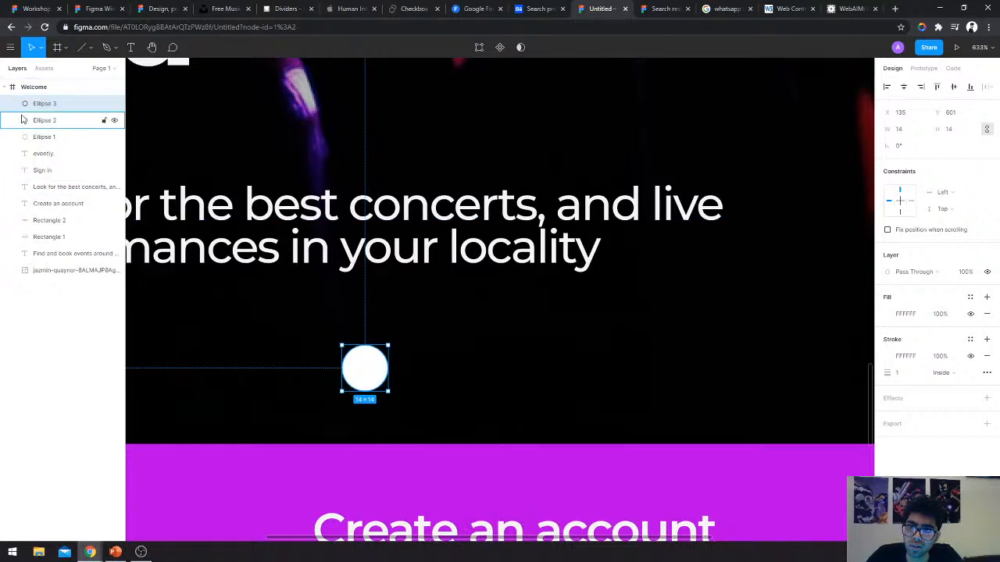
pyautogui.click(145, 281)
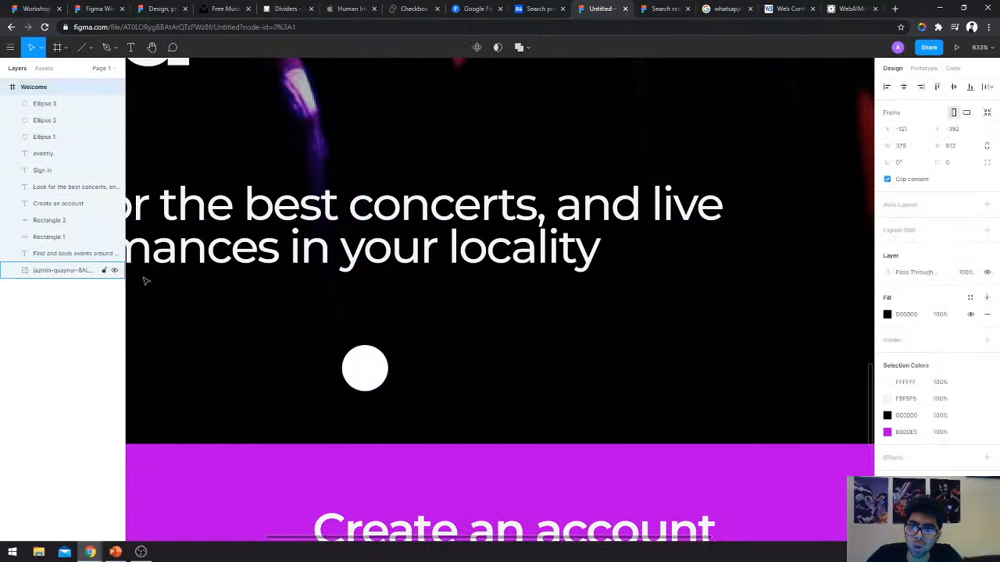
# Spread the stacked white circles apart horizontally above the purple button, spanning about 61 px at Y 604.
pyautogui.click(47, 104)
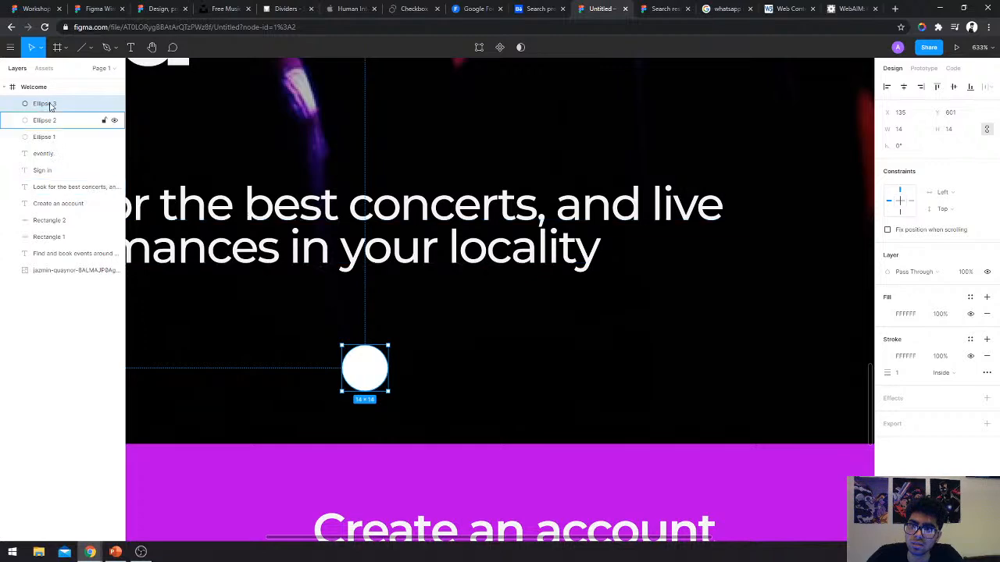
pyautogui.keyDown('shift'); pyautogui.click(53, 137); pyautogui.keyUp('shift')
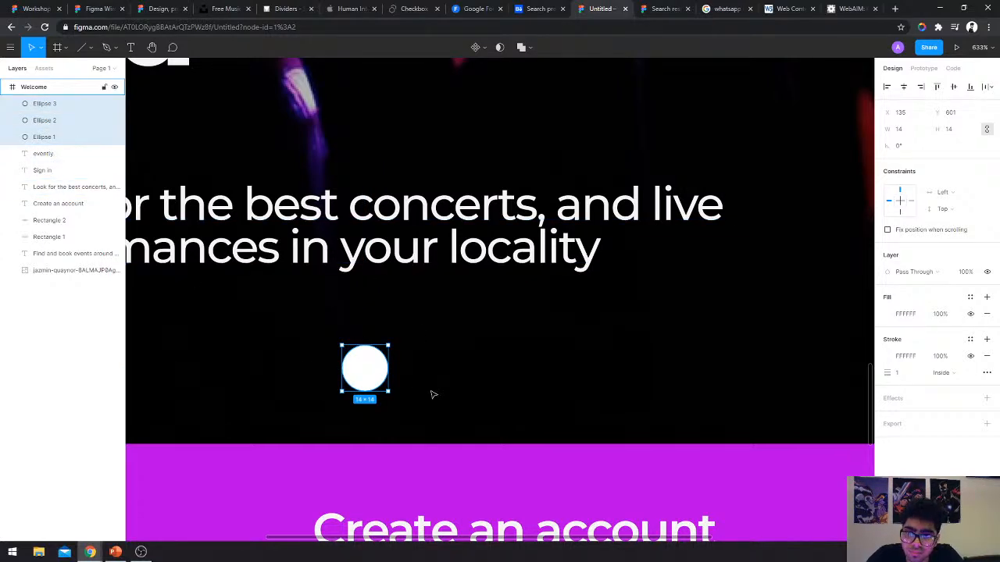
pyautogui.scroll(-5, 401, 379)
pyautogui.moveTo(383, 375); pyautogui.dragTo(337, 381)
pyautogui.press('Escape')
pyautogui.click(273, 378)
# Select only the three white circles and distribute their horizontal spacing evenly.
pyautogui.moveTo(174, 378); pyautogui.dragTo(351, 381)
pyautogui.moveTo(182, 373); pyautogui.dragTo(364, 373)
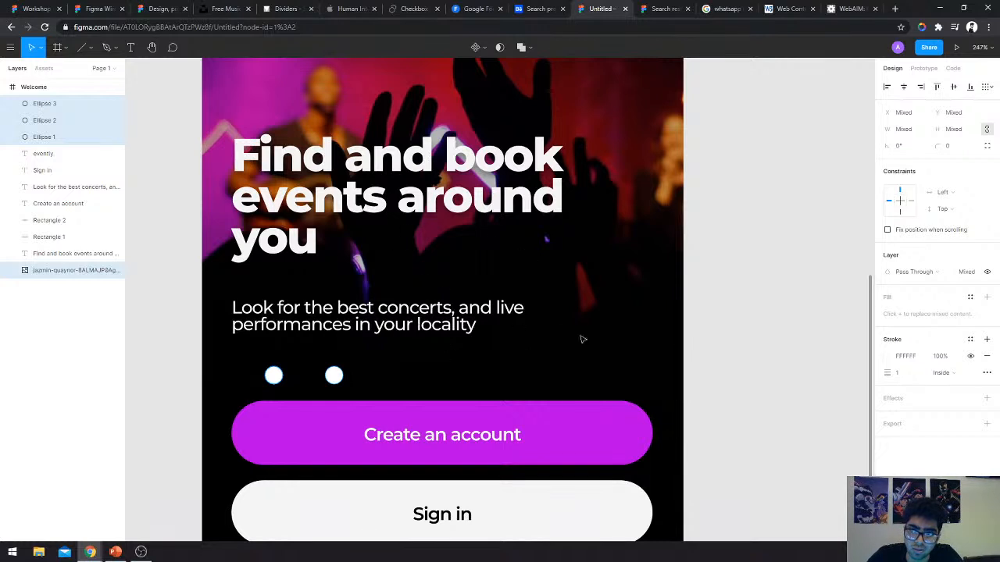
pyautogui.keyDown('shift'); pyautogui.click(636, 274); pyautogui.keyUp('shift')
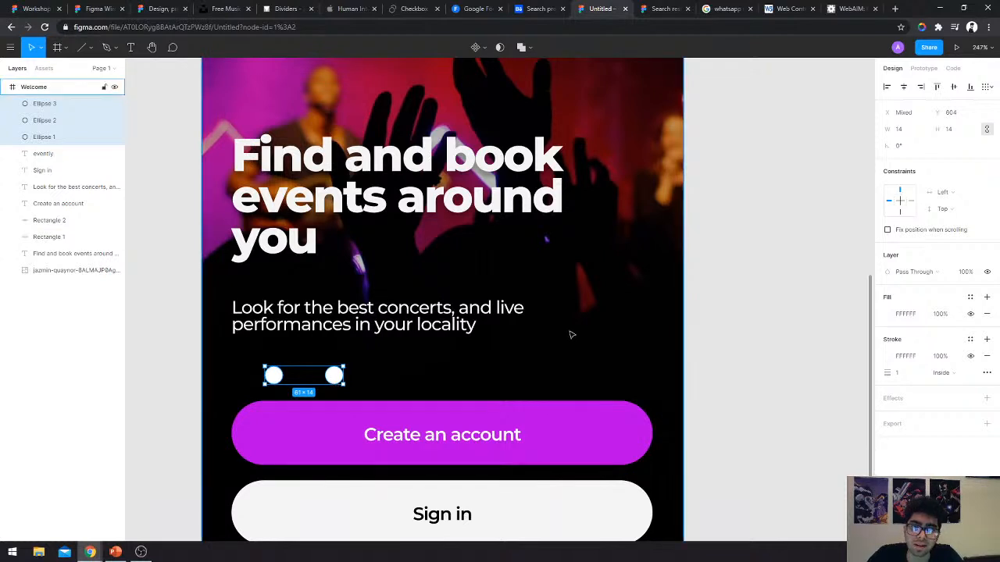
pyautogui.click(988, 87)
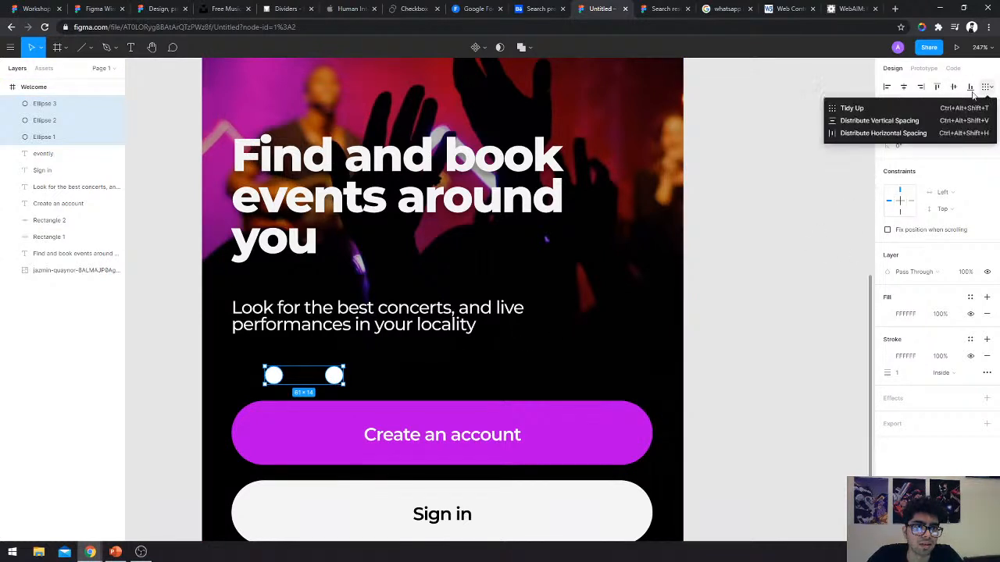
pyautogui.click(851, 134)
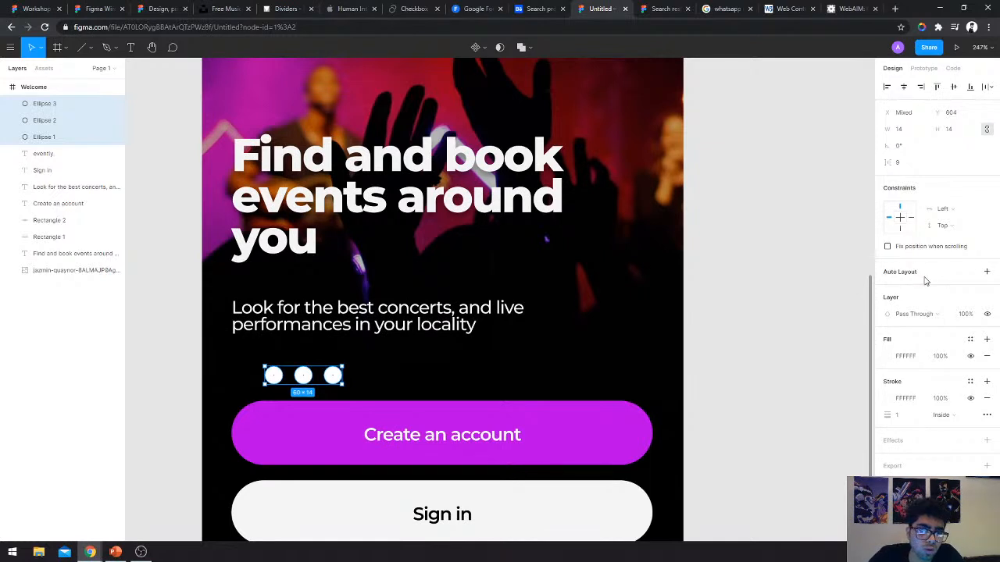
# Apply a horizontal auto layout to the row of three white circles above the purple button.
pyautogui.click(986, 272)
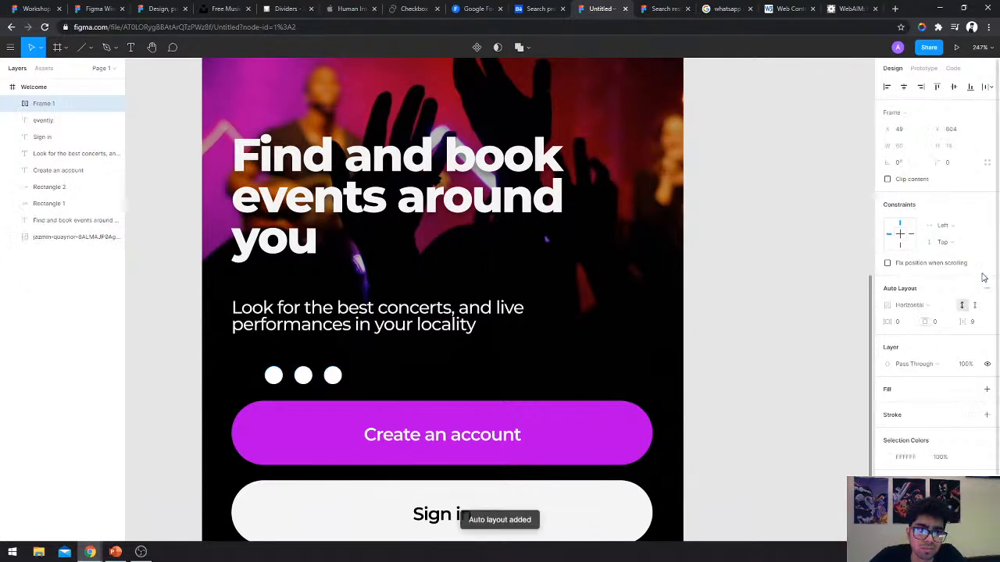
pyautogui.click(974, 321)
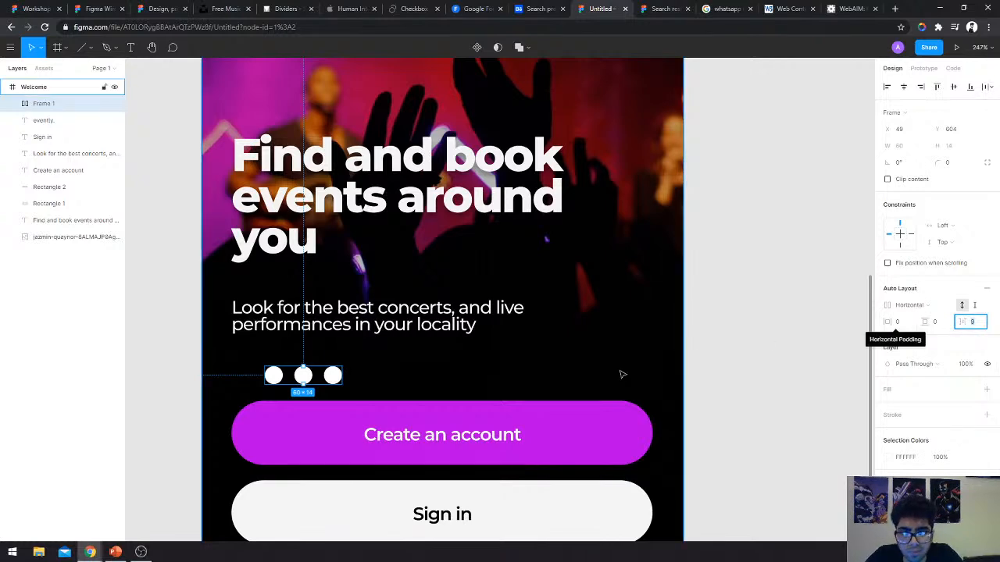
pyautogui.scroll(-5, 623, 375)
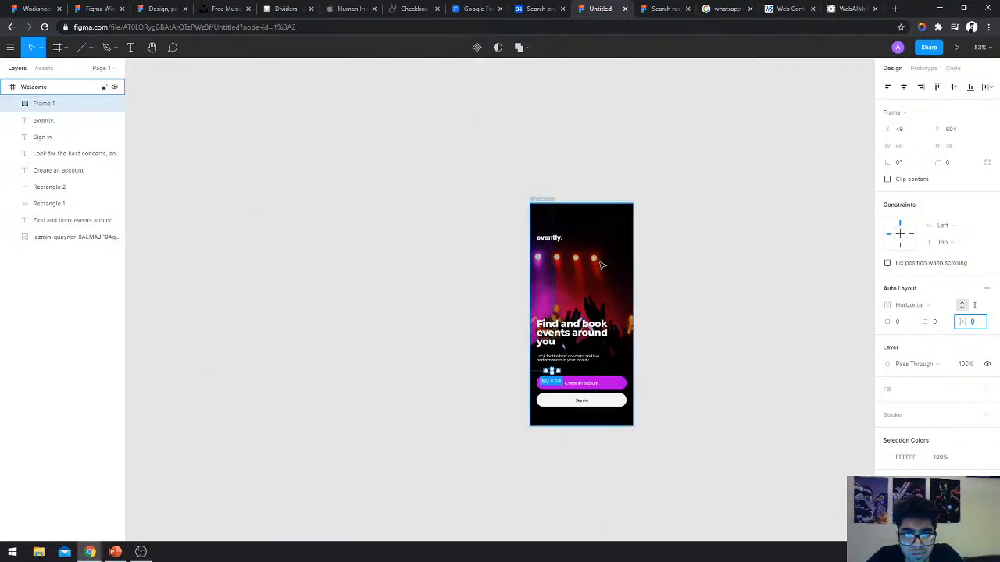
pyautogui.press('Escape')
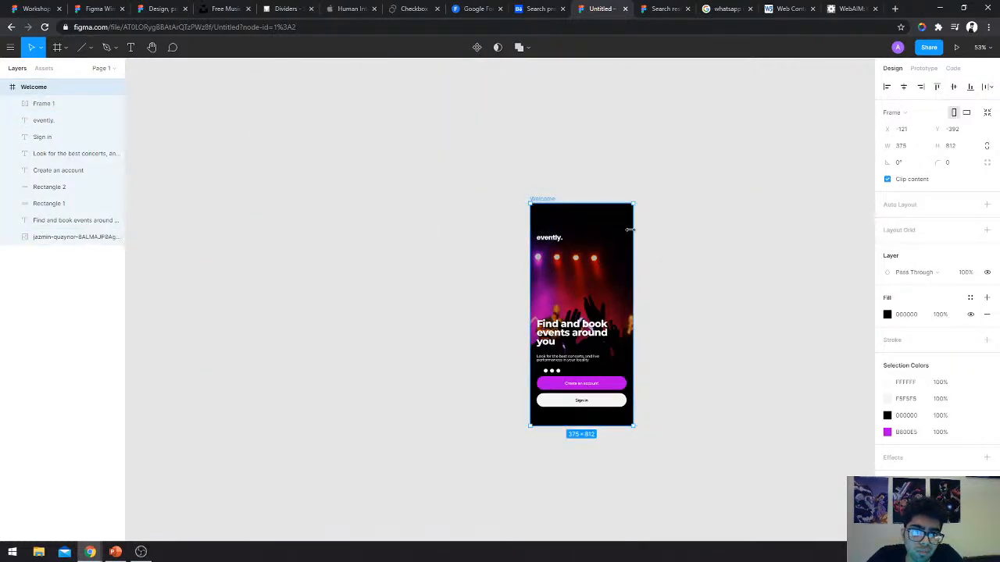
pyautogui.scroll(5, 627, 225)
pyautogui.scroll(-4, 737, 158)
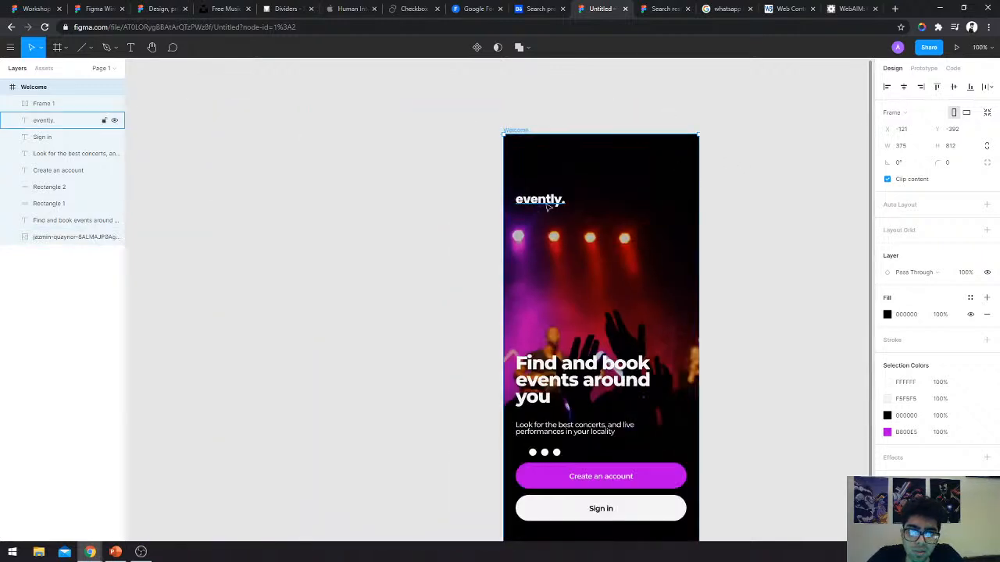
# Set the spacing between items in the three-circle auto layout row to 12.
pyautogui.hscroll(1, 557, 199)
pyautogui.scroll(-1, 557, 200)
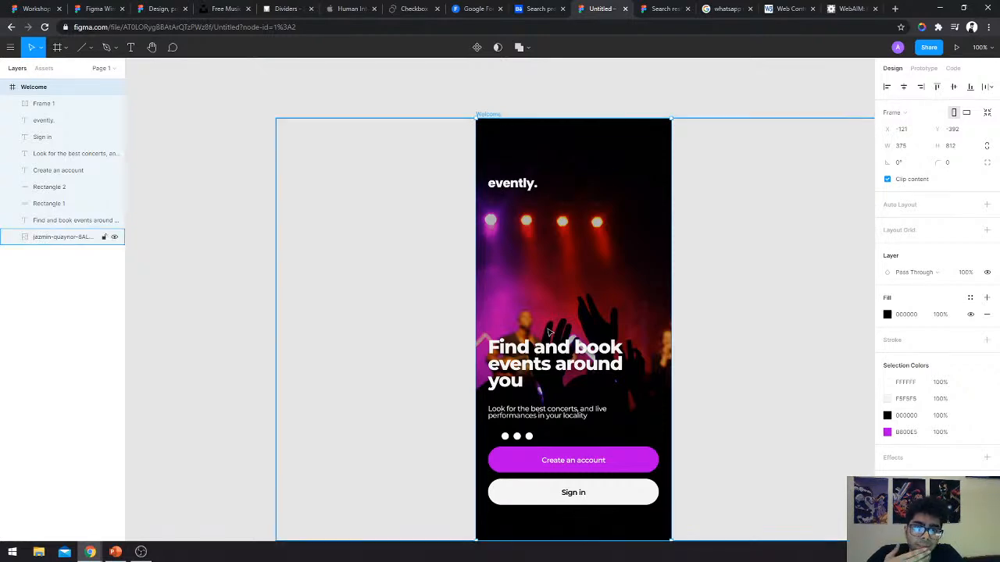
pyautogui.scroll(-3, 578, 321)
pyautogui.scroll(5, 605, 313)
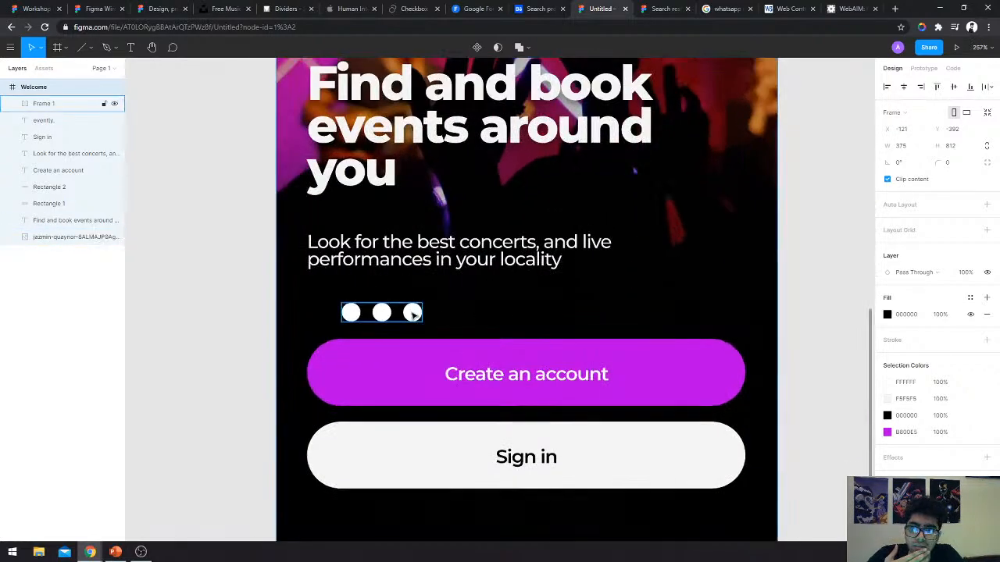
pyautogui.click(412, 313)
pyautogui.click(973, 322)
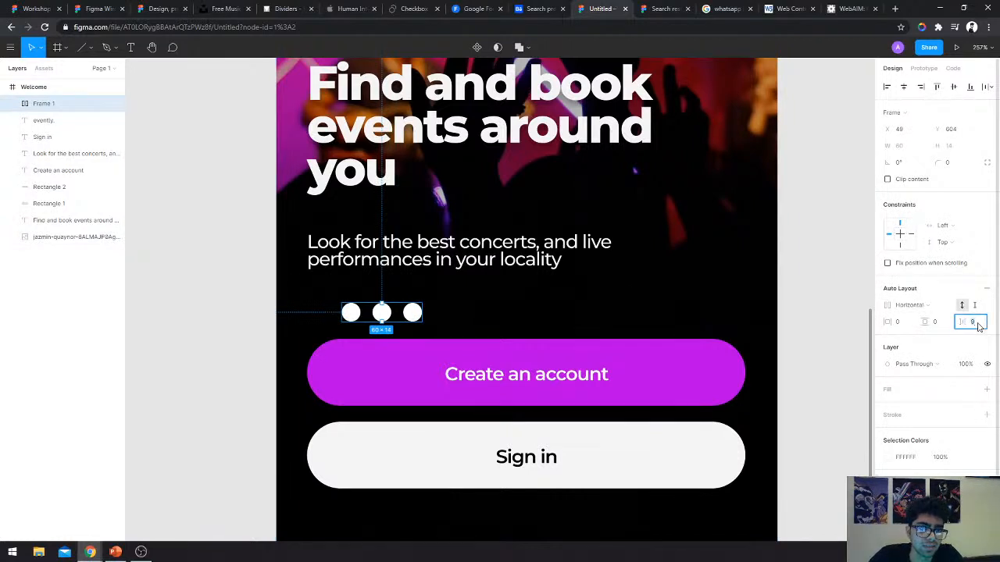
pyautogui.write('12')
pyautogui.press('Return')
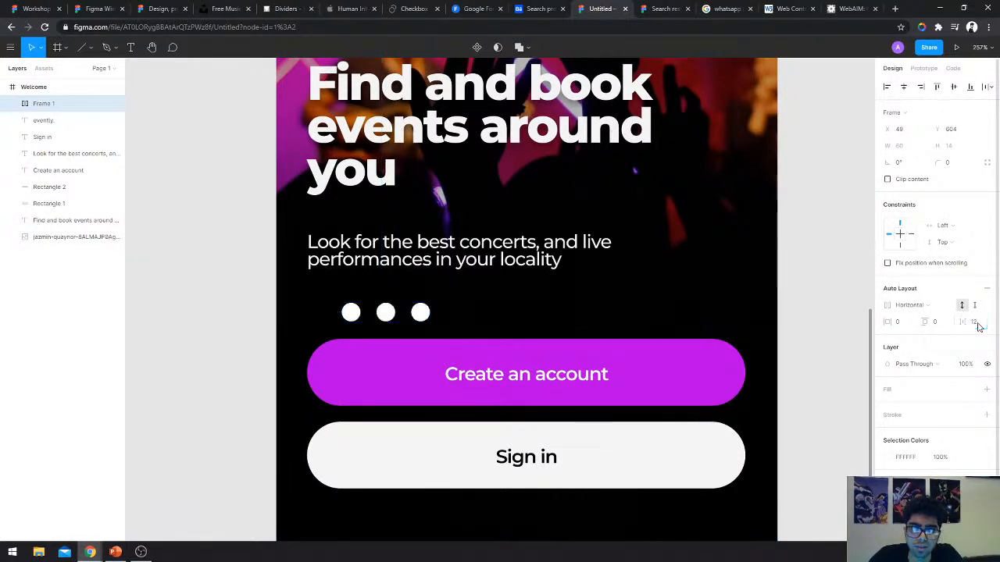
# Try a vertical direction for the circle row's auto layout and return it to horizontal.
pyautogui.click(924, 309)
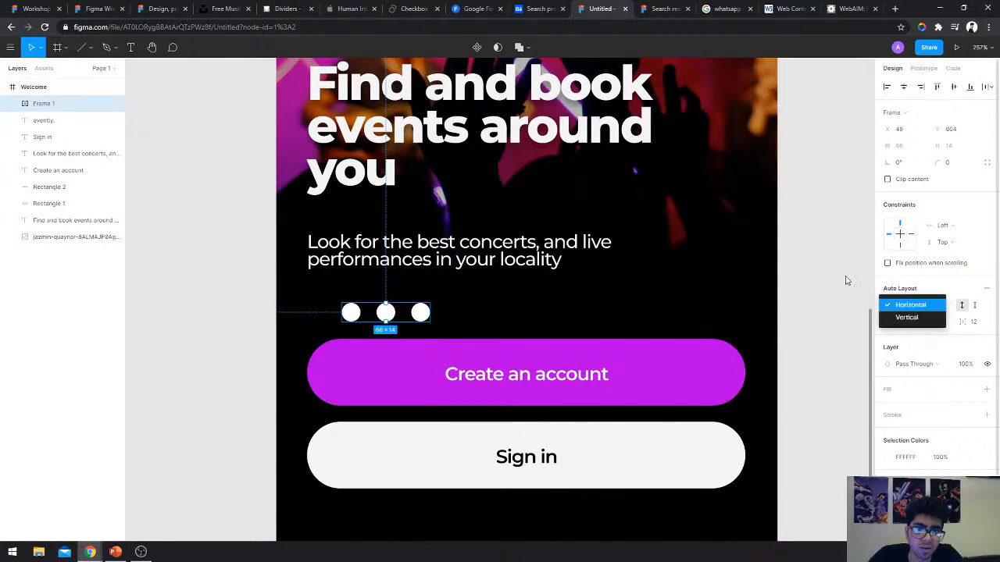
pyautogui.click(910, 305)
pyautogui.click(911, 305)
pyautogui.click(907, 317)
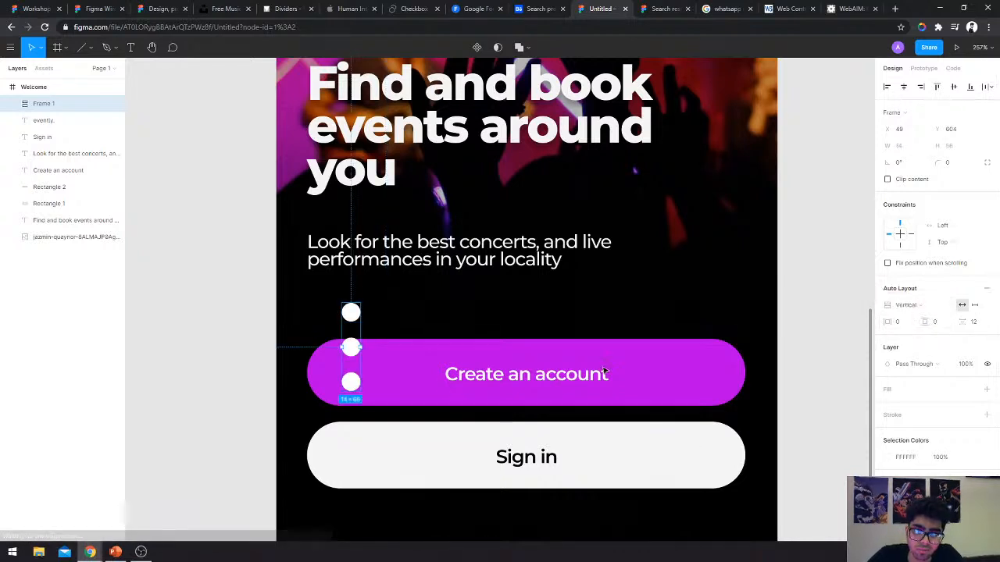
pyautogui.click(963, 308)
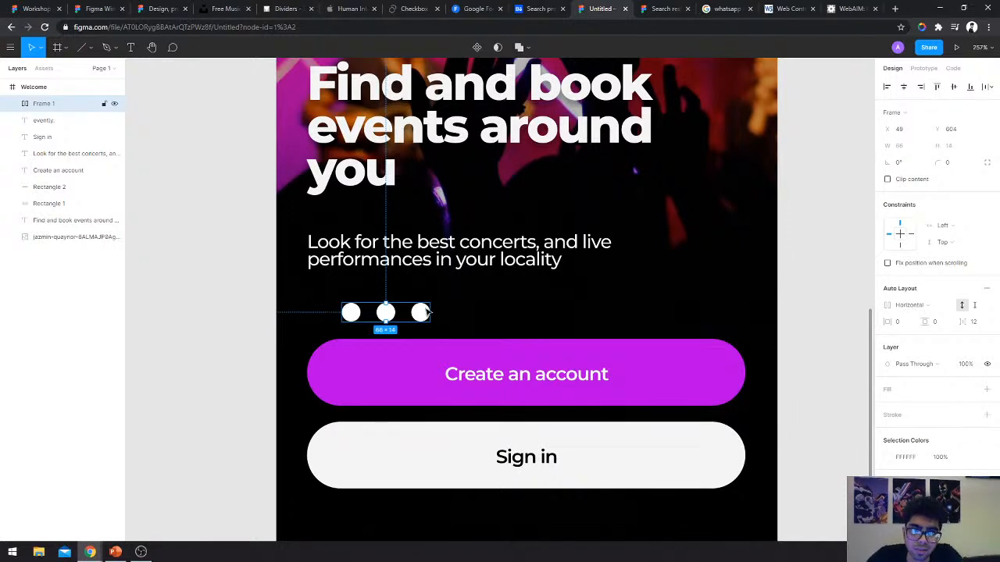
# Move the circle row up to Y 594 and center it horizontally in the Welcome frame.
pyautogui.moveTo(421, 313); pyautogui.dragTo(513, 299)
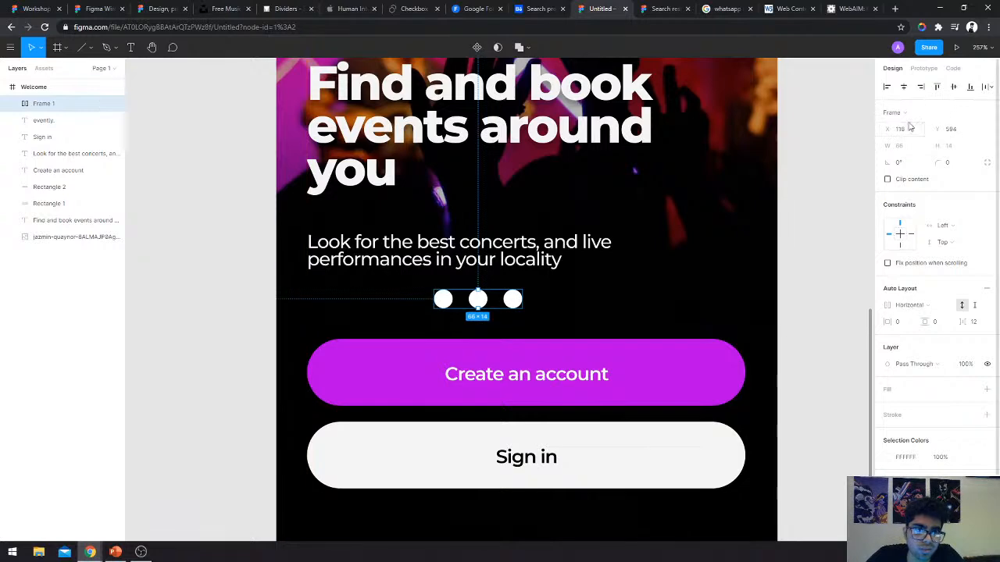
pyautogui.click(904, 88)
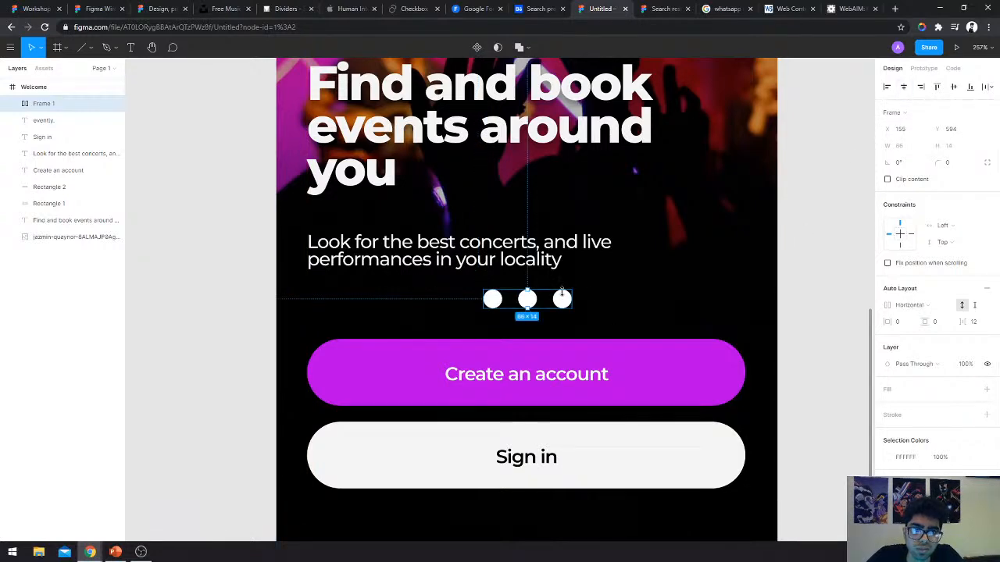
# Shrink all three circles together to 10 × 10 px and reposition their row at Y 600, centered in the frame.
pyautogui.scroll(5, 562, 291)
pyautogui.doubleClick(564, 304)
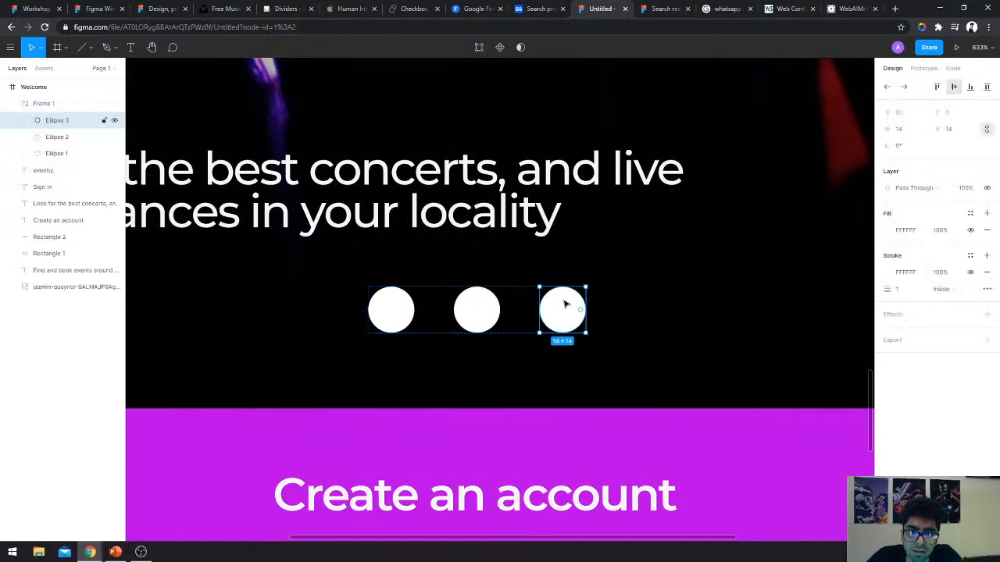
pyautogui.keyDown('shift'); pyautogui.click(482, 313); pyautogui.keyUp('shift')
pyautogui.keyDown('shift'); pyautogui.click(396, 314); pyautogui.keyUp('shift')
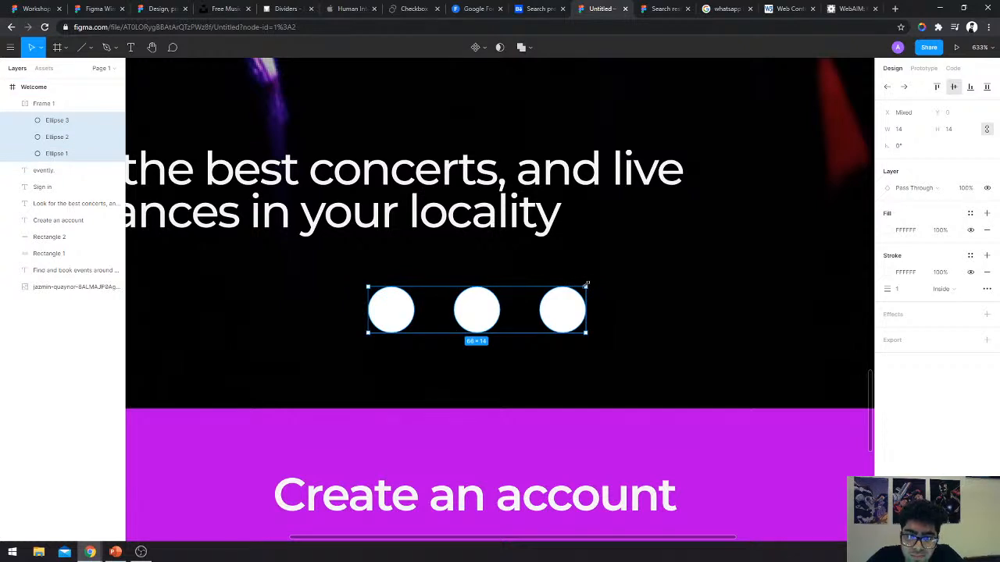
pyautogui.moveTo(587, 285); pyautogui.dragTo(528, 302)
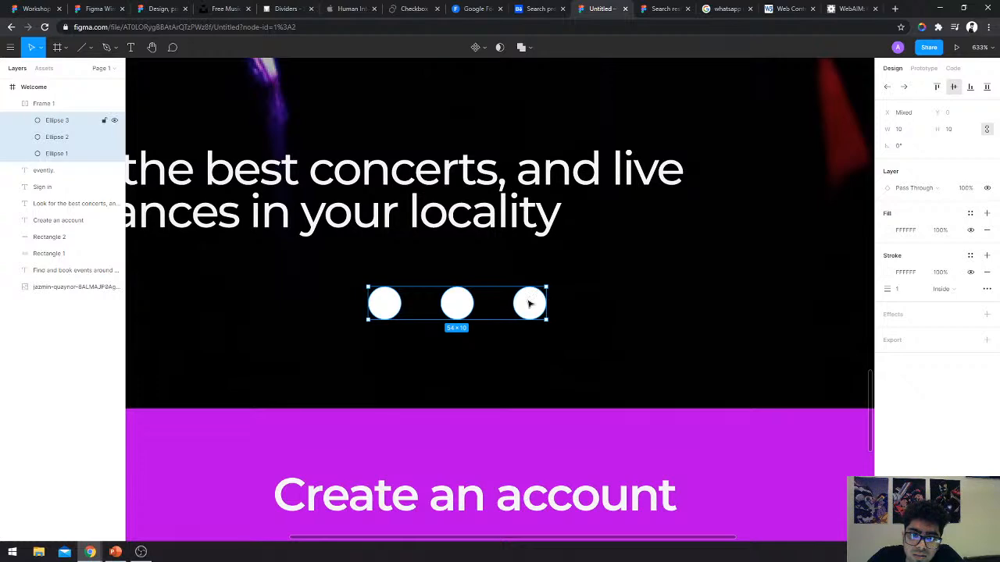
pyautogui.hotkey('shift', 'a')
pyautogui.scroll(-5, 531, 306)
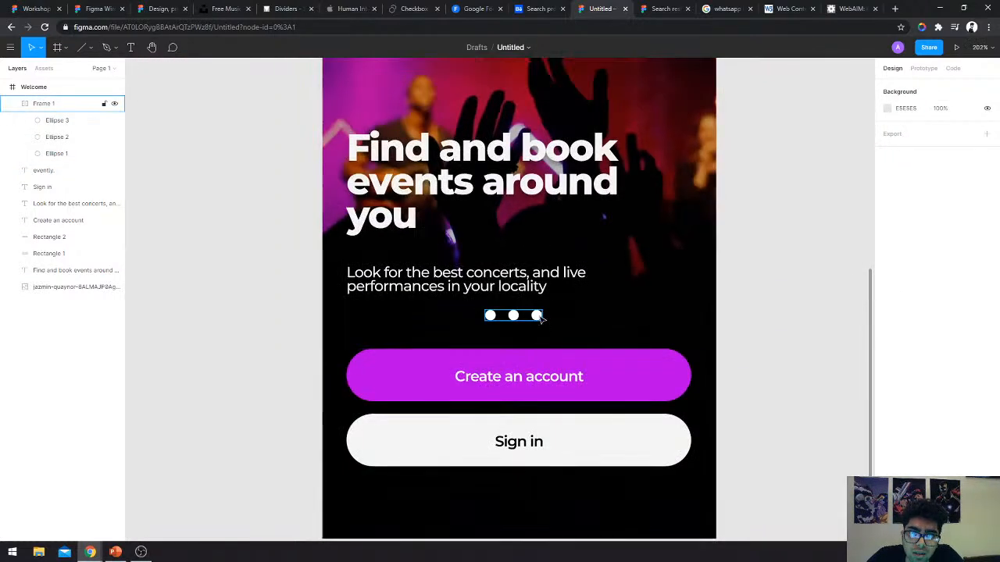
pyautogui.moveTo(541, 321); pyautogui.dragTo(546, 326)
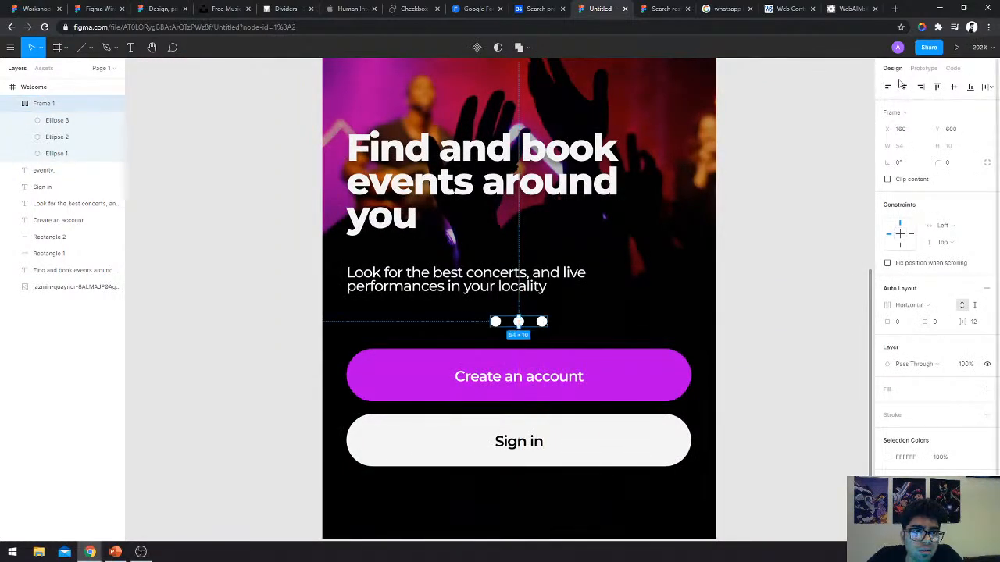
# Hide the white fill of the second and third circles, leaving only their outlines.
pyautogui.scroll(7, 520, 320)
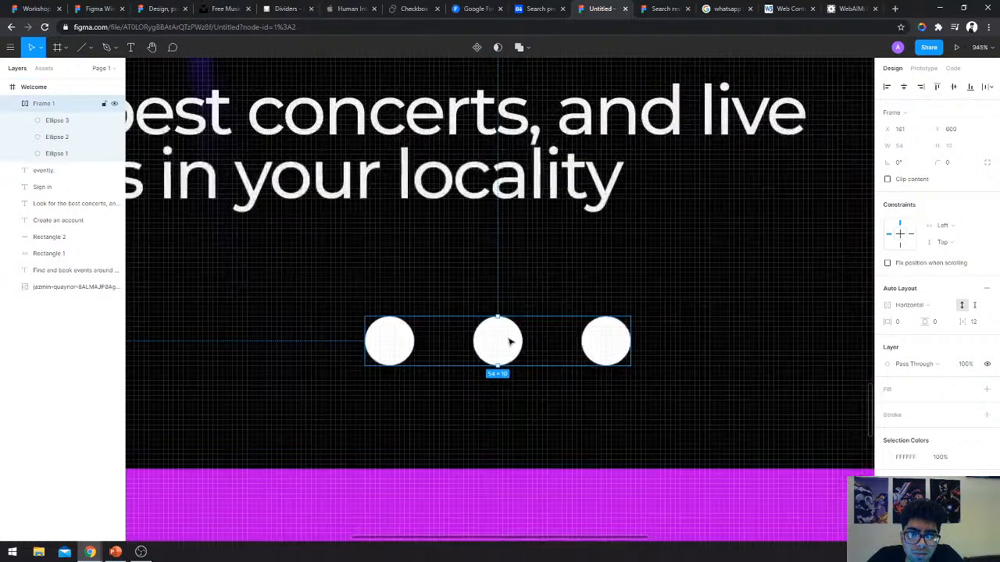
pyautogui.click(509, 341)
pyautogui.keyDown('shift'); pyautogui.click(602, 341); pyautogui.keyUp('shift')
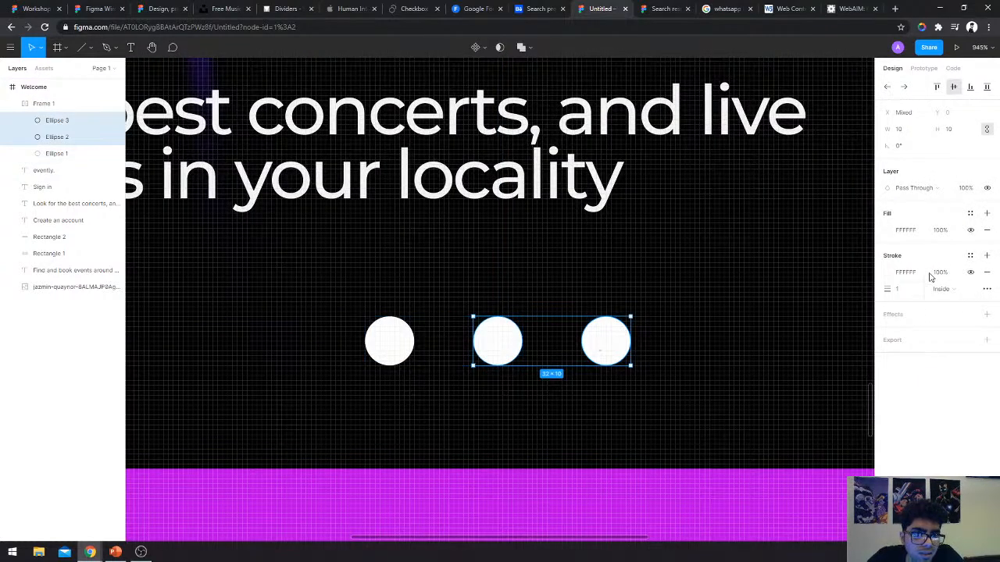
pyautogui.click(971, 230)
pyautogui.click(714, 335)
pyautogui.scroll(-3, 714, 336)
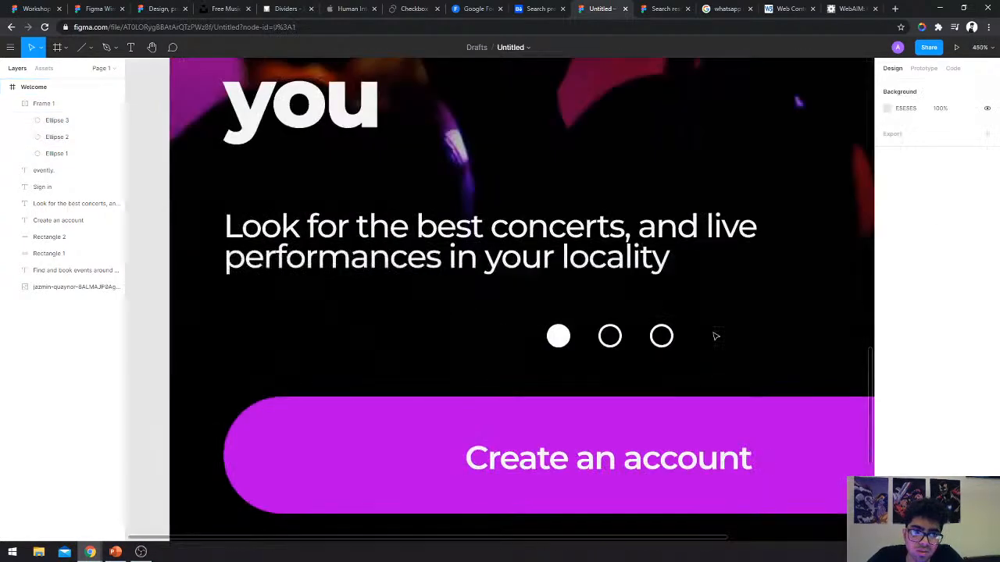
# Move the "Find and book events around you" headline and the description below it up together slightly.
pyautogui.scroll(-6, 714, 336)
pyautogui.hscroll(1, 714, 336)
pyautogui.scroll(2, 714, 336)
pyautogui.scroll(-1, 714, 336)
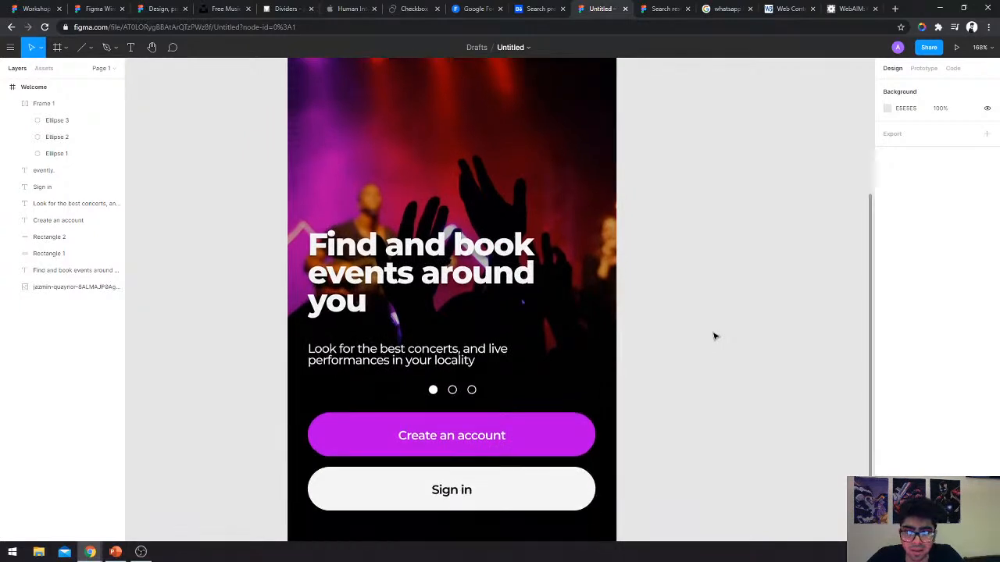
pyautogui.click(389, 356)
pyautogui.keyDown('shift'); pyautogui.click(343, 282); pyautogui.keyUp('shift')
pyautogui.moveTo(344, 282); pyautogui.dragTo(341, 266)
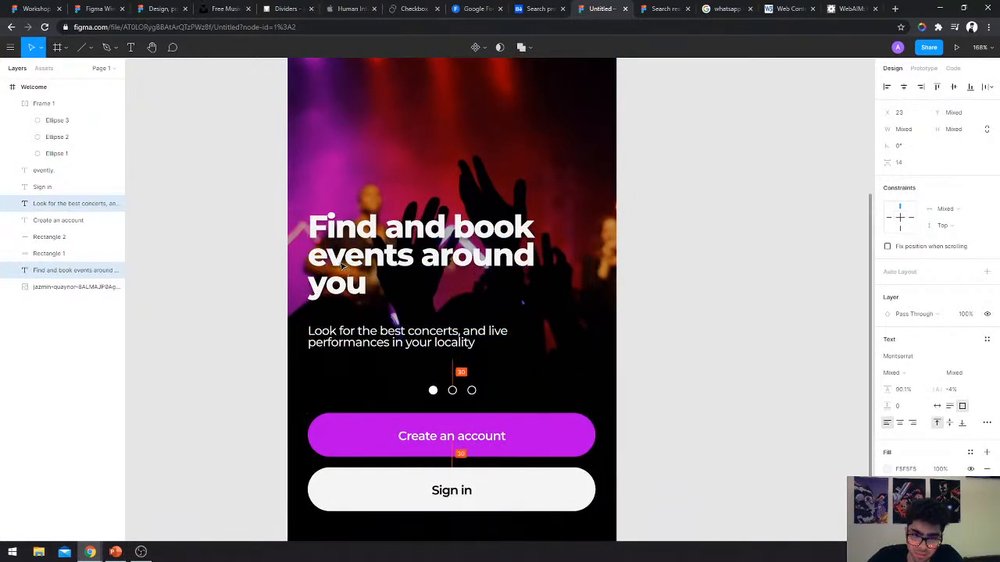
pyautogui.click(672, 339)
# Nudge the row of pagination dots up to Y 596, between the description and the purple button.
pyautogui.scroll(2, 671, 339)
pyautogui.scroll(-2, 672, 339)
pyautogui.scroll(-5, 672, 340)
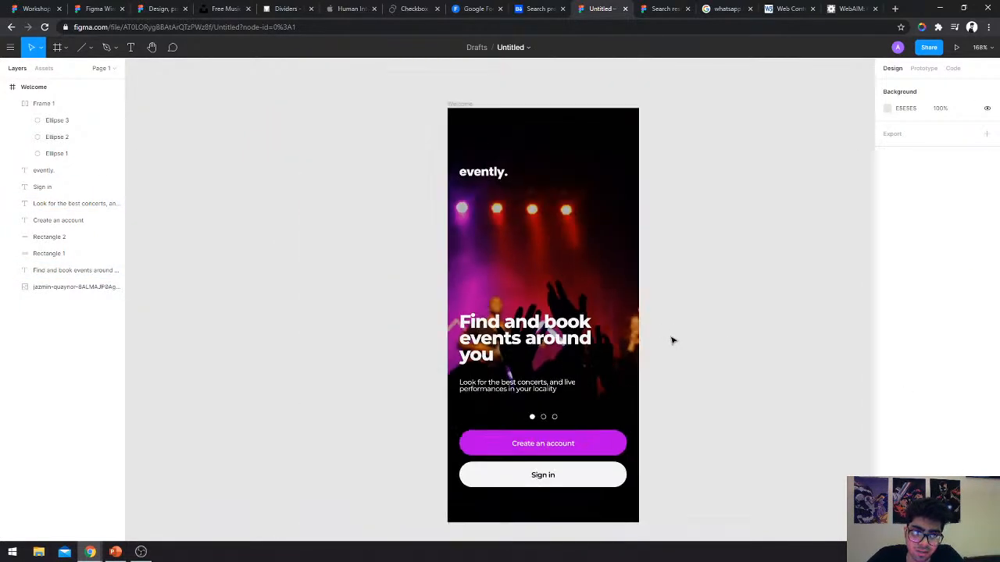
pyautogui.scroll(3, 672, 340)
pyautogui.click(594, 323)
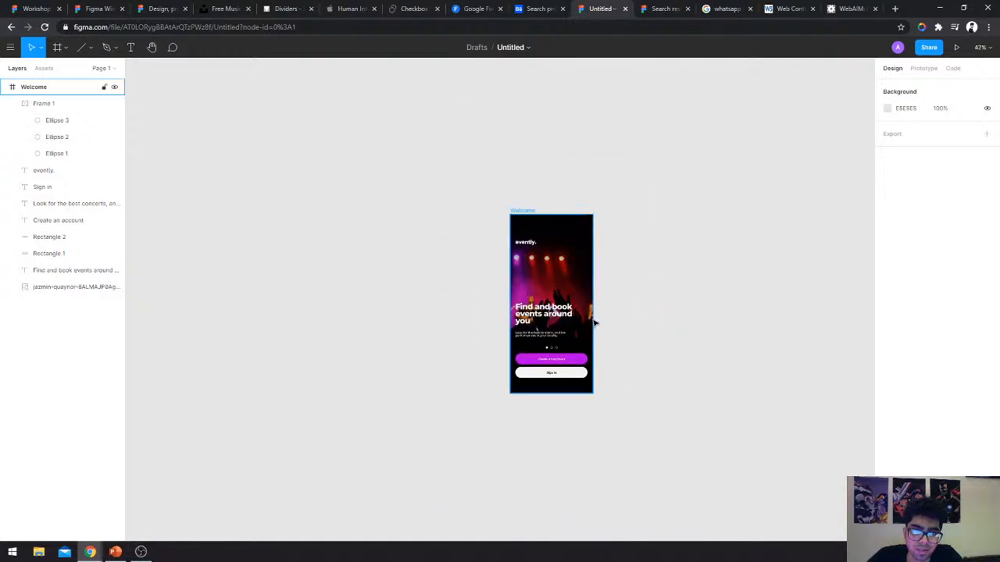
pyautogui.scroll(5, 594, 323)
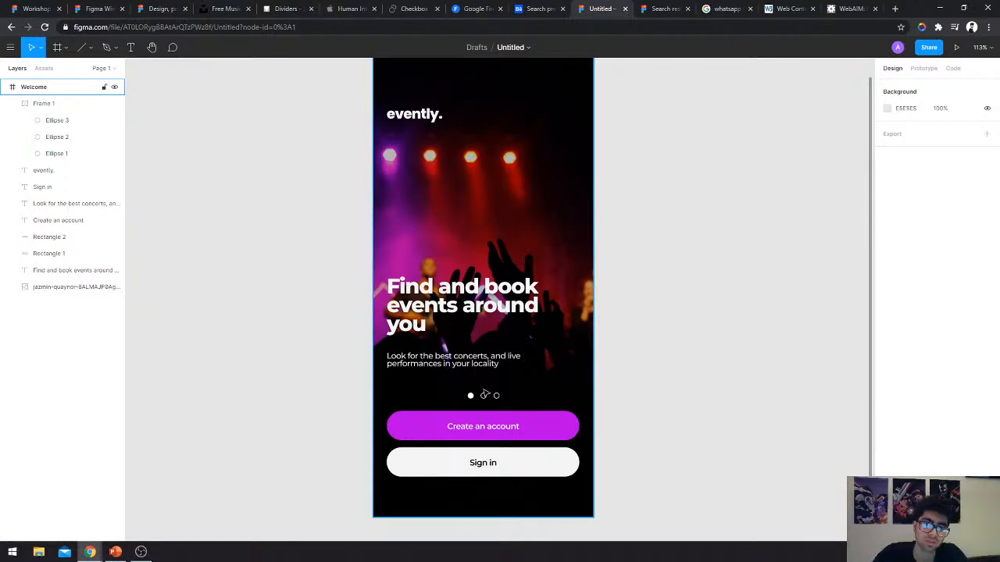
pyautogui.scroll(5, 485, 395)
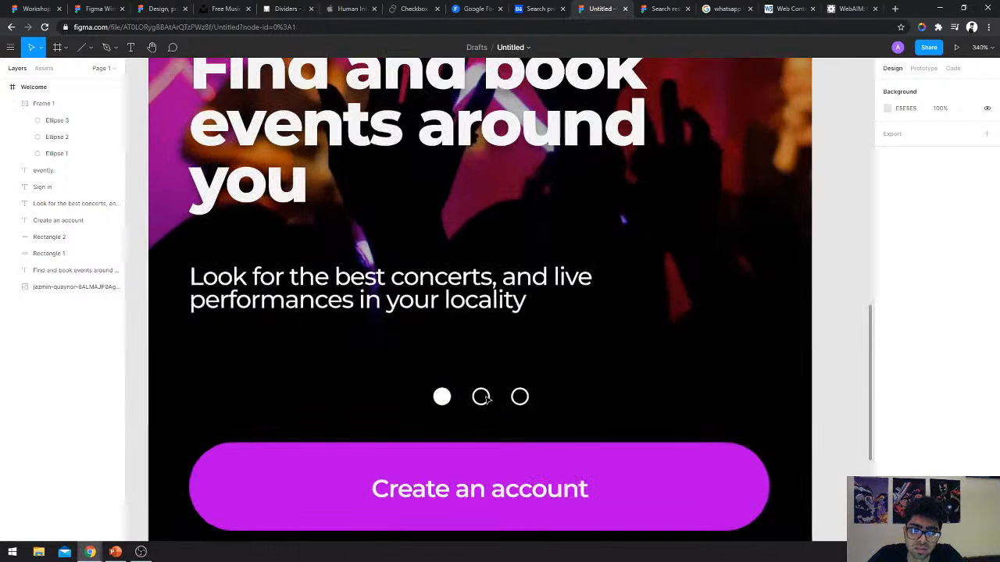
pyautogui.click(483, 398)
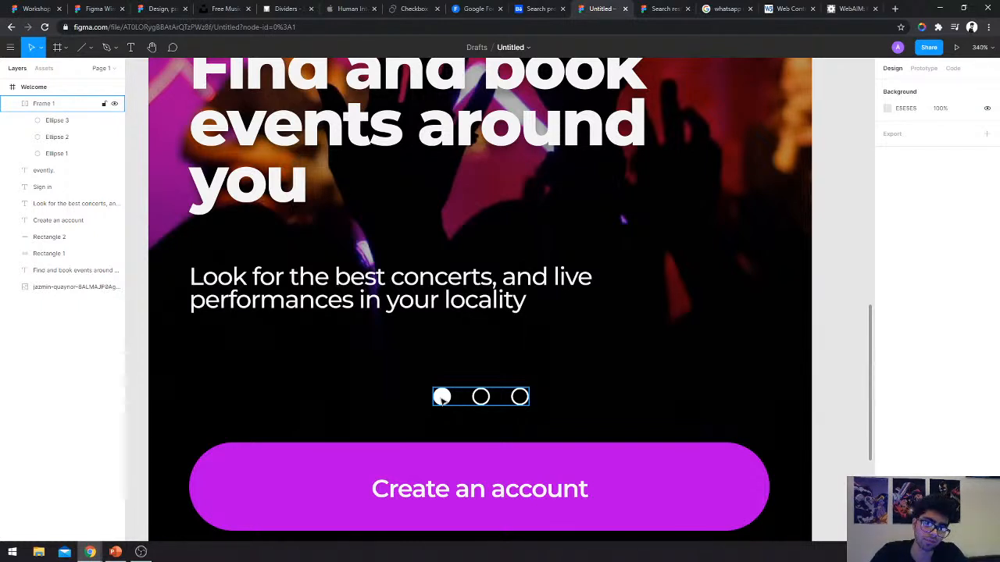
pyautogui.hotkey('shift', 'a')
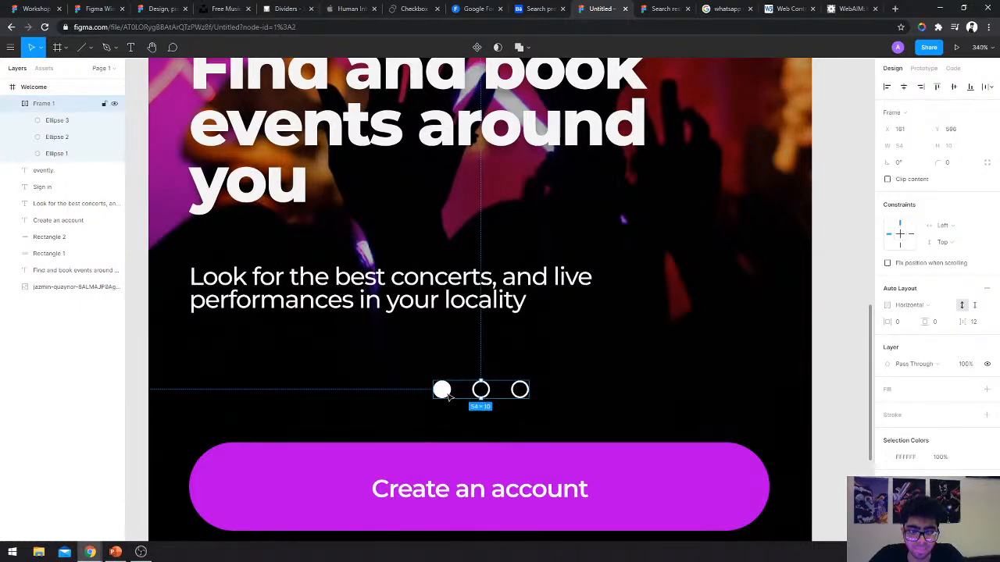
pyautogui.hotkey('ctrl', '-')
pyautogui.hotkey('ctrl', '-')
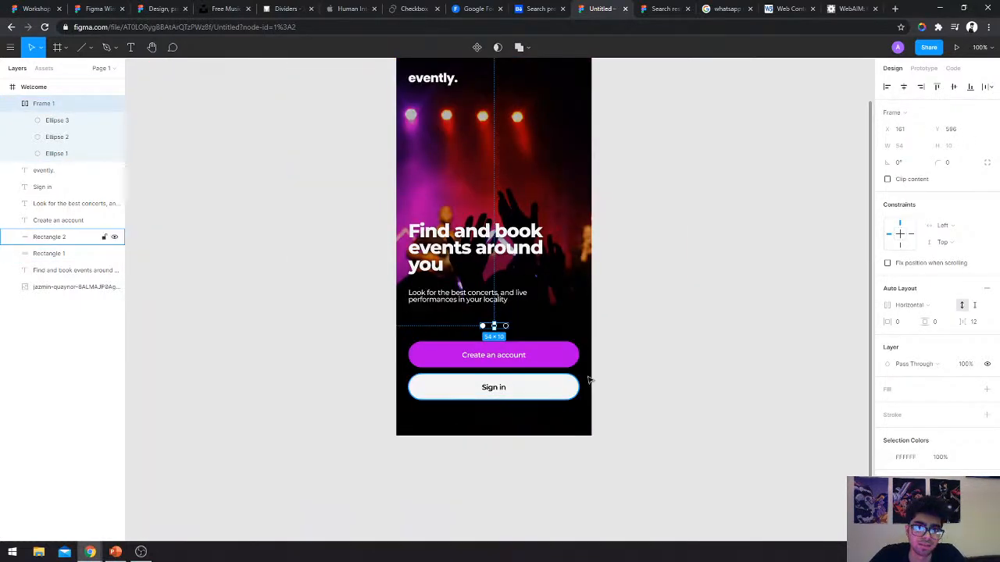
pyautogui.click(598, 373)
# Paste a copy of the whole Welcome frame beside the original at X 294, Y -392.
pyautogui.scroll(2, 598, 373)
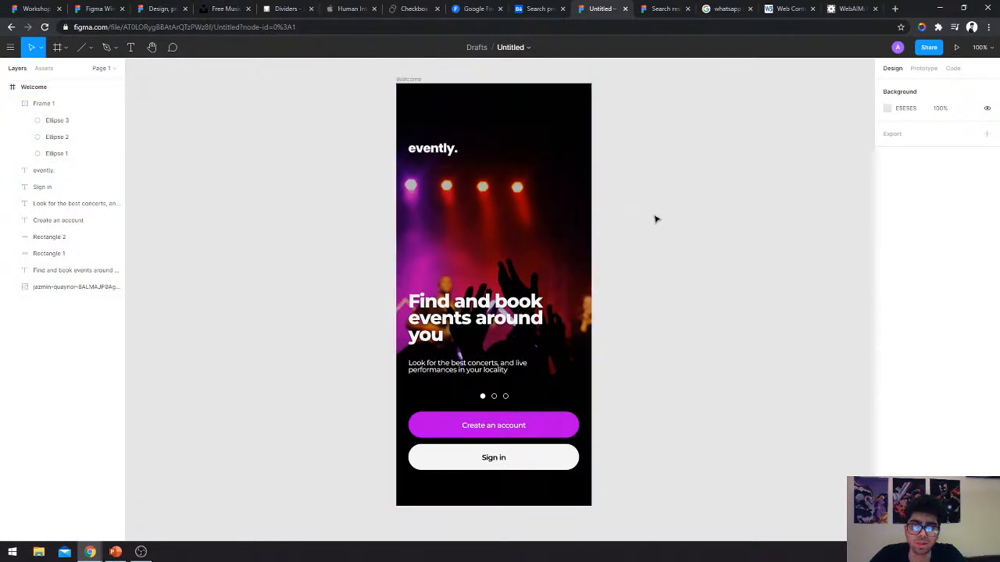
pyautogui.click(406, 79)
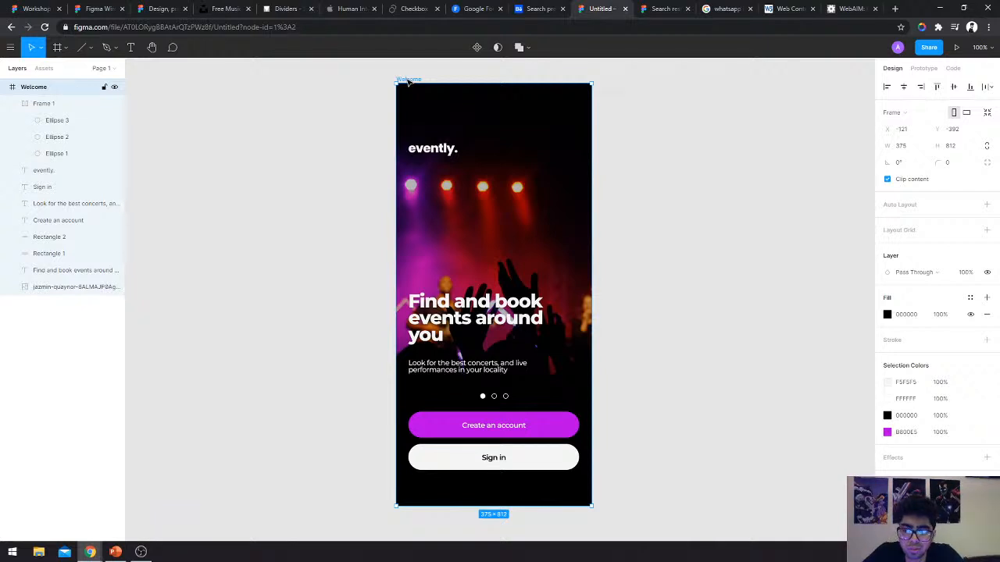
pyautogui.hotkey('ctrl', 'v')
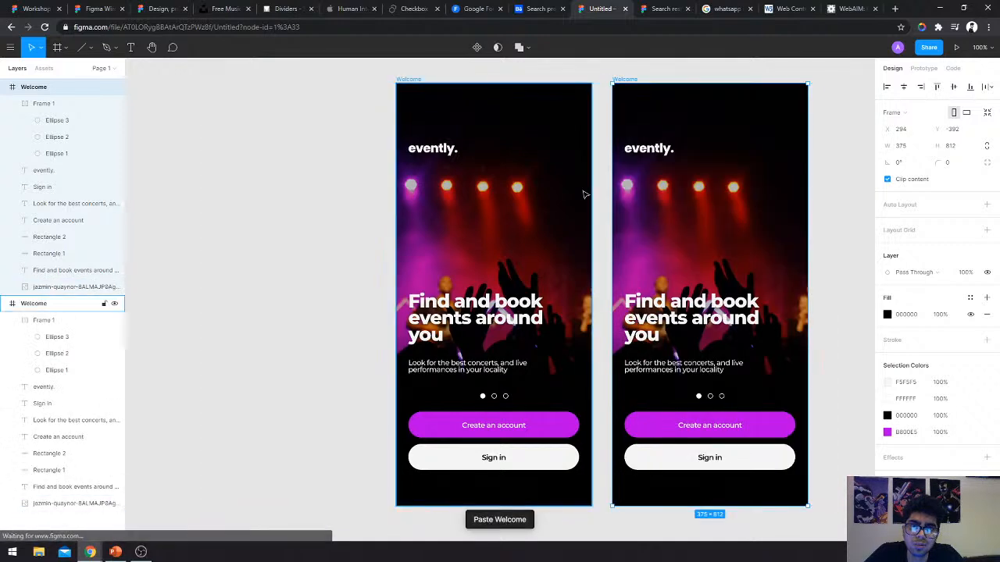
pyautogui.click(412, 87)
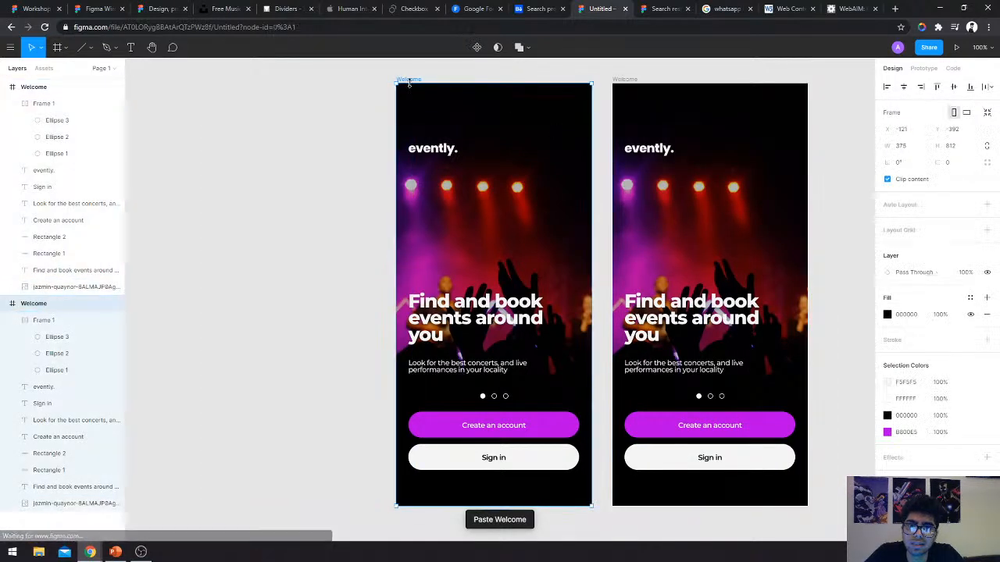
pyautogui.hscroll(4, 514, 79)
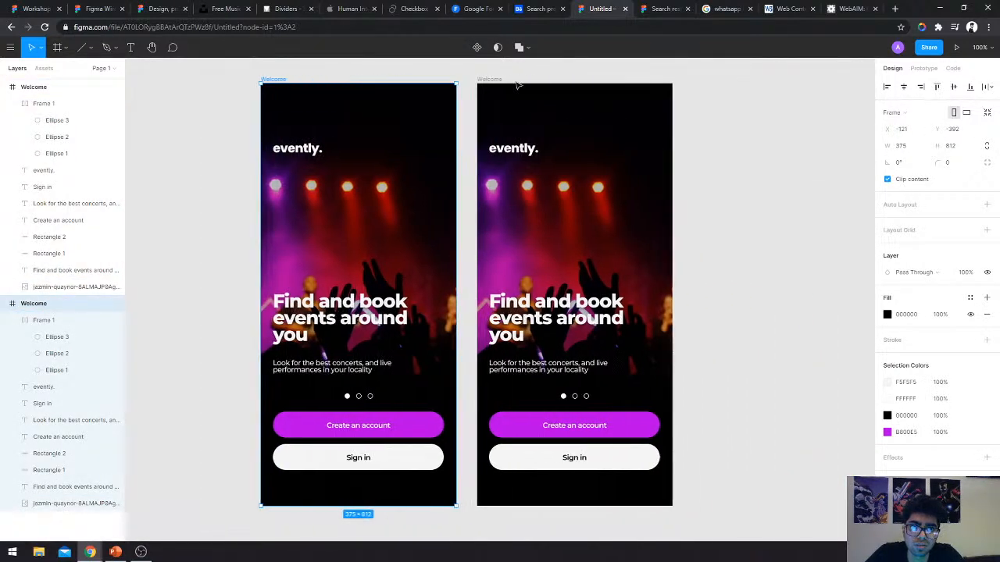
pyautogui.click(672, 214)
pyautogui.press('-')
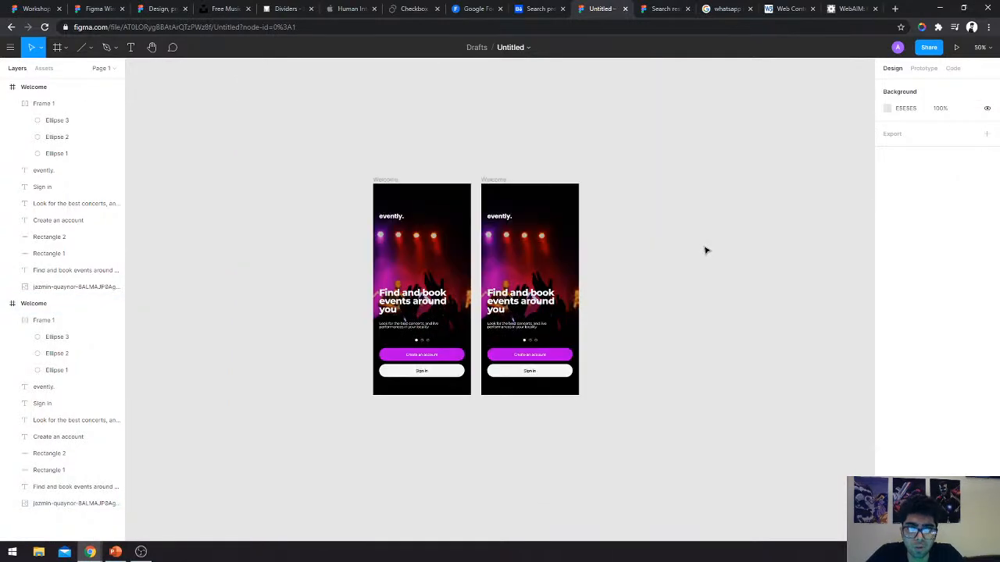
pyautogui.hscroll(2, 705, 251)
pyautogui.hscroll(-1, 562, 266)
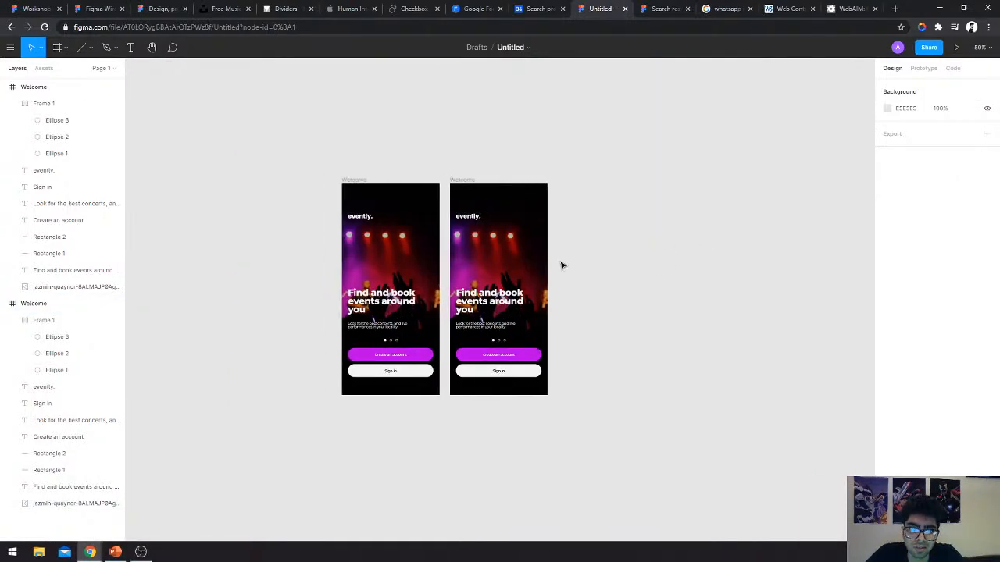
pyautogui.keyDown('ctrl'); pyautogui.scroll(5, 563, 265); pyautogui.keyUp('ctrl')
pyautogui.hotkey('shift', '0')
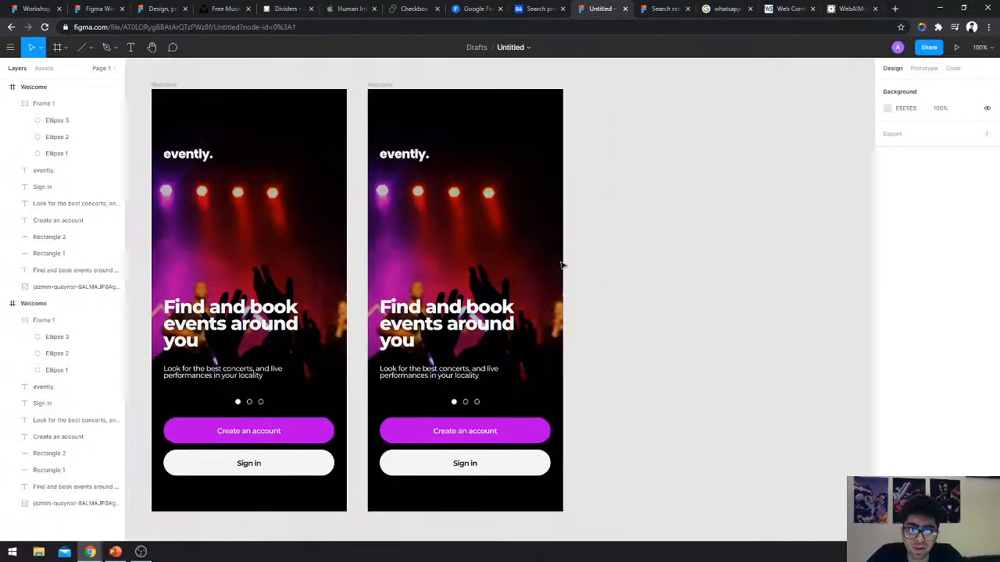
pyautogui.scroll(-1, 582, 397)
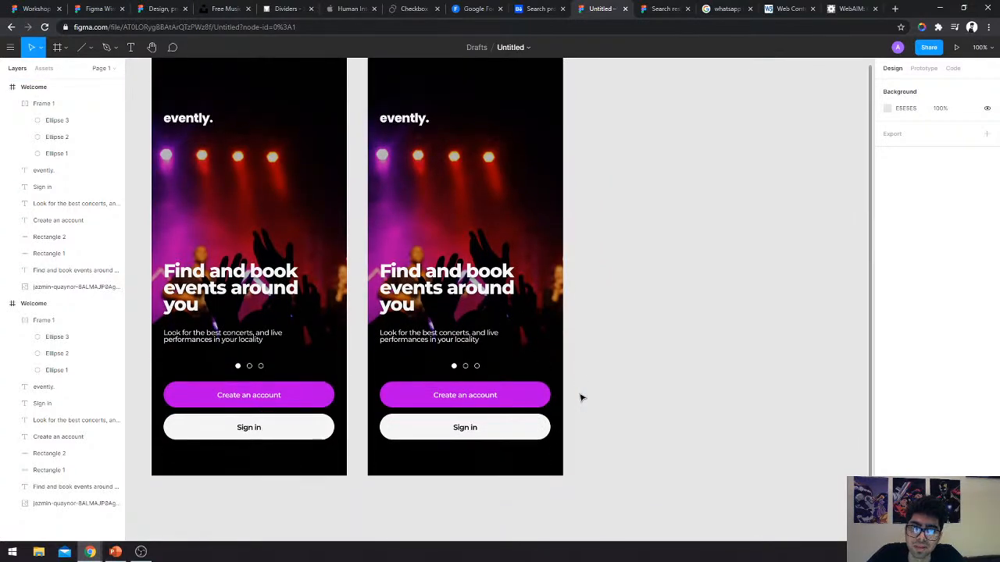
pyautogui.scroll(1, 582, 398)
pyautogui.hscroll(-1, 634, 380)
pyautogui.rightClick(595, 508)
pyautogui.click(431, 218)
pyautogui.moveTo(593, 513); pyautogui.dragTo(393, 101)
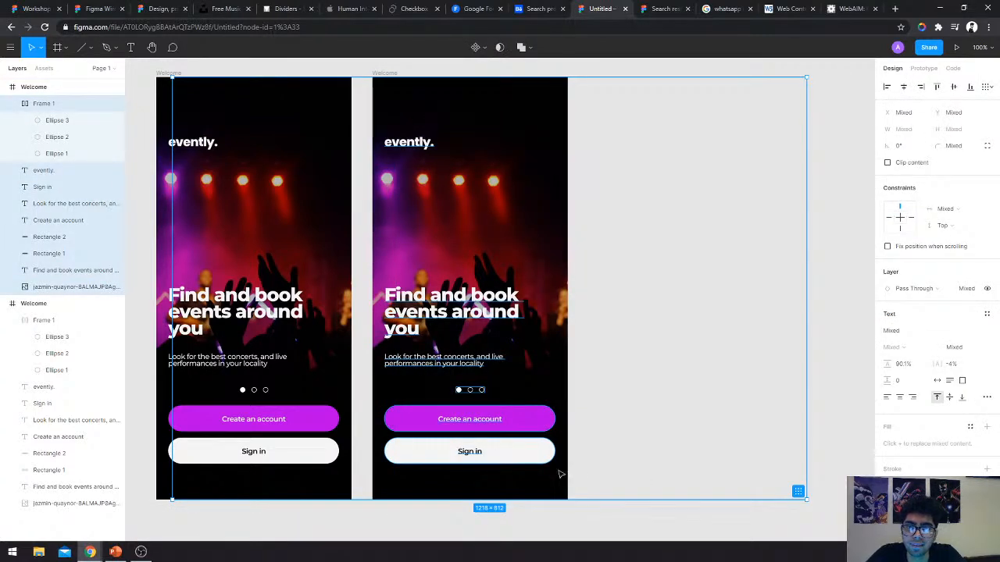
pyautogui.click(591, 476)
pyautogui.moveTo(592, 508); pyautogui.dragTo(390, 115)
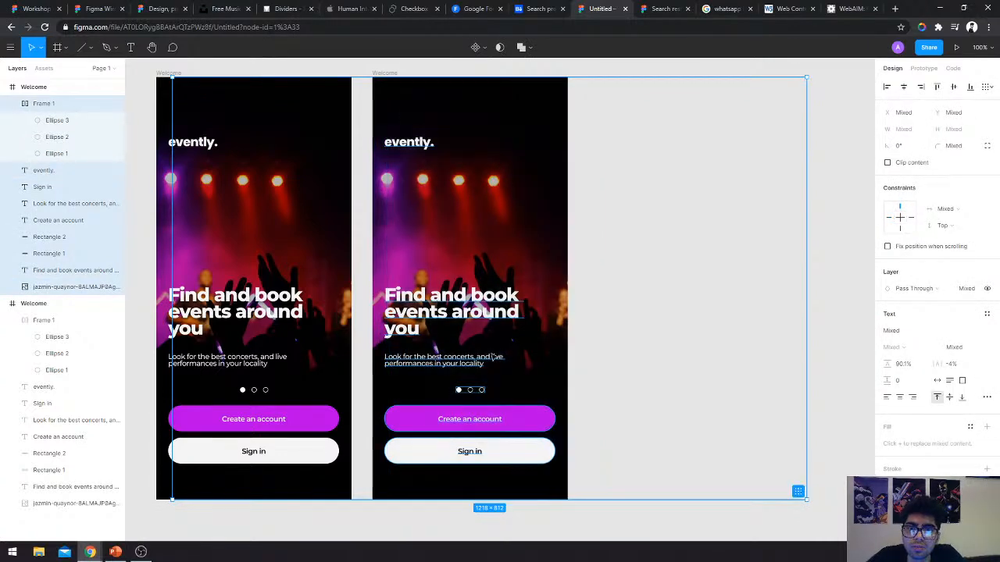
pyautogui.click(592, 513)
pyautogui.moveTo(588, 505); pyautogui.dragTo(359, 66)
pyautogui.scroll(-1, 444, 329)
pyautogui.click(604, 471)
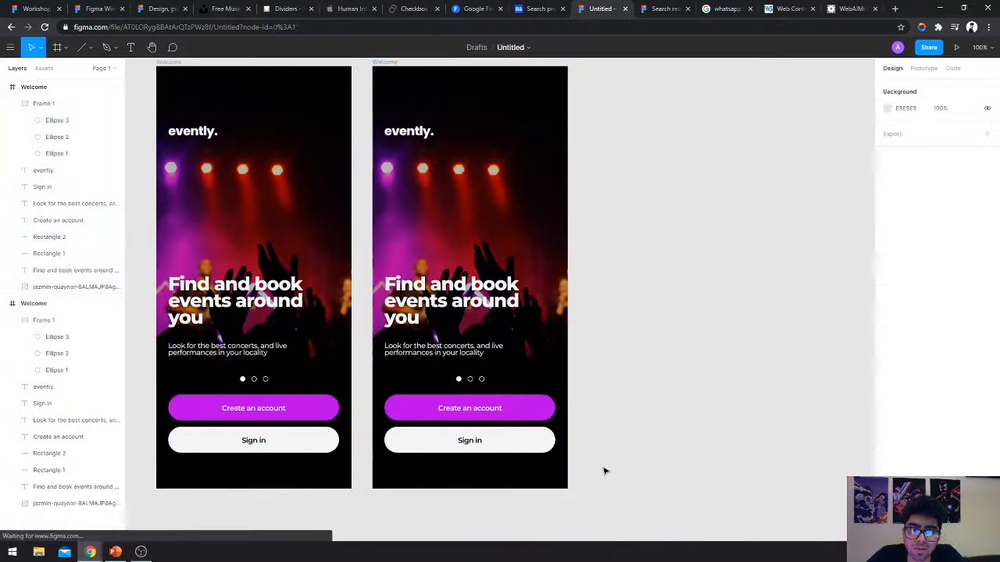
# Select all the elements inside the copied Welcome frame and group them together.
pyautogui.moveTo(581, 501); pyautogui.dragTo(397, 117)
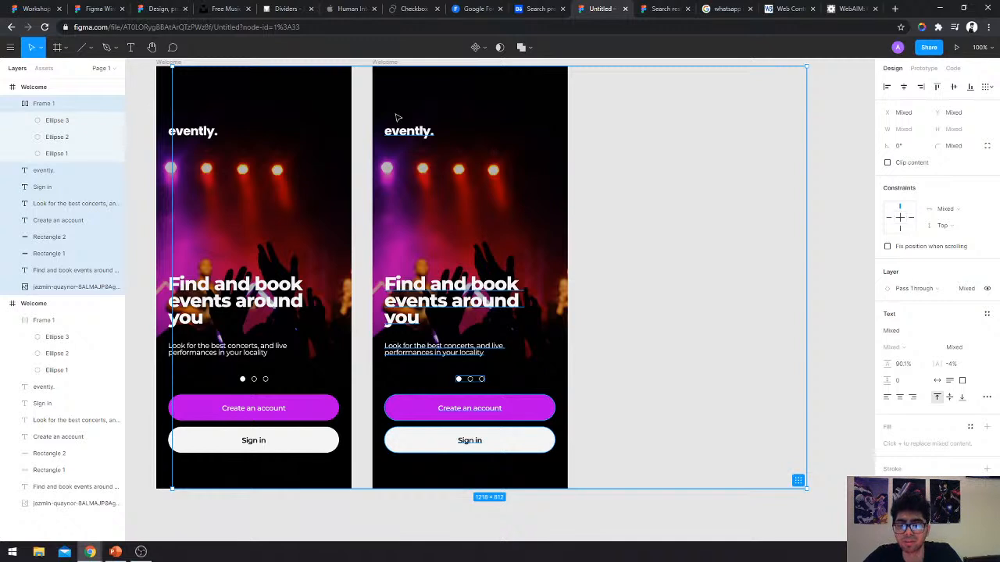
pyautogui.hotkey('ctrl', 'g')
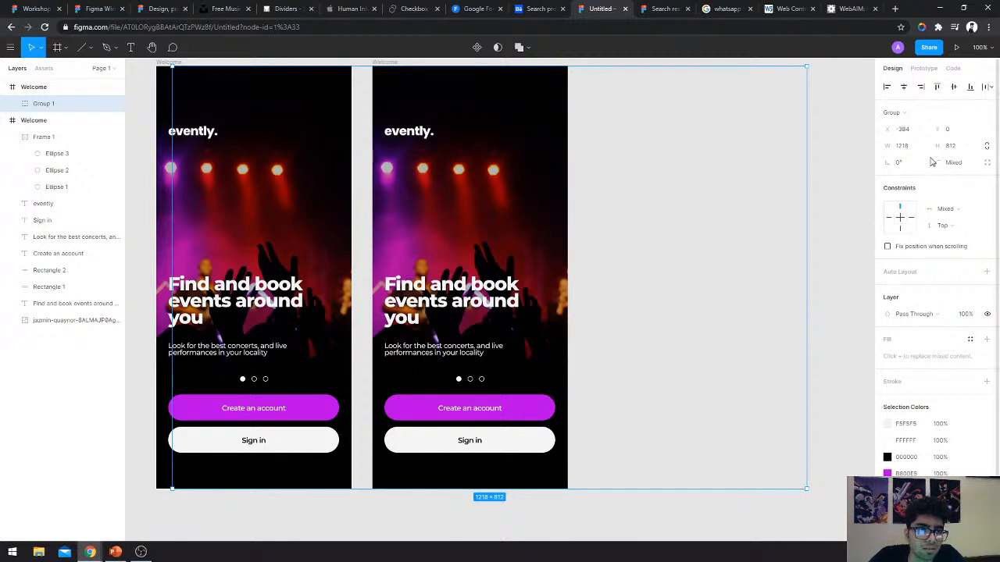
pyautogui.click(833, 357)
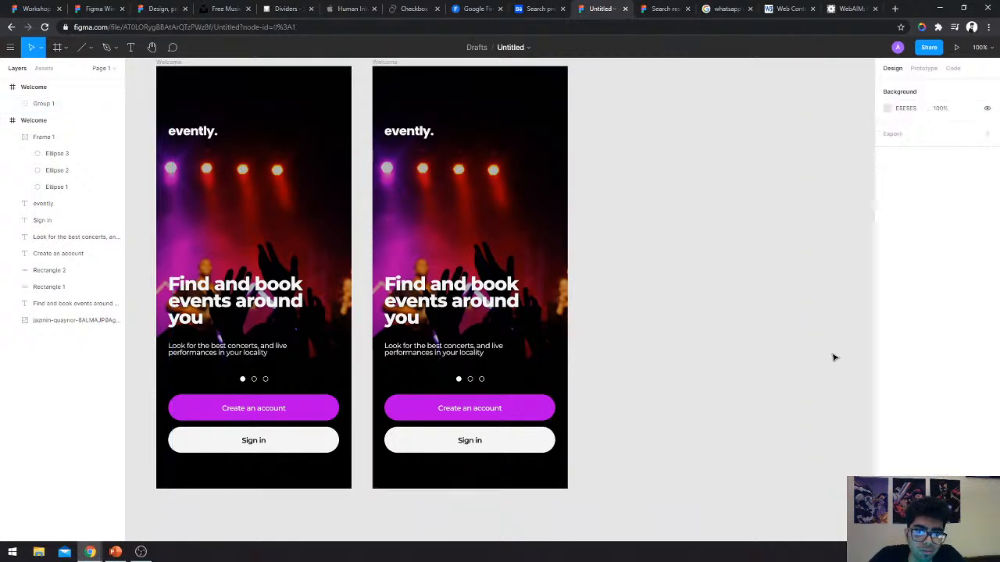
# Draw a 375 × 812 rectangle covering the entire copied Welcome frame.
pyautogui.press('r')
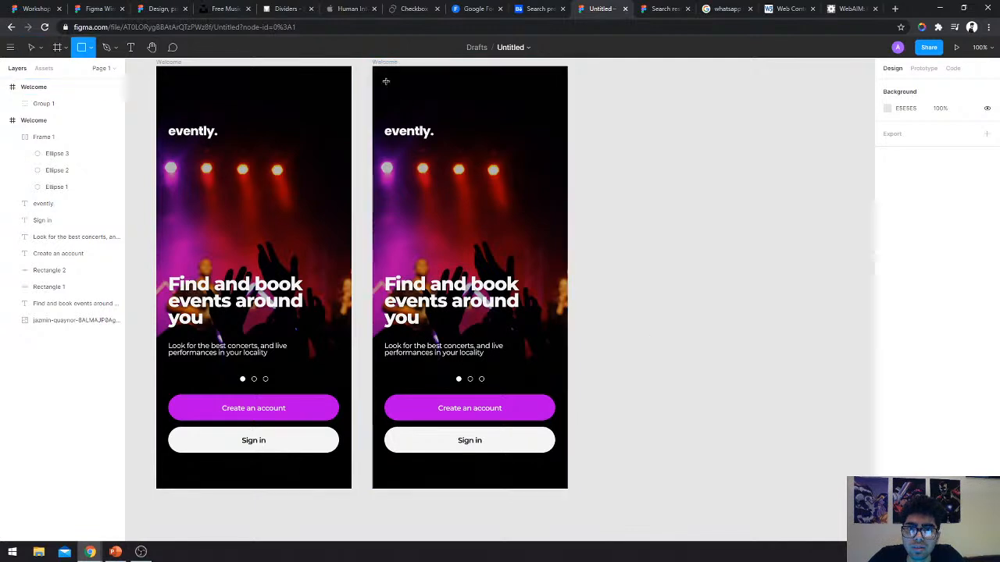
pyautogui.moveTo(384, 82); pyautogui.dragTo(567, 489)
pyautogui.moveTo(383, 81); pyautogui.dragTo(373, 64)
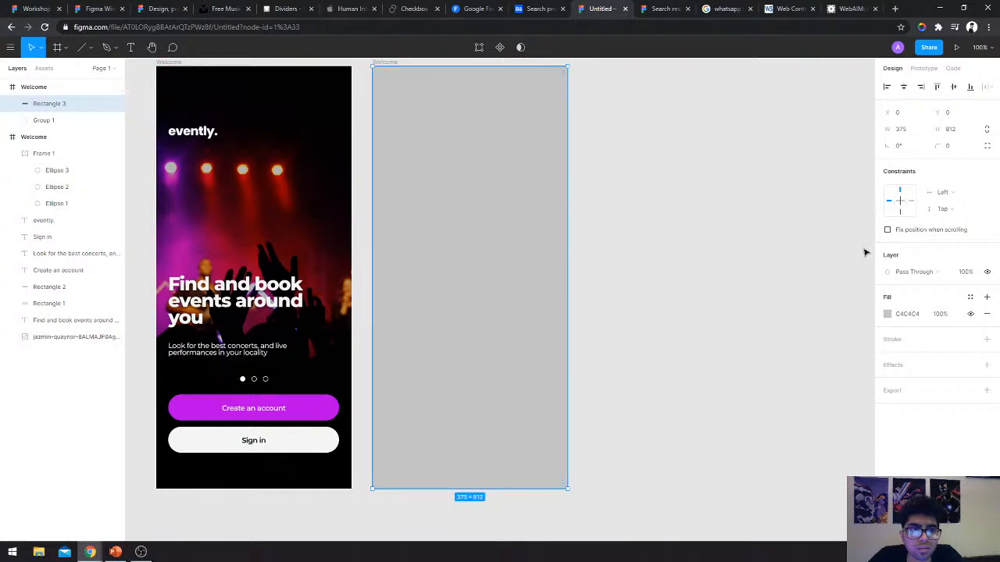
# Fill the covering rectangle with black and set its layer opacity to 80%.
pyautogui.click(886, 314)
pyautogui.moveTo(793, 375); pyautogui.dragTo(668, 532)
pyautogui.click(870, 270)
pyautogui.click(969, 272)
pyautogui.write('80')
pyautogui.press('Return')
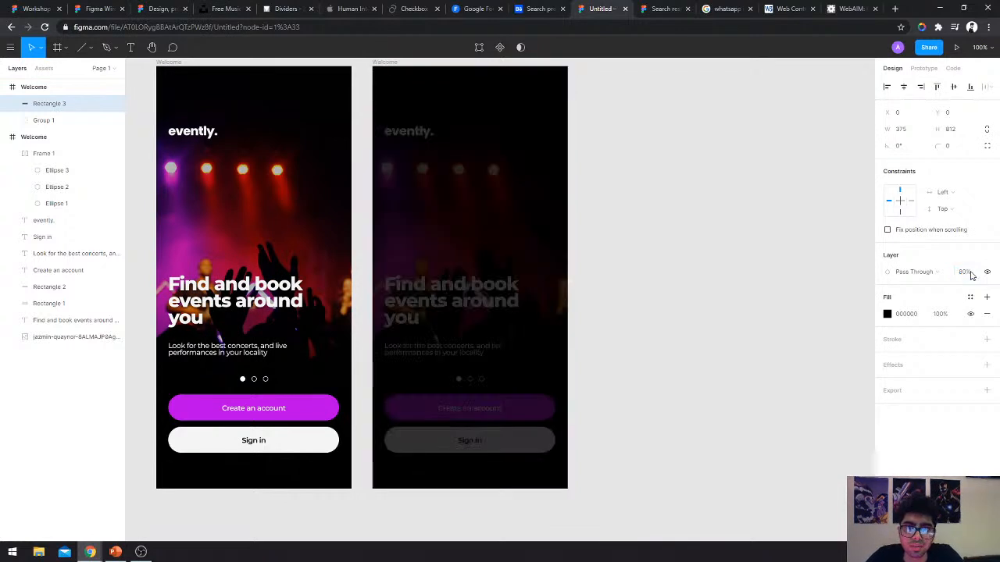
pyautogui.click(741, 268)
pyautogui.click(462, 226)
pyautogui.moveTo(463, 226); pyautogui.dragTo(670, 268)
pyautogui.hotkey('ctrl', 'z')
# Duplicate the black overlay in place and fill the copy with F5F5F5.
pyautogui.click(515, 252)
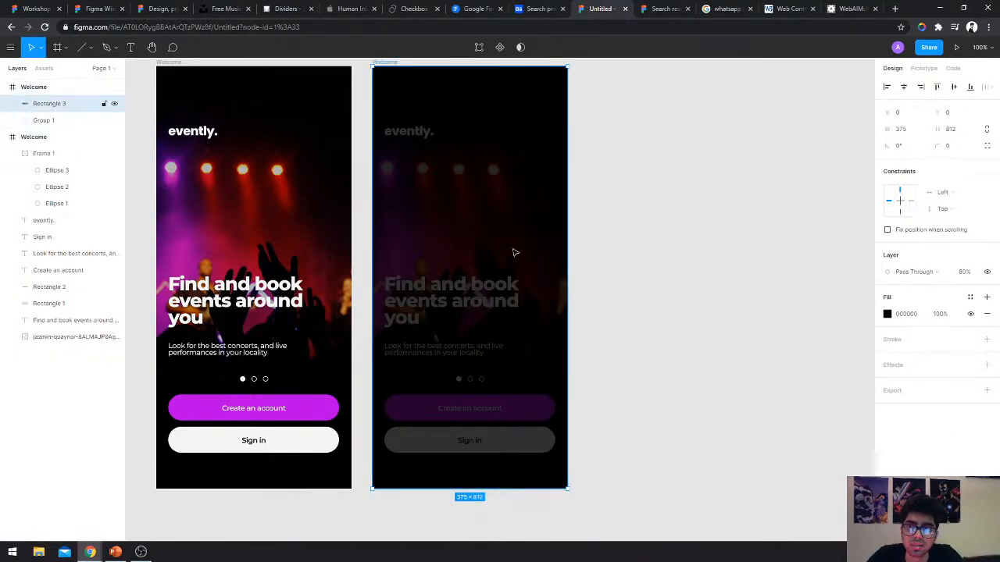
pyautogui.hotkey('ctrl', 'v')
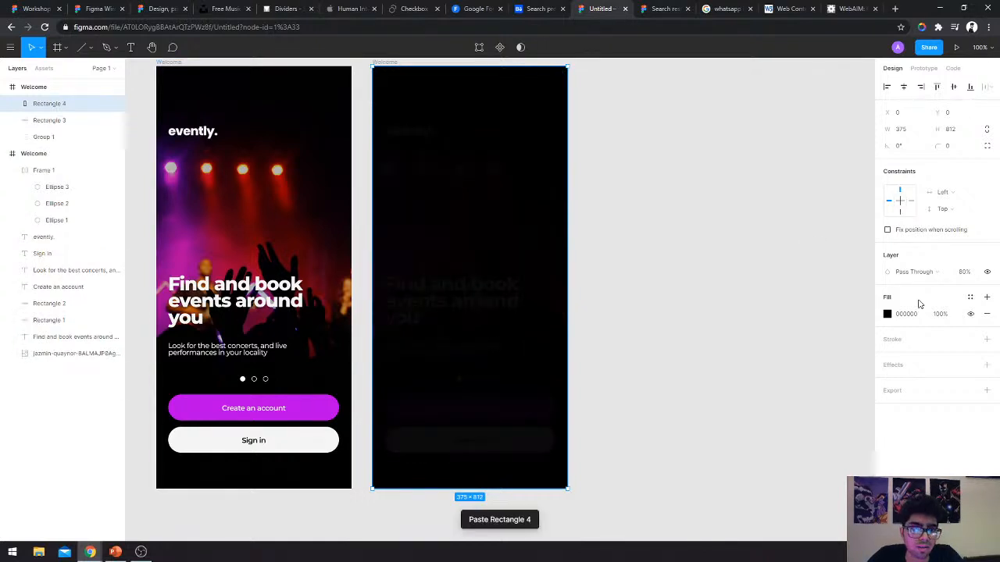
pyautogui.click(887, 314)
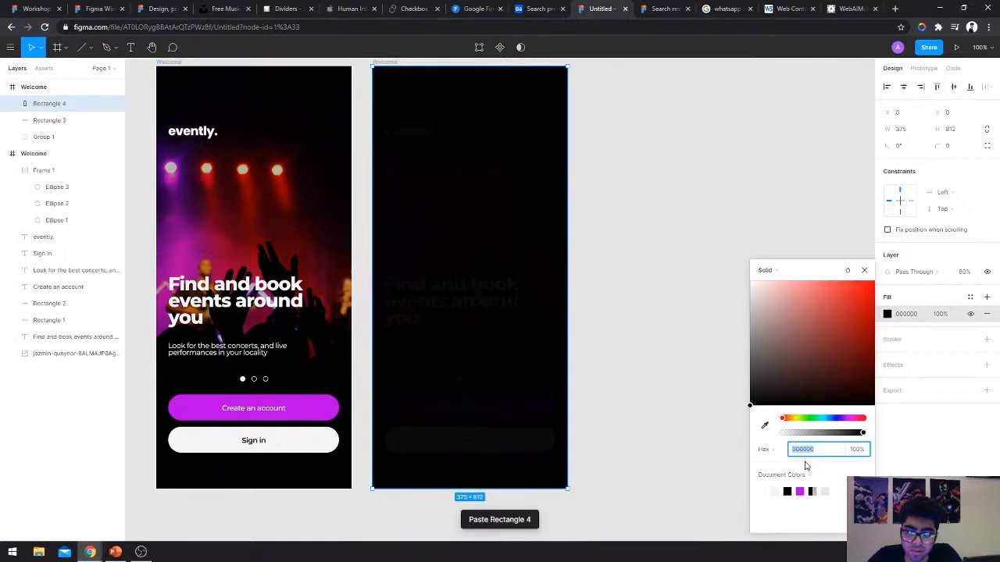
pyautogui.write('f5f5f5')
pyautogui.press('Return')
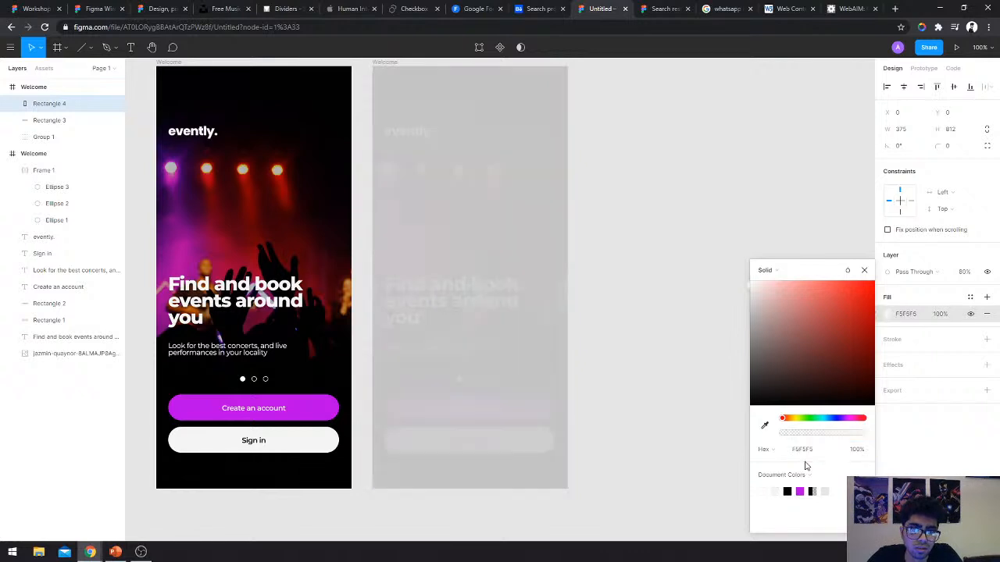
# Set the light overlay rectangle's layer opacity to 100%.
pyautogui.click(967, 272)
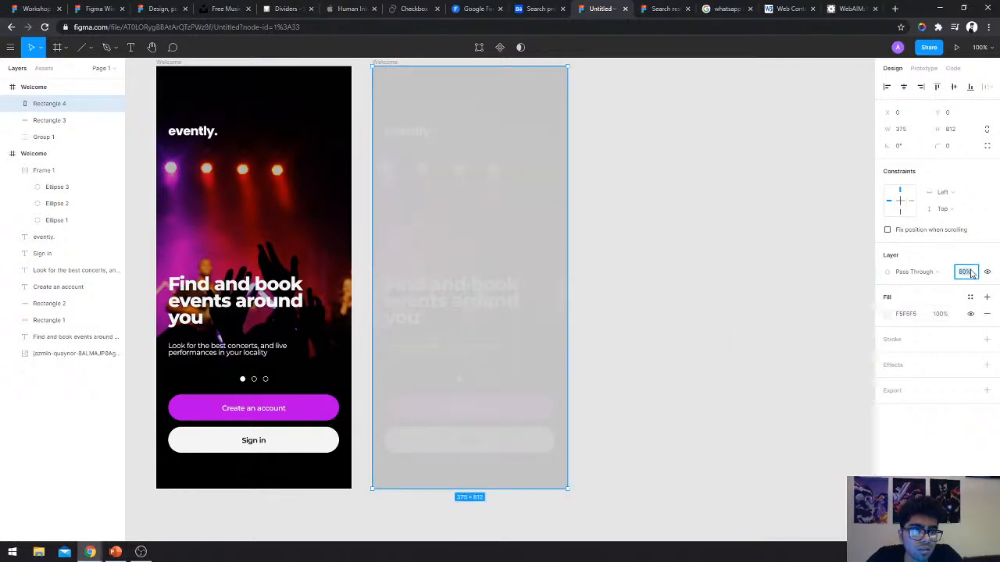
pyautogui.write('100')
pyautogui.press('Return')
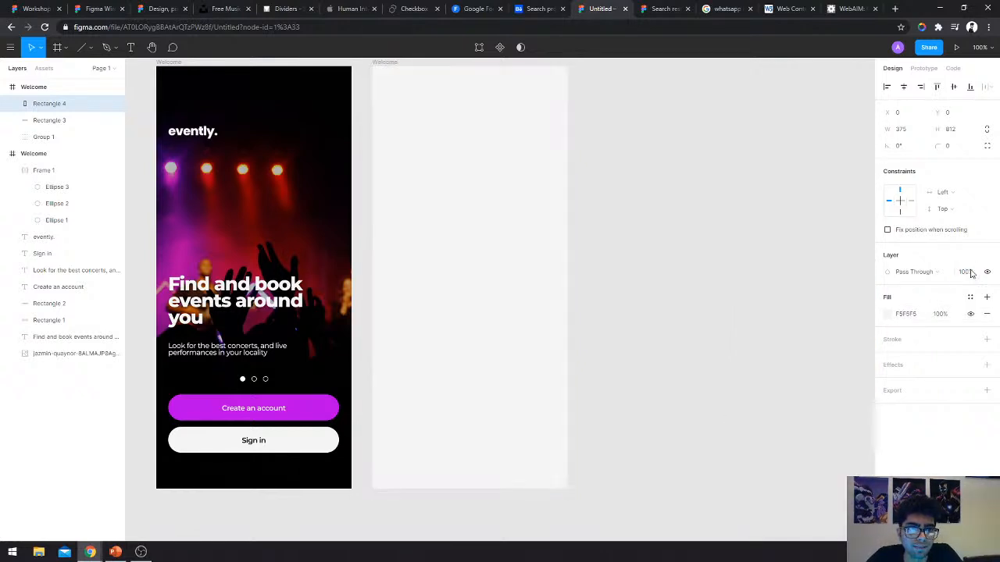
pyautogui.click(654, 172)
pyautogui.click(467, 71)
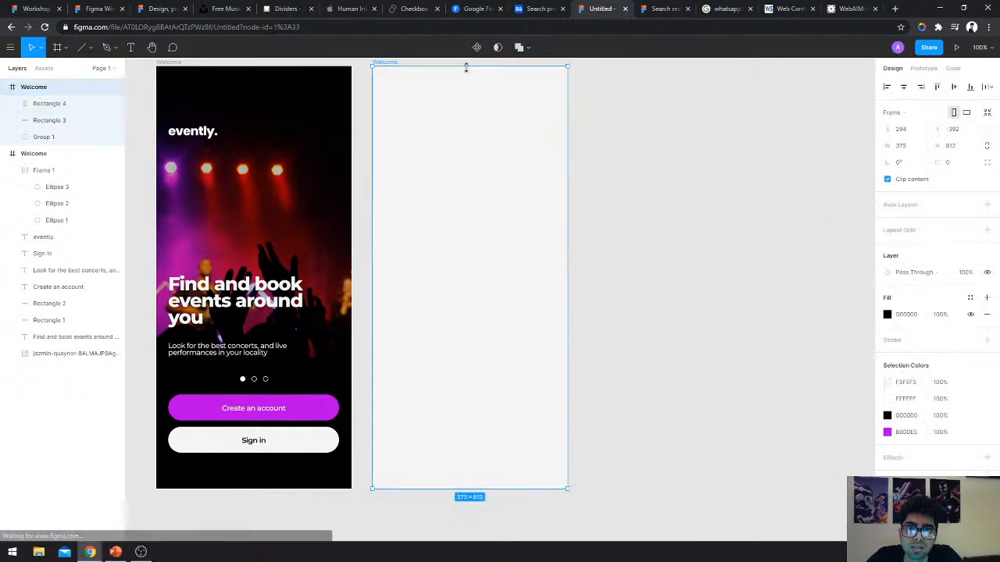
pyautogui.click(598, 152)
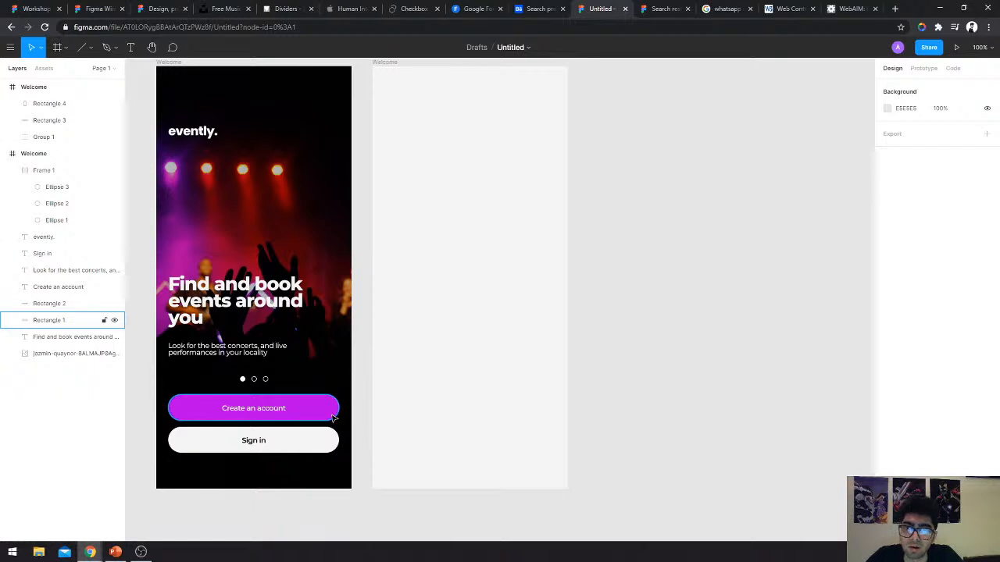
pyautogui.click(442, 246)
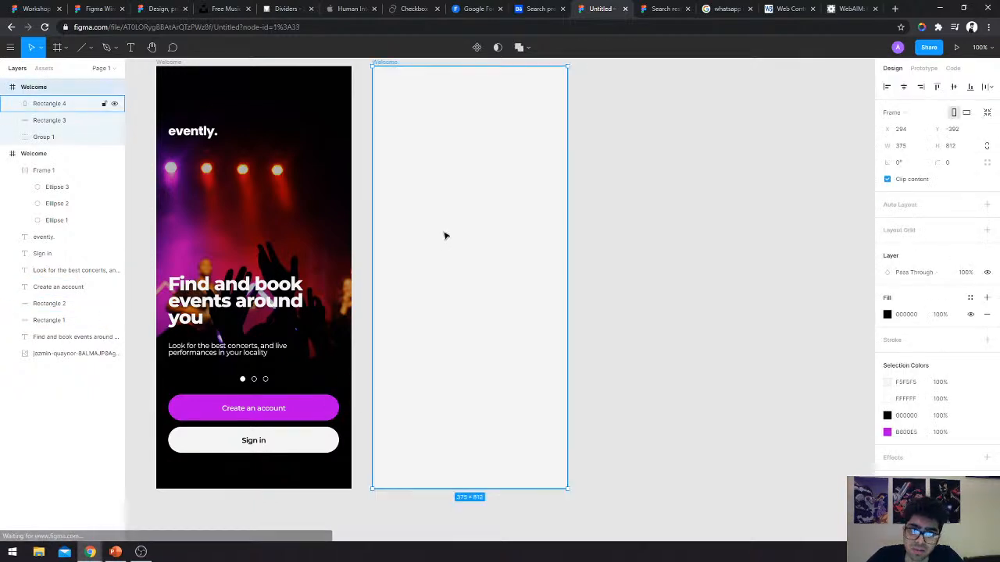
pyautogui.click(708, 157)
pyautogui.click(485, 185)
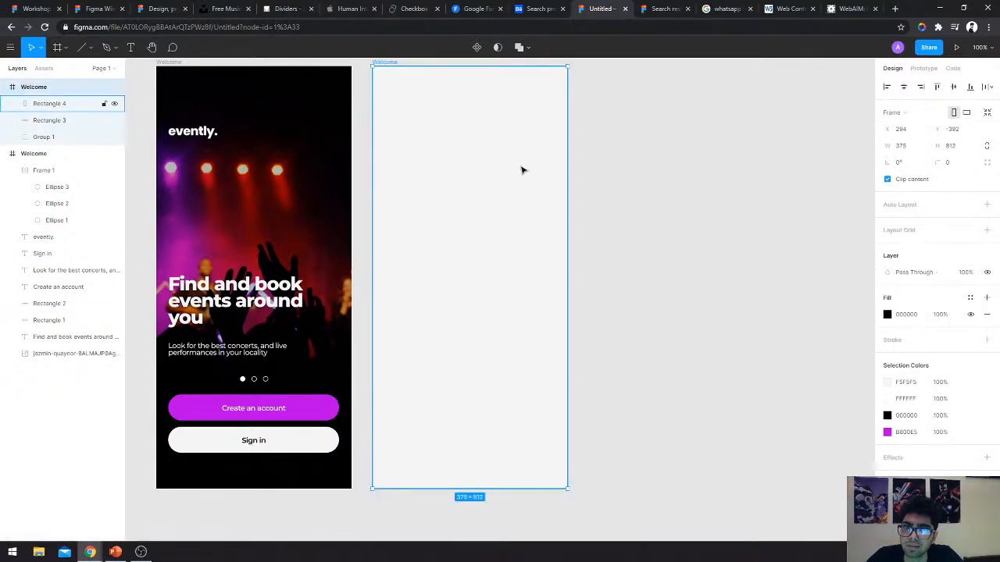
pyautogui.moveTo(466, 149)
pyautogui.mouseDown()
pyautogui.moveTo(461, 469)
pyautogui.moveTo(440, 158)
pyautogui.moveTo(454, 163)
pyautogui.mouseUp()
pyautogui.click(593, 183)
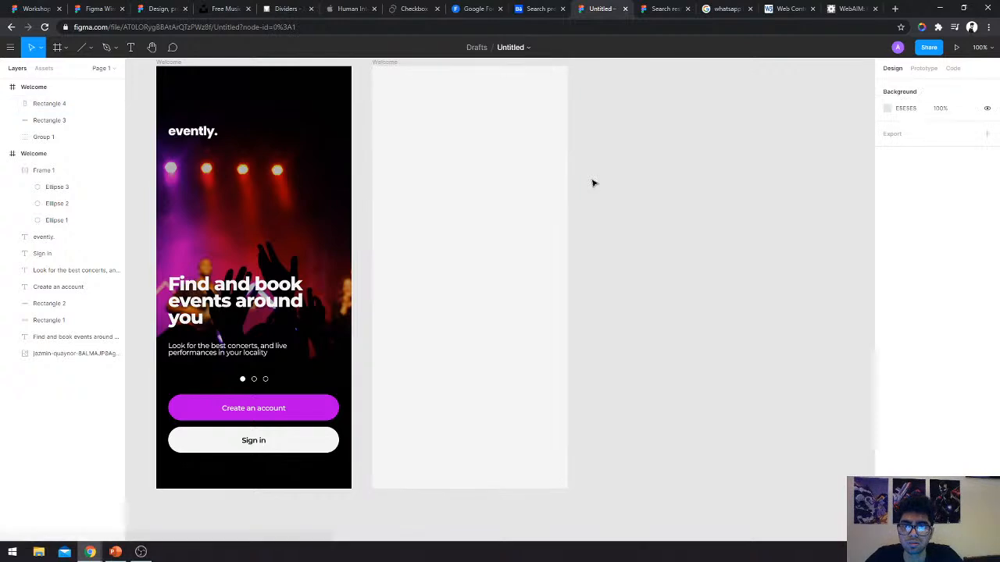
# Copy the "evently." logo from the original Welcome frame into the blank second frame and fill it with black.
pyautogui.scroll(1, 502, 203)
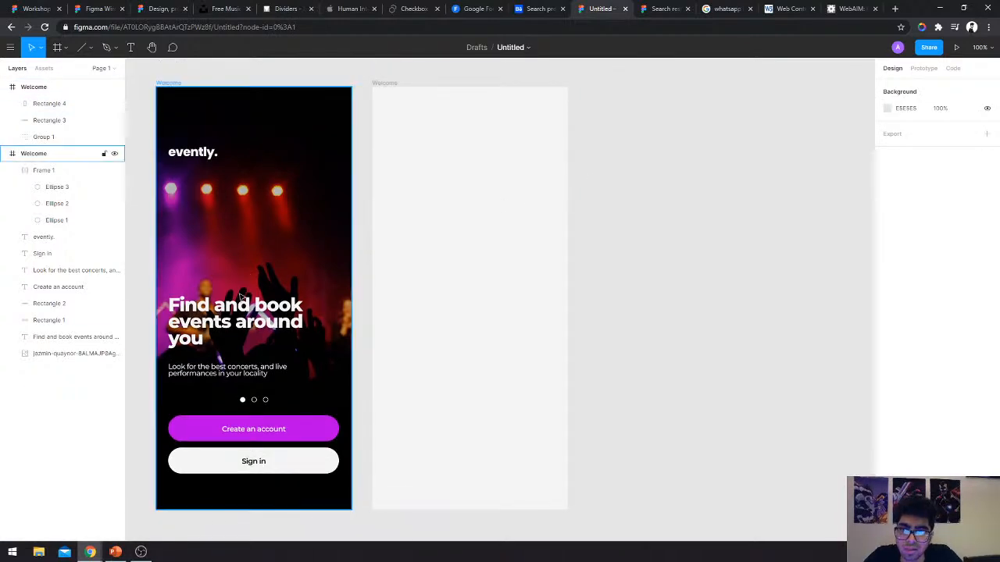
pyautogui.click(243, 332)
pyautogui.click(188, 152)
pyautogui.hotkey('ctrl', 'c')
pyautogui.click(390, 84)
pyautogui.hotkey('ctrl', 'v')
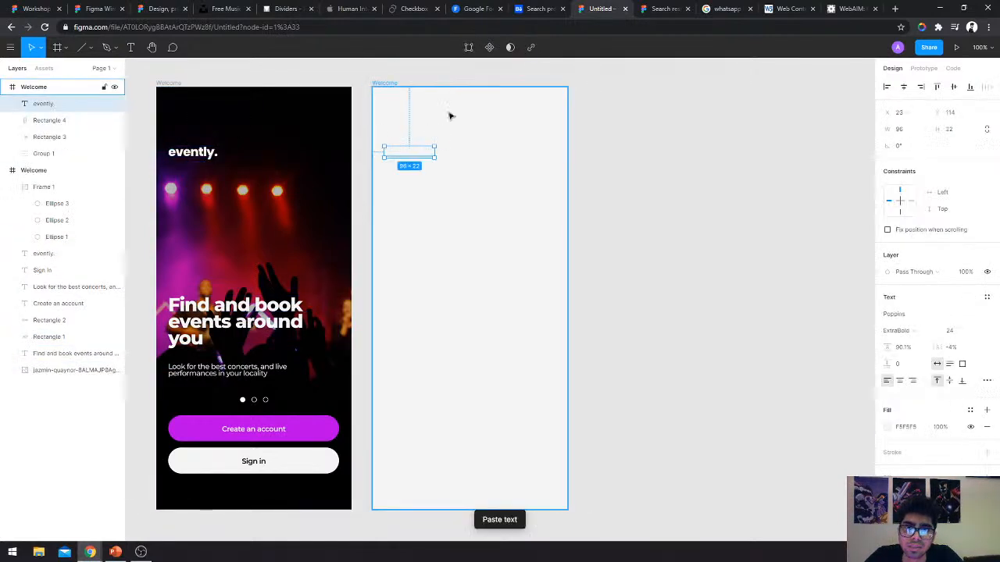
pyautogui.click(887, 426)
pyautogui.click(787, 492)
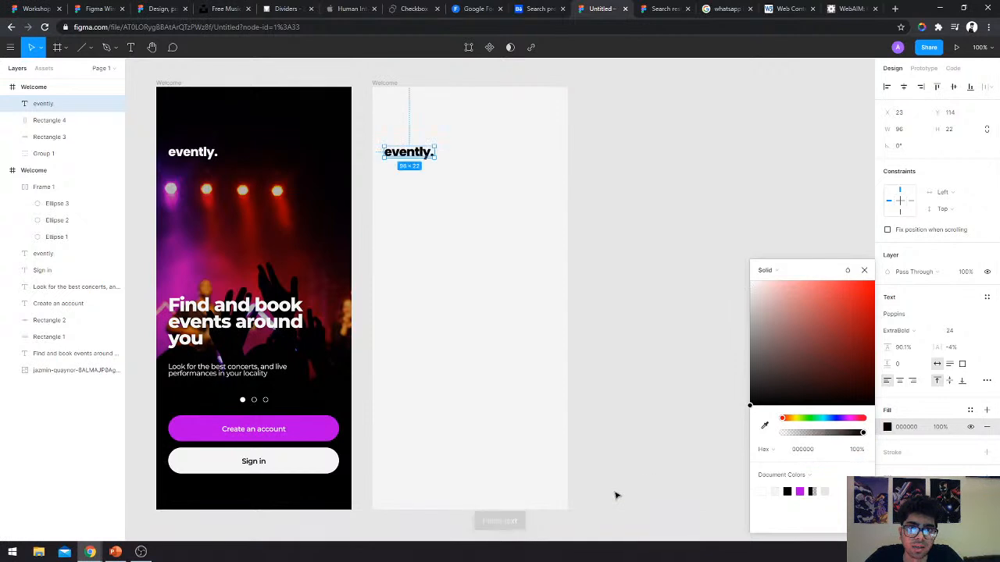
pyautogui.press('Escape')
# Move the copied logo to about X 114, Y 111 and set its fill to 212121.
pyautogui.moveTo(405, 154); pyautogui.dragTo(452, 152)
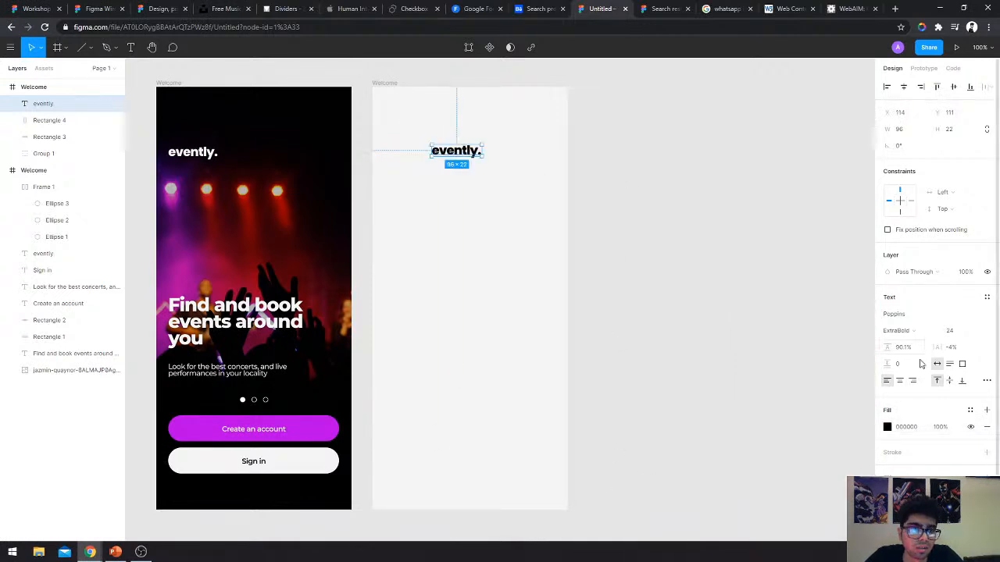
pyautogui.click(903, 427)
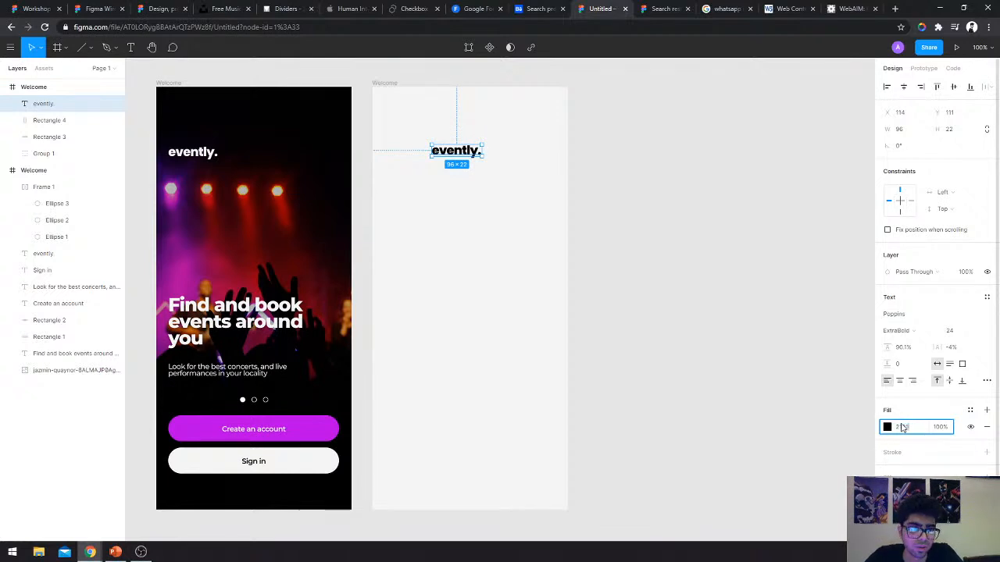
pyautogui.write('212121')
pyautogui.press('Return')
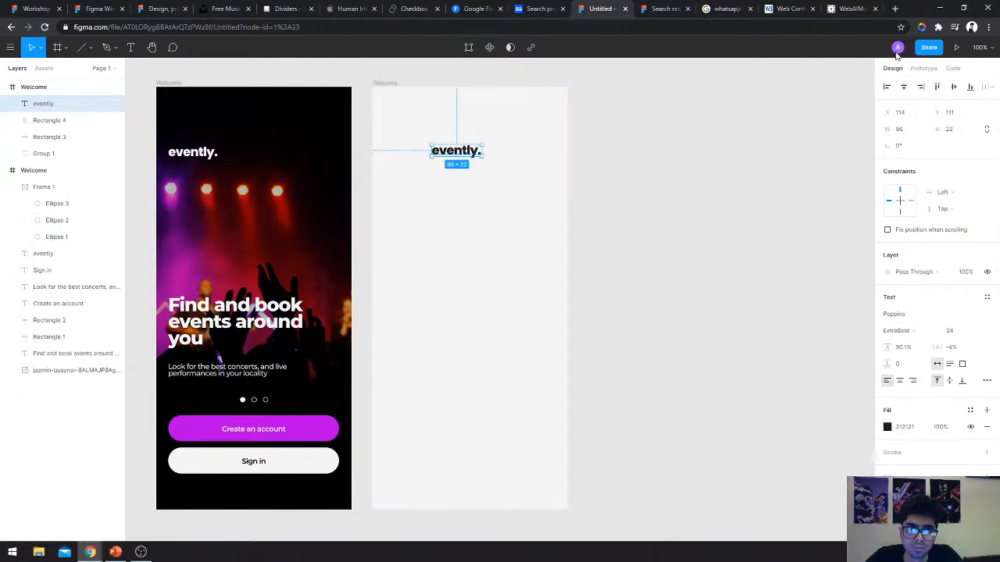
# Center the dark logo horizontally in the second frame and move it up to Y 81.
pyautogui.click(904, 86)
pyautogui.moveTo(484, 154); pyautogui.dragTo(482, 142)
pyautogui.click(660, 189)
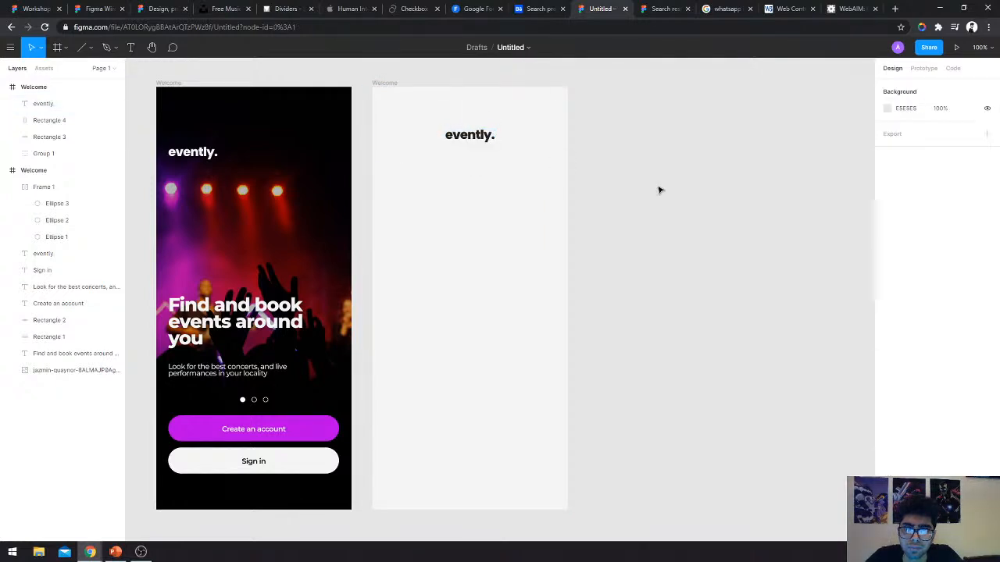
# Copy the "Find and book events around you" headline from the original frame into the second frame.
pyautogui.click(229, 309)
pyautogui.hotkey('ctrl', 'c')
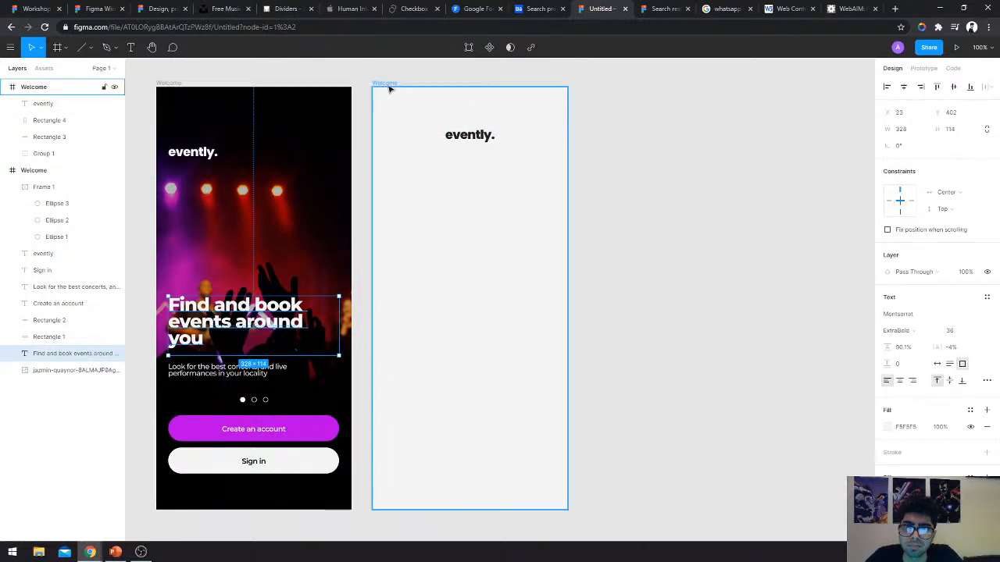
pyautogui.click(385, 82)
pyautogui.hotkey('ctrl', 'v')
# Set the copied headline's fill to 212121 and remove its drop shadow.
pyautogui.click(909, 427)
pyautogui.write('212121')
pyautogui.press('Return')
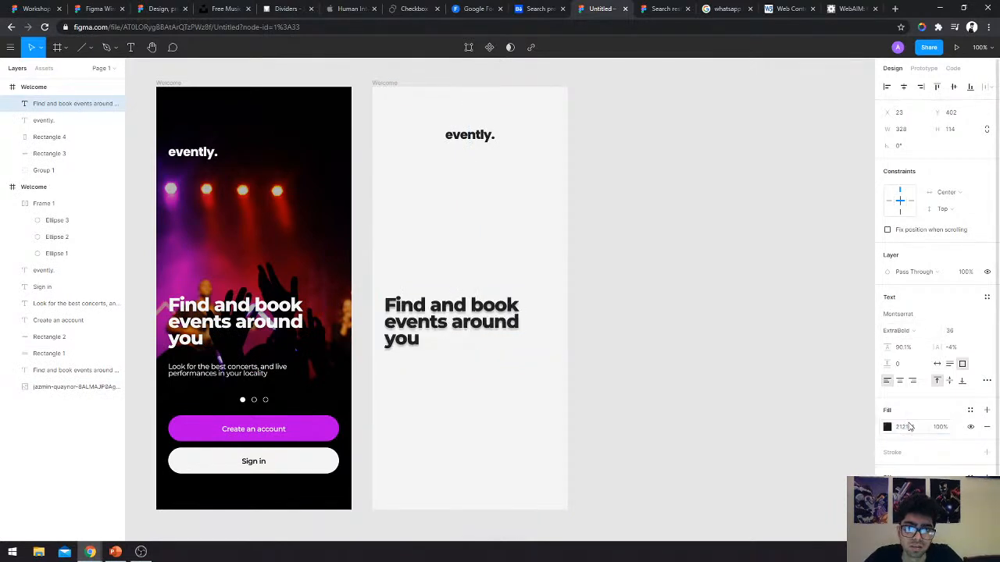
pyautogui.scroll(-1, 937, 274)
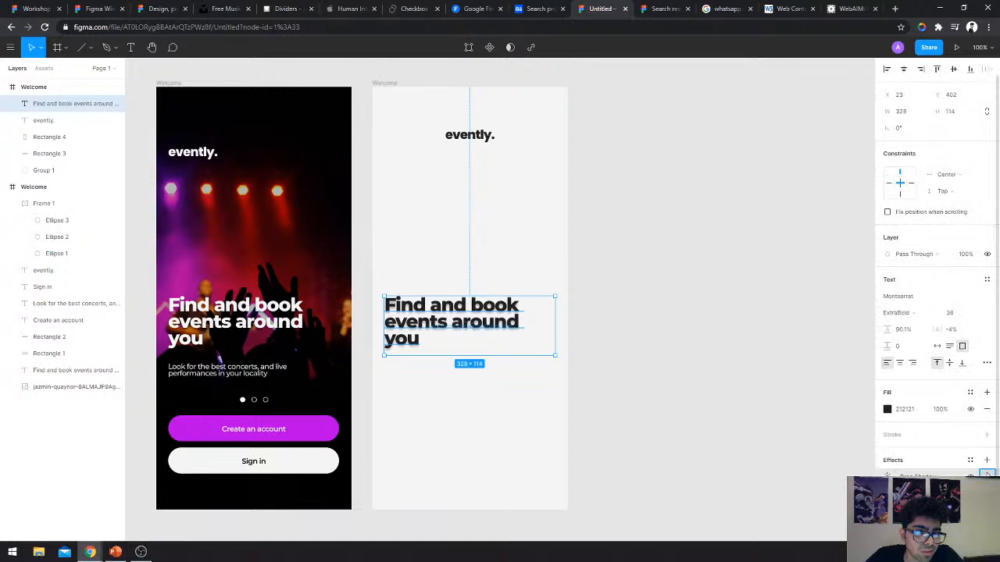
pyautogui.scroll(1, 987, 475)
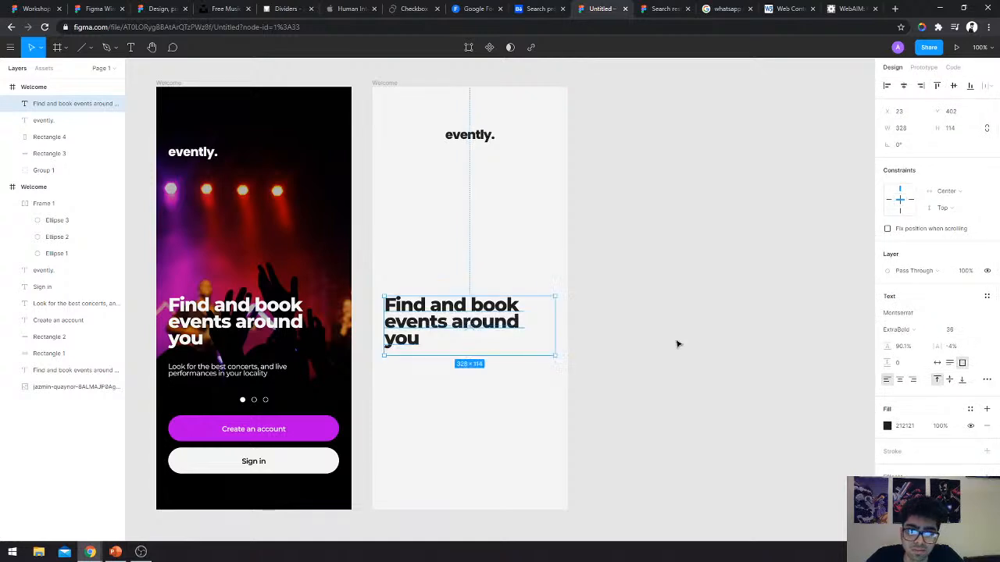
# Center the copied headline in the frame with center-aligned text and set its font size to 24.
pyautogui.click(903, 87)
pyautogui.click(899, 380)
pyautogui.click(979, 332)
pyautogui.click(966, 305)
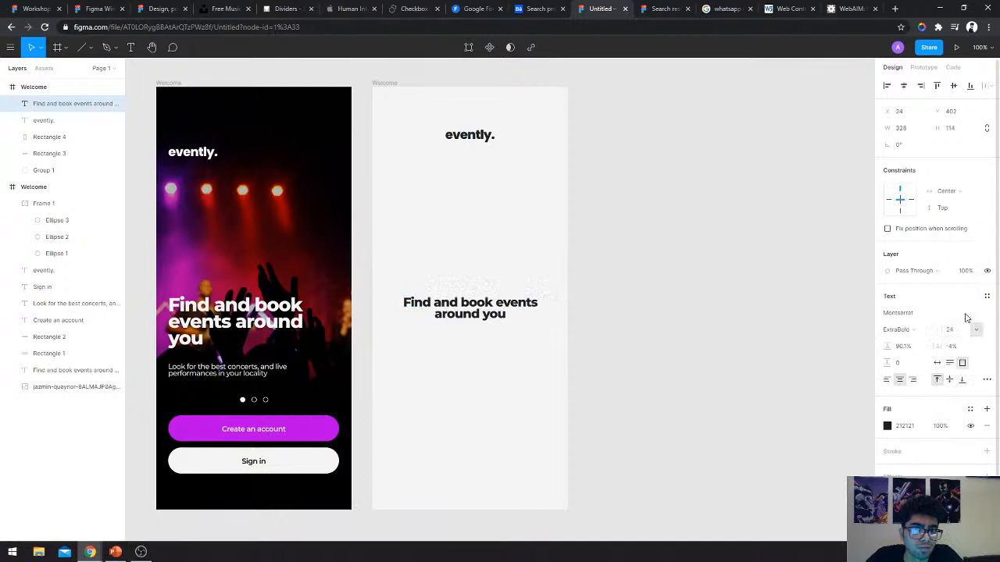
# Replace the copied headline's text with "Sign up to evently" and move it up beneath the logo.
pyautogui.doubleClick(501, 304)
pyautogui.write('Sign u')
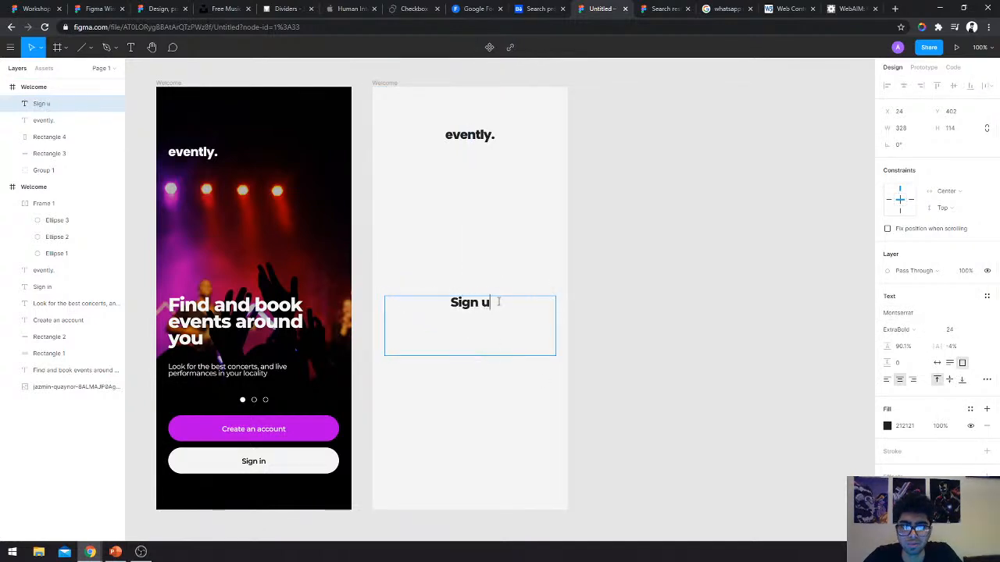
pyautogui.write('p to evently')
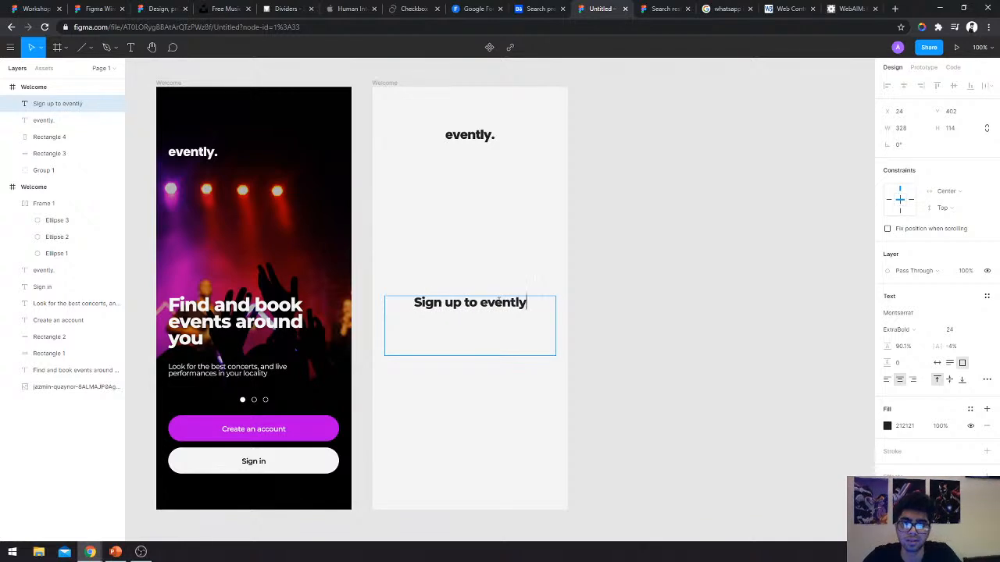
pyautogui.press('Escape')
pyautogui.moveTo(500, 305); pyautogui.dragTo(508, 194)
pyautogui.click(471, 139)
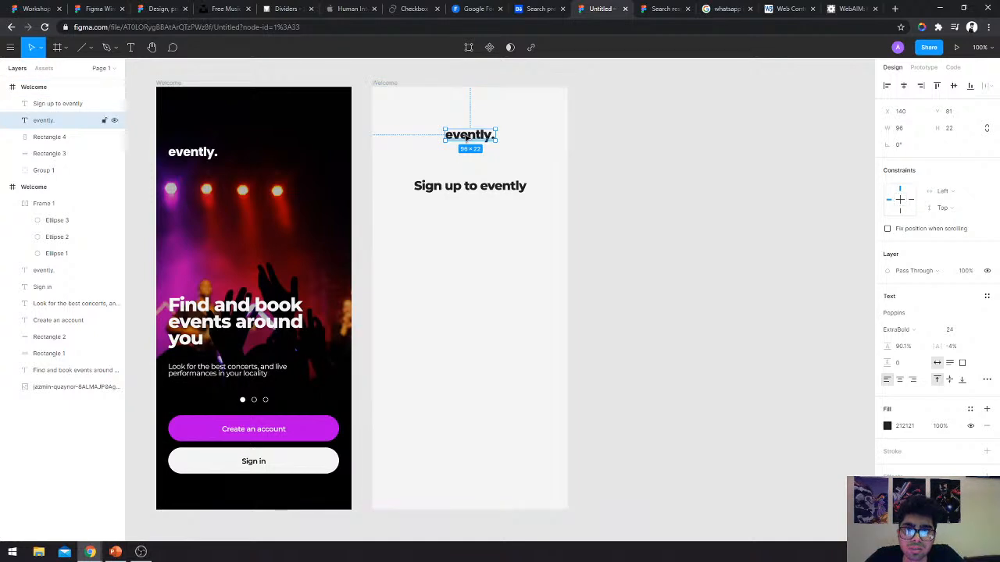
pyautogui.hotkey('ctrl', '+')
pyautogui.scroll(5, 464, 136)
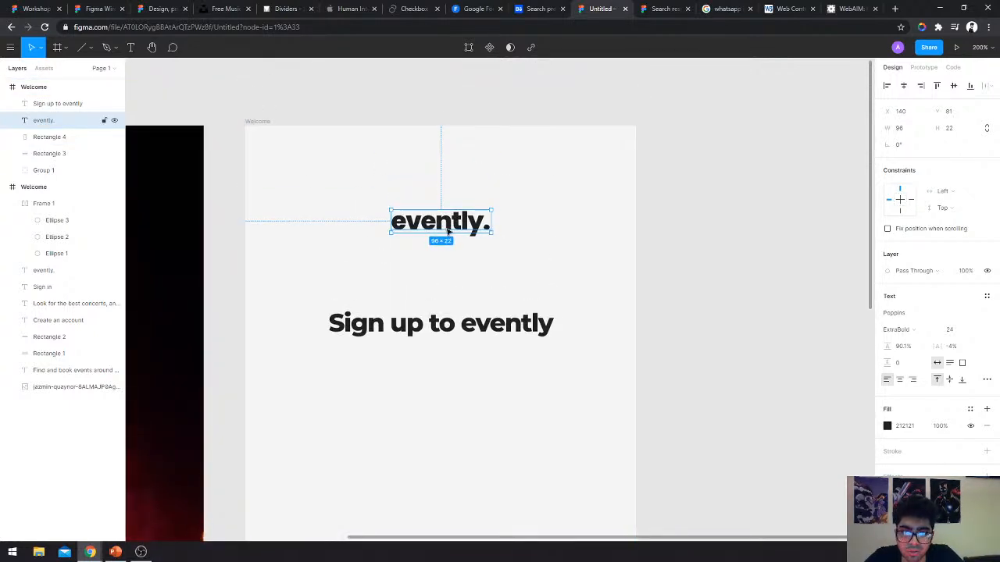
pyautogui.moveTo(446, 235); pyautogui.dragTo(449, 221)
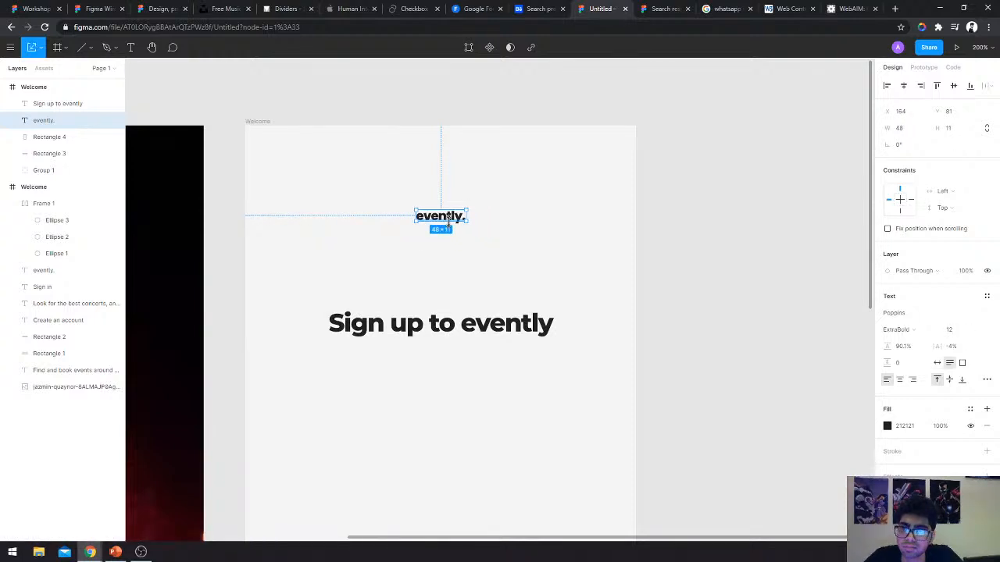
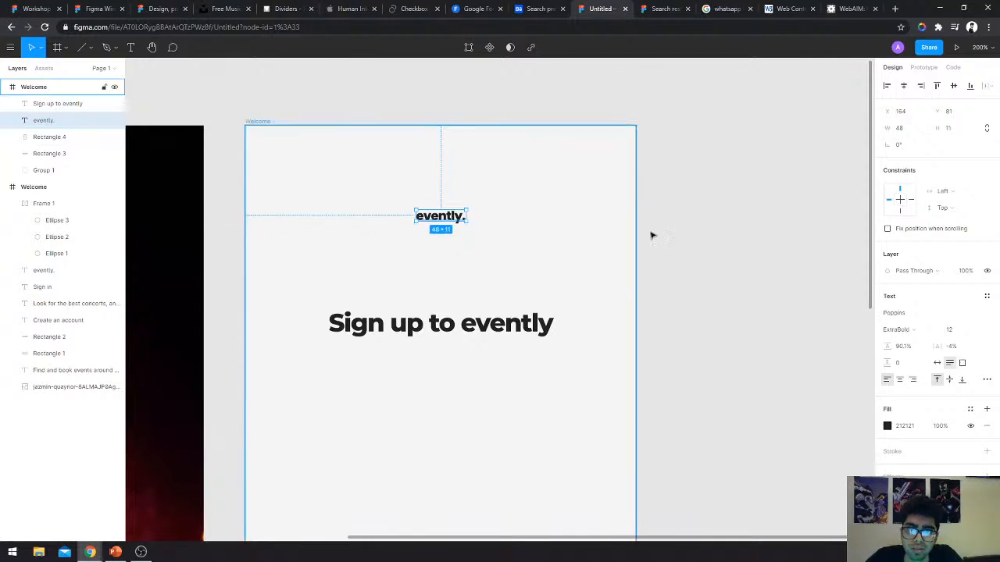
pyautogui.click(674, 240)
pyautogui.scroll(-5, 460, 224)
# Scale the logo in the sign-up frame down proportionally to about 79 × 18, keeping it centered.
pyautogui.click(460, 224)
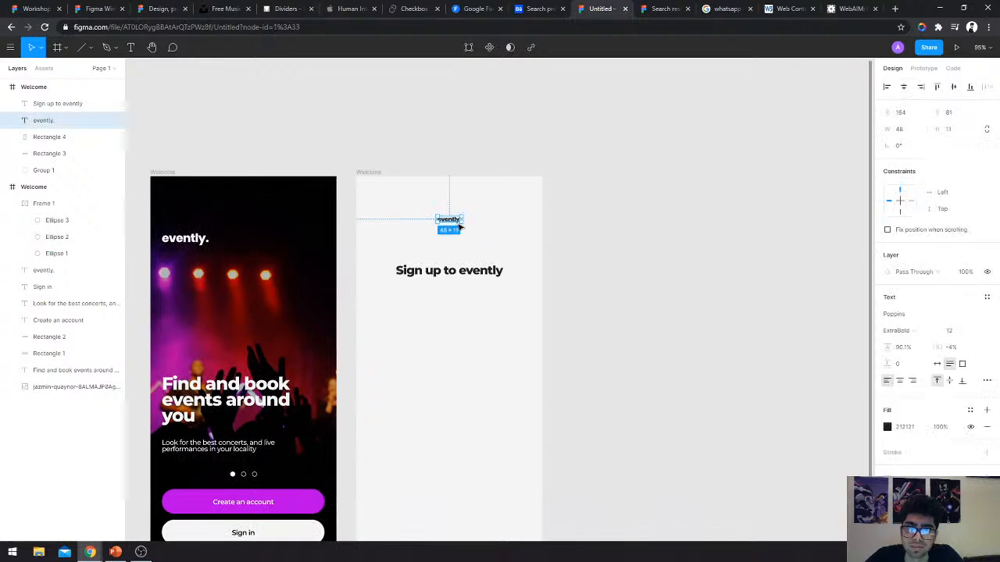
pyautogui.scroll(5, 458, 225)
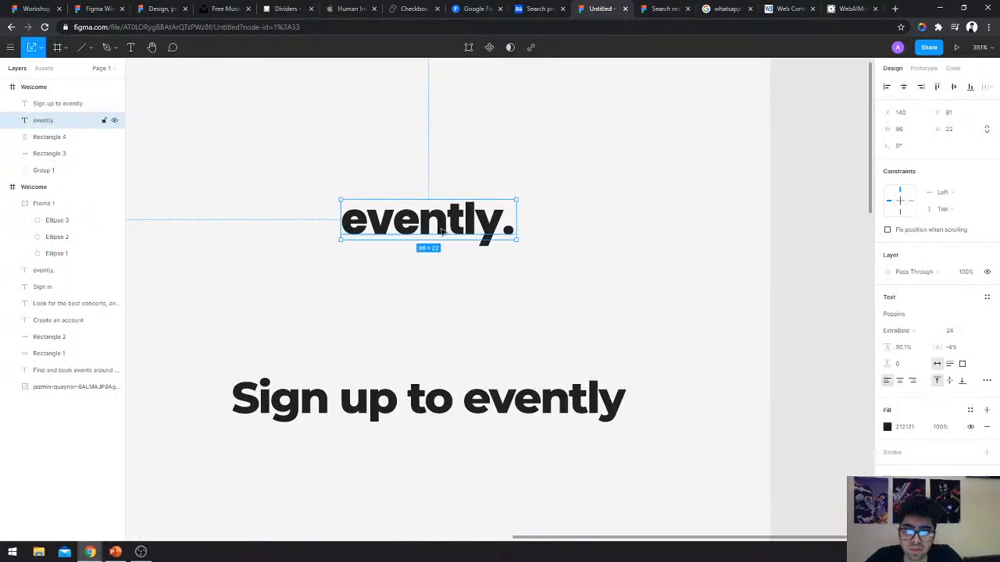
pyautogui.moveTo(444, 244); pyautogui.dragTo(446, 233)
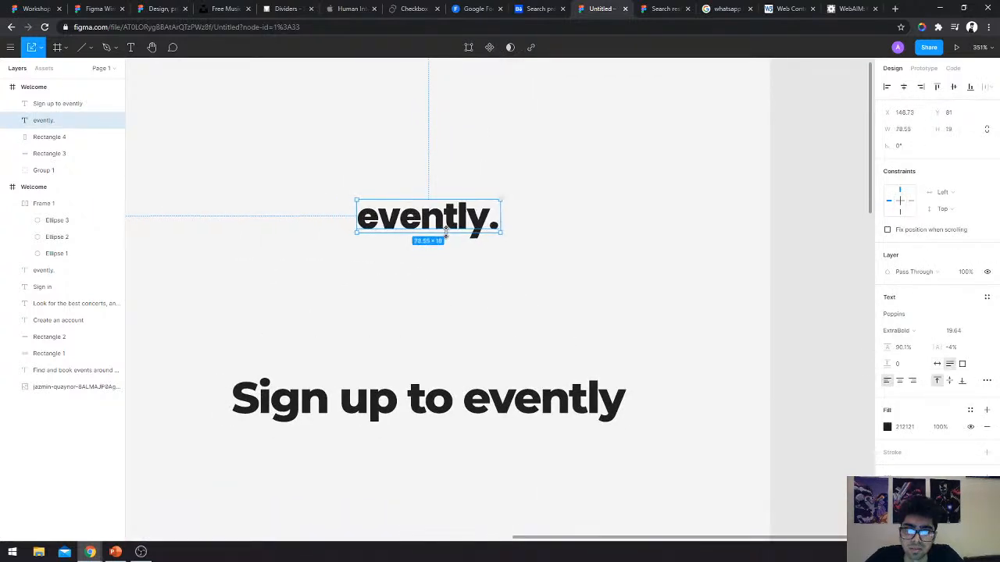
pyautogui.press('-')
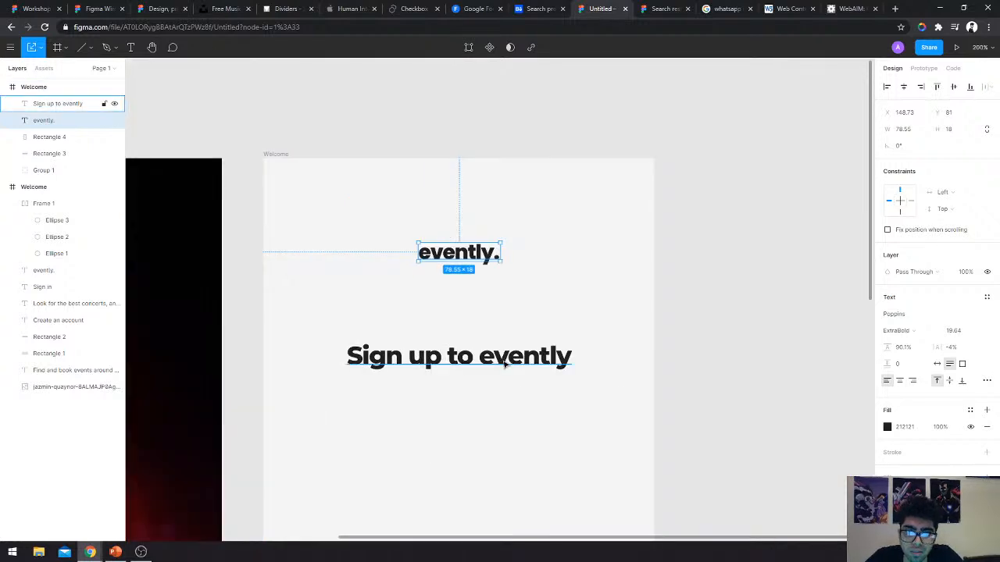
# Change the "Sign up to evently" heading's font weight to Bold.
pyautogui.click(62, 103)
pyautogui.click(931, 333)
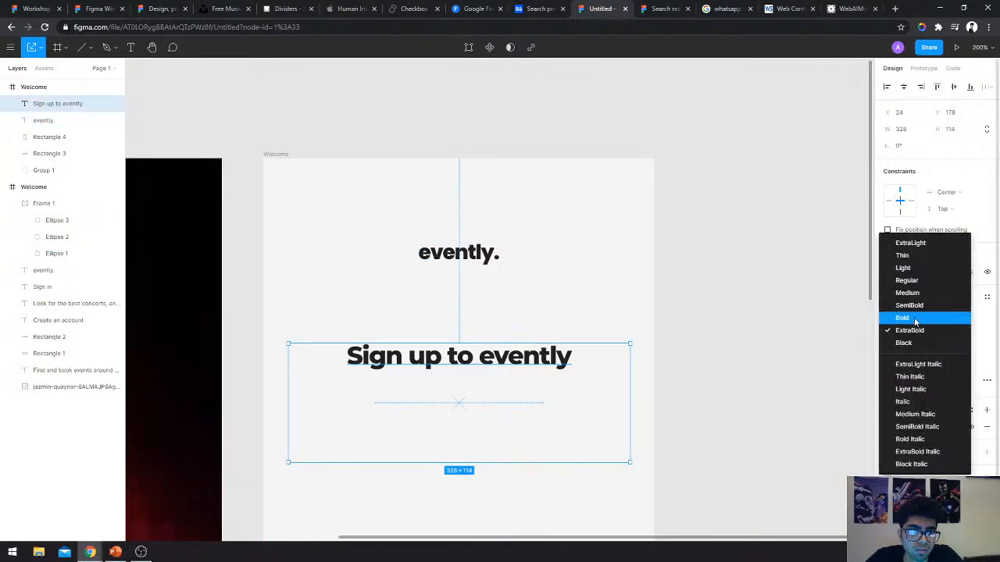
pyautogui.click(916, 320)
pyautogui.click(757, 365)
pyautogui.scroll(-1, 664, 335)
# Nudge the "Sign up to evently" heading up to Y 175 and shrink its text box to a height of 29.
pyautogui.click(545, 308)
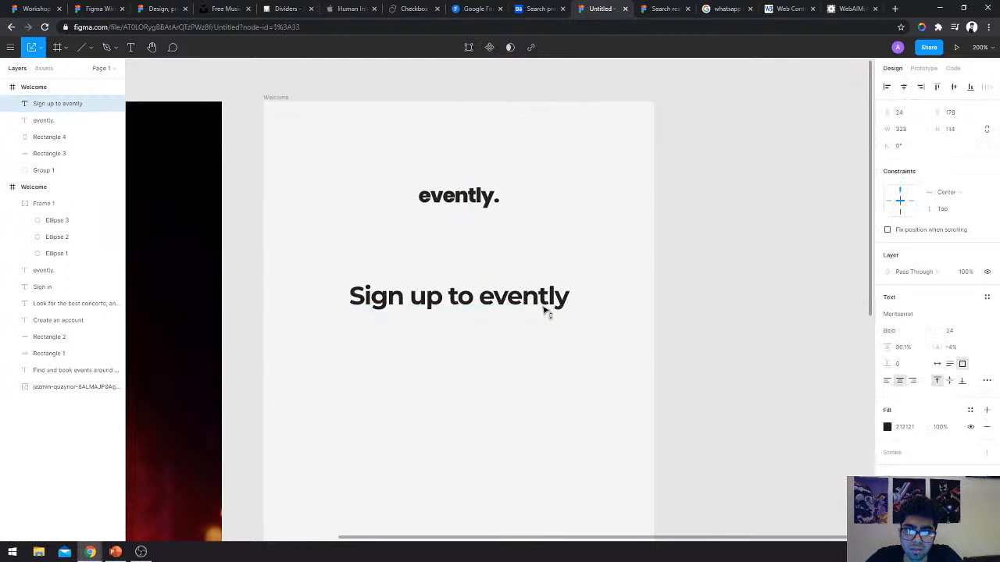
pyautogui.scroll(-3, 699, 336)
pyautogui.press('-')
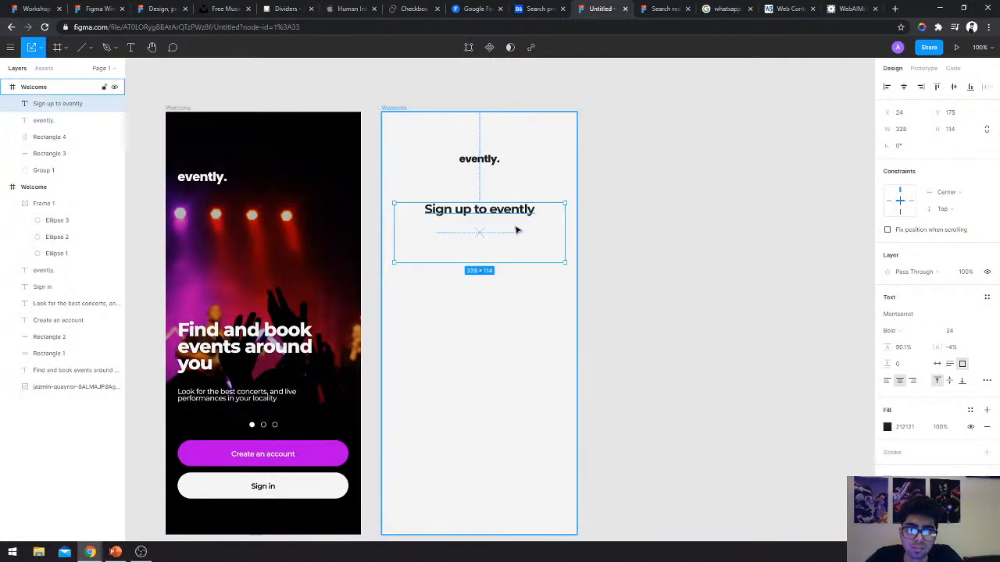
pyautogui.moveTo(518, 262); pyautogui.dragTo(511, 219)
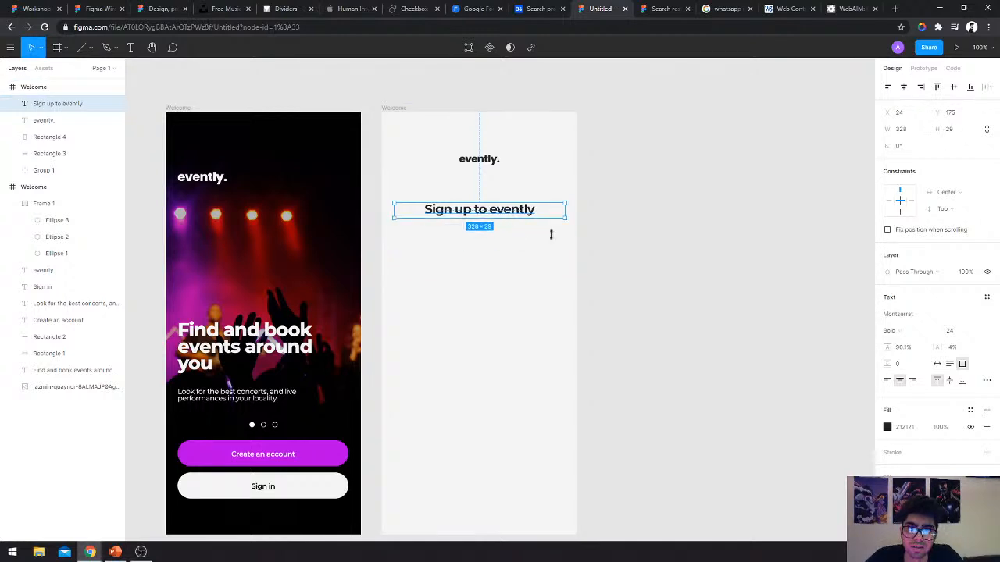
pyautogui.click(631, 290)
# Draw a rectangle about 340 × 44 beneath the sign-up heading and set its width to 328.
pyautogui.scroll(-1, 567, 261)
pyautogui.scroll(3, 504, 188)
pyautogui.scroll(3, 504, 189)
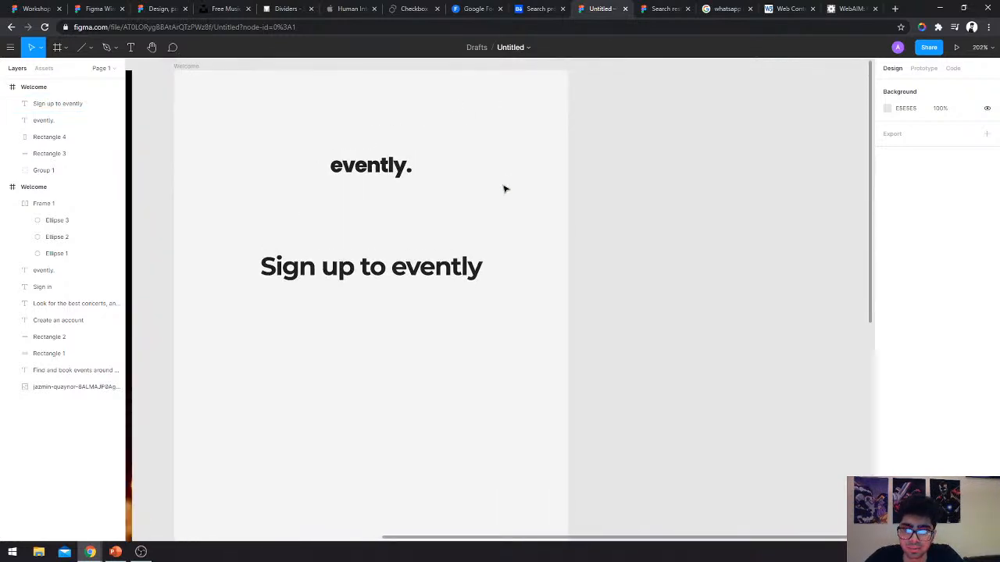
pyautogui.scroll(-2, 503, 188)
pyautogui.hscroll(-1, 504, 188)
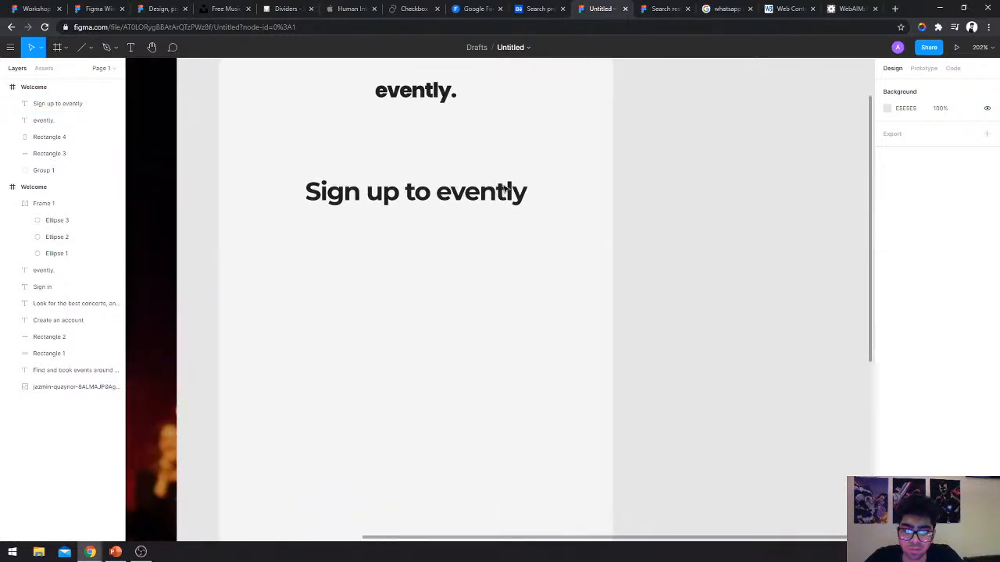
pyautogui.press('r')
pyautogui.moveTo(237, 250); pyautogui.dragTo(594, 296)
pyautogui.click(906, 133)
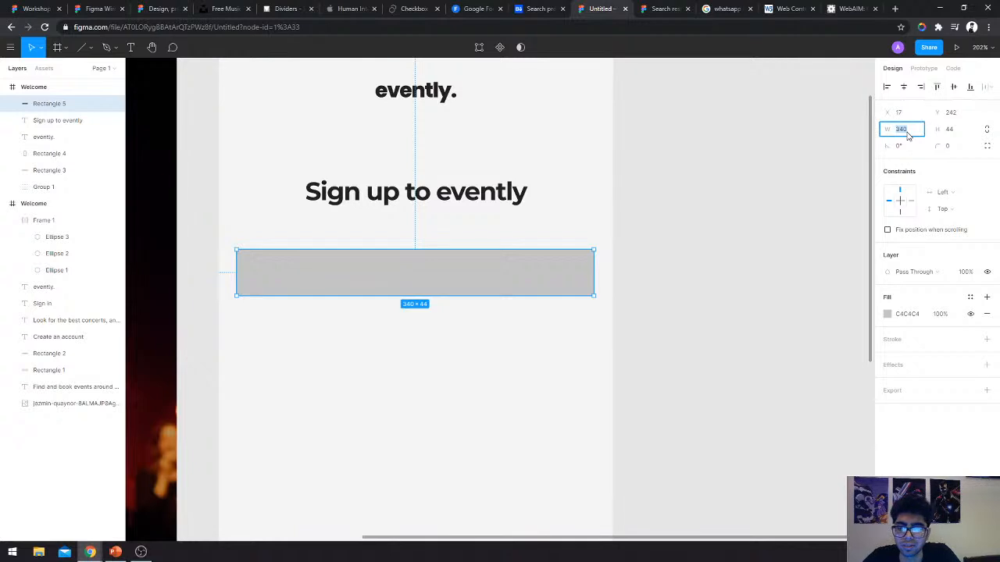
pyautogui.press('Return')
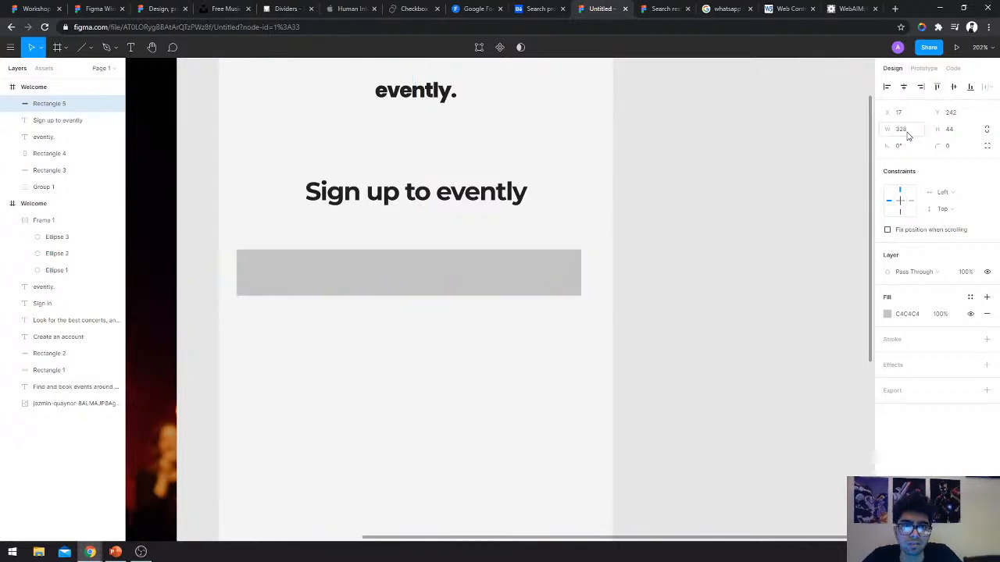
# Center the new rectangle horizontally in the frame and set its corner radius to 1000.
pyautogui.click(904, 87)
pyautogui.click(955, 147)
pyautogui.write('100')
pyautogui.press('Return')
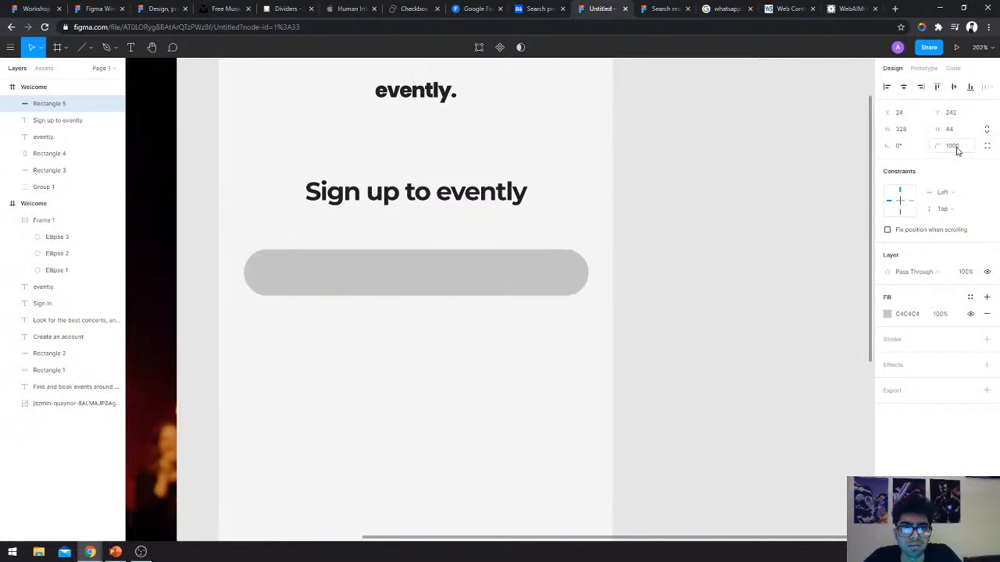
# Replace the rounded rectangle's fill with a 1-pixel C4C4C4 inside stroke and nudge it up to Y 241.
pyautogui.click(987, 339)
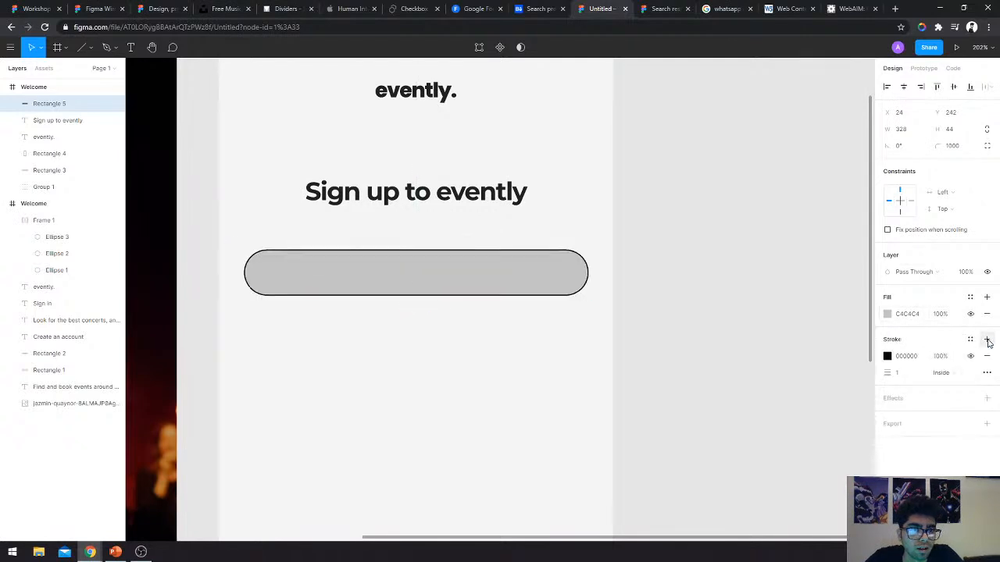
pyautogui.click(908, 356)
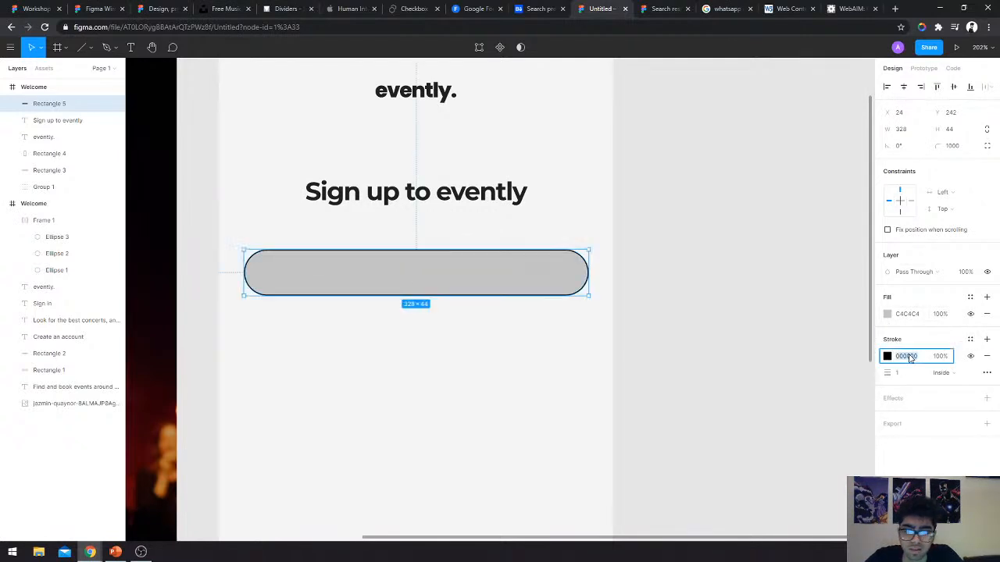
pyautogui.write('c4c4c4')
pyautogui.press('Return')
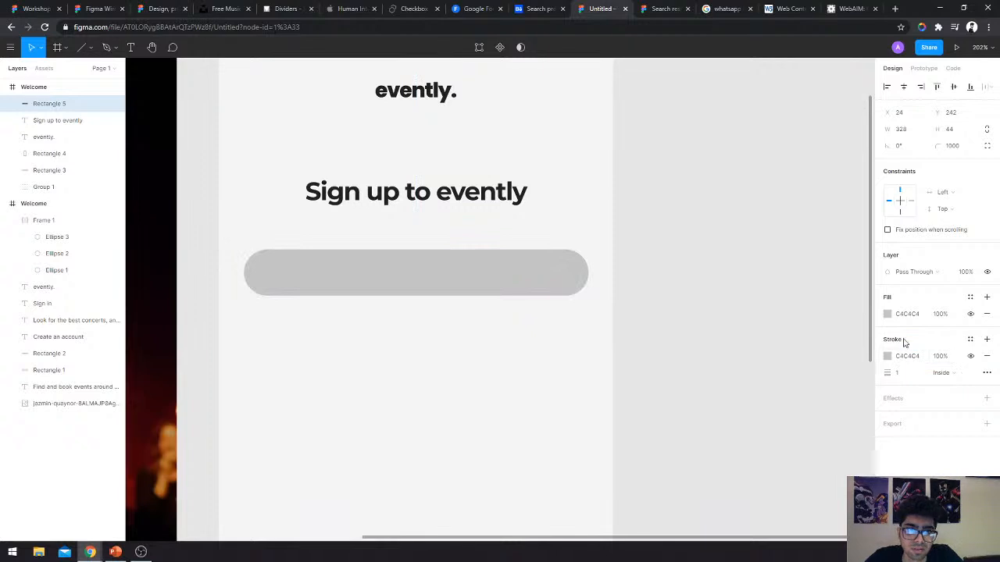
pyautogui.click(987, 314)
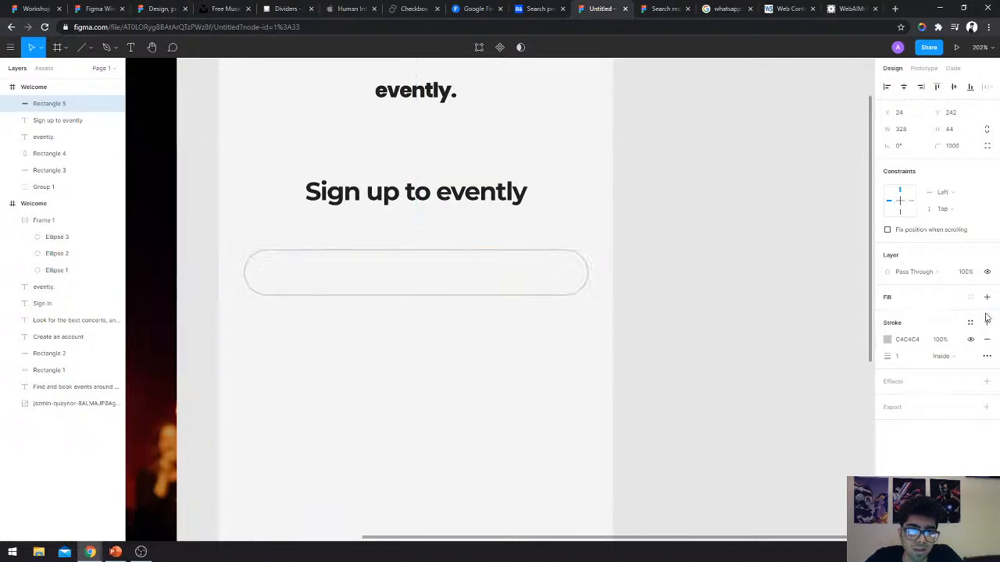
pyautogui.moveTo(545, 279); pyautogui.dragTo(549, 279)
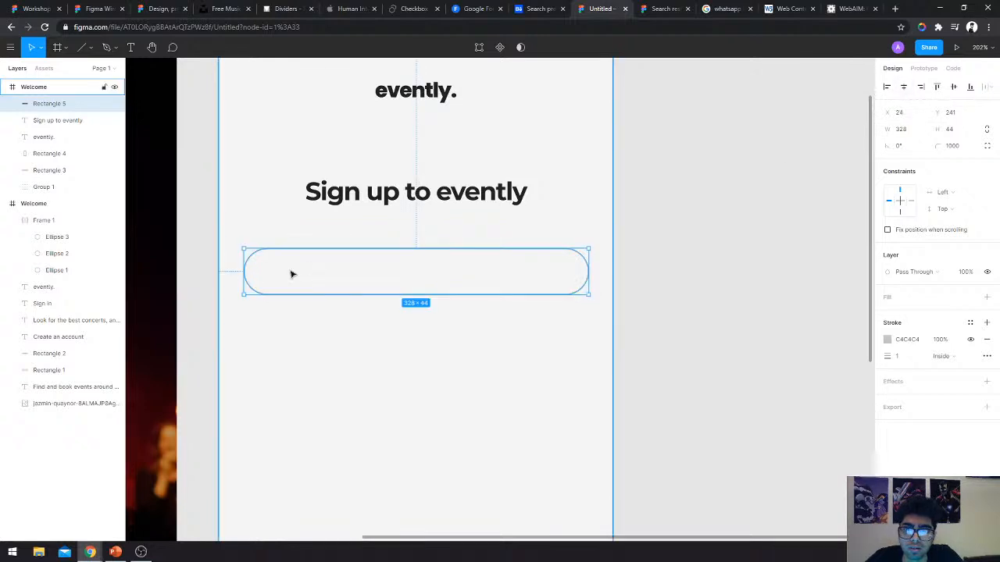
# Add an "Enter phone number" text box about 86 × 25 inside the outlined field.
pyautogui.scroll(5, 279, 283)
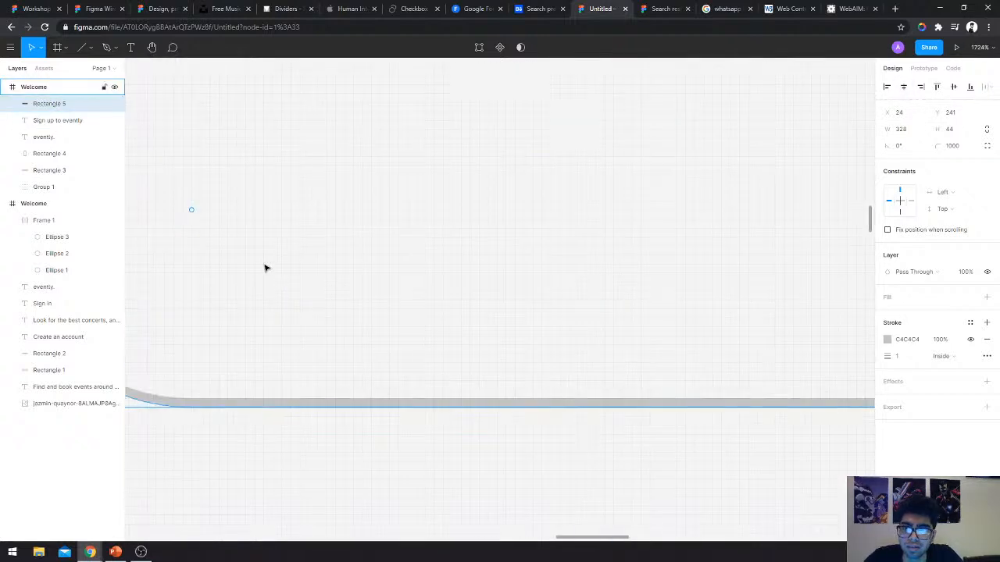
pyautogui.scroll(-3, 263, 268)
pyautogui.press('t')
pyautogui.moveTo(211, 164); pyautogui.dragTo(660, 294)
pyautogui.write('En')
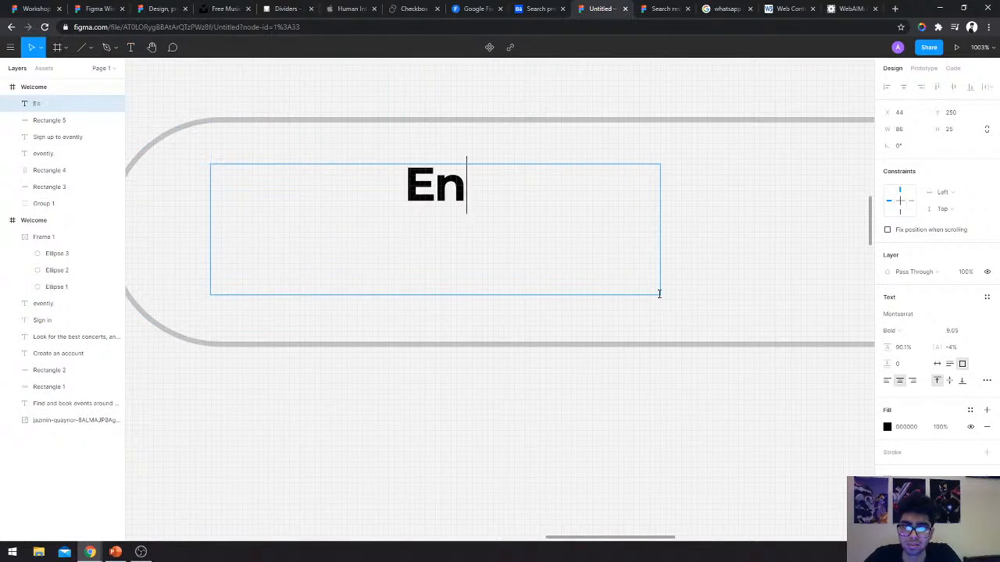
pyautogui.write('ter phone nym')
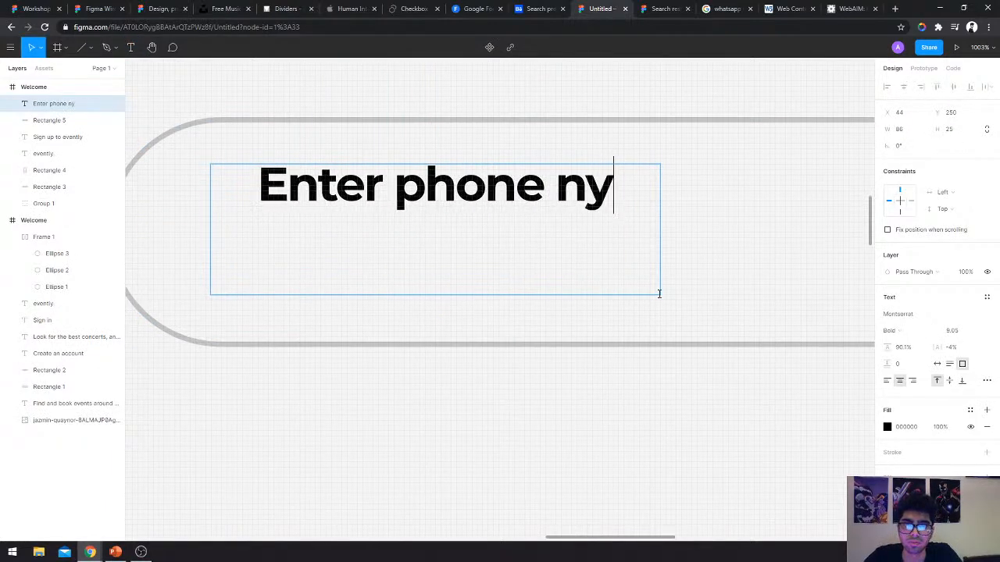
pyautogui.press('BackSpace')
pyautogui.press('BackSpace')
pyautogui.write('umber')
pyautogui.press('Escape')
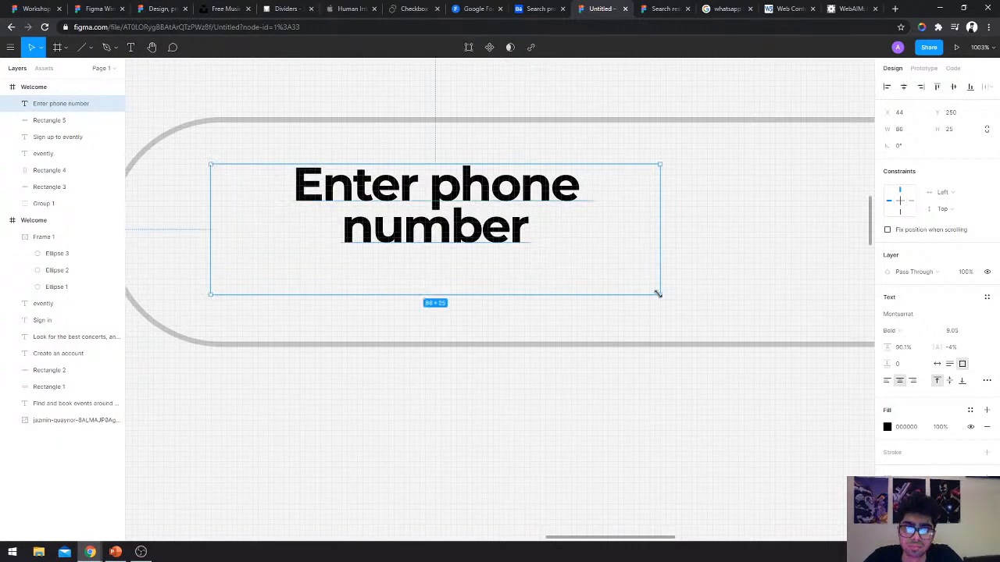
# Widen the "Enter phone number" text box to about 122, left-align it, and set the font to Medium at size 14.
pyautogui.moveTo(665, 232); pyautogui.dragTo(848, 234)
pyautogui.scroll(-10, 741, 331)
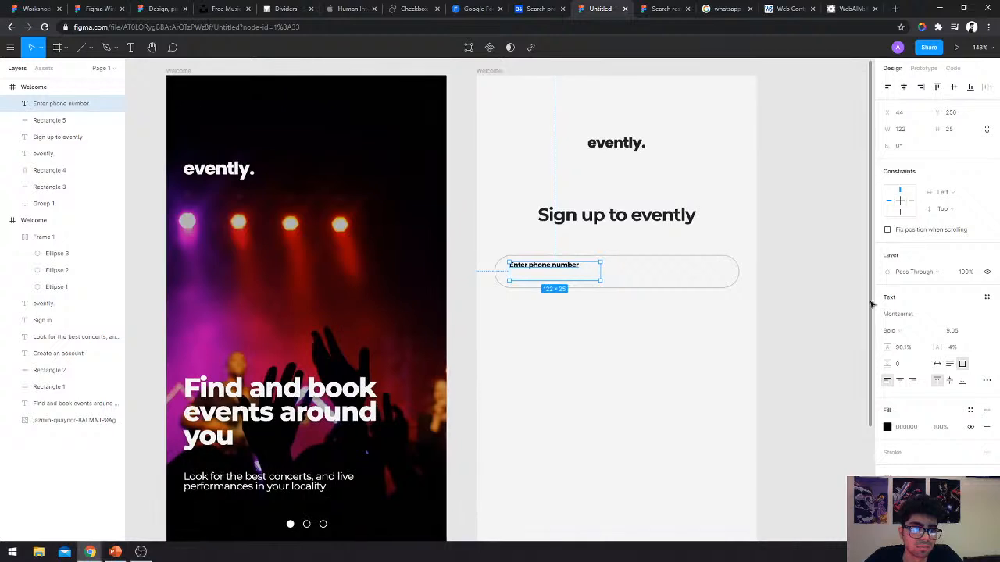
pyautogui.click(898, 332)
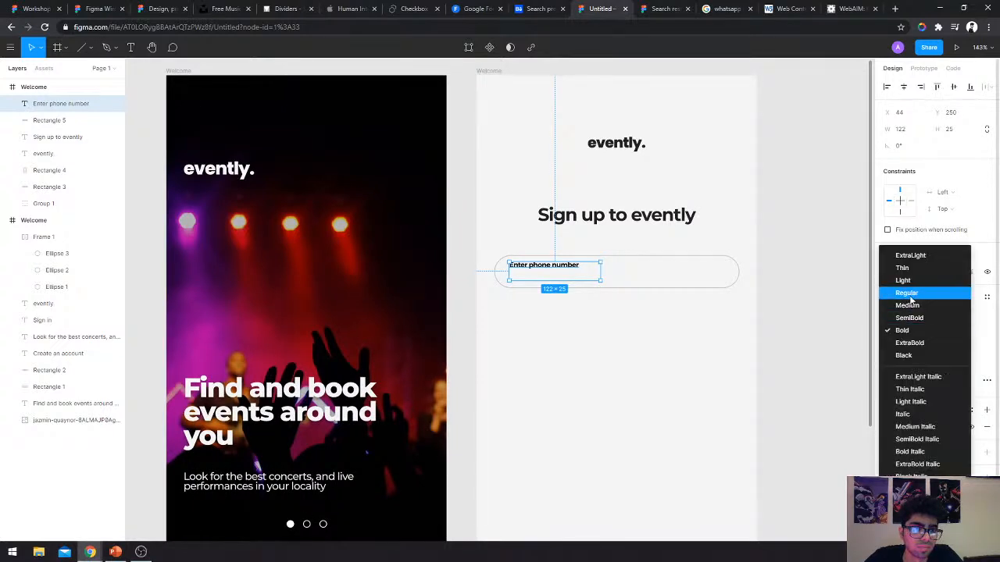
pyautogui.click(906, 305)
pyautogui.scroll(3, 594, 265)
pyautogui.click(946, 335)
pyautogui.write('14')
pyautogui.press('Return')
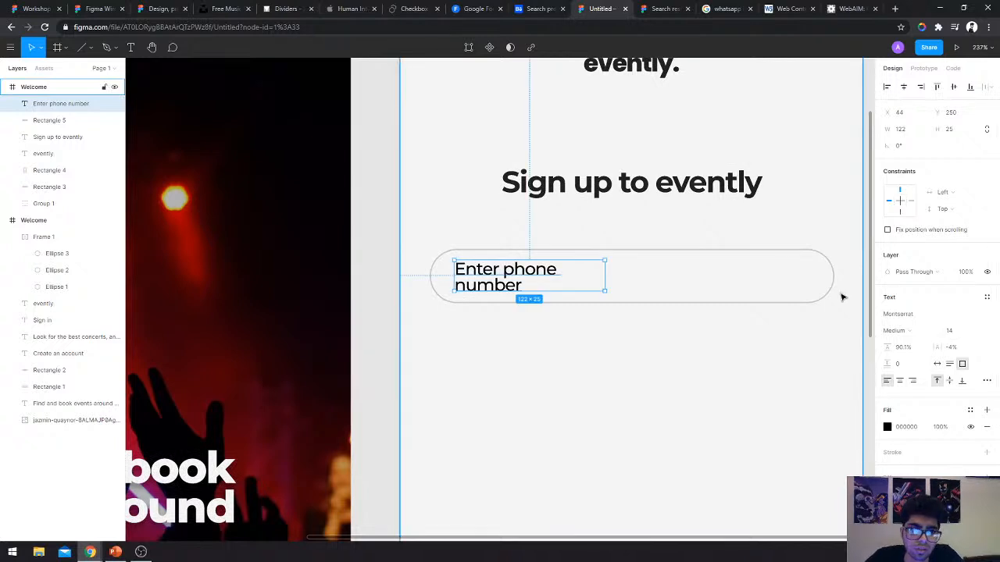
# Set the "Enter phone number" text to auto width and position it vertically centered in the field at X 59, Y 257.
pyautogui.click(939, 364)
pyautogui.moveTo(581, 269); pyautogui.dragTo(613, 273)
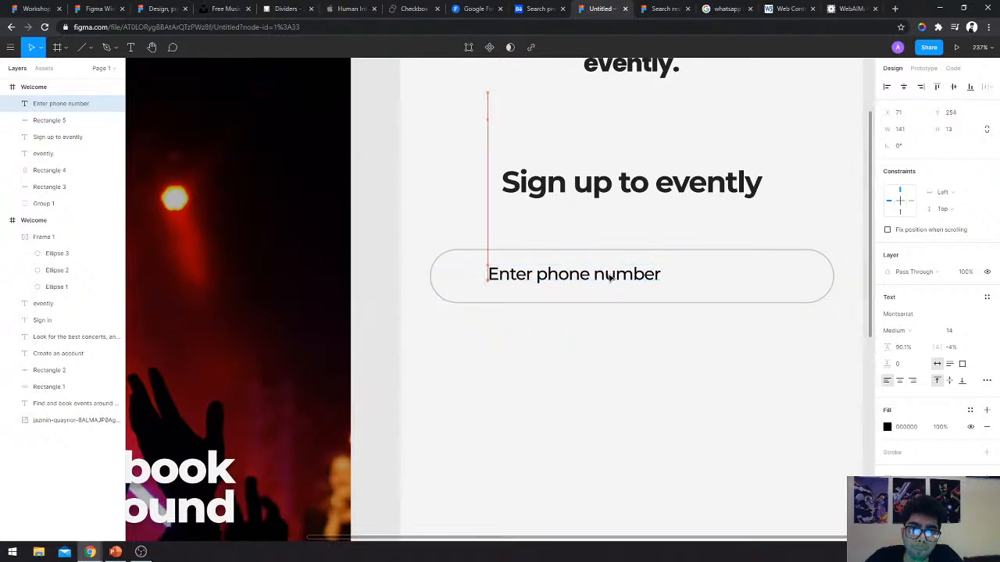
pyautogui.scroll(4, 611, 277)
pyautogui.scroll(-2, 609, 280)
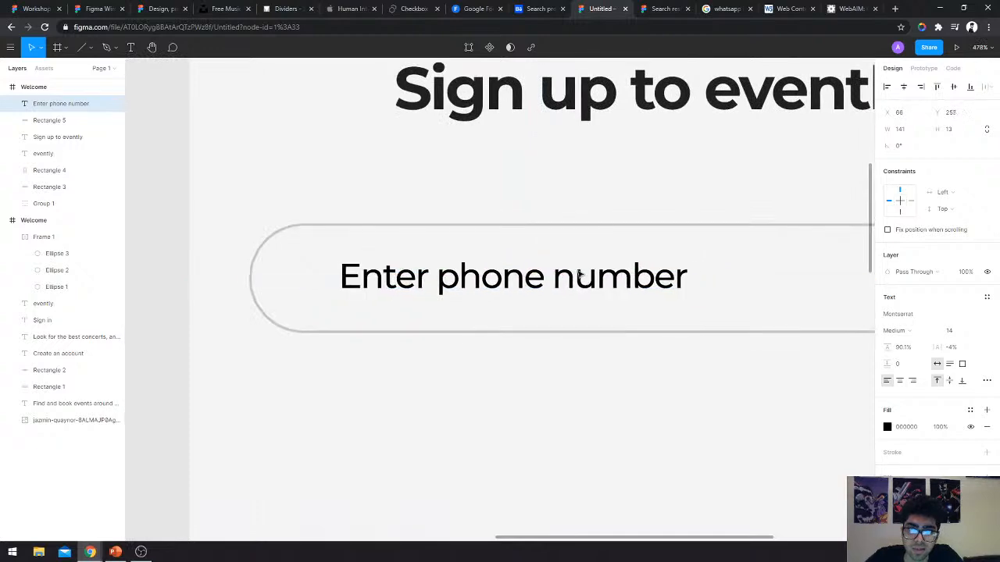
pyautogui.scroll(-5, 578, 275)
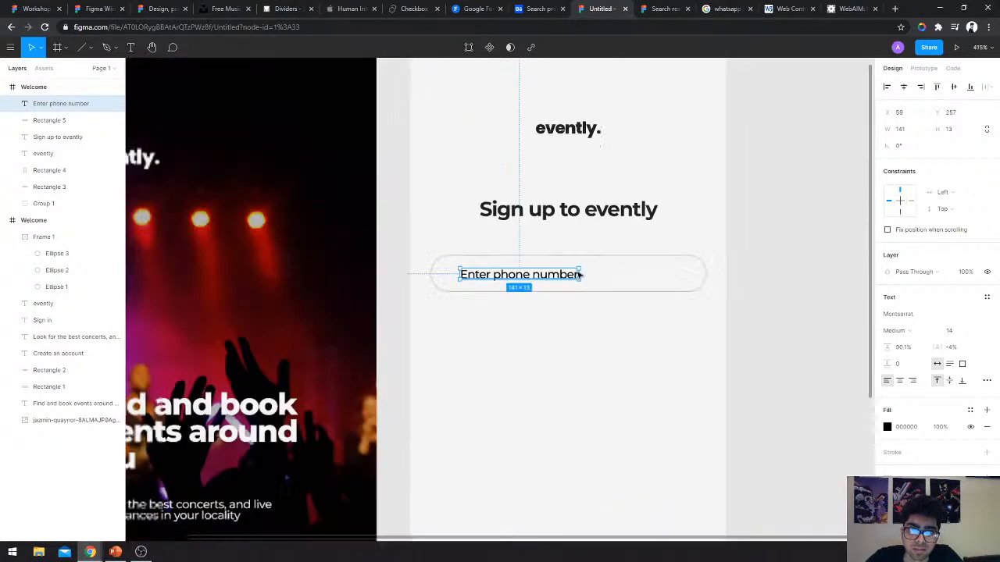
pyautogui.scroll(3, 576, 275)
pyautogui.hscroll(-3, 575, 274)
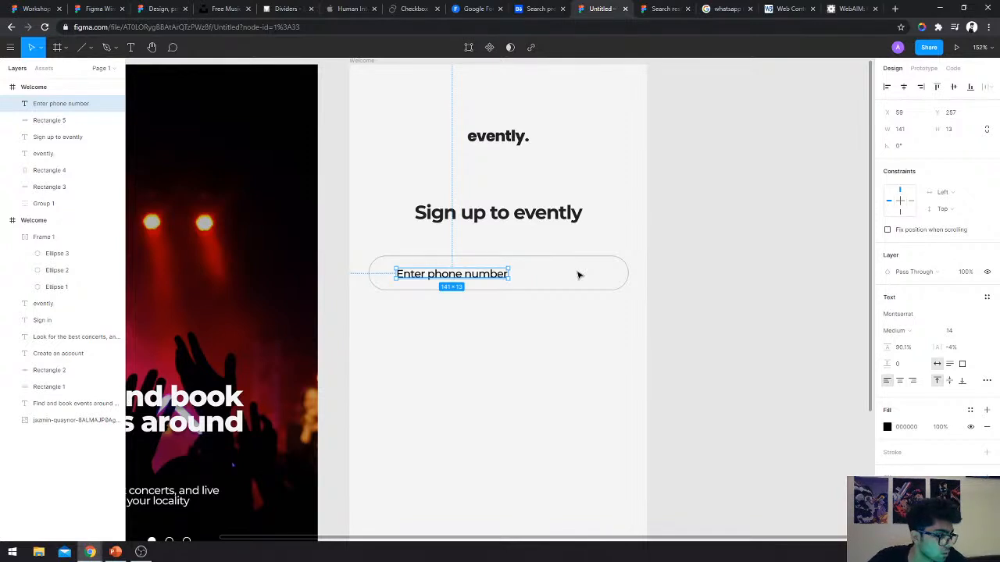
# Set the fill color of the "Enter phone number" text to C4C4C4.
pyautogui.click(731, 271)
pyautogui.scroll(3, 507, 261)
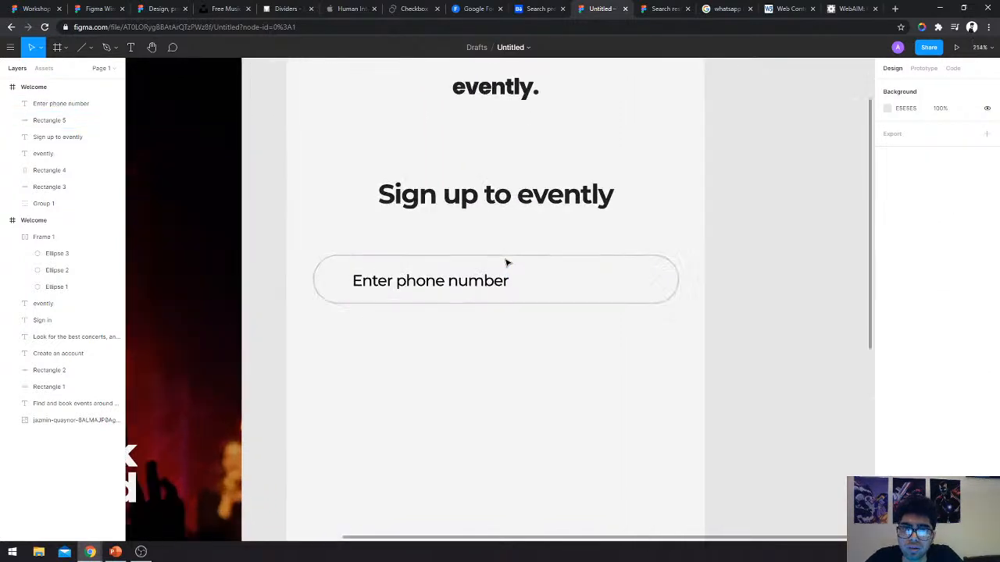
pyautogui.click(459, 286)
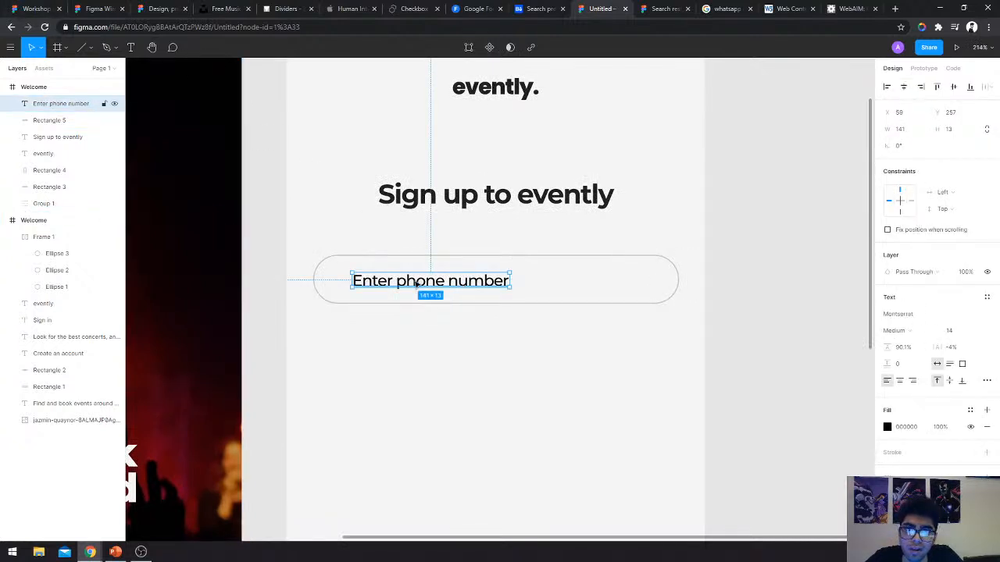
pyautogui.click(779, 330)
pyautogui.click(449, 286)
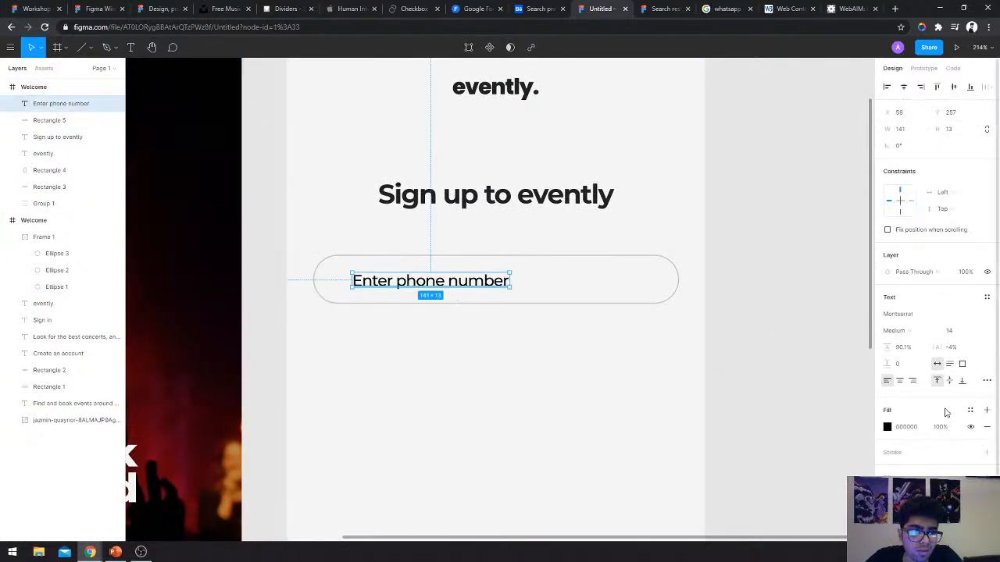
pyautogui.click(887, 426)
pyautogui.click(804, 452)
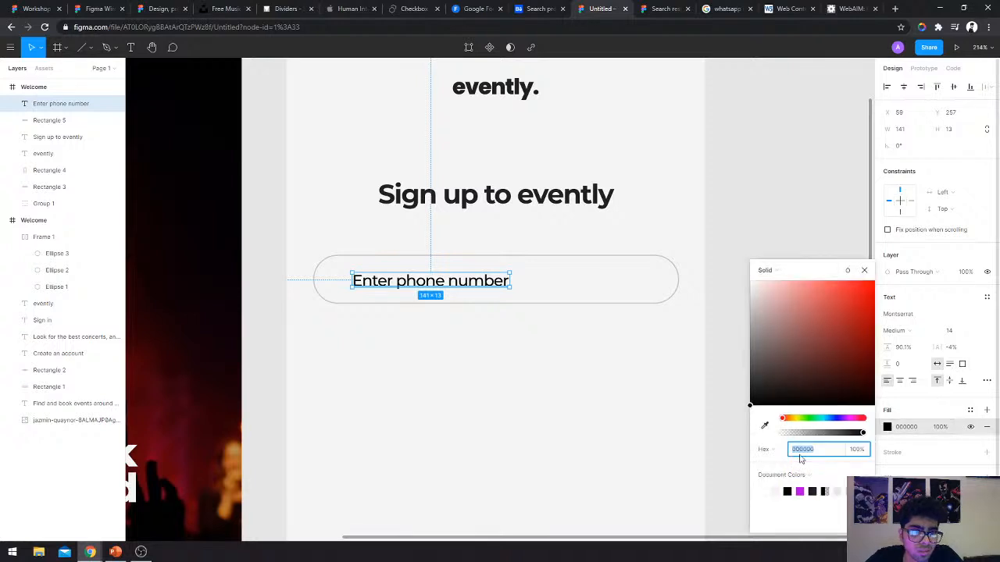
pyautogui.write('c4c4c4')
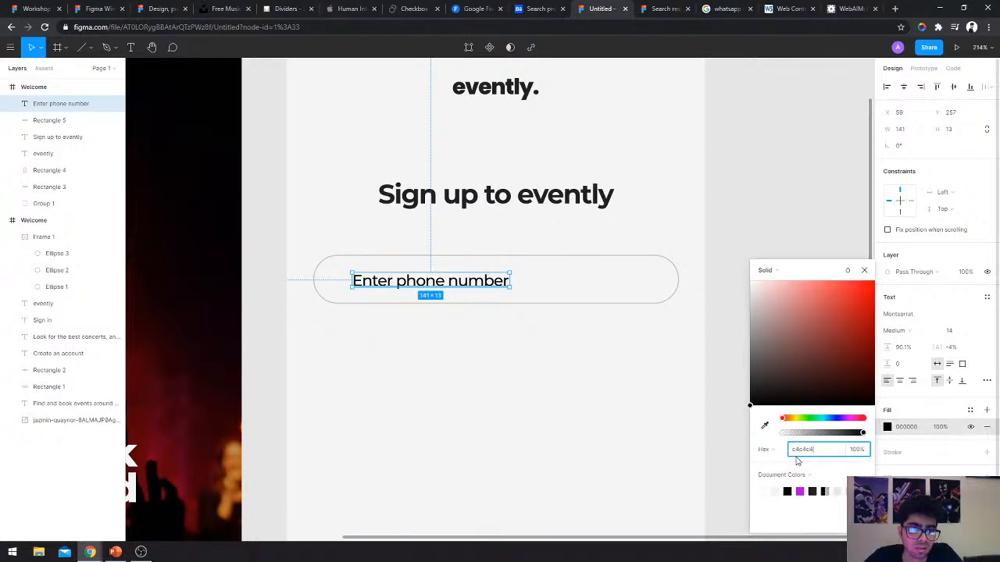
pyautogui.press('Return')
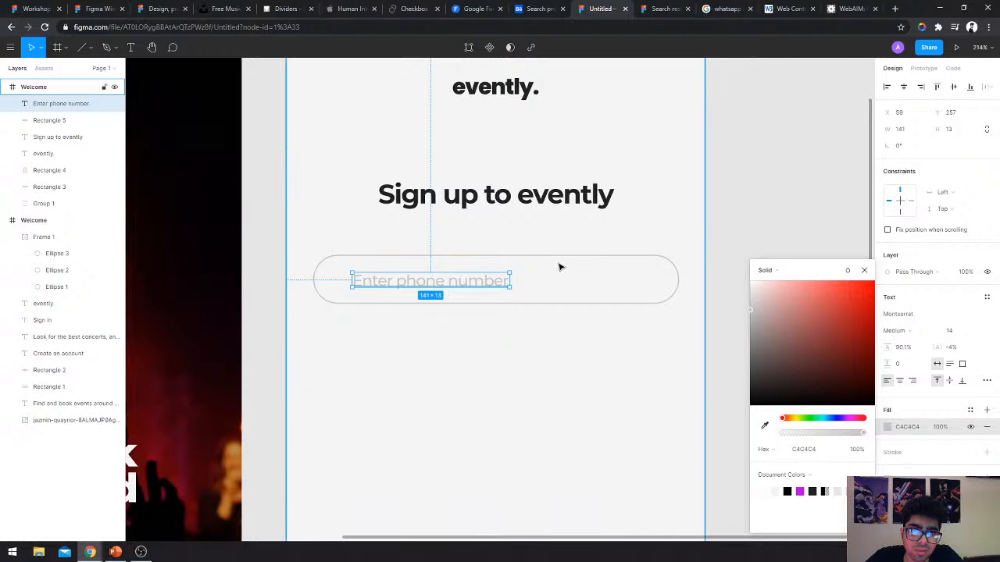
# Nudge the "Enter phone number" text up 1 pixel to Y 256 inside the outlined field.
pyautogui.click(560, 260)
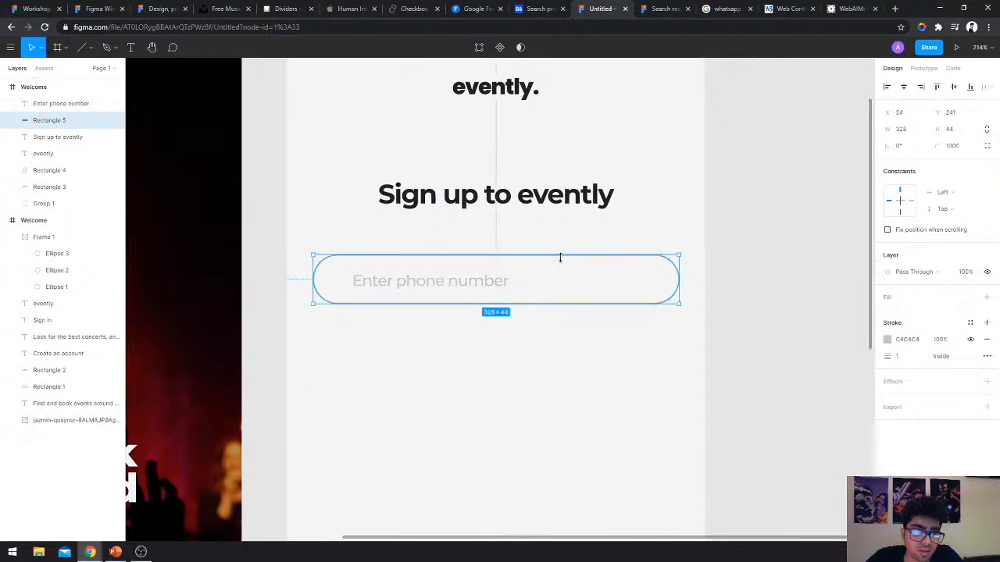
pyautogui.click(450, 288)
pyautogui.press('Up')
pyautogui.press('Escape')
pyautogui.scroll(-1, 747, 355)
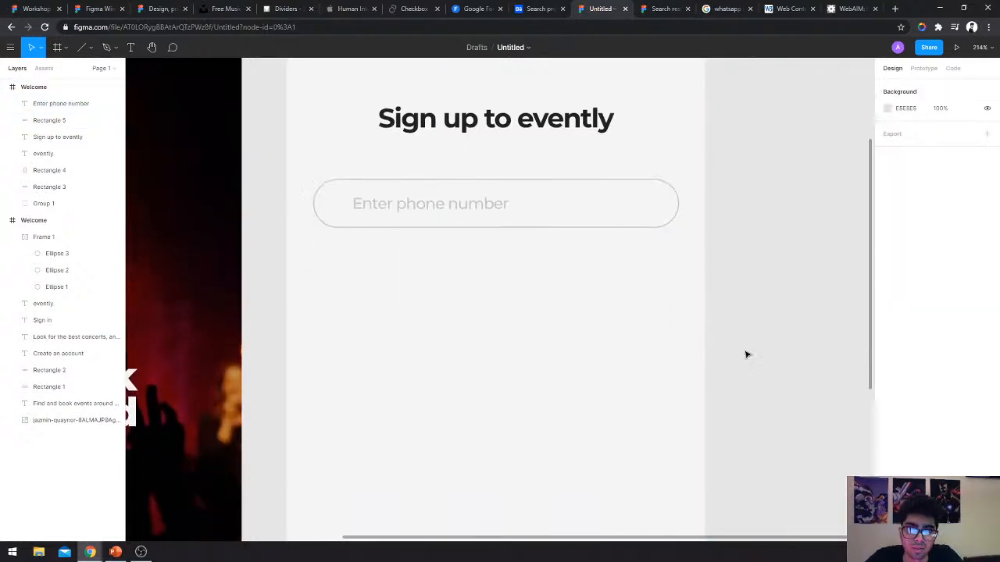
pyautogui.keyDown('ctrl'); pyautogui.scroll(-5, 466, 172); pyautogui.keyUp('ctrl')
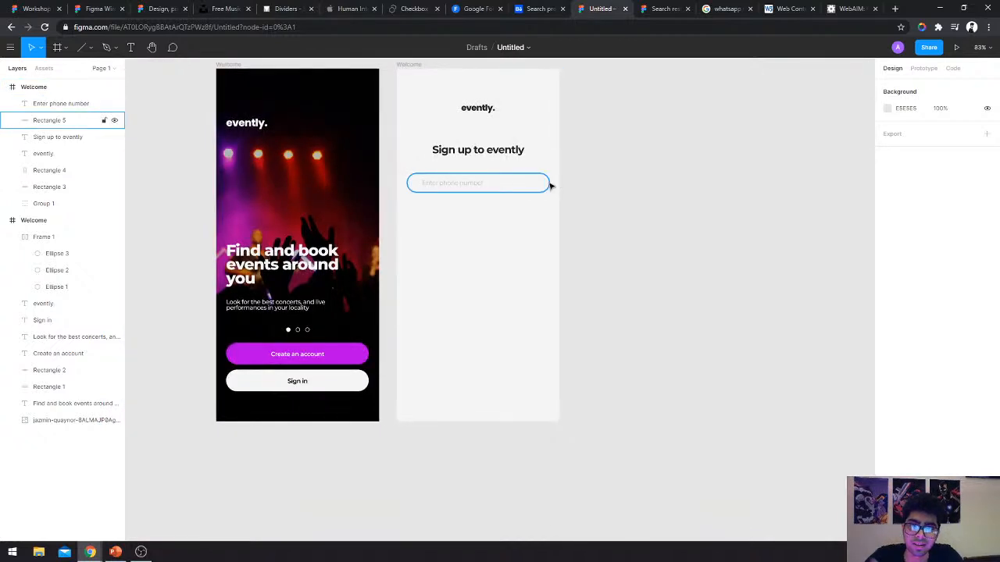
pyautogui.click(439, 205)
pyautogui.keyDown('ctrl'); pyautogui.scroll(3, 440, 205); pyautogui.keyUp('ctrl')
pyautogui.click(455, 178)
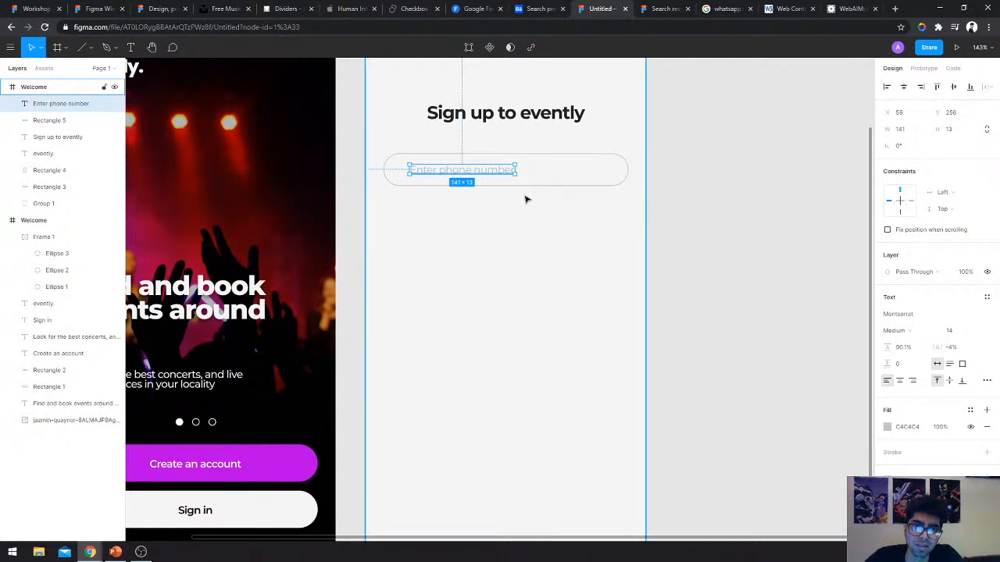
pyautogui.click(609, 179)
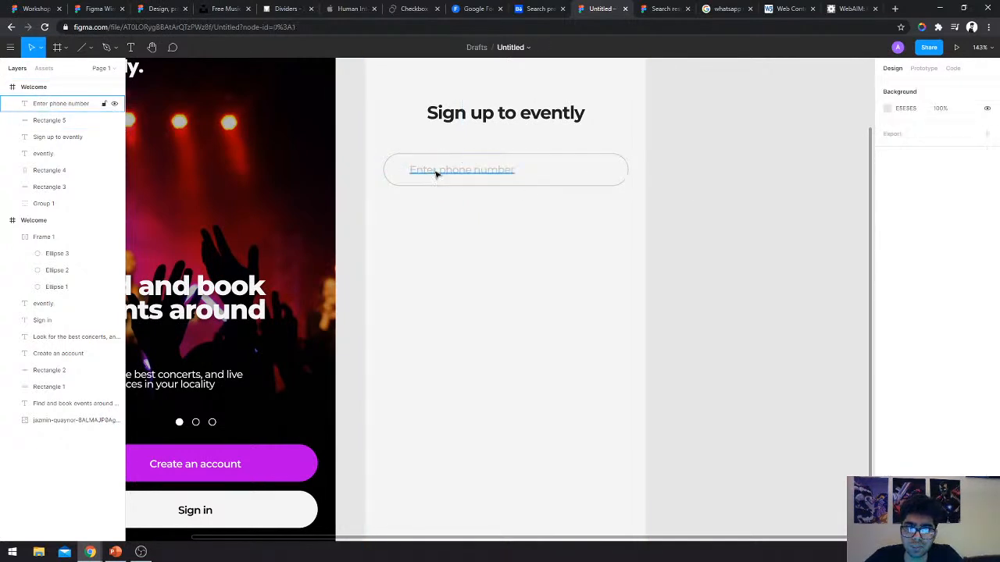
# Duplicate the purple "Create an account" button with its label into the sign-up frame below the phone number field.
pyautogui.click(267, 461)
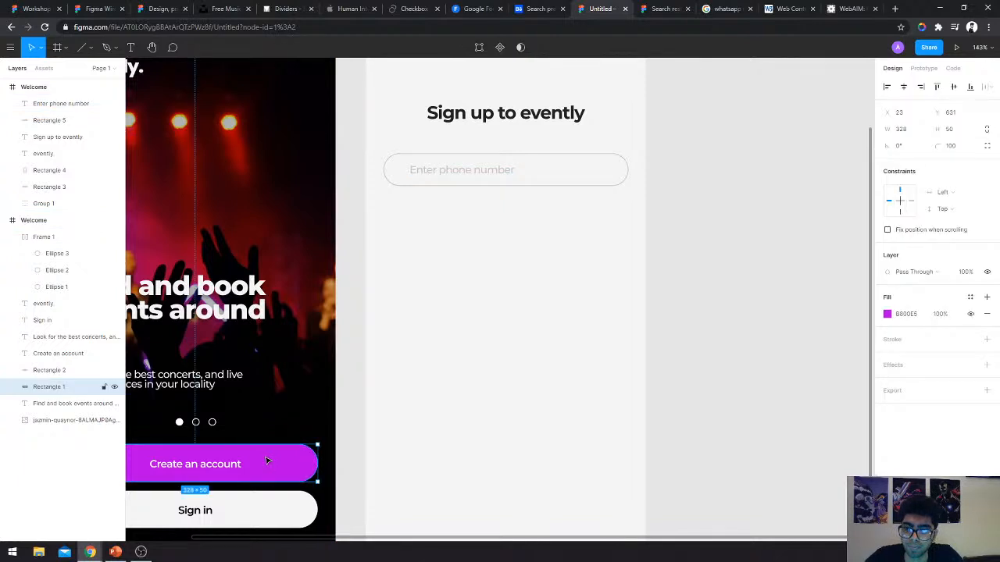
pyautogui.keyDown('shift'); pyautogui.click(207, 467); pyautogui.keyUp('shift')
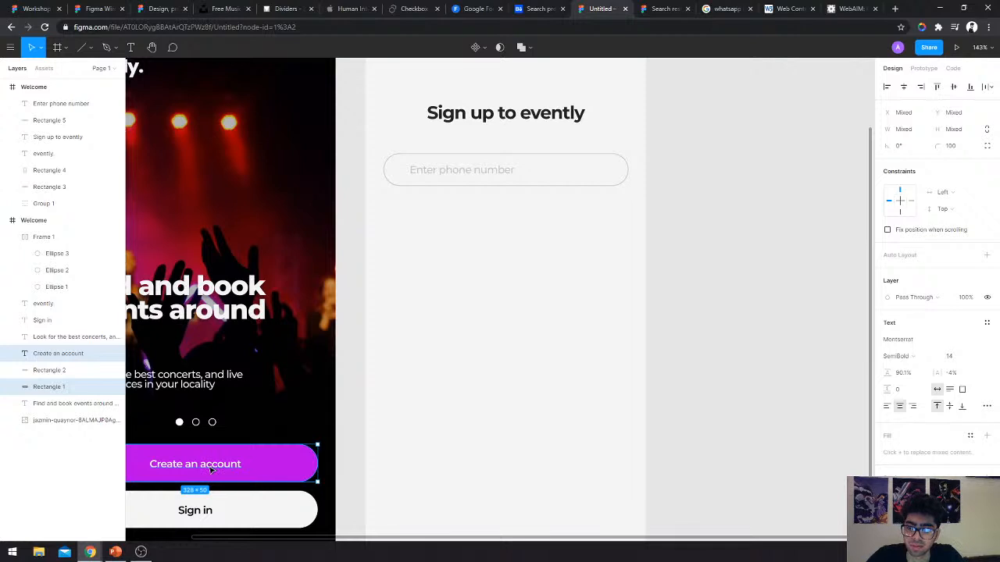
pyautogui.moveTo(211, 470); pyautogui.dragTo(522, 226)
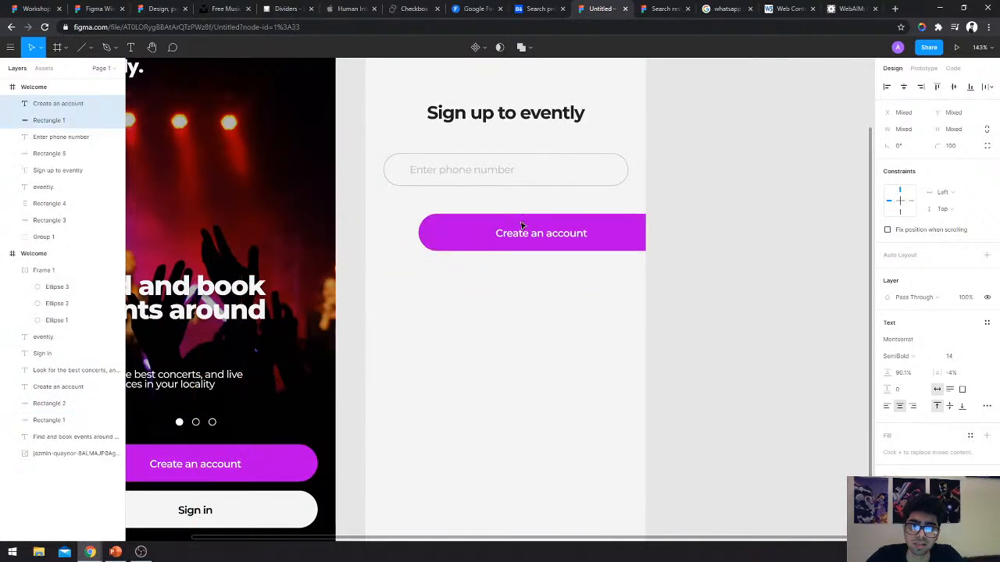
pyautogui.click(709, 248)
# Relabel the copied purple button "Sign up" and align it horizontally with the phone number field, just beneath it.
pyautogui.click(522, 233)
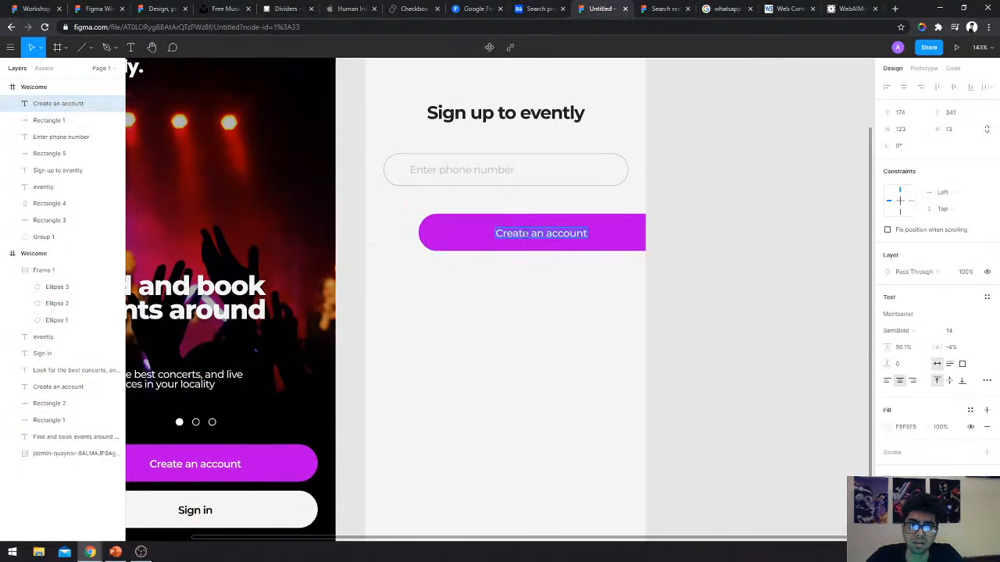
pyautogui.write('CSign up')
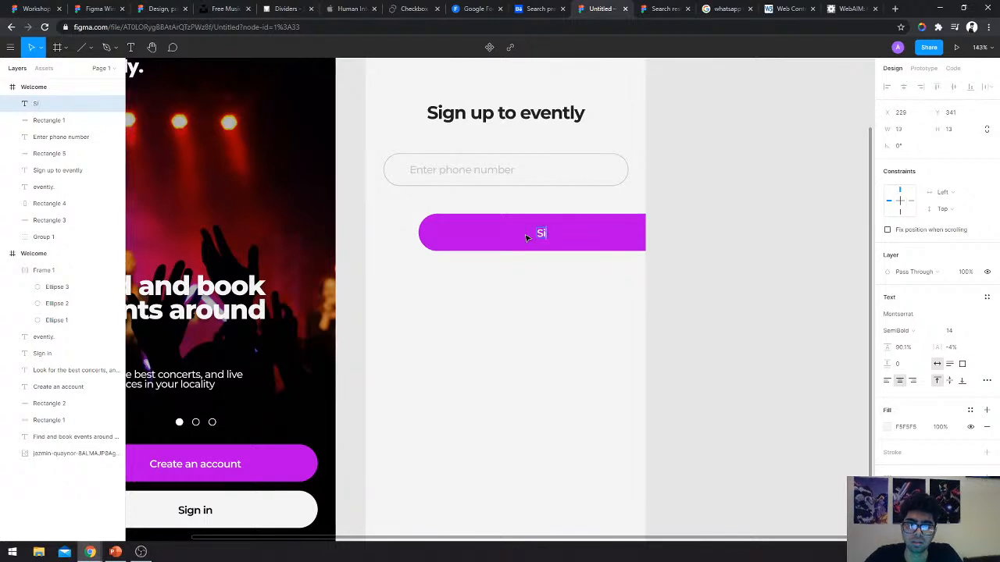
pyautogui.press('Escape')
pyautogui.keyDown('shift'); pyautogui.click(578, 236); pyautogui.keyUp('shift')
pyautogui.moveTo(601, 239); pyautogui.dragTo(571, 226)
pyautogui.click(676, 221)
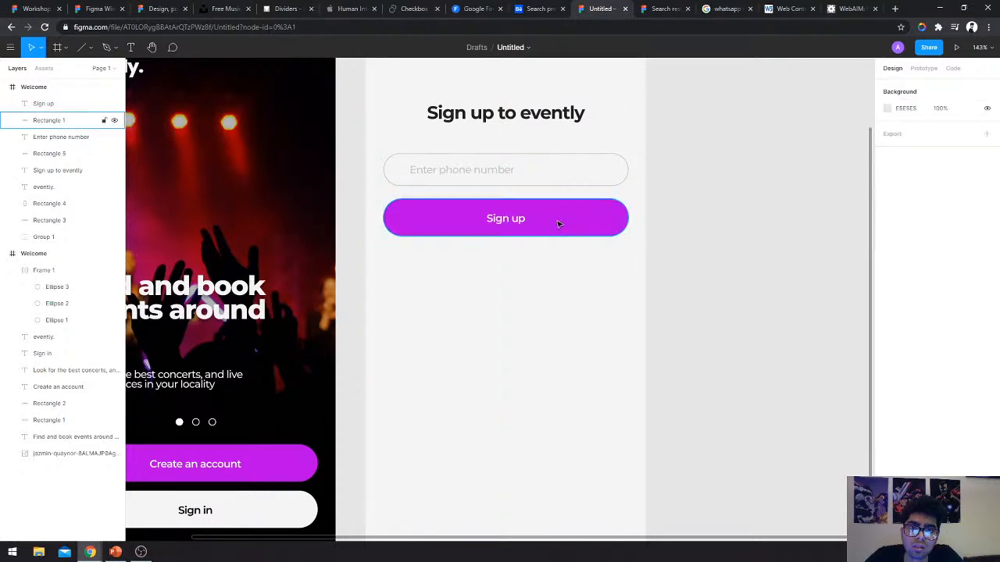
# Duplicate the "Enter phone number" text below the Sign up button, change it to "Or sign up with", and place it at about X 132, Y 431.
pyautogui.click(502, 170)
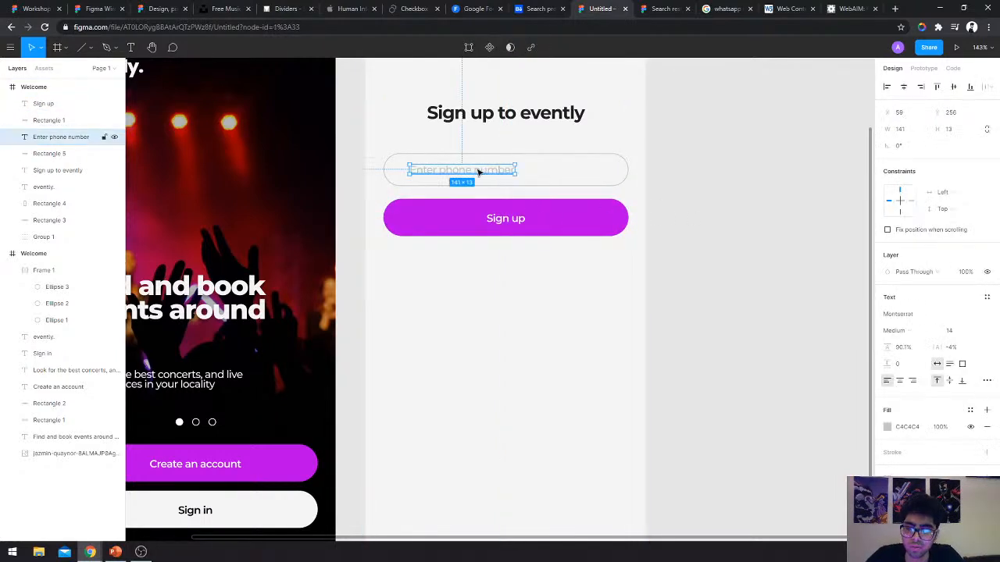
pyautogui.moveTo(479, 171); pyautogui.dragTo(523, 294)
pyautogui.doubleClick(522, 291)
pyautogui.write('Or sign up with')
pyautogui.press('Escape')
pyautogui.moveTo(523, 292); pyautogui.dragTo(530, 303)
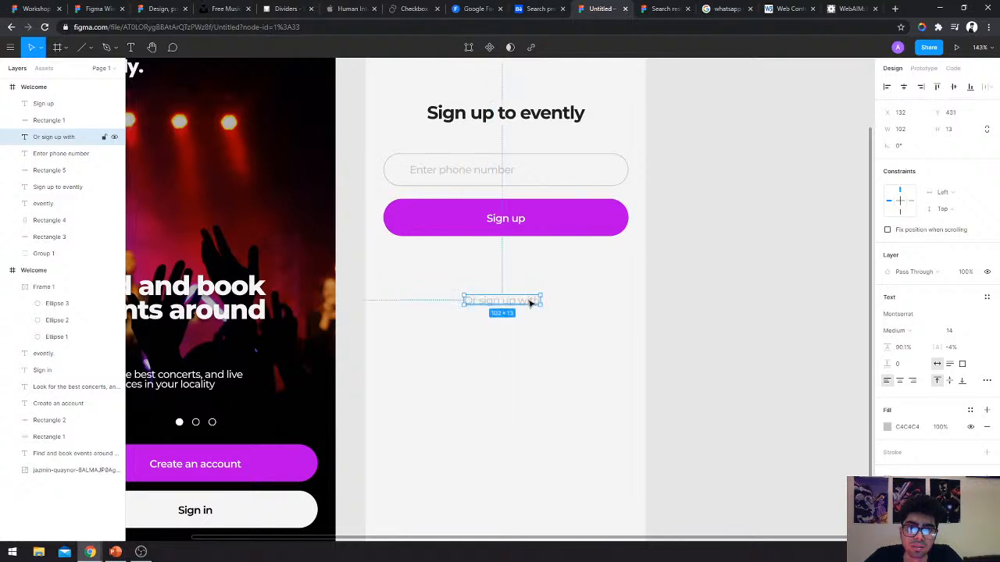
pyautogui.click(675, 320)
# Draw a gray rectangle about 84 × 46 below "Or sign up with" and make two copies, spanning the width of the Sign up button.
pyautogui.scroll(-3, 675, 319)
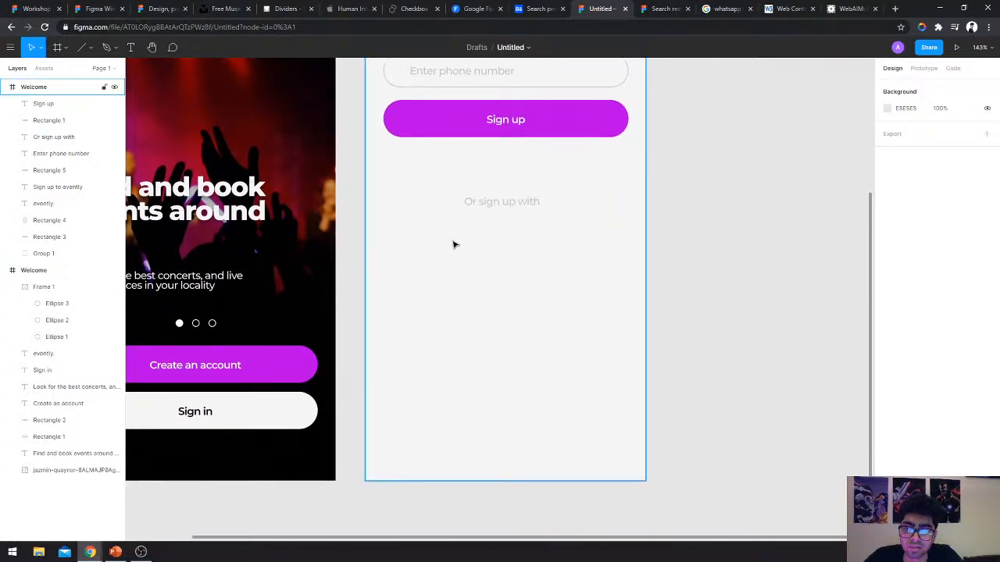
pyautogui.press('r')
pyautogui.moveTo(375, 263)
pyautogui.mouseDown()
pyautogui.moveTo(460, 299)
pyautogui.moveTo(417, 284)
pyautogui.moveTo(600, 283)
pyautogui.mouseUp()
pyautogui.hotkey('ctrl', 'v')
pyautogui.hotkey('ctrl', 'v')
# Try to distribute the spacing between the gray rectangles.
pyautogui.moveTo(685, 296); pyautogui.dragTo(364, 285)
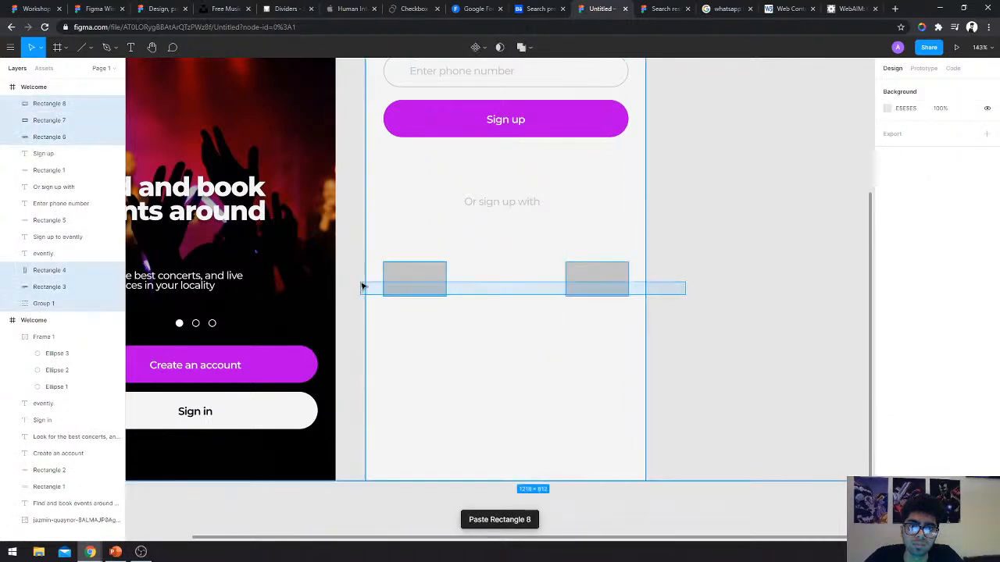
pyautogui.keyDown('shift'); pyautogui.click(68, 301); pyautogui.keyUp('shift')
pyautogui.keyDown('shift'); pyautogui.click(63, 286); pyautogui.keyUp('shift')
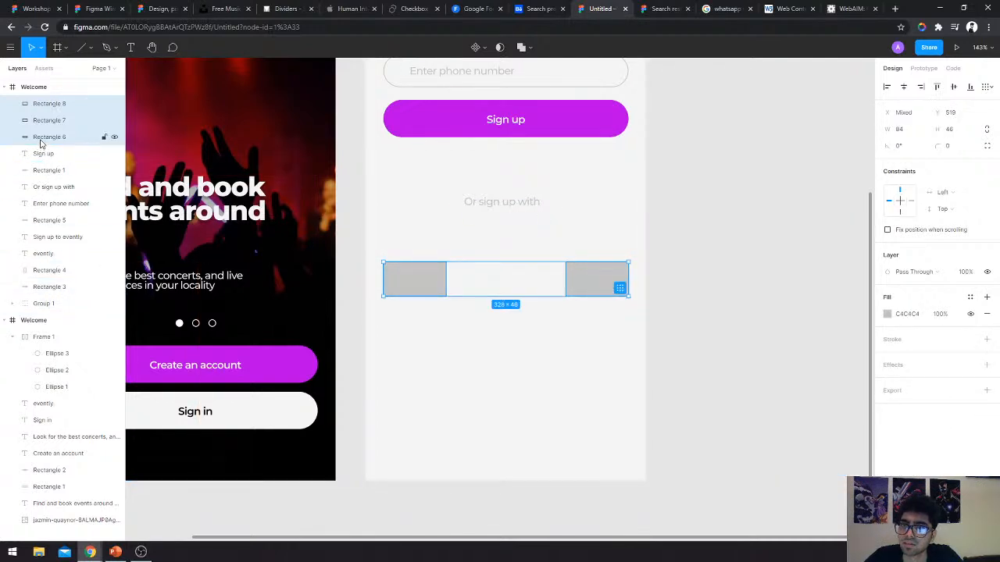
pyautogui.keyDown('shift'); pyautogui.click(42, 138); pyautogui.keyUp('shift')
pyautogui.click(987, 86)
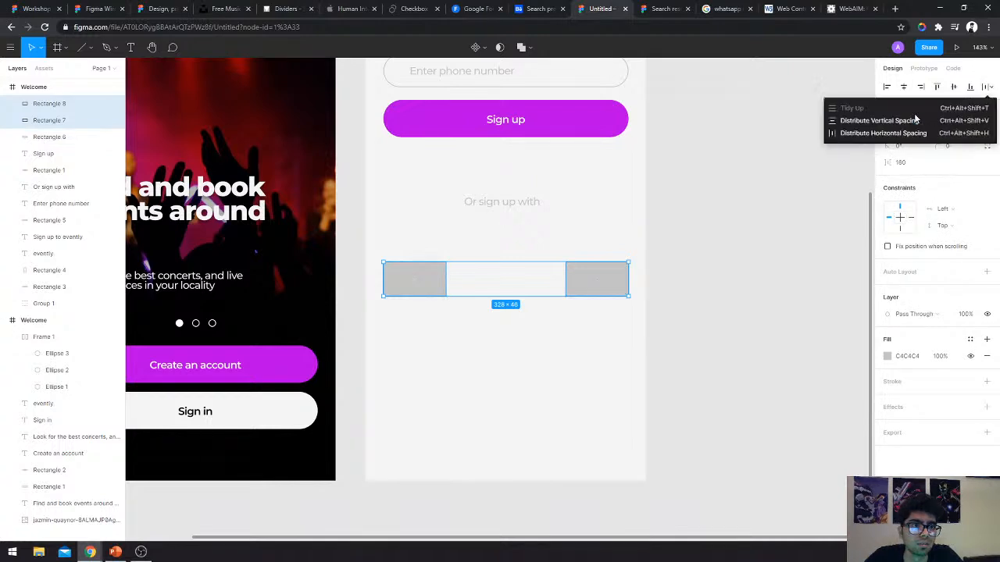
pyautogui.click(919, 120)
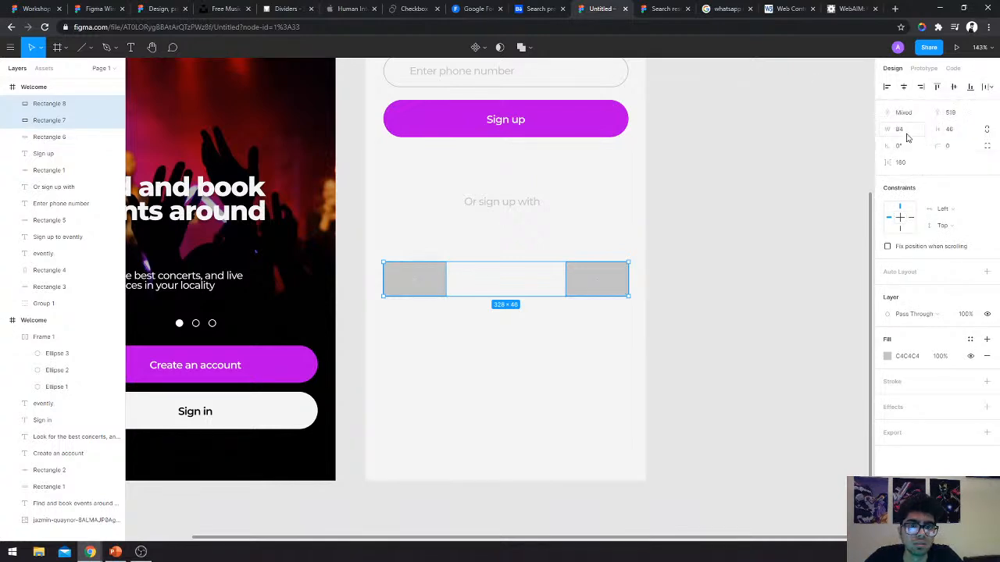
pyautogui.click(642, 261)
# Move one of the overlapping gray rectangles into the middle of the row, between the two outer ones.
pyautogui.click(430, 276)
pyautogui.moveTo(430, 277); pyautogui.dragTo(509, 278)
pyautogui.keyDown('shift'); pyautogui.click(602, 279); pyautogui.keyUp('shift')
pyautogui.keyDown('shift'); pyautogui.click(439, 288); pyautogui.keyUp('shift')
pyautogui.click(719, 274)
# Move the three gray rectangles up together to Y 472, close beneath the "Or sign up with" text.
pyautogui.scroll(3, 719, 274)
pyautogui.click(598, 403)
pyautogui.click(507, 412)
pyautogui.keyDown('shift'); pyautogui.click(431, 409); pyautogui.keyUp('shift')
pyautogui.keyDown('shift'); pyautogui.click(588, 411); pyautogui.keyUp('shift')
pyautogui.moveTo(591, 410); pyautogui.dragTo(589, 378)
pyautogui.click(703, 354)
pyautogui.scroll(-3, 707, 356)
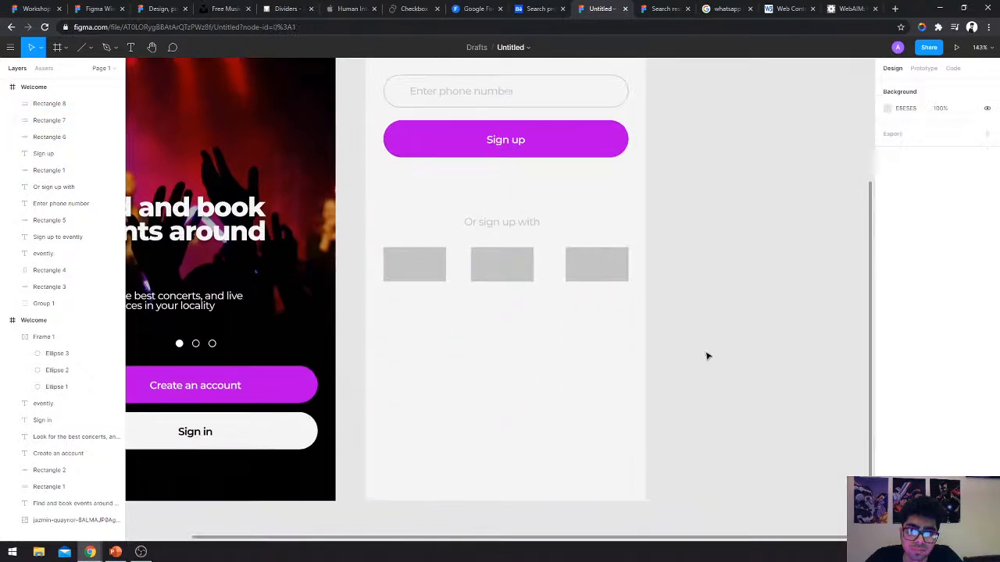
# Move the "Or sign up with" text and the three gray rectangles up together, closer to the Sign up button.
pyautogui.scroll(-5, 692, 286)
pyautogui.moveTo(692, 282); pyautogui.dragTo(535, 248)
pyautogui.click(695, 261)
pyautogui.click(628, 275)
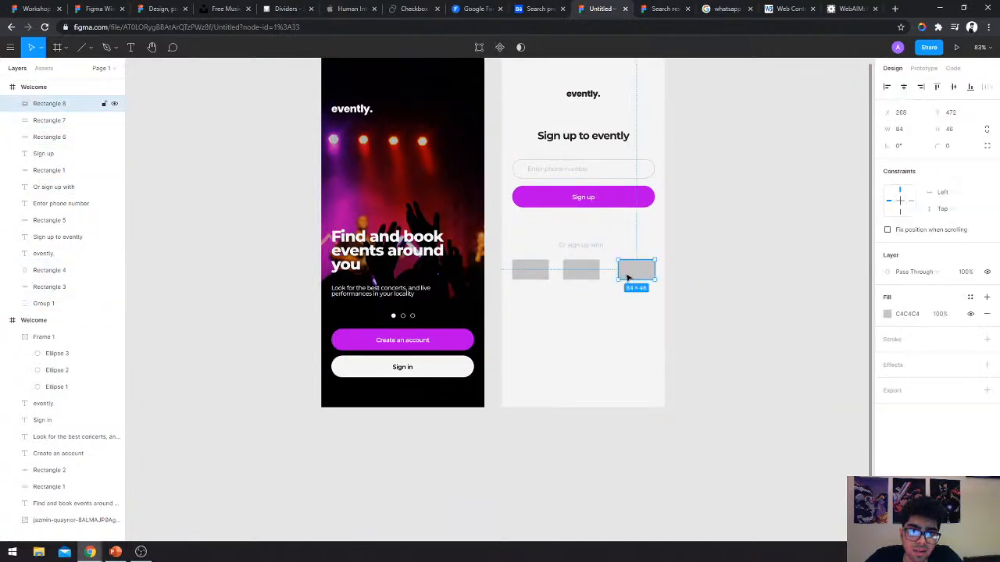
pyautogui.keyDown('shift'); pyautogui.click(582, 271); pyautogui.keyUp('shift')
pyautogui.keyDown('shift'); pyautogui.click(540, 271); pyautogui.keyUp('shift')
pyautogui.keyDown('shift'); pyautogui.click(584, 247); pyautogui.keyUp('shift')
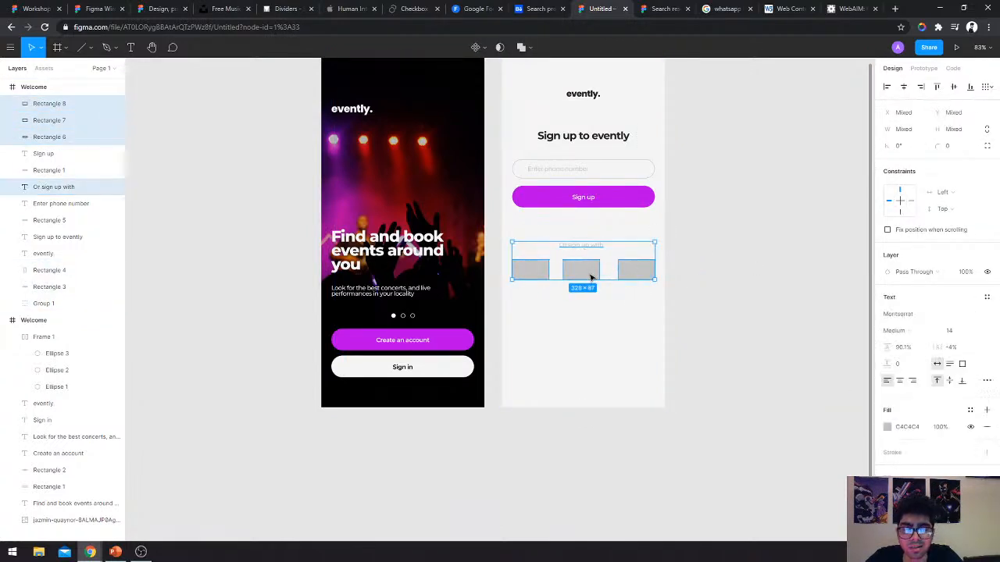
pyautogui.moveTo(592, 277); pyautogui.dragTo(591, 260)
pyautogui.press('shift')
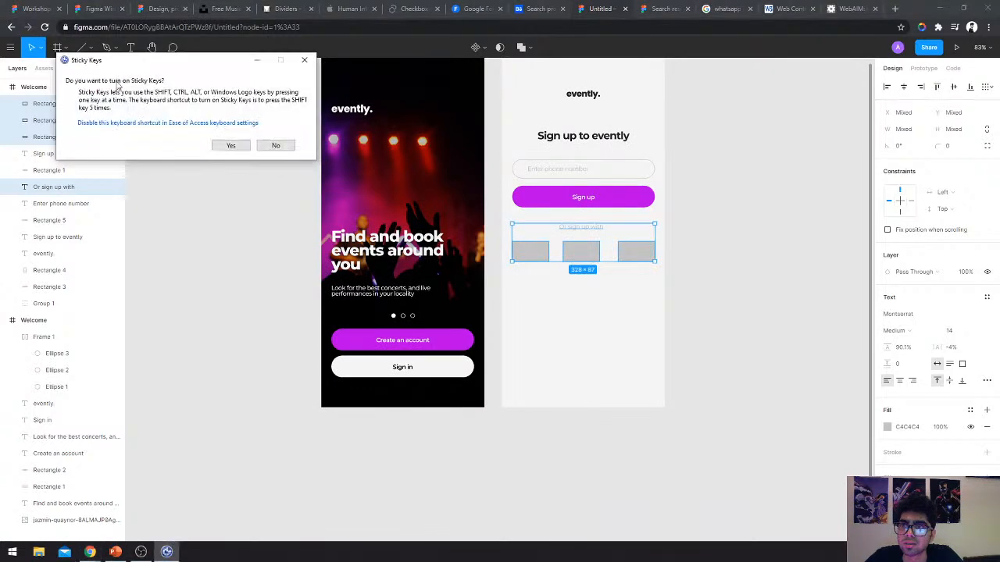
pyautogui.click(304, 59)
# Switch to the Workshop Sign Up Flow file and examine its sign-up overlay and phone verification screens.
pyautogui.click(28, 12)
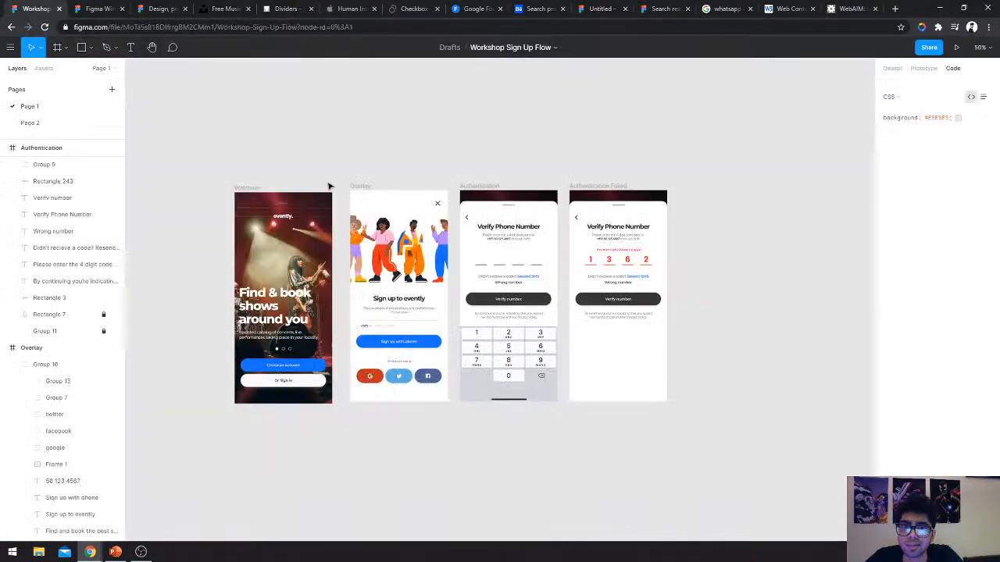
pyautogui.scroll(5, 341, 297)
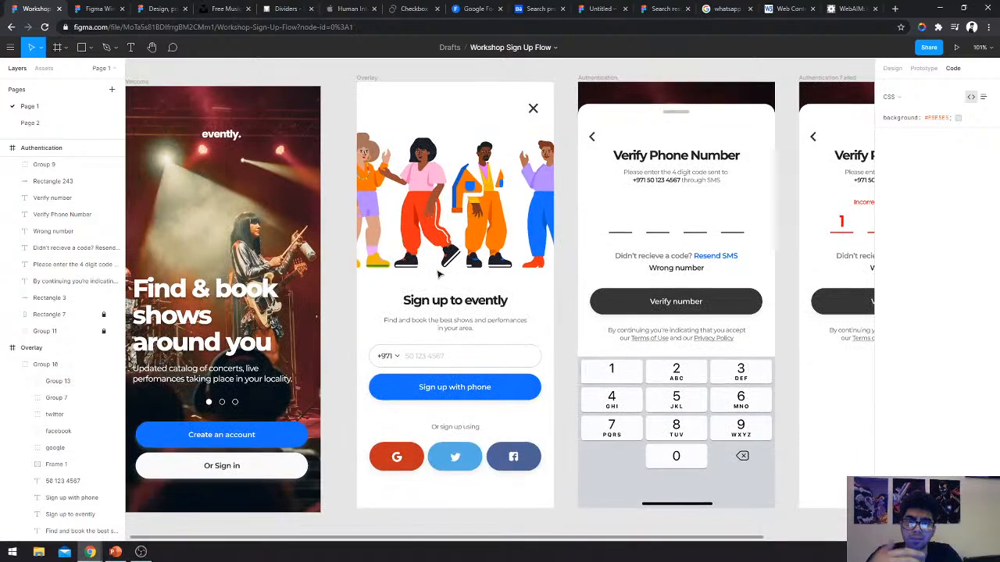
pyautogui.click(491, 198)
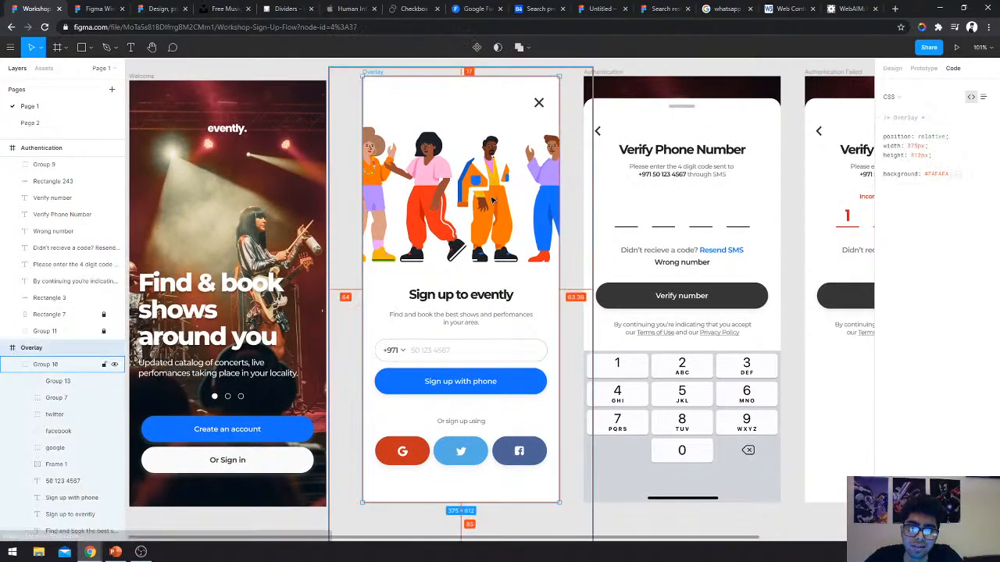
pyautogui.hscroll(-1, 465, 270)
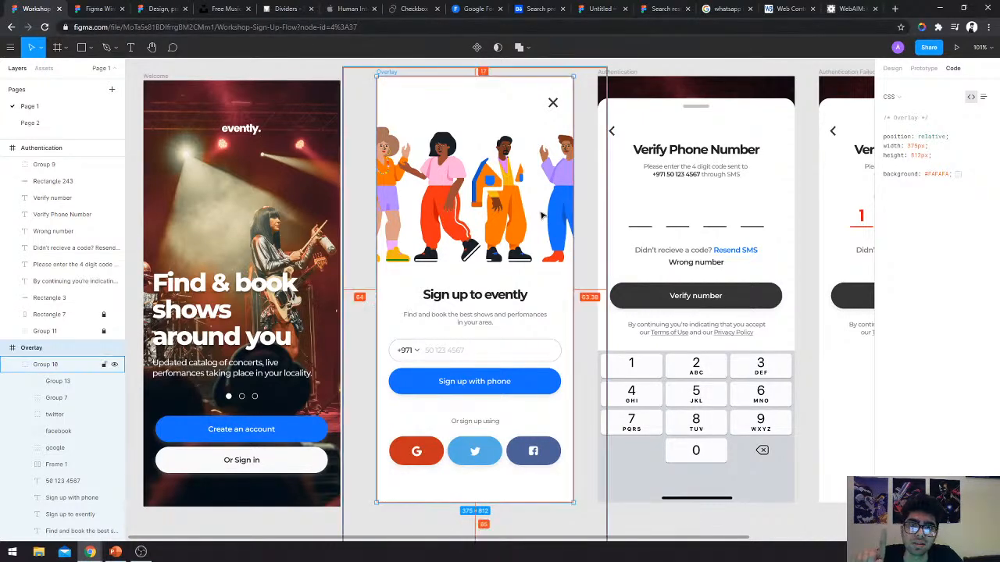
pyautogui.hscroll(5, 542, 215)
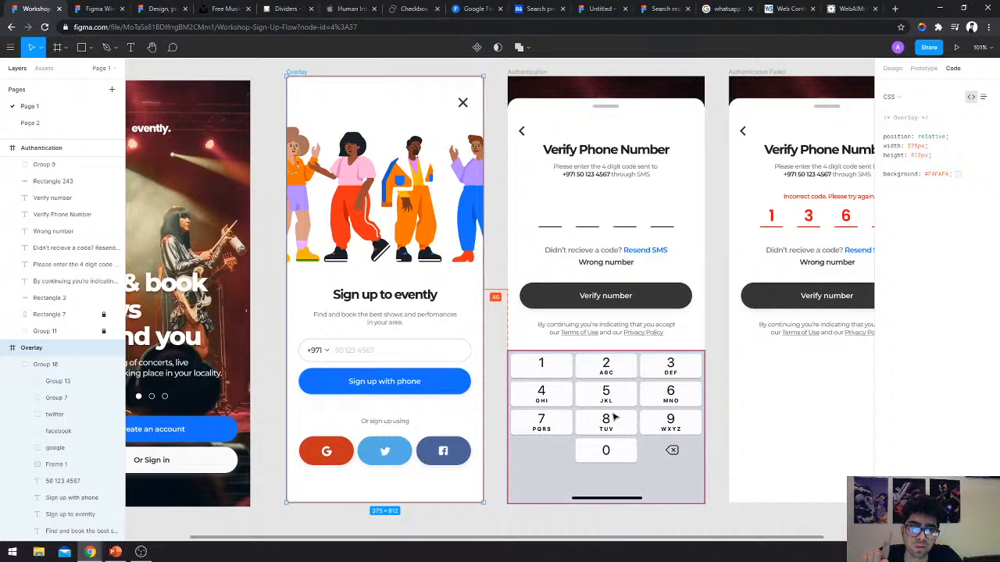
pyautogui.press('Return')
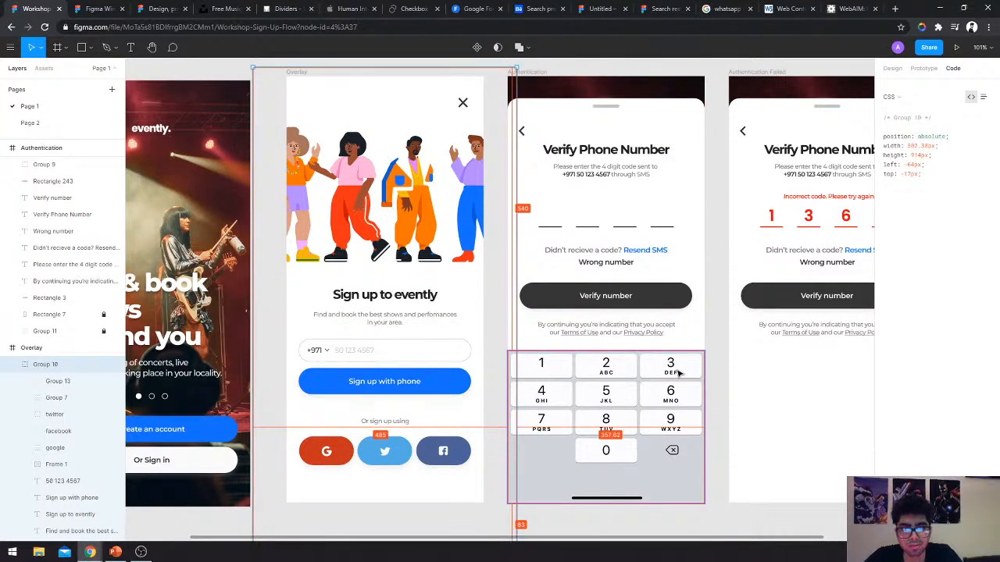
pyautogui.hscroll(2, 679, 373)
pyautogui.click(837, 438)
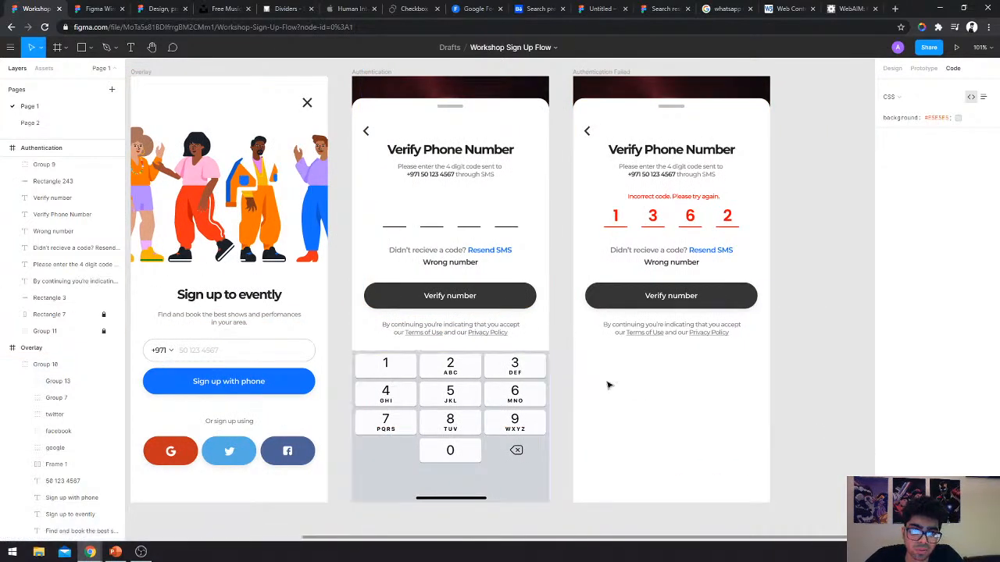
# Inspect the numeric keypad on the Authentication screen and look over the whole sign-up flow.
pyautogui.click(497, 420)
pyautogui.hscroll(-1, 498, 191)
pyautogui.hscroll(-1, 368, 333)
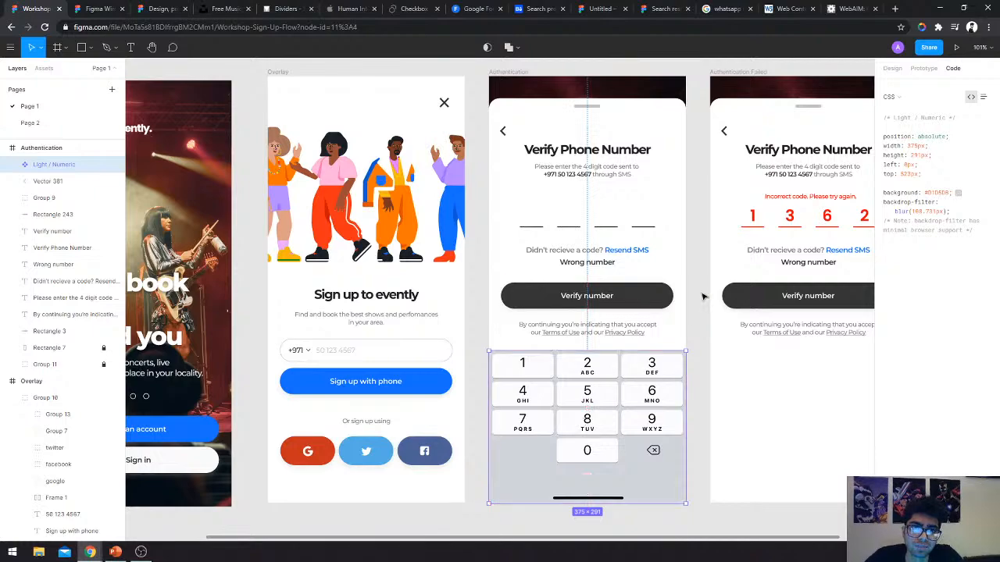
pyautogui.hscroll(2, 707, 295)
pyautogui.hscroll(2, 797, 294)
pyautogui.click(808, 221)
pyautogui.hscroll(-2, 808, 221)
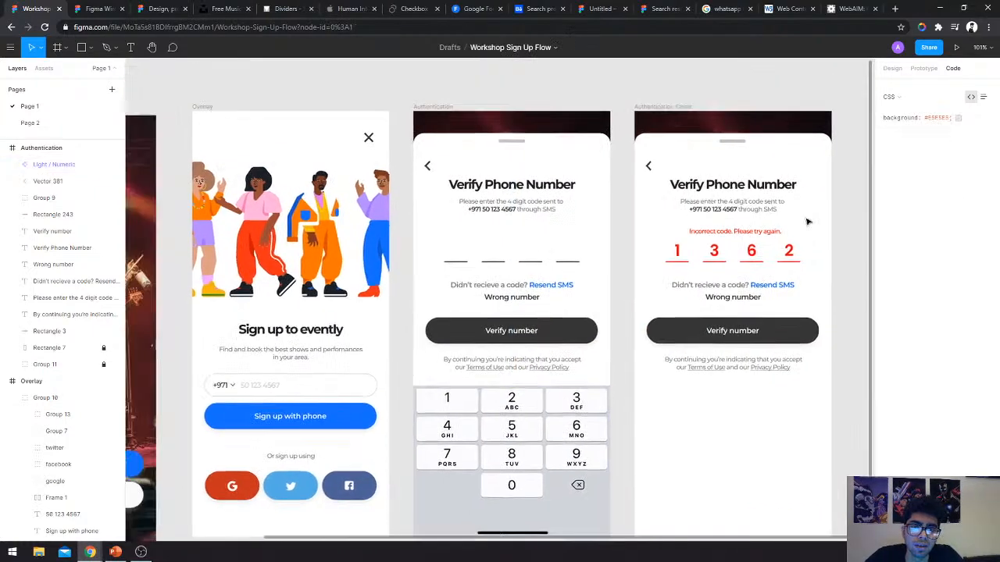
pyautogui.scroll(4, 578, 238)
pyautogui.hotkey('shift', '1')
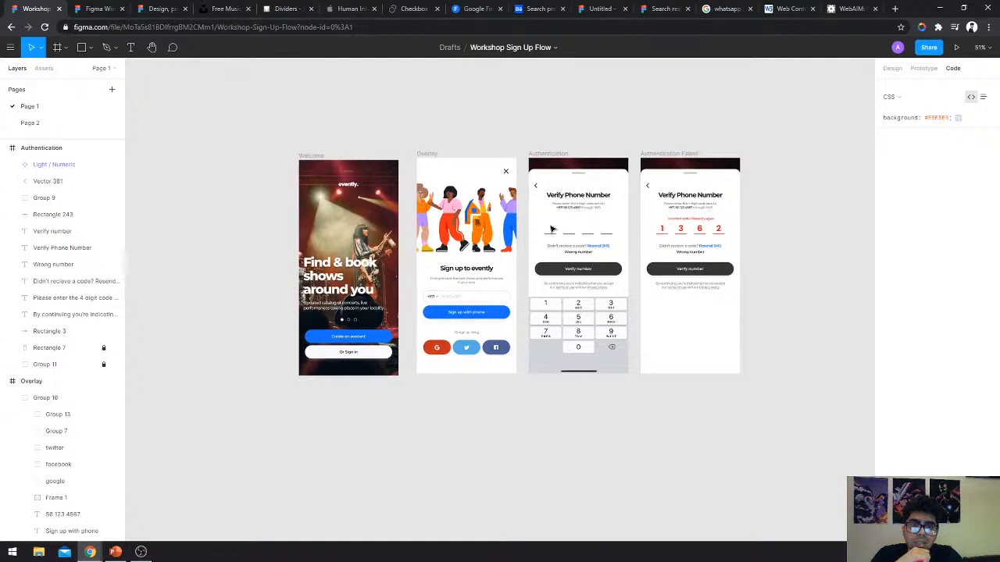
# Examine the Authentication screen up close and compare it with the Overlay and Authentication Failed screens.
pyautogui.scroll(5, 551, 229)
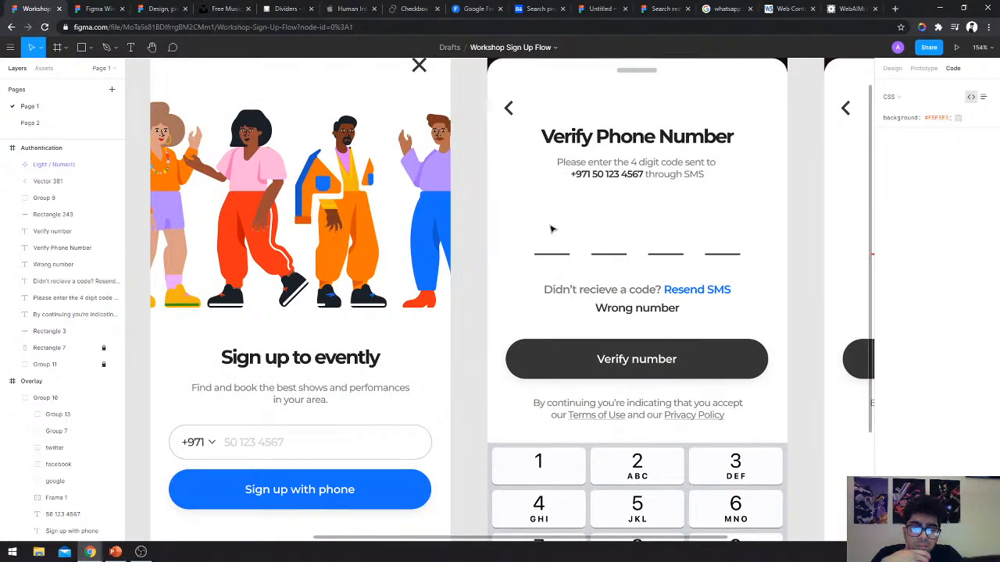
pyautogui.hotkey('shift', '1')
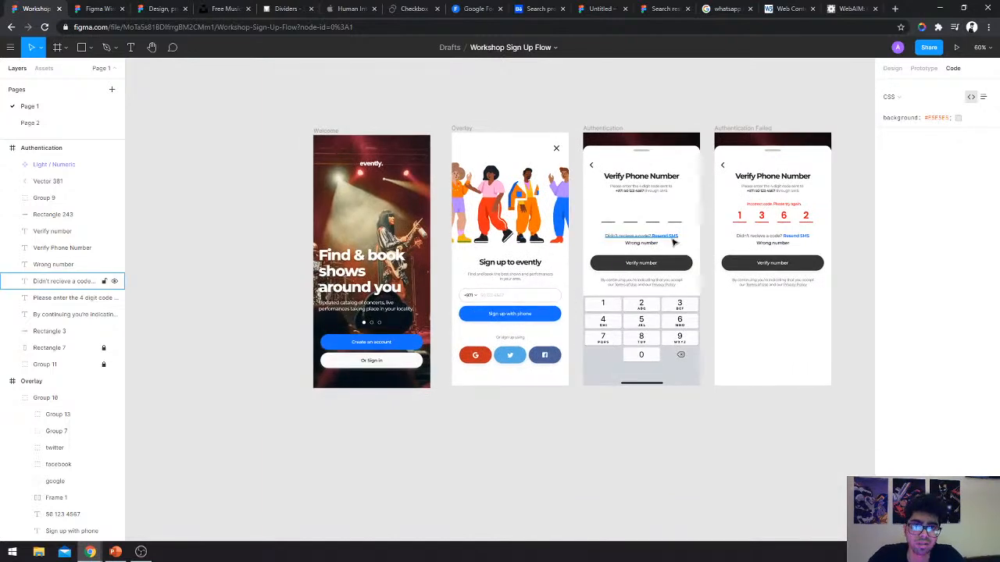
pyautogui.scroll(3, 673, 243)
pyautogui.hscroll(1, 674, 243)
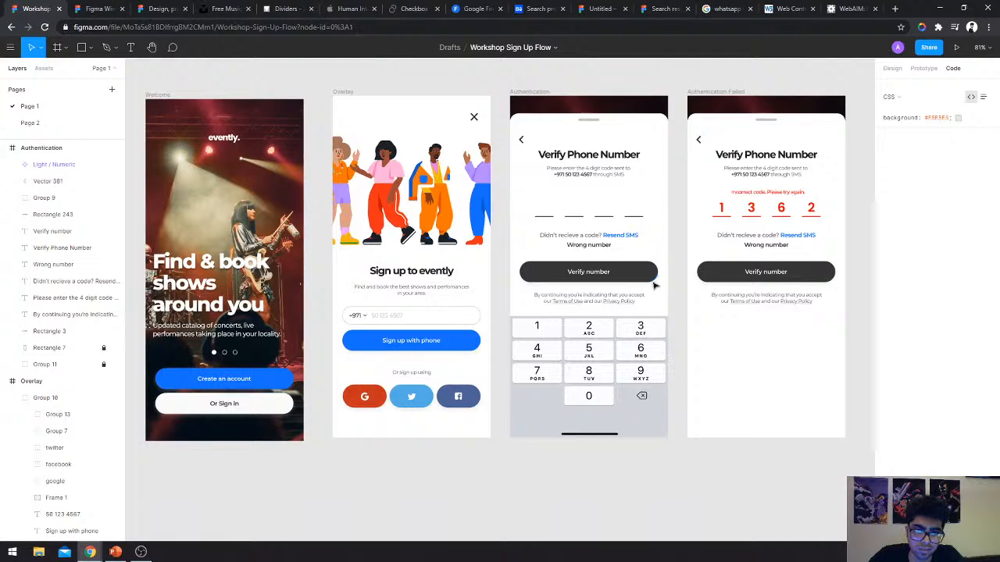
pyautogui.hscroll(1, 703, 250)
pyautogui.scroll(1, 703, 250)
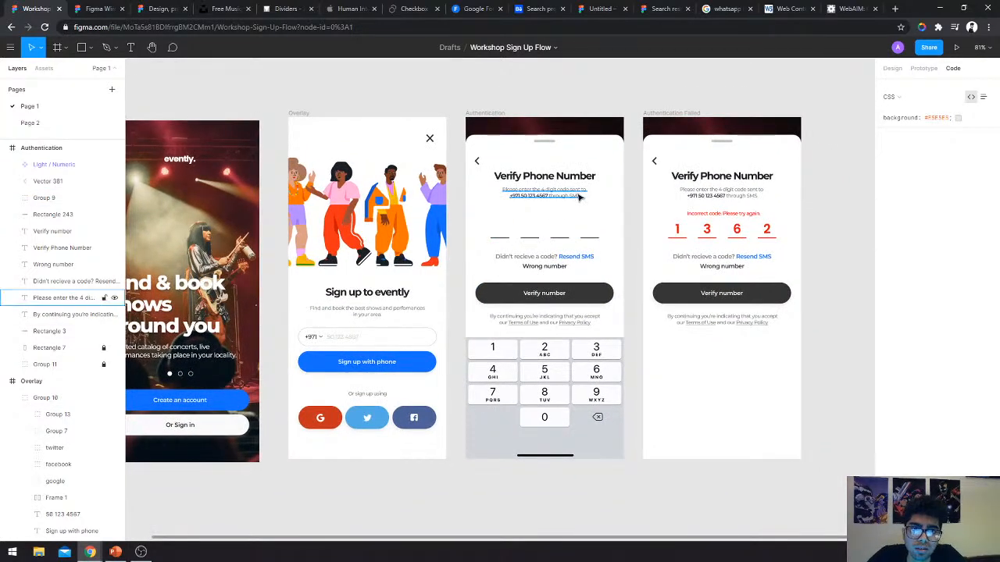
pyautogui.scroll(-1, 579, 197)
pyautogui.hscroll(1, 579, 197)
pyautogui.hscroll(1, 566, 216)
pyautogui.scroll(1, 565, 217)
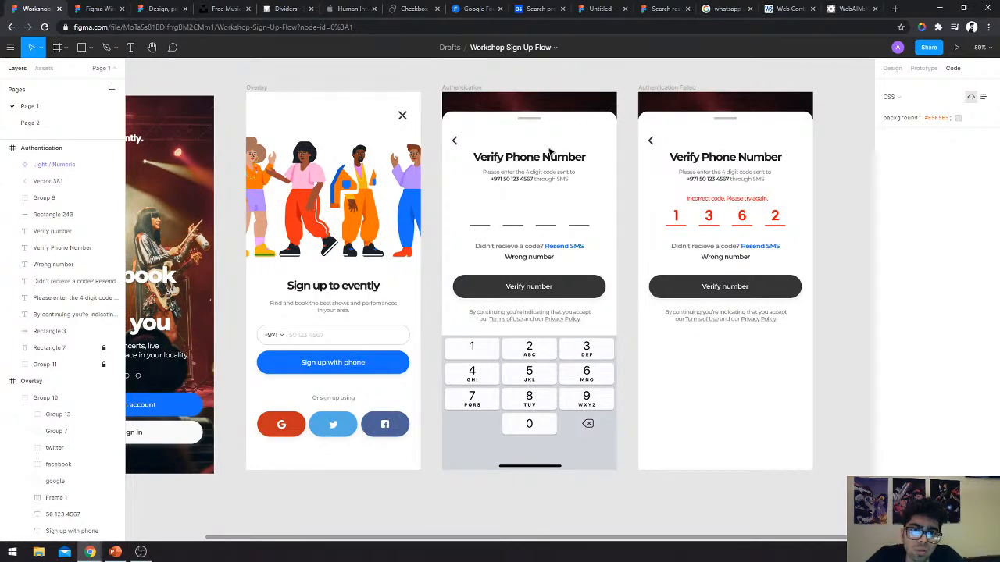
# Inspect the "Resend SMS" line and the "Wrong number" text with its spacing on the Authentication screen.
pyautogui.scroll(5, 531, 160)
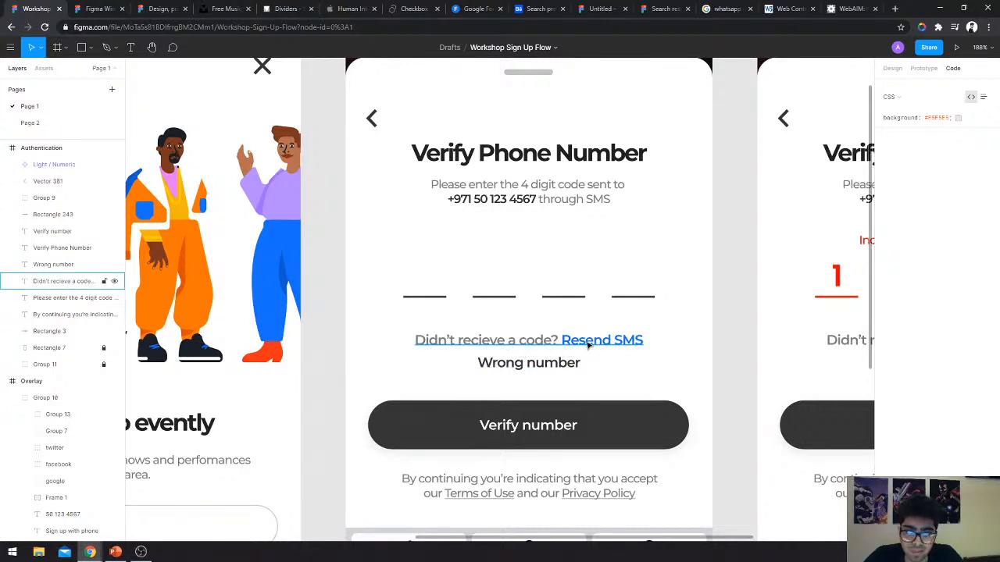
pyautogui.click(545, 372)
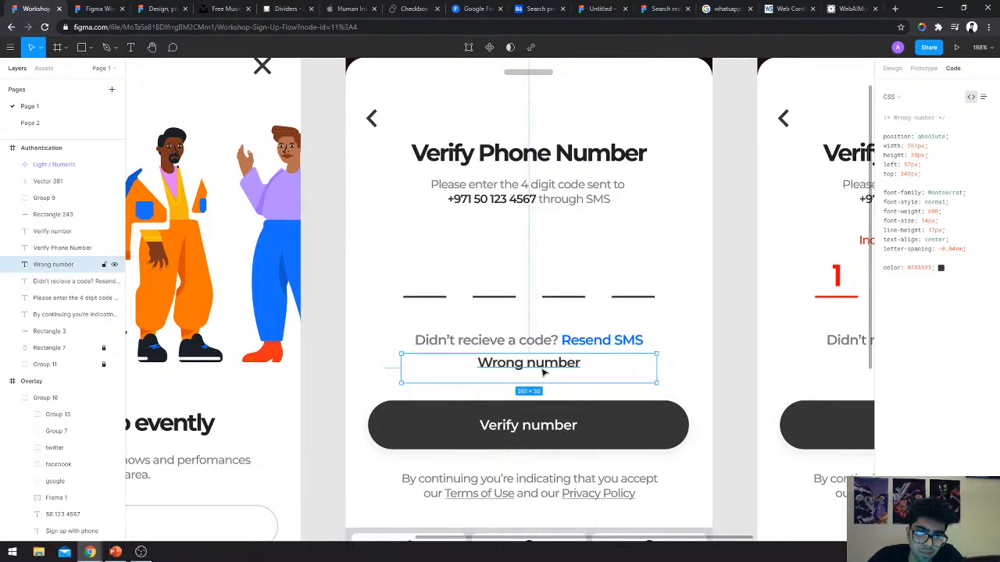
pyautogui.scroll(-2, 545, 373)
pyautogui.hscroll(3, 544, 373)
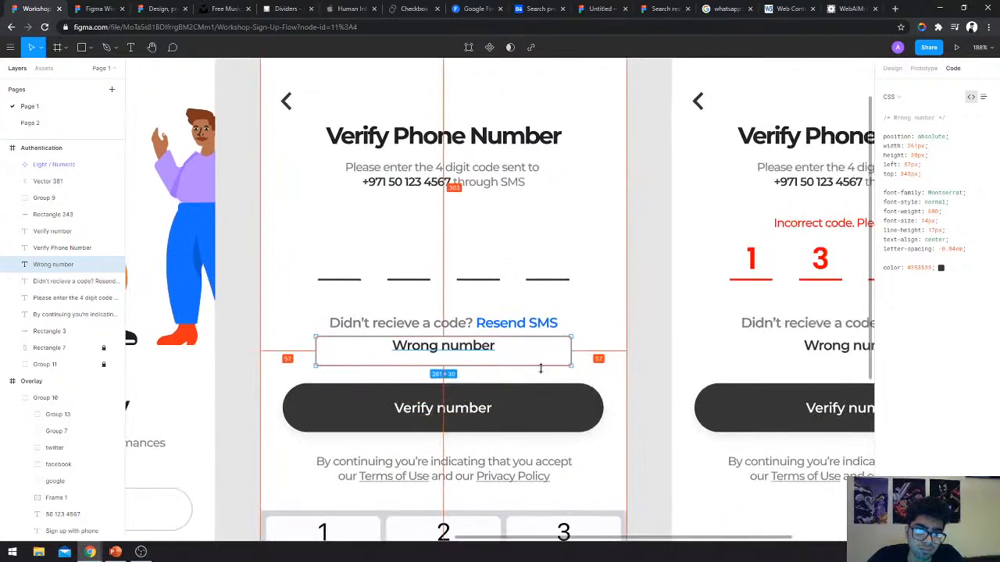
pyautogui.click(654, 362)
pyautogui.scroll(-3, 654, 362)
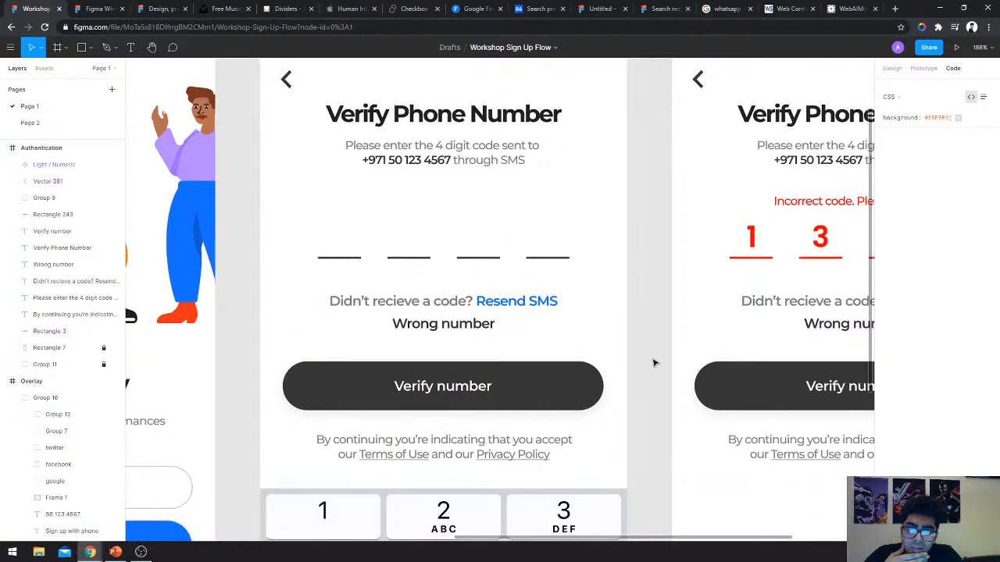
# Examine the Verify number button and the Terms of Use and Privacy Policy text in both verification screens.
pyautogui.keyDown('ctrl'); pyautogui.scroll(-5, 617, 403); pyautogui.keyUp('ctrl')
pyautogui.keyDown('ctrl'); pyautogui.scroll(8, 584, 403); pyautogui.keyUp('ctrl')
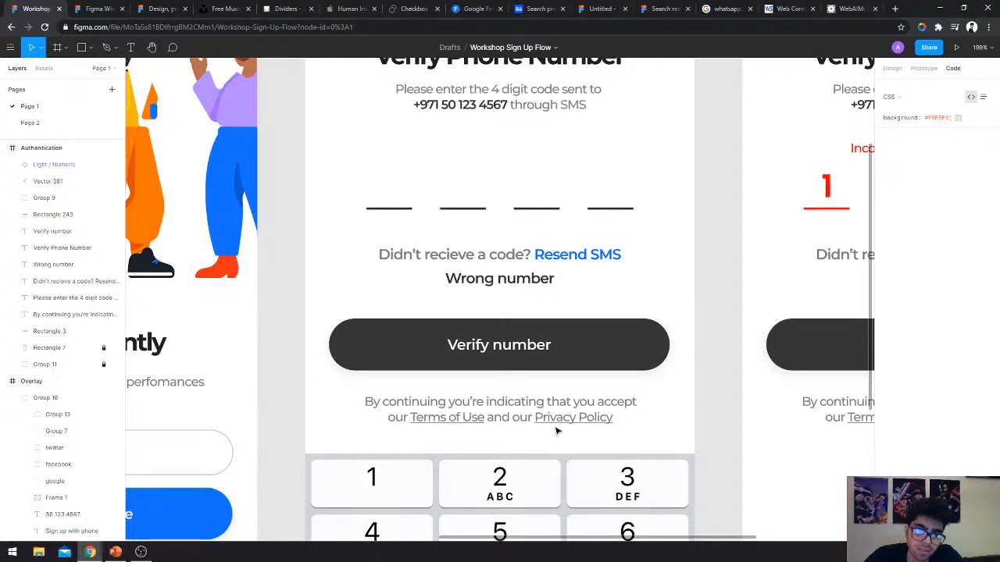
pyautogui.hscroll(2, 578, 417)
pyautogui.scroll(1, 578, 417)
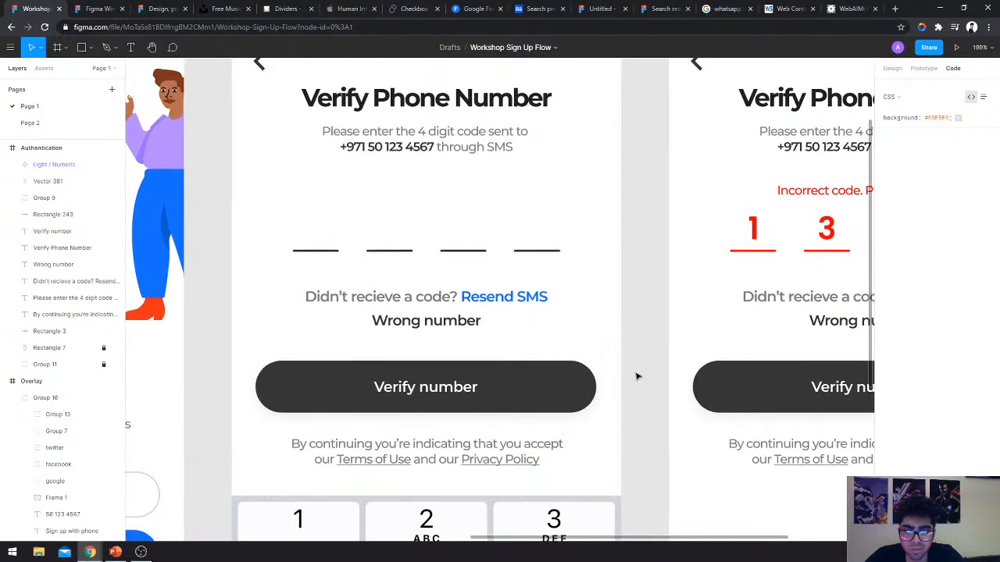
pyautogui.hscroll(1, 637, 377)
pyautogui.scroll(-5, 637, 377)
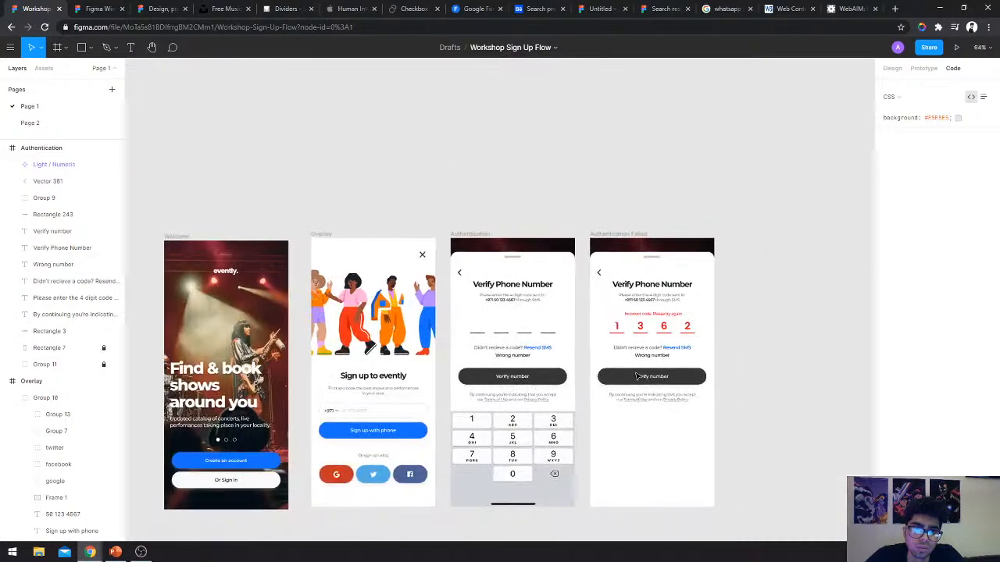
pyautogui.scroll(3, 610, 321)
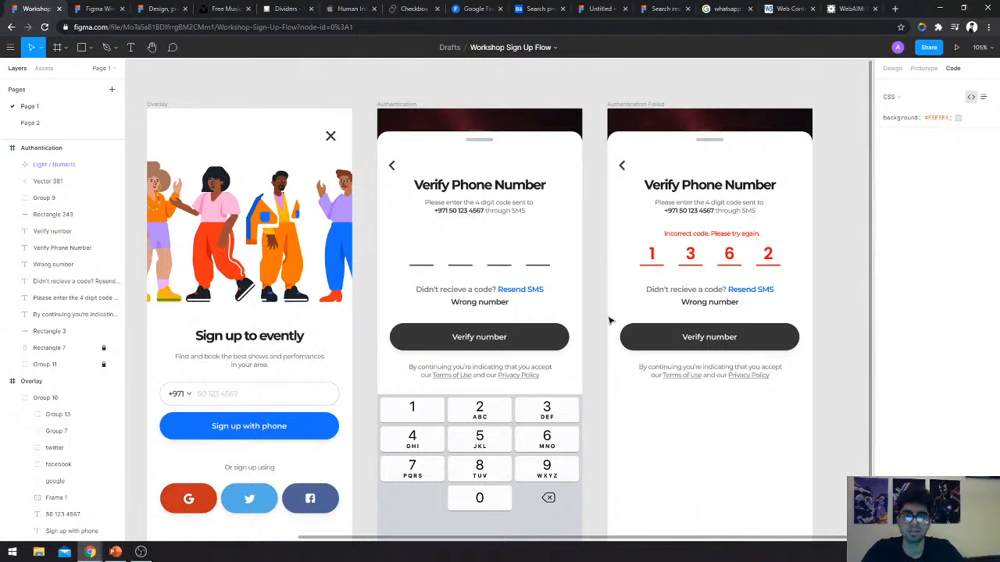
pyautogui.scroll(-1, 610, 320)
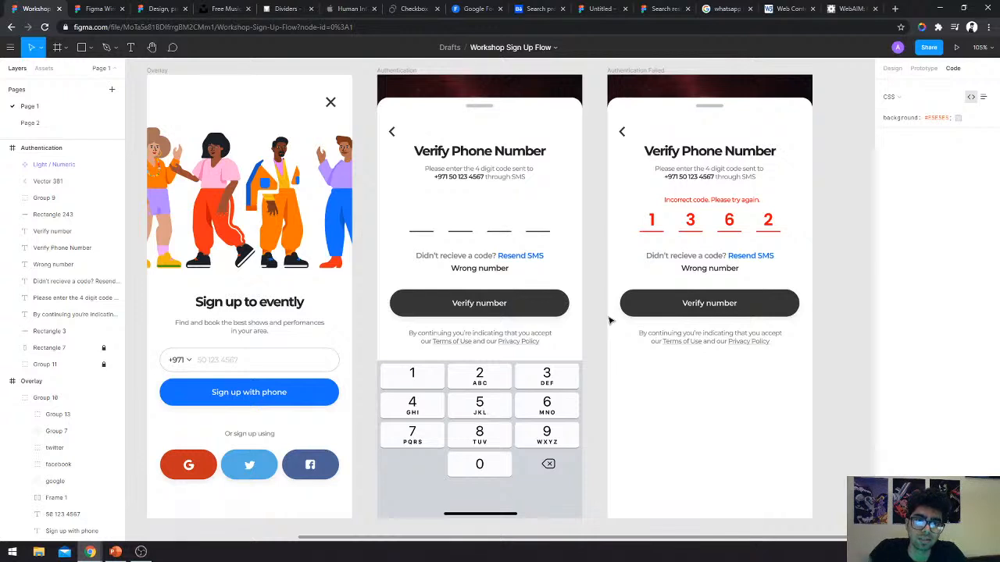
# Inspect the Authentication screen's keypad component and compare that screen closely with Authentication Failed.
pyautogui.click(529, 423)
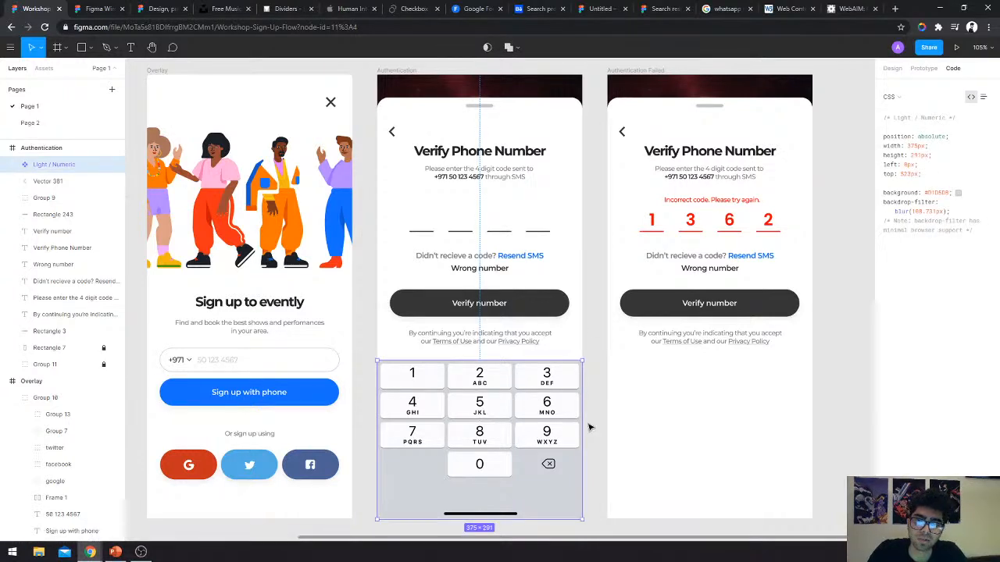
pyautogui.click(839, 437)
pyautogui.hscroll(2, 838, 437)
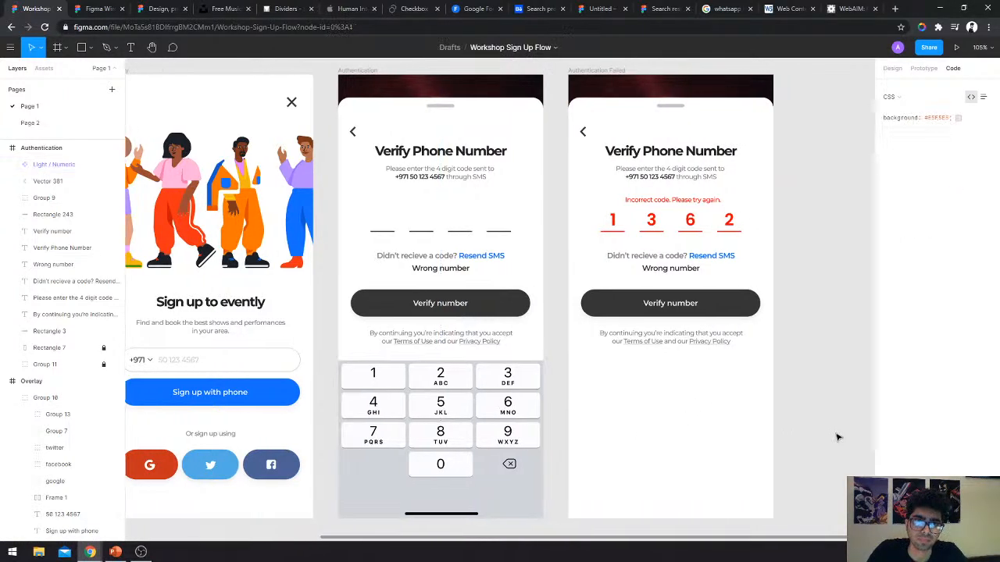
pyautogui.scroll(1, 836, 437)
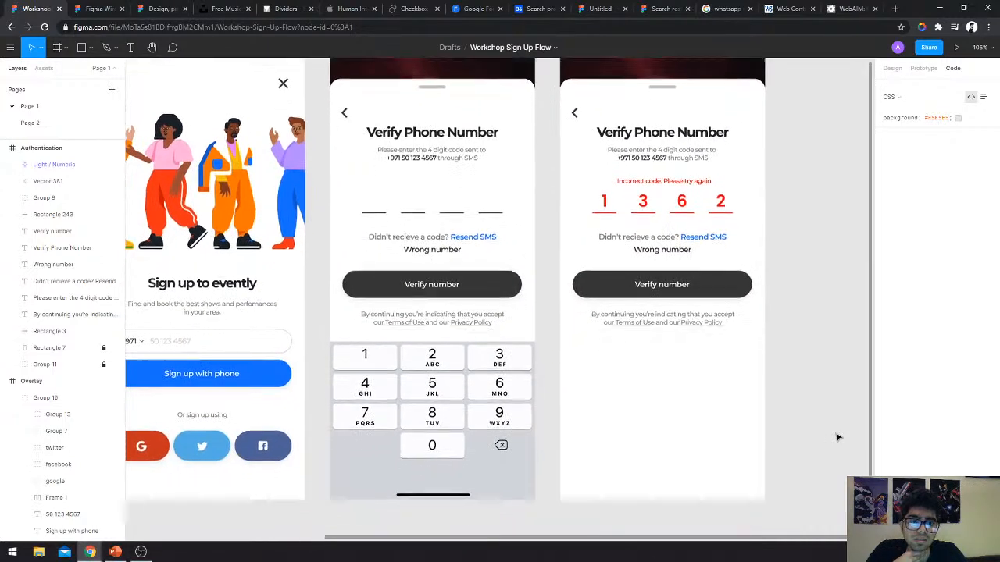
pyautogui.hscroll(3, 850, 335)
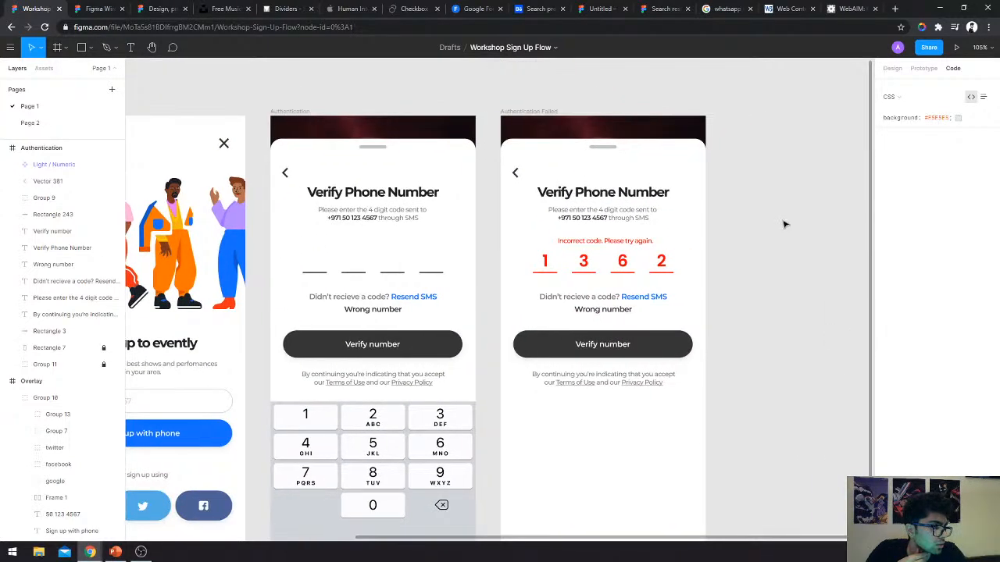
pyautogui.scroll(5, 736, 225)
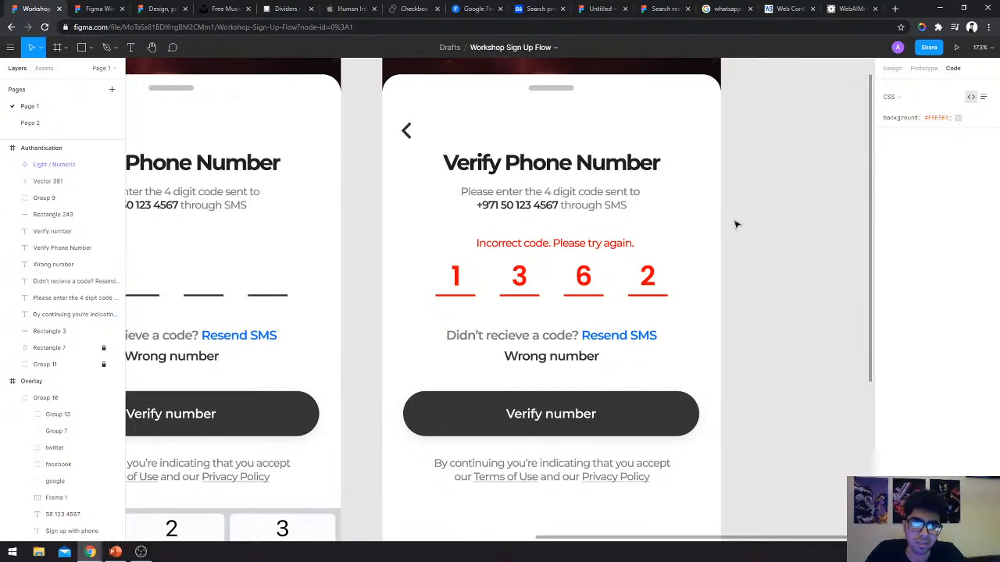
pyautogui.hscroll(-4, 736, 225)
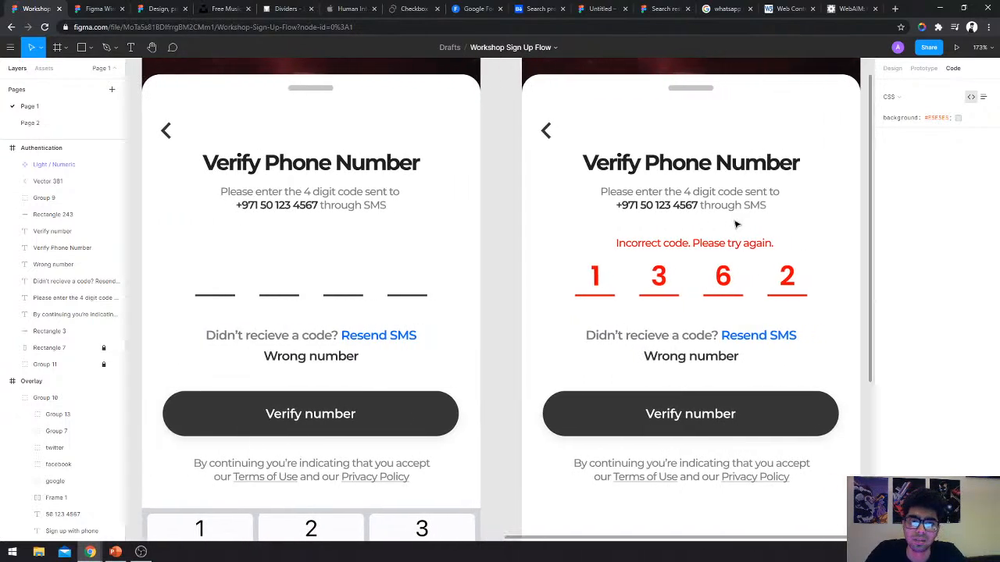
# Inspect the "Incorrect code. Please try again." error text and its spacing to the code digits on Authentication Failed.
pyautogui.hscroll(4, 735, 225)
pyautogui.click(663, 236)
pyautogui.click(772, 237)
pyautogui.click(614, 242)
pyautogui.press('alt')
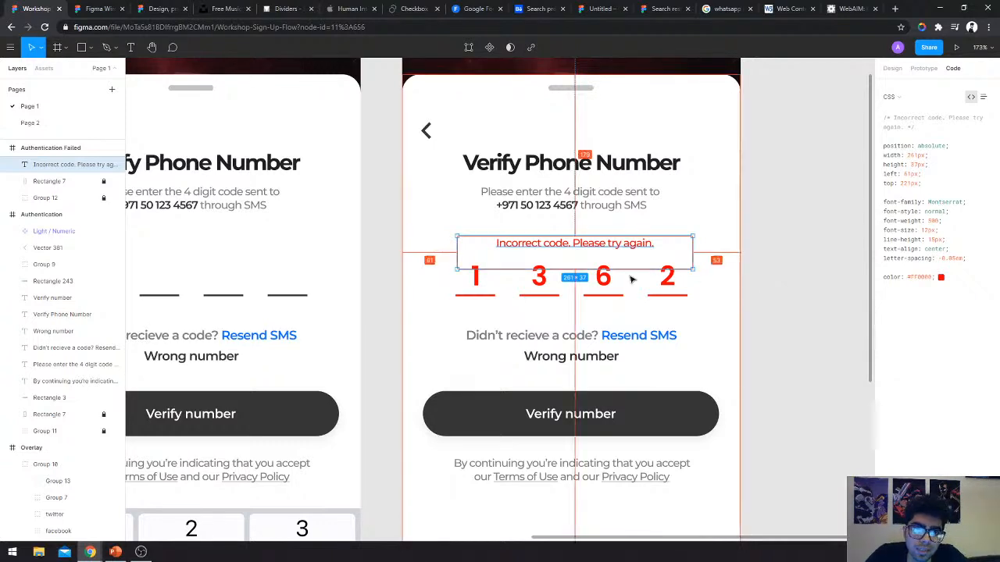
pyautogui.click(775, 310)
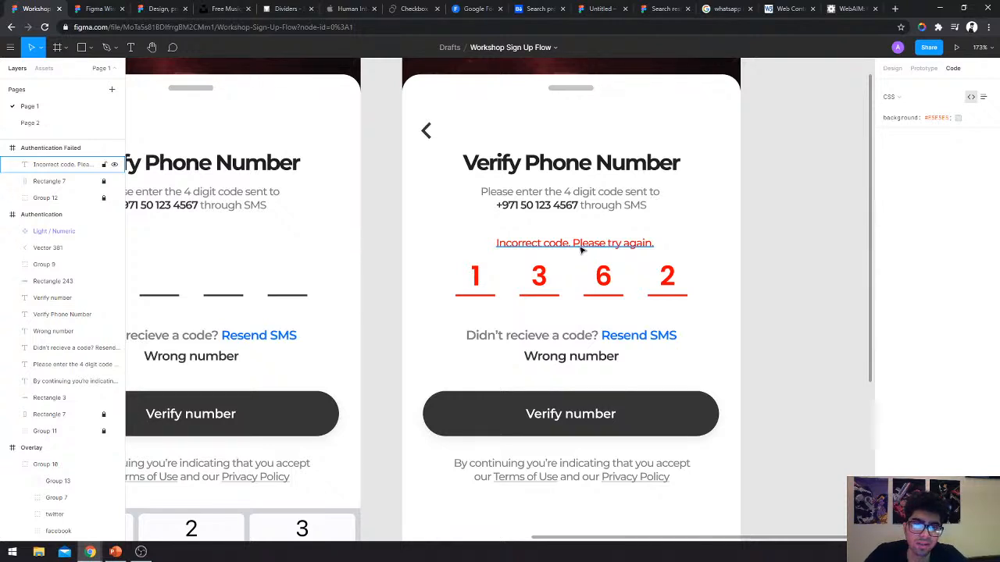
pyautogui.click(582, 250)
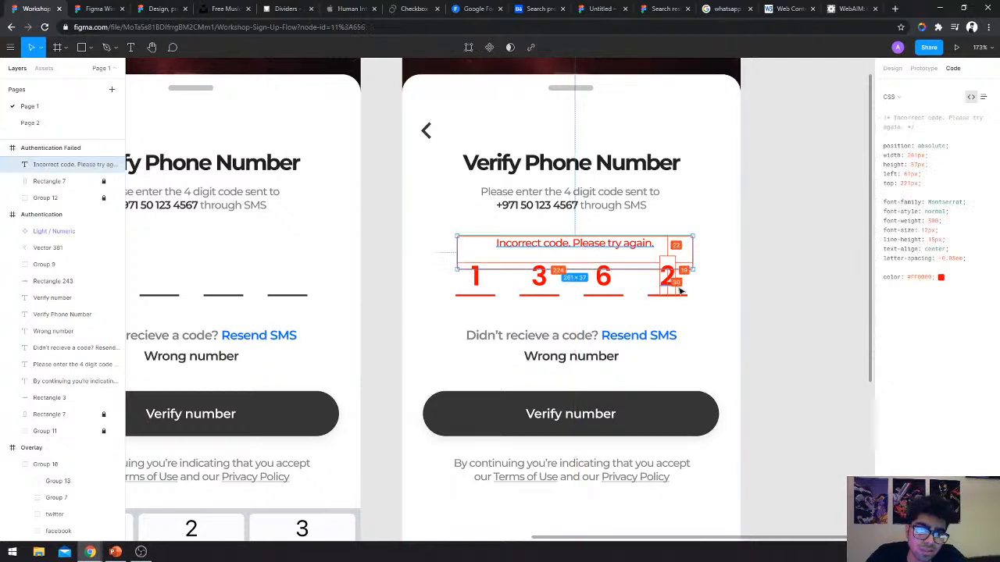
pyautogui.click(803, 333)
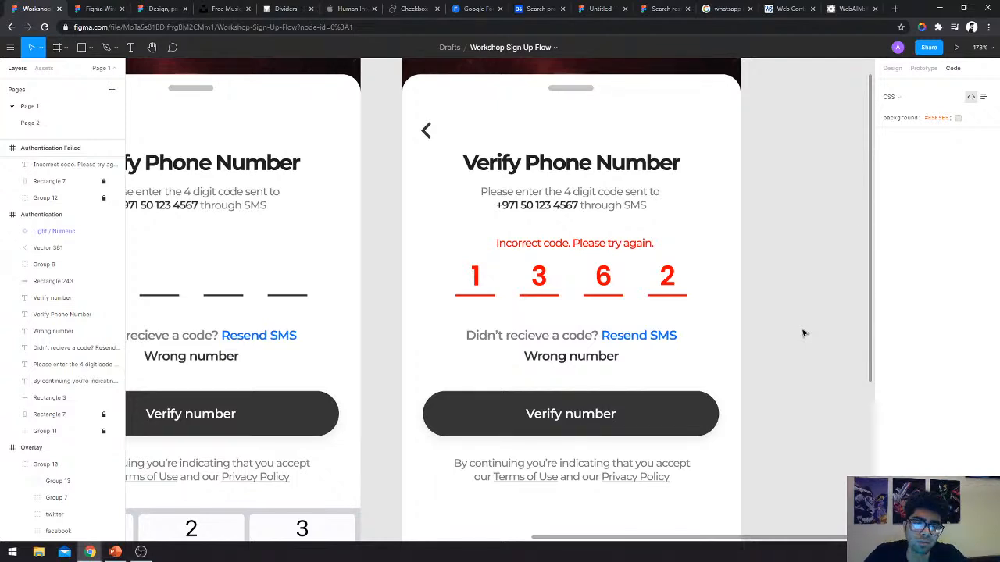
# View the sign-up overlay beside both verification screens at 100% zoom.
pyautogui.hotkey('shift', '0')
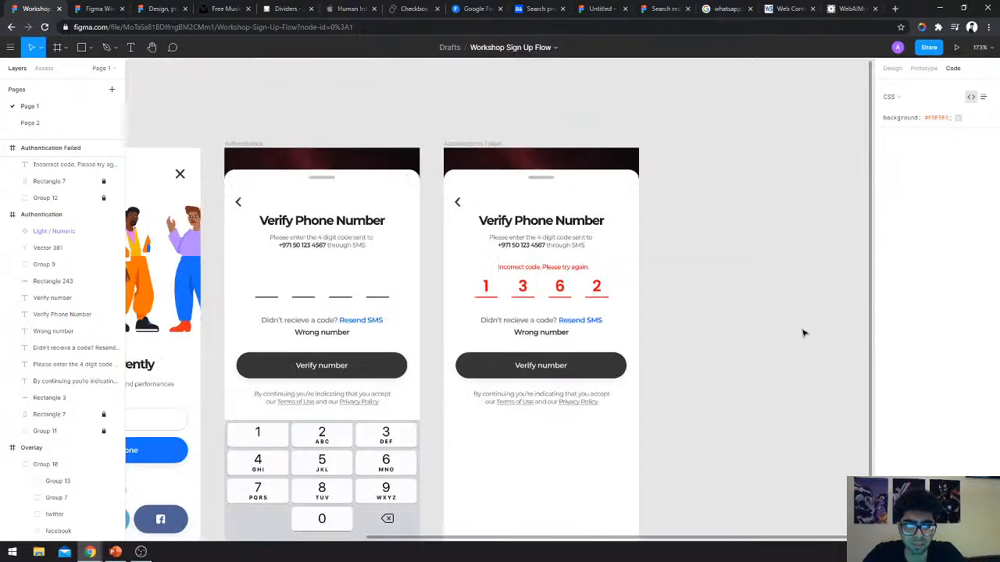
pyautogui.hotkey('ctrl', '-')
pyautogui.hotkey('ctrl', '+')
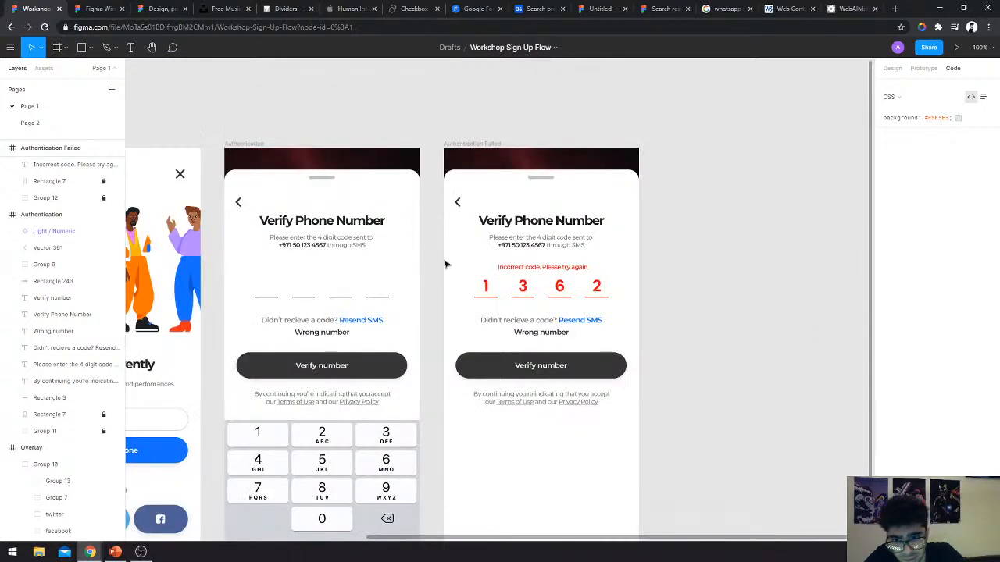
pyautogui.scroll(-1, 338, 226)
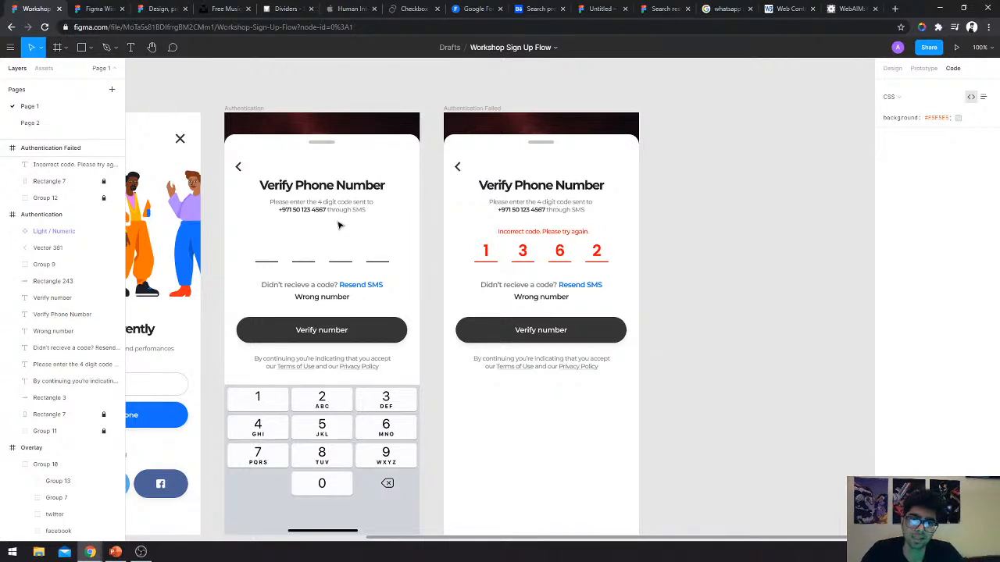
pyautogui.hscroll(-3, 339, 225)
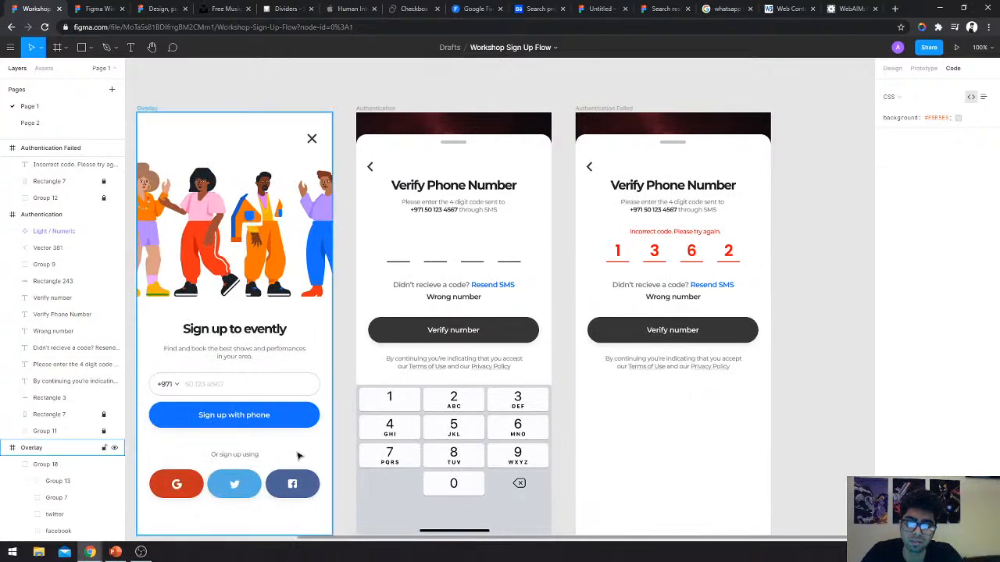
# Switch to PowerPoint to view the phone verification sequence diagram slide, and return to the Workshop Sign Up Flow file.
pyautogui.click(117, 553)
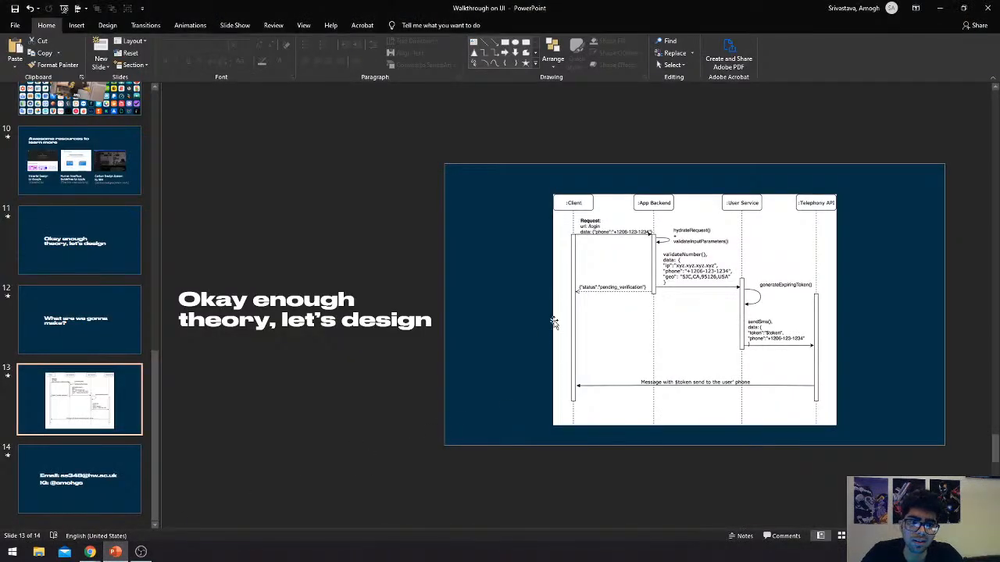
pyautogui.moveTo(90, 552)
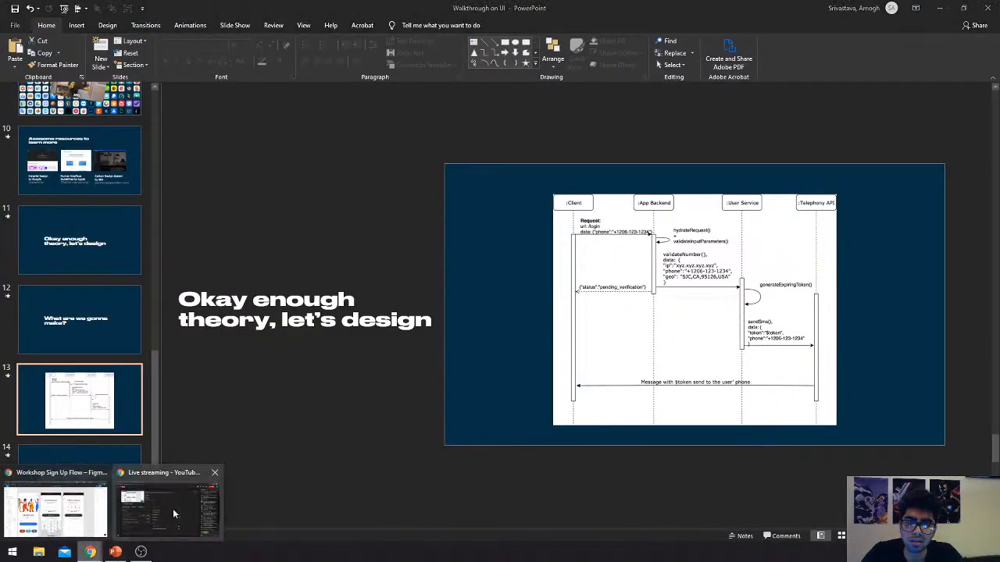
pyautogui.click(55, 511)
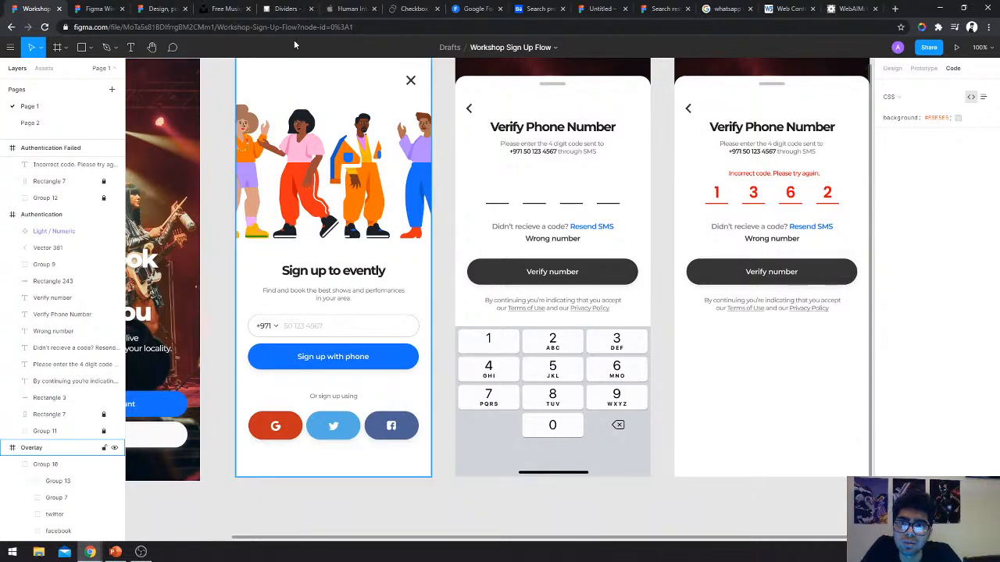
# Return to the Material Design components reference and open the Text fields page.
pyautogui.click(285, 8)
pyautogui.hotkey('alt', 'Left')
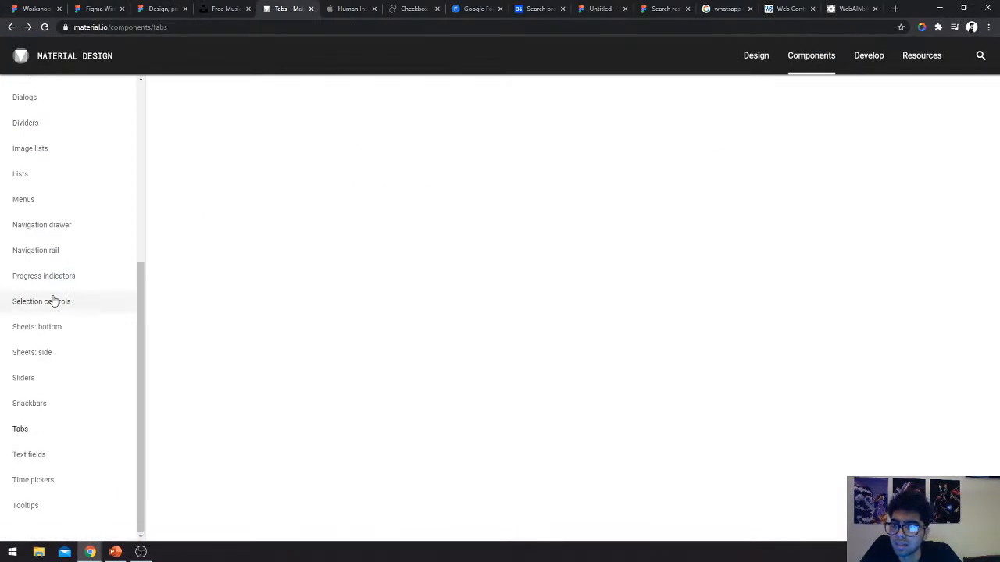
pyautogui.scroll(4, 56, 297)
pyautogui.scroll(-3, 39, 402)
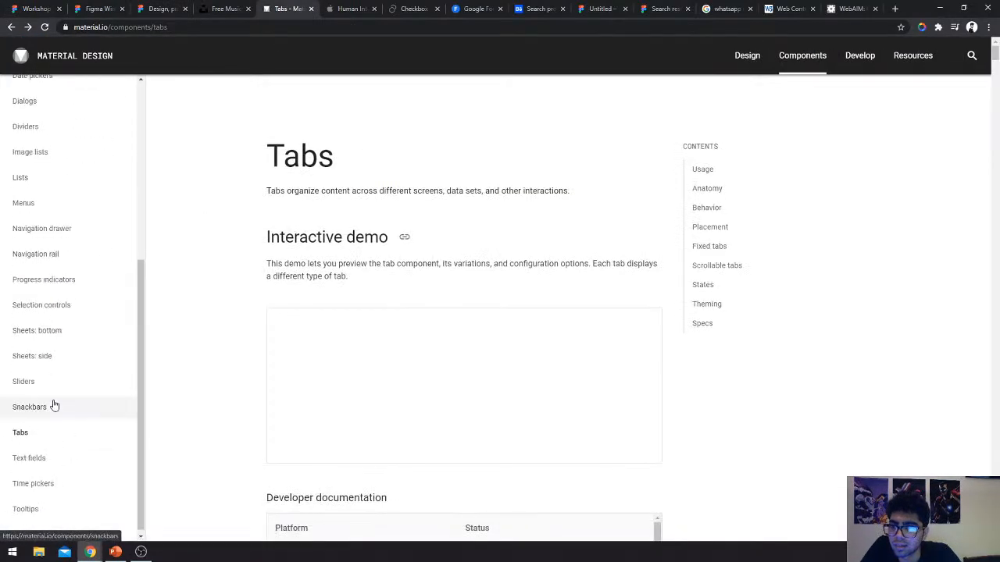
pyautogui.click(36, 465)
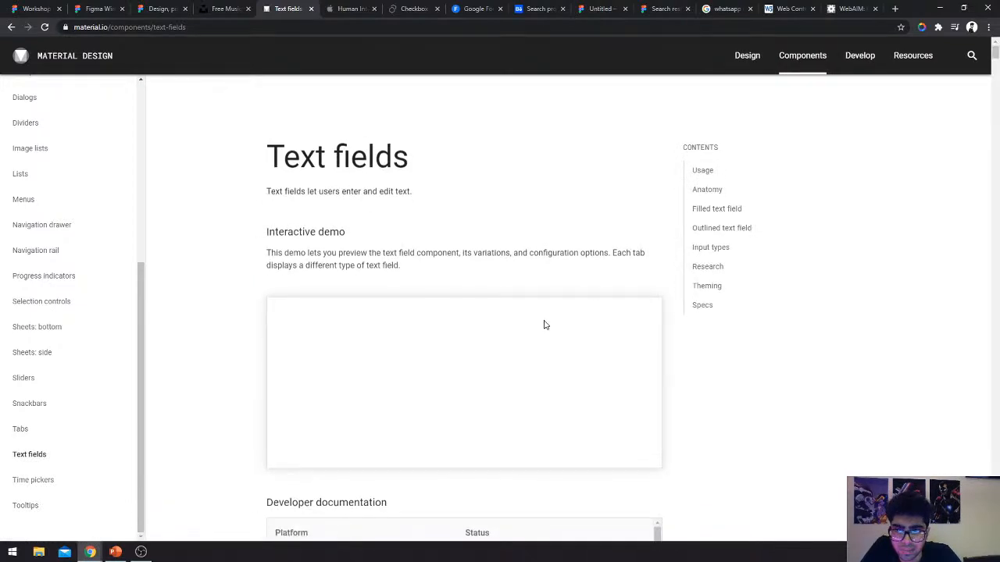
# Preview the Error text option in the text field's interactive demo, and return to the verification screens in Workshop Sign Up Flow.
pyautogui.scroll(-2, 810, 346)
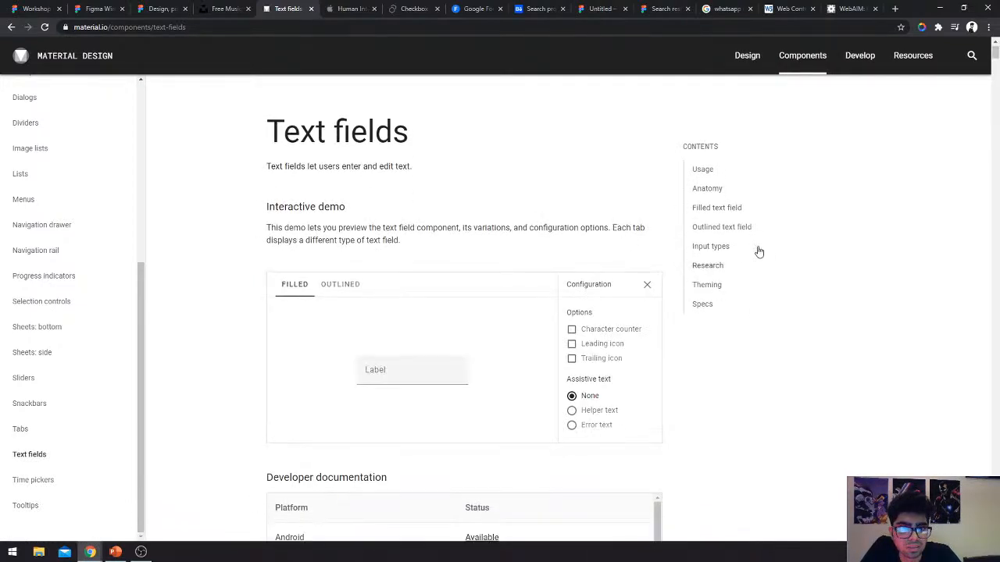
pyautogui.click(595, 335)
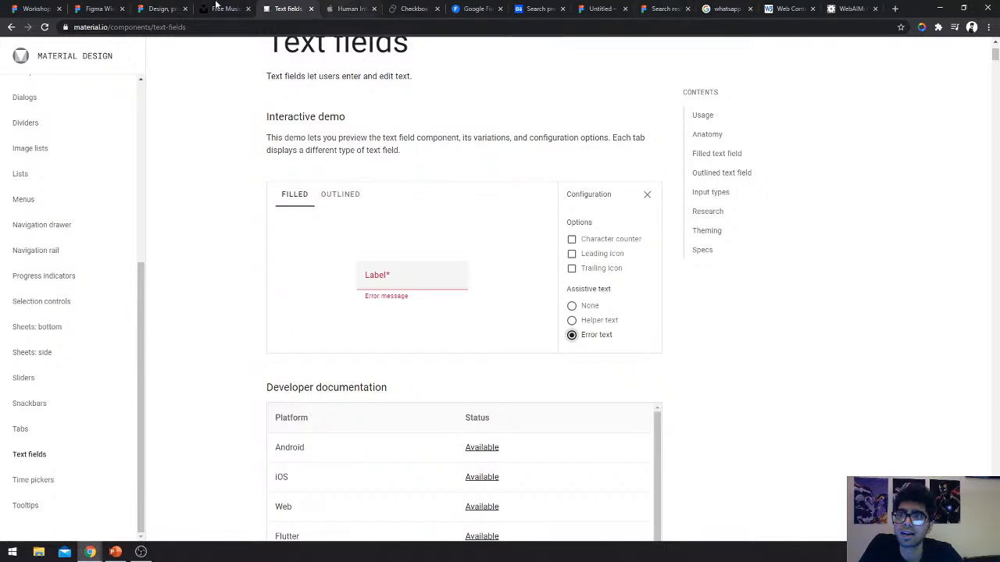
pyautogui.click(45, 9)
pyautogui.hscroll(4, 602, 202)
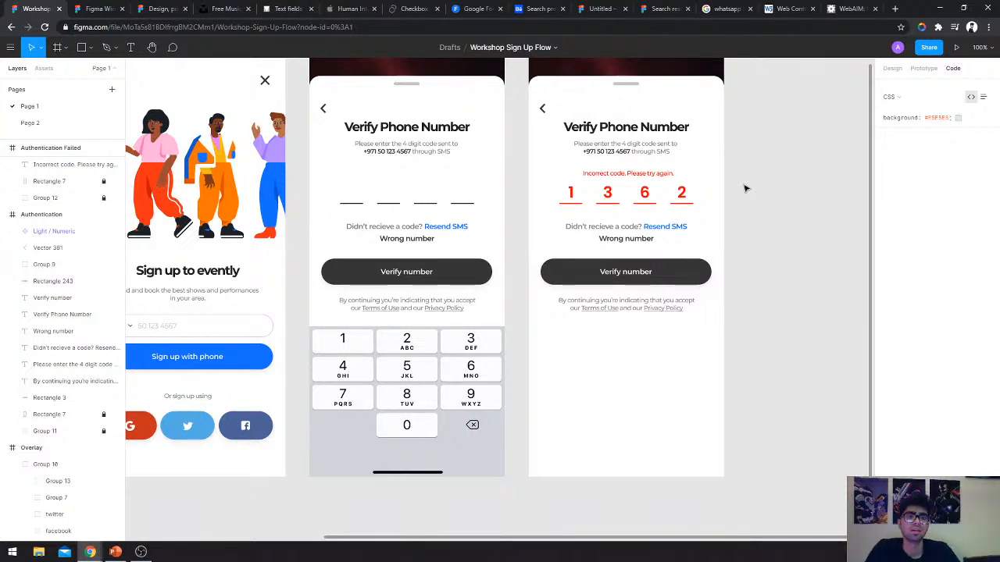
# Search the web for fontjoy in a new browser tab and open the Fontjoy font pairing site.
pyautogui.click(893, 7)
pyautogui.write('fontjoy')
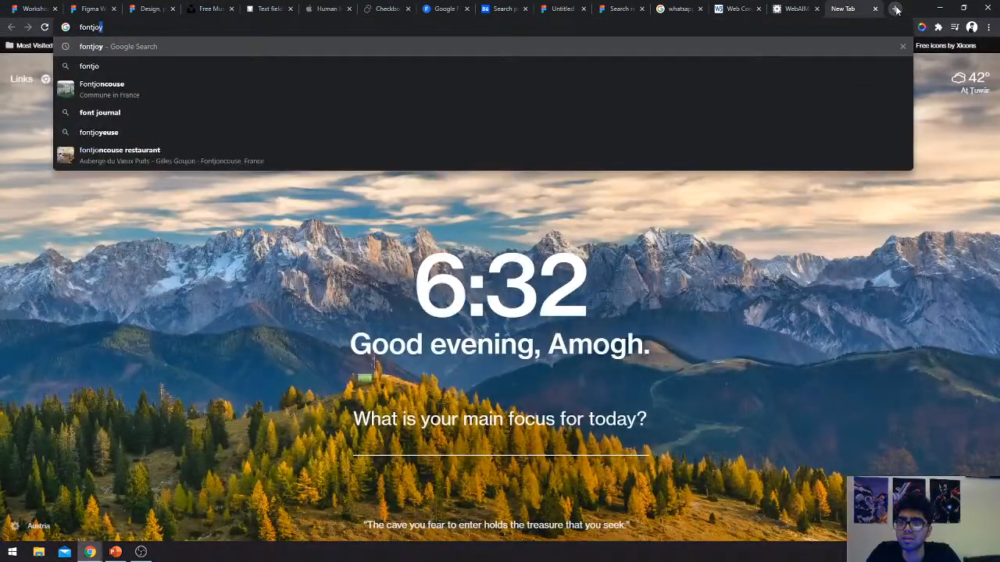
pyautogui.press('Return')
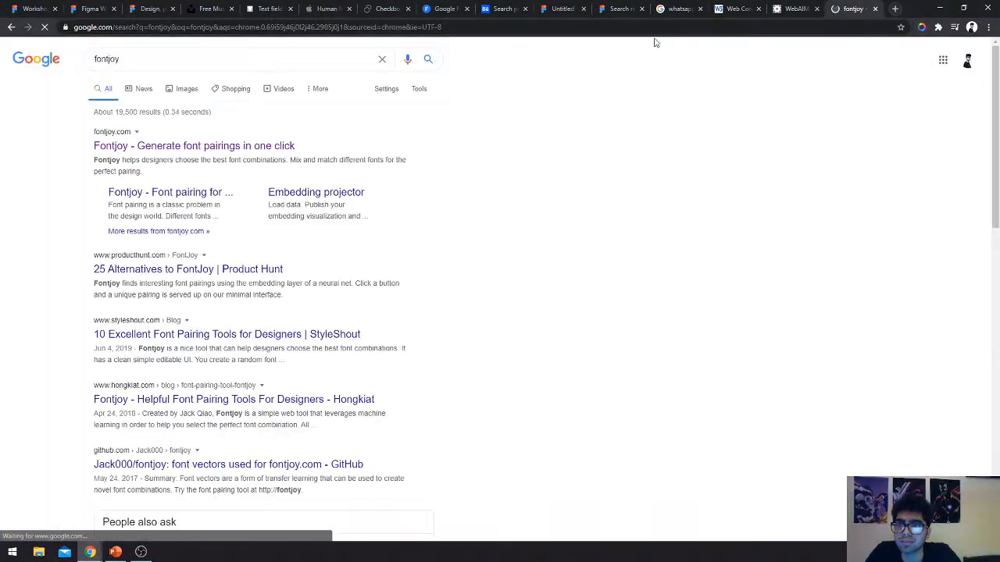
pyautogui.click(244, 147)
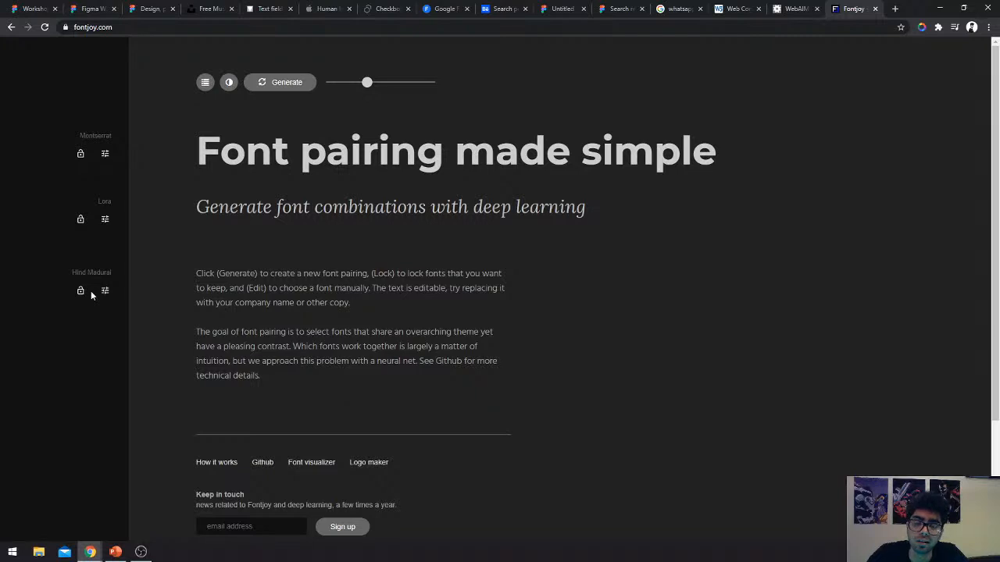
# View all four sign-up flow screens together in the Workshop file, and open the Figma Community explore page.
pyautogui.click(38, 11)
pyautogui.scroll(-5, 331, 212)
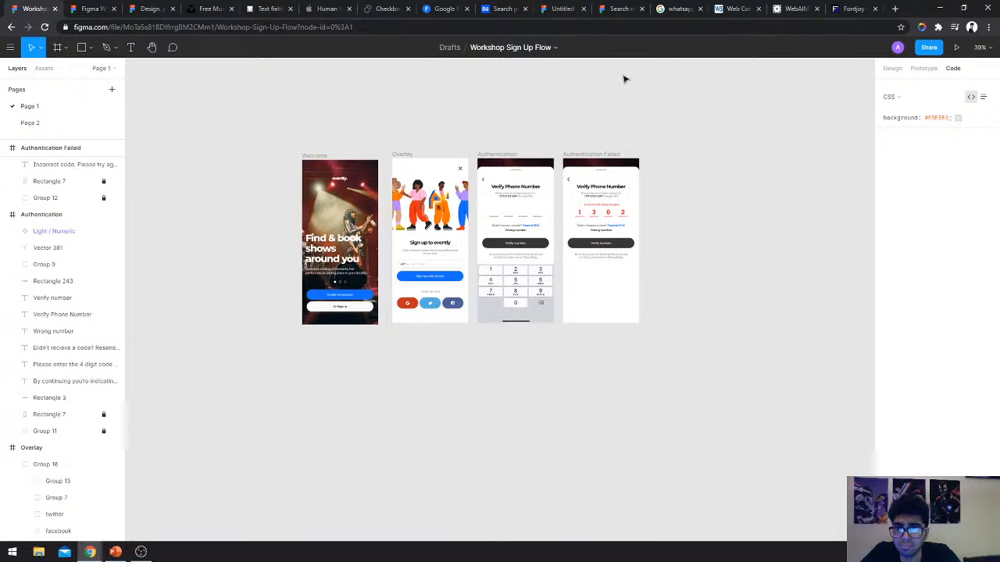
pyautogui.click(82, 10)
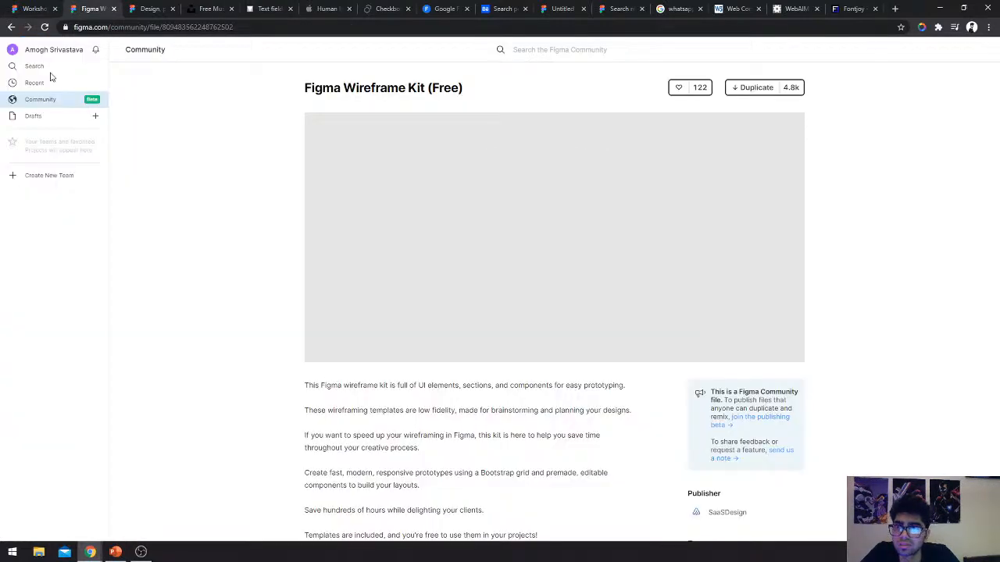
pyautogui.click(46, 100)
# Browse the trending Figma Community files for UI kits, design systems and icon sets.
pyautogui.scroll(-2, 308, 154)
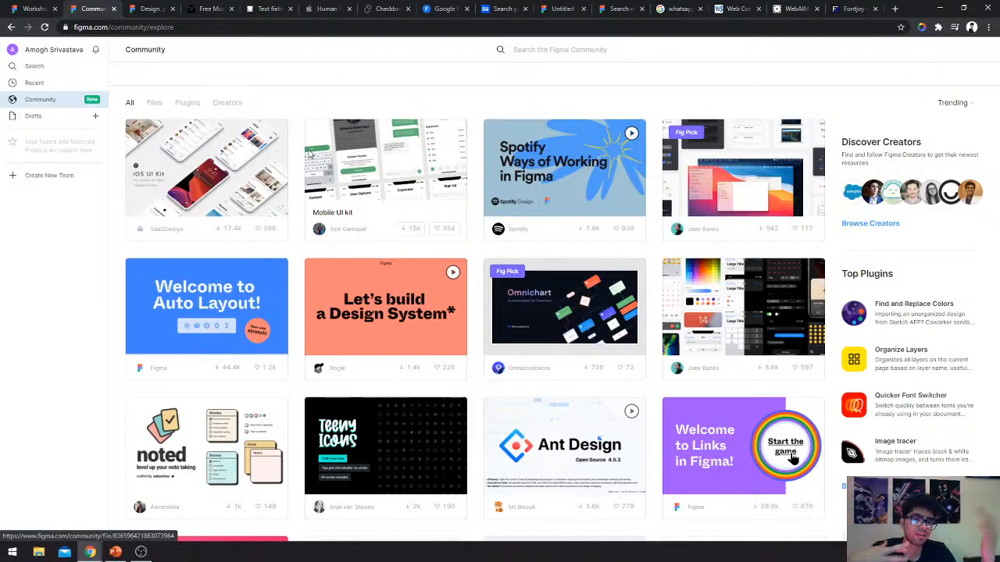
pyautogui.scroll(-6, 311, 356)
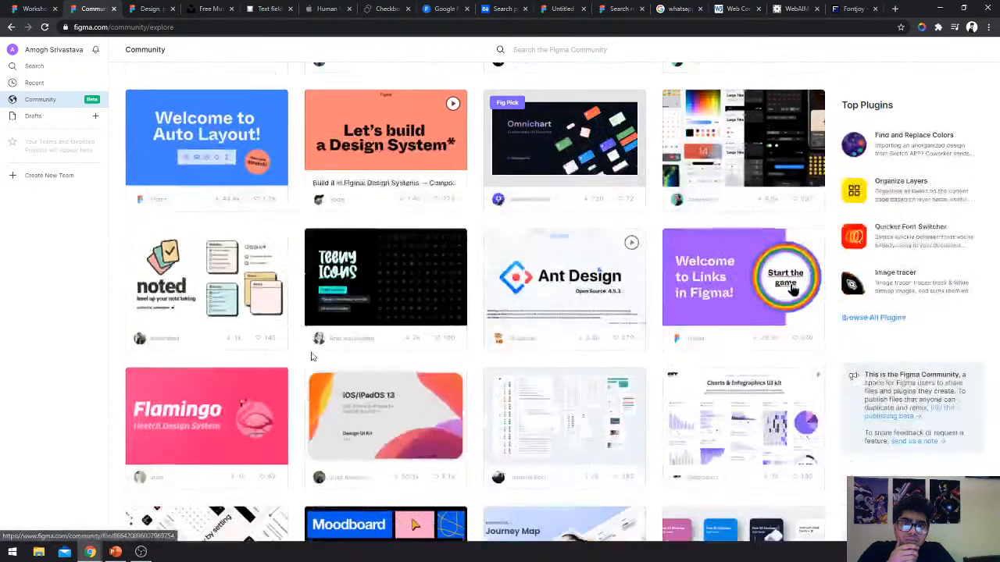
pyautogui.scroll(-5, 311, 357)
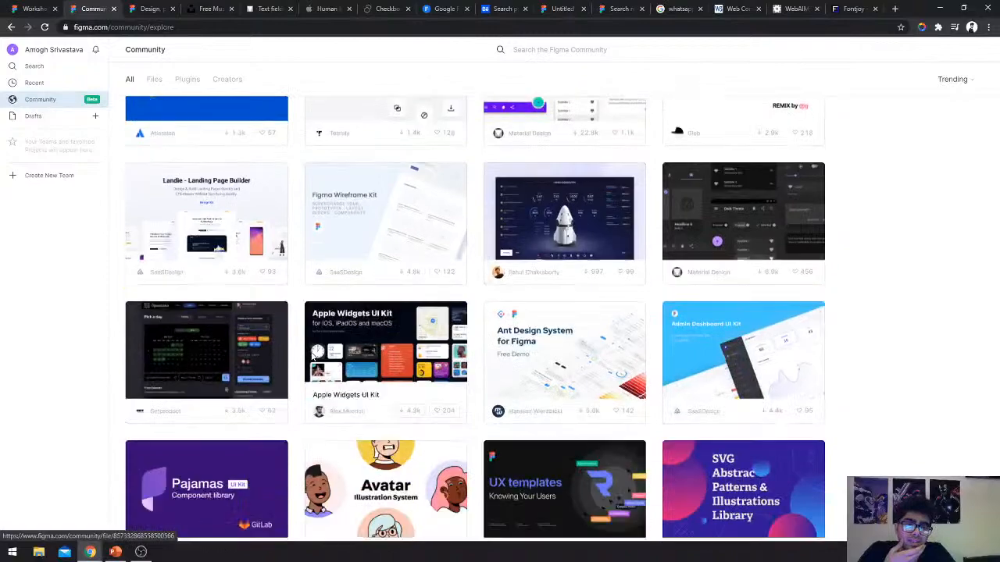
pyautogui.scroll(-3, 311, 356)
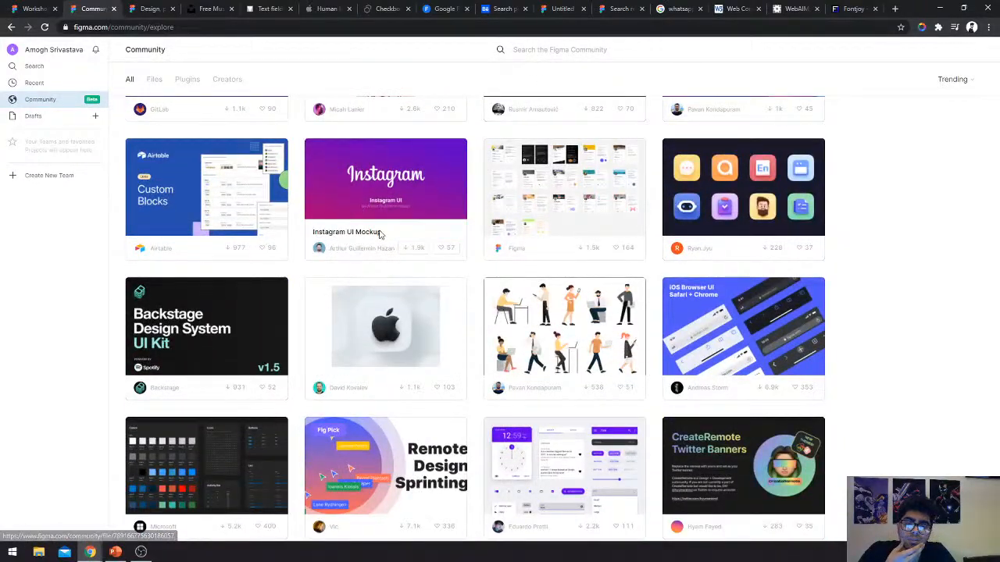
pyautogui.scroll(-1, 351, 262)
pyautogui.scroll(-1, 328, 292)
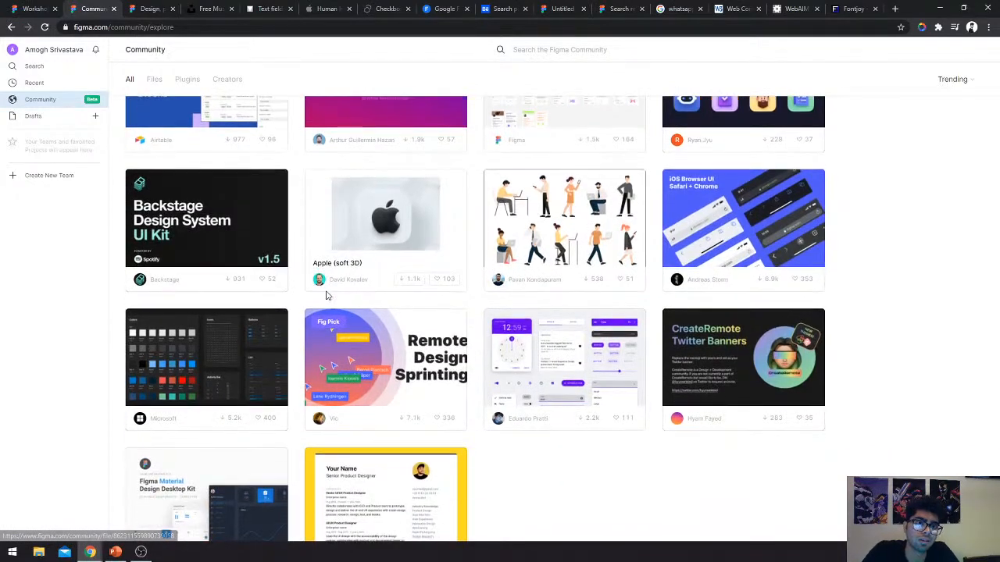
pyautogui.scroll(-1, 326, 296)
pyautogui.scroll(-6, 224, 156)
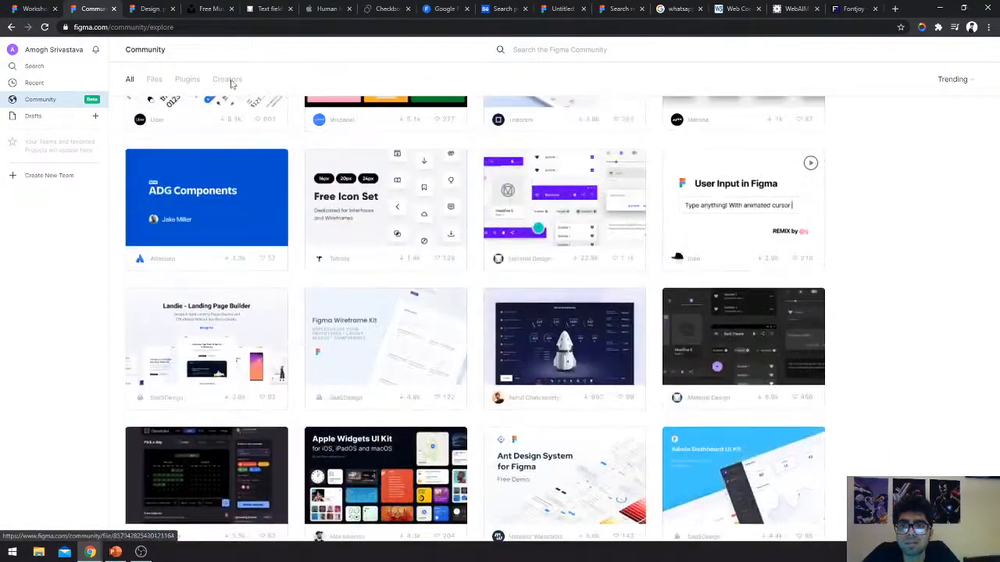
pyautogui.scroll(12, 225, 157)
pyautogui.scroll(-3, 344, 226)
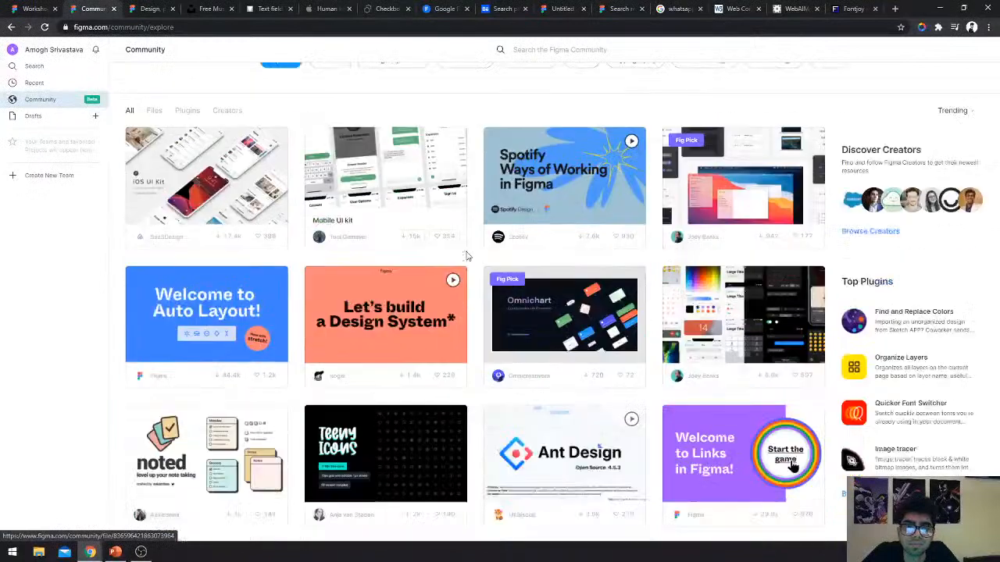
# Open the iOS & iPadOS 14 UI Kit for Figma community page and compare it with the Authentication screen's keypad.
pyautogui.click(752, 289)
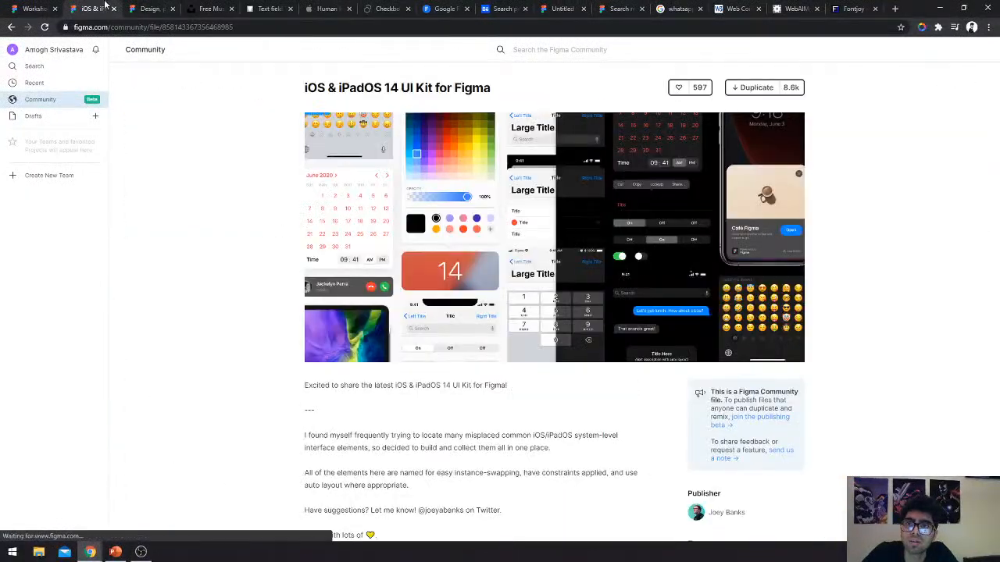
pyautogui.hotkey('ctrl', '1')
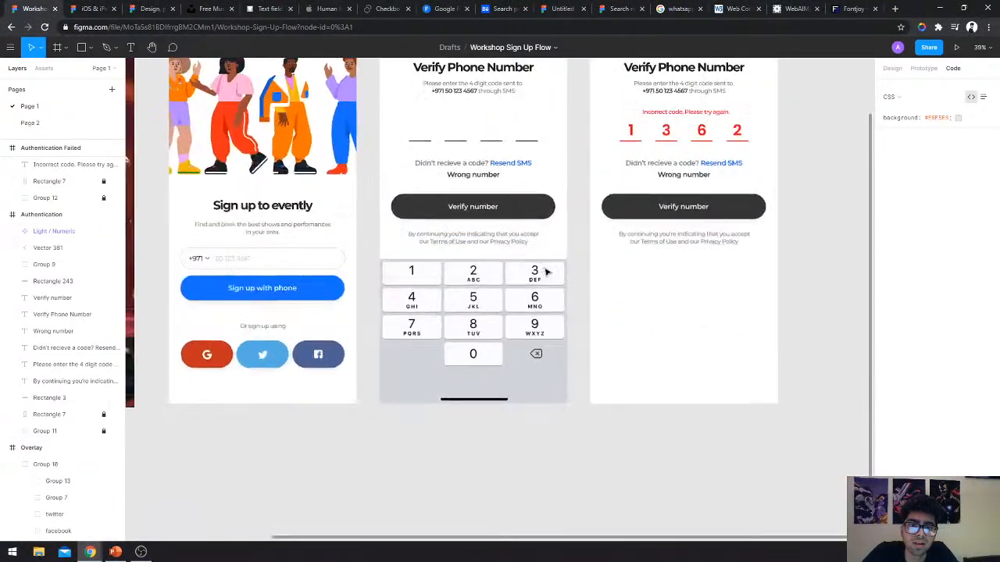
pyautogui.scroll(5, 543, 268)
pyautogui.click(143, 7)
pyautogui.click(90, 9)
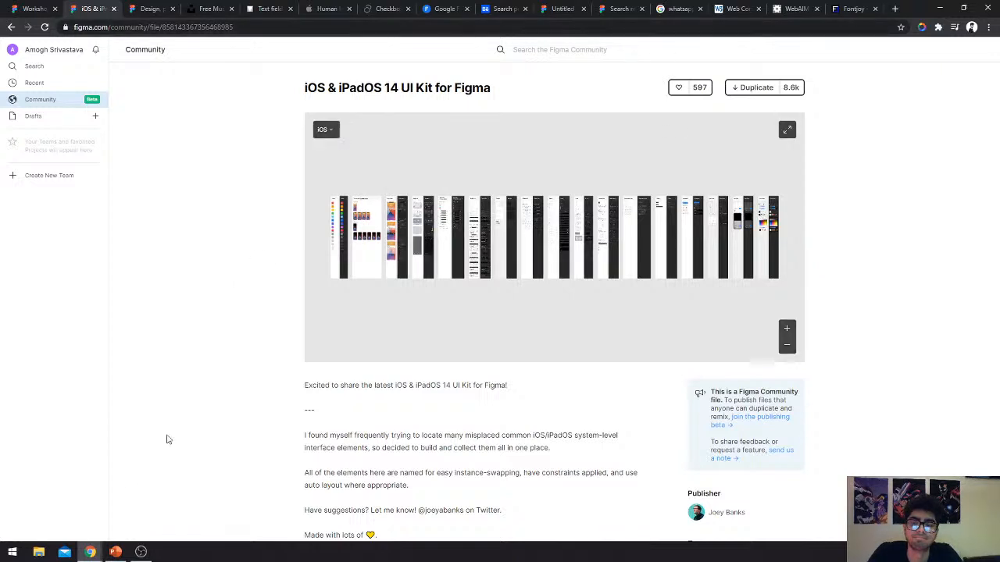
# Switch to OBS and change the live scene to Full Camera Screen.
pyautogui.click(141, 552)
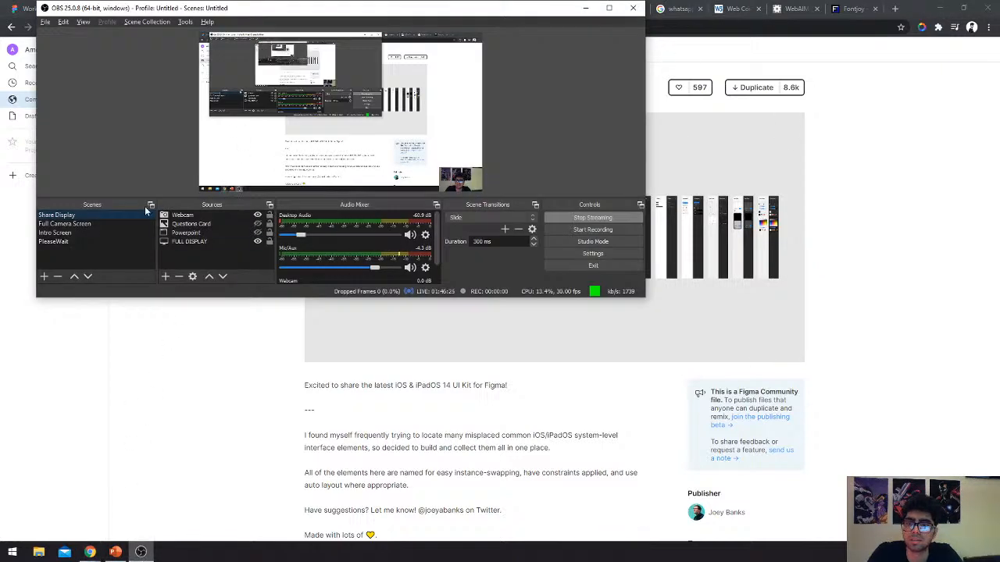
pyautogui.click(708, 225)
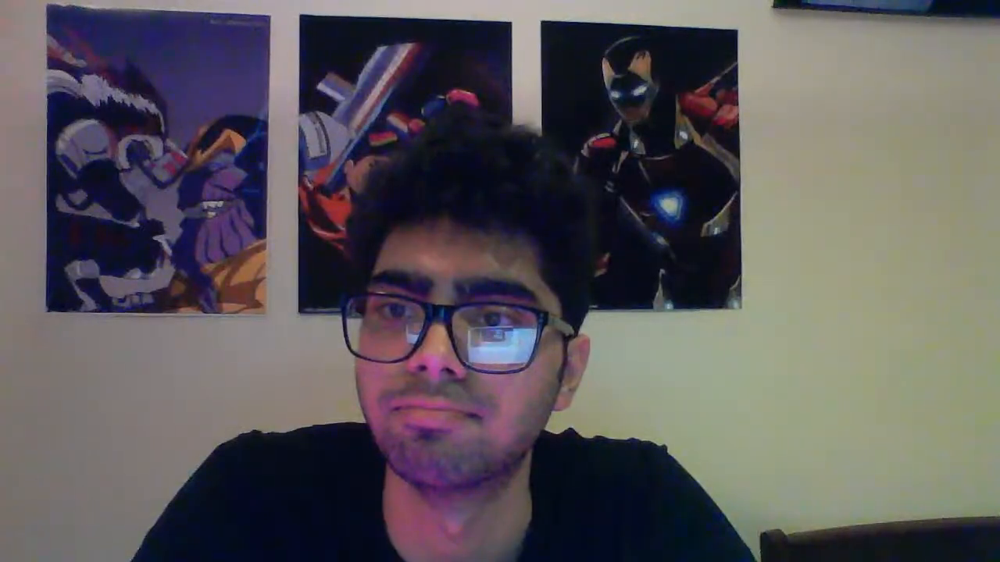